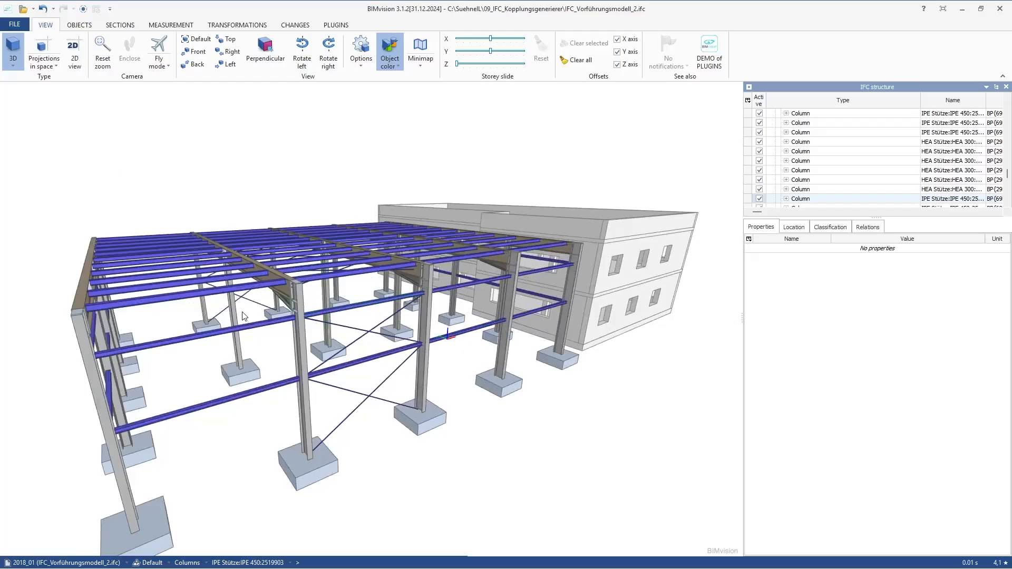
- Zoom and pan over the steel hall's frame and columns in BIMvision, then switch to Dlubal RFEM 6
{"action": "scroll", "coordinate": [324, 314], "scroll_direction": "up", "scroll_amount": 5}
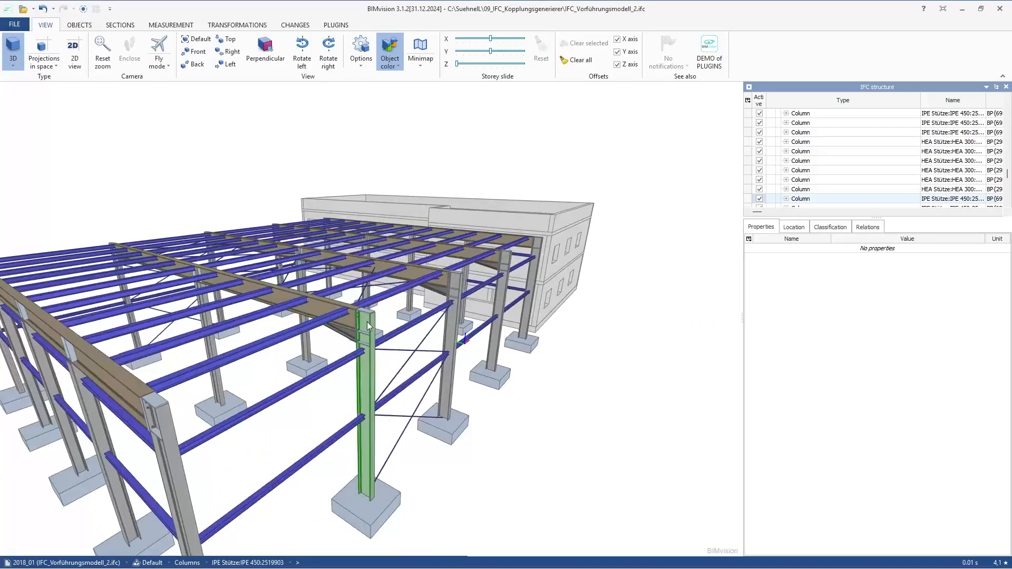
{"action": "scroll", "coordinate": [354, 335], "scroll_direction": "up", "scroll_amount": 6}
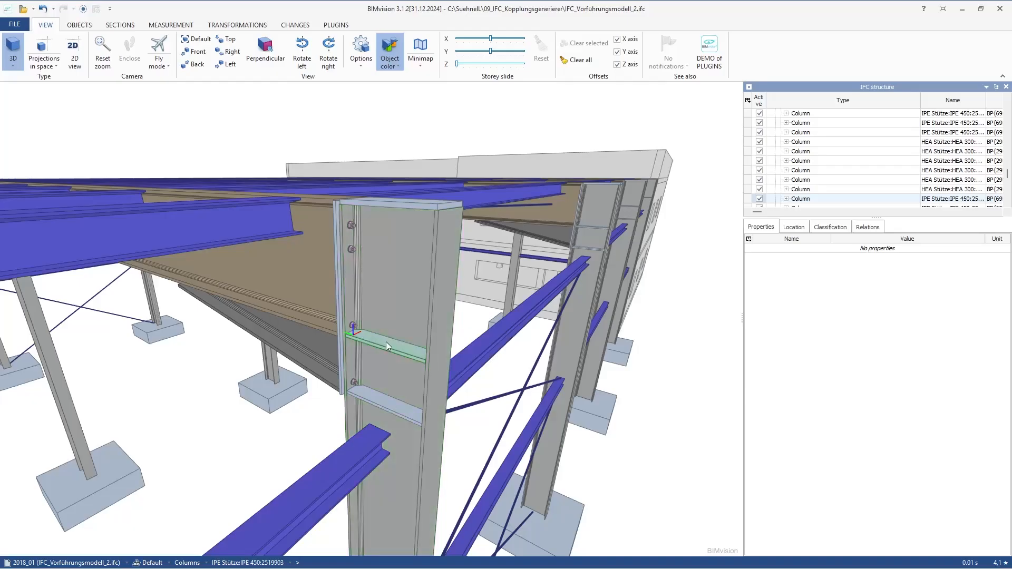
{"action": "scroll", "coordinate": [352, 376], "scroll_direction": "down", "scroll_amount": 8}
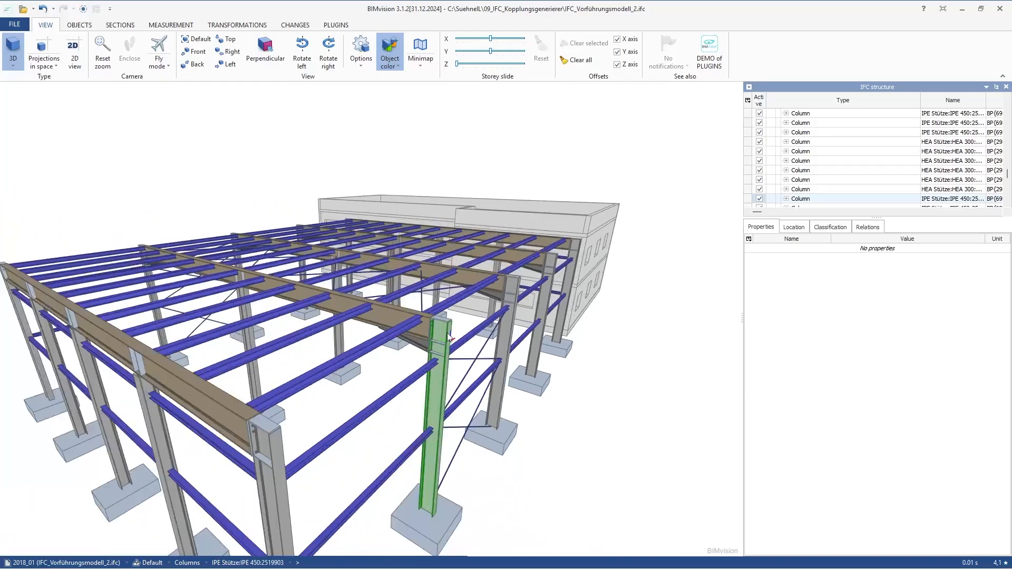
{"action": "scroll", "coordinate": [448, 336], "scroll_direction": "down", "scroll_amount": 5}
{"action": "scroll", "coordinate": [490, 375], "scroll_direction": "up", "scroll_amount": 5}
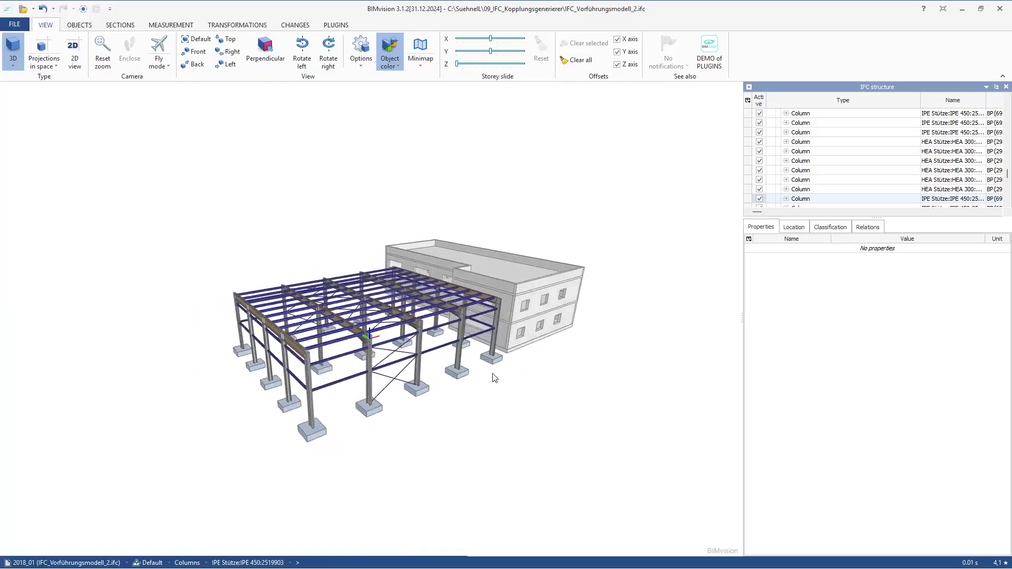
{"action": "scroll", "coordinate": [522, 395], "scroll_direction": "up", "scroll_amount": 4}
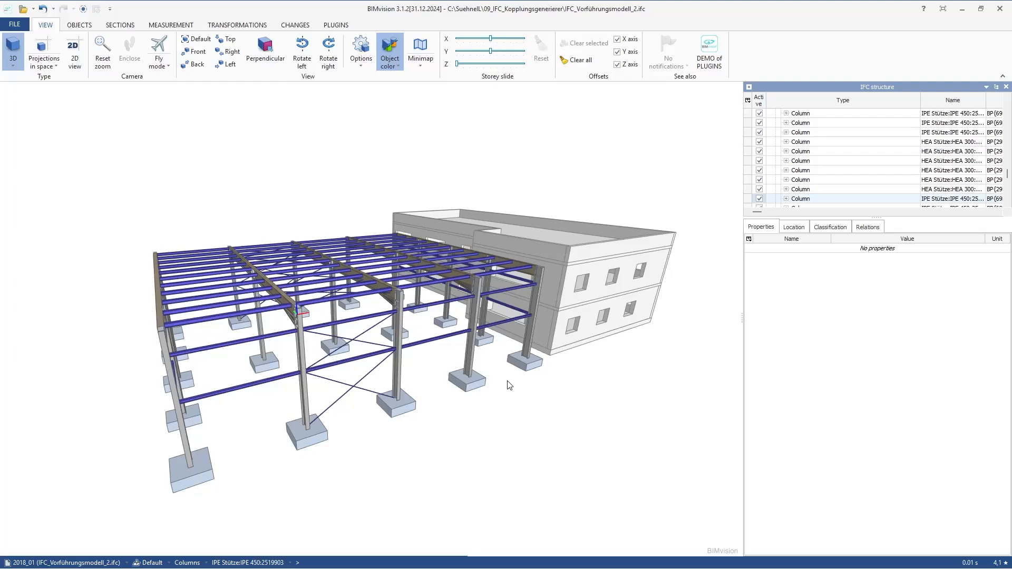
{"action": "middle_click_drag", "start_coordinate": [484, 432], "coordinate": [463, 383]}
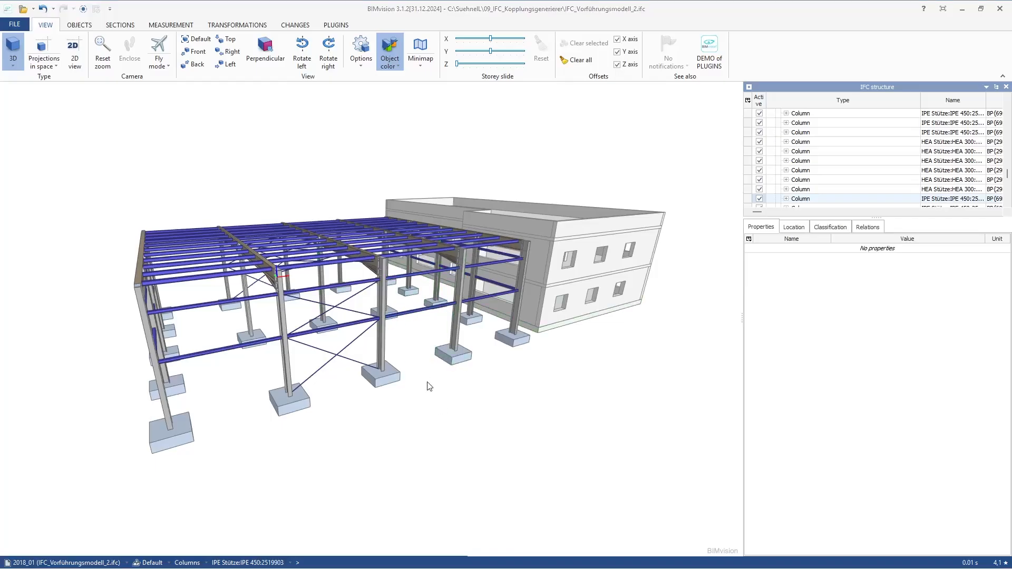
{"action": "key", "text": "alt+Tab"}
{"action": "key", "text": "alt+Tab"}
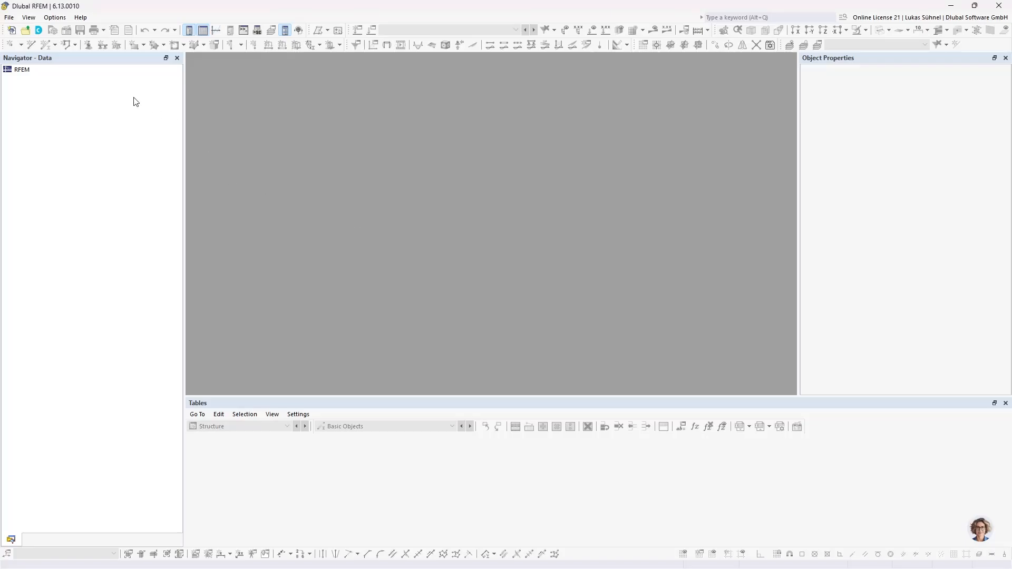
- Import IFC_Vorführungsmodell_2.ifc from the 09_IFC_Kopplungsgenerierer folder through File > Import > IFC
{"action": "left_click", "coordinate": [9, 18]}
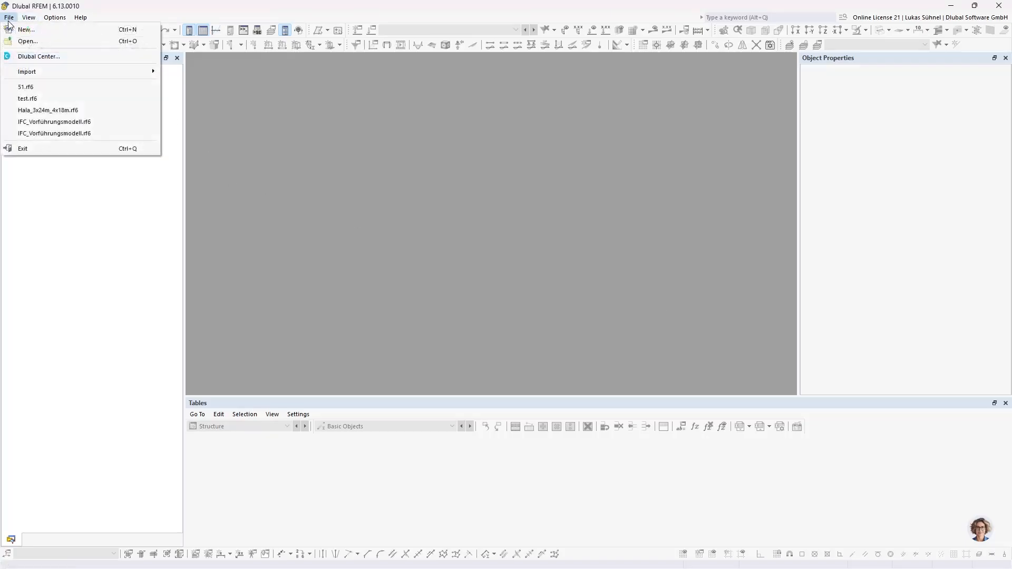
{"action": "mouse_move", "coordinate": [45, 70]}
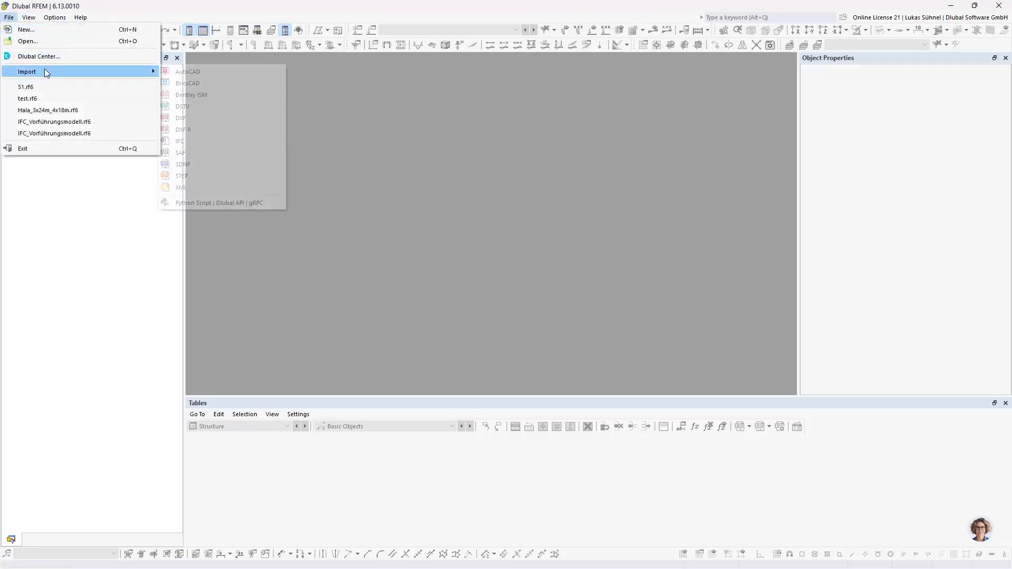
{"action": "left_click", "coordinate": [216, 141]}
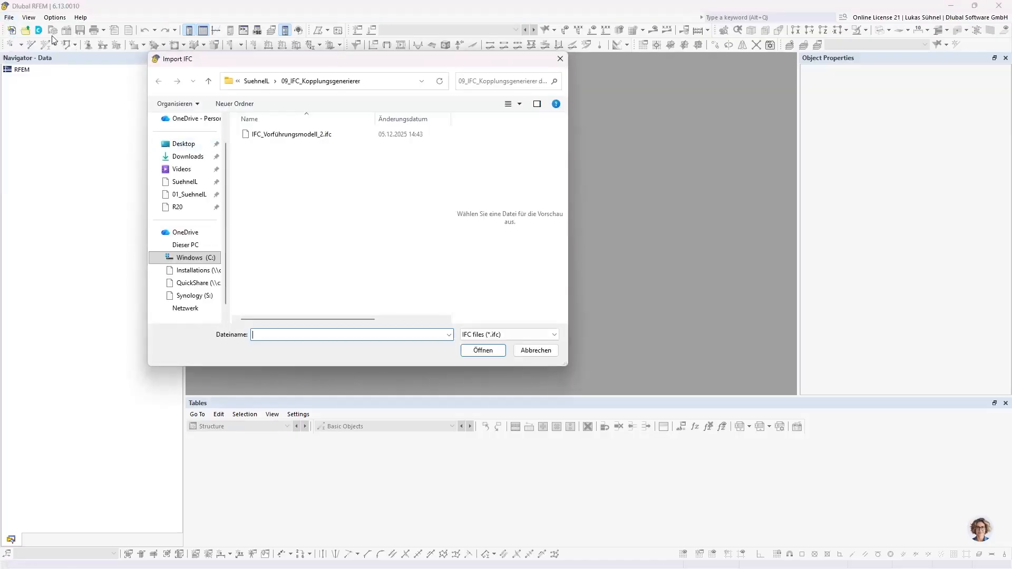
{"action": "left_click", "coordinate": [422, 83]}
{"action": "left_click", "coordinate": [422, 82]}
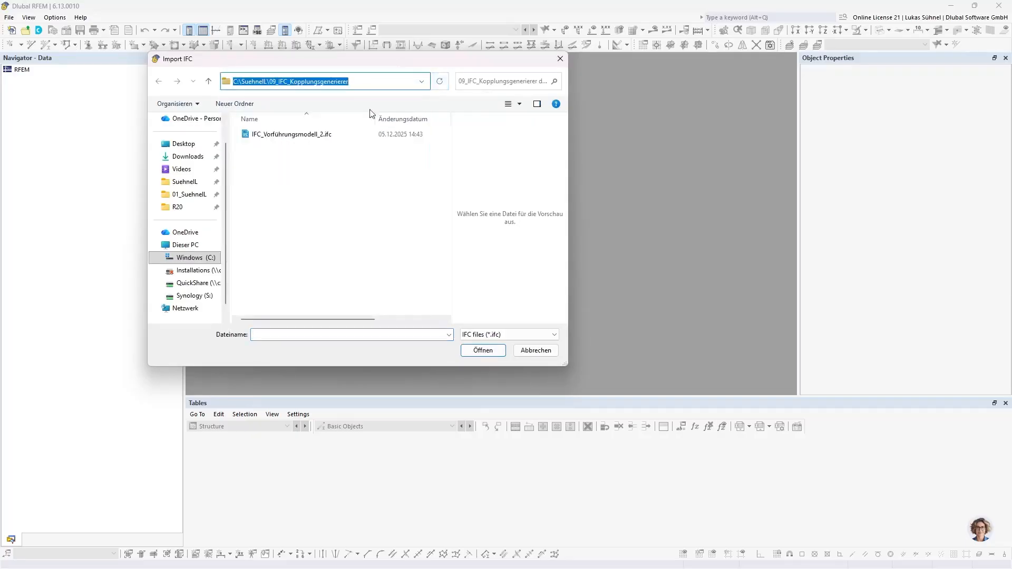
{"action": "left_click", "coordinate": [285, 135]}
{"action": "left_click", "coordinate": [483, 351]}
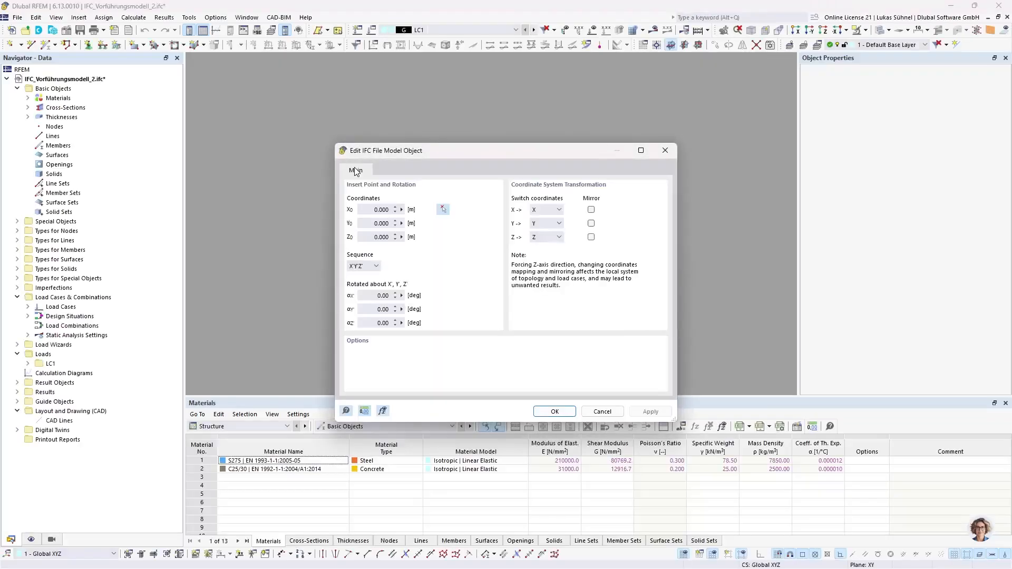
- Mirror the IFC model about Z, confirm its placement and close the import log
{"action": "left_click_drag", "start_coordinate": [418, 154], "coordinate": [425, 107]}
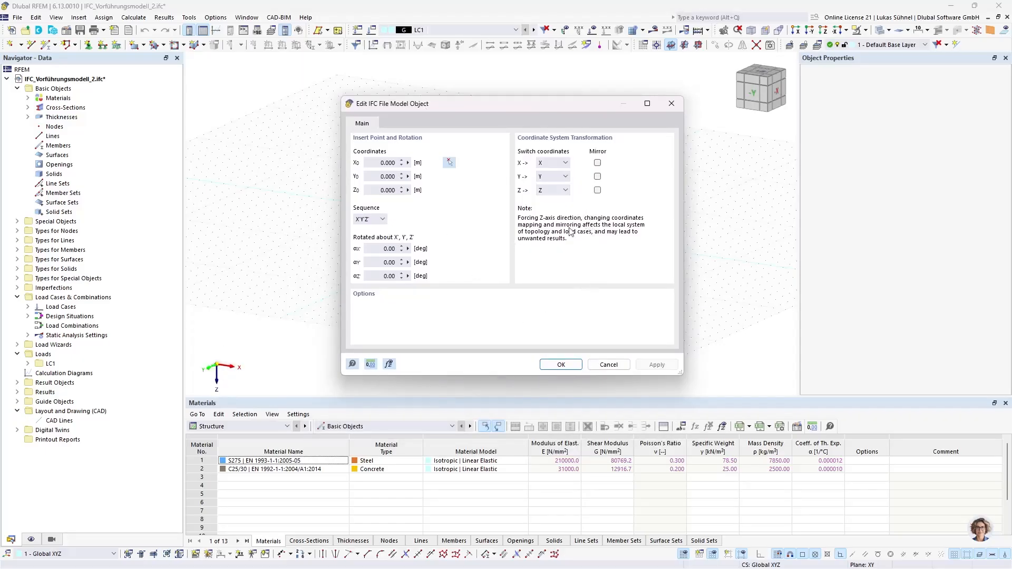
{"action": "left_click", "coordinate": [598, 190]}
{"action": "left_click", "coordinate": [559, 365]}
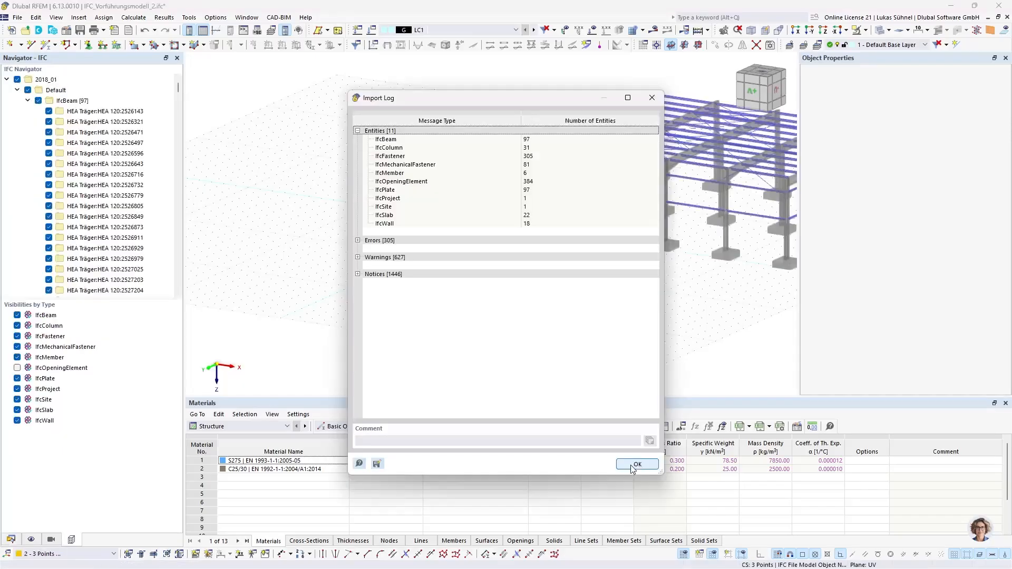
{"action": "left_click", "coordinate": [637, 465]}
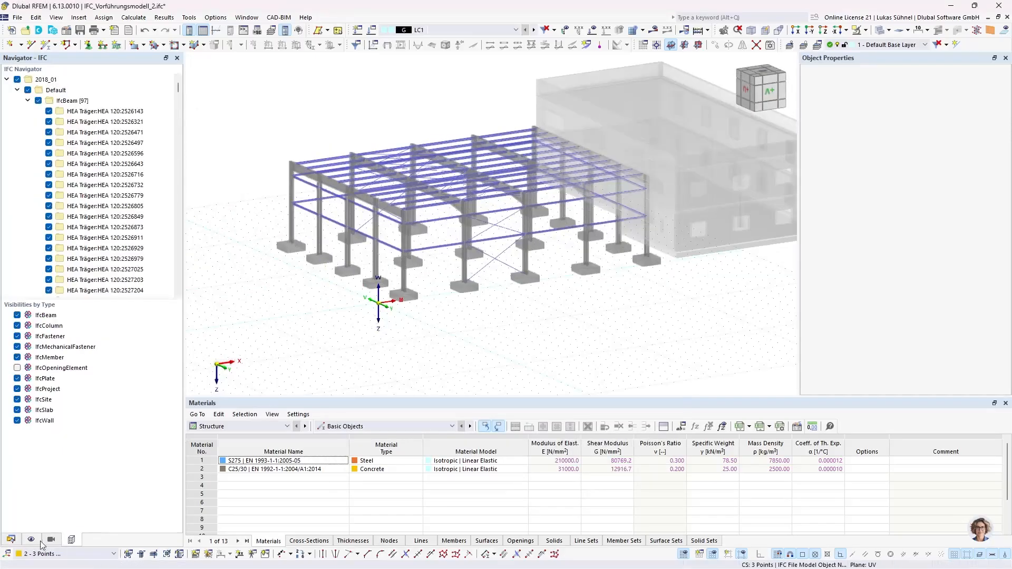
{"action": "left_click", "coordinate": [37, 554]}
- Use the 1 - Global XYZ coordinate system and show the hall with solid shading
{"action": "left_click", "coordinate": [50, 538]}
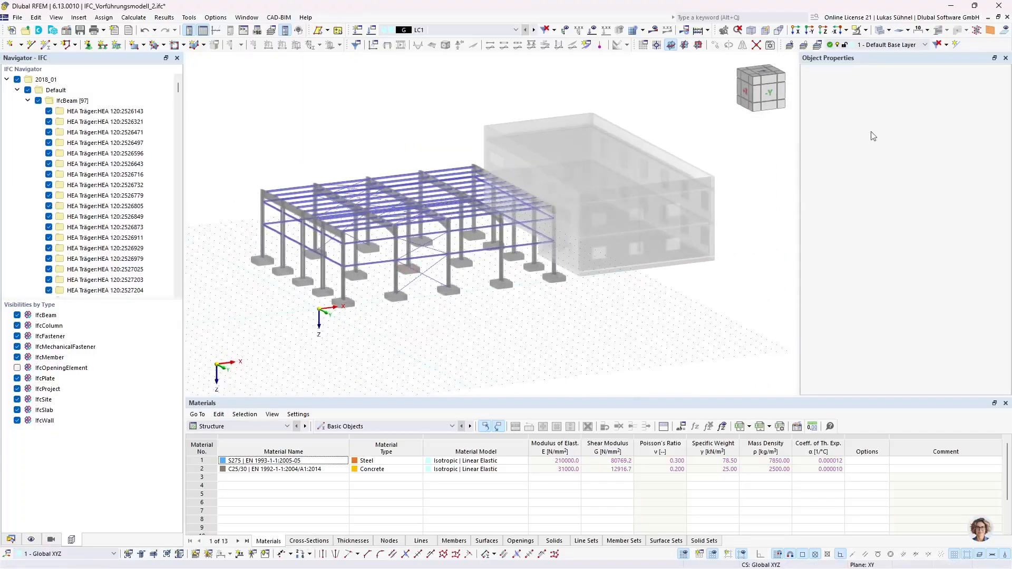
{"action": "left_click", "coordinate": [881, 32]}
{"action": "left_click", "coordinate": [882, 32]}
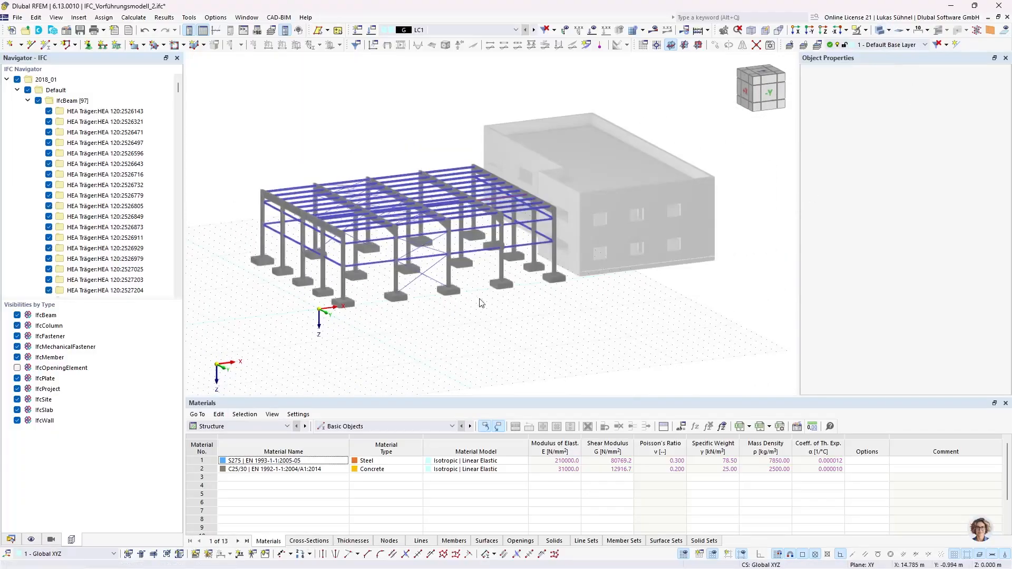
{"action": "scroll", "coordinate": [349, 211], "scroll_direction": "up", "scroll_amount": 1}
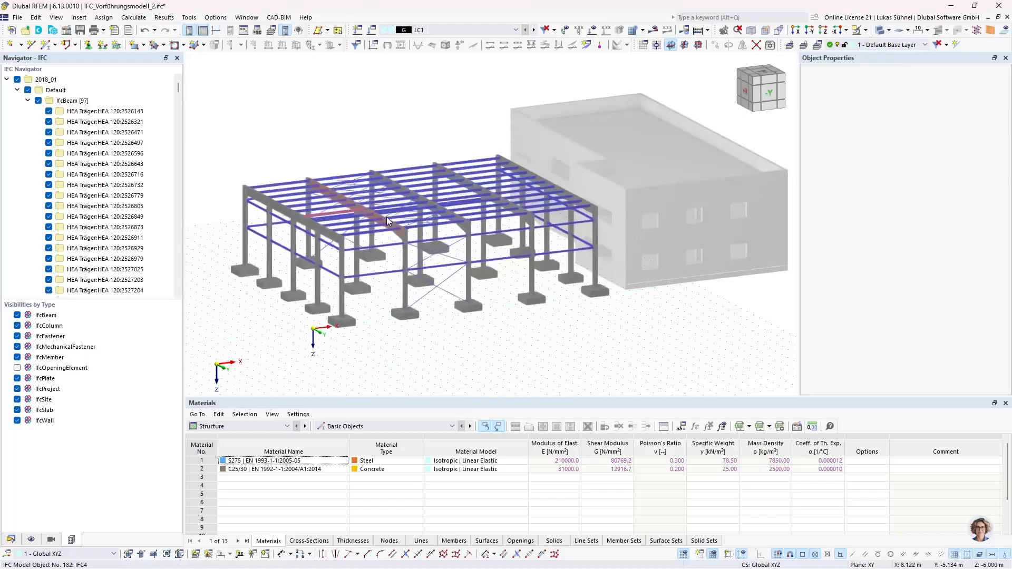
{"action": "middle_click_drag", "start_coordinate": [548, 326], "coordinate": [517, 328]}
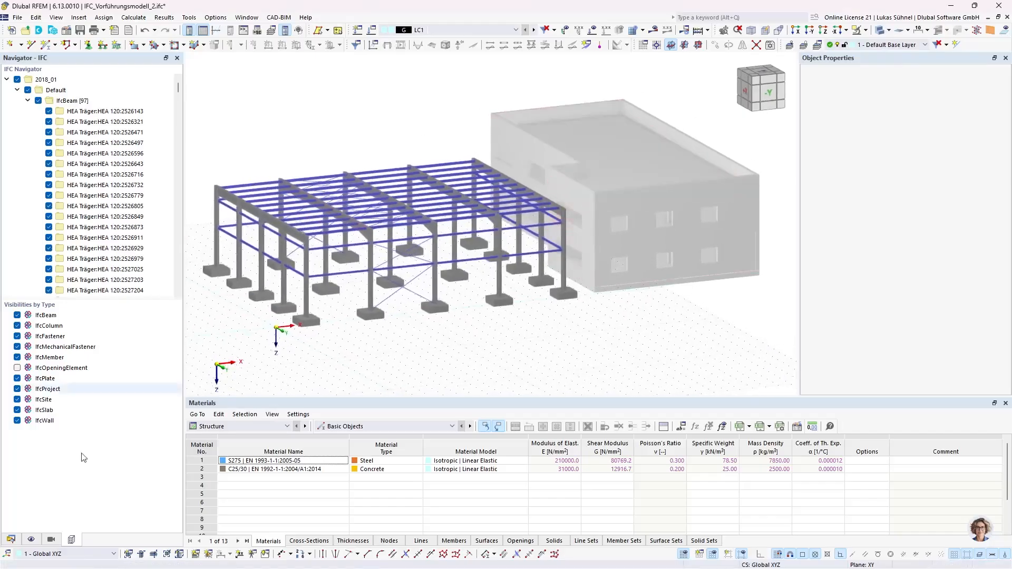
- Browse Members and Surfaces in the Data navigator, then select a front column from the IFC navigator
{"action": "left_click", "coordinate": [11, 539]}
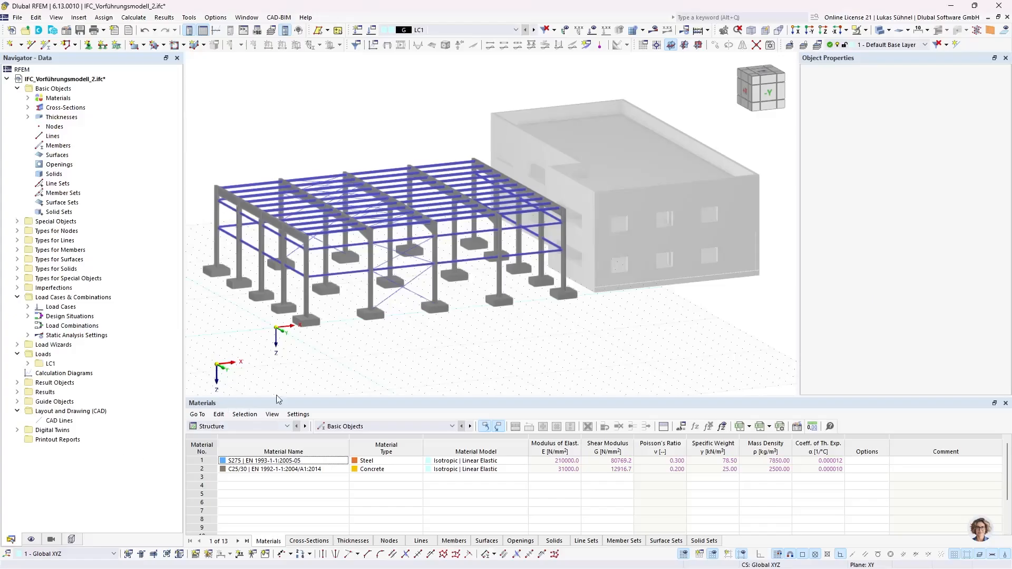
{"action": "left_click", "coordinate": [42, 146]}
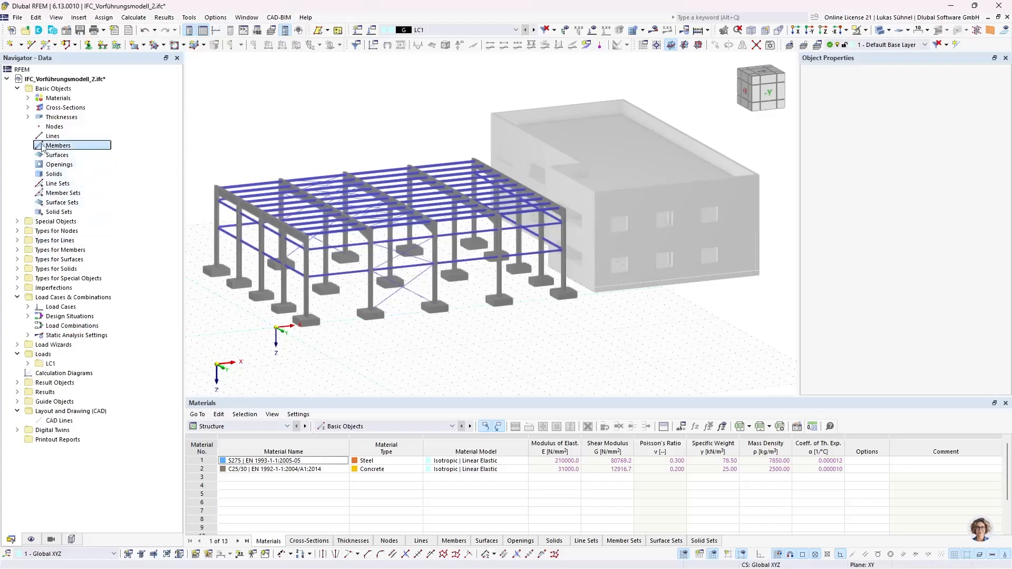
{"action": "left_click", "coordinate": [55, 156]}
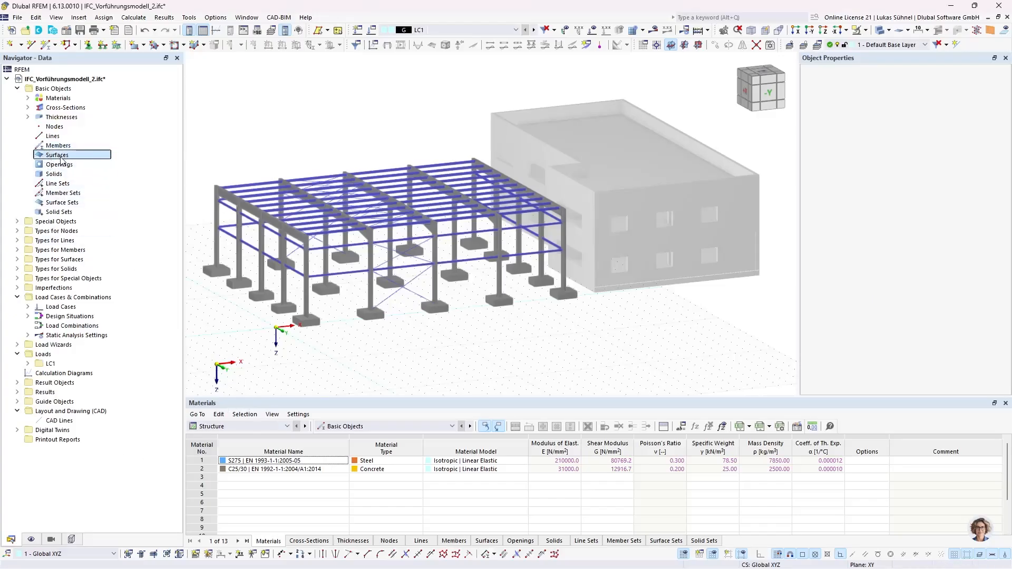
{"action": "left_click", "coordinate": [71, 538]}
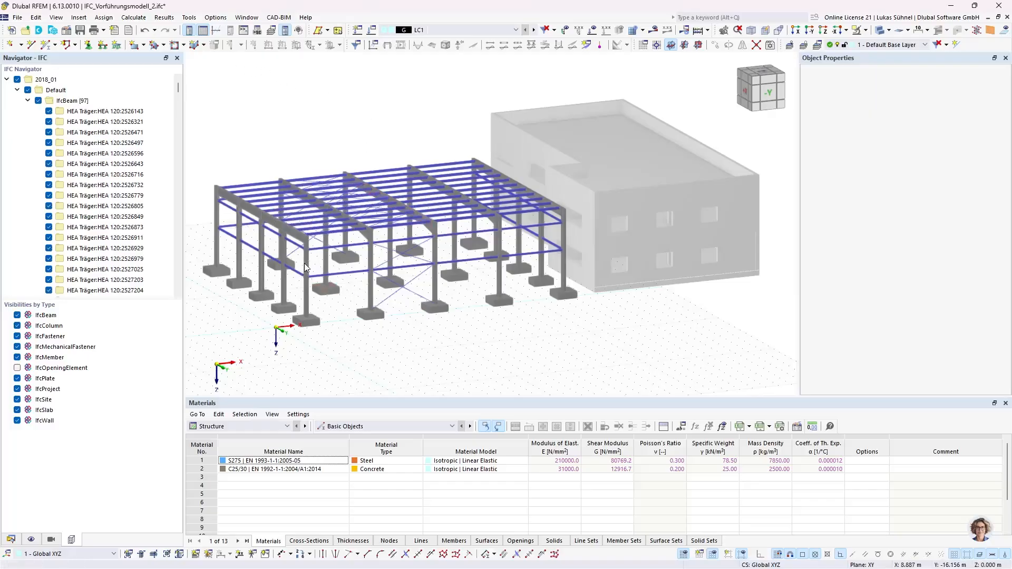
{"action": "left_click", "coordinate": [307, 284]}
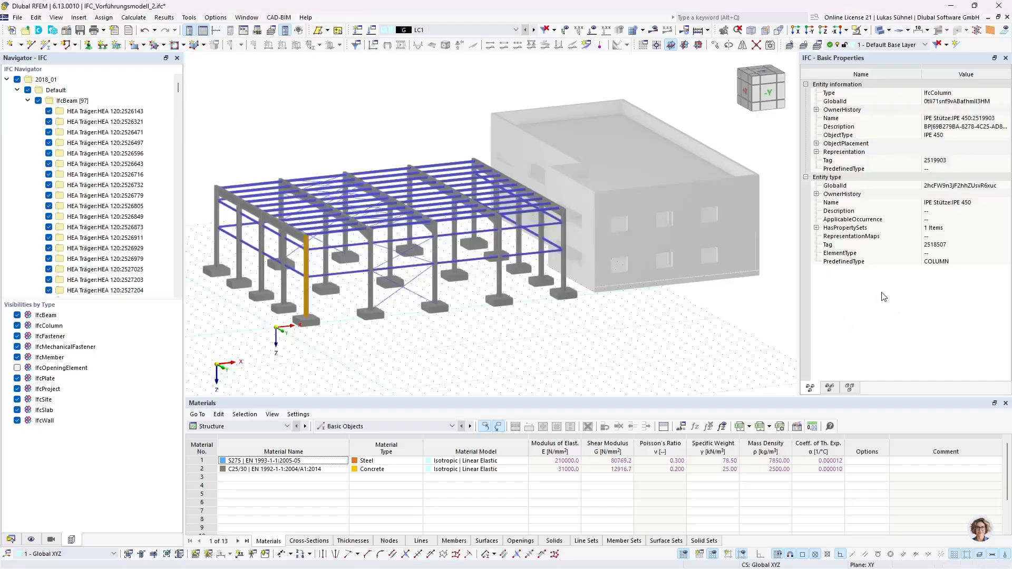
- Check the column's ObjectType IPE 450 and its S235 material under IfcRelAssociatesMaterial
{"action": "left_click", "coordinate": [940, 134]}
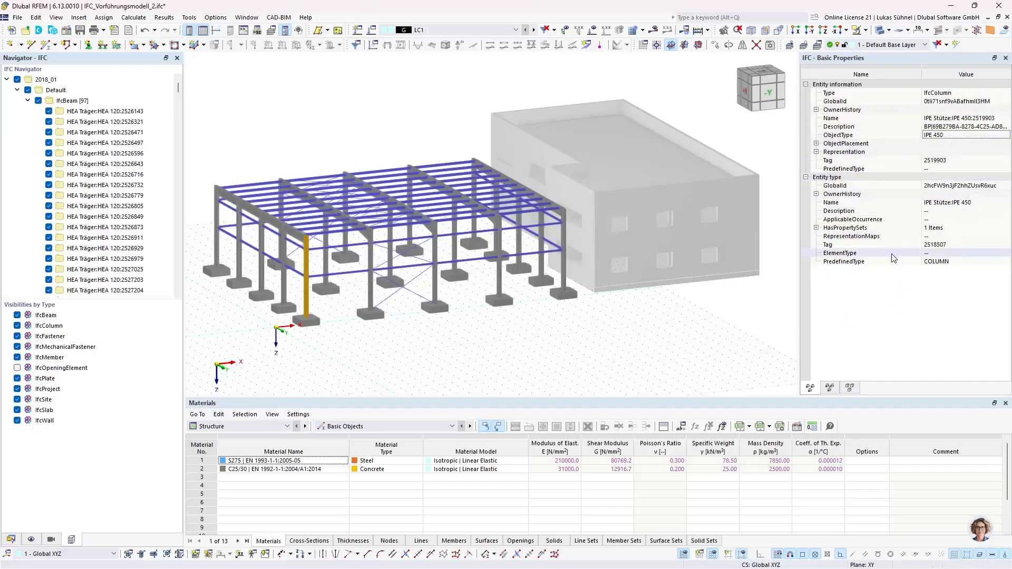
{"action": "left_click", "coordinate": [851, 389]}
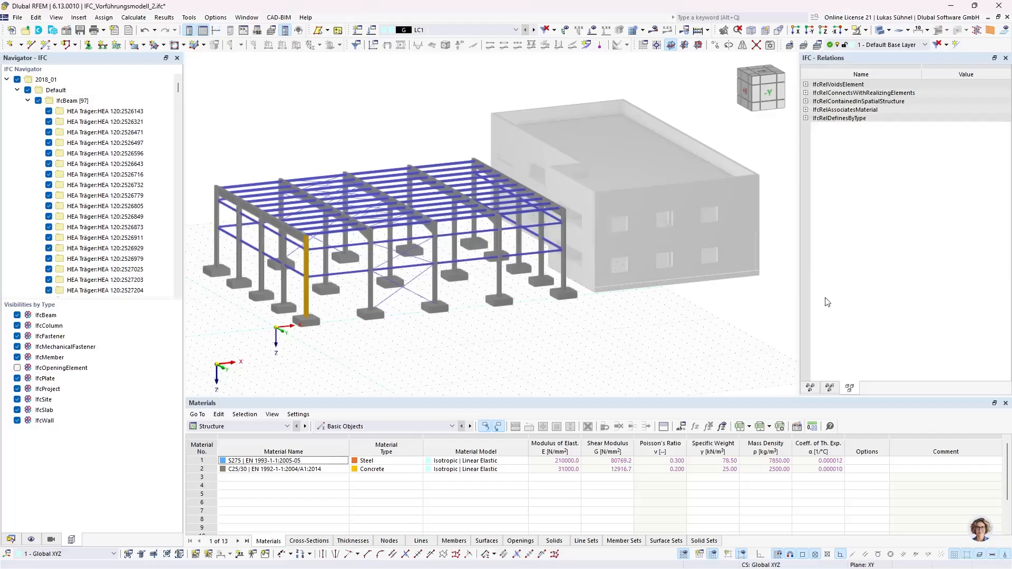
{"action": "left_click", "coordinate": [806, 110]}
{"action": "left_click", "coordinate": [816, 118]}
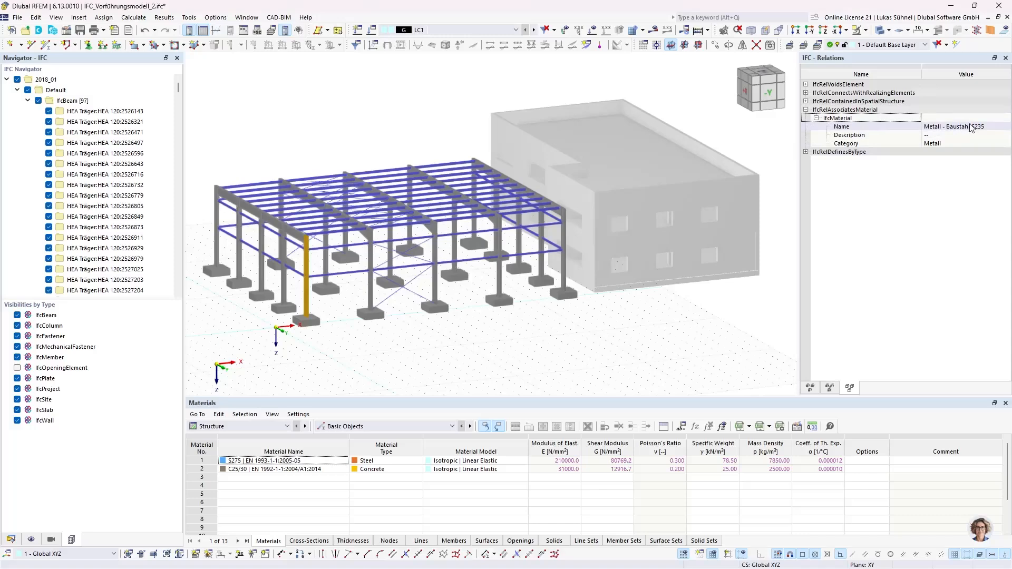
{"action": "left_click", "coordinate": [807, 110]}
- Return to the column's Basic Properties, orbit and zoom the view, then deselect it
{"action": "left_click", "coordinate": [283, 276]}
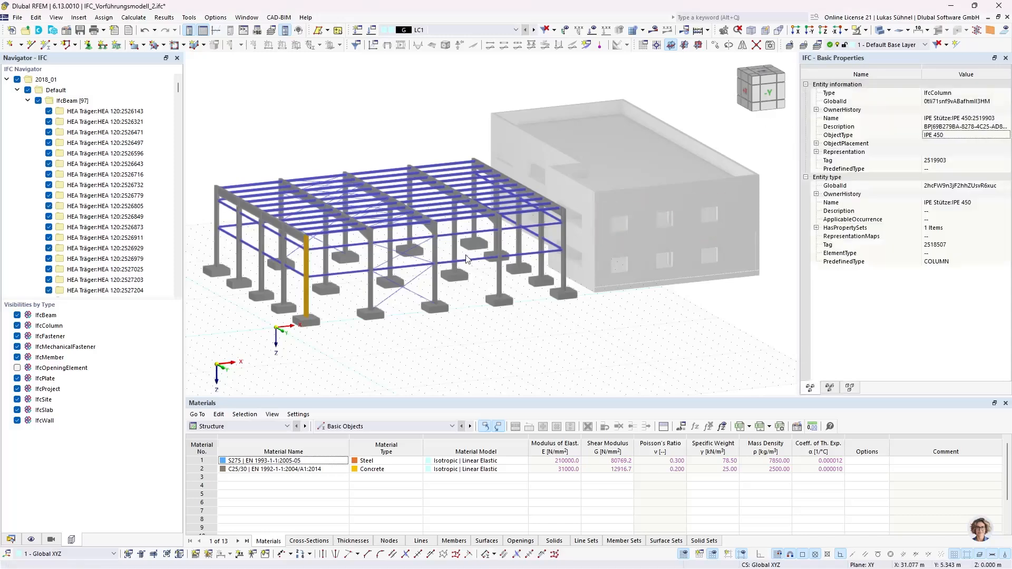
{"action": "middle_click_drag", "start_coordinate": [283, 277], "coordinate": [351, 302], "text": "ctrl"}
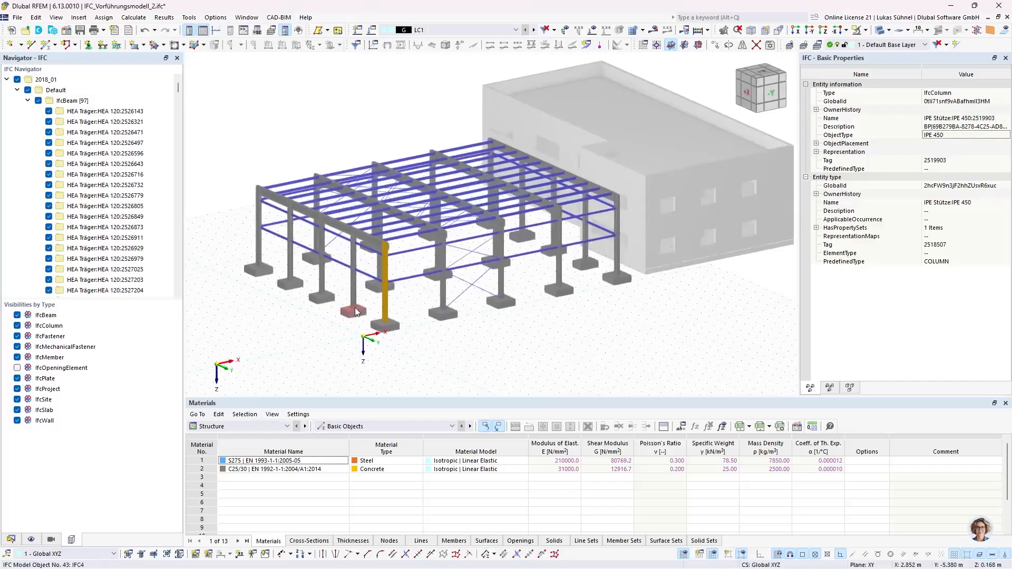
{"action": "scroll", "coordinate": [387, 301], "scroll_direction": "up", "scroll_amount": 3}
{"action": "left_click", "coordinate": [437, 358]}
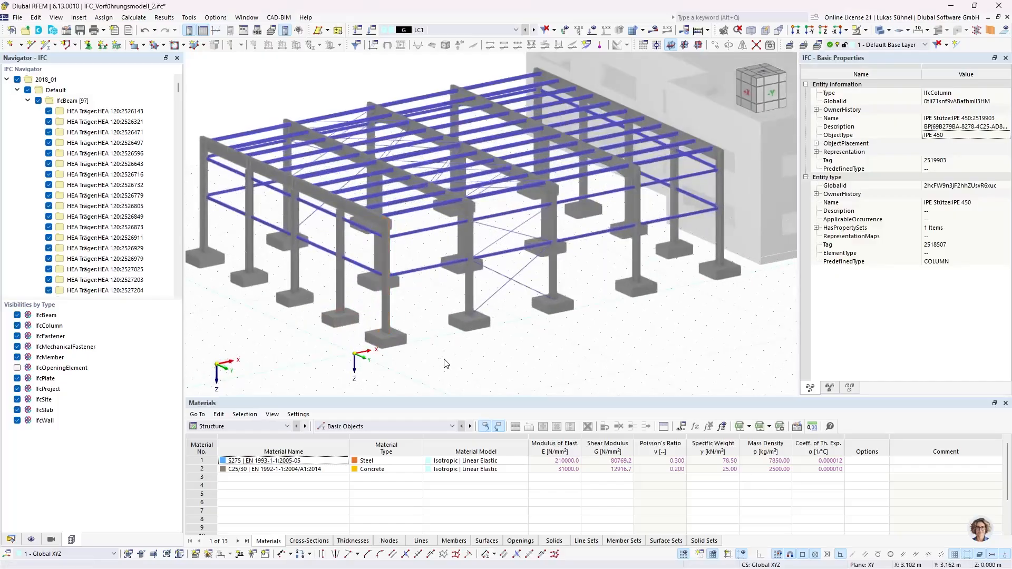
- Uncheck the first HEA Träger beam in the IFC navigator's Default group
{"action": "left_click", "coordinate": [17, 91]}
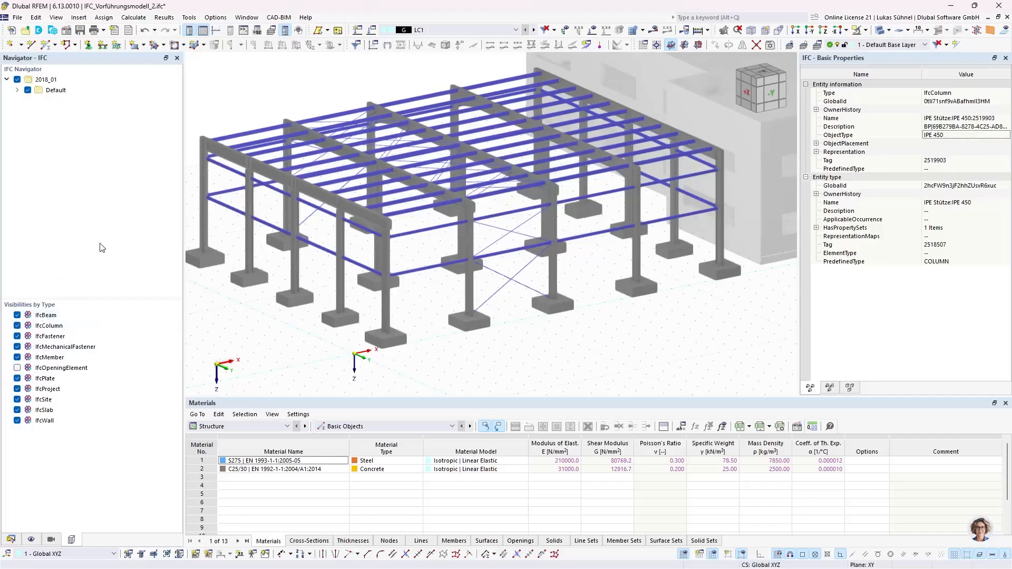
{"action": "left_click", "coordinate": [17, 90]}
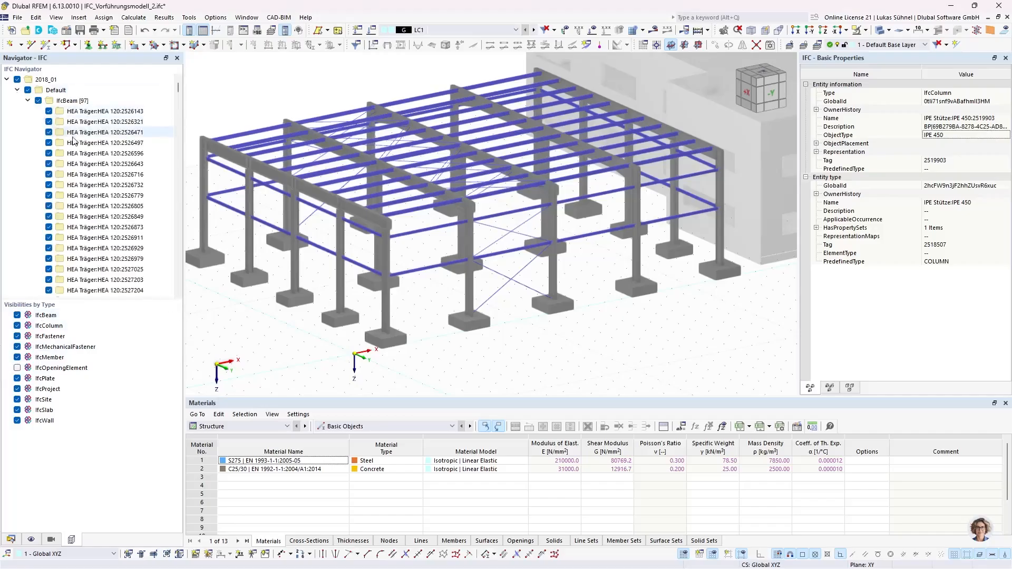
{"action": "left_click", "coordinate": [48, 112]}
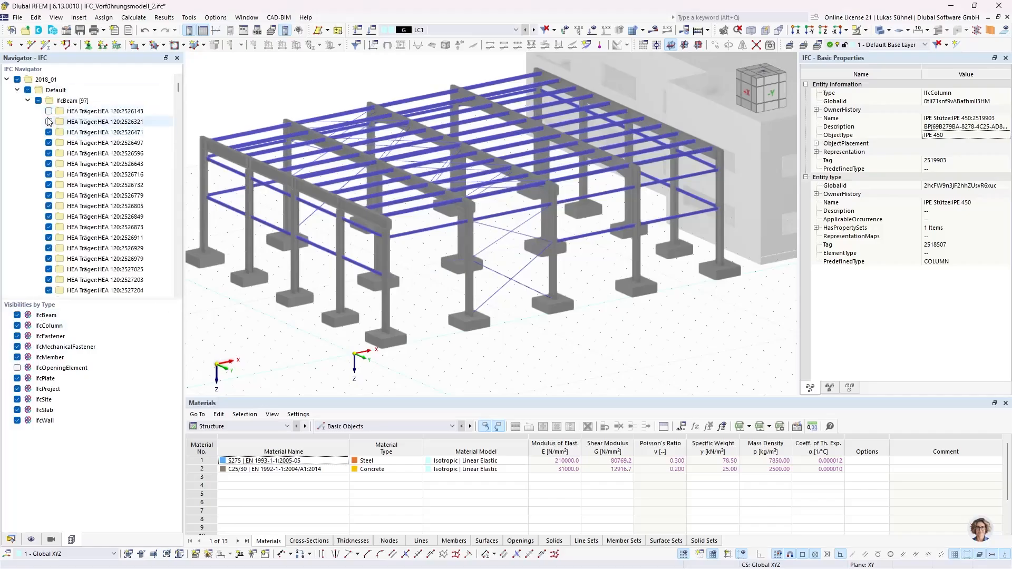
{"action": "left_click", "coordinate": [17, 89]}
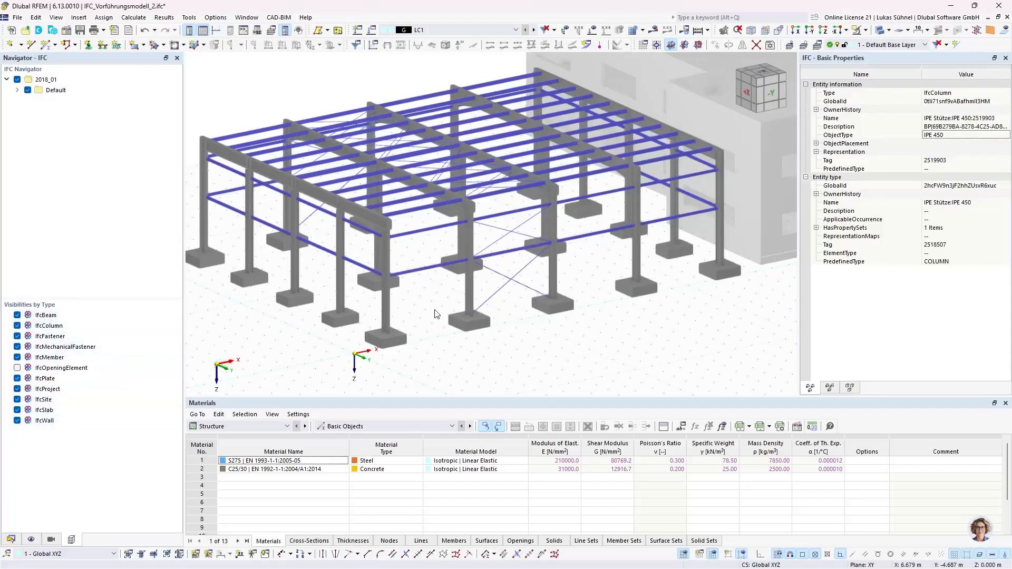
- Orbit and zoom in to inspect a column-to-beam connection up close
{"action": "middle_click_drag", "start_coordinate": [435, 315], "coordinate": [520, 216], "text": "ctrl"}
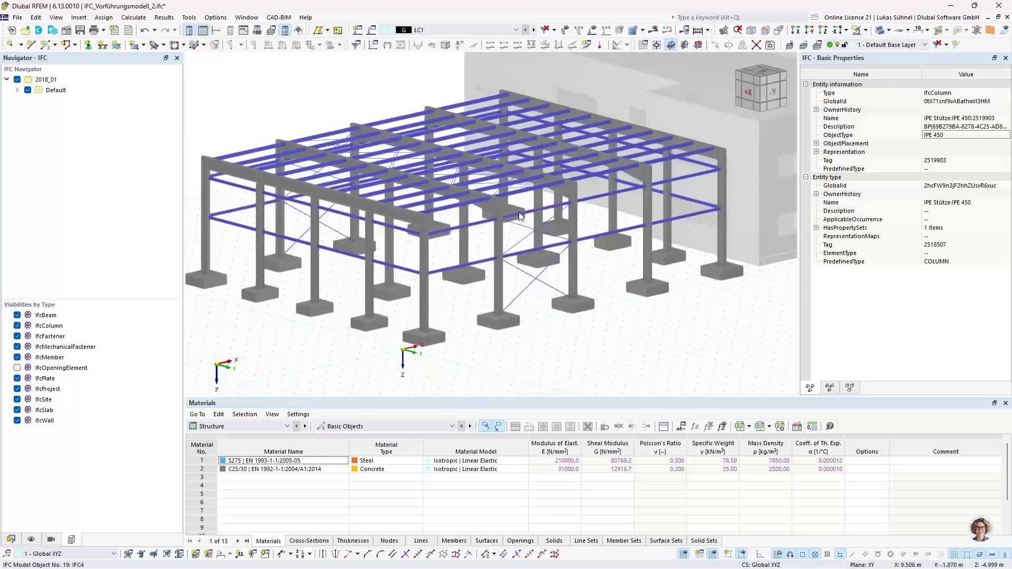
{"action": "scroll", "coordinate": [520, 216], "scroll_direction": "up", "scroll_amount": 10}
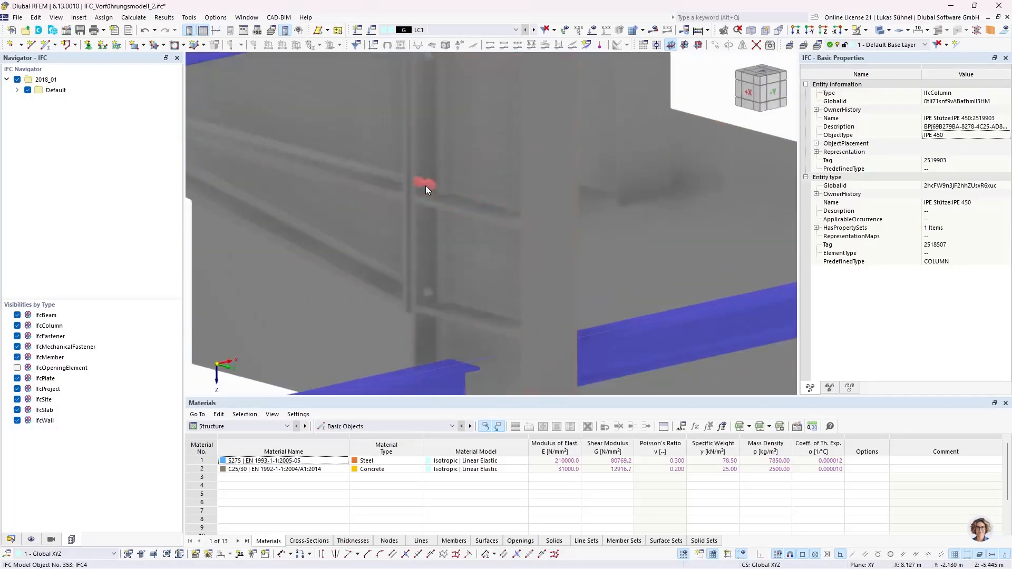
{"action": "scroll", "coordinate": [426, 188], "scroll_direction": "up", "scroll_amount": 3}
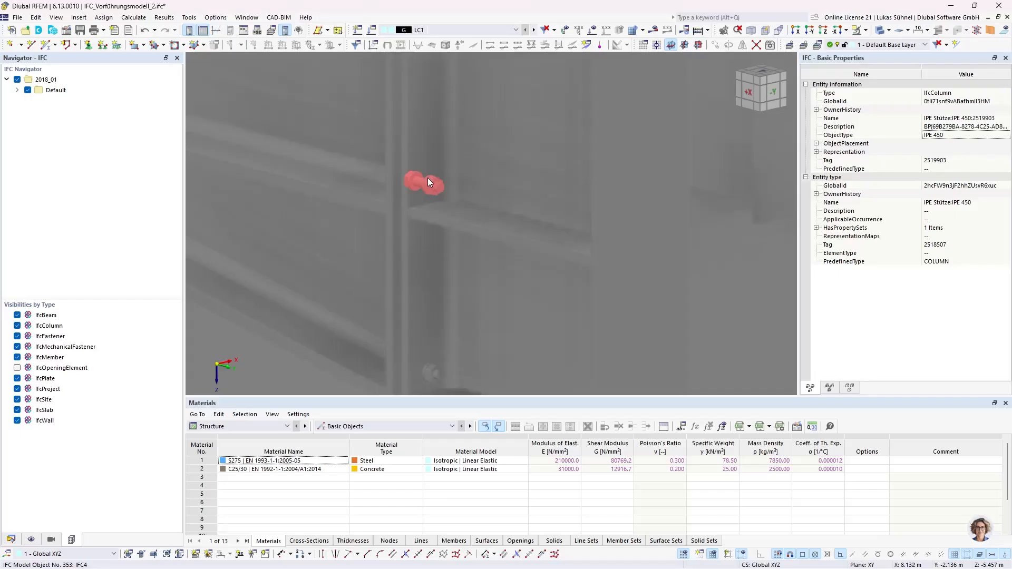
{"action": "scroll", "coordinate": [424, 182], "scroll_direction": "down", "scroll_amount": 8}
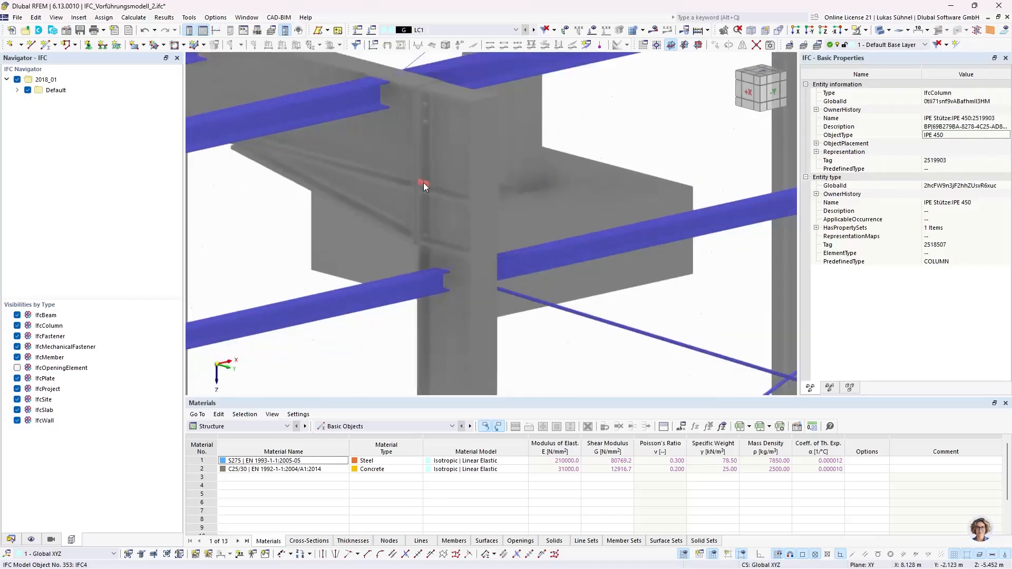
{"action": "scroll", "coordinate": [423, 183], "scroll_direction": "down", "scroll_amount": 10}
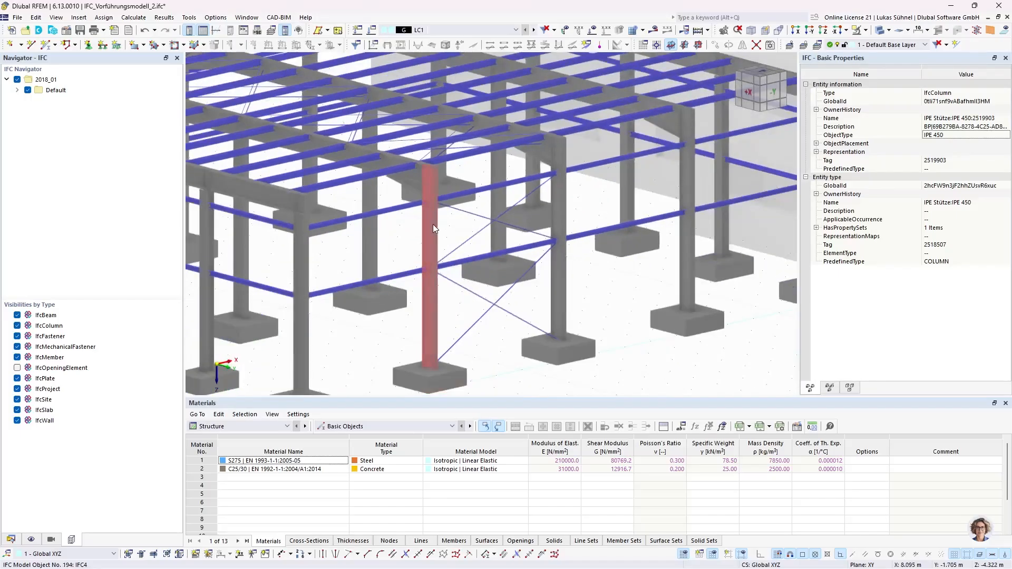
{"action": "scroll", "coordinate": [433, 228], "scroll_direction": "down", "scroll_amount": 5}
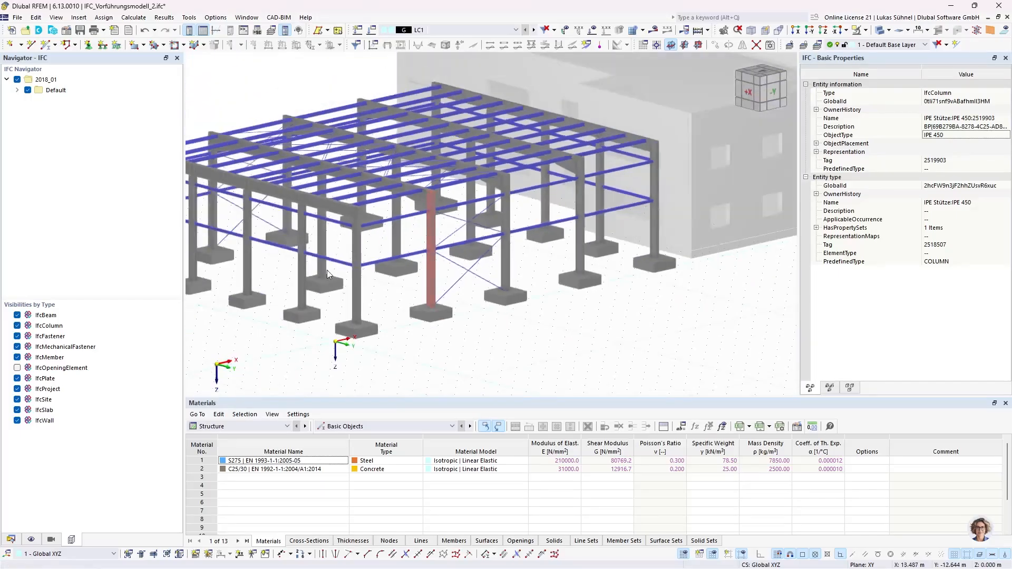
- Hide IfcFastener, IfcMechanicalFastener, IfcMember, IfcPlate, IfcProject and IfcSite in Visibilities by Type
{"action": "left_click", "coordinate": [17, 337]}
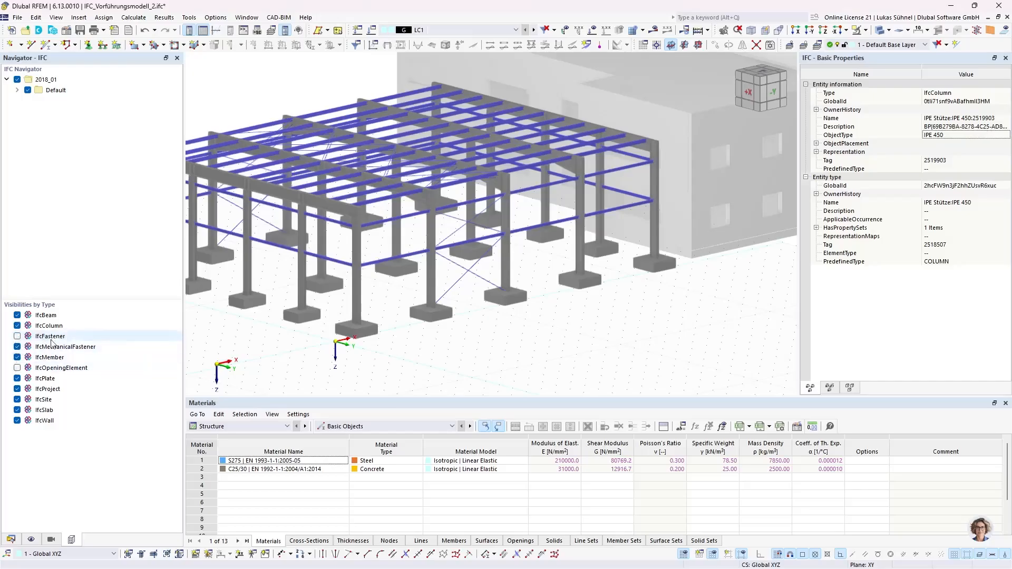
{"action": "left_click", "coordinate": [17, 347]}
{"action": "left_click", "coordinate": [17, 358]}
{"action": "left_click", "coordinate": [17, 378]}
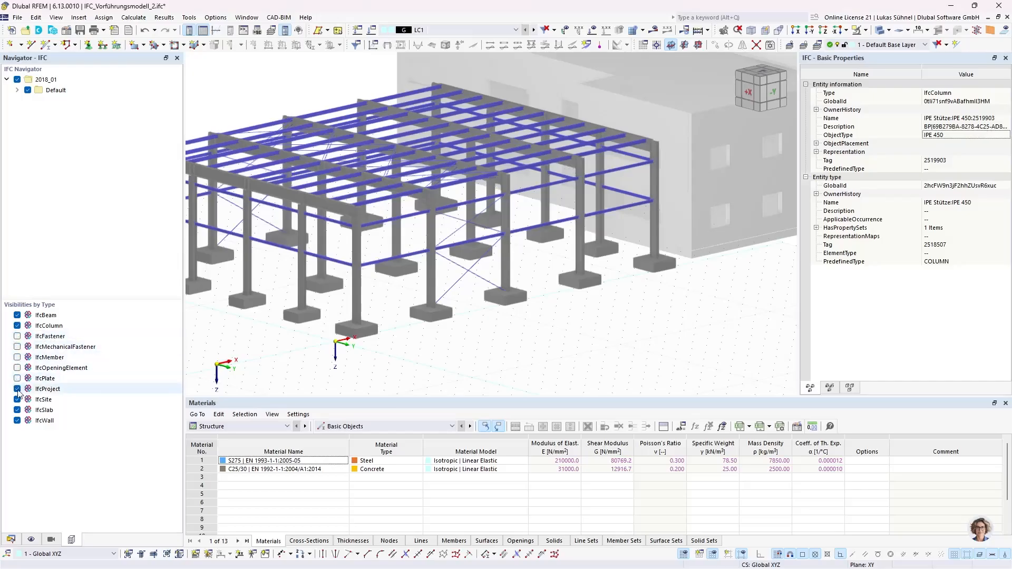
{"action": "left_click", "coordinate": [16, 389]}
{"action": "left_click", "coordinate": [18, 400]}
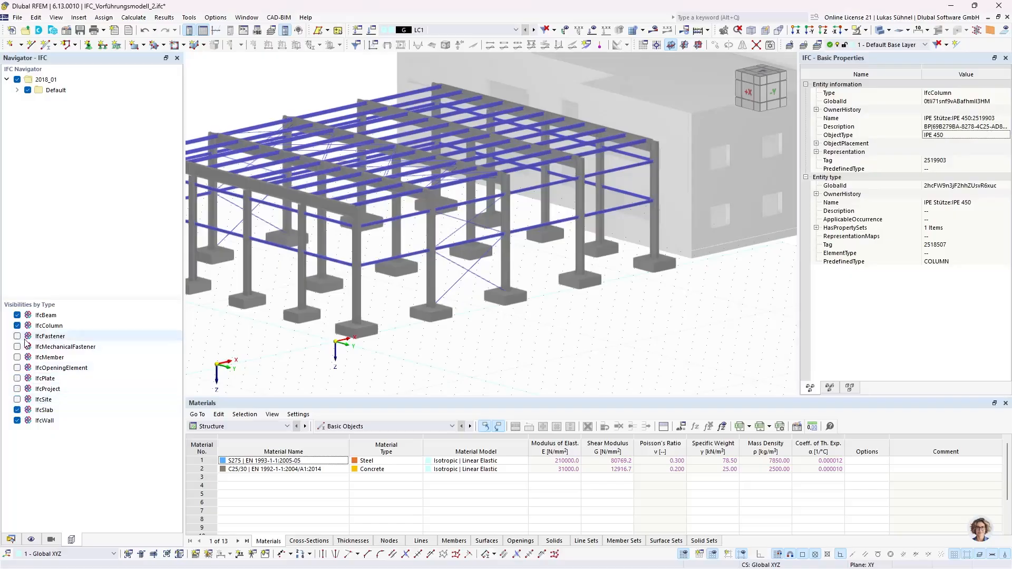
{"action": "scroll", "coordinate": [443, 338], "scroll_direction": "down", "scroll_amount": 2}
{"action": "middle_click_drag", "start_coordinate": [605, 340], "coordinate": [525, 361], "text": "ctrl"}
{"action": "scroll", "coordinate": [567, 339], "scroll_direction": "down", "scroll_amount": 2}
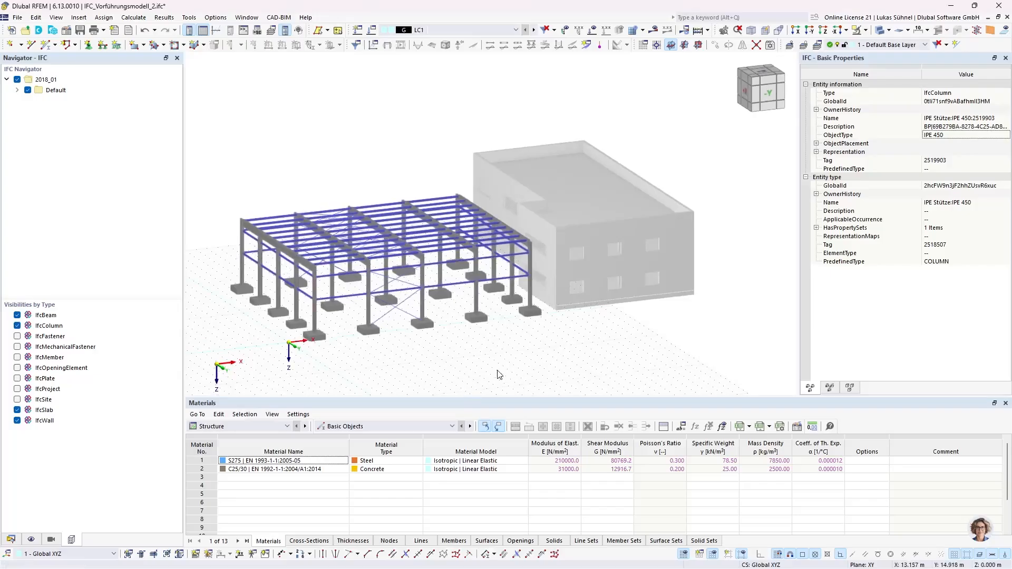
- Switch to the Data navigator and back to IFC, then orbit to a low side view of the frame
{"action": "left_click", "coordinate": [11, 540]}
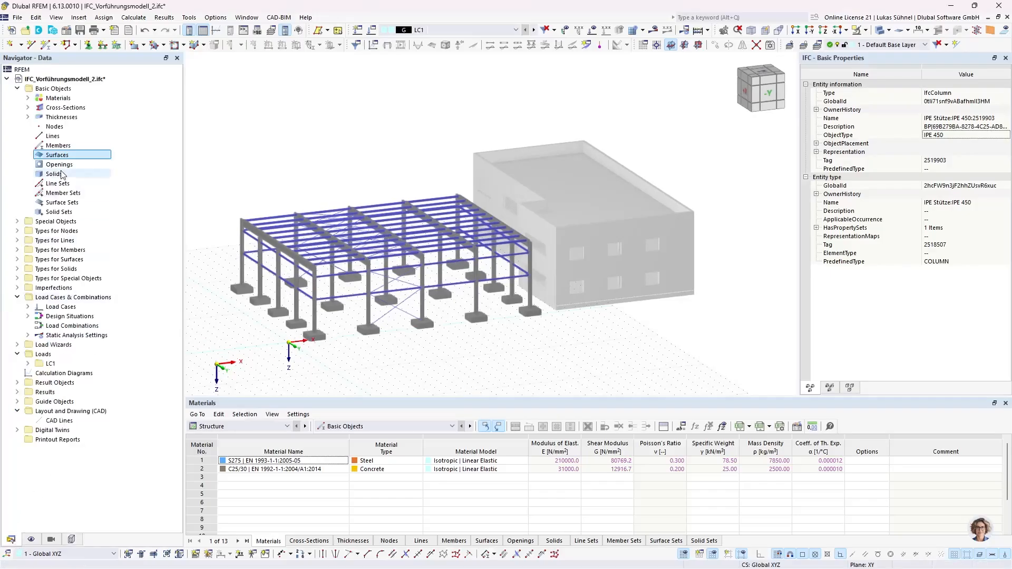
{"action": "left_click", "coordinate": [72, 540]}
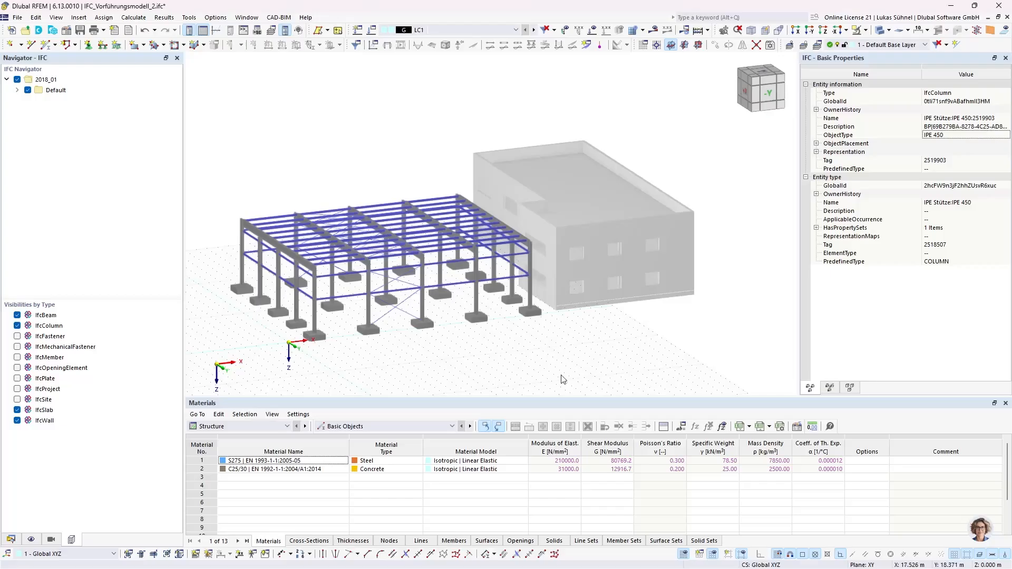
{"action": "middle_click_drag", "start_coordinate": [562, 377], "coordinate": [511, 337], "text": "ctrl"}
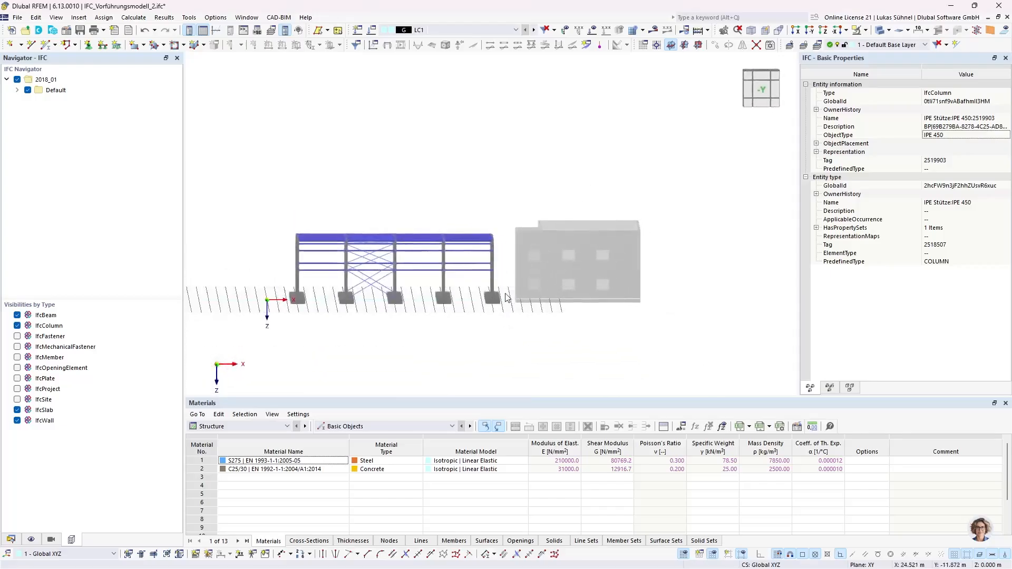
{"action": "scroll", "coordinate": [344, 262], "scroll_direction": "up", "scroll_amount": 3}
{"action": "scroll", "coordinate": [362, 266], "scroll_direction": "up", "scroll_amount": 2}
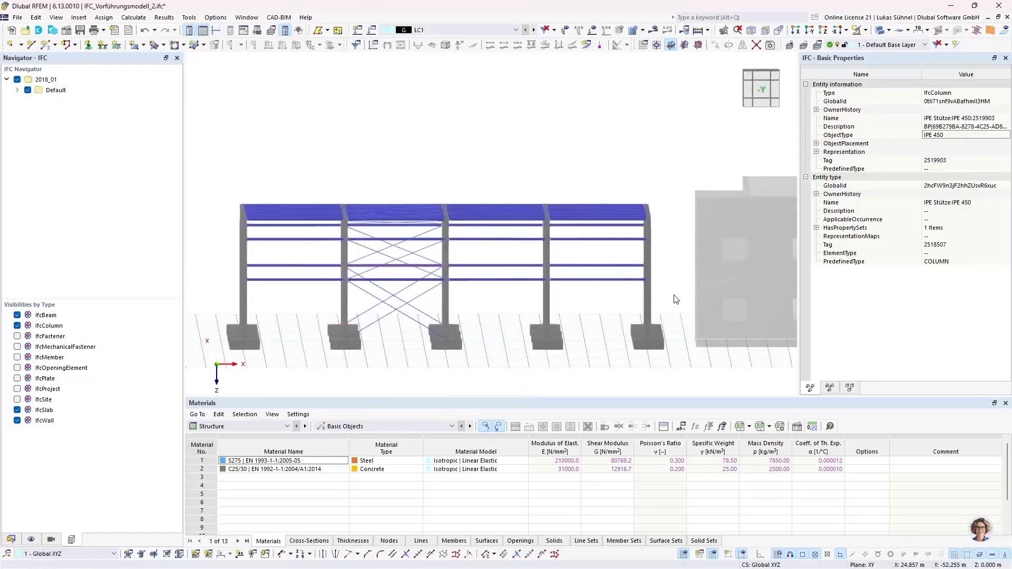
- Window-select the steel frame's beams and columns and convert them into solids
{"action": "left_click_drag", "start_coordinate": [675, 295], "coordinate": [229, 152]}
{"action": "middle_click_drag", "start_coordinate": [272, 167], "coordinate": [288, 179], "text": "ctrl"}
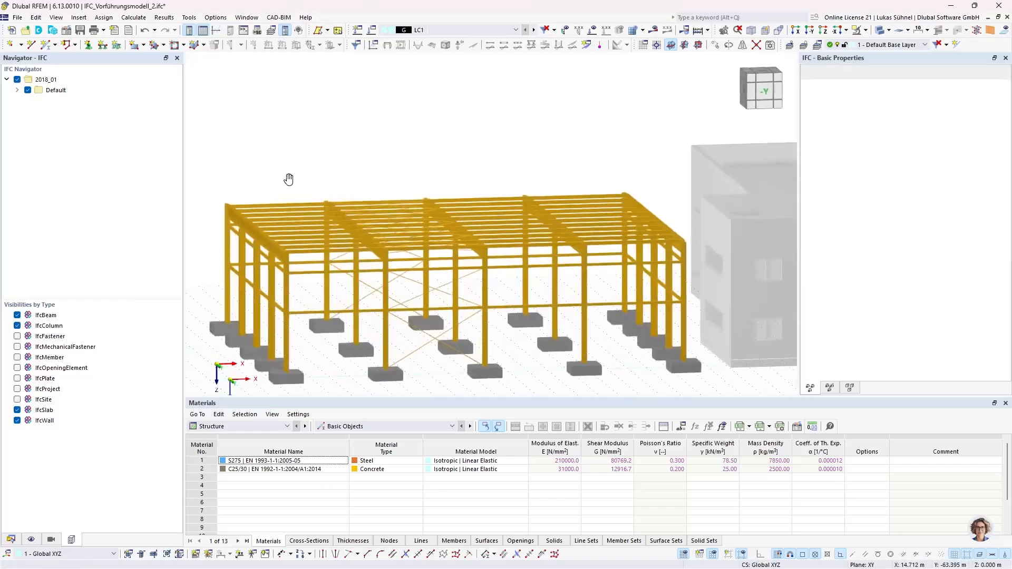
{"action": "right_click", "coordinate": [298, 252]}
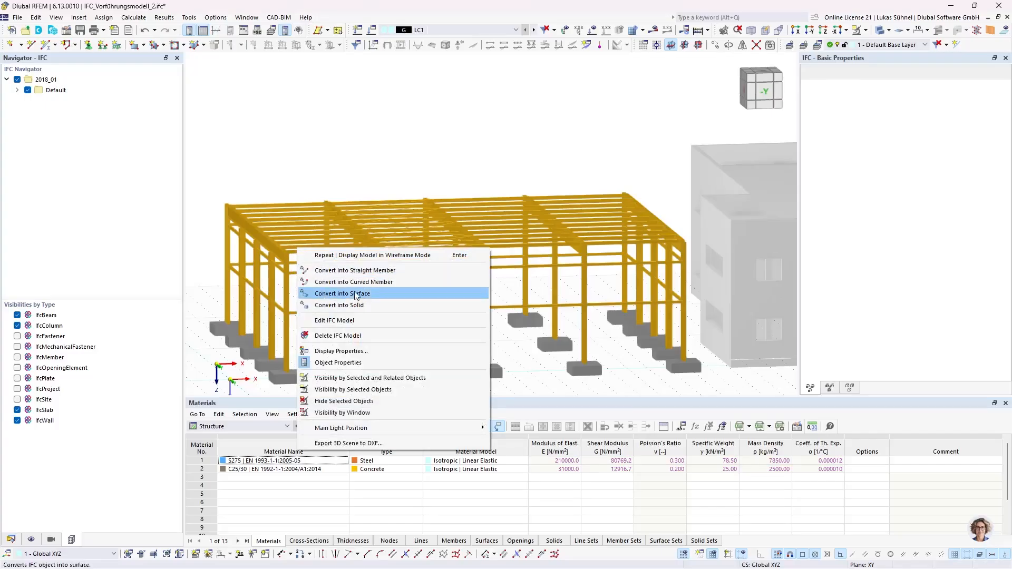
{"action": "left_click", "coordinate": [387, 305]}
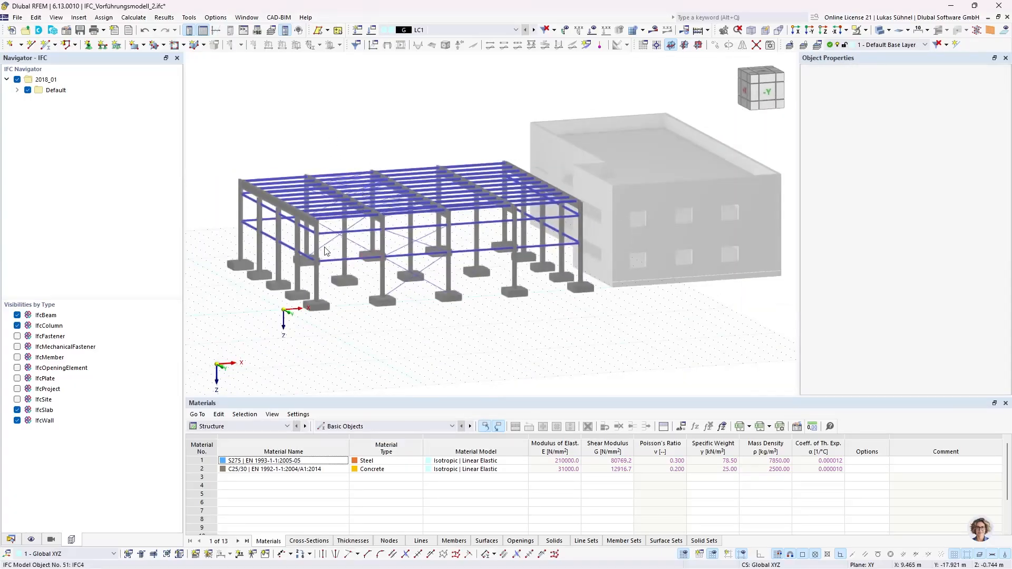
- Confirm the corner column's IfcMaterial is Metall - Baustahl S235 under IFC - Relations
{"action": "left_click", "coordinate": [319, 248]}
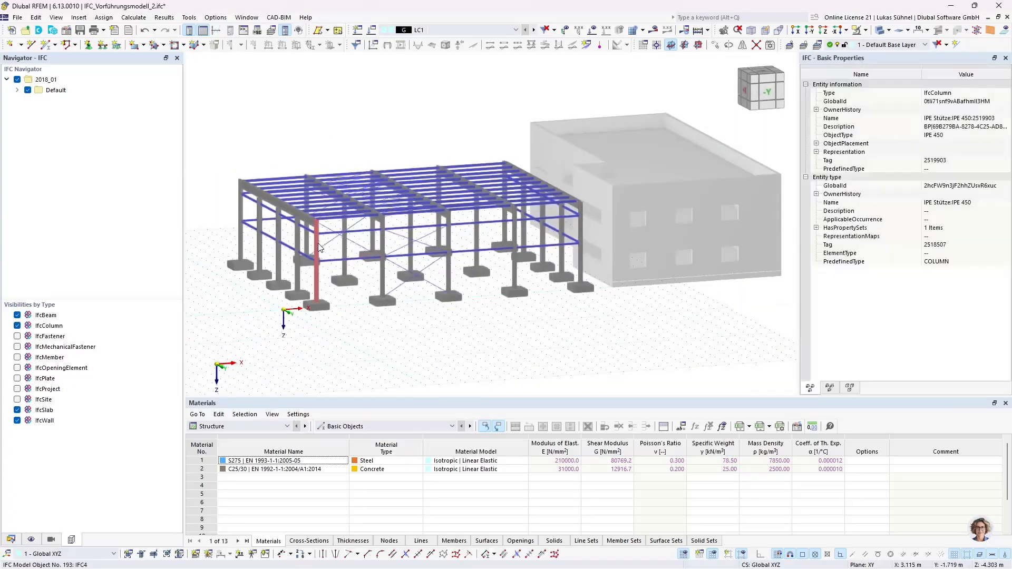
{"action": "left_click", "coordinate": [851, 389]}
{"action": "left_click", "coordinate": [805, 110]}
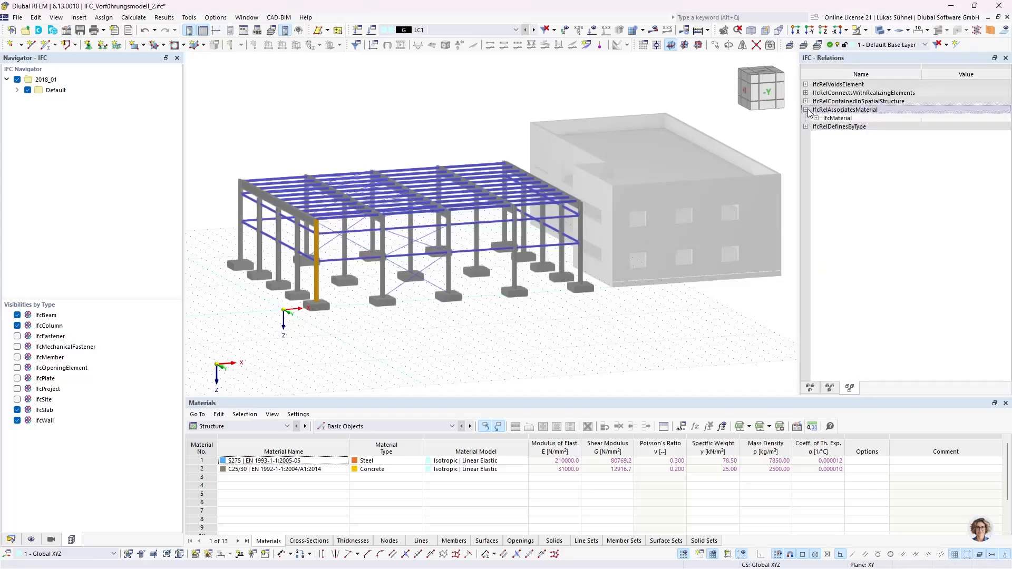
{"action": "left_click", "coordinate": [816, 118]}
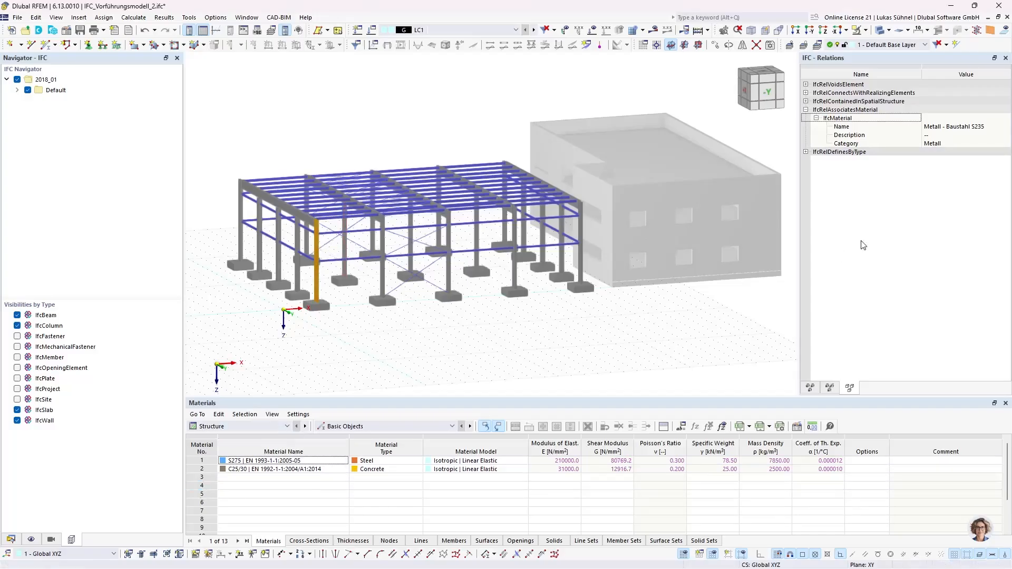
- Select a lower HEA 120 beam, review its basic IFC properties and orbit to a flatter view
{"action": "middle_click_drag", "start_coordinate": [358, 246], "coordinate": [354, 238]}
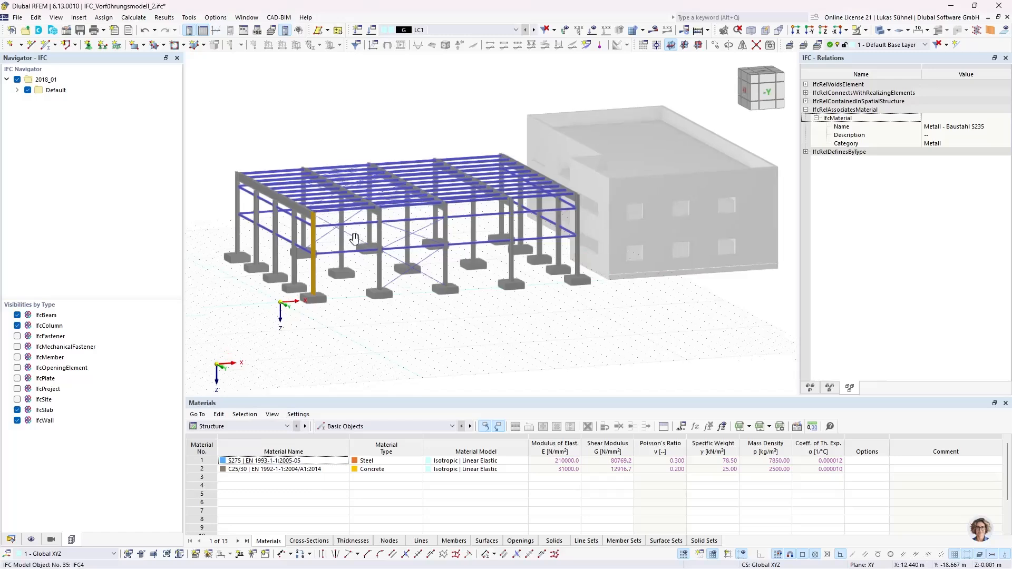
{"action": "scroll", "coordinate": [356, 243], "scroll_direction": "up", "scroll_amount": 1}
{"action": "scroll", "coordinate": [367, 265], "scroll_direction": "up", "scroll_amount": 2}
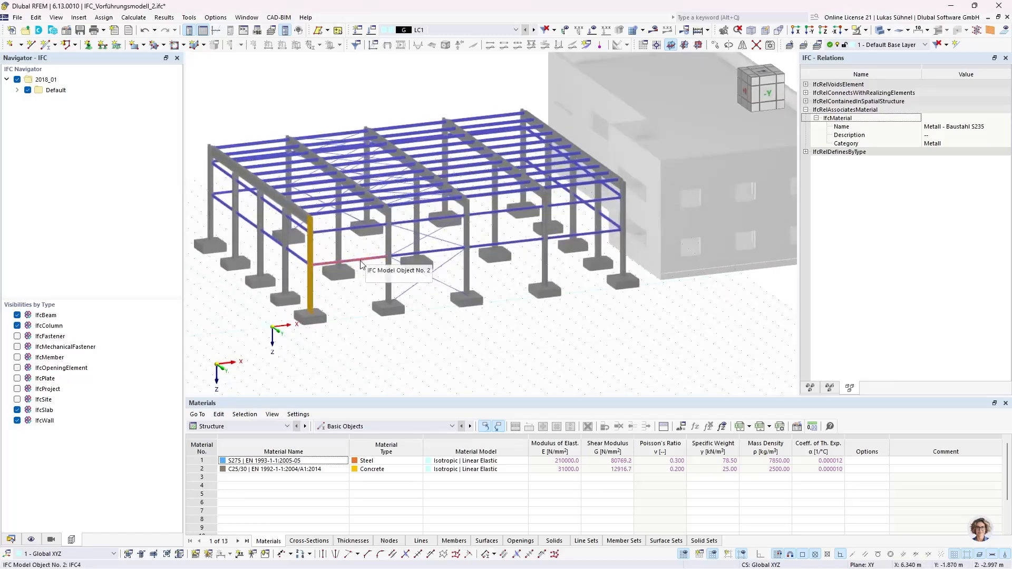
{"action": "left_click", "coordinate": [362, 265]}
{"action": "left_click", "coordinate": [810, 388]}
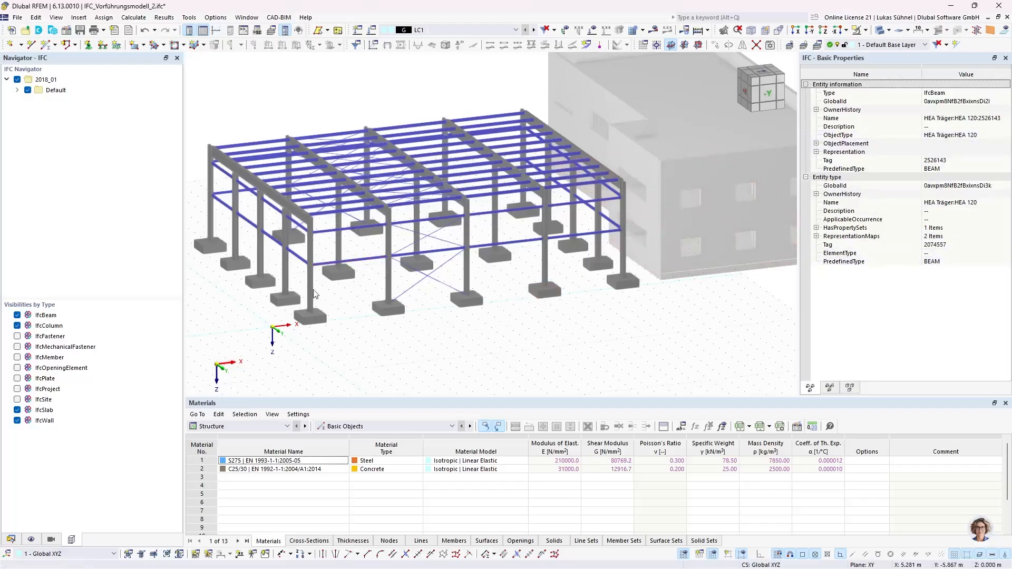
{"action": "middle_click_drag", "start_coordinate": [287, 284], "coordinate": [302, 290], "text": "ctrl"}
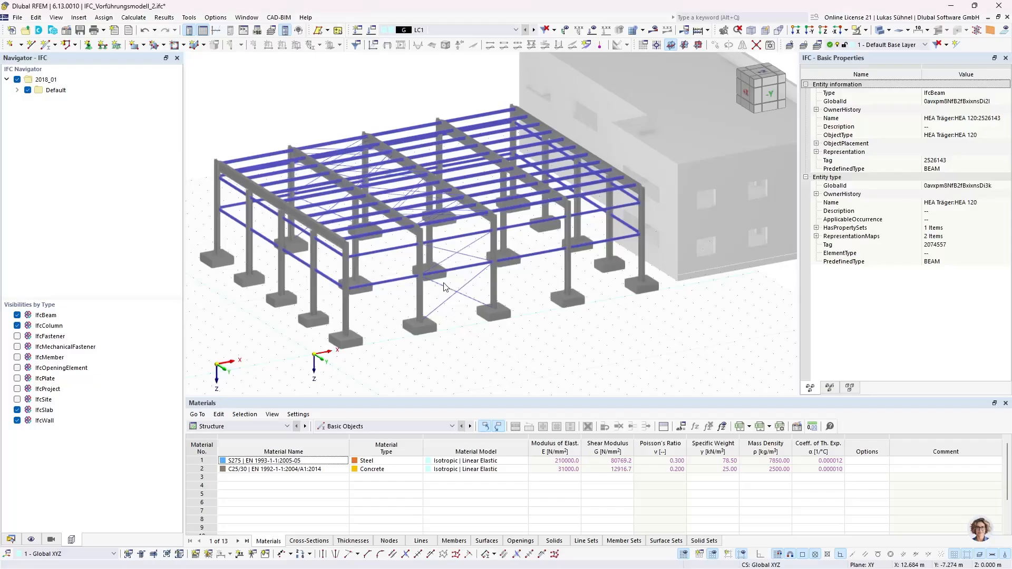
{"action": "middle_click_drag", "start_coordinate": [443, 287], "coordinate": [420, 334], "text": "ctrl"}
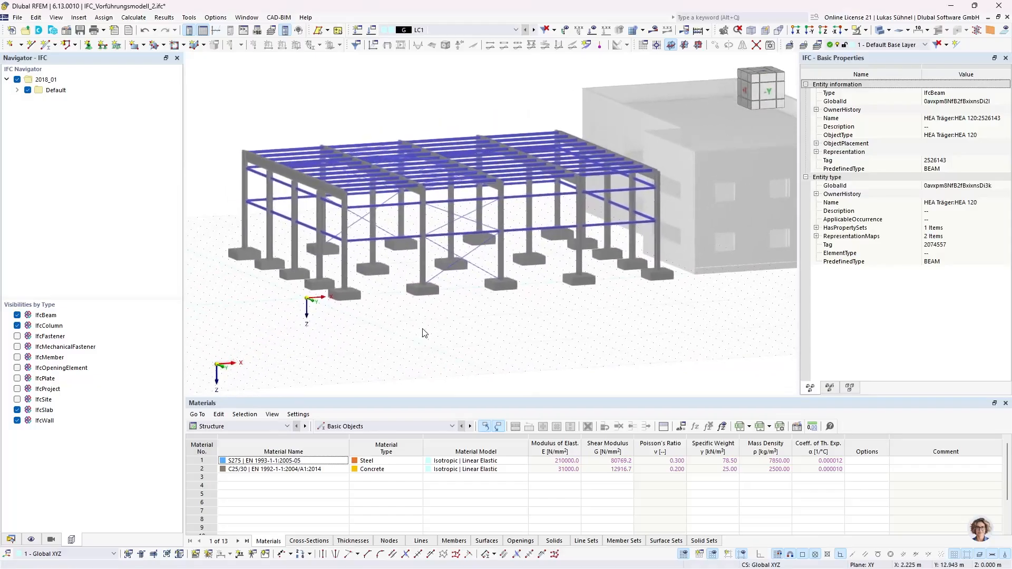
{"action": "left_click", "coordinate": [280, 17]}
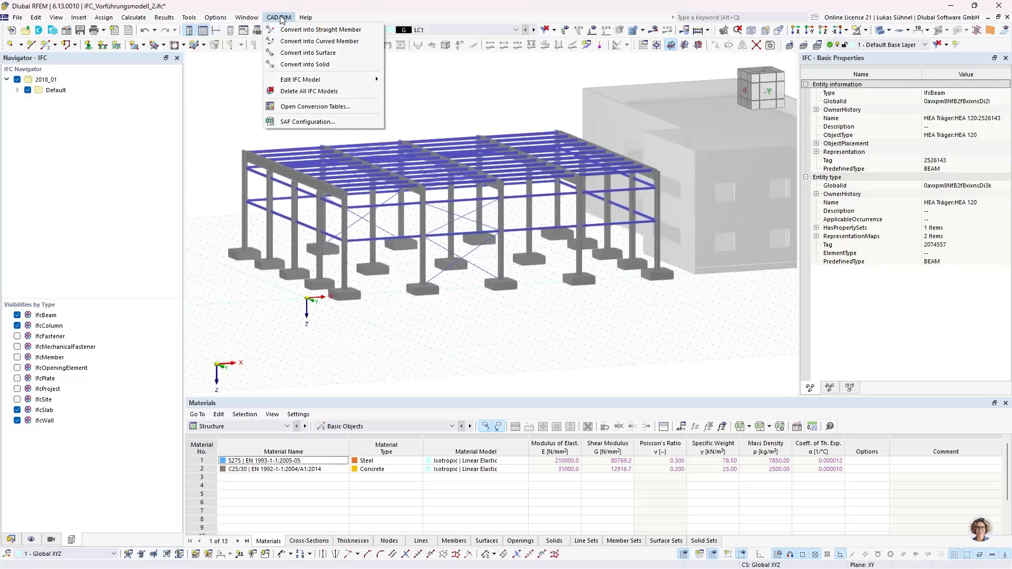
- Open Conversion Tables, glance at Cross-Sections, then scroll Conversion Table 3's material mappings to the end
{"action": "left_click", "coordinate": [296, 107]}
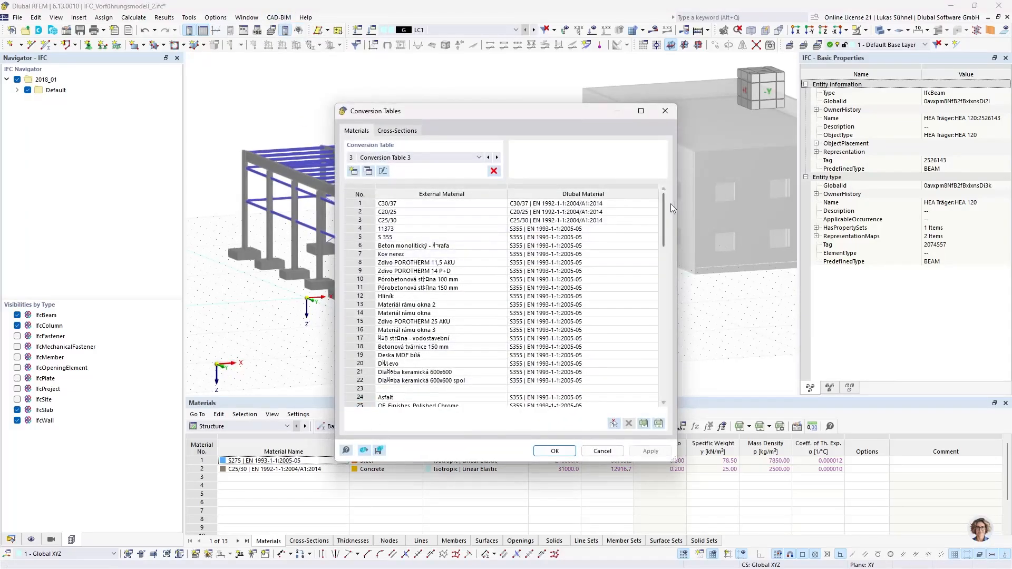
{"action": "left_click", "coordinate": [390, 131]}
{"action": "left_click", "coordinate": [360, 132]}
{"action": "scroll", "coordinate": [661, 242], "scroll_direction": "down", "scroll_amount": 20}
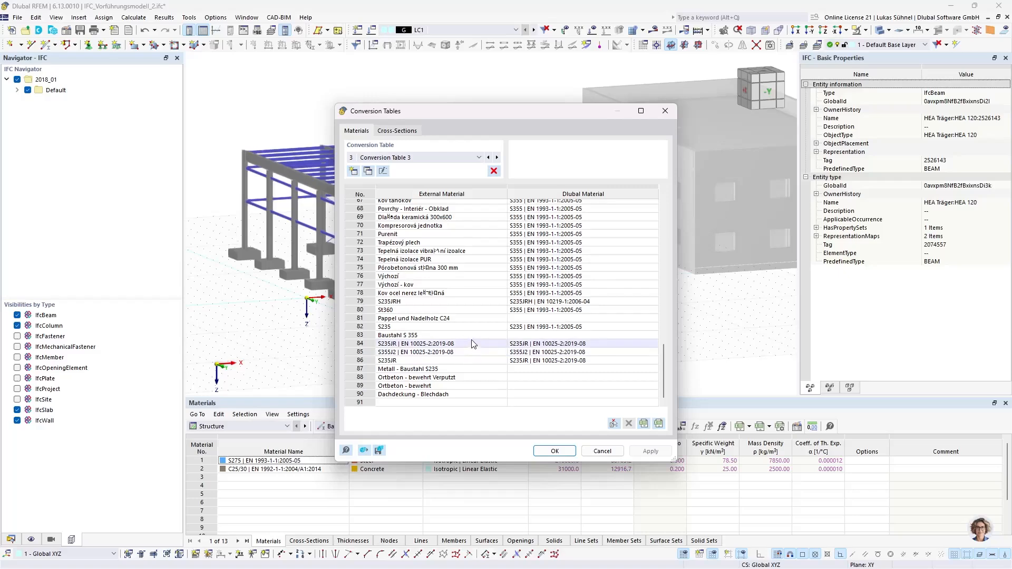
{"action": "left_click_drag", "start_coordinate": [666, 372], "coordinate": [665, 219]}
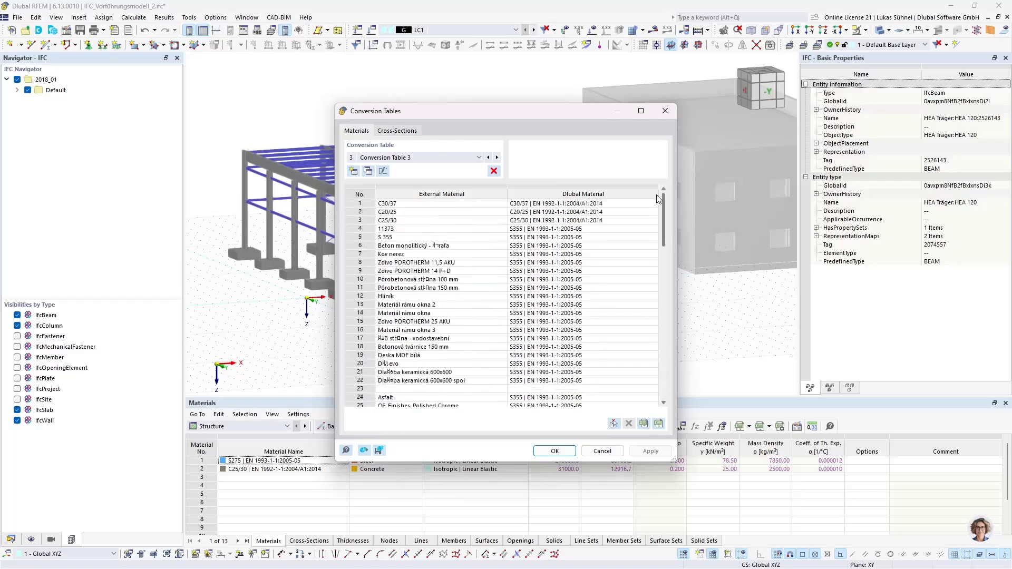
- Select all 91 rows of the material conversion table and delete them
{"action": "left_click", "coordinate": [356, 205]}
{"action": "left_click_drag", "start_coordinate": [357, 204], "coordinate": [358, 406]}
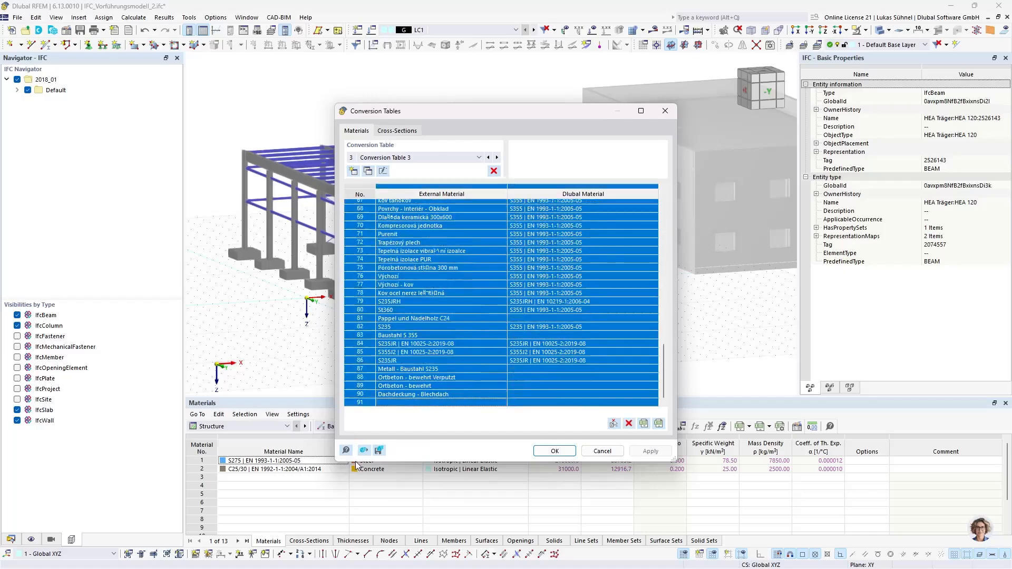
{"action": "left_click", "coordinate": [629, 424]}
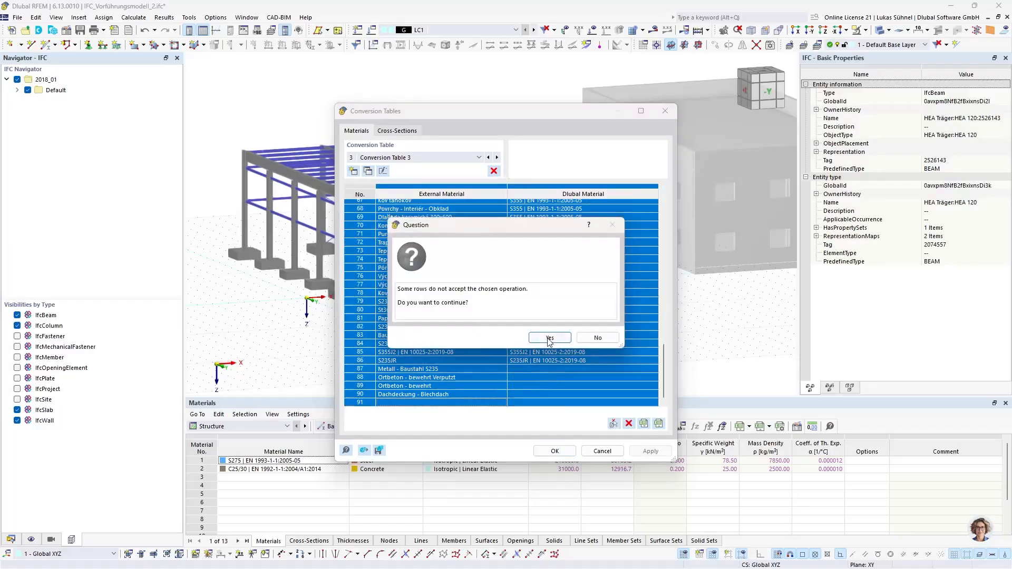
{"action": "left_click", "coordinate": [550, 342]}
- Delete every row of the cross-section conversion table as well
{"action": "left_click", "coordinate": [396, 130]}
{"action": "left_click_drag", "start_coordinate": [360, 204], "coordinate": [368, 489]}
{"action": "left_click_drag", "start_coordinate": [423, 448], "coordinate": [405, 394]}
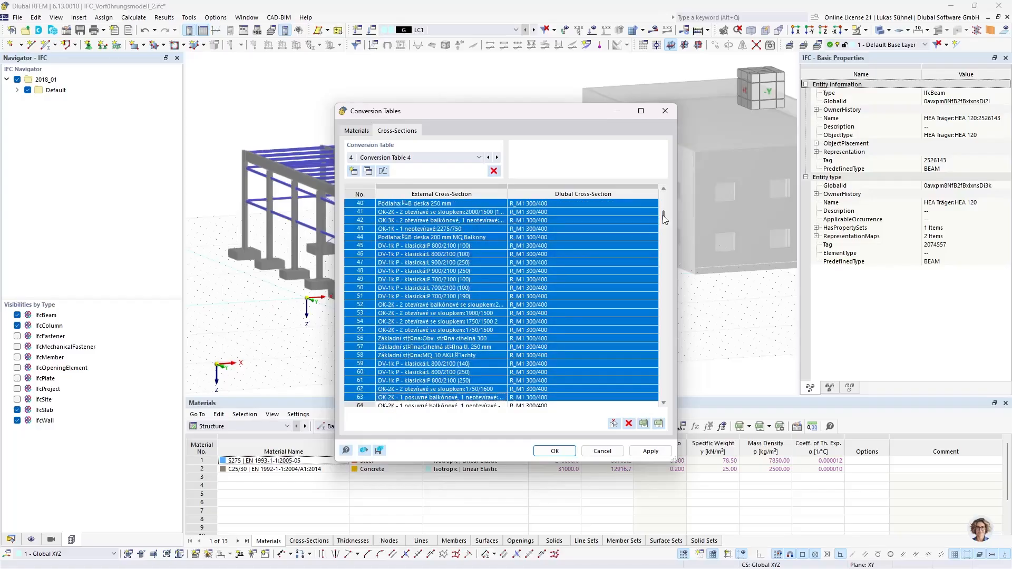
{"action": "left_click_drag", "start_coordinate": [663, 215], "coordinate": [662, 191]}
{"action": "double_click", "coordinate": [398, 228]}
{"action": "left_click", "coordinate": [368, 202]}
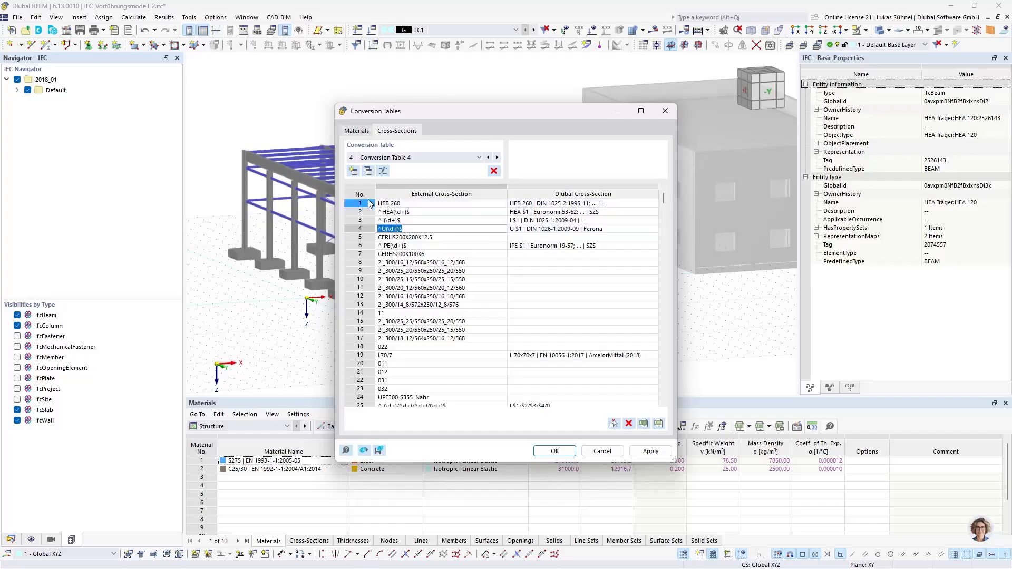
{"action": "left_click_drag", "start_coordinate": [667, 206], "coordinate": [664, 400]}
{"action": "left_click", "coordinate": [356, 402], "text": "shift"}
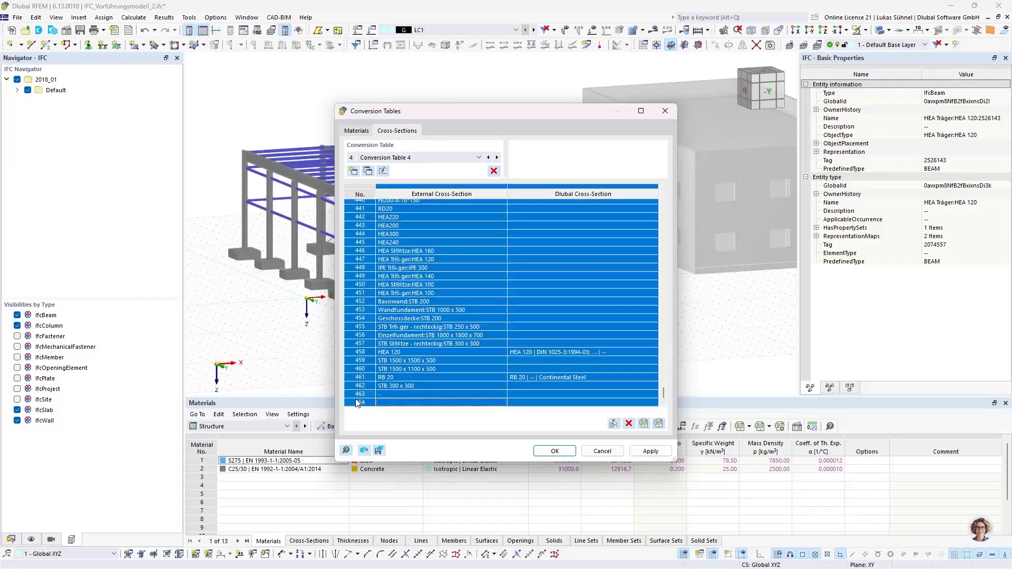
{"action": "left_click", "coordinate": [629, 424]}
{"action": "left_click", "coordinate": [551, 338]}
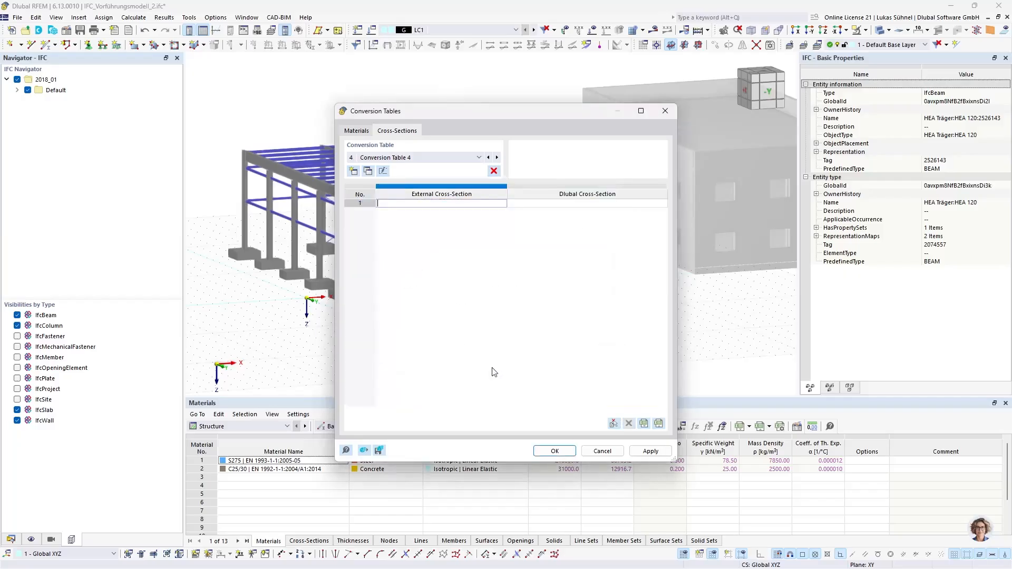
{"action": "left_click", "coordinate": [358, 132]}
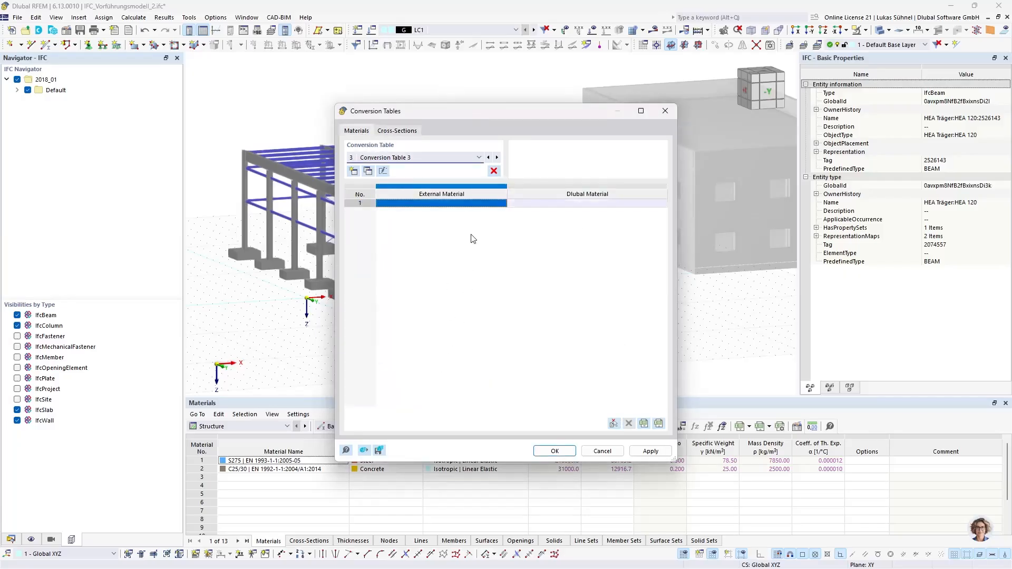
- Pick a steel beam from the IFC model to enter Metall - Baustahl S235 as row 1
{"action": "left_click", "coordinate": [461, 245]}
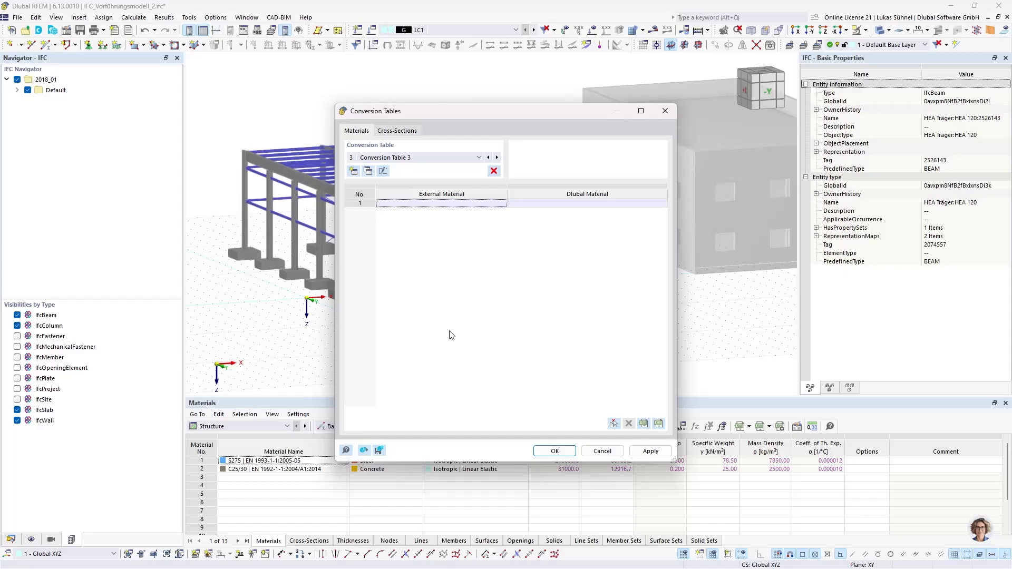
{"action": "double_click", "coordinate": [469, 204]}
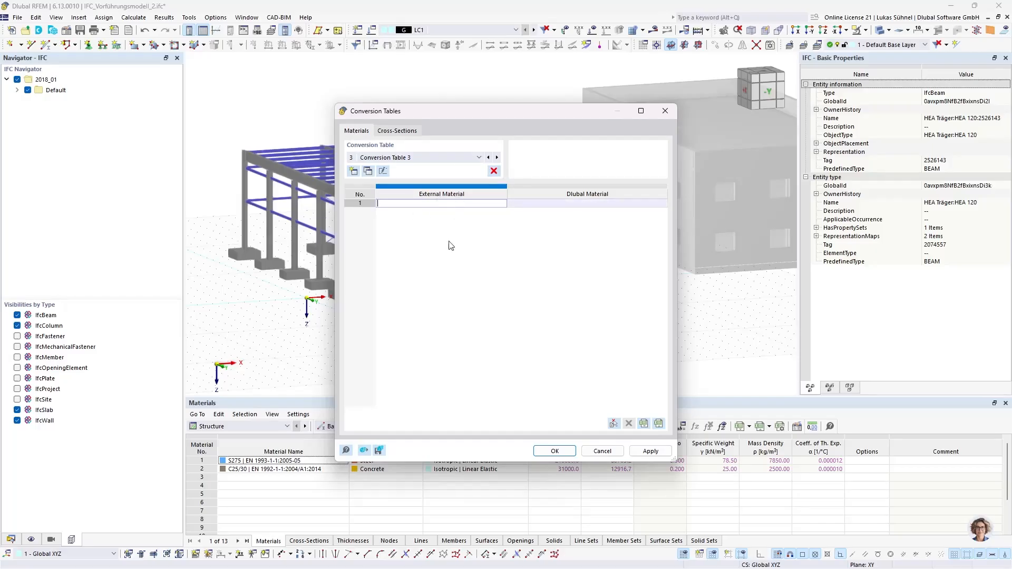
{"action": "left_click", "coordinate": [614, 425]}
{"action": "left_click", "coordinate": [850, 388]}
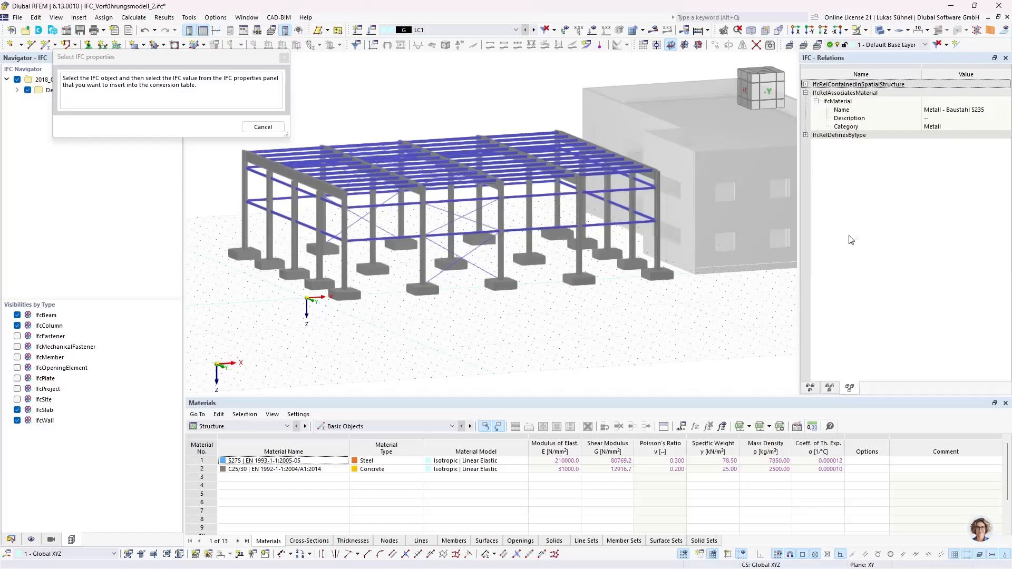
{"action": "left_click", "coordinate": [959, 110]}
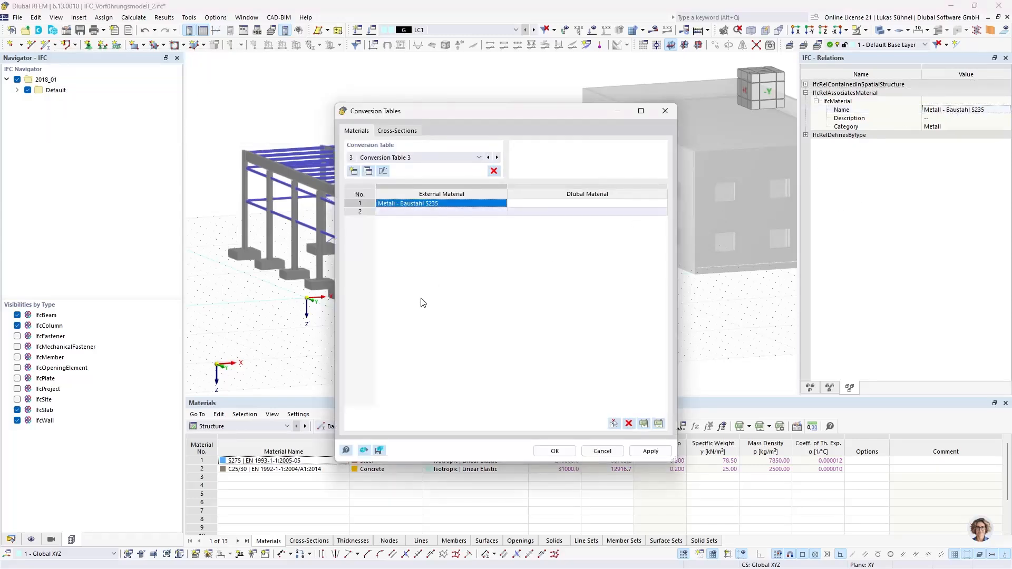
- Pick a wall and the slab to add Ortbeton - bewehrt Verputzt and Ortbeton - bewehrt as rows 2–3
{"action": "double_click", "coordinate": [408, 210]}
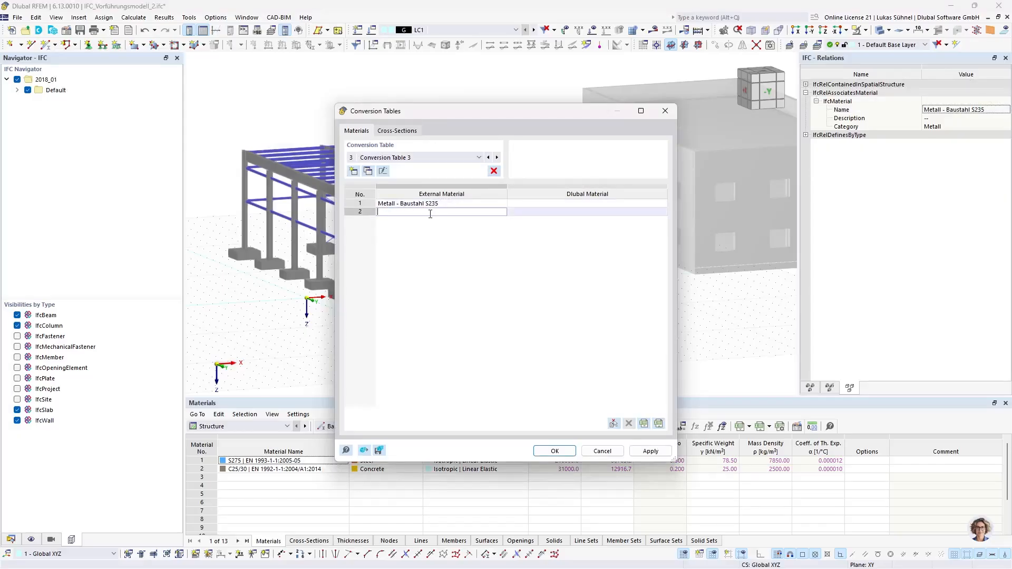
{"action": "left_click", "coordinate": [613, 424]}
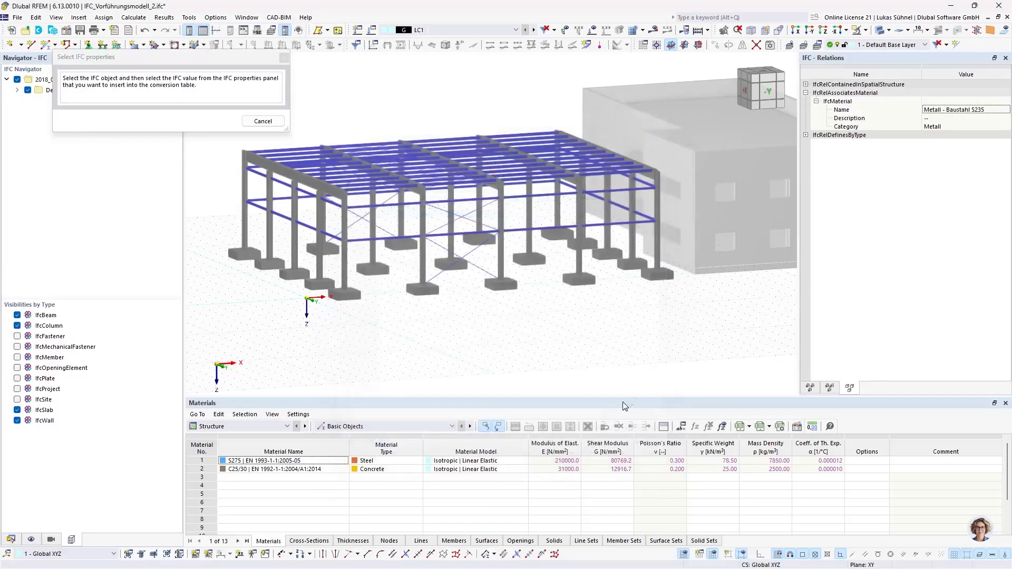
{"action": "left_click", "coordinate": [707, 251]}
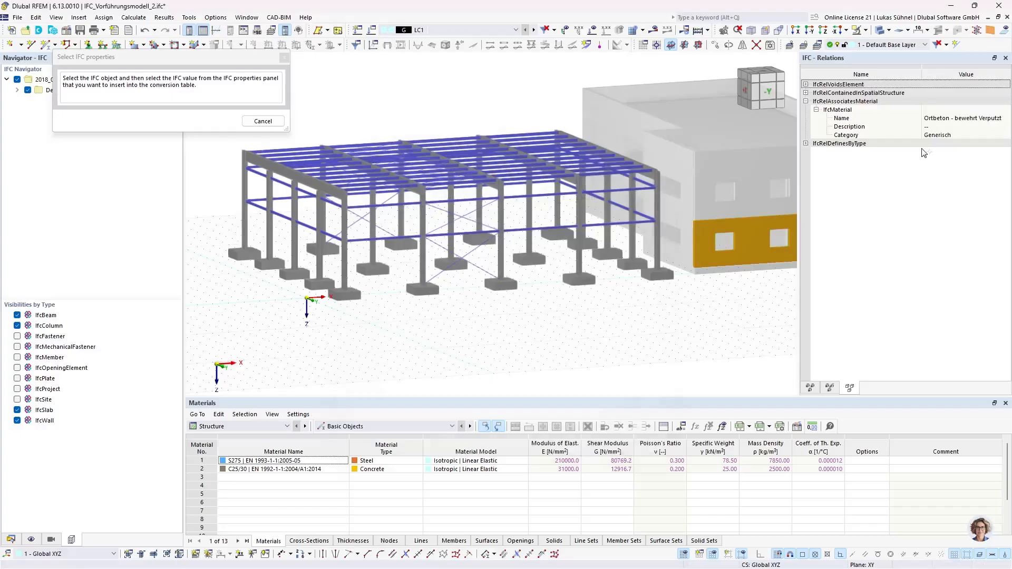
{"action": "left_click", "coordinate": [949, 118]}
{"action": "left_click", "coordinate": [492, 219]}
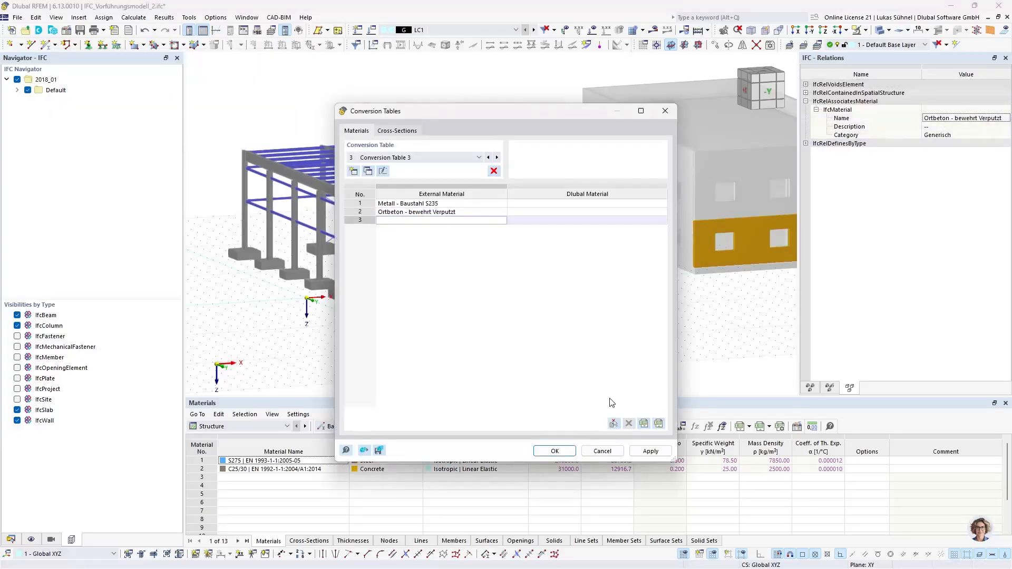
{"action": "left_click", "coordinate": [614, 424]}
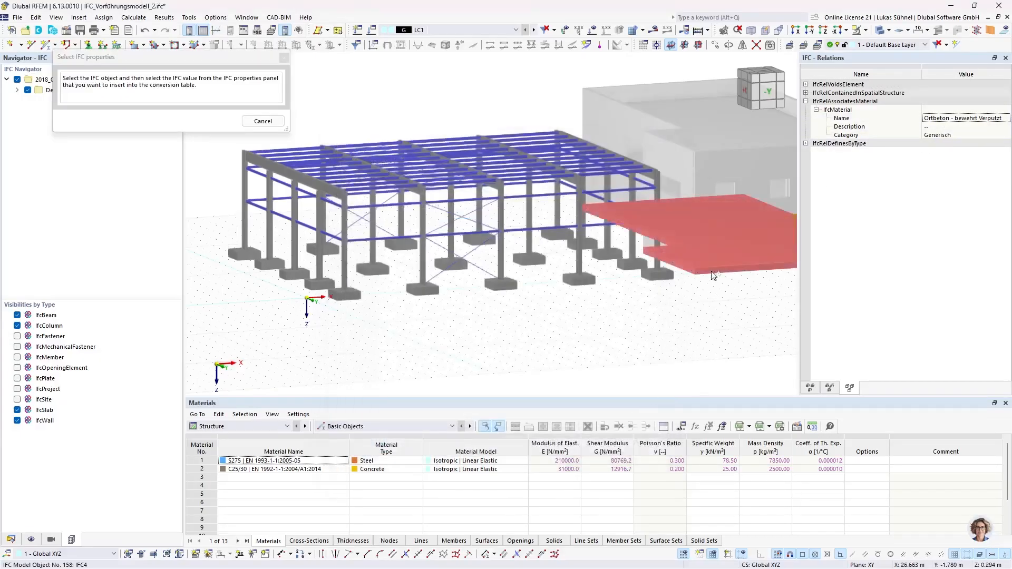
{"action": "left_click", "coordinate": [712, 267]}
{"action": "left_click", "coordinate": [949, 110]}
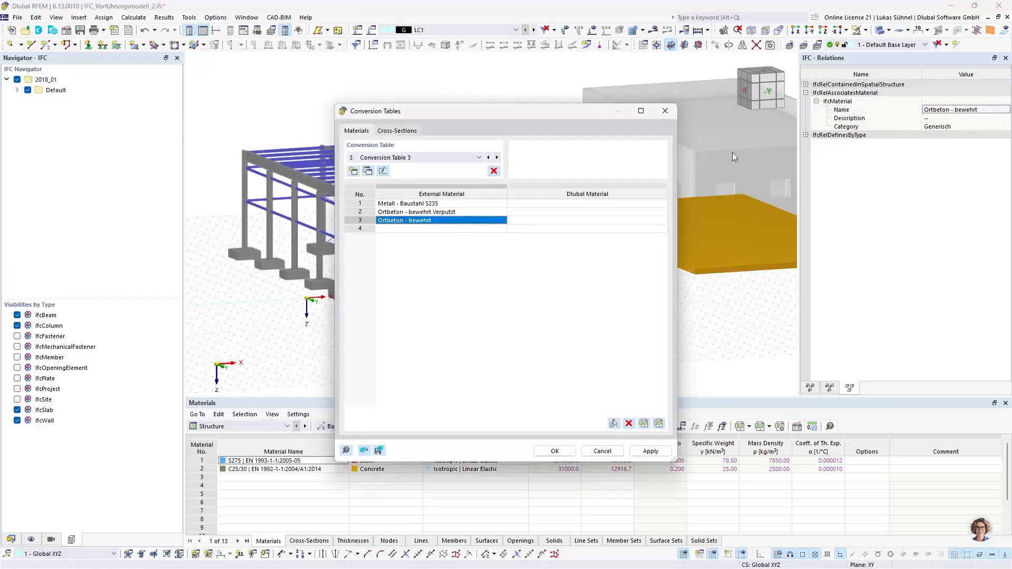
{"action": "double_click", "coordinate": [425, 204]}
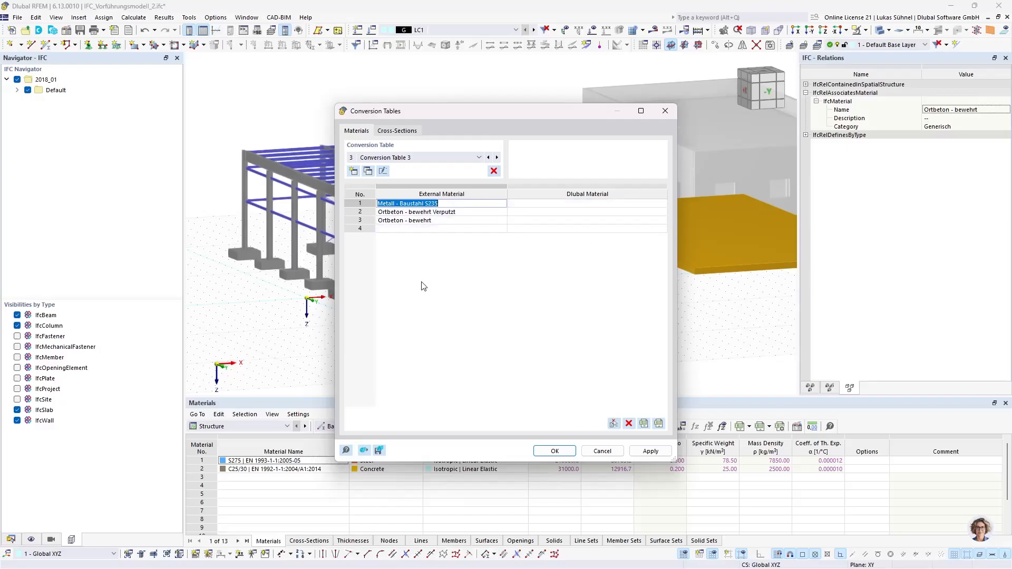
- Map both concrete rows to C30/37 from the EN 1992-1-1 series
{"action": "left_click", "coordinate": [549, 204]}
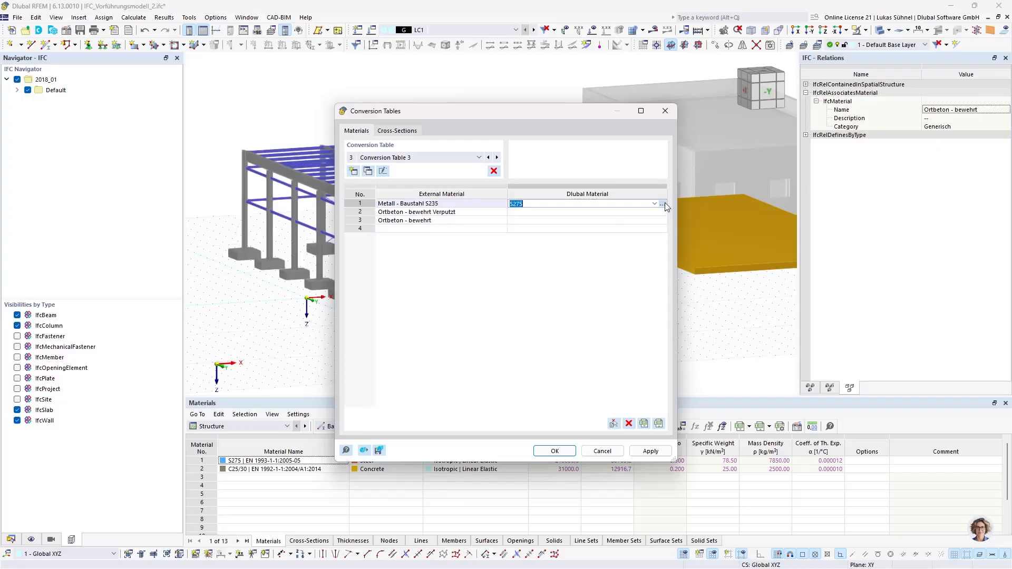
{"action": "left_click", "coordinate": [663, 204]}
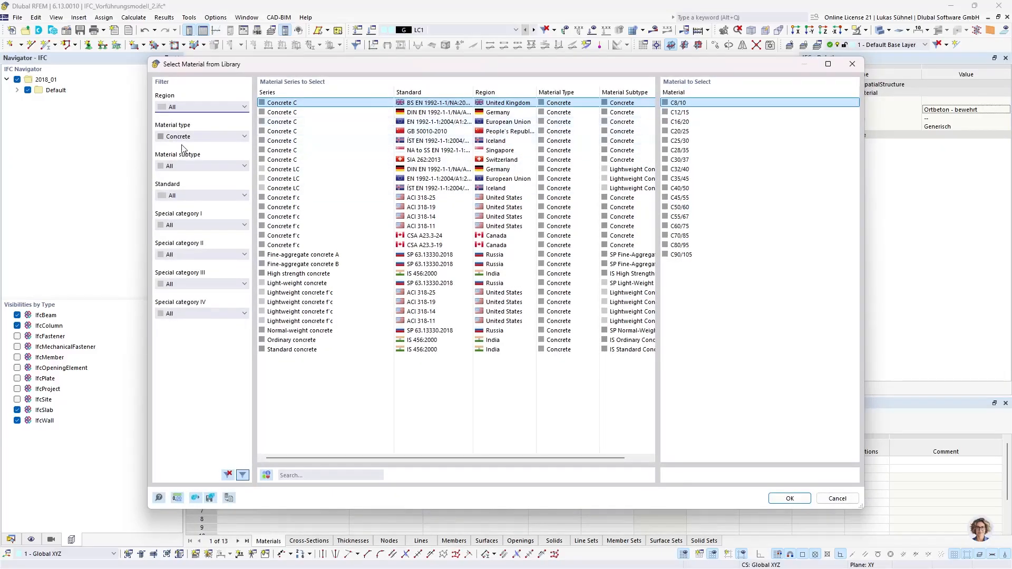
{"action": "left_click", "coordinate": [805, 502]}
{"action": "left_click", "coordinate": [627, 213]}
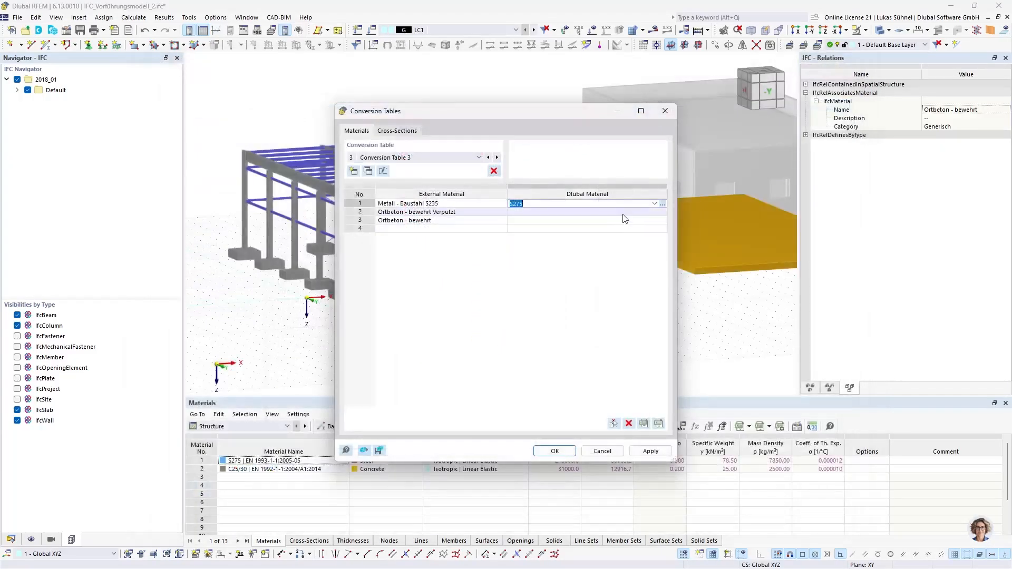
{"action": "left_click", "coordinate": [663, 212]}
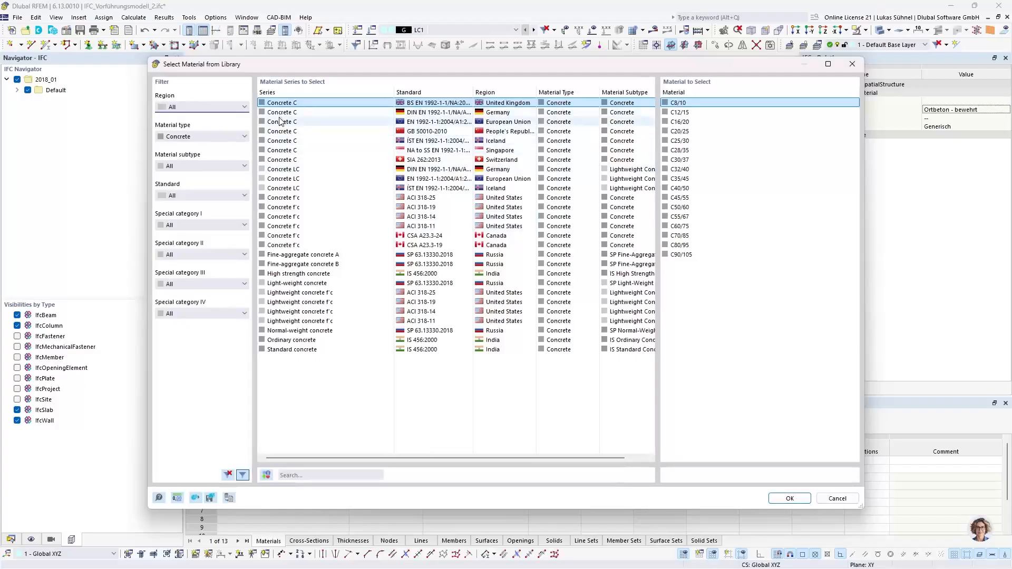
{"action": "left_click", "coordinate": [291, 122]}
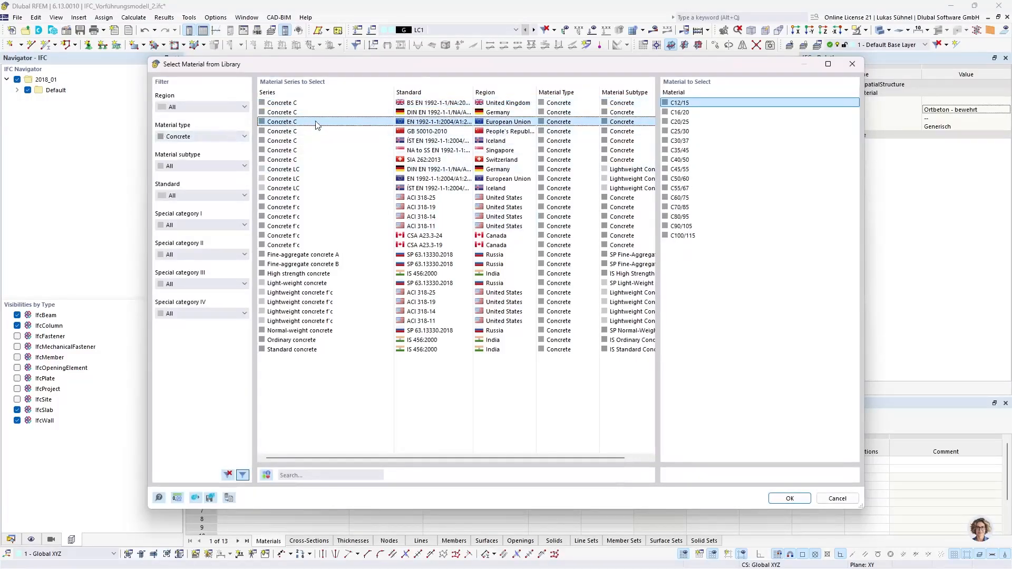
{"action": "left_click", "coordinate": [722, 141]}
{"action": "left_click", "coordinate": [788, 499]}
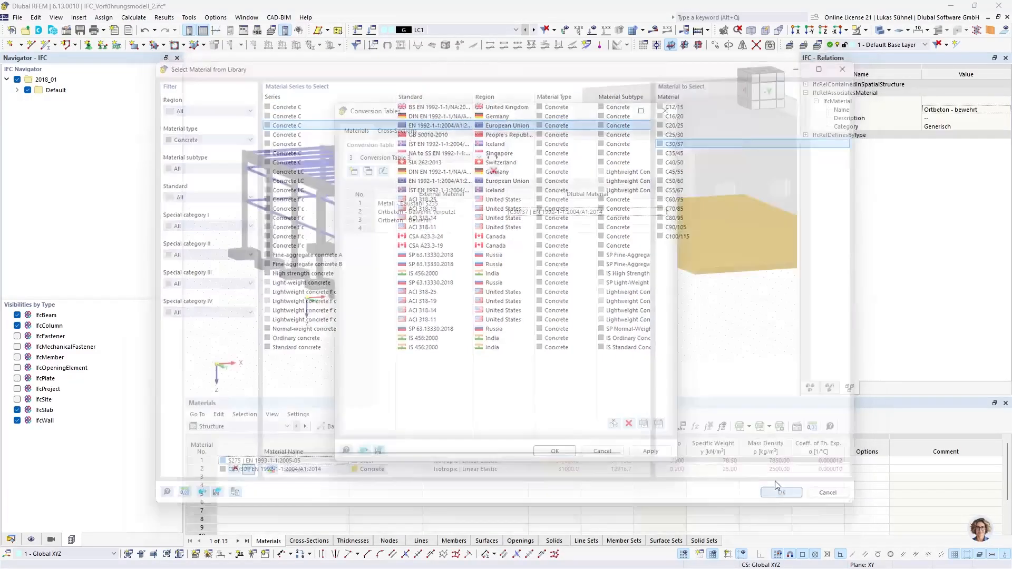
{"action": "left_click", "coordinate": [537, 213]}
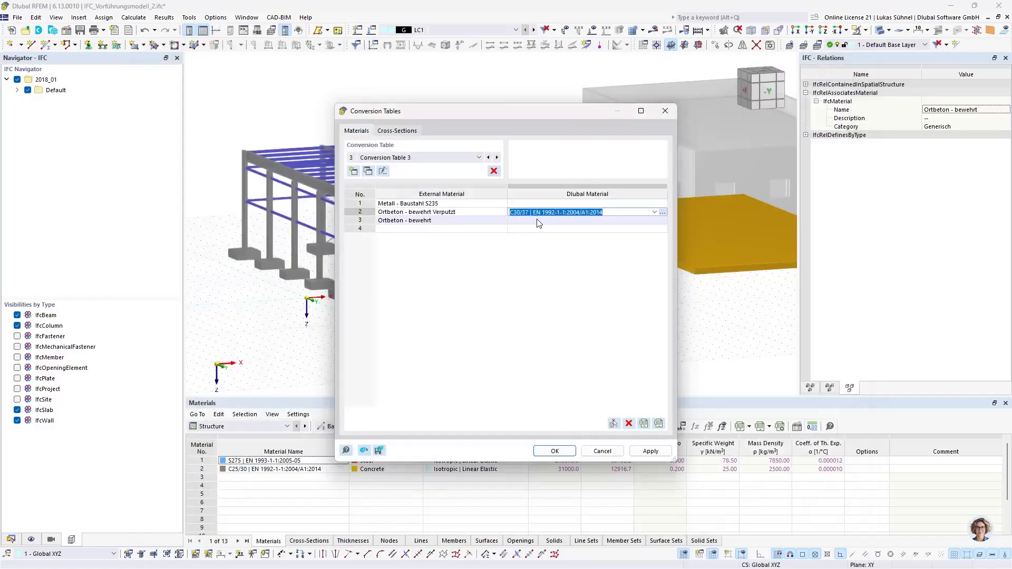
{"action": "left_click", "coordinate": [527, 220]}
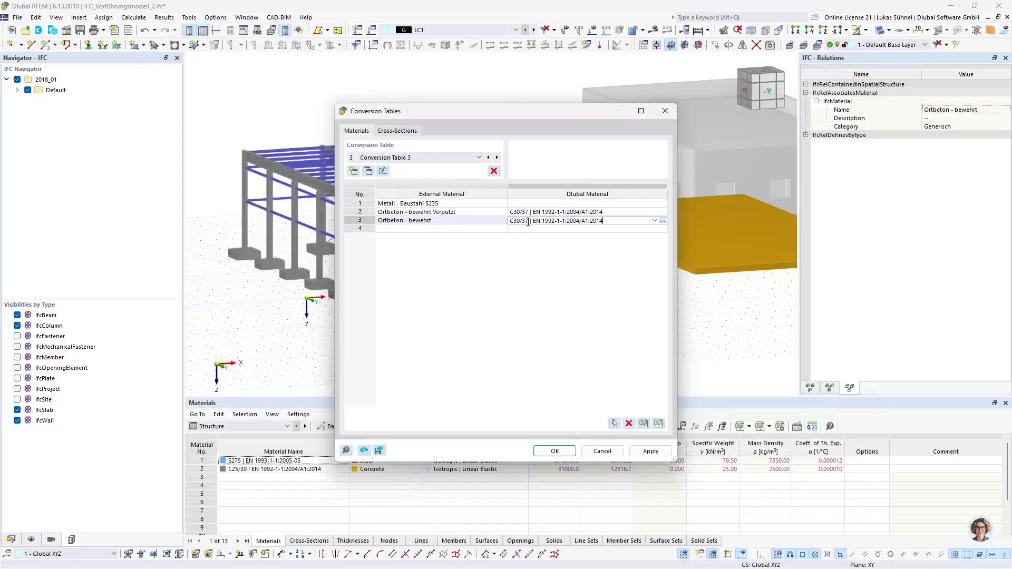
- Map the steel row to S235 from the EN 1993-1-1:2005-05 Steel S series
{"action": "left_click", "coordinate": [526, 203]}
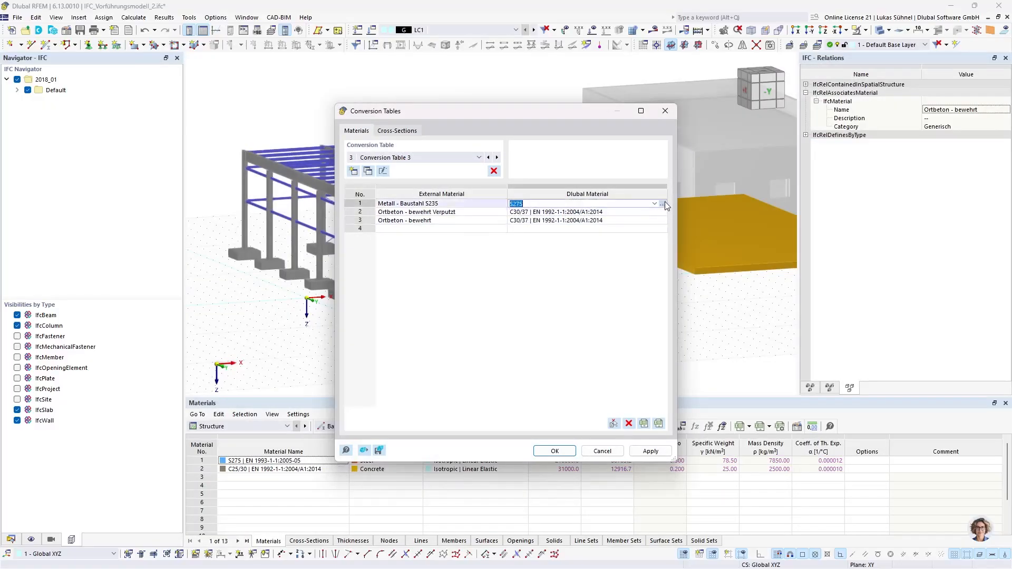
{"action": "left_click", "coordinate": [663, 204]}
{"action": "left_click", "coordinate": [210, 136]}
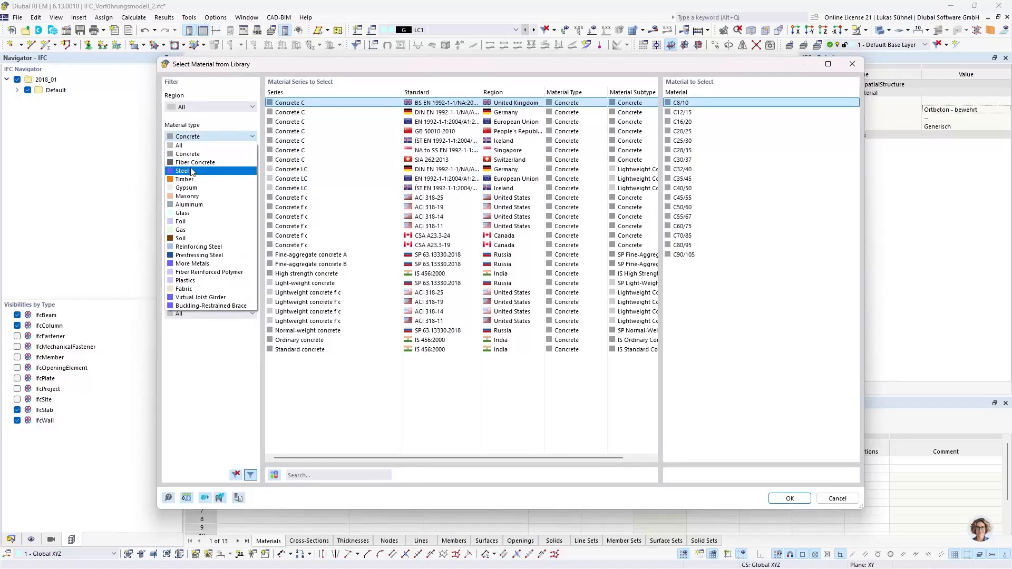
{"action": "left_click", "coordinate": [192, 172]}
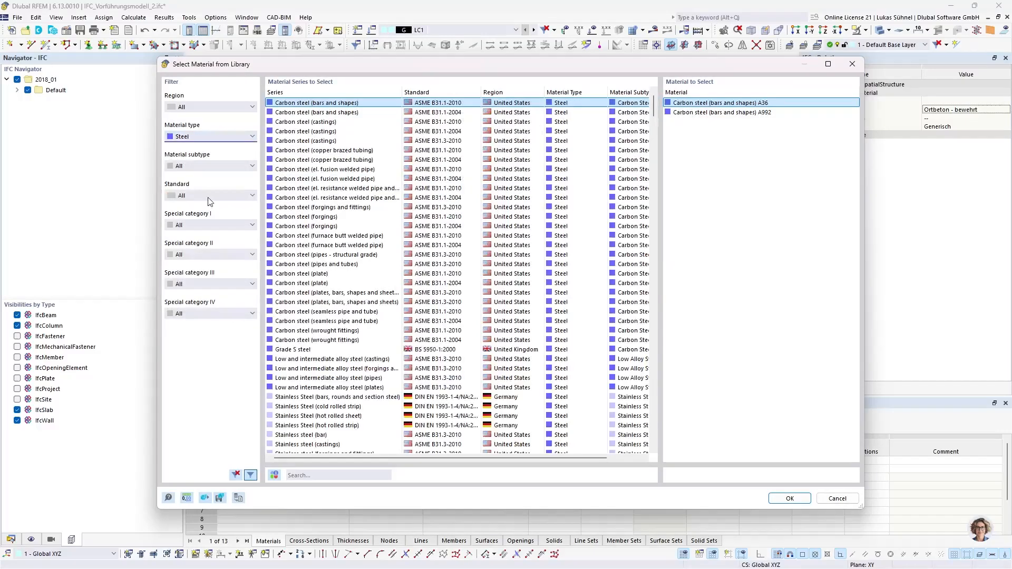
{"action": "left_click", "coordinate": [328, 475]}
{"action": "type", "text": "s235"}
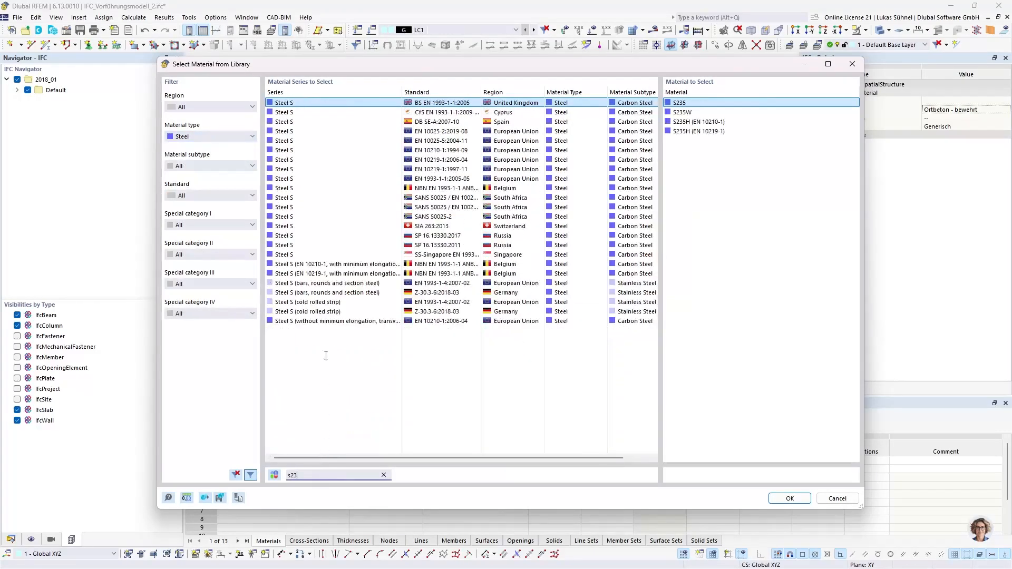
{"action": "left_click", "coordinate": [428, 179]}
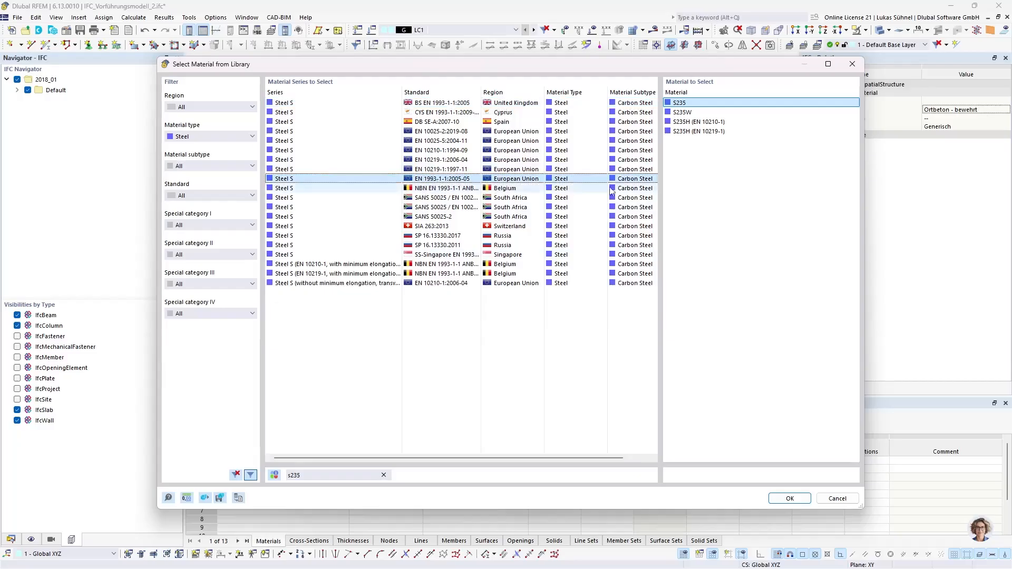
{"action": "left_click", "coordinate": [790, 499]}
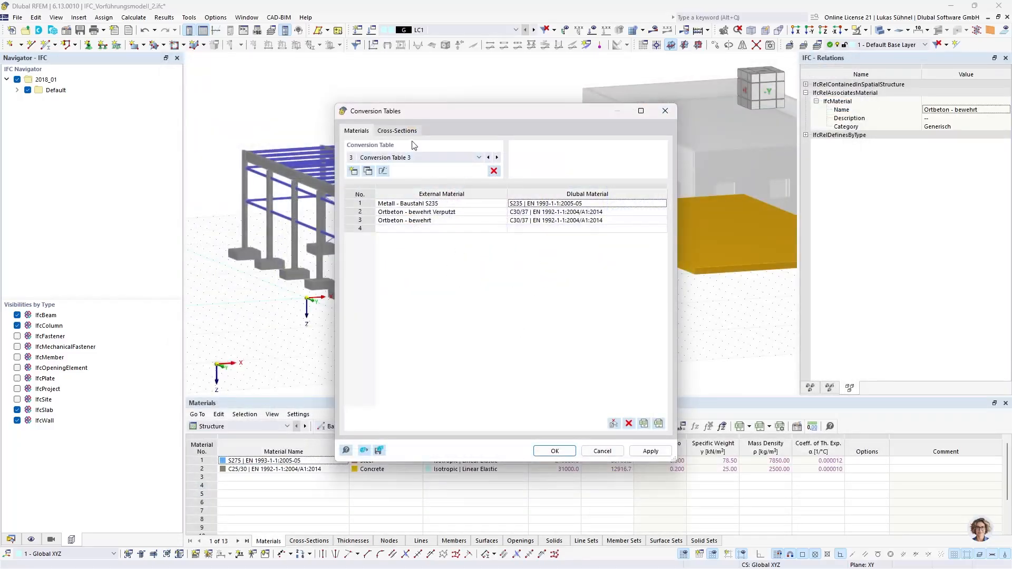
{"action": "left_click", "coordinate": [396, 131]}
{"action": "double_click", "coordinate": [453, 204]}
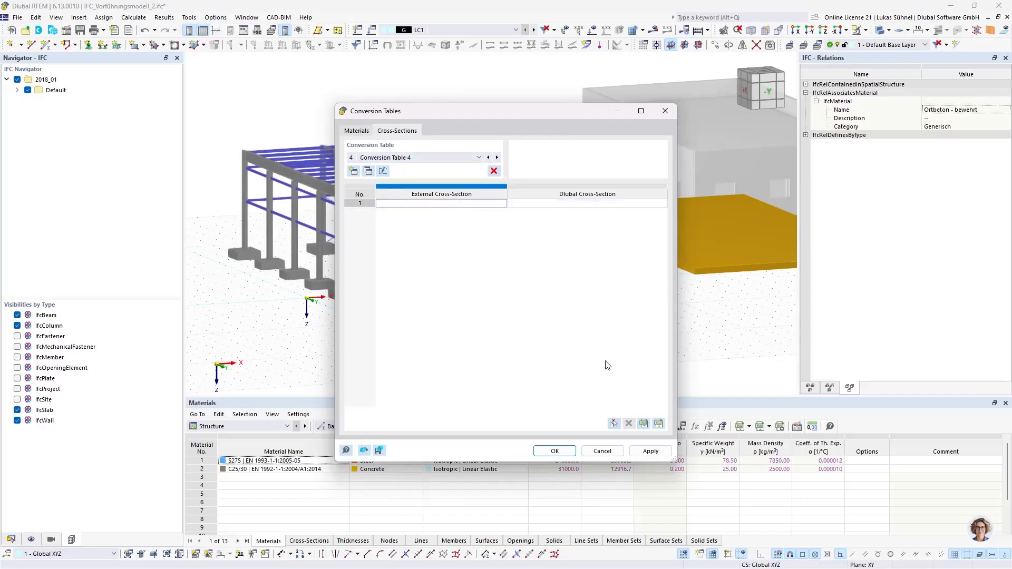
- Pick a column and a top rafter from the IFC model to add IPE 450 and IPE 600 entries
{"action": "left_click", "coordinate": [615, 424]}
{"action": "left_click", "coordinate": [425, 253]}
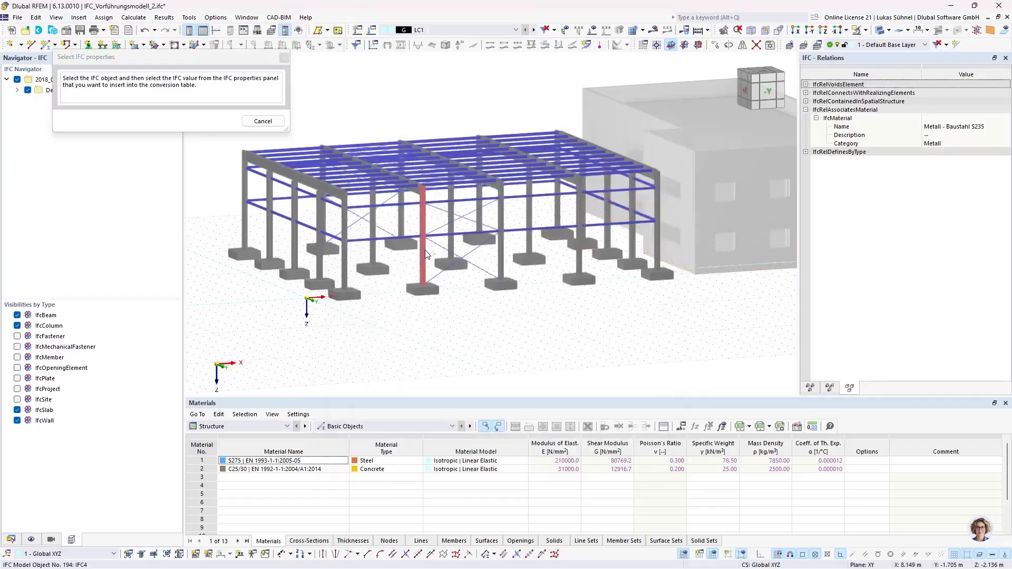
{"action": "left_click", "coordinate": [810, 388]}
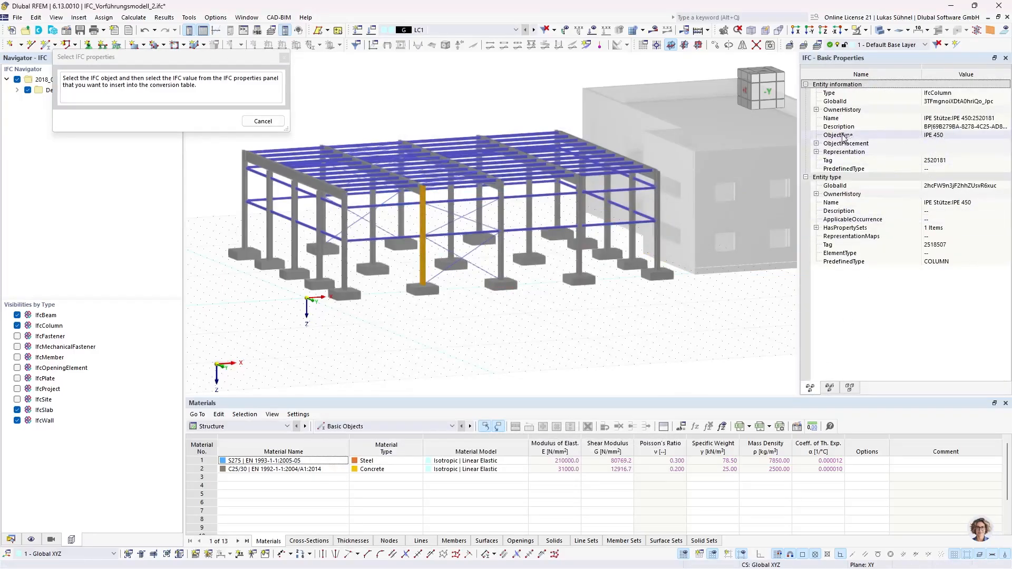
{"action": "left_click", "coordinate": [944, 136]}
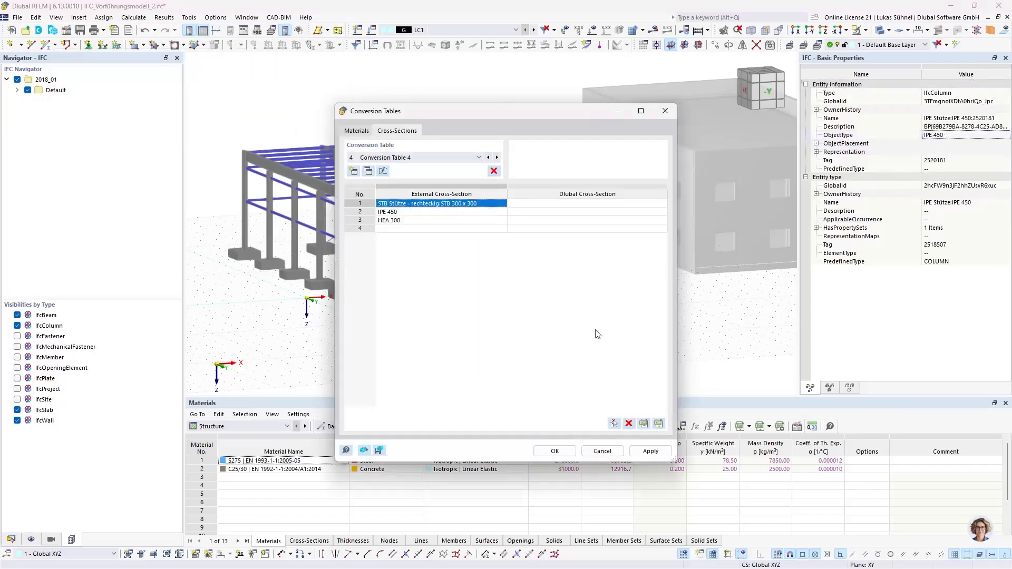
{"action": "left_click", "coordinate": [395, 213]}
{"action": "left_click", "coordinate": [384, 213]}
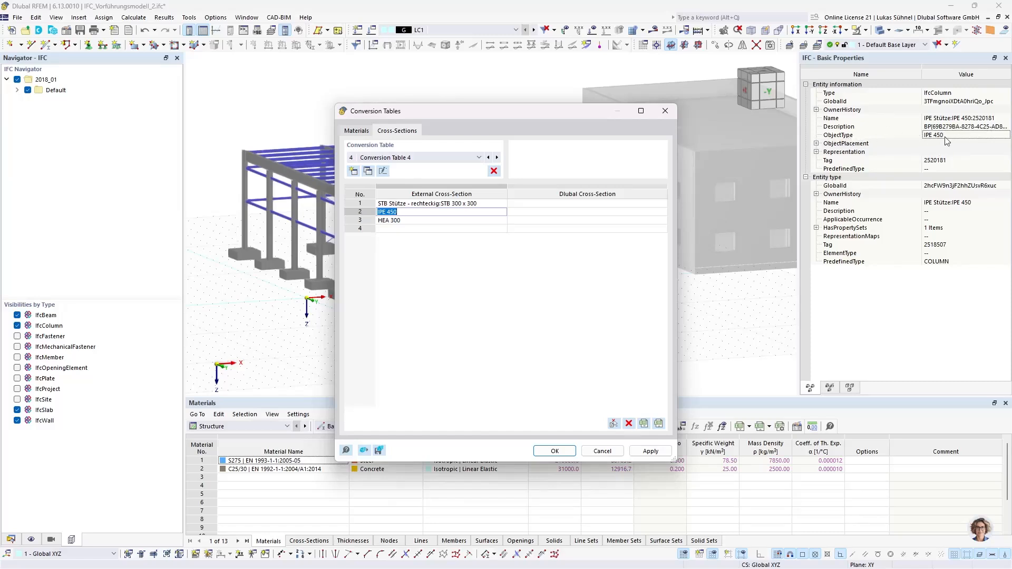
{"action": "left_click", "coordinate": [390, 230]}
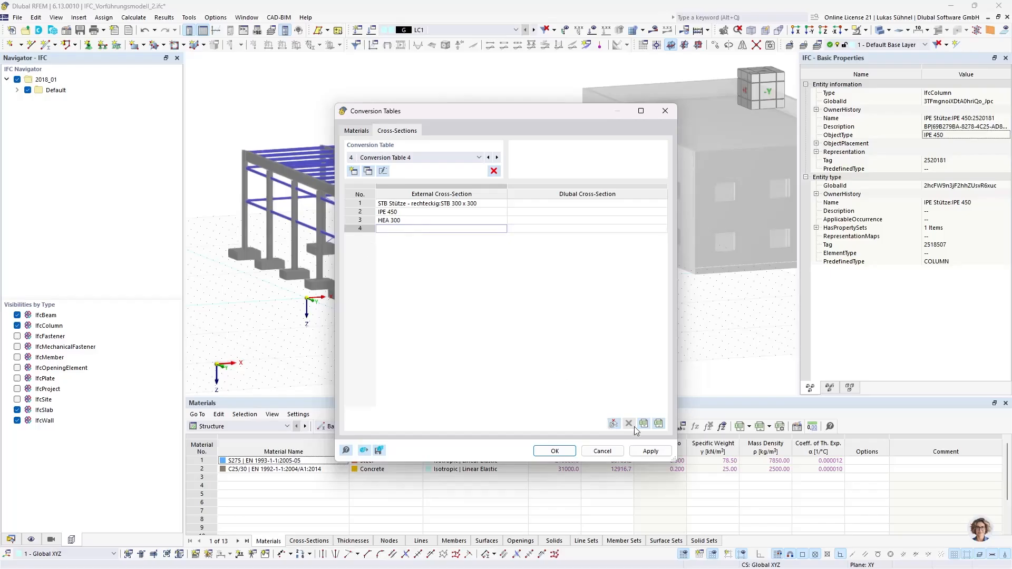
{"action": "left_click", "coordinate": [617, 424]}
{"action": "left_click", "coordinate": [340, 194]}
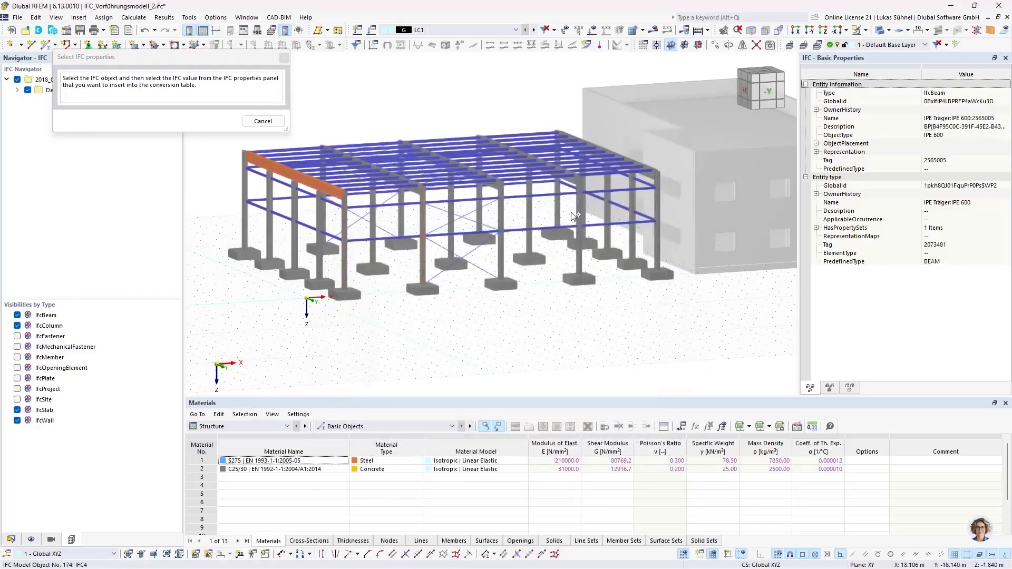
{"action": "left_click", "coordinate": [936, 136]}
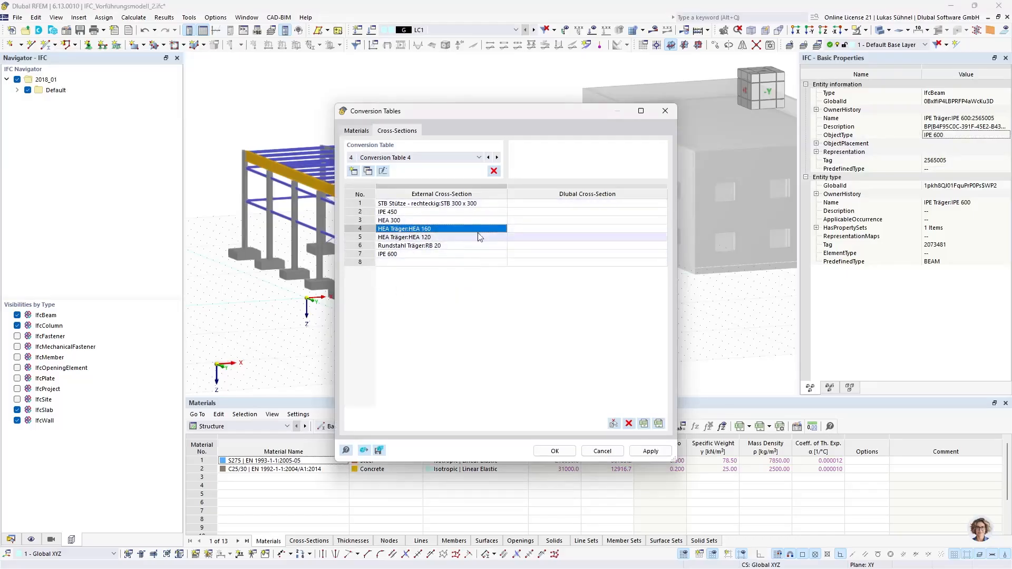
- Map the IPE 450 row to the IPE 450 section from the standardized steel library
{"action": "left_click", "coordinate": [536, 212]}
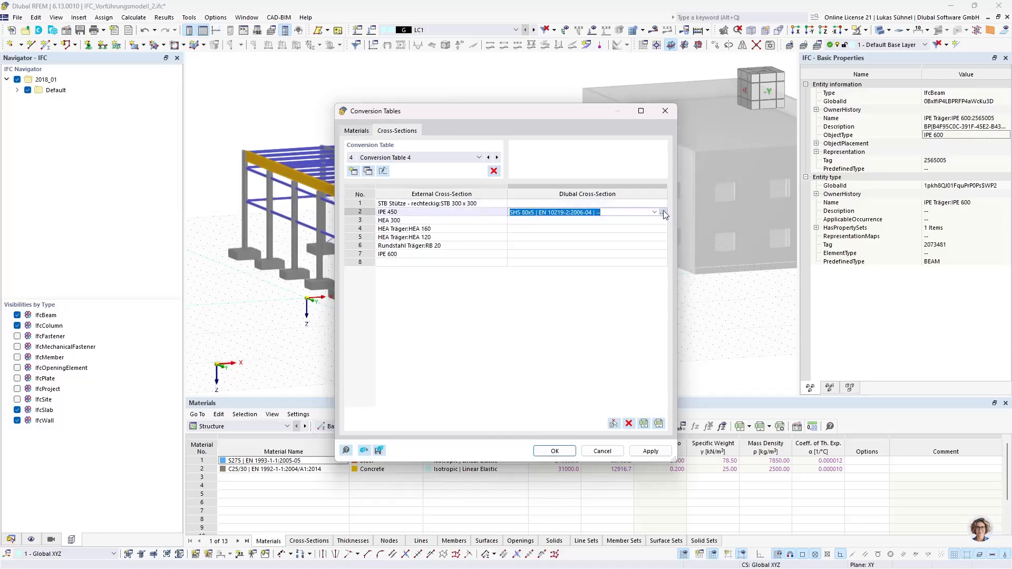
{"action": "left_click", "coordinate": [663, 212]}
{"action": "left_click", "coordinate": [276, 129]}
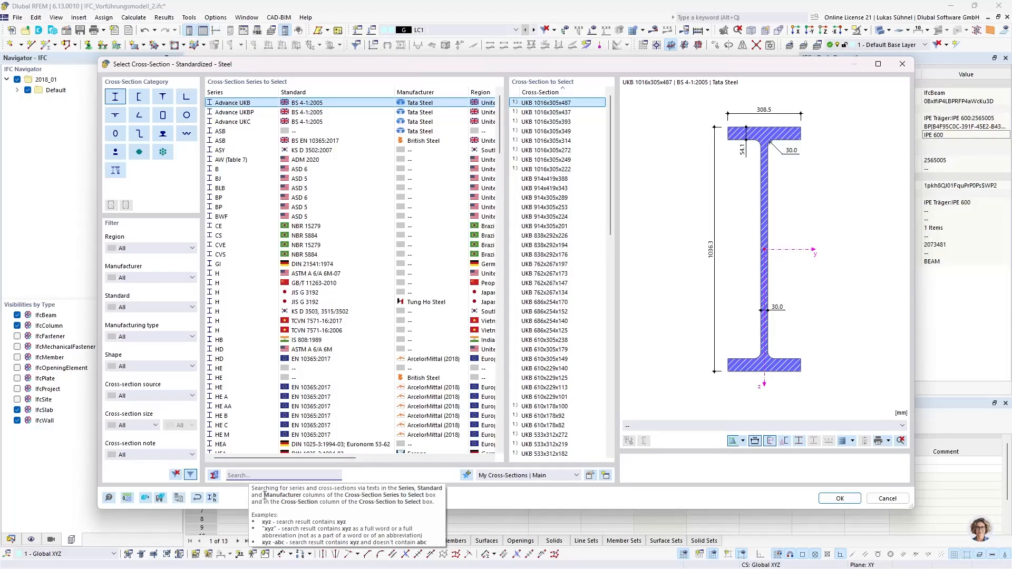
{"action": "type", "text": "i"}
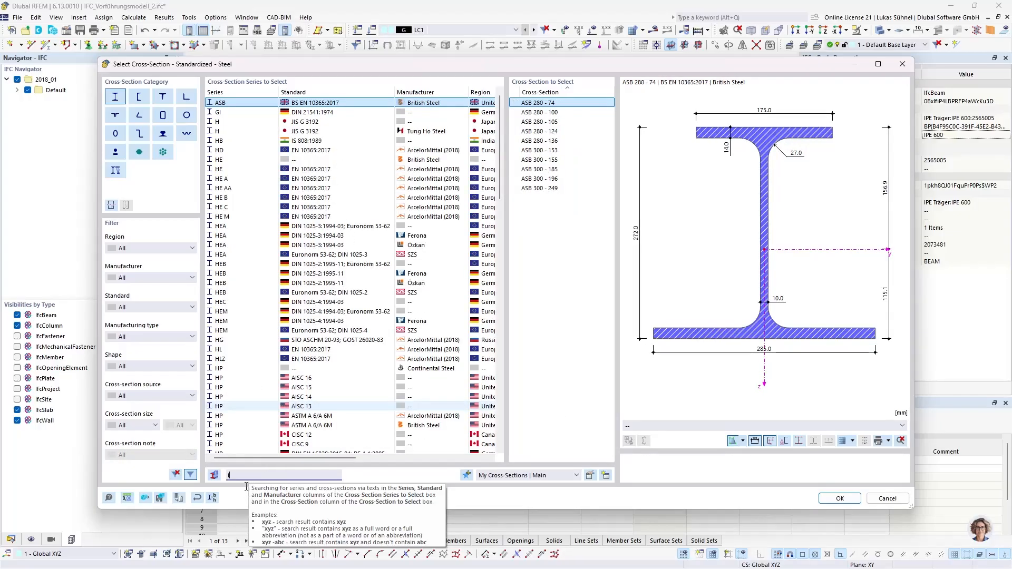
{"action": "type", "text": "pe 450"}
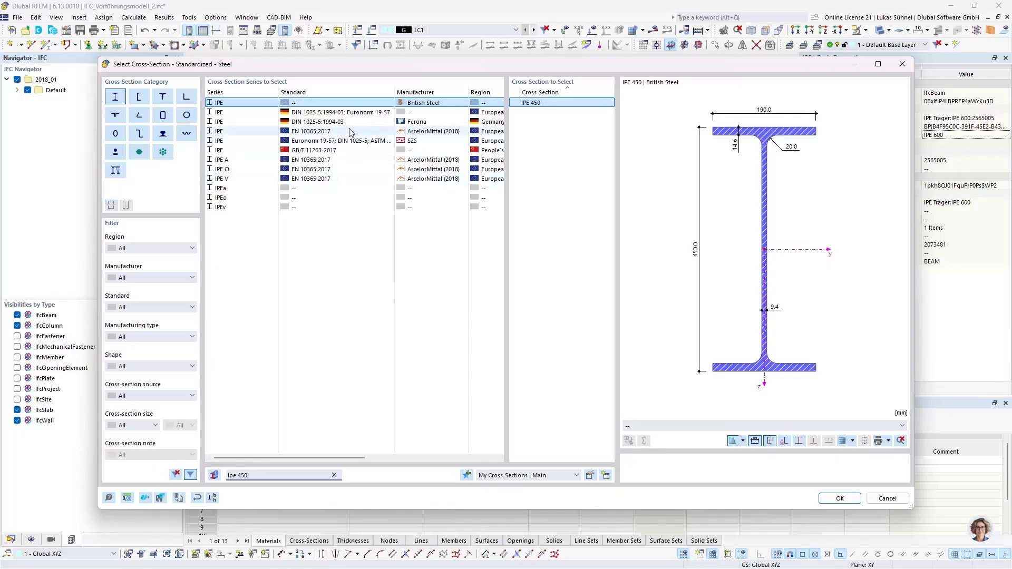
{"action": "left_click", "coordinate": [551, 103]}
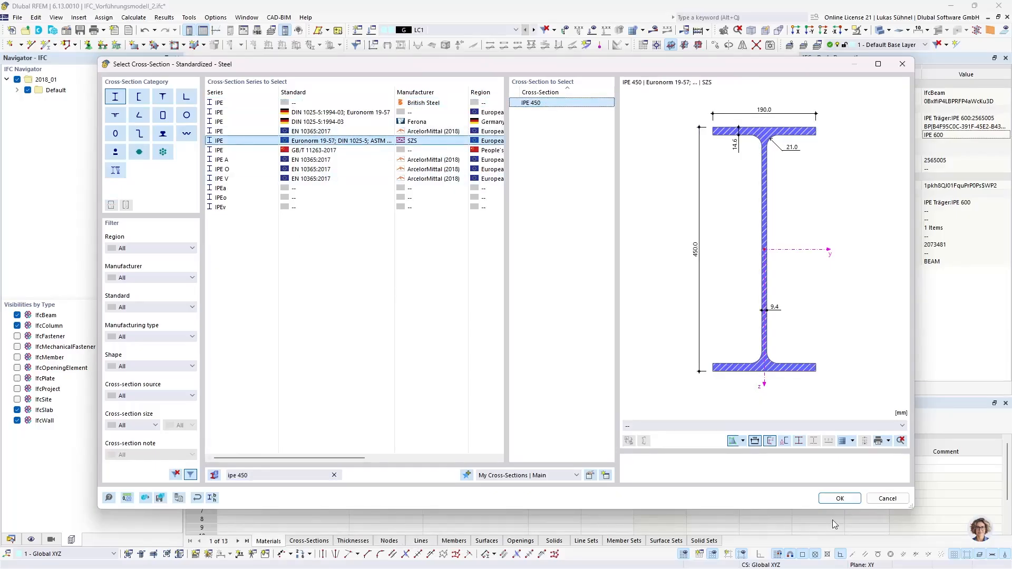
{"action": "left_click", "coordinate": [837, 499]}
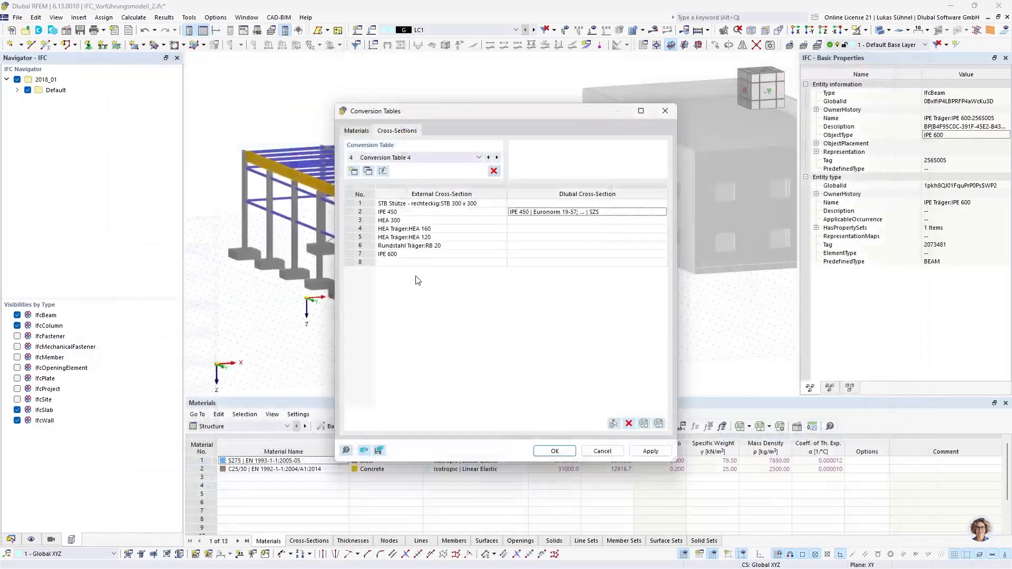
- Reuse the IPE 450 section text, edited to IPE 600, for the IPE 600 row
{"action": "left_click", "coordinate": [606, 212]}
{"action": "key", "text": "ctrl+c"}
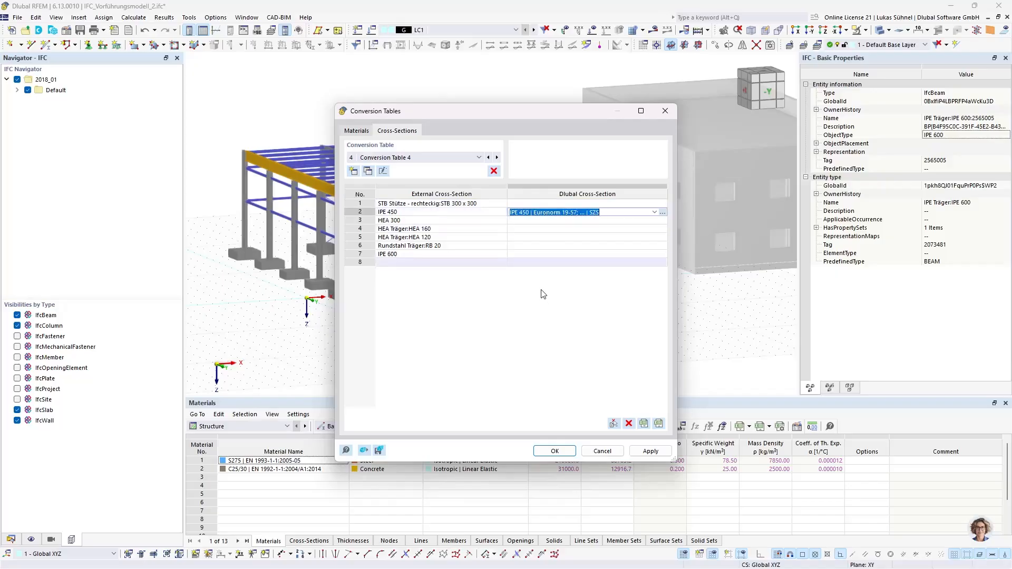
{"action": "left_click", "coordinate": [523, 255]}
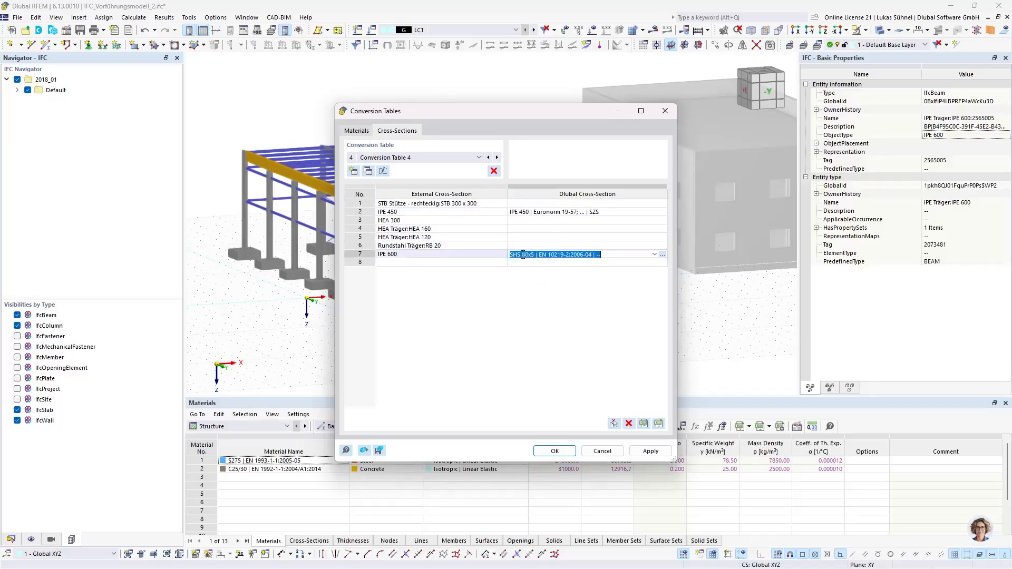
{"action": "key", "text": "ctrl+v"}
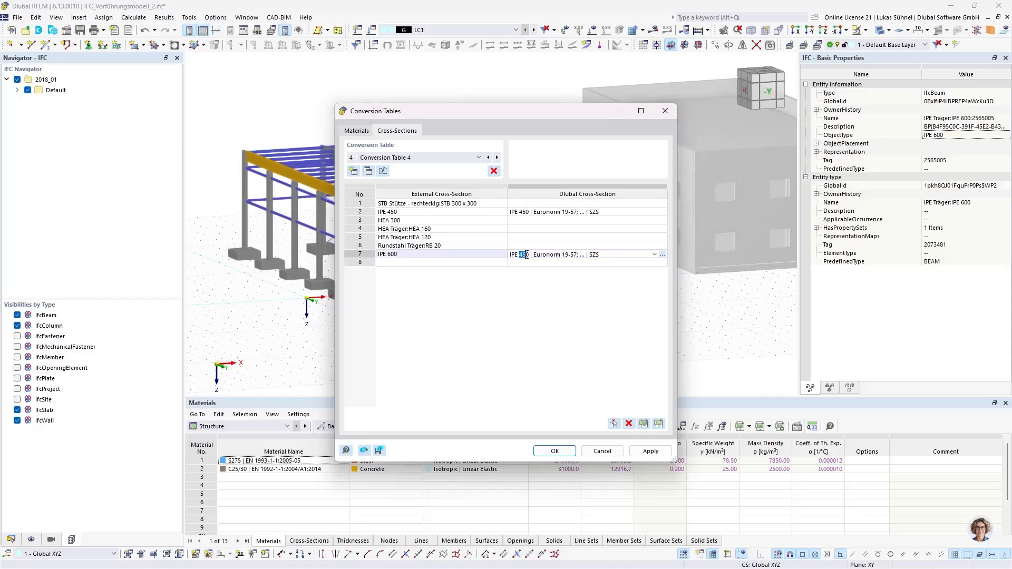
{"action": "type", "text": "60"}
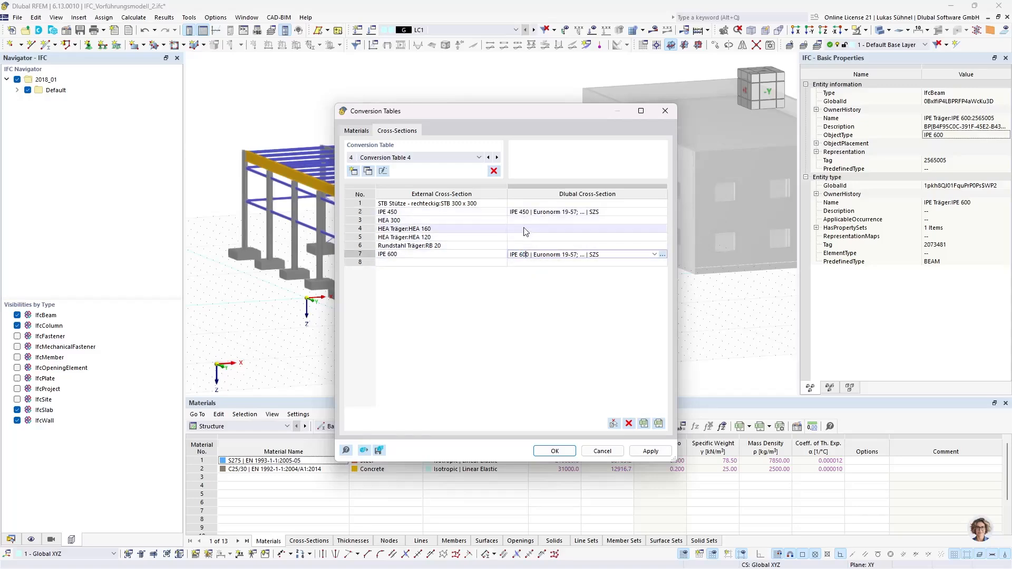
- Map the HEA 300 row to the HEA 300 library section
{"action": "left_click", "coordinate": [606, 221]}
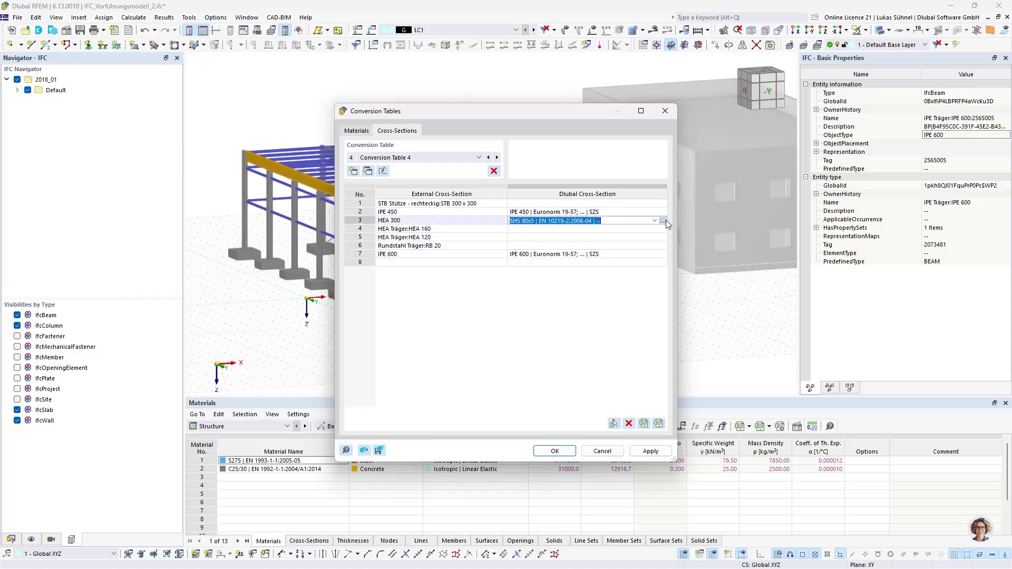
{"action": "left_click", "coordinate": [663, 221]}
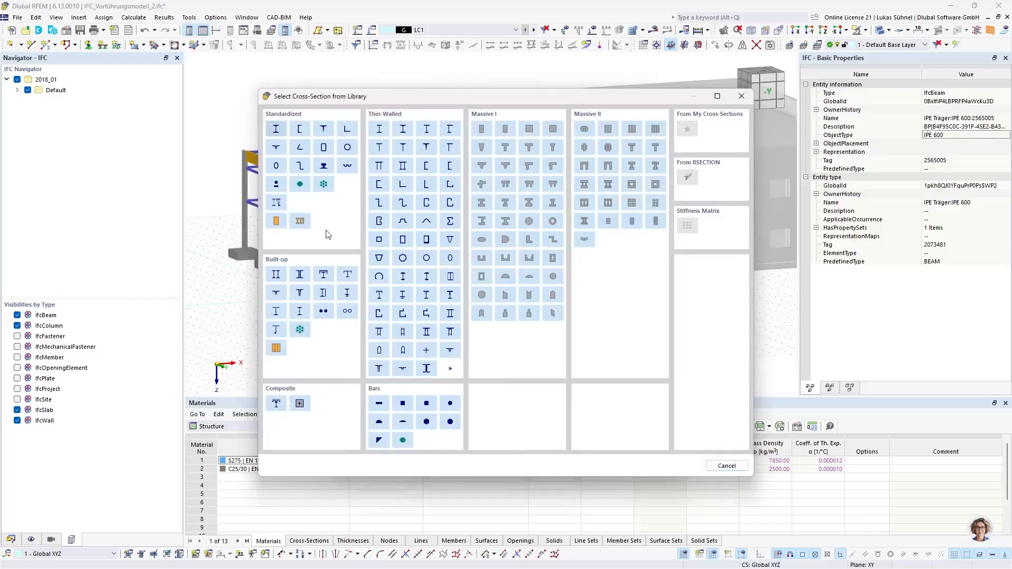
{"action": "left_click", "coordinate": [275, 129]}
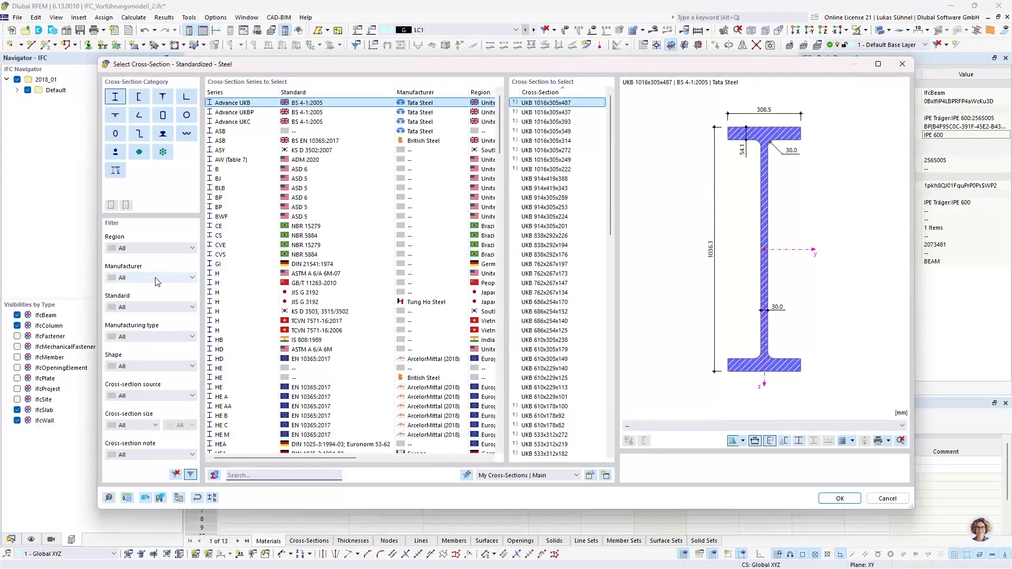
{"action": "type", "text": "h"}
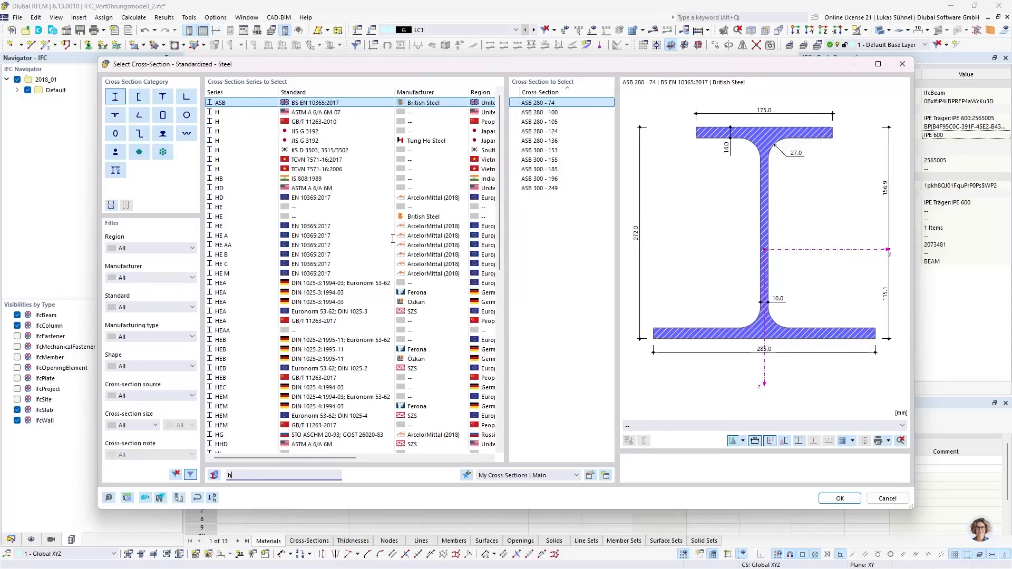
{"action": "type", "text": "ea 3"}
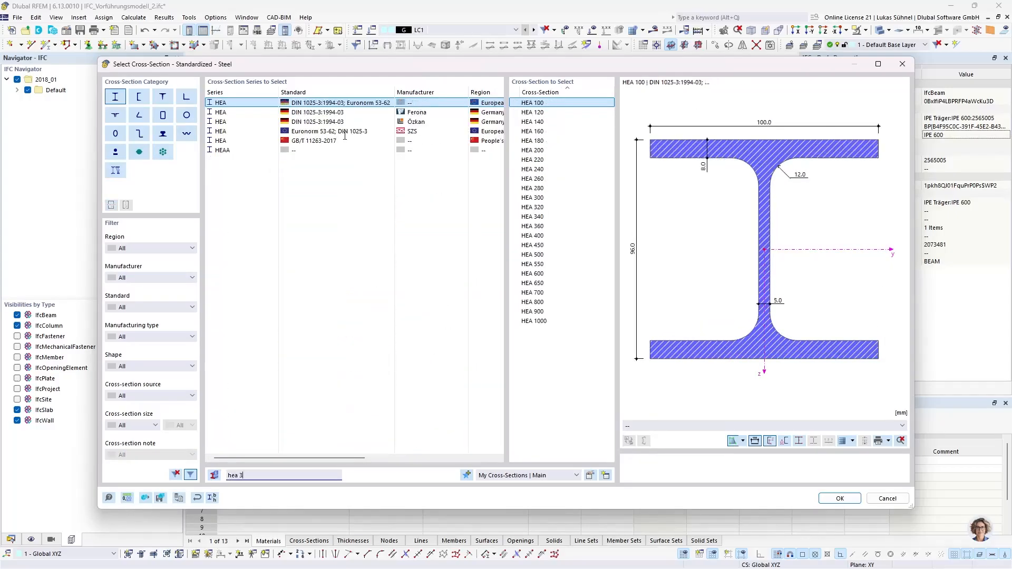
{"action": "type", "text": "00"}
{"action": "left_click", "coordinate": [364, 122]}
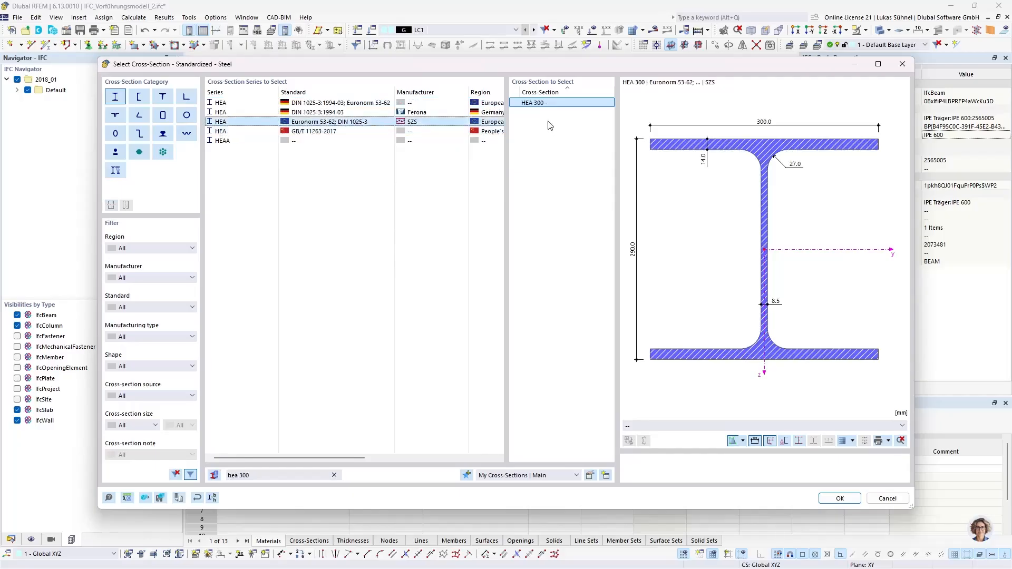
{"action": "left_click", "coordinate": [840, 498]}
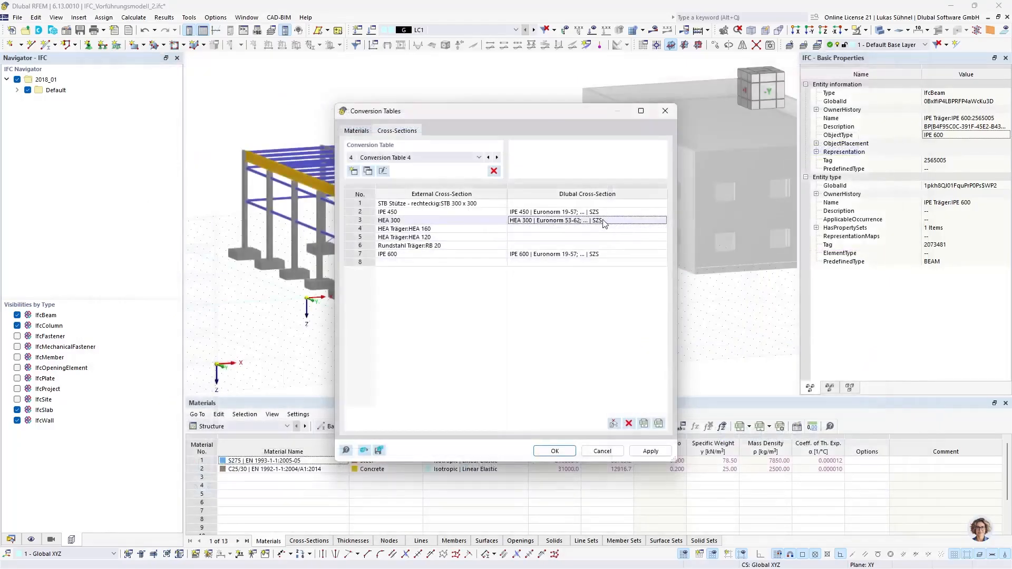
- Reuse the HEA 300 section, edited to HEA 160 and HEA 120, and set R 20 for RB 20
{"action": "left_click", "coordinate": [525, 231]}
{"action": "key", "text": "ctrl+c"}
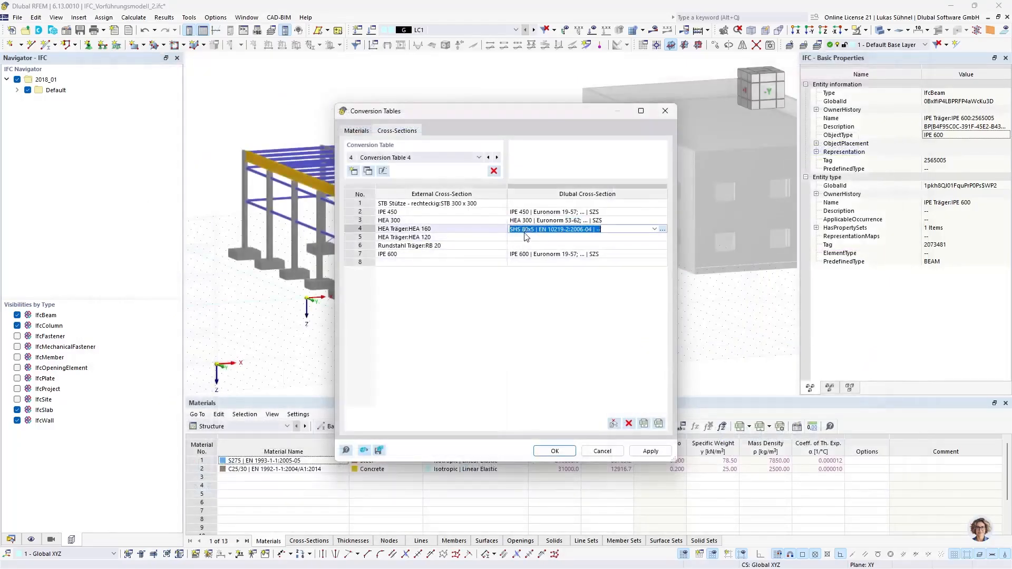
{"action": "left_click", "coordinate": [520, 236]}
{"action": "key", "text": "ctrl+v"}
{"action": "left_click", "coordinate": [522, 230]}
{"action": "left_click_drag", "start_coordinate": [522, 230], "coordinate": [526, 229]}
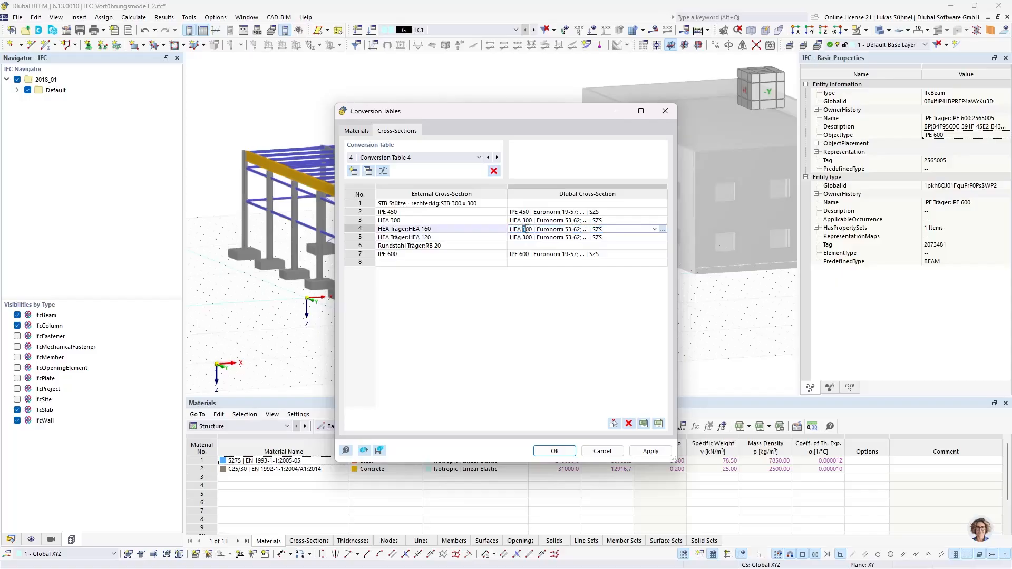
{"action": "type", "text": "16"}
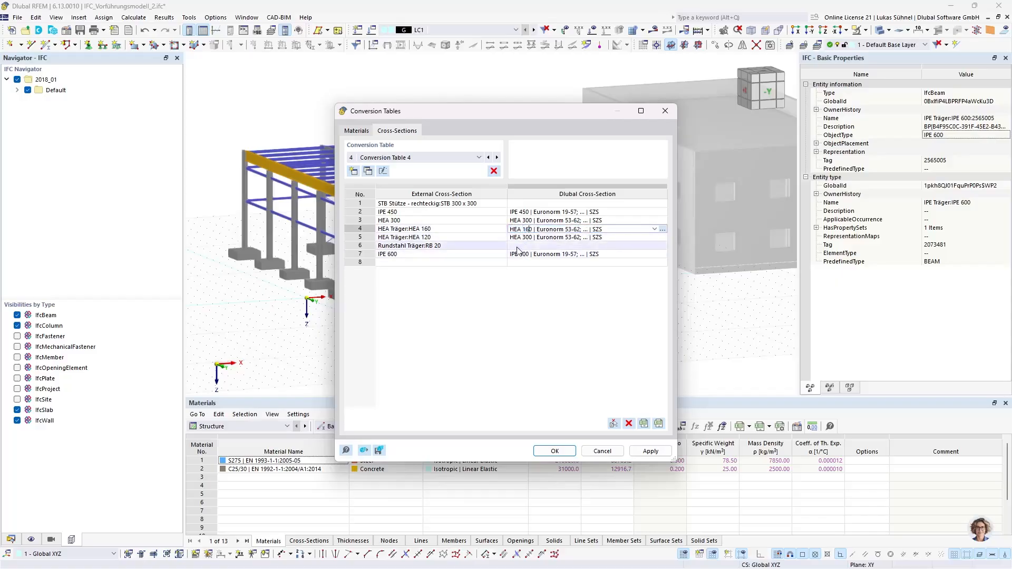
{"action": "left_click", "coordinate": [521, 238]}
{"action": "left_click", "coordinate": [523, 237]}
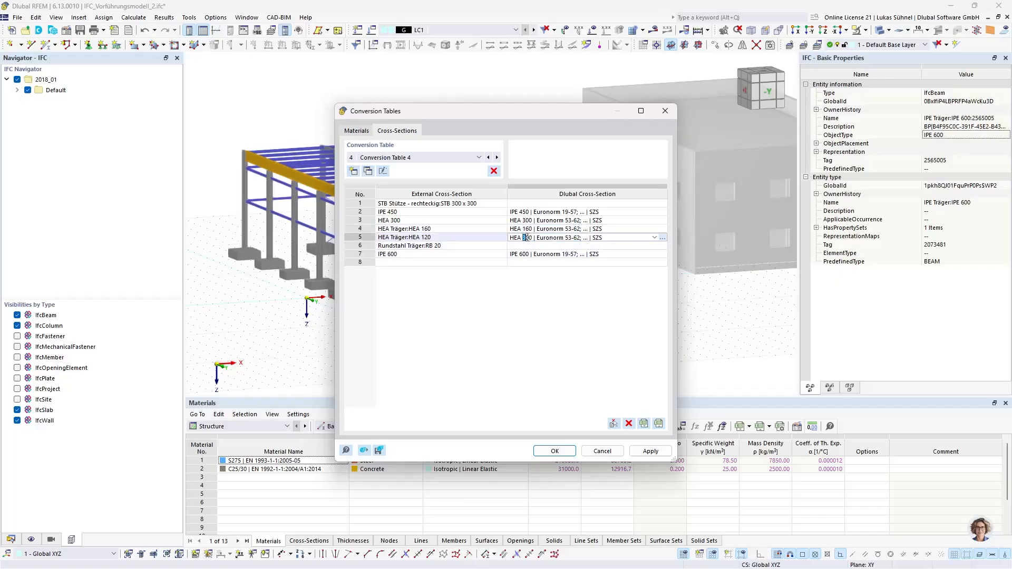
{"action": "type", "text": "12"}
{"action": "left_click", "coordinate": [526, 246]}
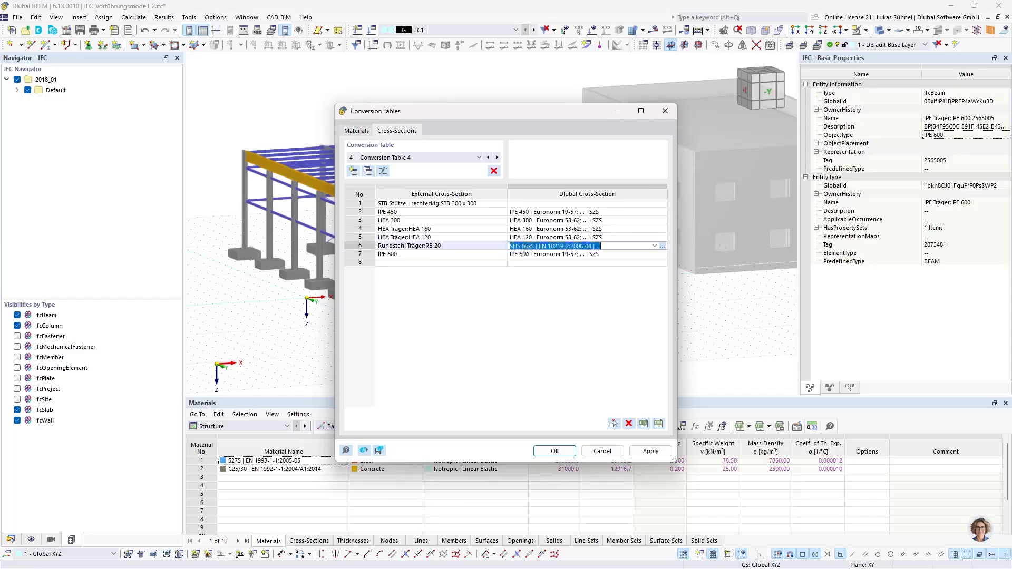
{"action": "type", "text": "R 20"}
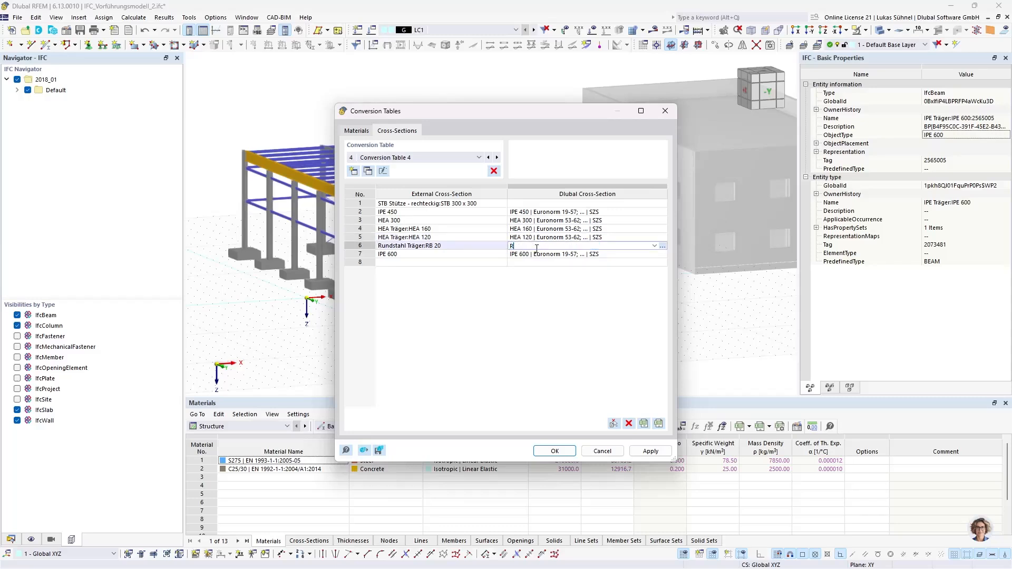
{"action": "left_click", "coordinate": [573, 230]}
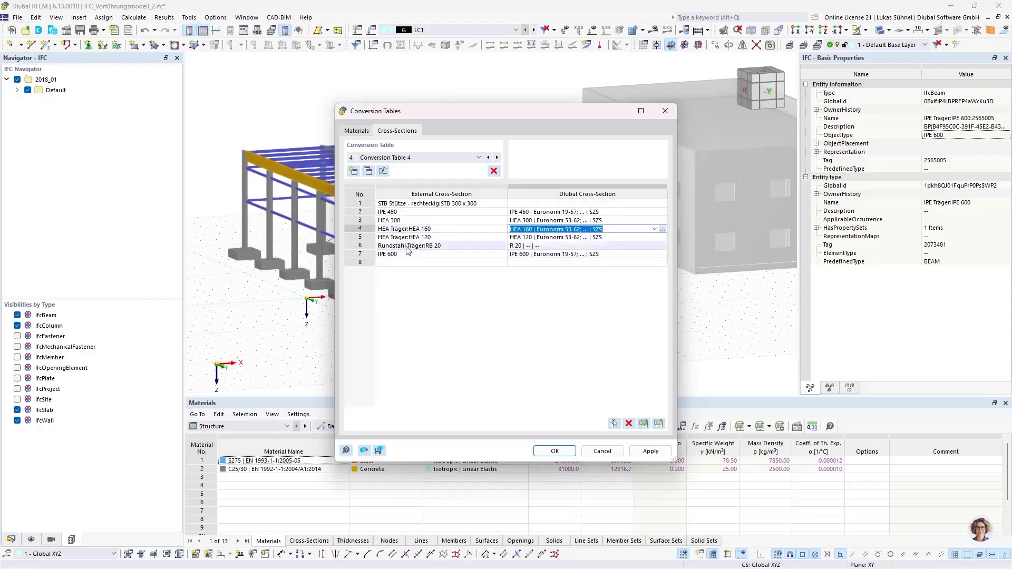
- Apply the conversion tables and convert the hall's IFC beams and columns into straight members
{"action": "left_click", "coordinate": [555, 451]}
{"action": "middle_click_drag", "start_coordinate": [646, 340], "coordinate": [536, 342], "text": "ctrl"}
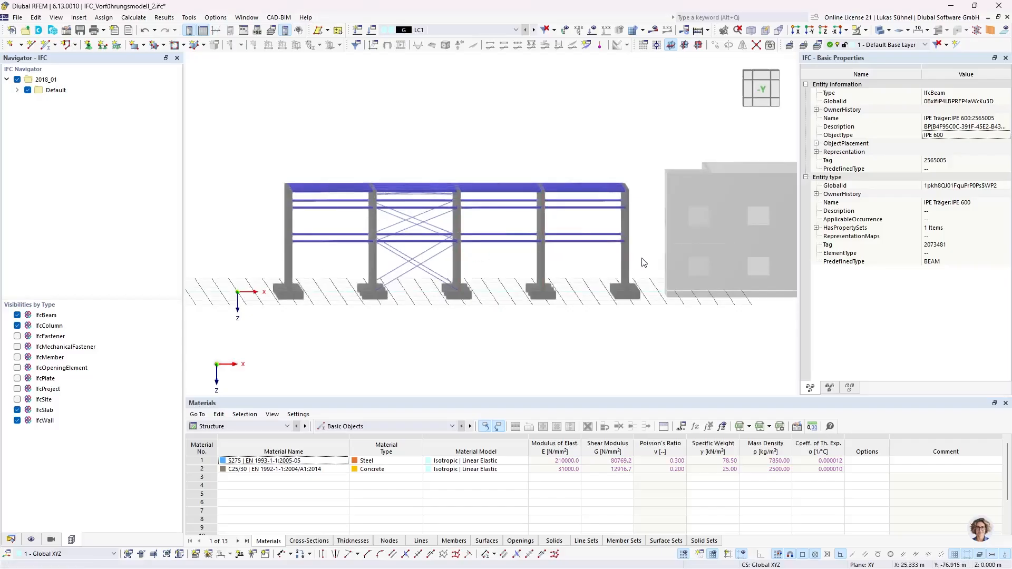
{"action": "left_click", "coordinate": [17, 410]}
{"action": "left_click", "coordinate": [18, 420]}
{"action": "middle_click_drag", "start_coordinate": [466, 325], "coordinate": [406, 335]}
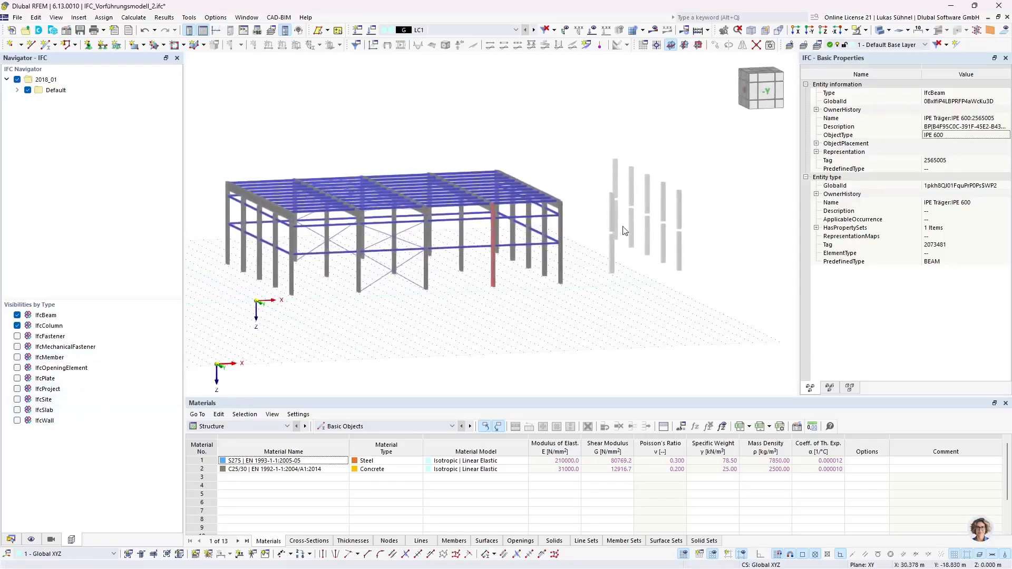
{"action": "left_click_drag", "start_coordinate": [203, 106], "coordinate": [771, 325]}
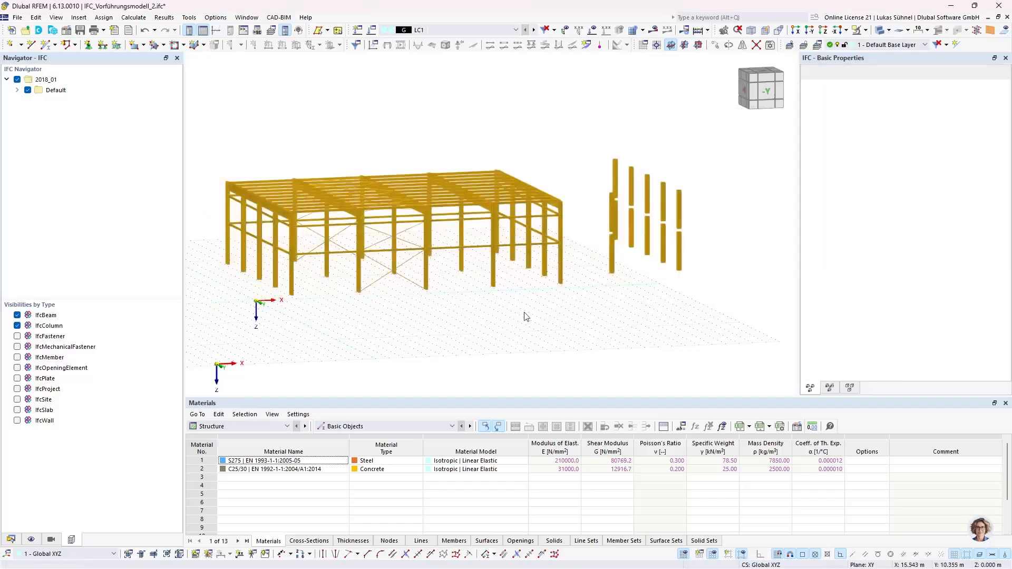
{"action": "right_click", "coordinate": [614, 220]}
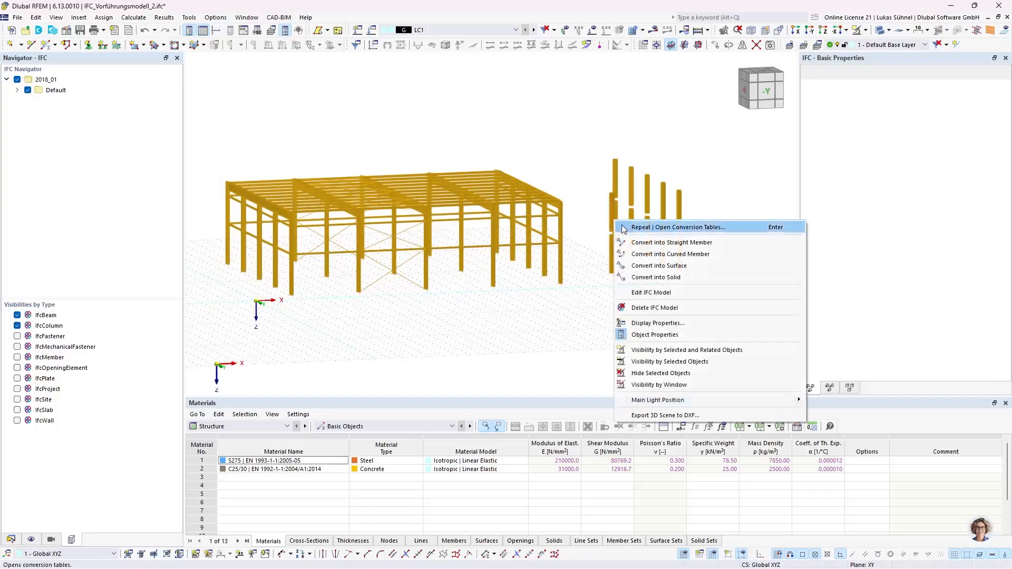
{"action": "left_click", "coordinate": [648, 244]}
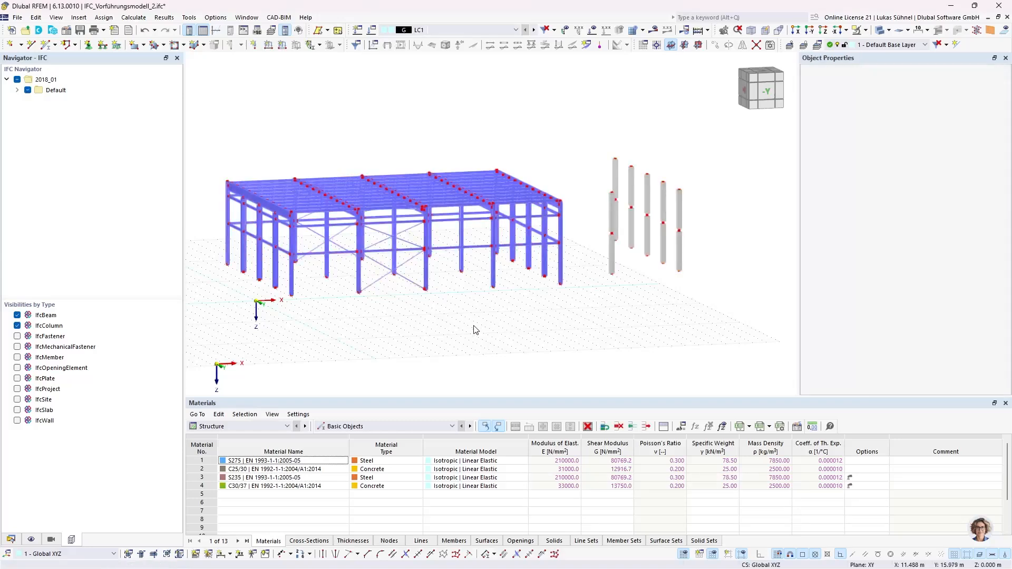
- Show only IFC slabs and walls and convert the adjacent building into surfaces
{"action": "left_click", "coordinate": [17, 326]}
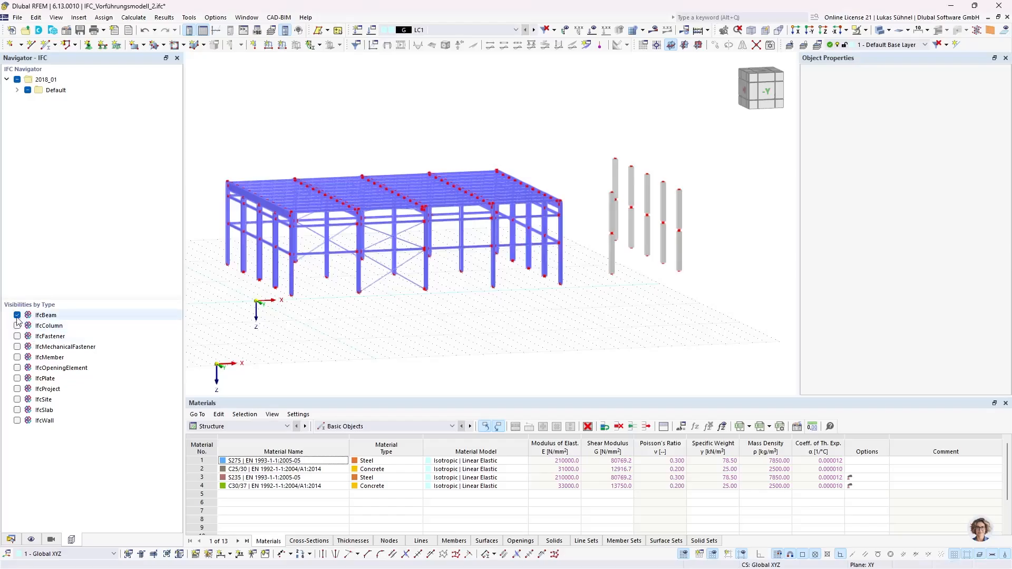
{"action": "left_click", "coordinate": [18, 316]}
{"action": "left_click", "coordinate": [17, 410]}
{"action": "left_click", "coordinate": [17, 421]}
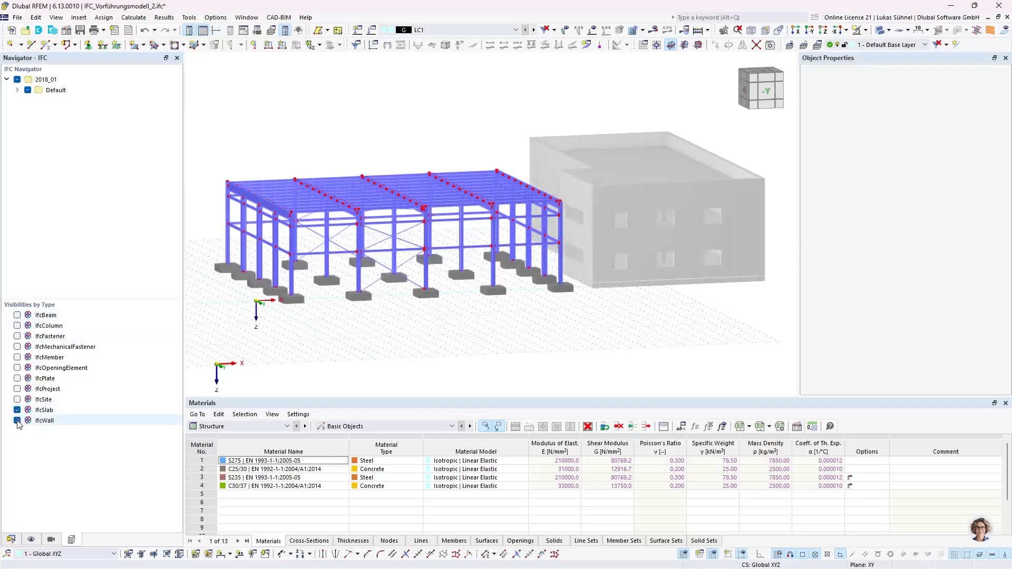
{"action": "middle_click_drag", "start_coordinate": [611, 351], "coordinate": [534, 345]}
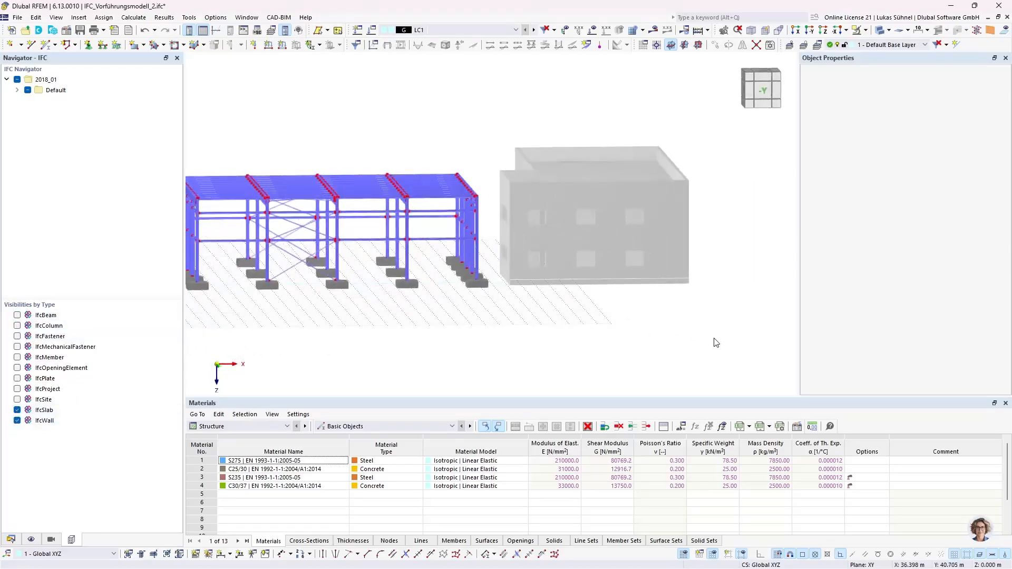
{"action": "left_click_drag", "start_coordinate": [721, 336], "coordinate": [494, 93]}
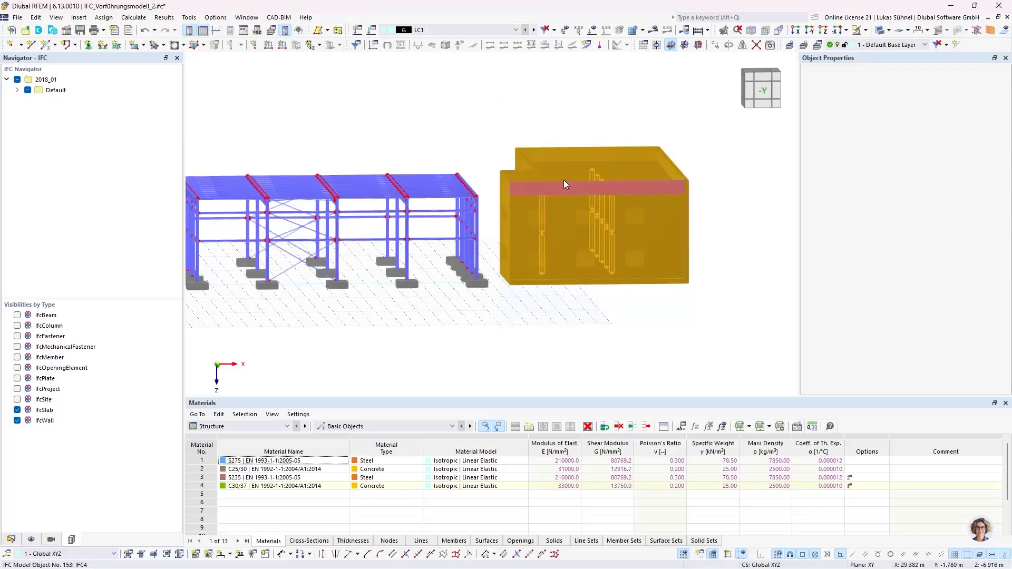
{"action": "right_click", "coordinate": [557, 159]}
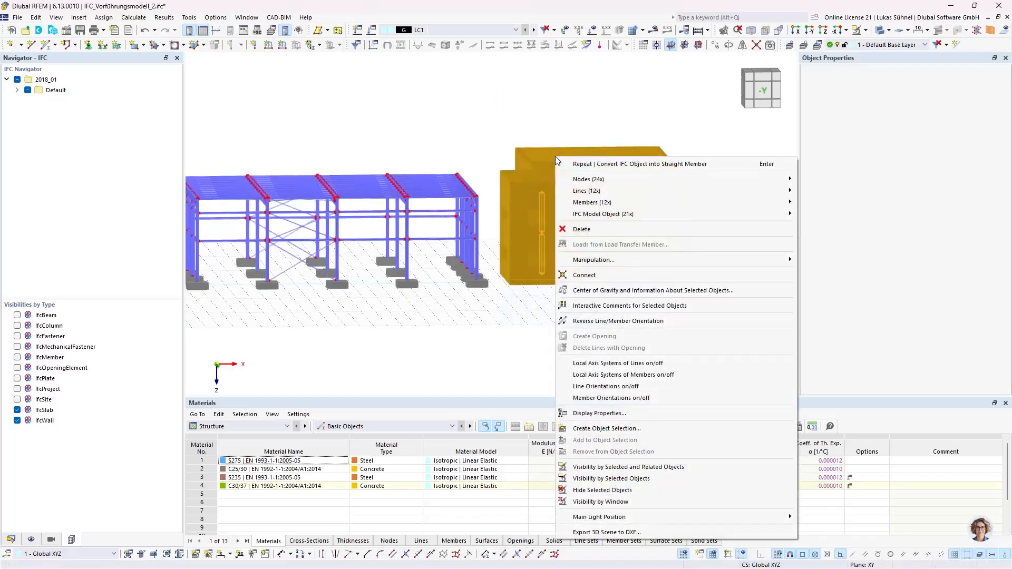
{"action": "mouse_move", "coordinate": [605, 217]}
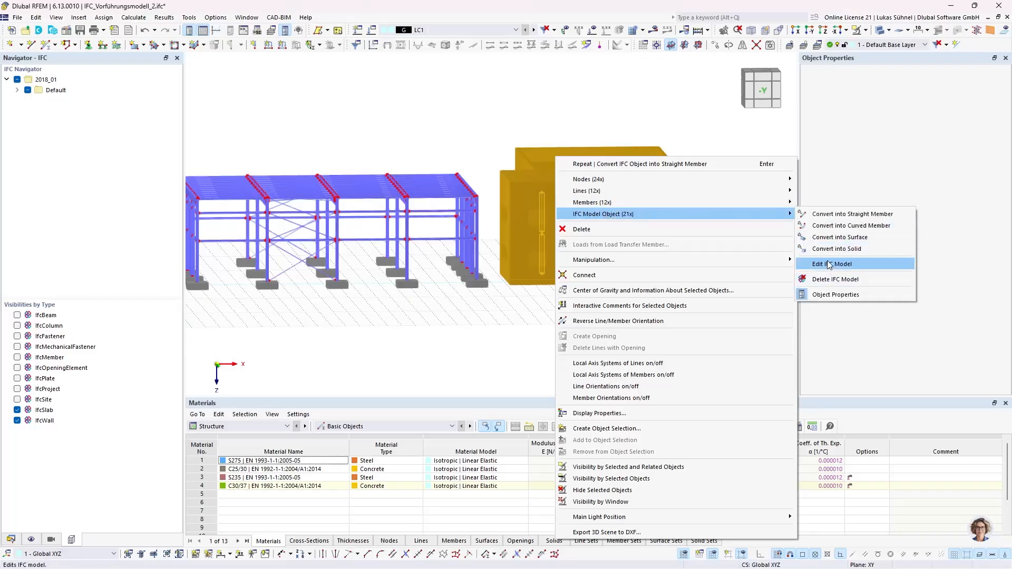
{"action": "left_click", "coordinate": [835, 238]}
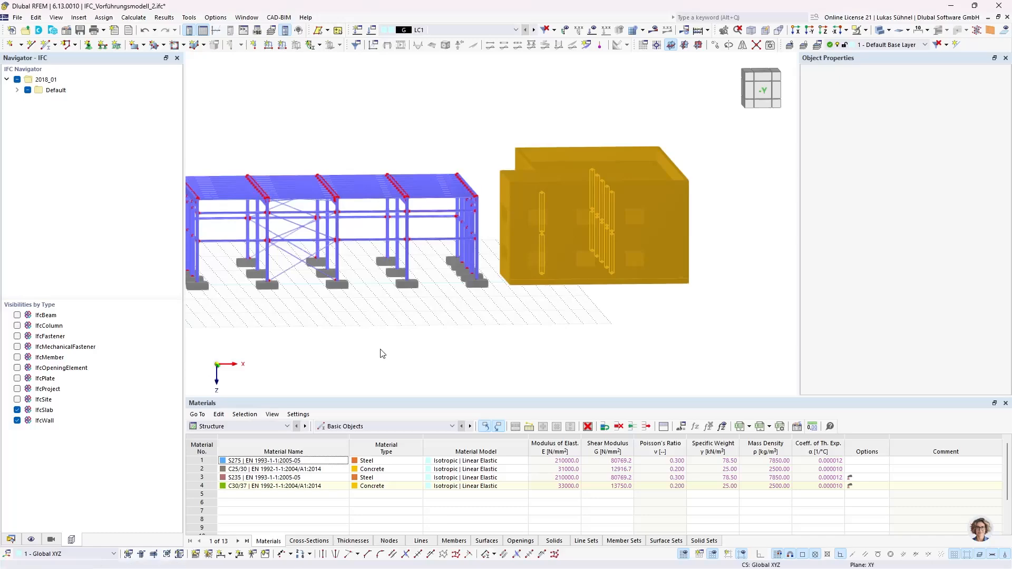
- Review the new members and surfaces in the model data tree and the 3D view
{"action": "middle_click_drag", "start_coordinate": [374, 338], "coordinate": [456, 335], "text": "ctrl"}
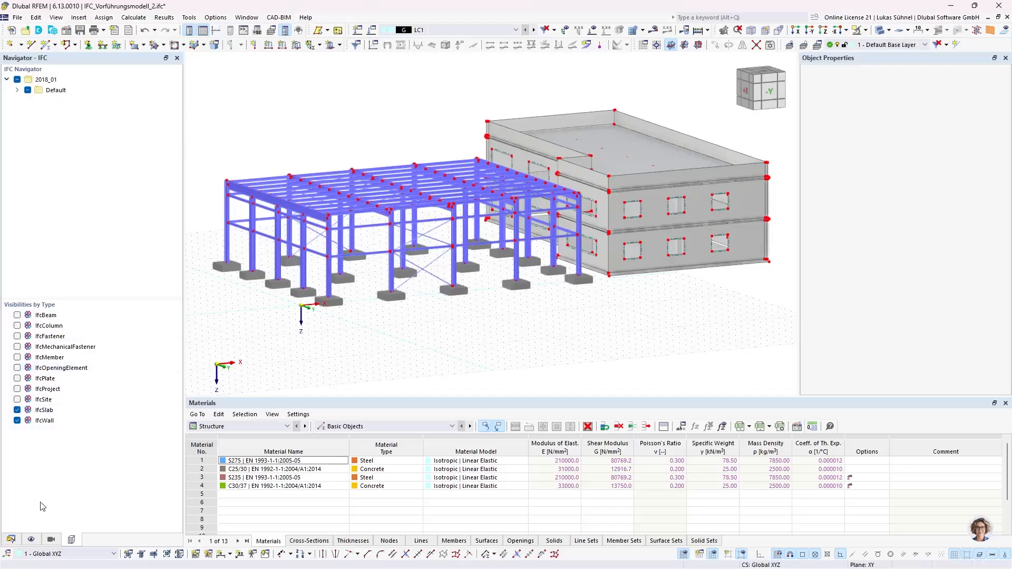
{"action": "left_click", "coordinate": [11, 539]}
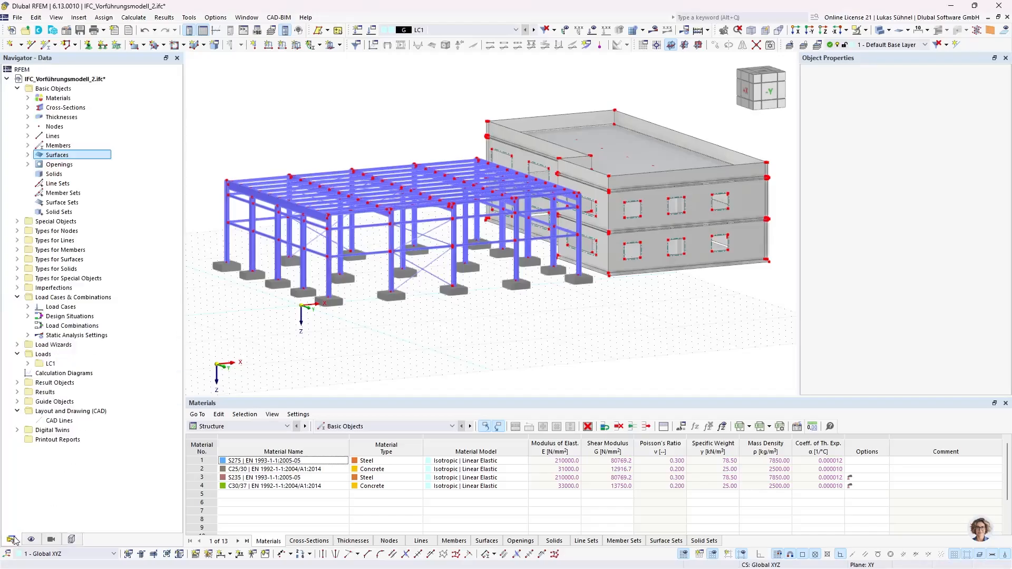
{"action": "left_click", "coordinate": [28, 146]}
{"action": "left_click", "coordinate": [28, 146]}
{"action": "left_click", "coordinate": [27, 156]}
{"action": "left_click", "coordinate": [28, 156]}
{"action": "middle_click_drag", "start_coordinate": [420, 114], "coordinate": [395, 118], "text": "ctrl"}
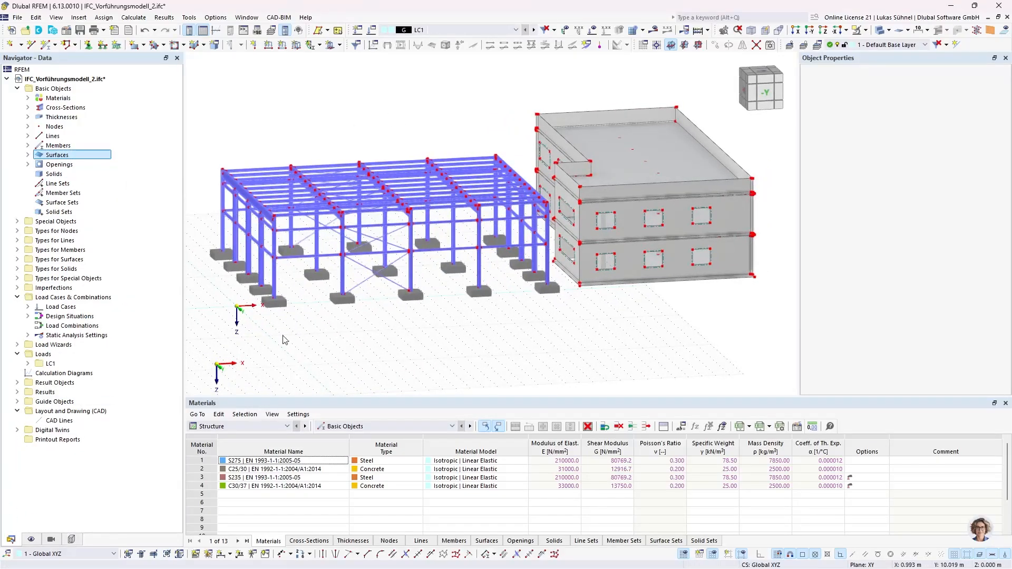
{"action": "scroll", "coordinate": [286, 341], "scroll_direction": "up", "scroll_amount": 3}
{"action": "middle_click_drag", "start_coordinate": [287, 339], "coordinate": [357, 368]}
- Hide the converted RFEM model and show IFC beams and columns to view the IFC model alone
{"action": "scroll", "coordinate": [328, 341], "scroll_direction": "down", "scroll_amount": 4}
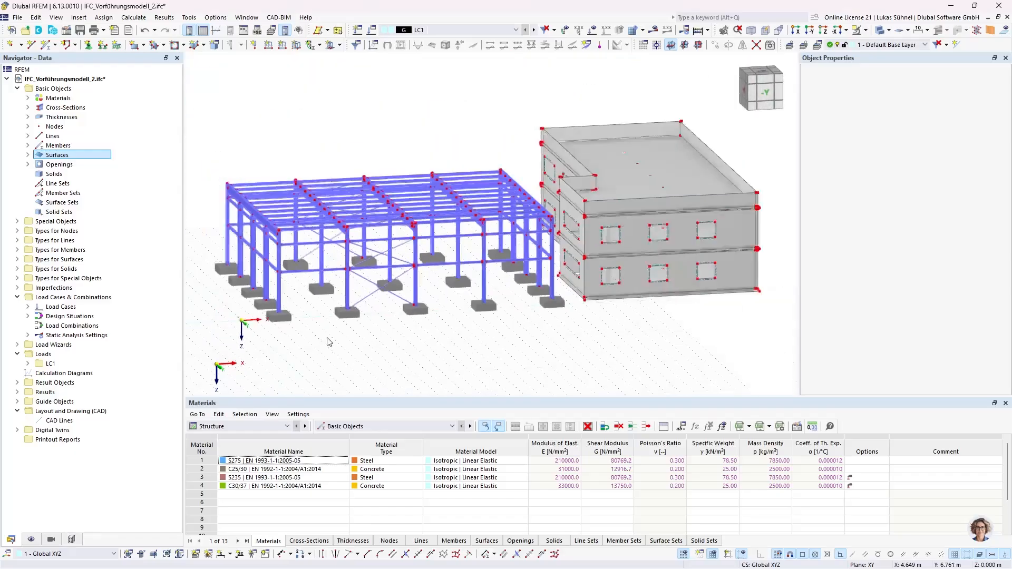
{"action": "left_click", "coordinate": [71, 539]}
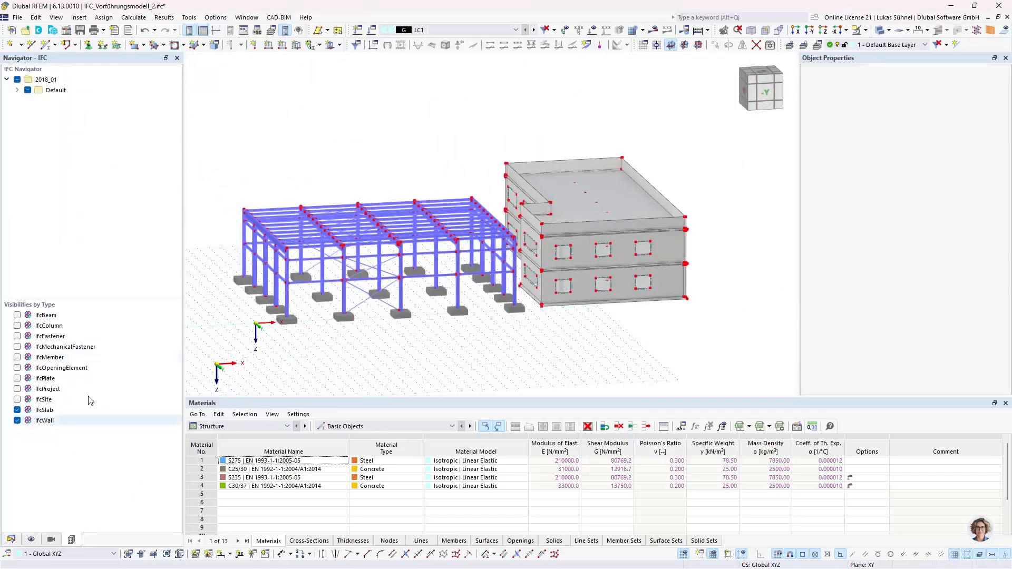
{"action": "left_click", "coordinate": [19, 80]}
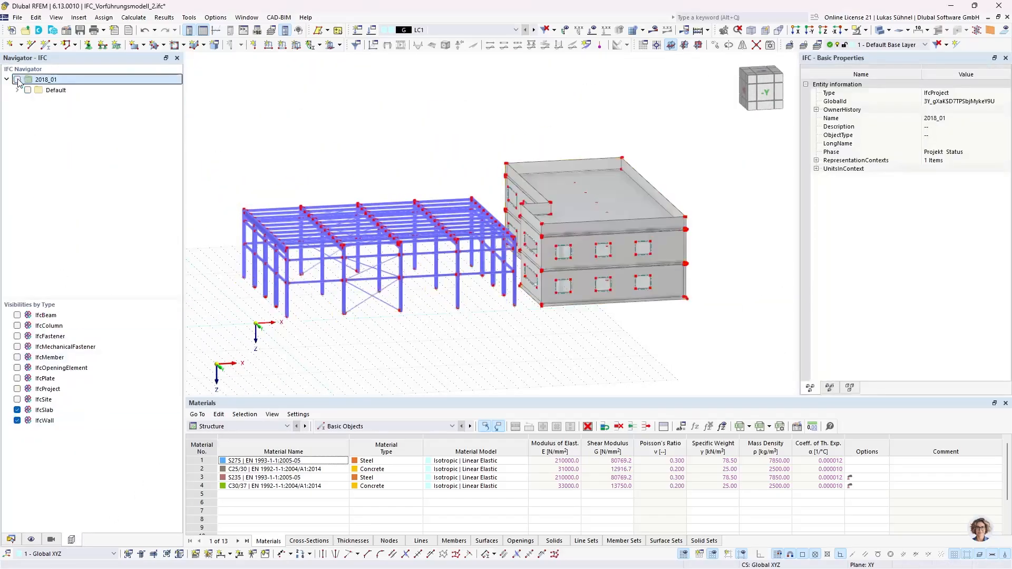
{"action": "left_click", "coordinate": [31, 540]}
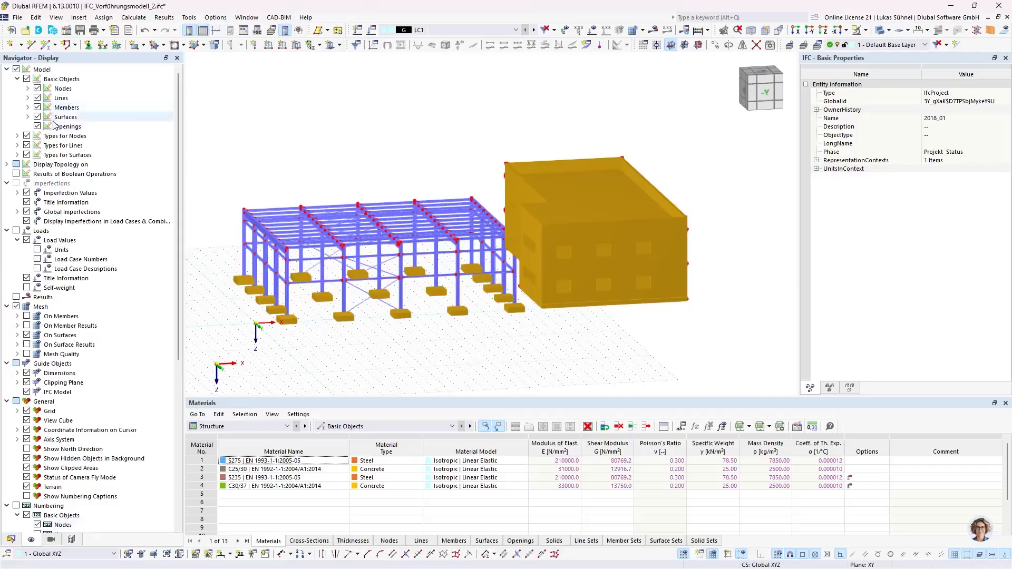
{"action": "scroll", "coordinate": [237, 224], "scroll_direction": "up", "scroll_amount": 5}
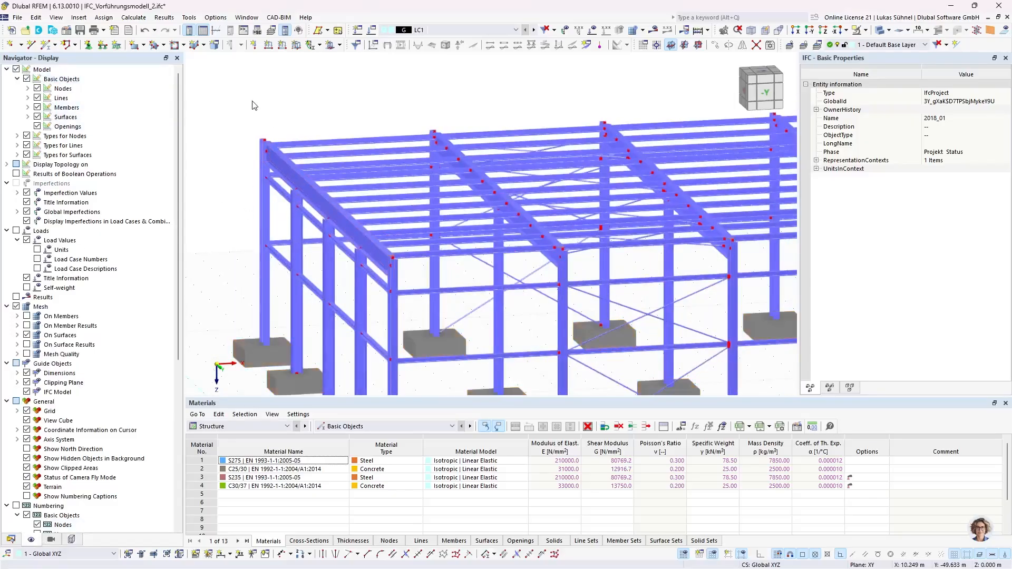
{"action": "left_click", "coordinate": [16, 69]}
{"action": "scroll", "coordinate": [195, 157], "scroll_direction": "down", "scroll_amount": 3}
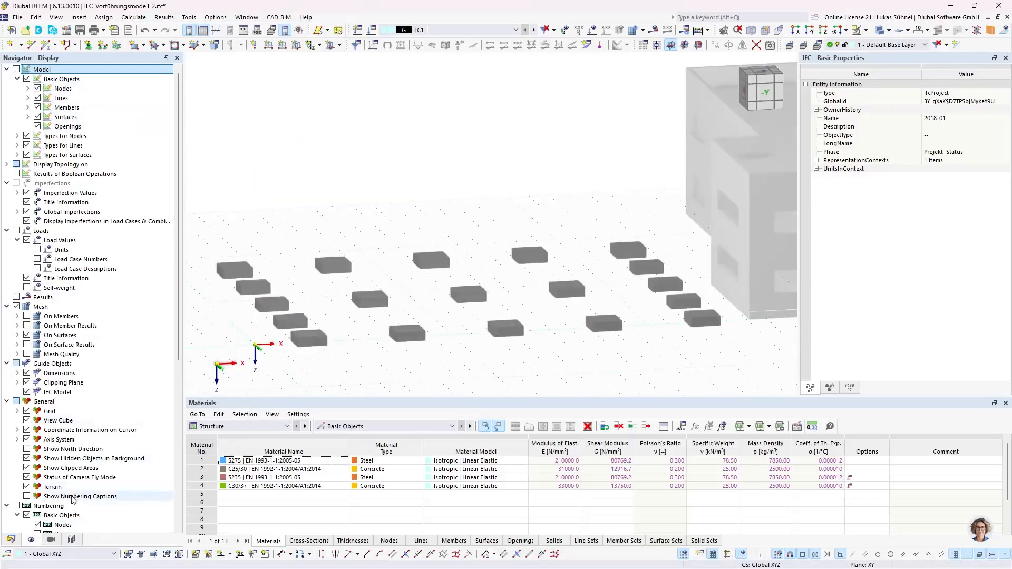
{"action": "left_click", "coordinate": [72, 540]}
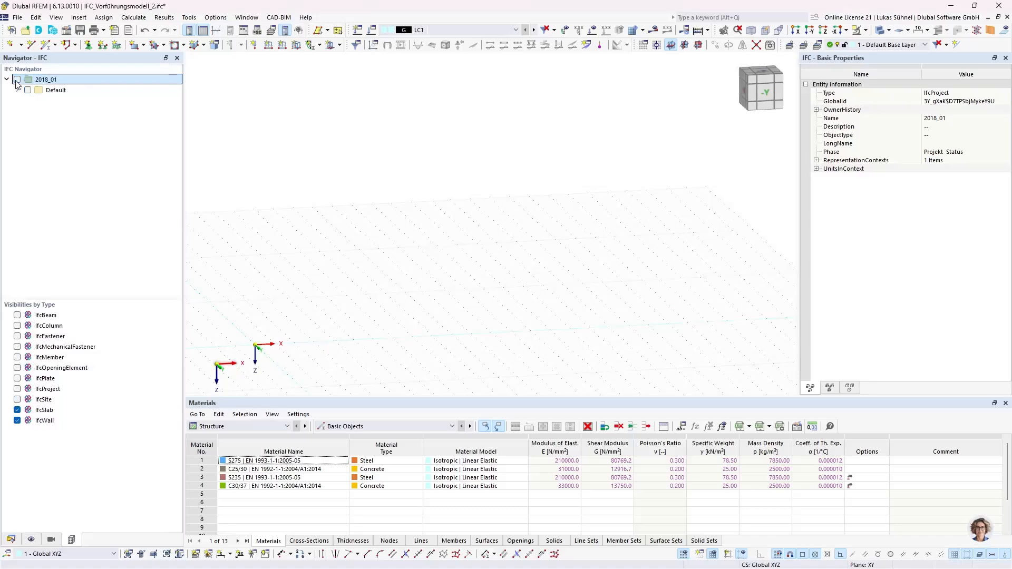
{"action": "left_click", "coordinate": [17, 315]}
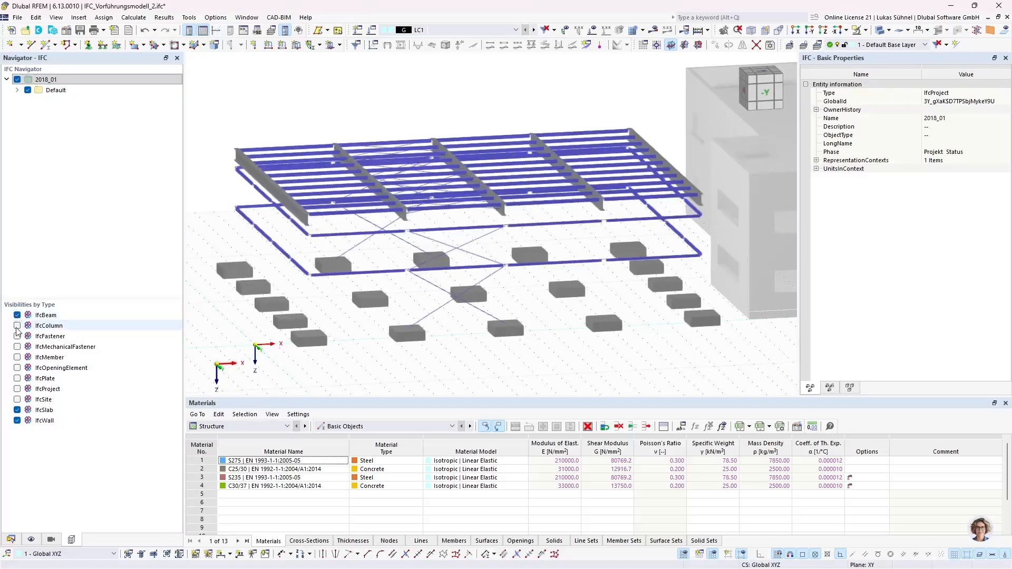
{"action": "left_click", "coordinate": [16, 326]}
{"action": "scroll", "coordinate": [257, 243], "scroll_direction": "down", "scroll_amount": 3}
{"action": "middle_click_drag", "start_coordinate": [259, 245], "coordinate": [389, 305], "text": "ctrl"}
{"action": "scroll", "coordinate": [274, 279], "scroll_direction": "up", "scroll_amount": 3}
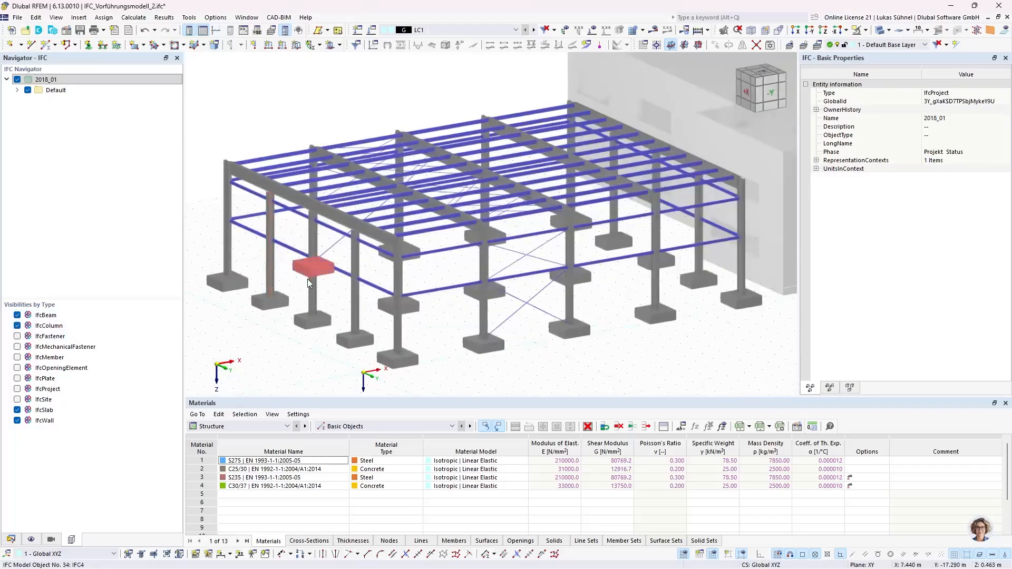
- Toggle the RFEM model display to compare it with the IFC model, leaving it shown
{"action": "left_click", "coordinate": [31, 539]}
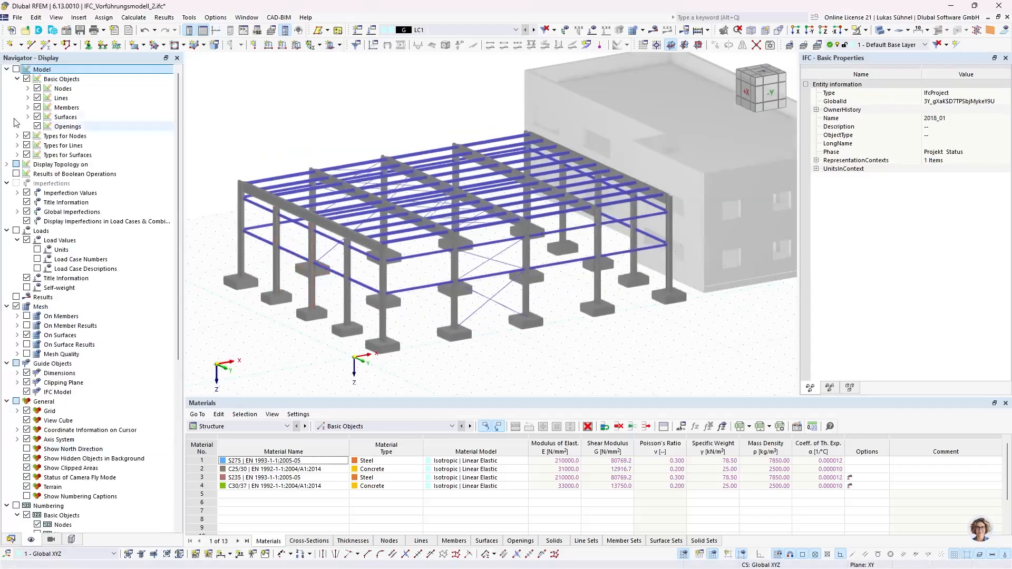
{"action": "left_click", "coordinate": [17, 70]}
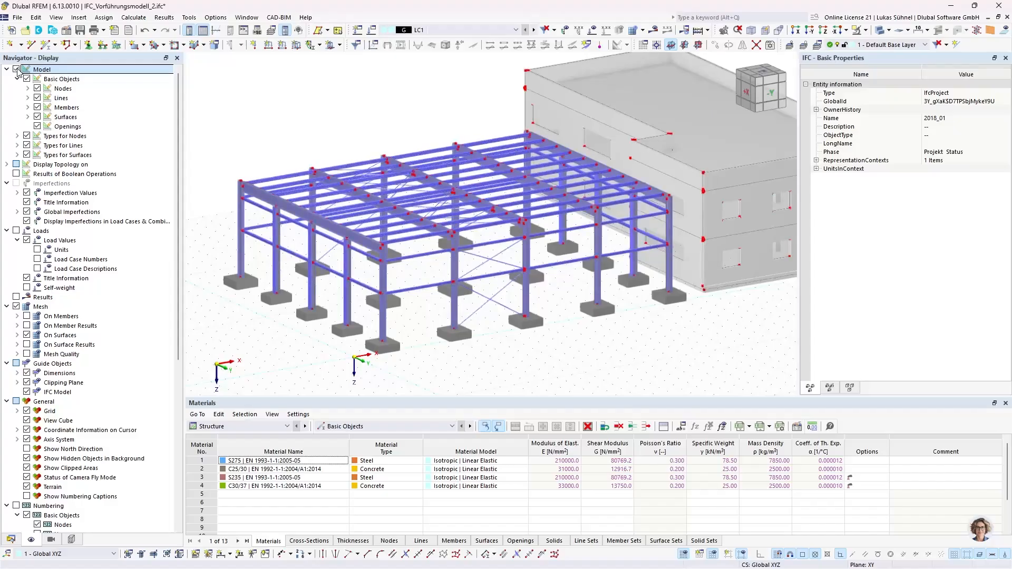
{"action": "left_click", "coordinate": [16, 70]}
{"action": "left_click", "coordinate": [16, 69]}
{"action": "left_click", "coordinate": [17, 69]}
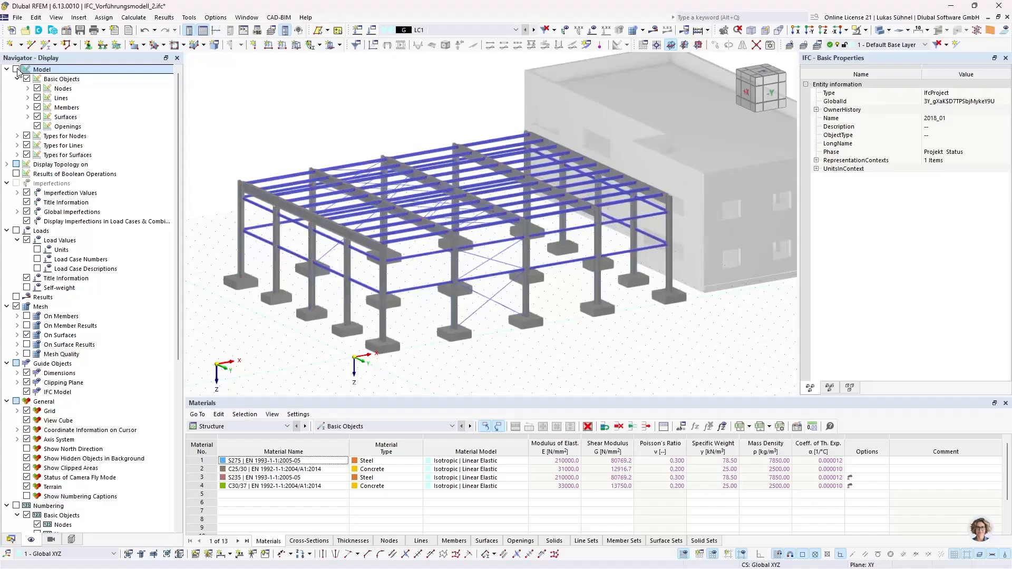
{"action": "left_click", "coordinate": [17, 69]}
- Hide the 2018_01 IFC project and inspect the converted model on its own
{"action": "left_click", "coordinate": [71, 540]}
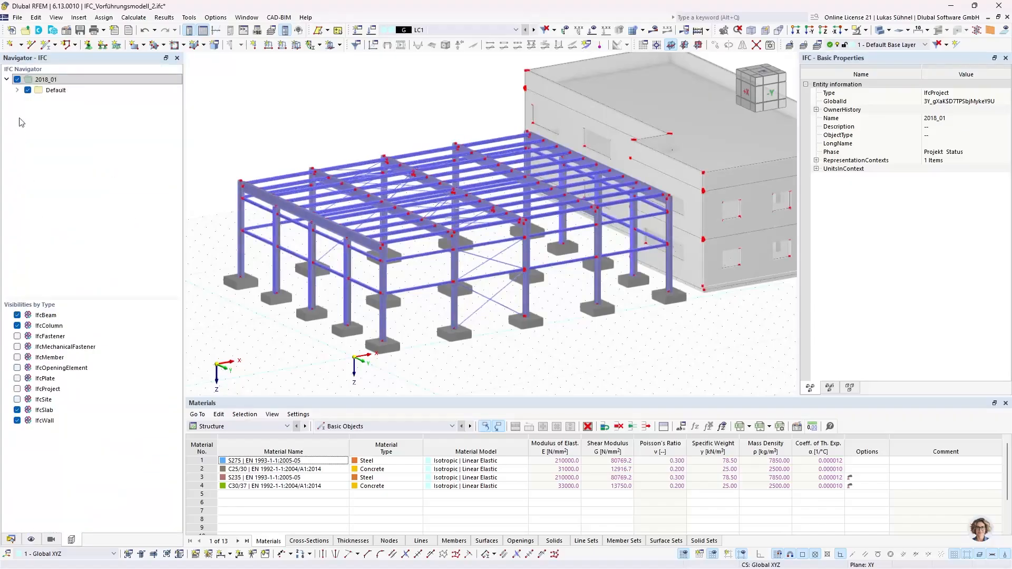
{"action": "left_click", "coordinate": [17, 80]}
{"action": "middle_click_drag", "start_coordinate": [253, 111], "coordinate": [354, 161]}
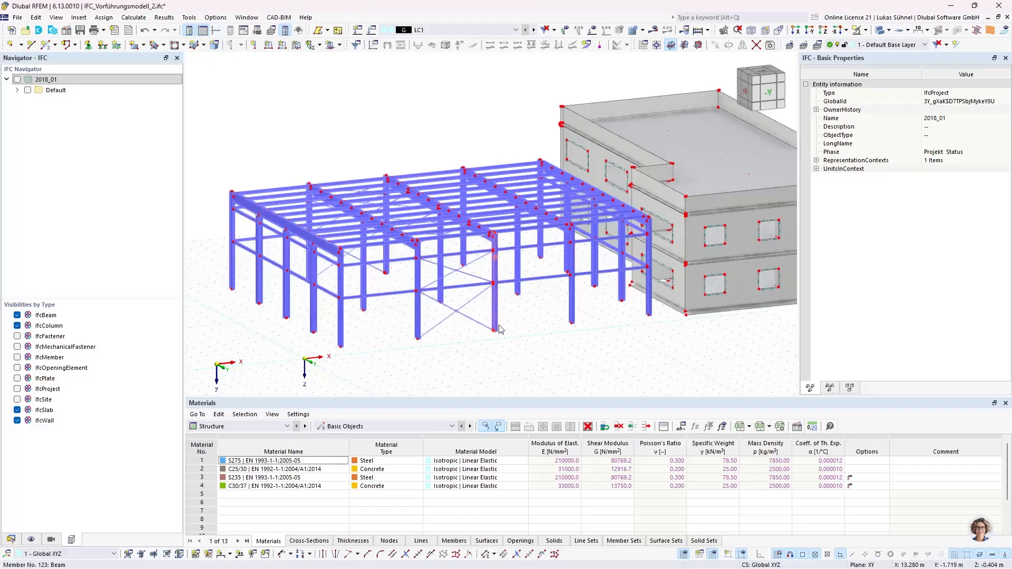
{"action": "mouse_move", "coordinate": [499, 315]}
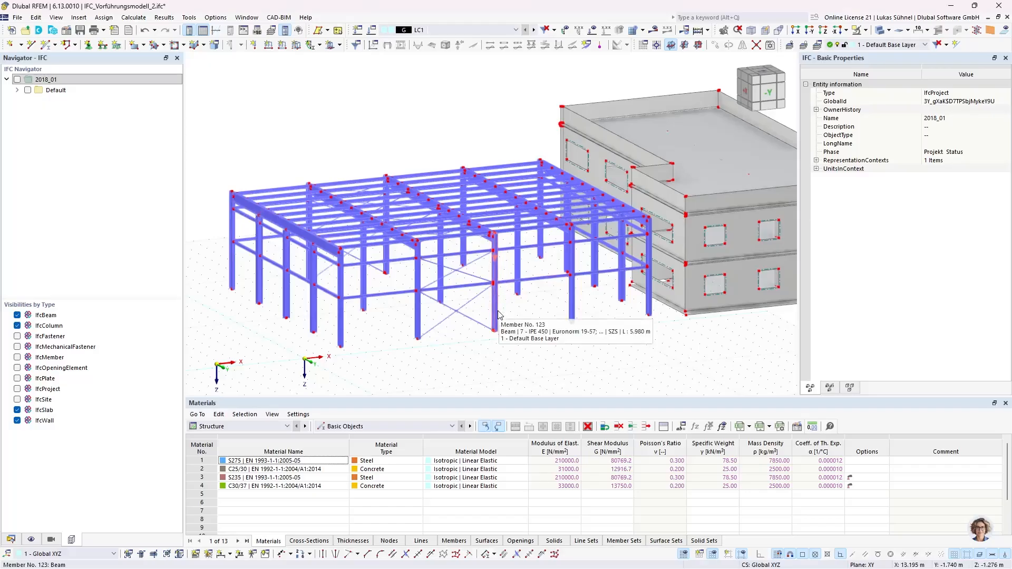
{"action": "middle_click_drag", "start_coordinate": [402, 378], "coordinate": [369, 371]}
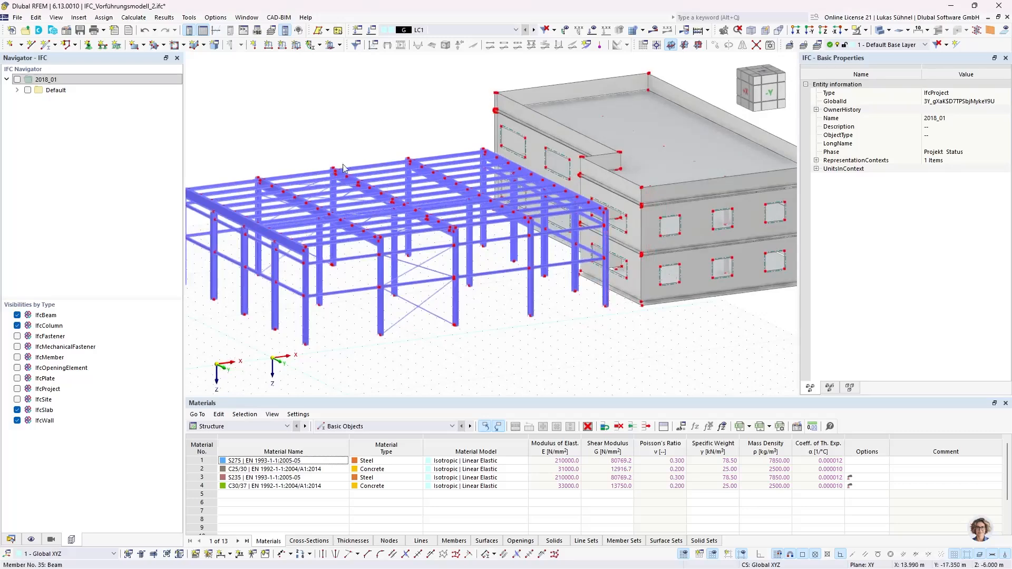
{"action": "mouse_move", "coordinate": [298, 131]}
{"action": "middle_mouse_down", "text": "ctrl"}
{"action": "mouse_move", "coordinate": [330, 149]}
{"action": "mouse_move", "coordinate": [274, 124]}
{"action": "mouse_move", "coordinate": [298, 131]}
{"action": "middle_mouse_up", "text": "ctrl"}
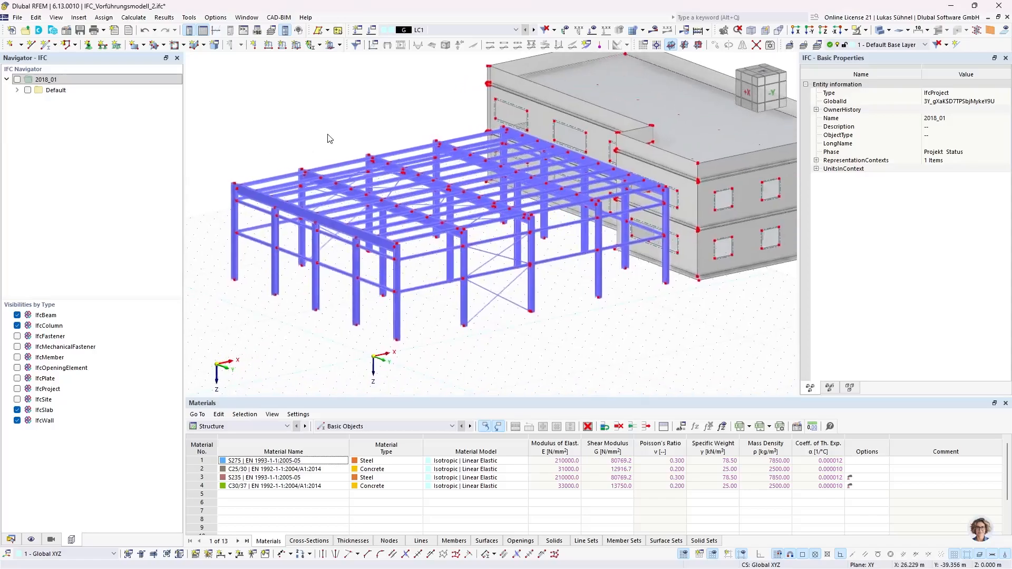
- Hide the analytical Model, show IFC model 2018_01 as solid, and zoom to a rafter–column joint
{"action": "left_click", "coordinate": [882, 31]}
{"action": "middle_click_drag", "start_coordinate": [348, 206], "coordinate": [369, 213], "text": "ctrl"}
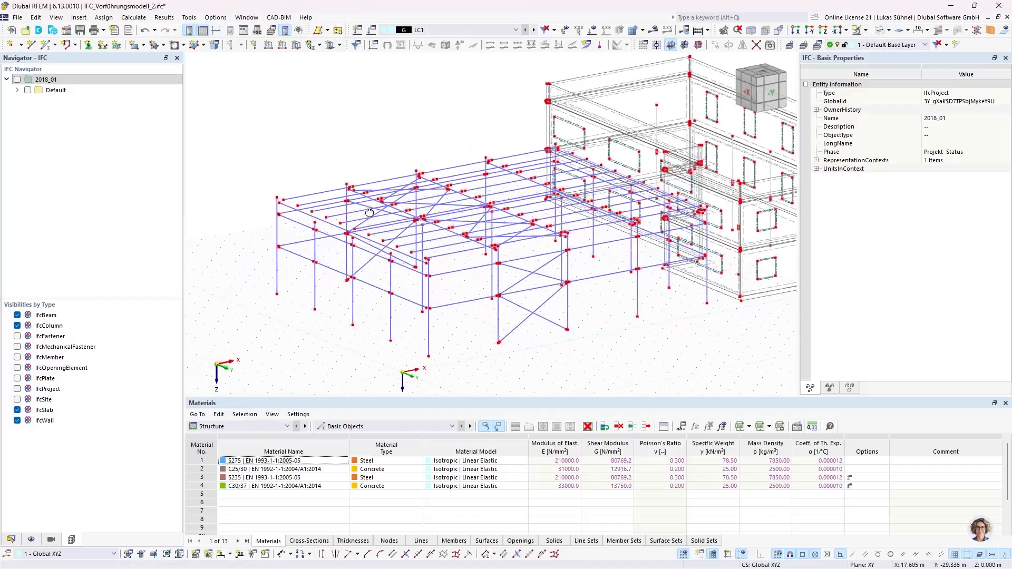
{"action": "scroll", "coordinate": [283, 258], "scroll_direction": "up", "scroll_amount": 5}
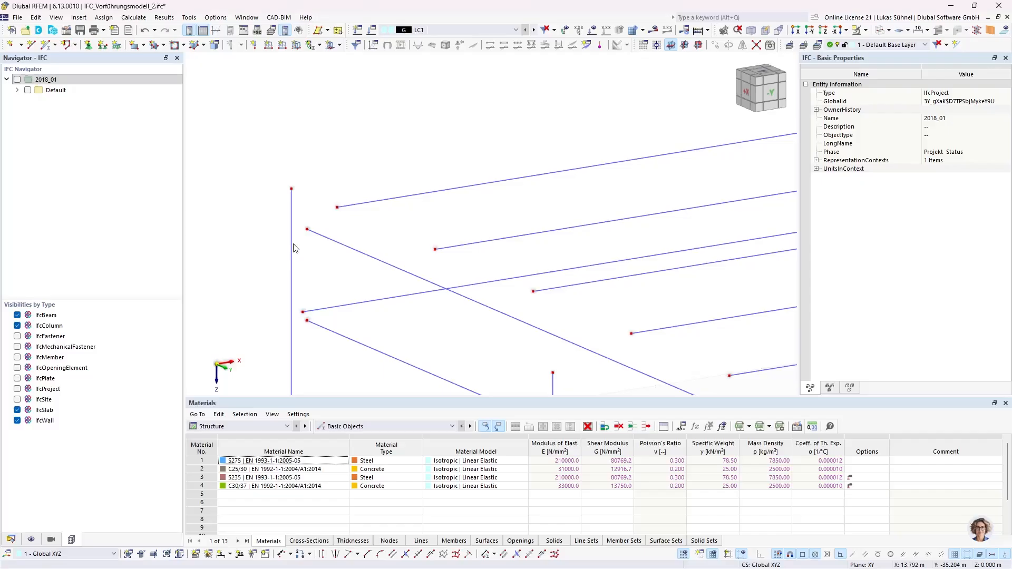
{"action": "left_click", "coordinate": [31, 539]}
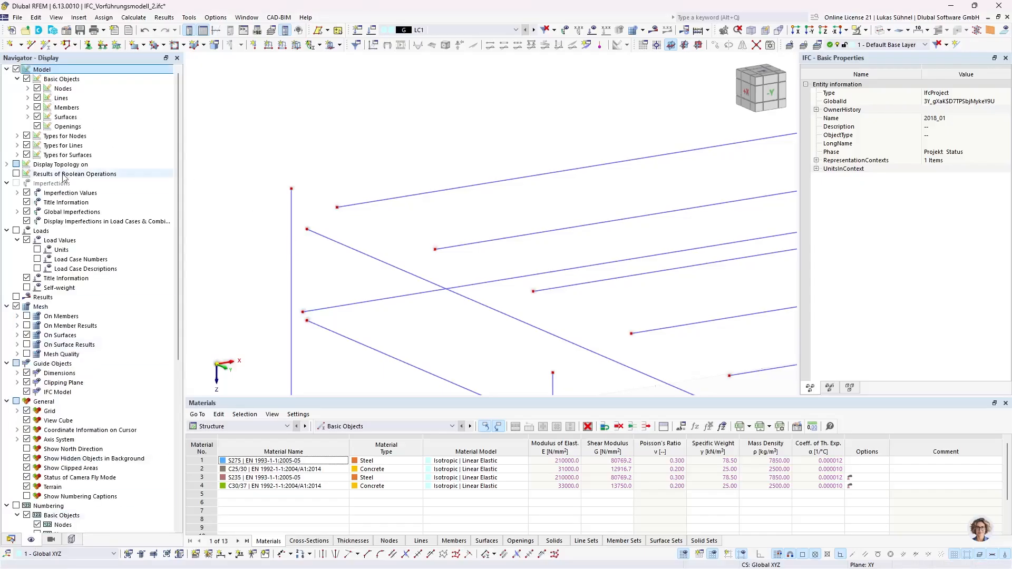
{"action": "left_click", "coordinate": [16, 69]}
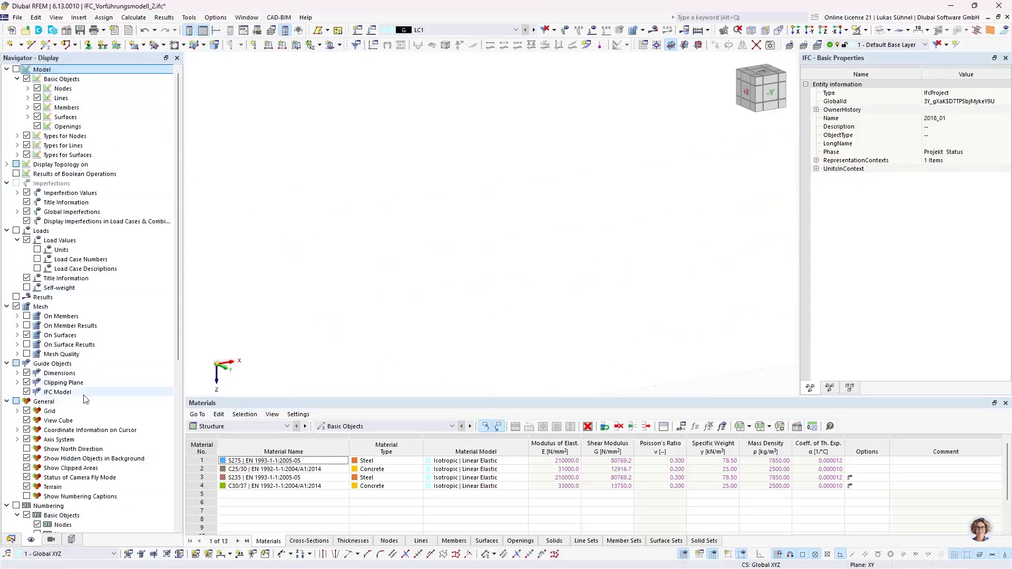
{"action": "left_click", "coordinate": [71, 539]}
{"action": "left_click", "coordinate": [28, 91]}
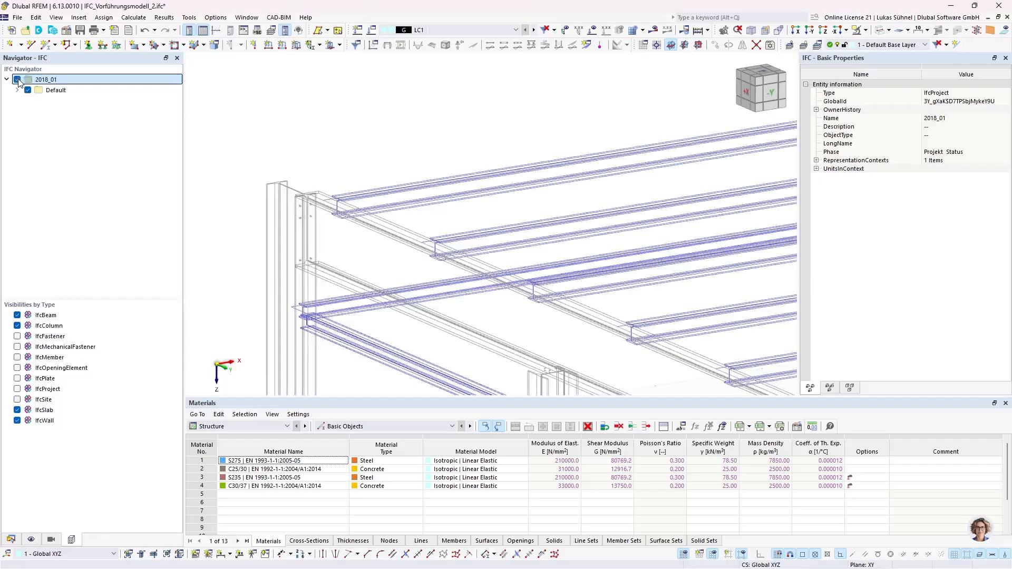
{"action": "left_click", "coordinate": [880, 31]}
{"action": "scroll", "coordinate": [410, 207], "scroll_direction": "up", "scroll_amount": 3}
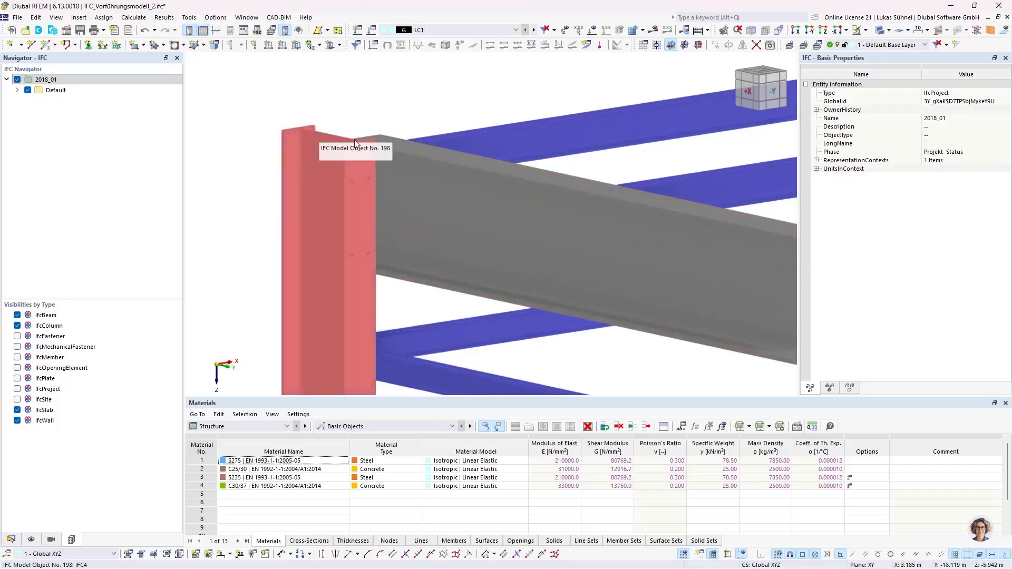
- Re-enable the analytical Model in the Display navigator and set the view to wireframe
{"action": "left_click", "coordinate": [31, 539]}
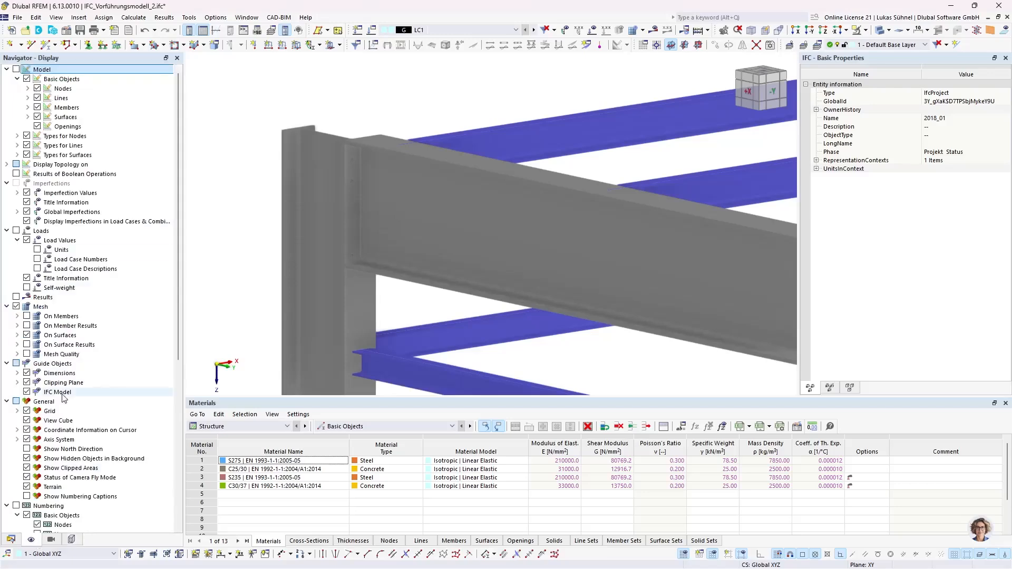
{"action": "left_click", "coordinate": [17, 70]}
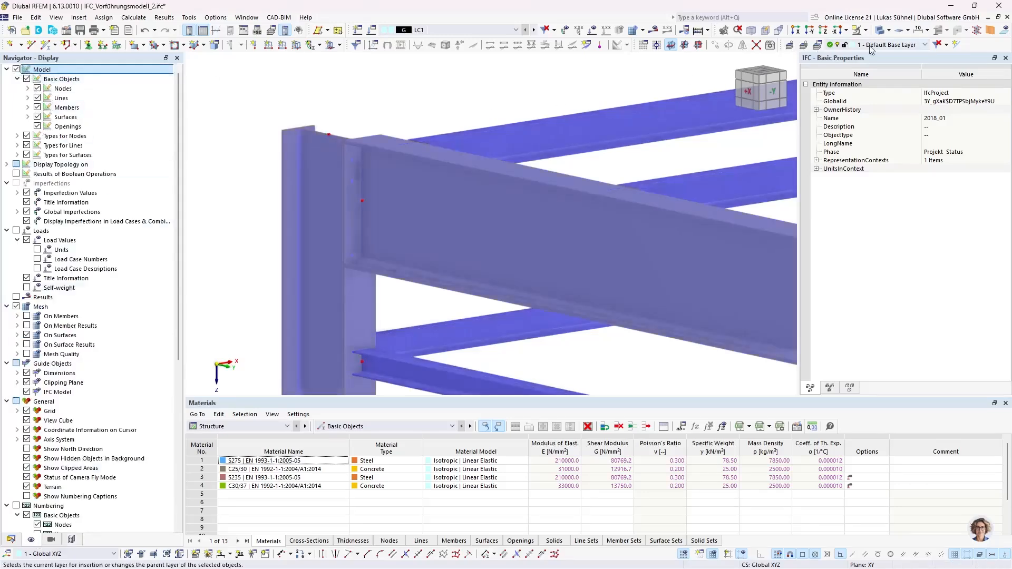
{"action": "left_click", "coordinate": [881, 30]}
{"action": "left_click", "coordinate": [880, 30]}
{"action": "scroll", "coordinate": [354, 152], "scroll_direction": "up", "scroll_amount": 2}
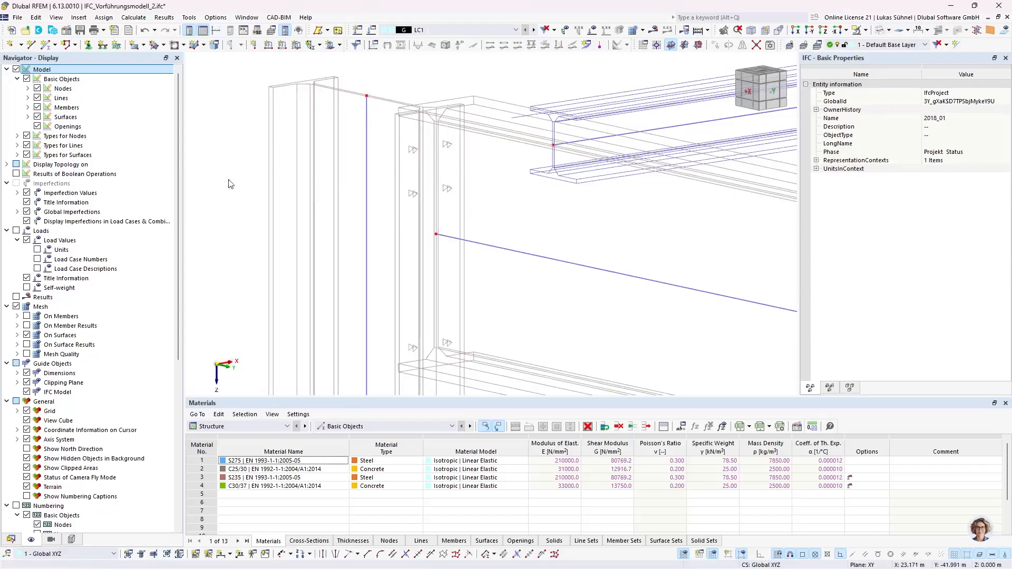
- Hide IFC model 2018_01, then zoom out and orbit to a more frontal view of the frame
{"action": "left_click", "coordinate": [71, 540]}
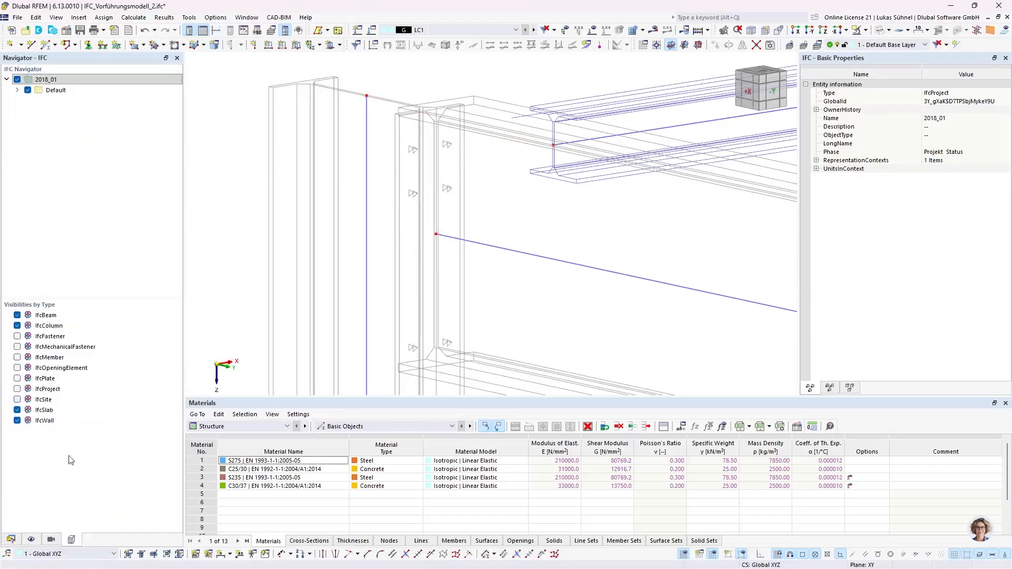
{"action": "left_click", "coordinate": [17, 79]}
{"action": "scroll", "coordinate": [329, 211], "scroll_direction": "down", "scroll_amount": 5}
{"action": "scroll", "coordinate": [297, 160], "scroll_direction": "down", "scroll_amount": 4}
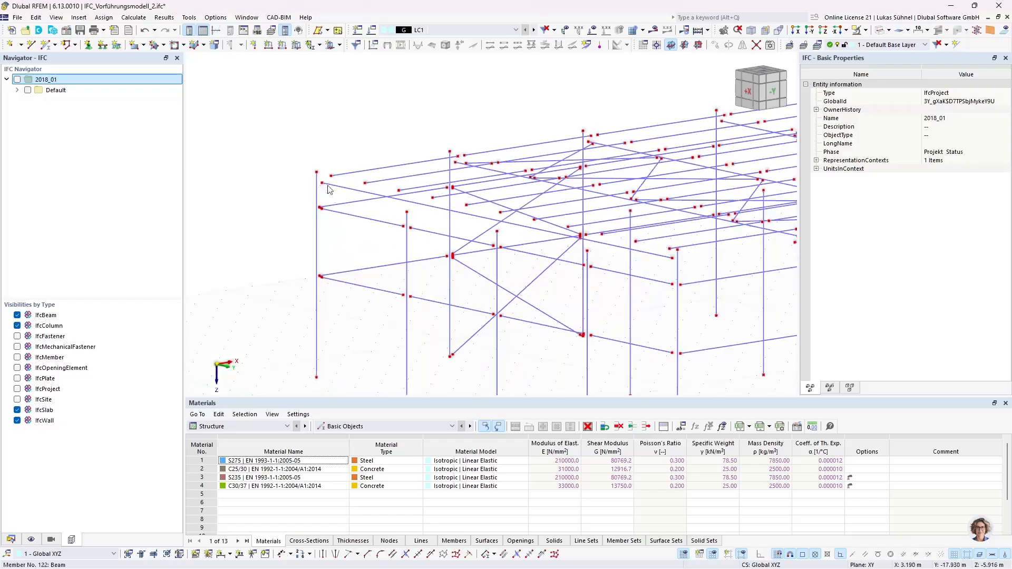
{"action": "middle_click_drag", "start_coordinate": [504, 248], "coordinate": [446, 235], "text": "ctrl"}
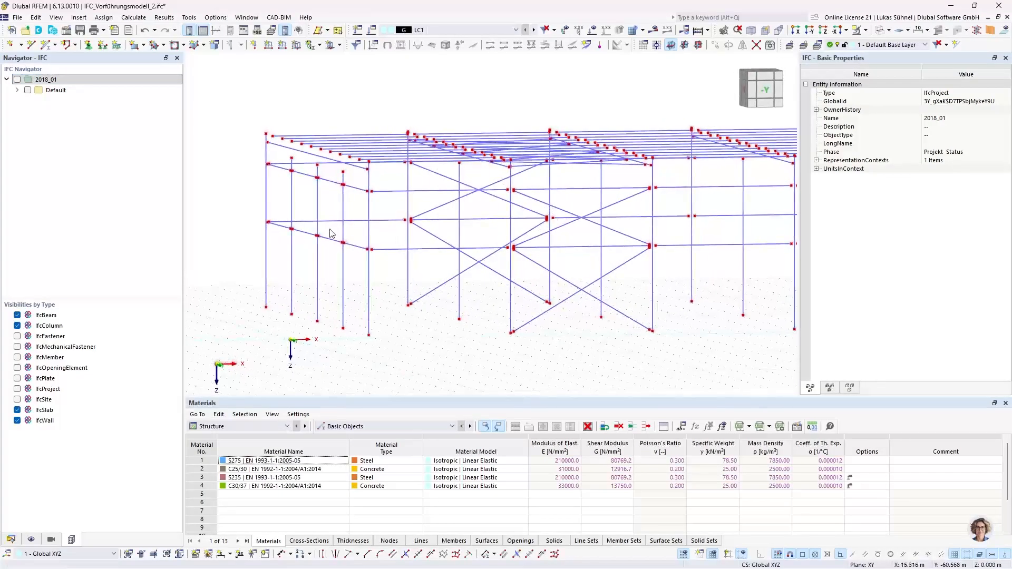
{"action": "scroll", "coordinate": [255, 175], "scroll_direction": "up", "scroll_amount": 4}
{"action": "scroll", "coordinate": [255, 175], "scroll_direction": "up", "scroll_amount": 2}
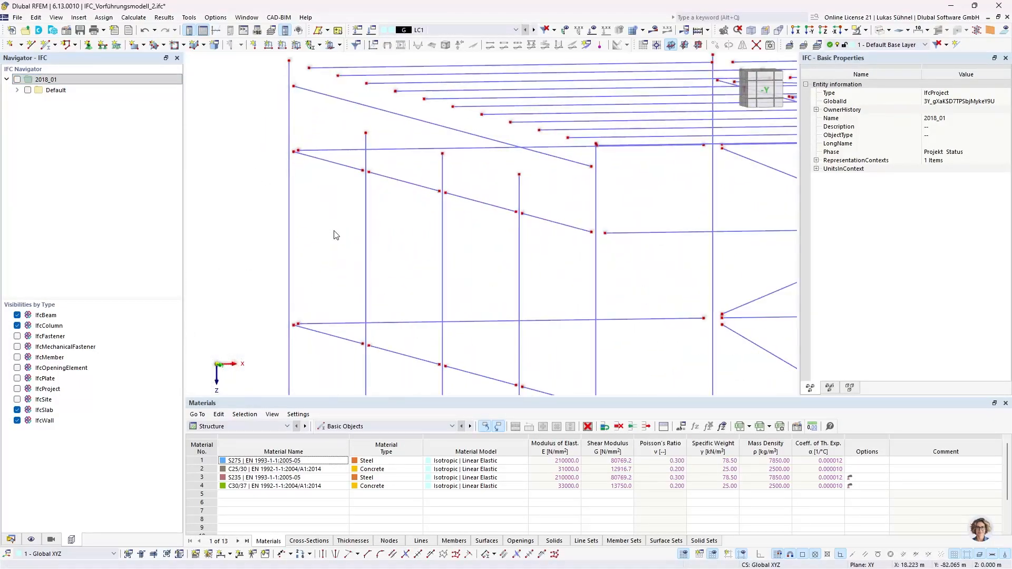
- Extend members 87, 90 and 91 on both sides To Next Member/Line via Extend/Trim
{"action": "left_click", "coordinate": [335, 167]}
{"action": "scroll", "coordinate": [306, 204], "scroll_direction": "up", "scroll_amount": 3}
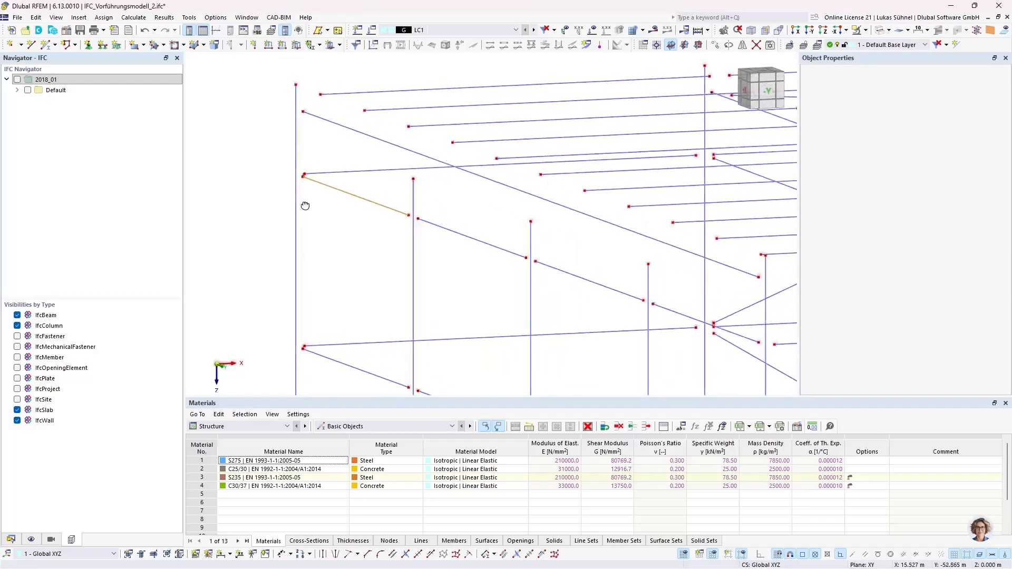
{"action": "left_click", "coordinate": [449, 214], "text": "ctrl"}
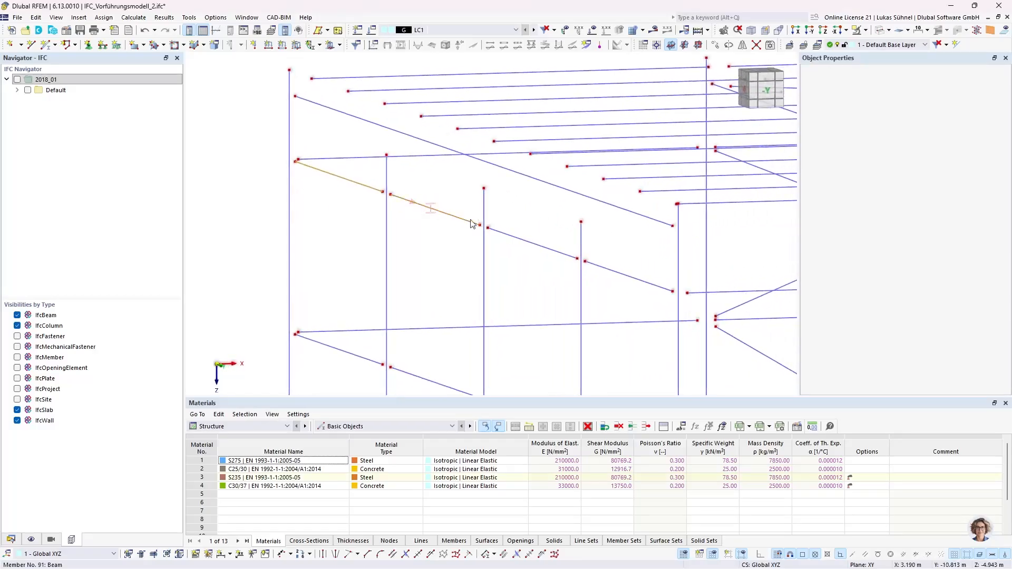
{"action": "right_click", "coordinate": [510, 239]}
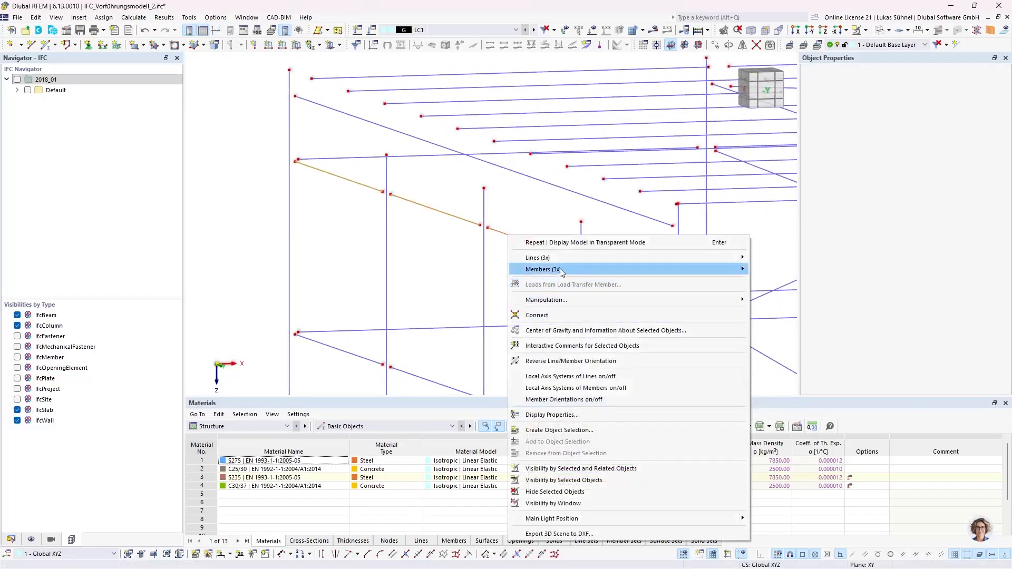
{"action": "mouse_move", "coordinate": [533, 268]}
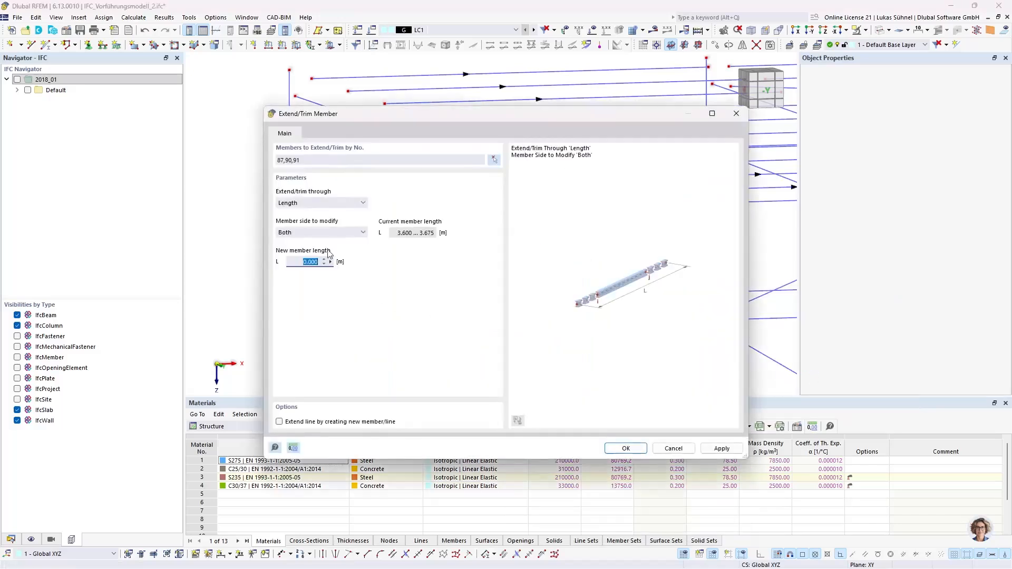
{"action": "left_click", "coordinate": [318, 208]}
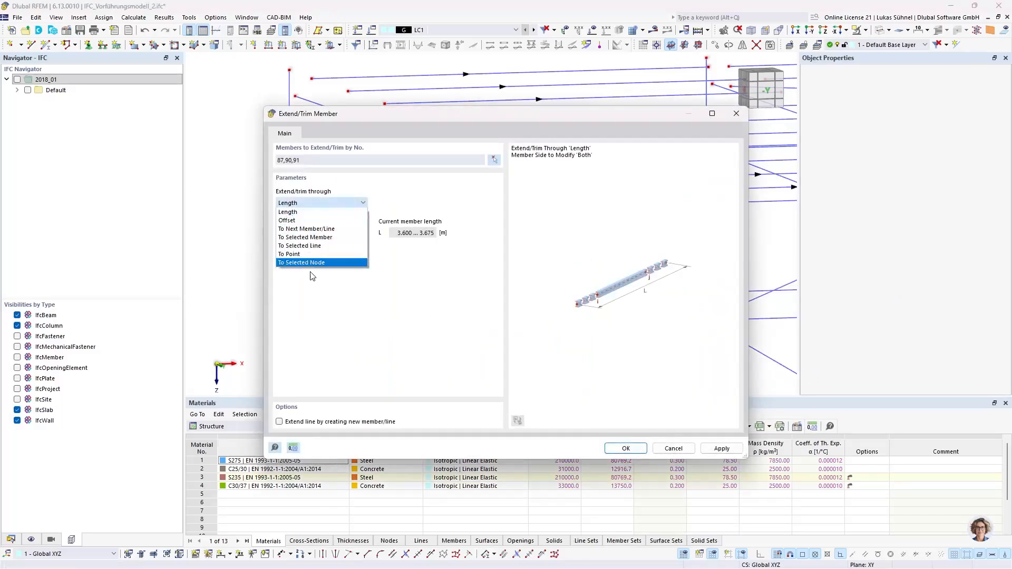
{"action": "left_click", "coordinate": [311, 229]}
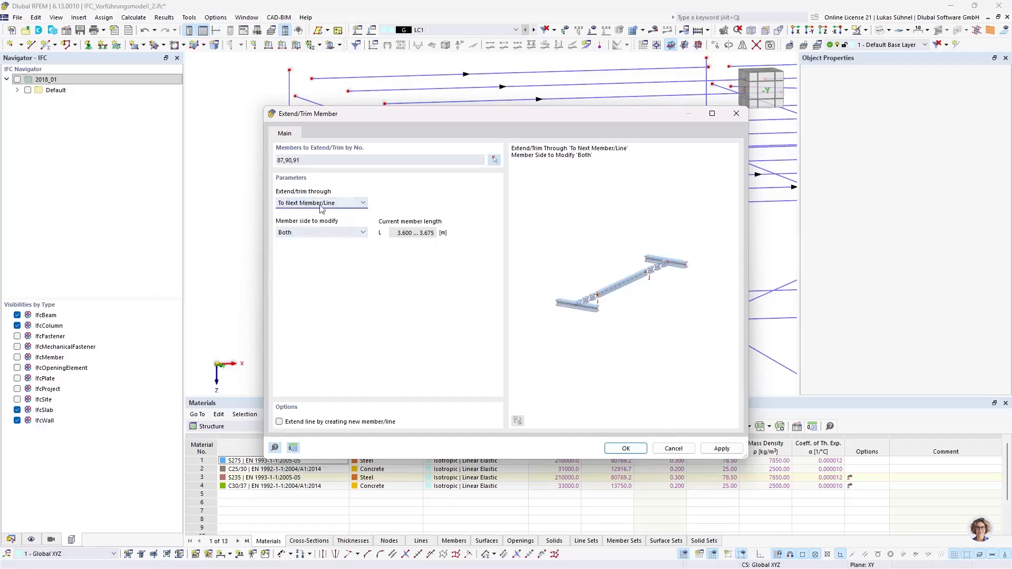
{"action": "left_click", "coordinate": [633, 452]}
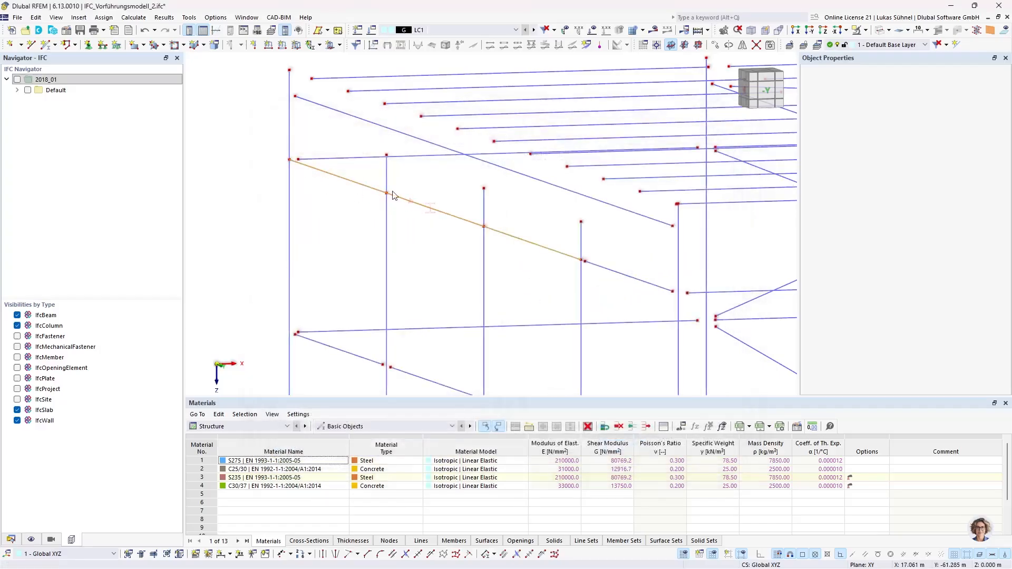
{"action": "scroll", "coordinate": [389, 197], "scroll_direction": "up", "scroll_amount": 4}
{"action": "scroll", "coordinate": [383, 193], "scroll_direction": "down", "scroll_amount": 3}
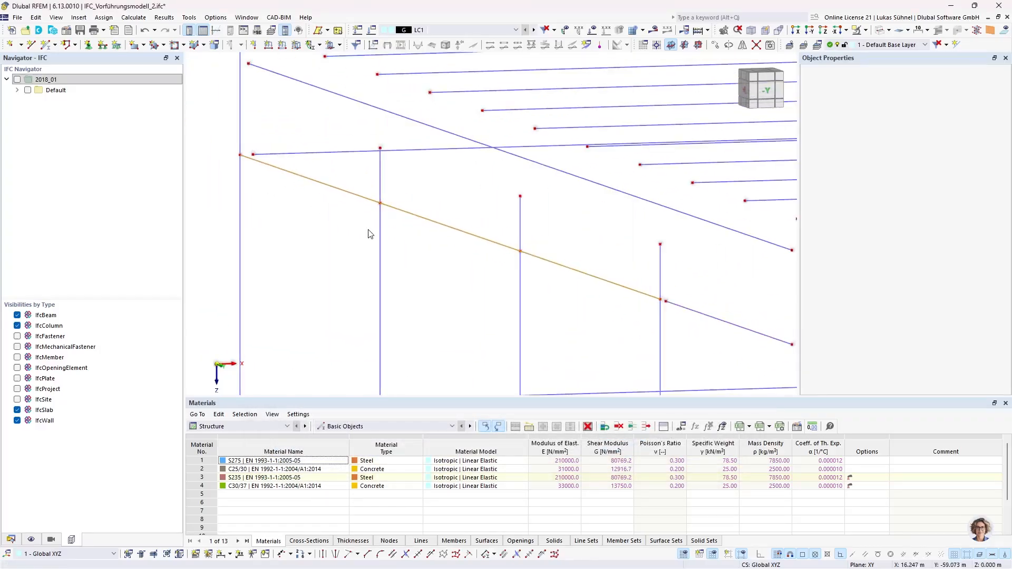
{"action": "scroll", "coordinate": [373, 222], "scroll_direction": "down", "scroll_amount": 3}
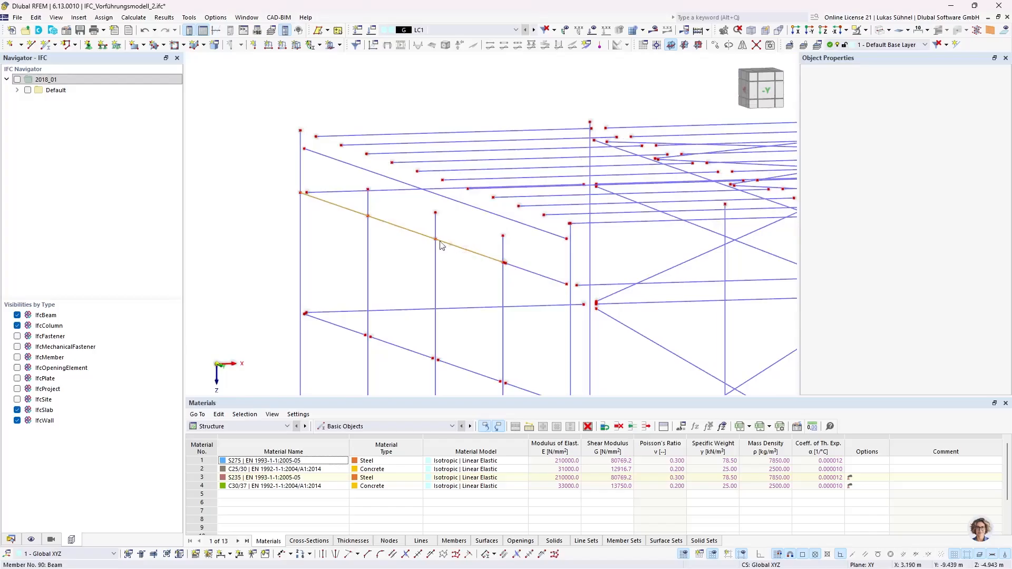
- Undo the beam extension and view the model rendered as solid
{"action": "left_click", "coordinate": [143, 33]}
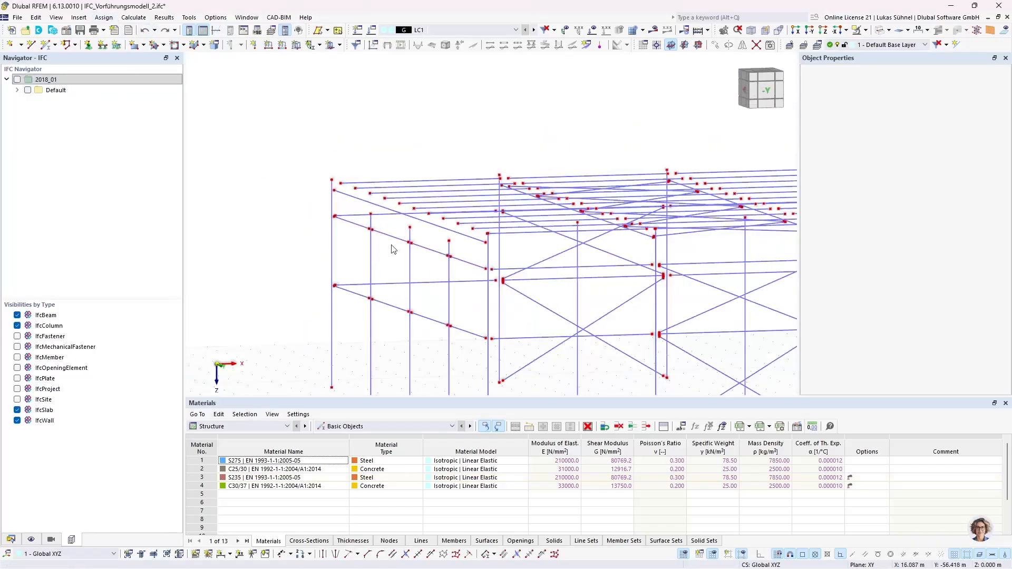
{"action": "scroll", "coordinate": [357, 165], "scroll_direction": "up", "scroll_amount": 5}
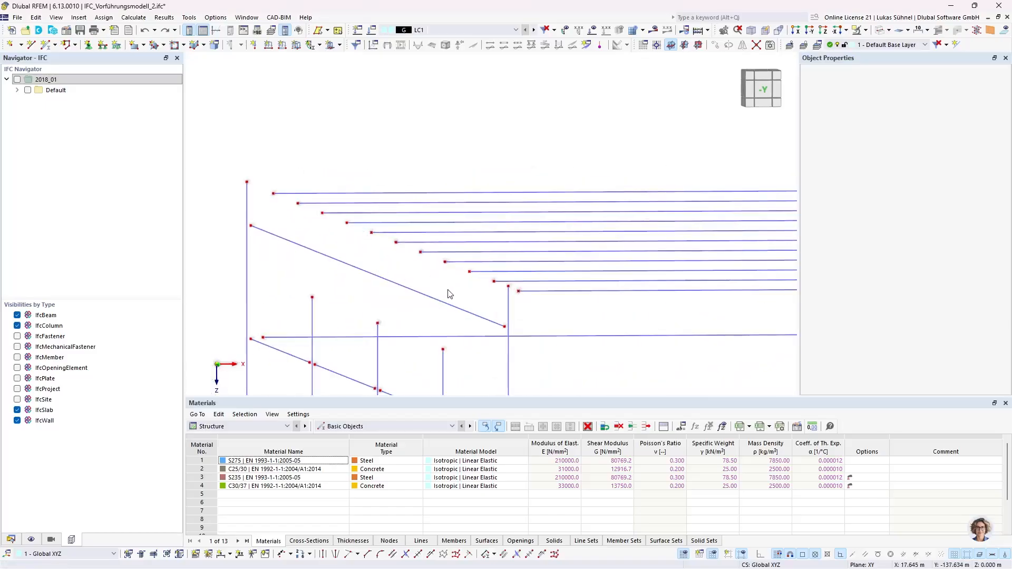
{"action": "left_click", "coordinate": [882, 30]}
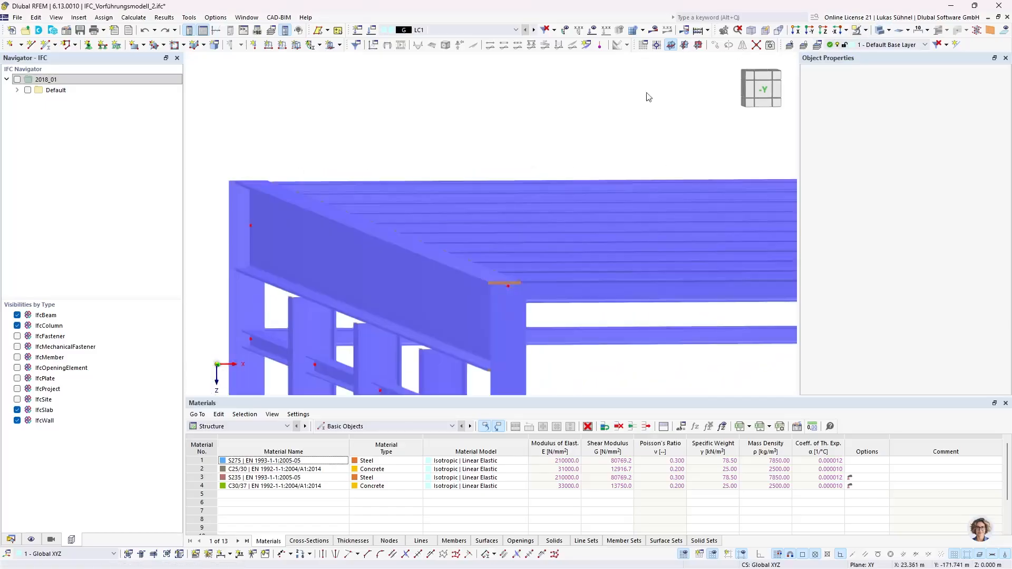
{"action": "scroll", "coordinate": [468, 210], "scroll_direction": "down", "scroll_amount": 3}
{"action": "middle_click_drag", "start_coordinate": [467, 210], "coordinate": [459, 221], "text": "ctrl"}
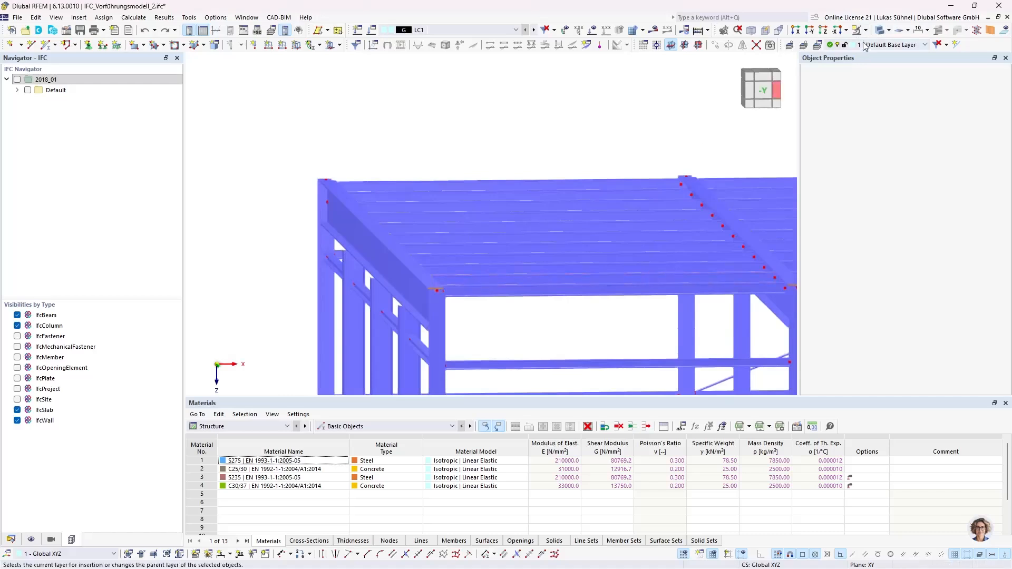
- Return to wireframe, look along the roof beams, and window-select then clear the upper roof beams
{"action": "left_click", "coordinate": [882, 30]}
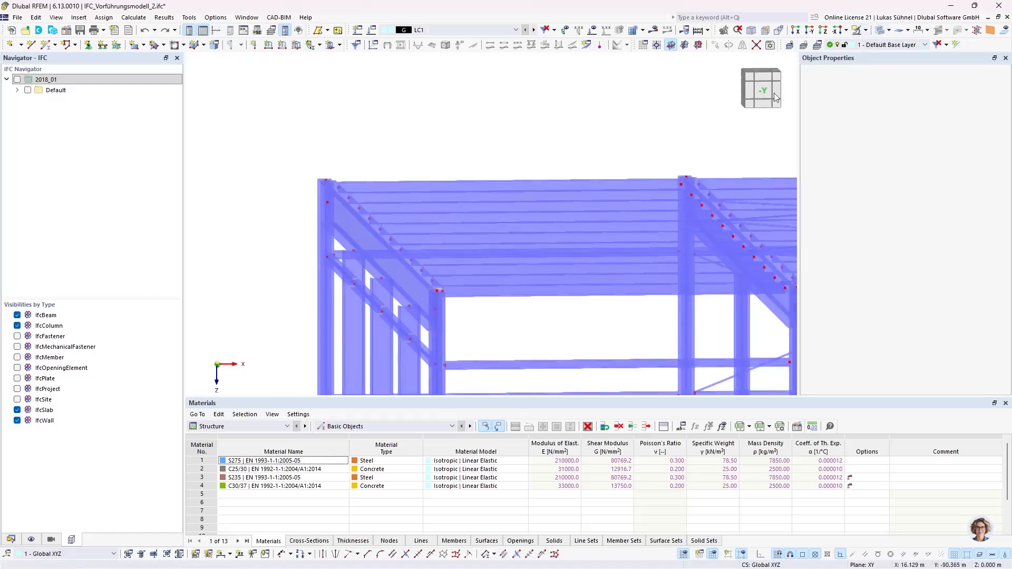
{"action": "left_click", "coordinate": [882, 31]}
{"action": "scroll", "coordinate": [342, 256], "scroll_direction": "up", "scroll_amount": 3}
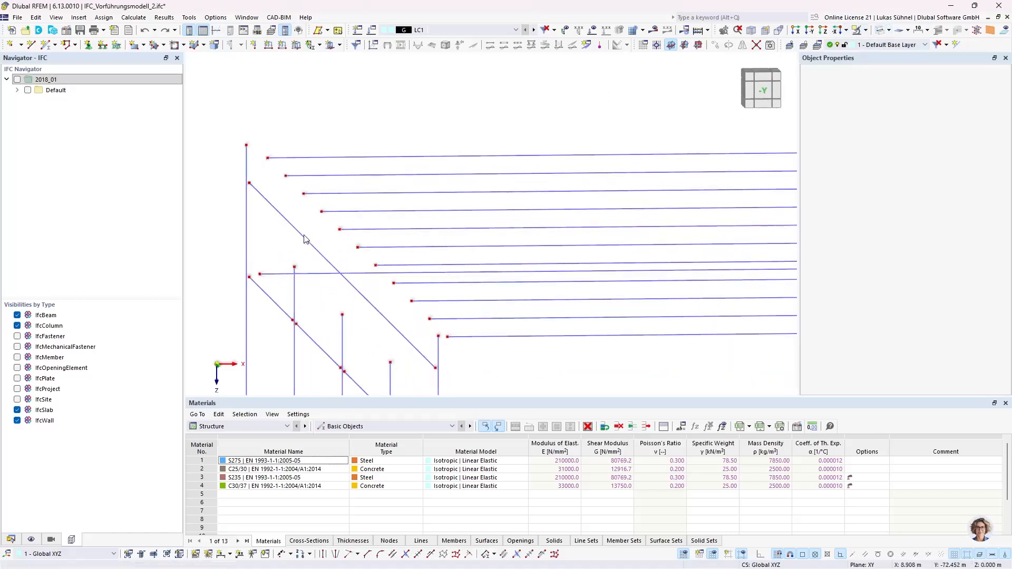
{"action": "middle_click_drag", "start_coordinate": [305, 239], "coordinate": [405, 270], "text": "ctrl"}
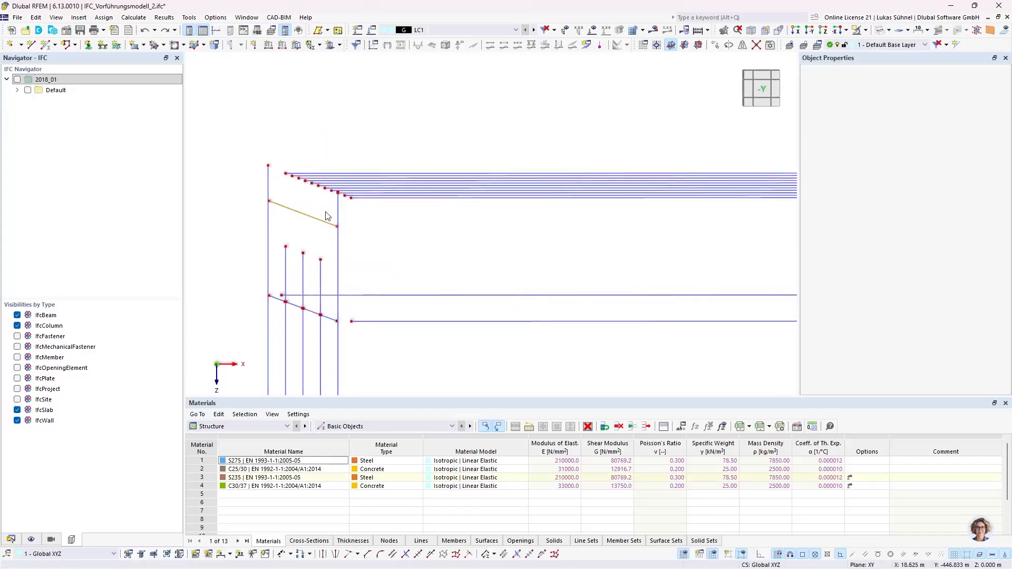
{"action": "left_click_drag", "start_coordinate": [507, 254], "coordinate": [428, 147]}
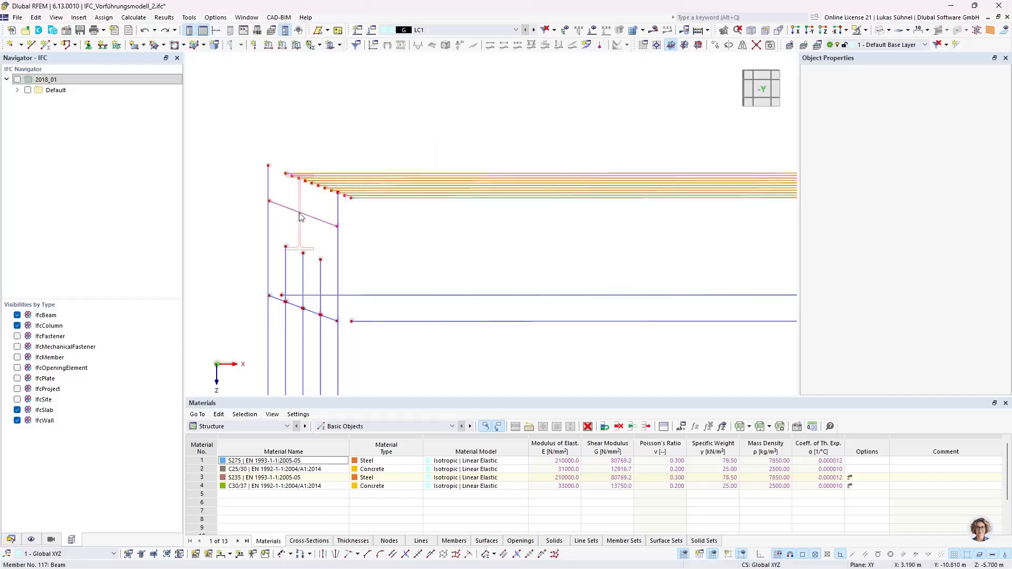
{"action": "left_click", "coordinate": [434, 219]}
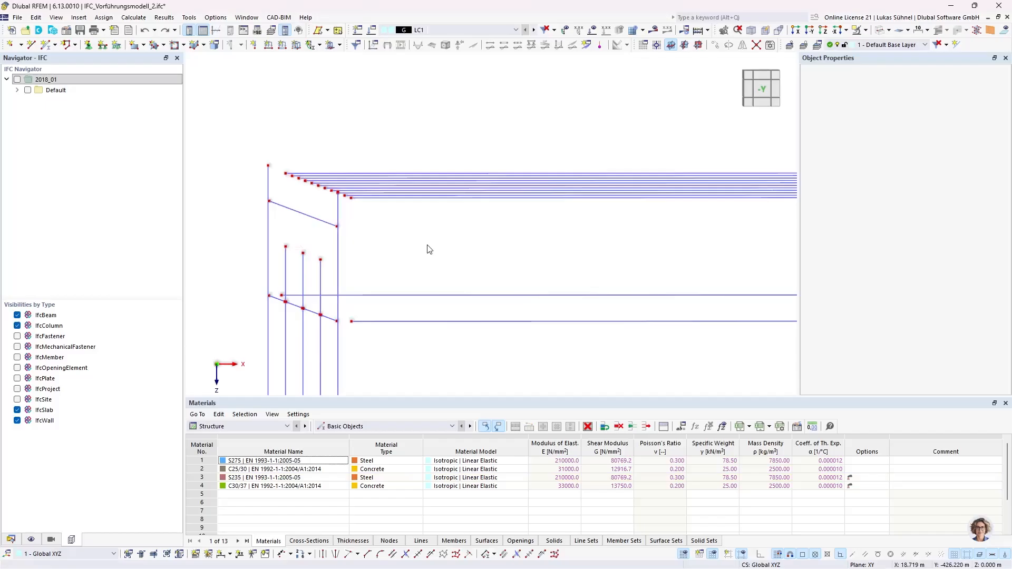
- Inspect the rafter end nodes close up, then zoom out to an oblique overview of the whole frame
{"action": "scroll", "coordinate": [416, 230], "scroll_direction": "down", "scroll_amount": 2}
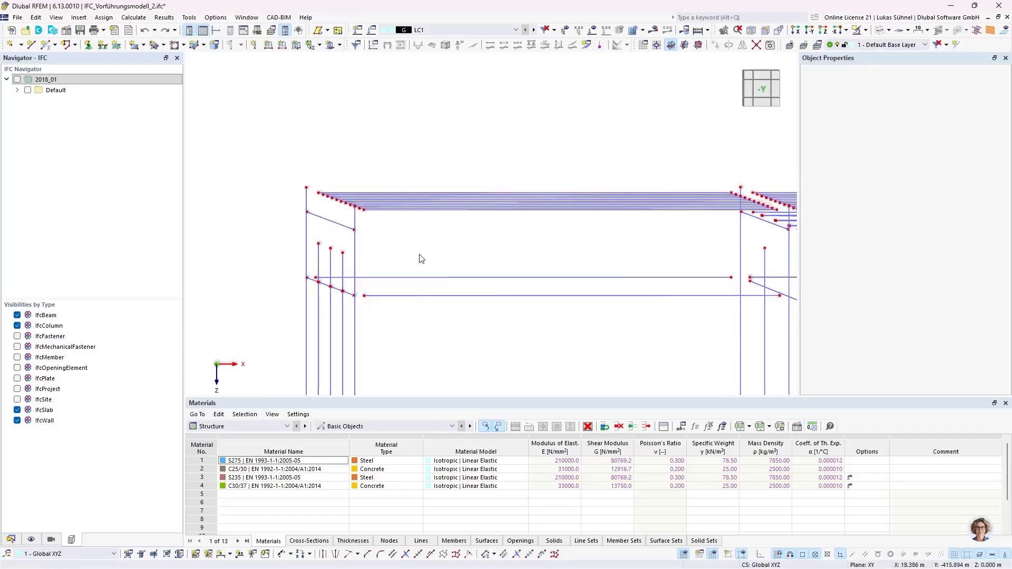
{"action": "middle_click_drag", "start_coordinate": [421, 259], "coordinate": [366, 222], "text": "ctrl"}
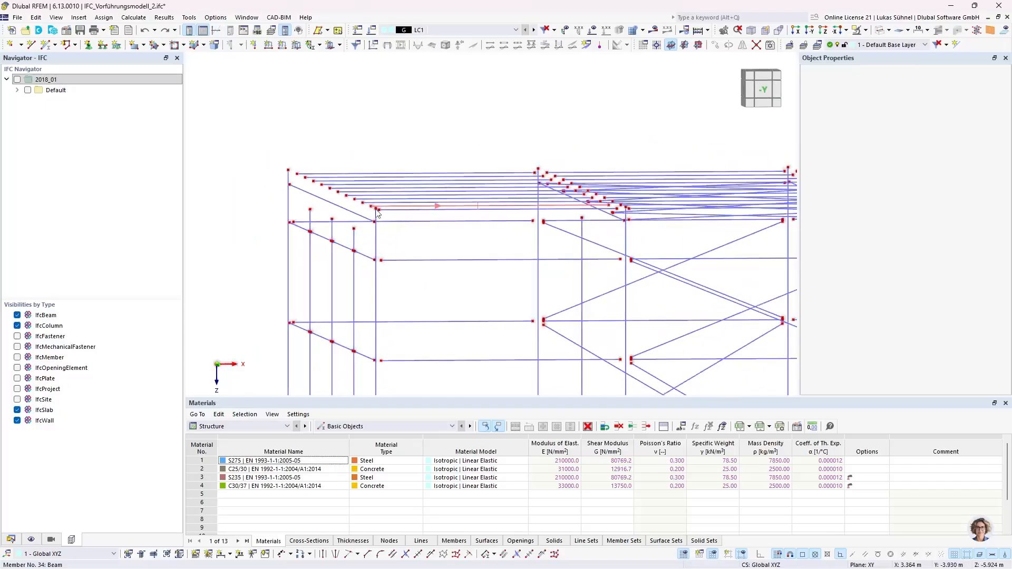
{"action": "middle_click_drag", "start_coordinate": [388, 271], "coordinate": [353, 232]}
{"action": "middle_click_drag", "start_coordinate": [353, 232], "coordinate": [368, 243], "text": "ctrl"}
{"action": "middle_click_drag", "start_coordinate": [259, 167], "coordinate": [271, 187]}
{"action": "scroll", "coordinate": [271, 195], "scroll_direction": "up", "scroll_amount": 3}
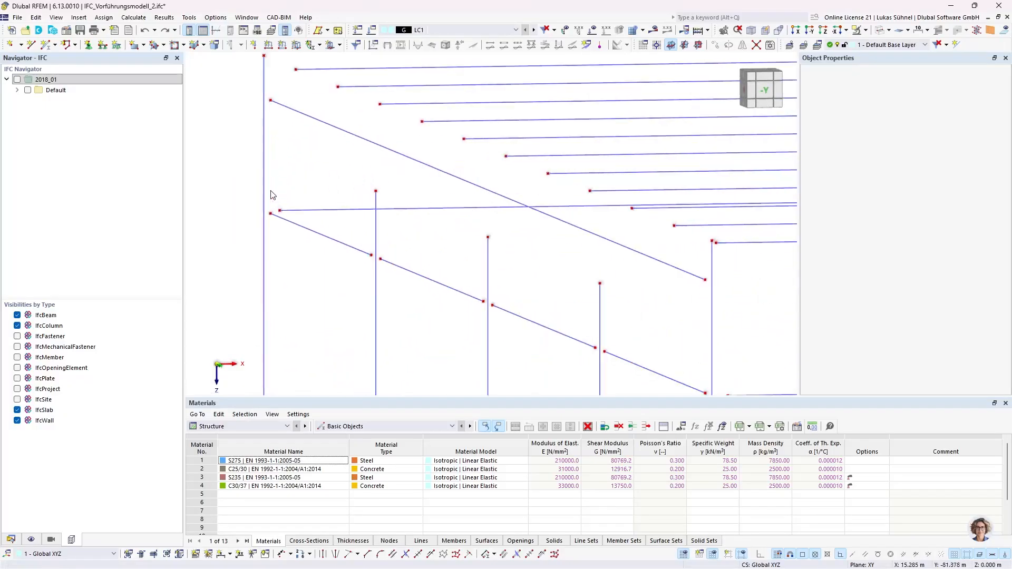
{"action": "scroll", "coordinate": [270, 195], "scroll_direction": "up", "scroll_amount": 3}
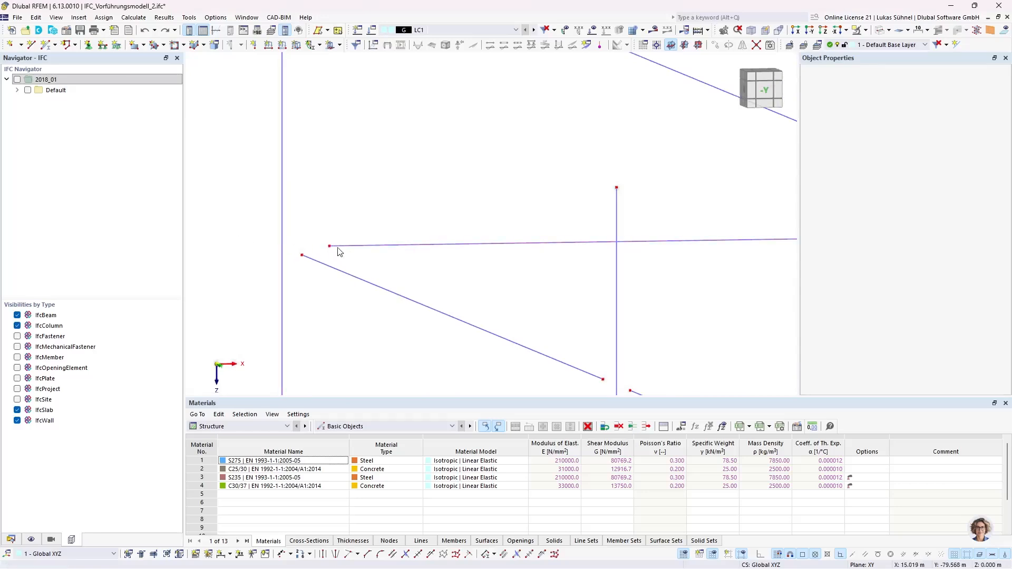
{"action": "scroll", "coordinate": [280, 232], "scroll_direction": "down", "scroll_amount": 2}
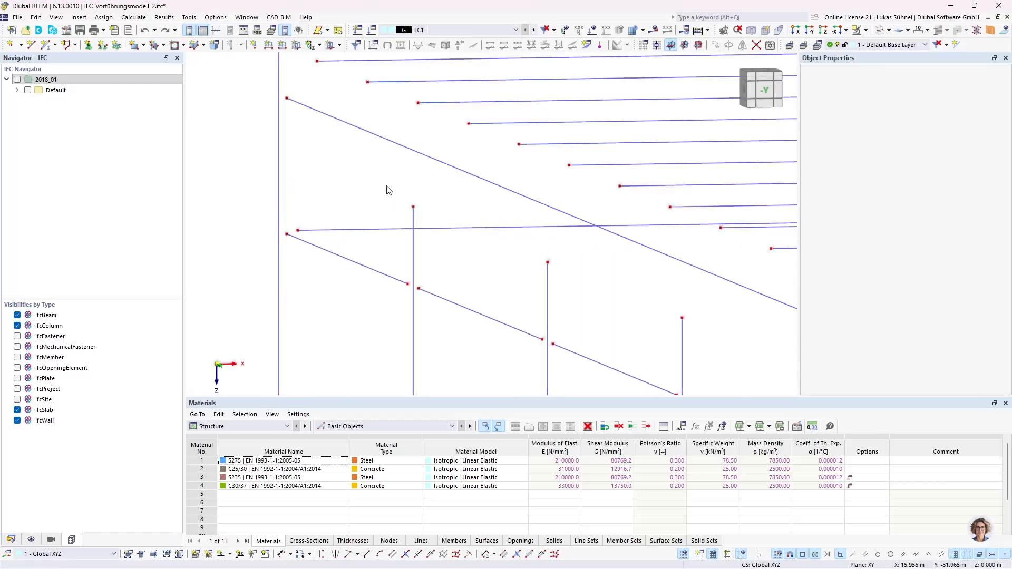
{"action": "scroll", "coordinate": [232, 261], "scroll_direction": "down", "scroll_amount": 3}
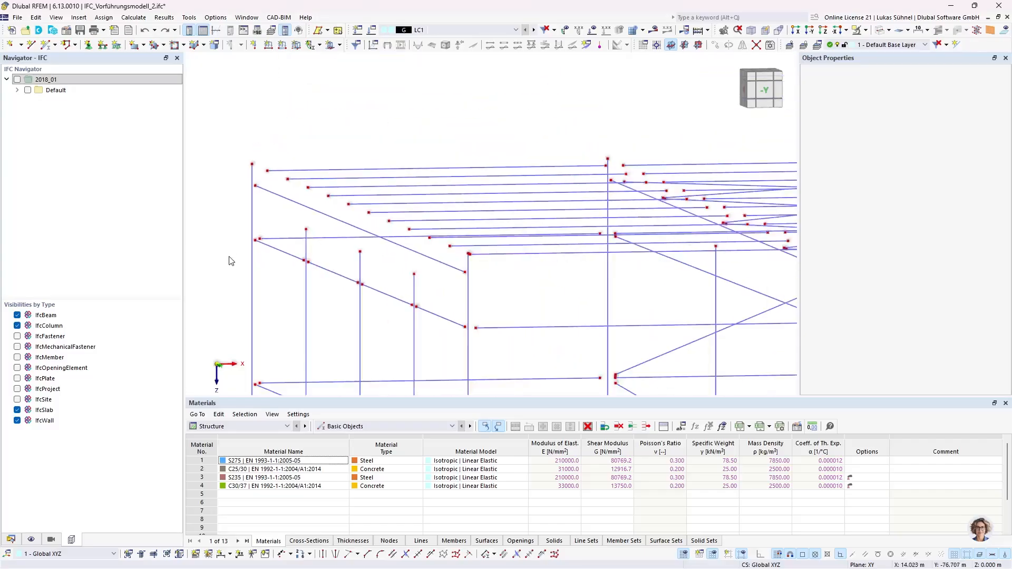
{"action": "scroll", "coordinate": [229, 265], "scroll_direction": "down", "scroll_amount": 5}
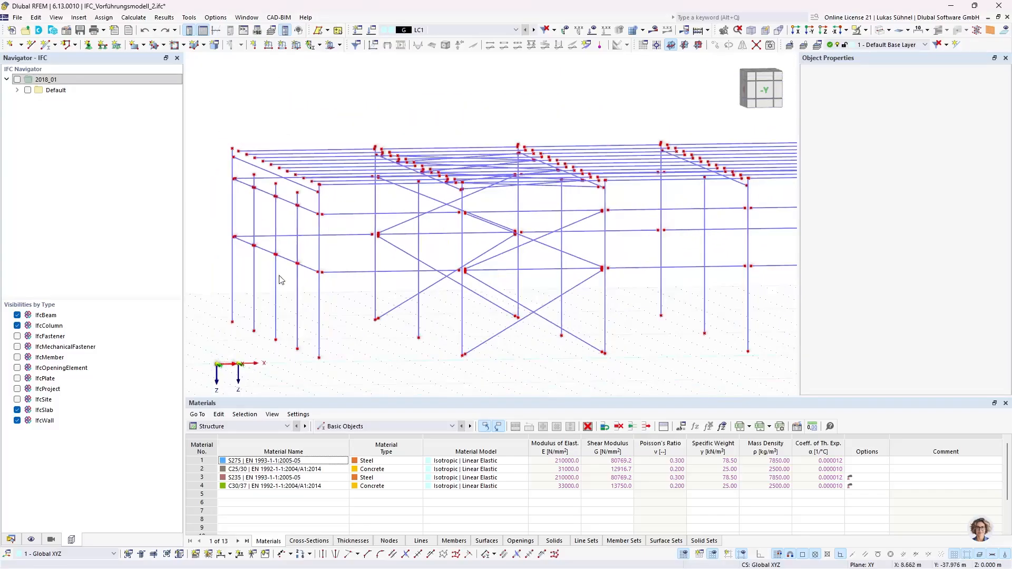
{"action": "middle_click_drag", "start_coordinate": [280, 275], "coordinate": [293, 294]}
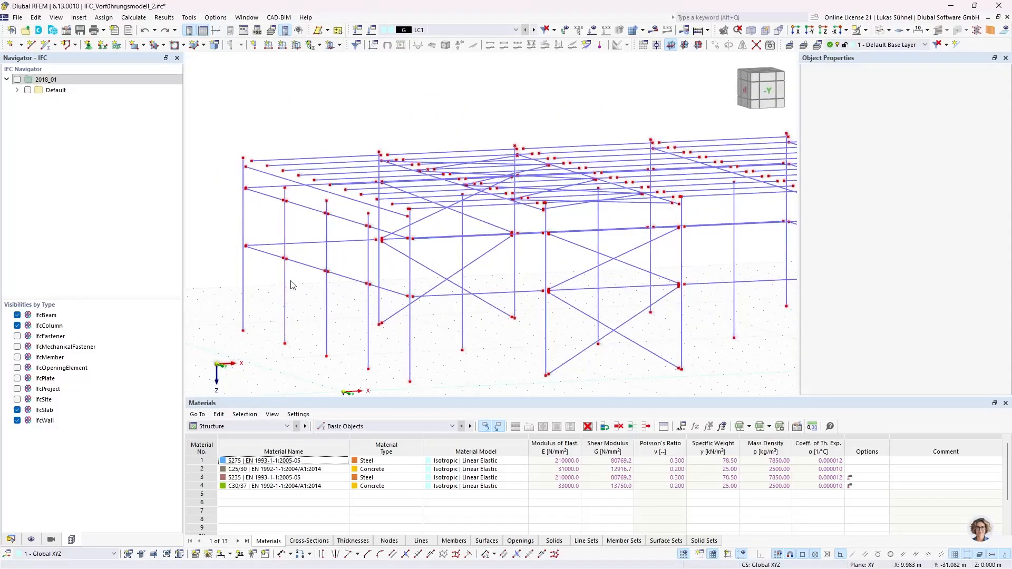
- In the Data navigator, expand Types for Nodes and Types for Lines, collapse Basic Objects, and select Nodal Links
{"action": "left_click", "coordinate": [10, 540]}
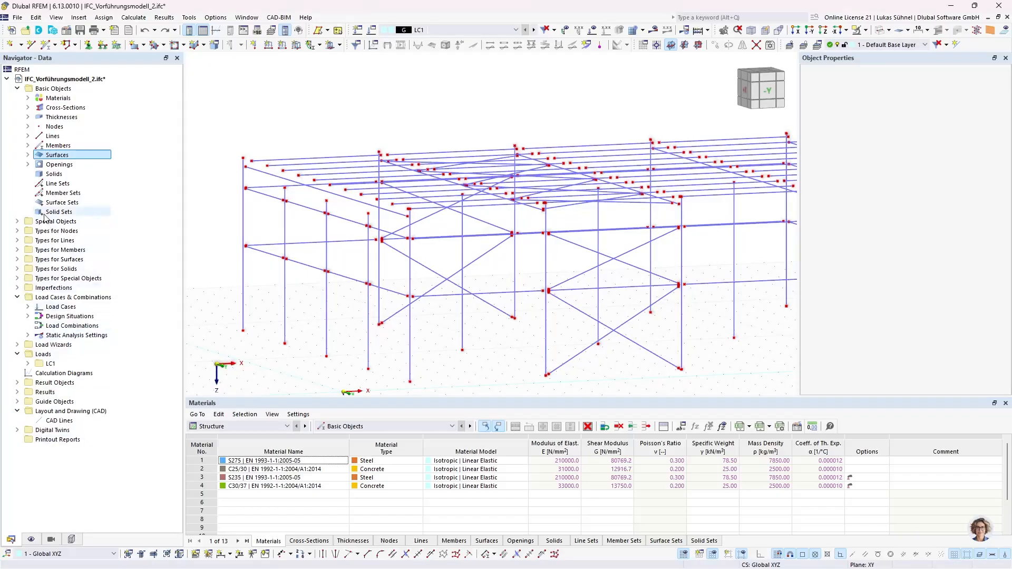
{"action": "left_click", "coordinate": [18, 231]}
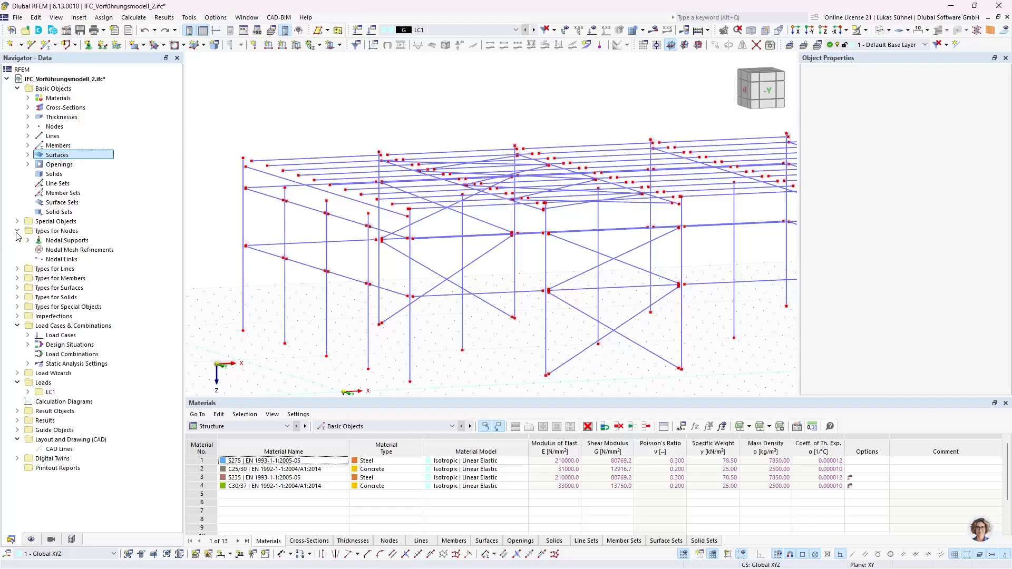
{"action": "left_click", "coordinate": [17, 269]}
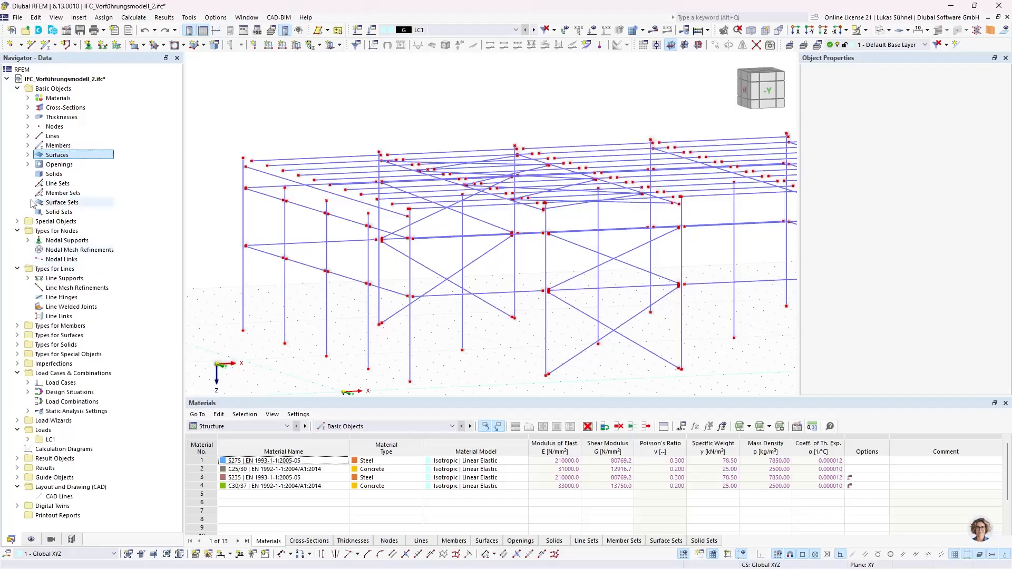
{"action": "left_click", "coordinate": [17, 89]}
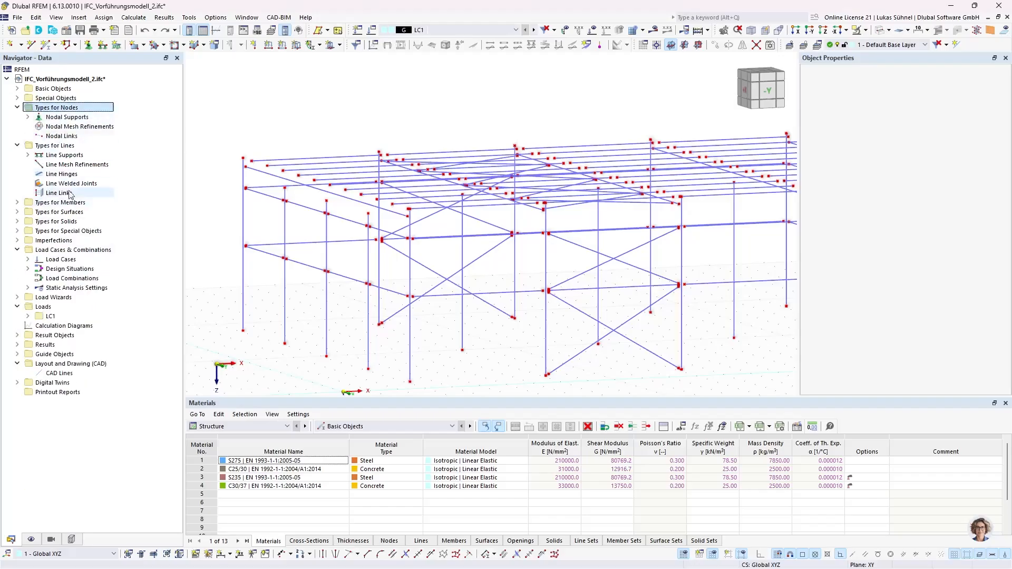
{"action": "left_click", "coordinate": [57, 146]}
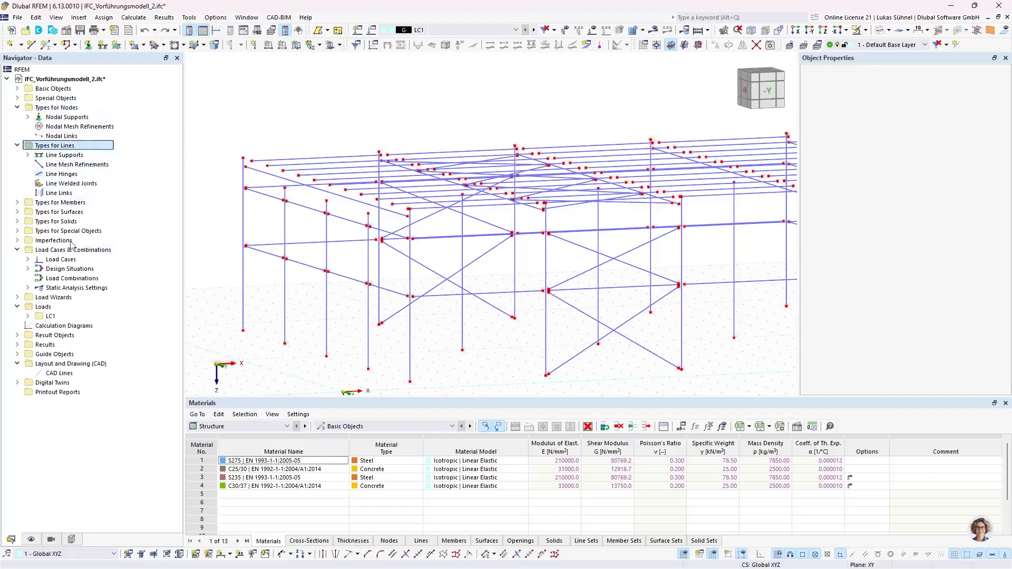
{"action": "left_click", "coordinate": [59, 136]}
{"action": "left_click", "coordinate": [59, 193]}
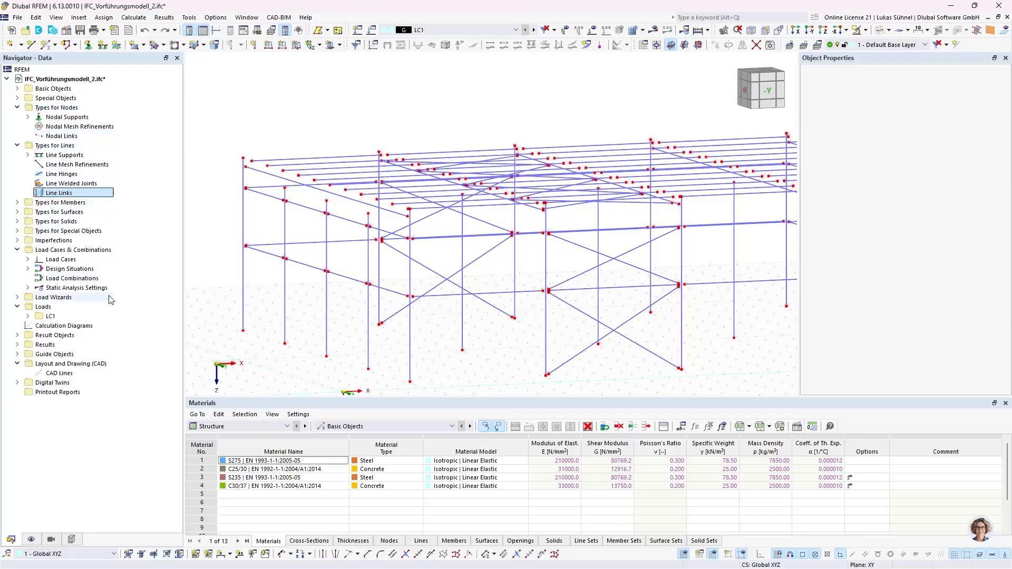
{"action": "left_click", "coordinate": [64, 136]}
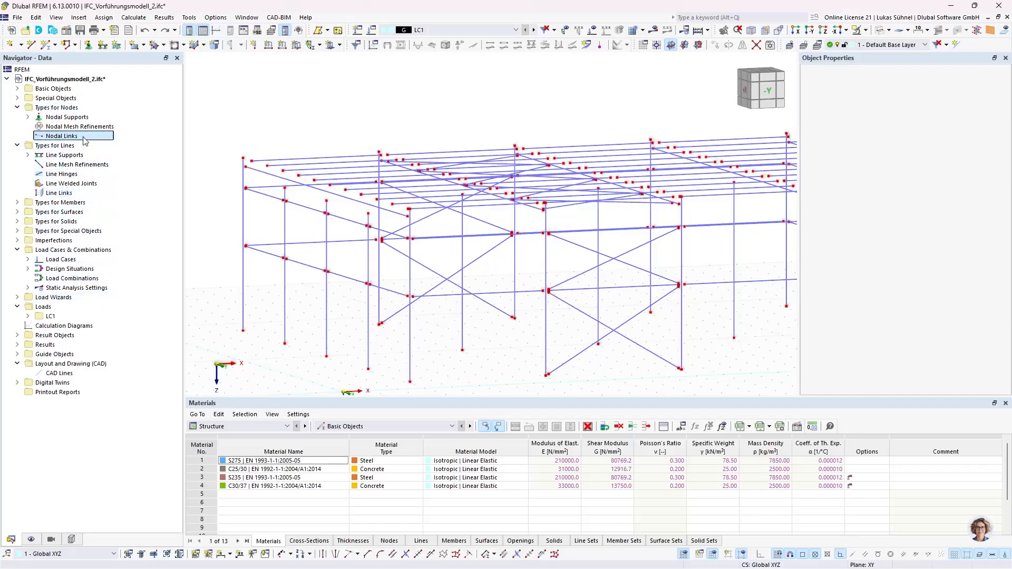
- Create a new Closest objects nodal link allowing linking to Members only, with 1.000 m search radius
{"action": "double_click", "coordinate": [92, 140]}
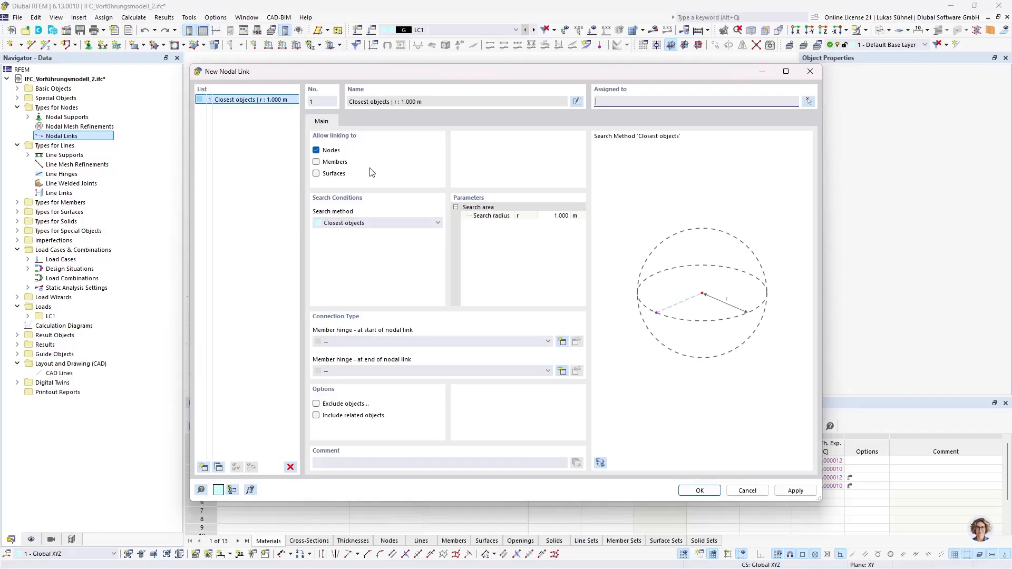
{"action": "left_click", "coordinate": [325, 154]}
{"action": "left_click", "coordinate": [329, 163]}
{"action": "left_click", "coordinate": [560, 216]}
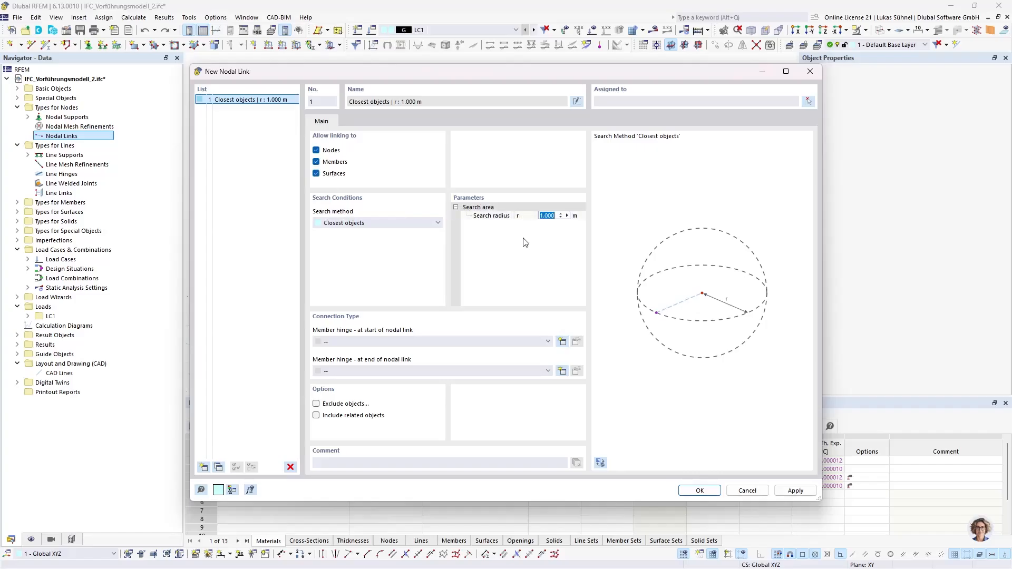
{"action": "left_click", "coordinate": [330, 175]}
- Pick node 233 at the rafter end in the 3D view as the link's assigned node
{"action": "left_click", "coordinate": [809, 101]}
{"action": "middle_click_drag", "start_coordinate": [266, 219], "coordinate": [323, 239]}
{"action": "scroll", "coordinate": [312, 231], "scroll_direction": "down", "scroll_amount": 4}
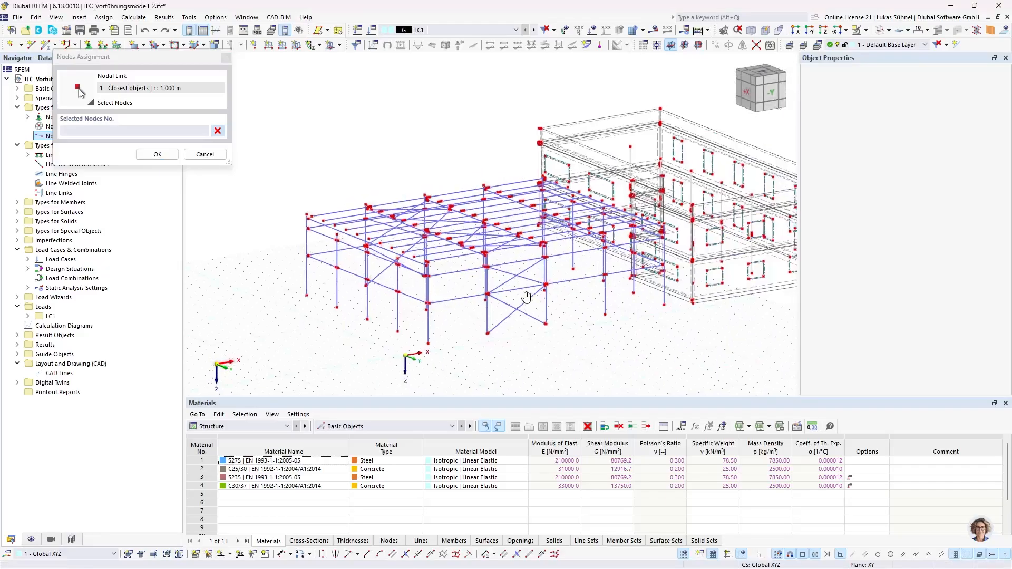
{"action": "middle_click_drag", "start_coordinate": [526, 298], "coordinate": [554, 292], "text": "ctrl"}
{"action": "scroll", "coordinate": [313, 237], "scroll_direction": "up", "scroll_amount": 8}
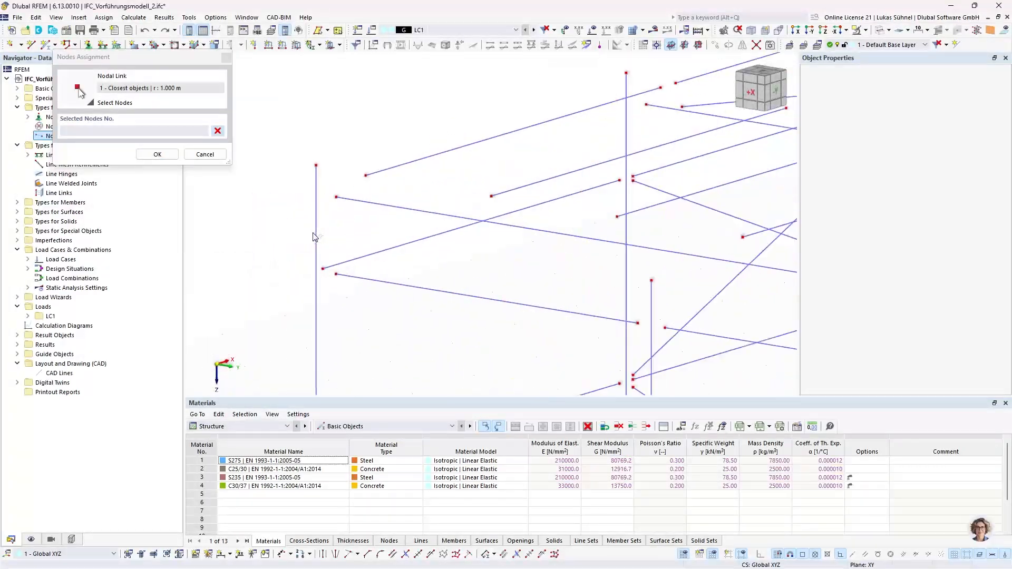
{"action": "scroll", "coordinate": [324, 254], "scroll_direction": "up", "scroll_amount": 3}
{"action": "scroll", "coordinate": [364, 179], "scroll_direction": "down", "scroll_amount": 5}
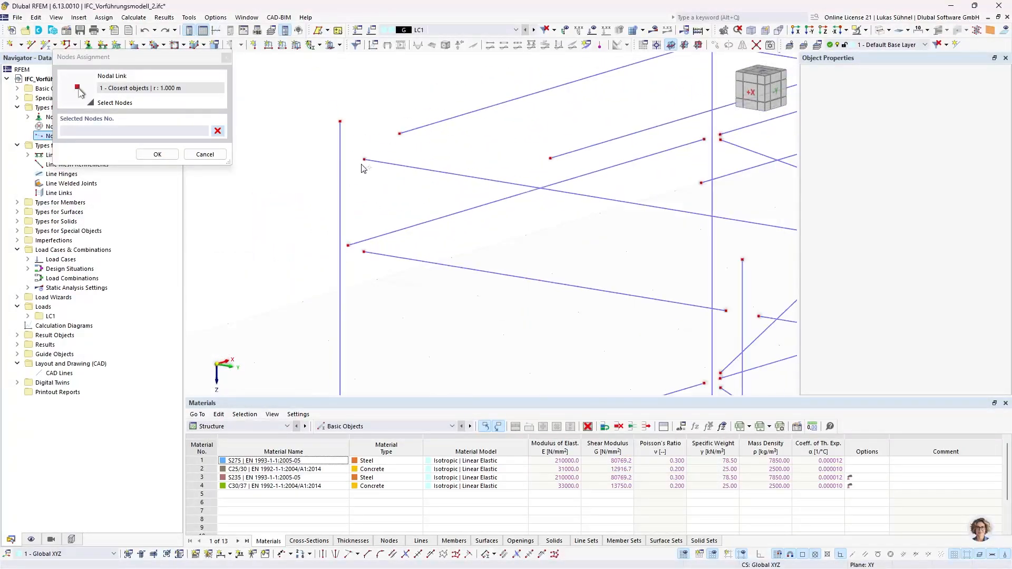
{"action": "middle_click_drag", "start_coordinate": [361, 203], "coordinate": [326, 217], "text": "ctrl"}
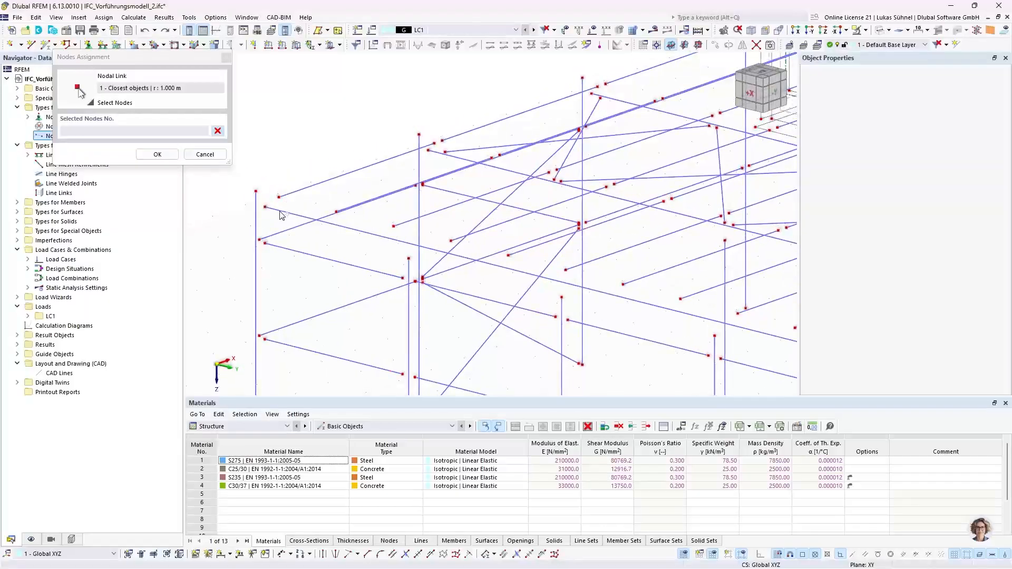
{"action": "left_click", "coordinate": [265, 207]}
{"action": "left_click", "coordinate": [157, 154]}
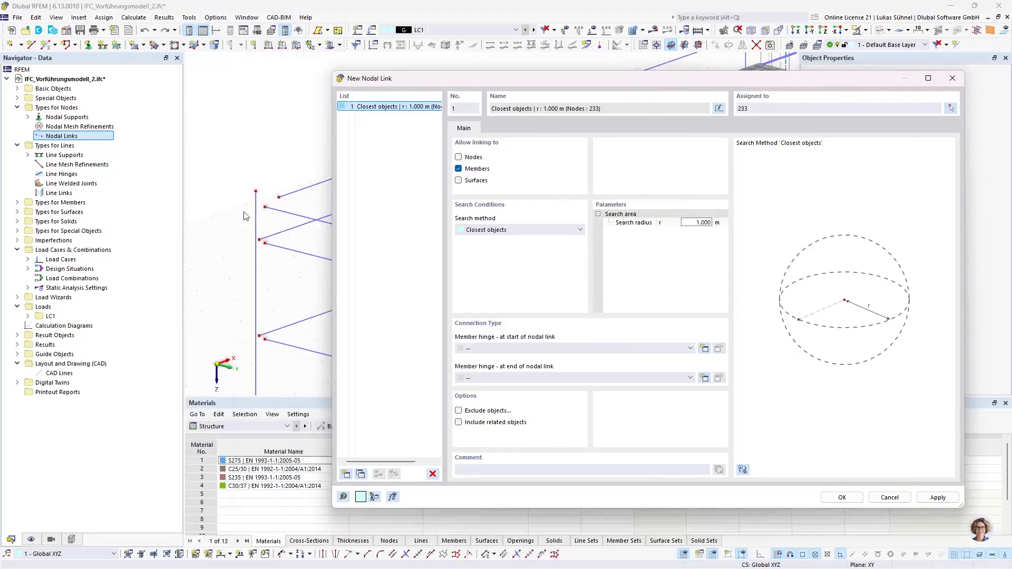
- Keep the 1.000 m search radius, create nodal link 1, and check it in solid then wireframe view
{"action": "left_click", "coordinate": [697, 222]}
{"action": "left_click", "coordinate": [844, 499]}
{"action": "scroll", "coordinate": [366, 232], "scroll_direction": "up", "scroll_amount": 5}
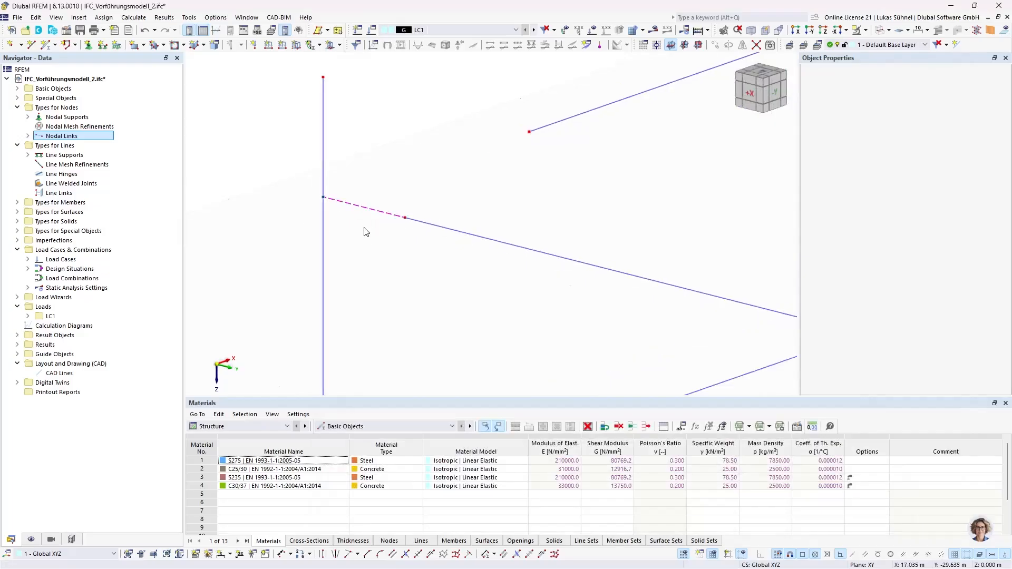
{"action": "scroll", "coordinate": [338, 230], "scroll_direction": "up", "scroll_amount": 1}
{"action": "scroll", "coordinate": [354, 226], "scroll_direction": "down", "scroll_amount": 3}
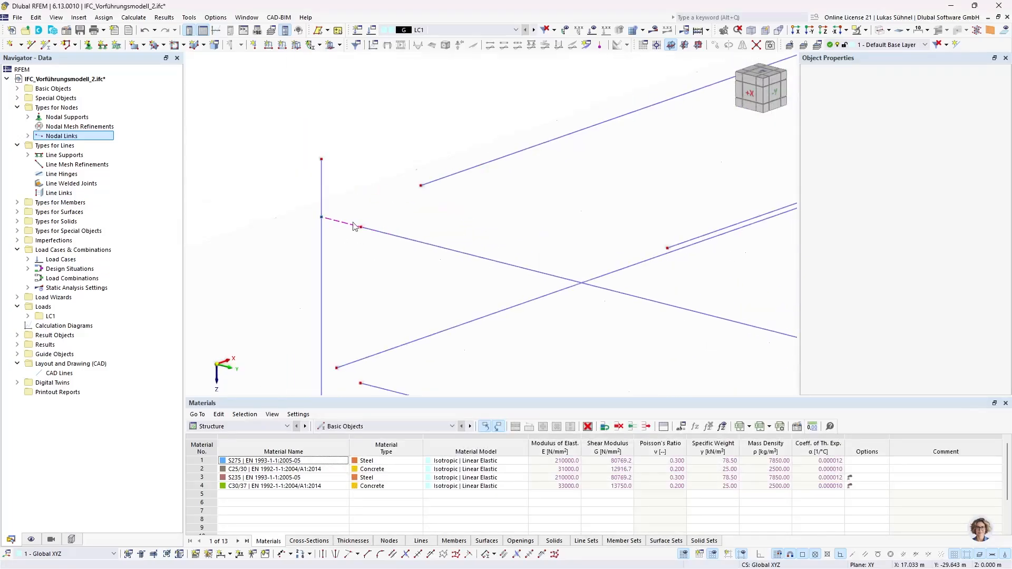
{"action": "left_click", "coordinate": [880, 33]}
{"action": "left_click", "coordinate": [880, 34]}
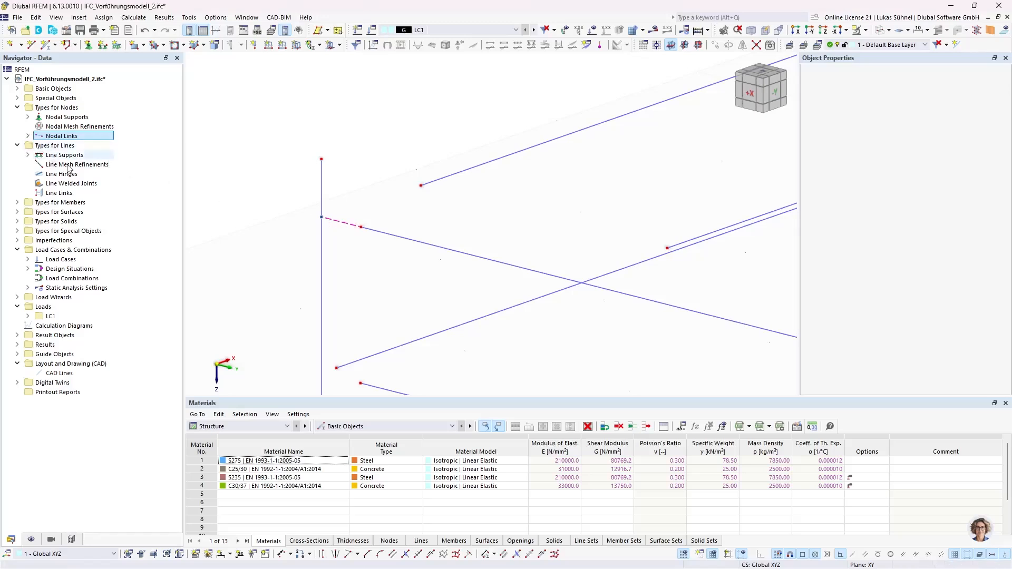
- Under Basic Objects > Members, find and select the generated member 129 - Rigid
{"action": "left_click", "coordinate": [17, 88]}
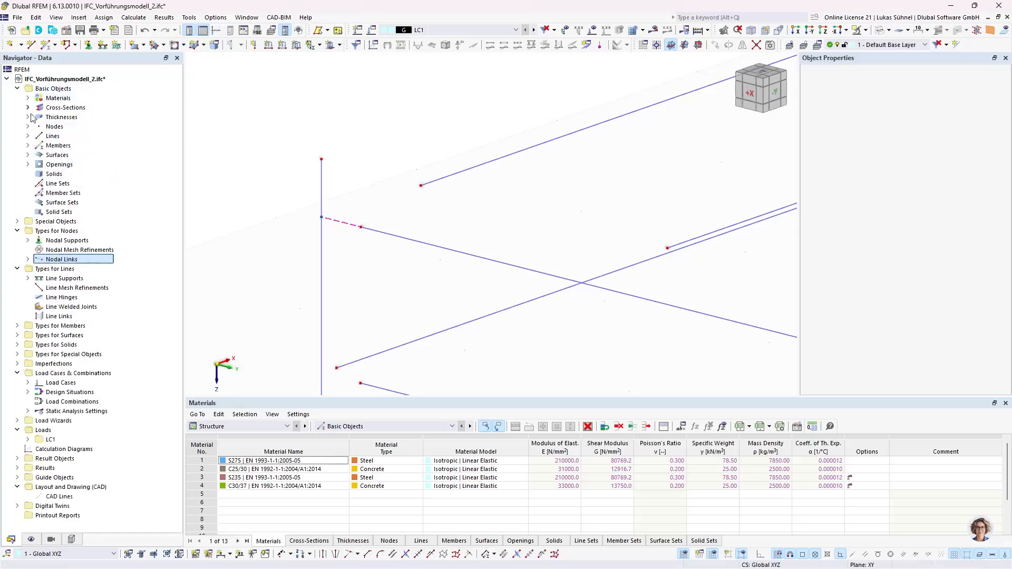
{"action": "left_click", "coordinate": [27, 147]}
{"action": "scroll", "coordinate": [112, 263], "scroll_direction": "down", "scroll_amount": 20}
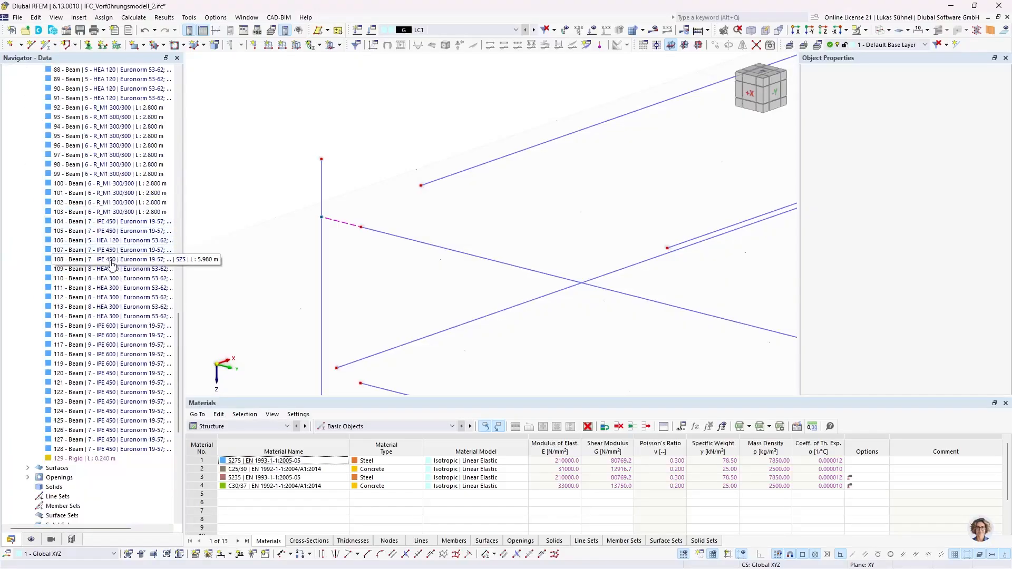
{"action": "scroll", "coordinate": [112, 264], "scroll_direction": "down", "scroll_amount": 5}
{"action": "left_click", "coordinate": [85, 316]}
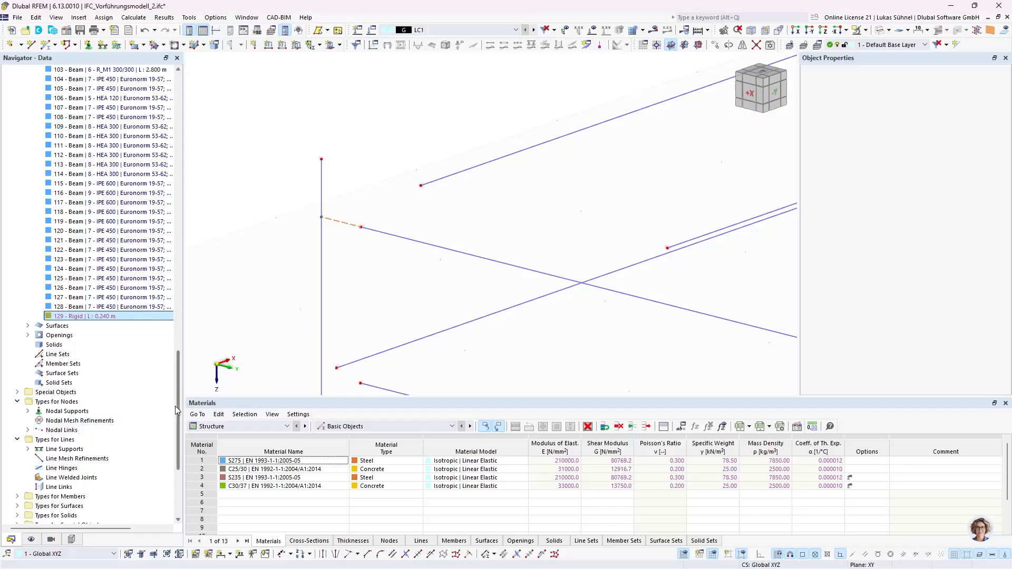
{"action": "left_click_drag", "start_coordinate": [179, 405], "coordinate": [165, 127]}
- Collapse Members, expand Nodal Links and select nodal link 1
{"action": "left_click", "coordinate": [27, 145]}
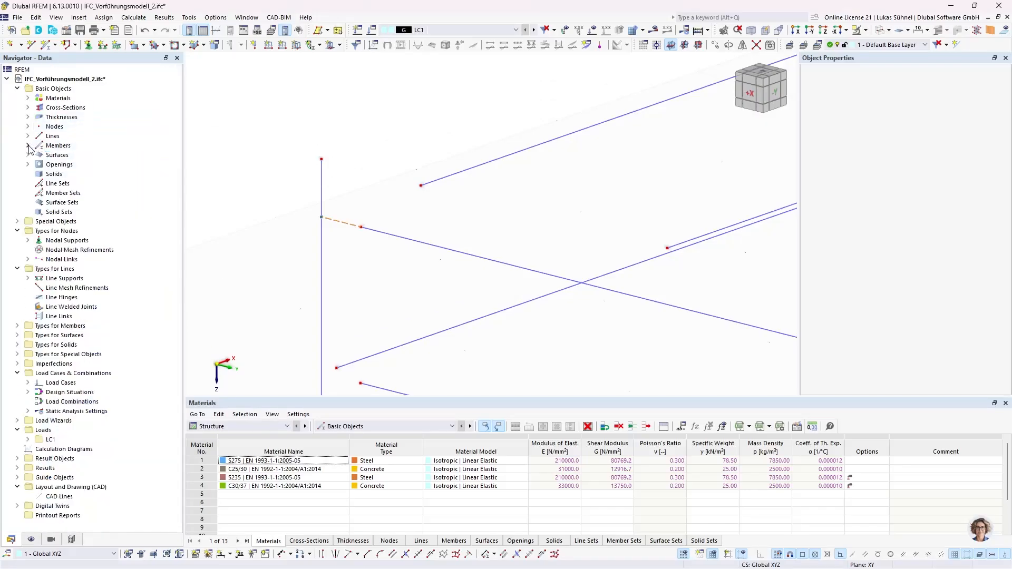
{"action": "left_click", "coordinate": [28, 260]}
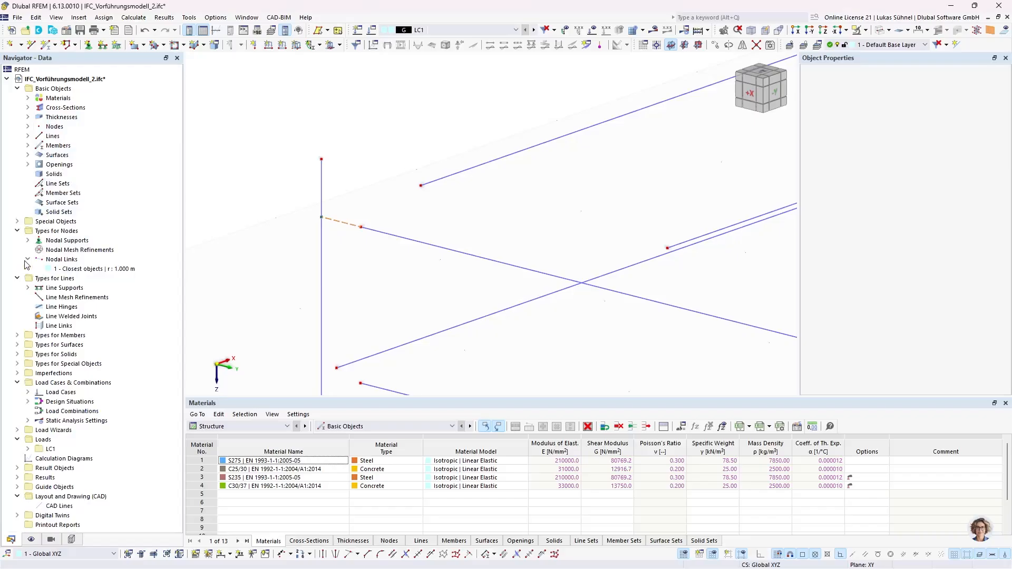
{"action": "left_click", "coordinate": [90, 272]}
- Reopen nodal link 1 and window-select additional nodes, including the two near the right support
{"action": "double_click", "coordinate": [91, 270]}
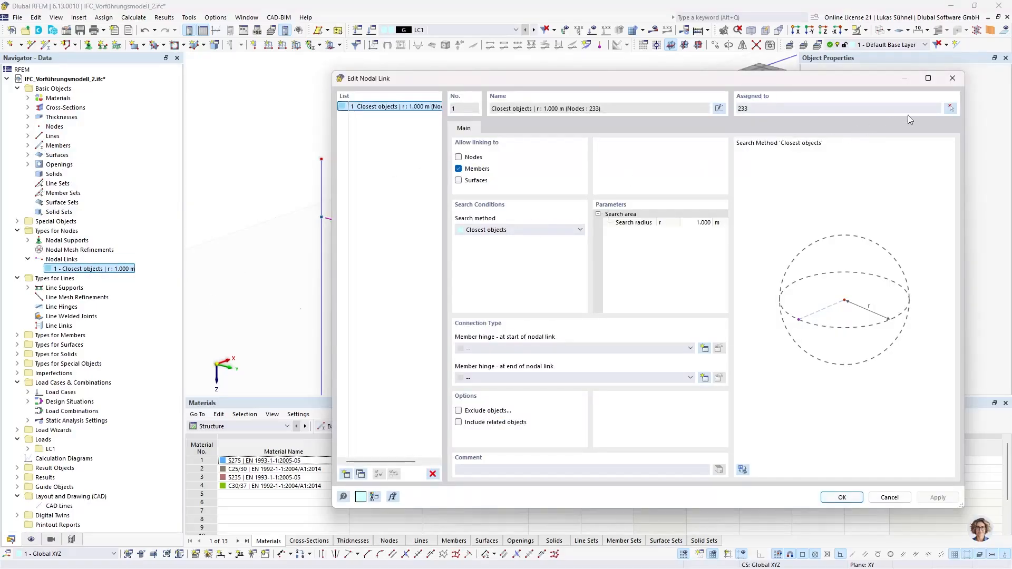
{"action": "left_click", "coordinate": [951, 108]}
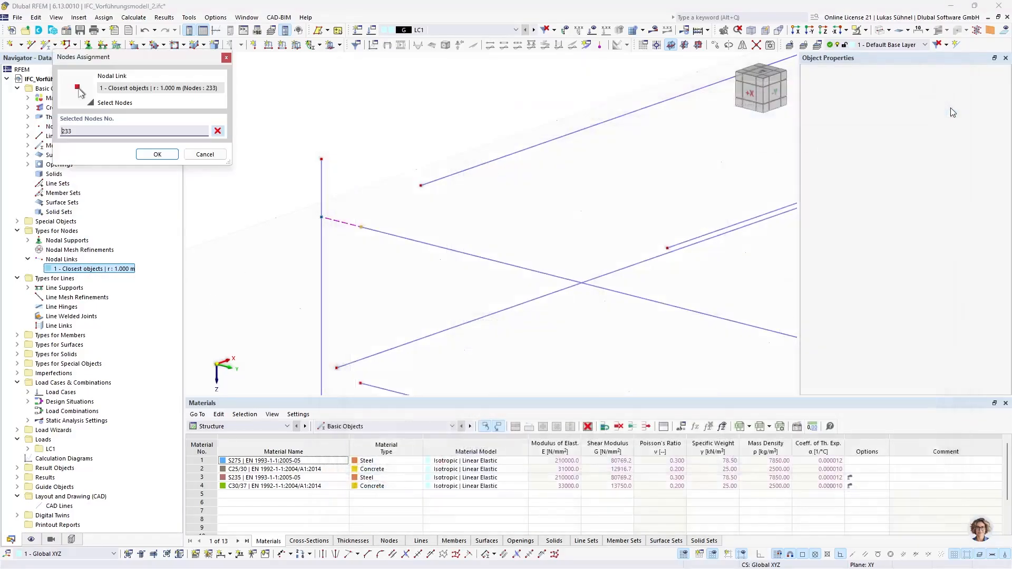
{"action": "scroll", "coordinate": [351, 202], "scroll_direction": "down", "scroll_amount": 10}
{"action": "middle_click_drag", "start_coordinate": [612, 246], "coordinate": [504, 203], "text": "ctrl"}
{"action": "left_click_drag", "start_coordinate": [253, 124], "coordinate": [625, 238]}
{"action": "scroll", "coordinate": [373, 245], "scroll_direction": "up", "scroll_amount": 6}
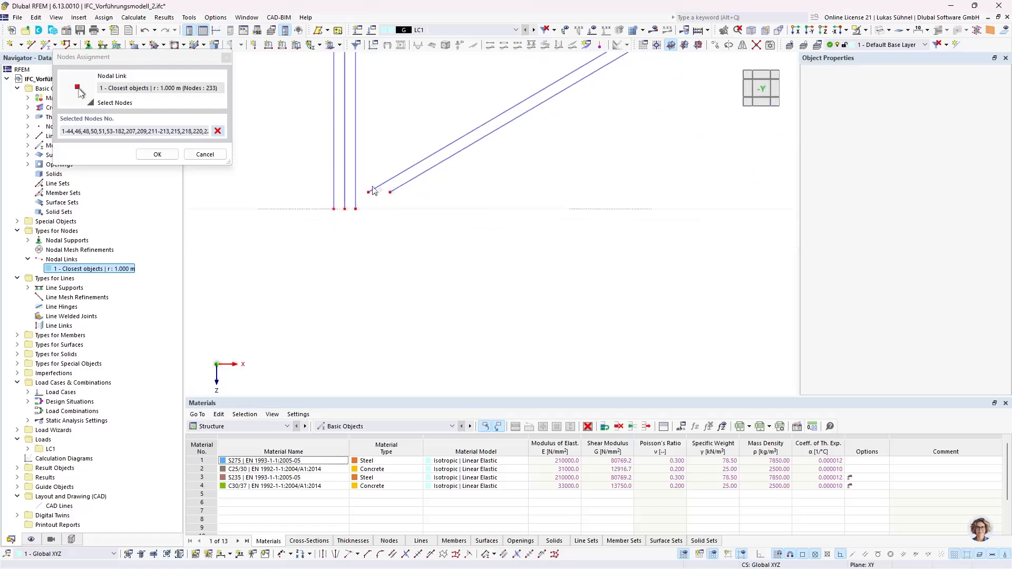
{"action": "left_click_drag", "start_coordinate": [355, 167], "coordinate": [402, 196]}
{"action": "scroll", "coordinate": [459, 208], "scroll_direction": "down", "scroll_amount": 5}
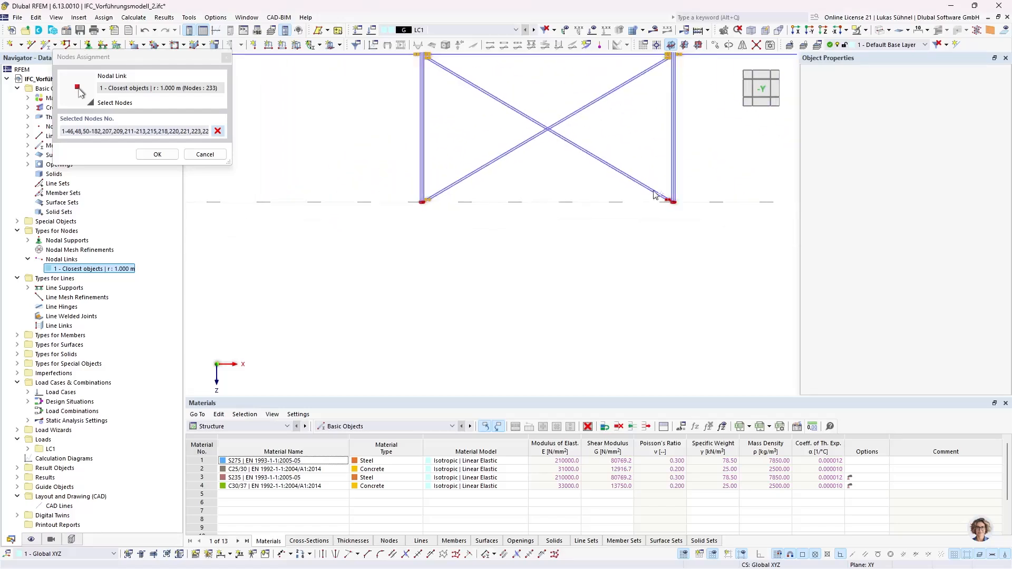
{"action": "scroll", "coordinate": [659, 193], "scroll_direction": "up", "scroll_amount": 6}
{"action": "left_click_drag", "start_coordinate": [645, 181], "coordinate": [692, 227]}
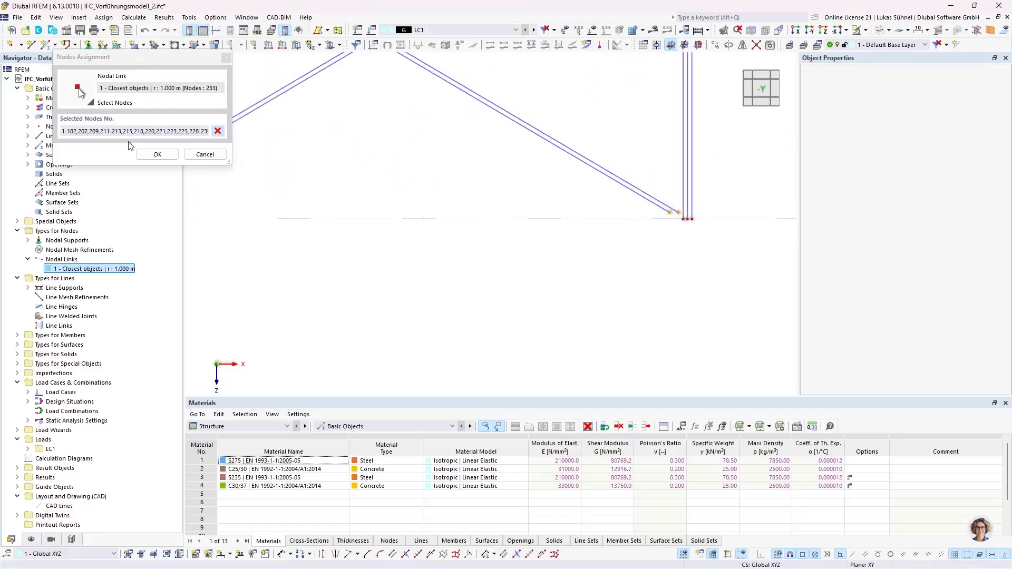
{"action": "left_click", "coordinate": [157, 155]}
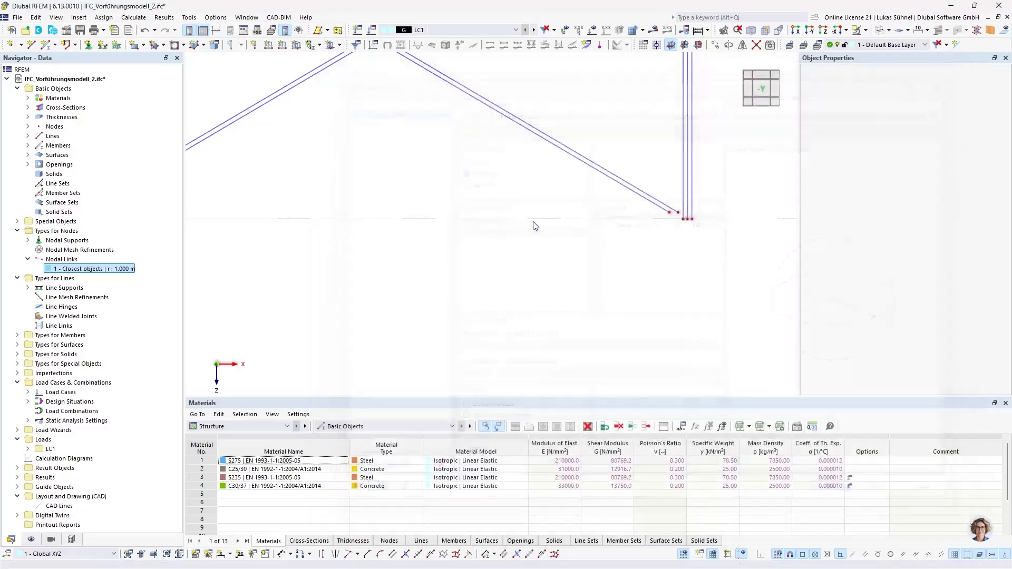
{"action": "scroll", "coordinate": [562, 240], "scroll_direction": "down", "scroll_amount": 8}
{"action": "mouse_move", "coordinate": [443, 234]}
{"action": "middle_mouse_down", "text": "ctrl"}
{"action": "mouse_move", "coordinate": [418, 225]}
{"action": "mouse_move", "coordinate": [436, 229]}
{"action": "middle_mouse_up", "text": "ctrl"}
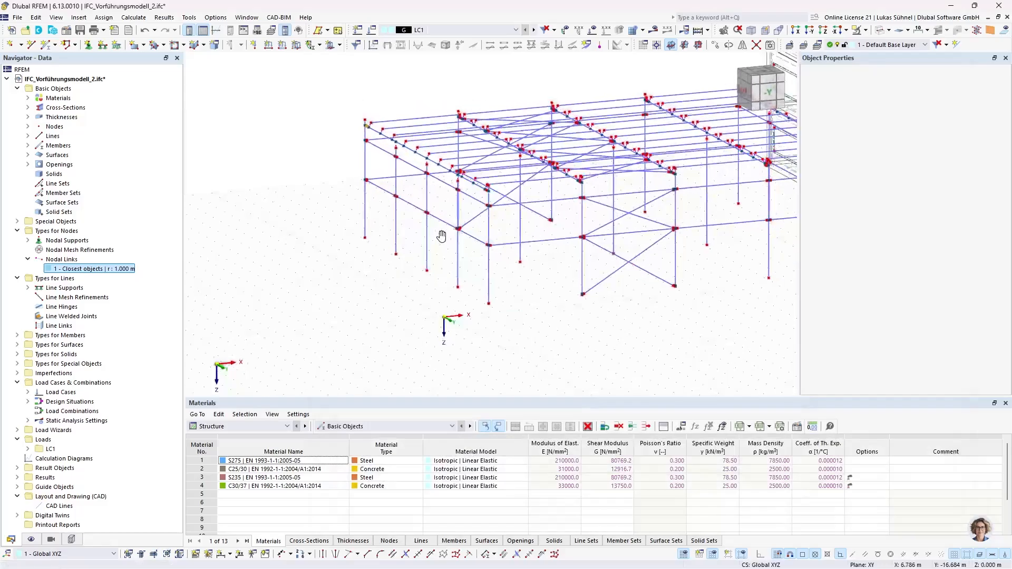
{"action": "scroll", "coordinate": [411, 151], "scroll_direction": "up", "scroll_amount": 5}
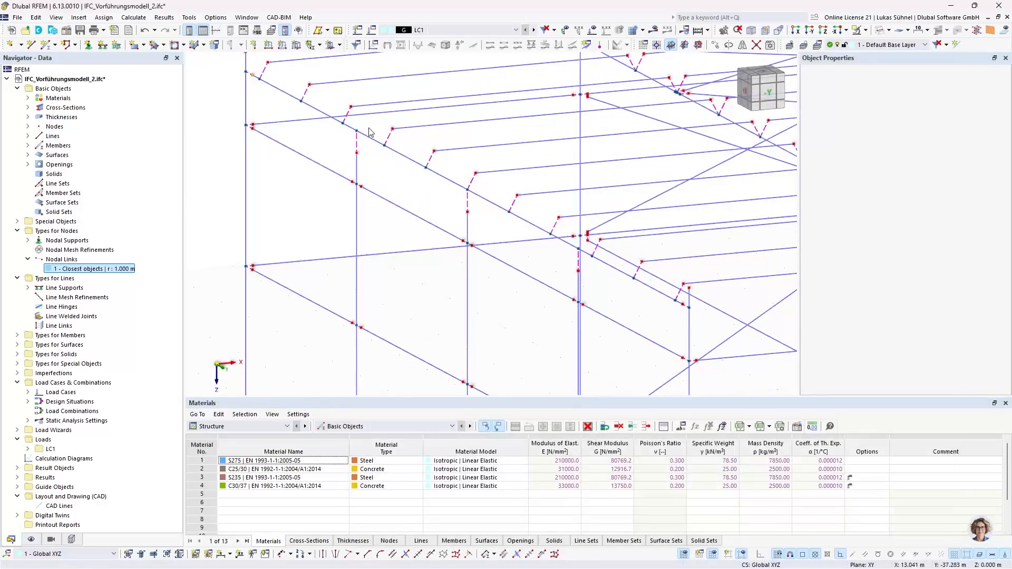
{"action": "scroll", "coordinate": [372, 131], "scroll_direction": "up", "scroll_amount": 3}
{"action": "middle_click_drag", "start_coordinate": [392, 162], "coordinate": [428, 240]}
{"action": "middle_click_drag", "start_coordinate": [311, 173], "coordinate": [529, 308]}
{"action": "scroll", "coordinate": [529, 308], "scroll_direction": "down", "scroll_amount": 2}
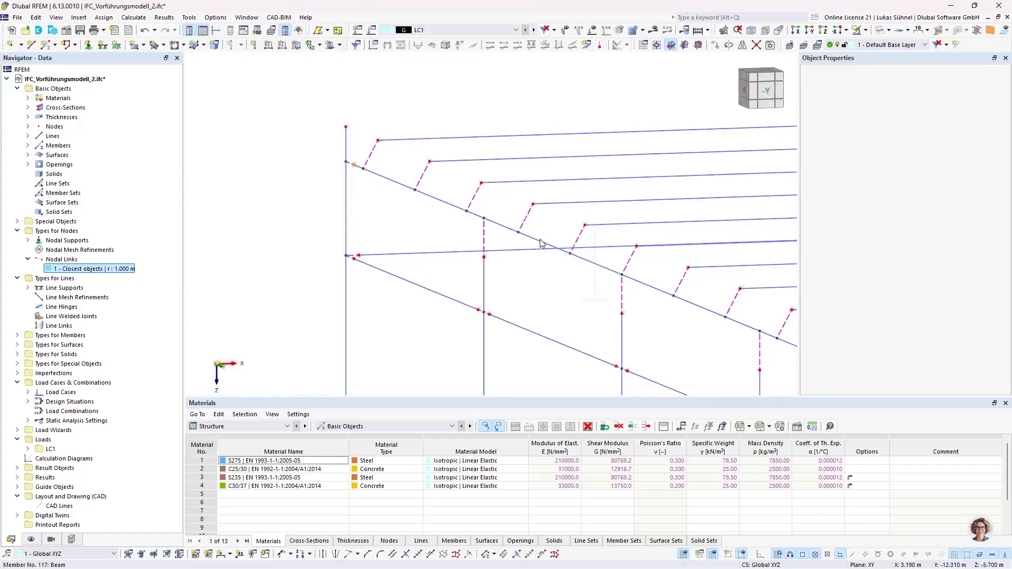
{"action": "middle_click_drag", "start_coordinate": [531, 223], "coordinate": [451, 195]}
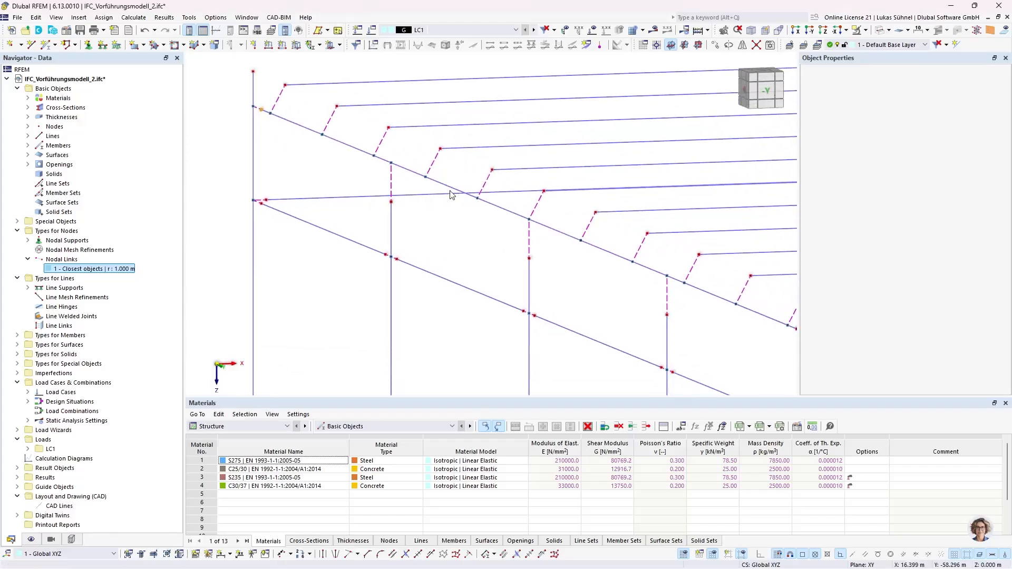
{"action": "scroll", "coordinate": [408, 264], "scroll_direction": "up", "scroll_amount": 5}
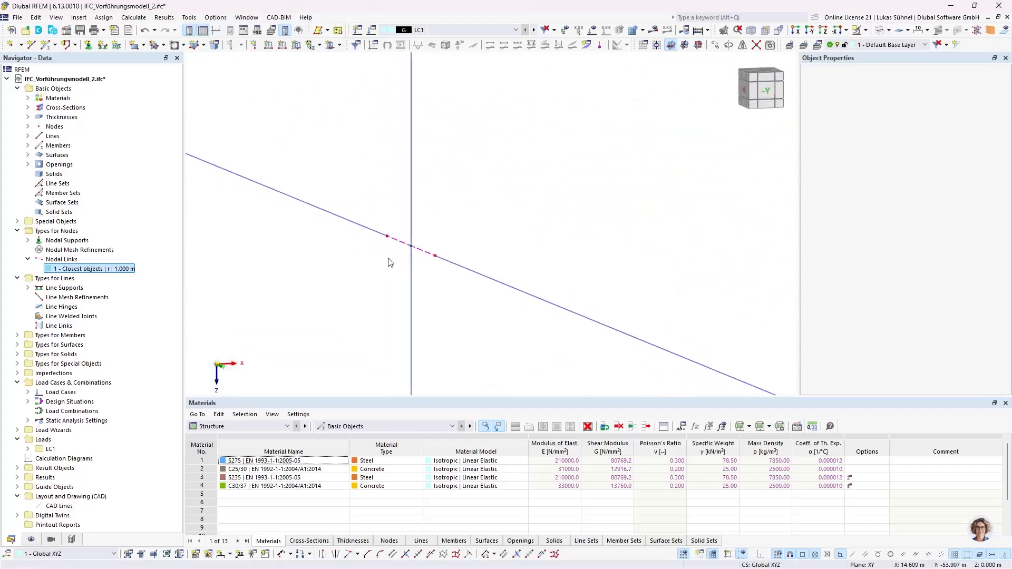
{"action": "scroll", "coordinate": [408, 264], "scroll_direction": "down", "scroll_amount": 3}
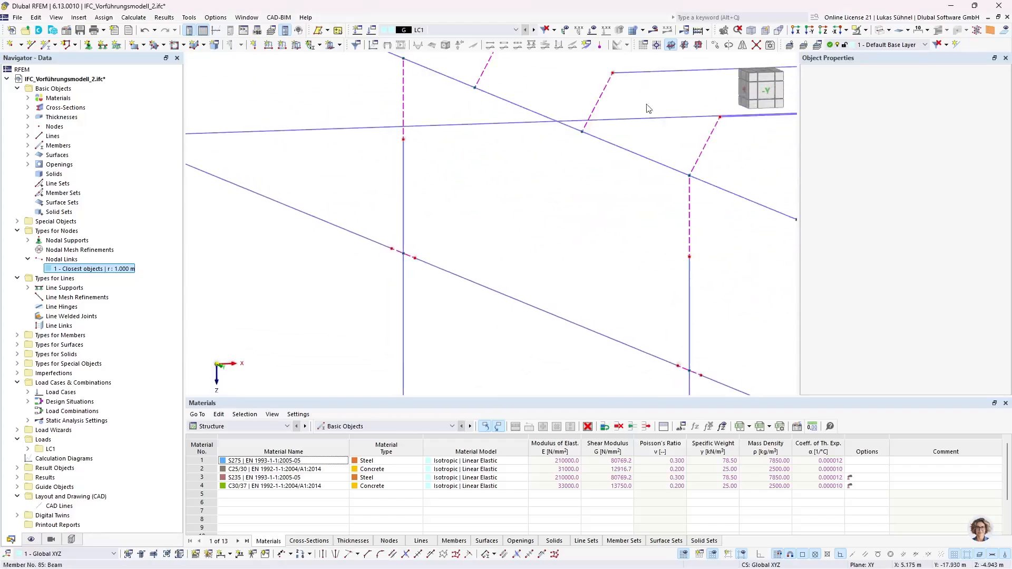
{"action": "left_click", "coordinate": [880, 31]}
{"action": "scroll", "coordinate": [461, 226], "scroll_direction": "down", "scroll_amount": 4}
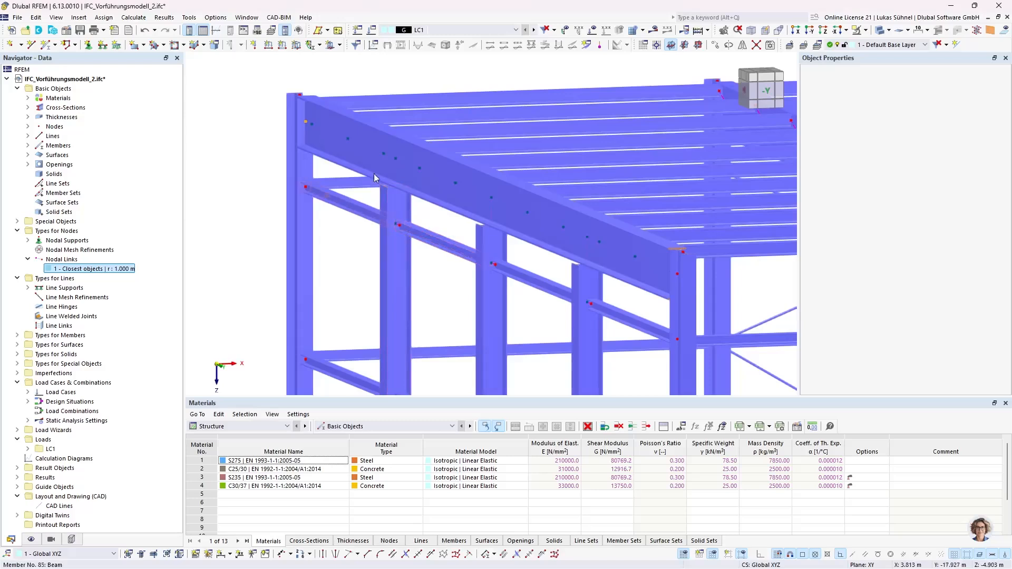
{"action": "middle_click_drag", "start_coordinate": [444, 272], "coordinate": [401, 181]}
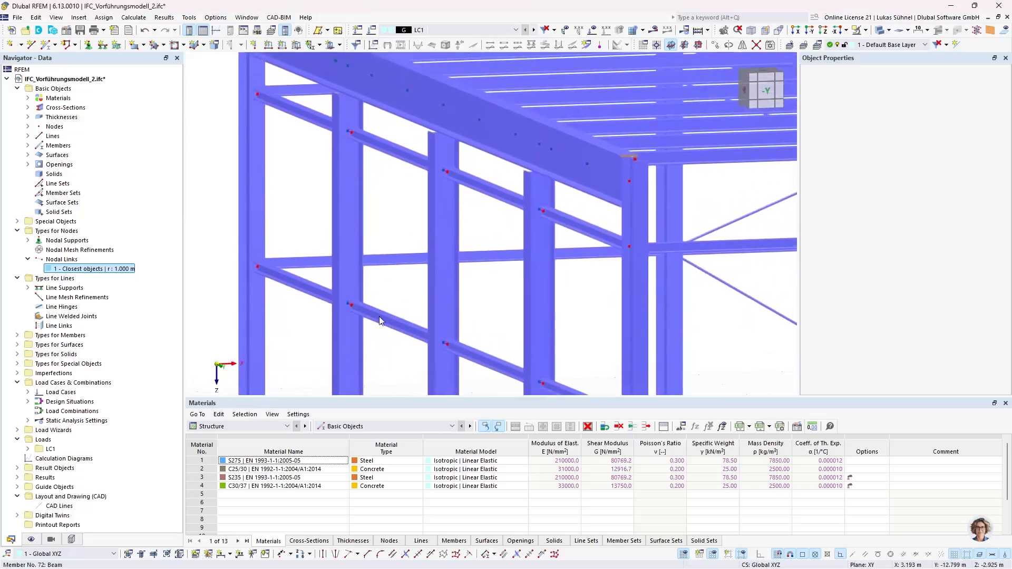
{"action": "middle_click_drag", "start_coordinate": [328, 137], "coordinate": [339, 277]}
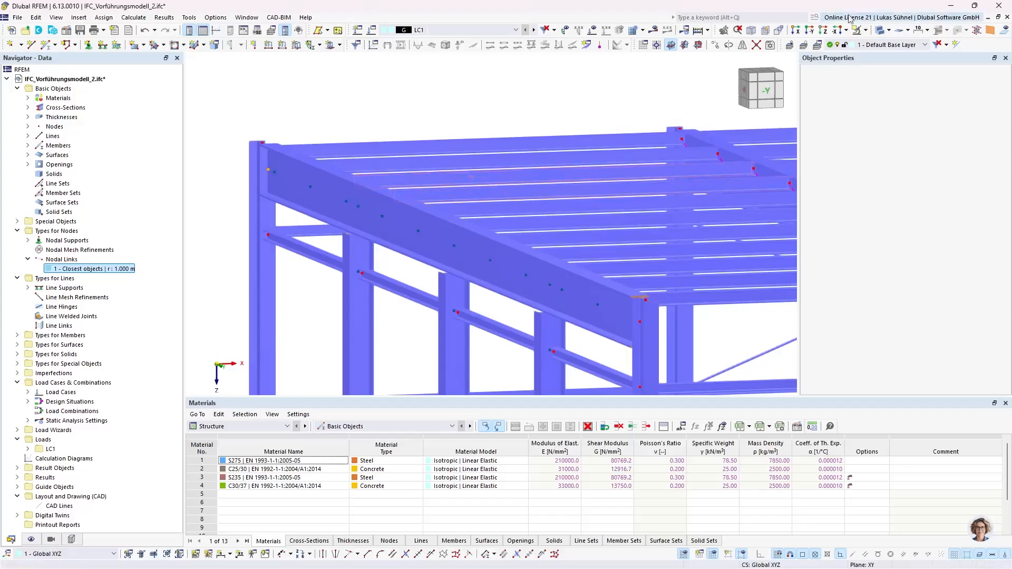
{"action": "left_click", "coordinate": [879, 34]}
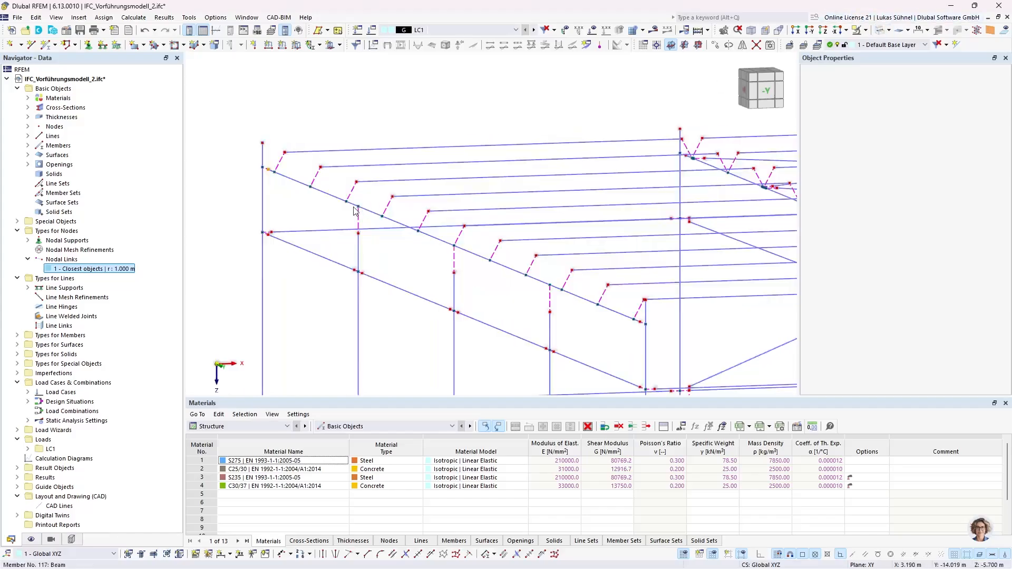
{"action": "scroll", "coordinate": [368, 285], "scroll_direction": "up", "scroll_amount": 3}
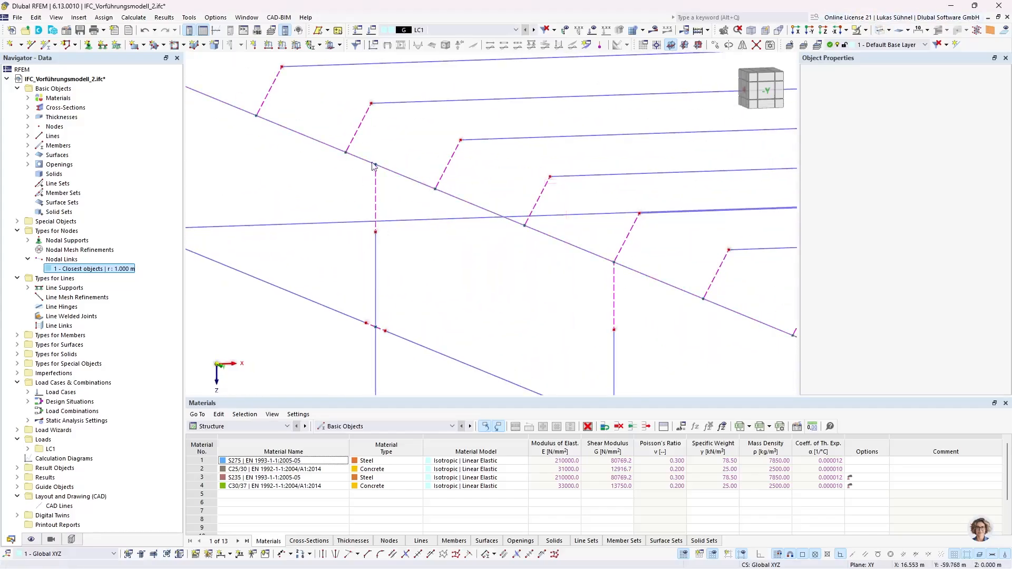
{"action": "scroll", "coordinate": [327, 141], "scroll_direction": "down", "scroll_amount": 2}
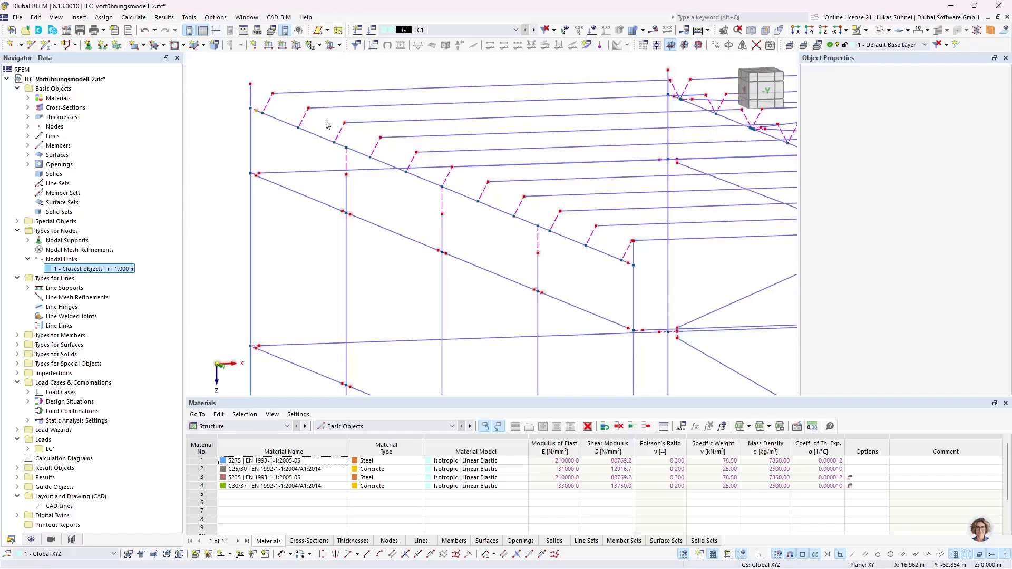
{"action": "scroll", "coordinate": [333, 123], "scroll_direction": "down", "scroll_amount": 2}
{"action": "scroll", "coordinate": [481, 249], "scroll_direction": "down", "scroll_amount": 2}
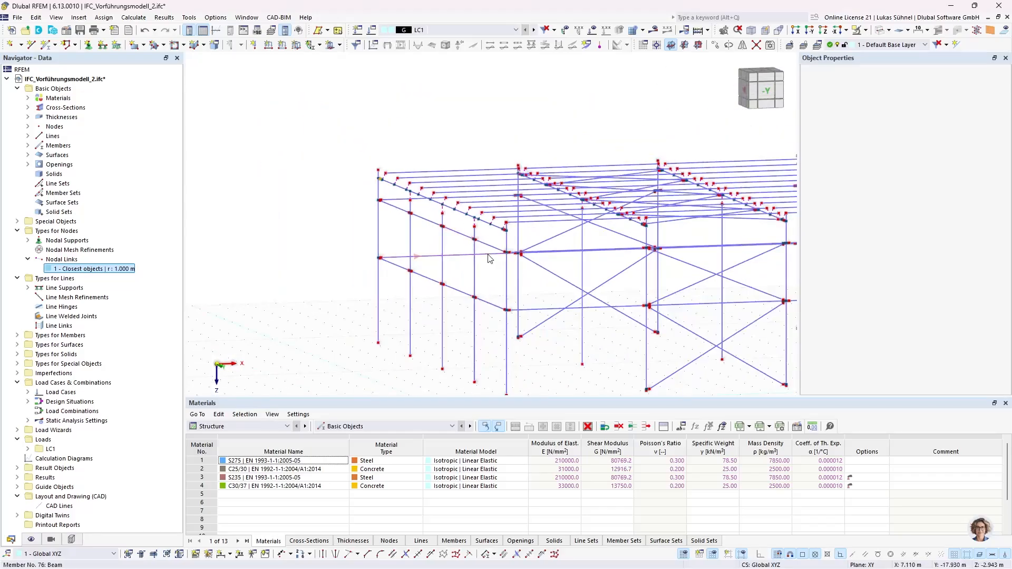
{"action": "middle_click_drag", "start_coordinate": [491, 258], "coordinate": [324, 220]}
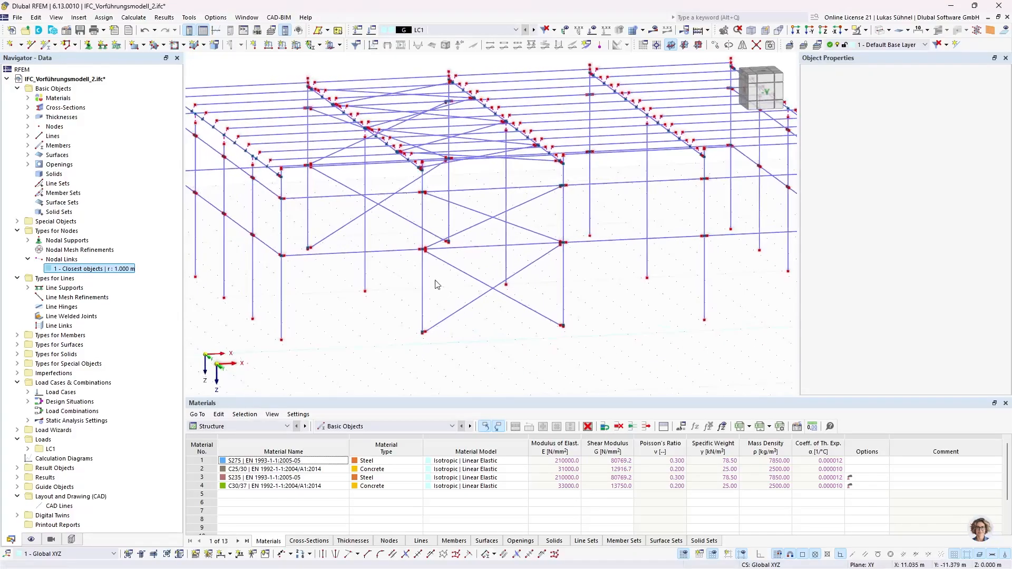
{"action": "scroll", "coordinate": [435, 285], "scroll_direction": "up", "scroll_amount": 5}
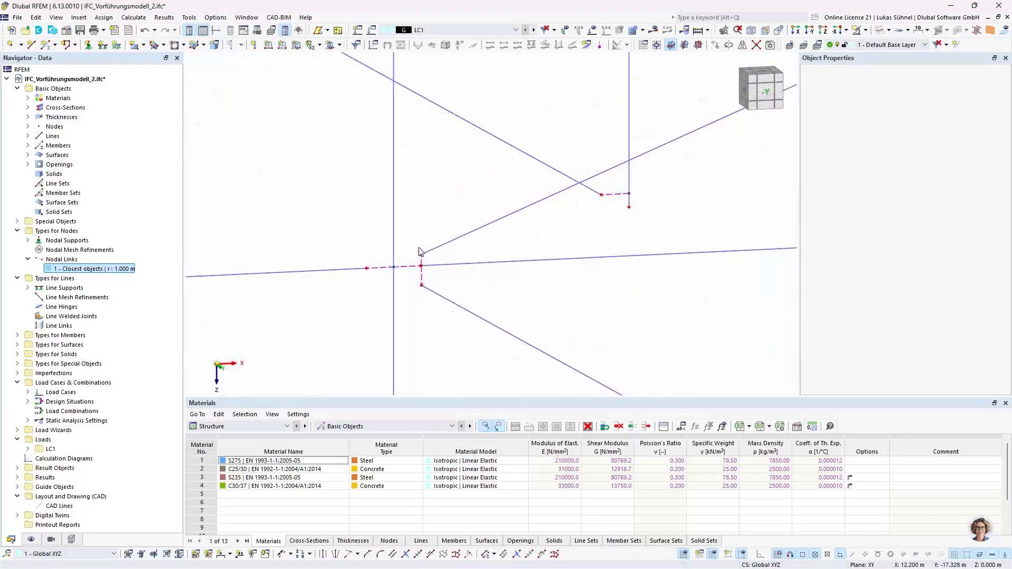
{"action": "scroll", "coordinate": [427, 261], "scroll_direction": "up", "scroll_amount": 2}
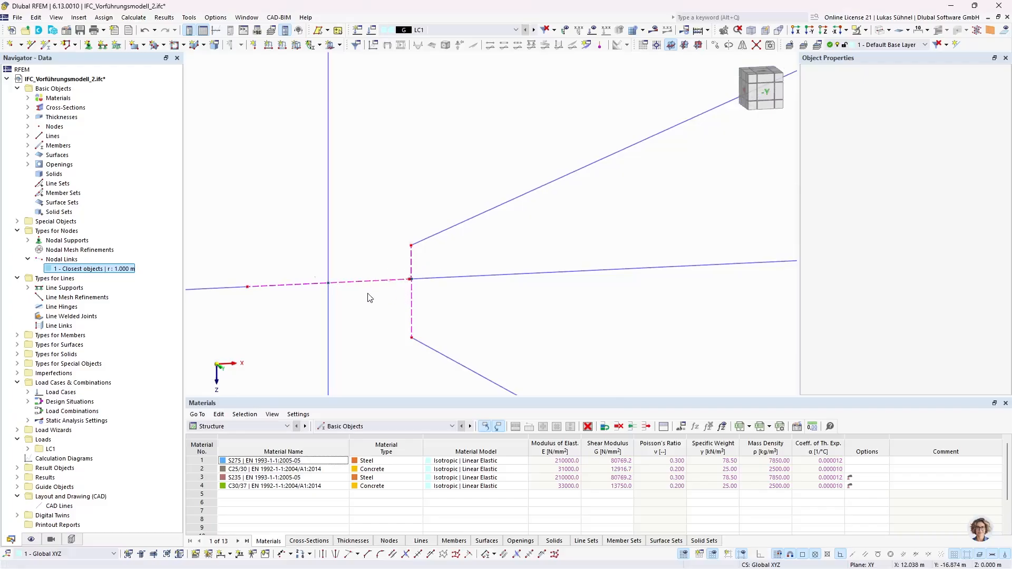
{"action": "scroll", "coordinate": [426, 253], "scroll_direction": "down", "scroll_amount": 3}
{"action": "scroll", "coordinate": [482, 217], "scroll_direction": "up", "scroll_amount": 5}
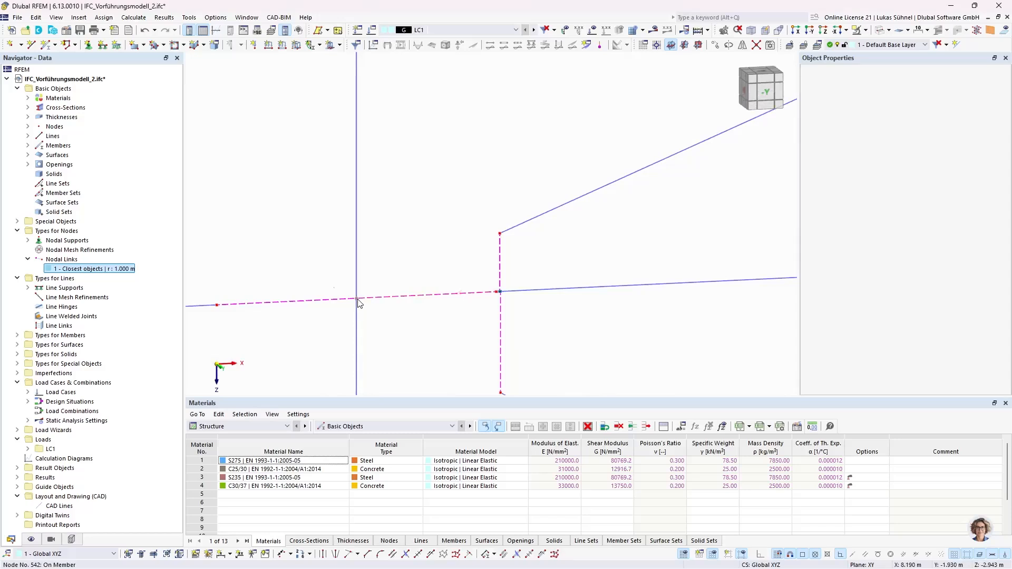
{"action": "scroll", "coordinate": [525, 286], "scroll_direction": "down", "scroll_amount": 2}
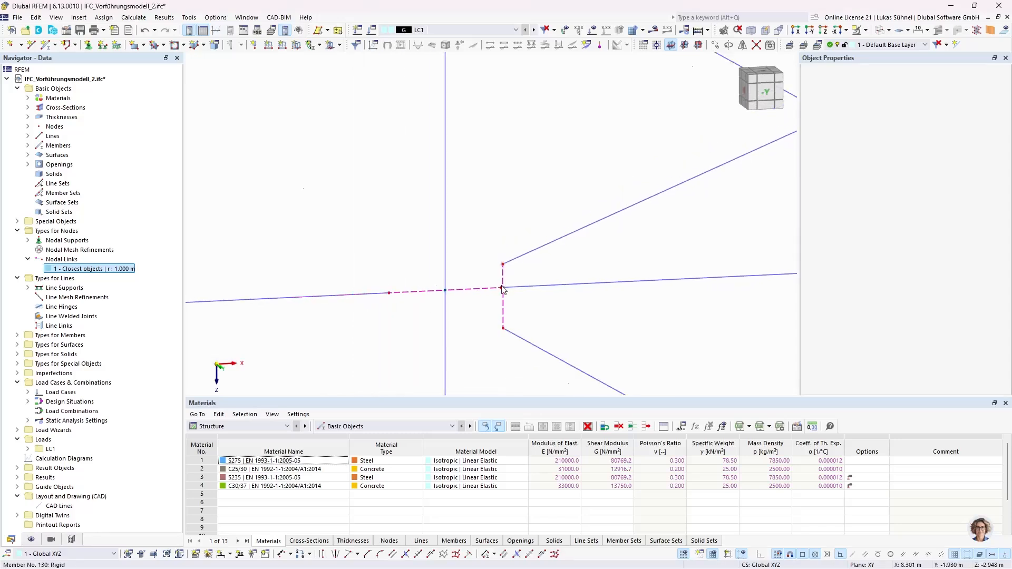
{"action": "middle_click_drag", "start_coordinate": [541, 276], "coordinate": [377, 250]}
{"action": "scroll", "coordinate": [377, 250], "scroll_direction": "down", "scroll_amount": 2}
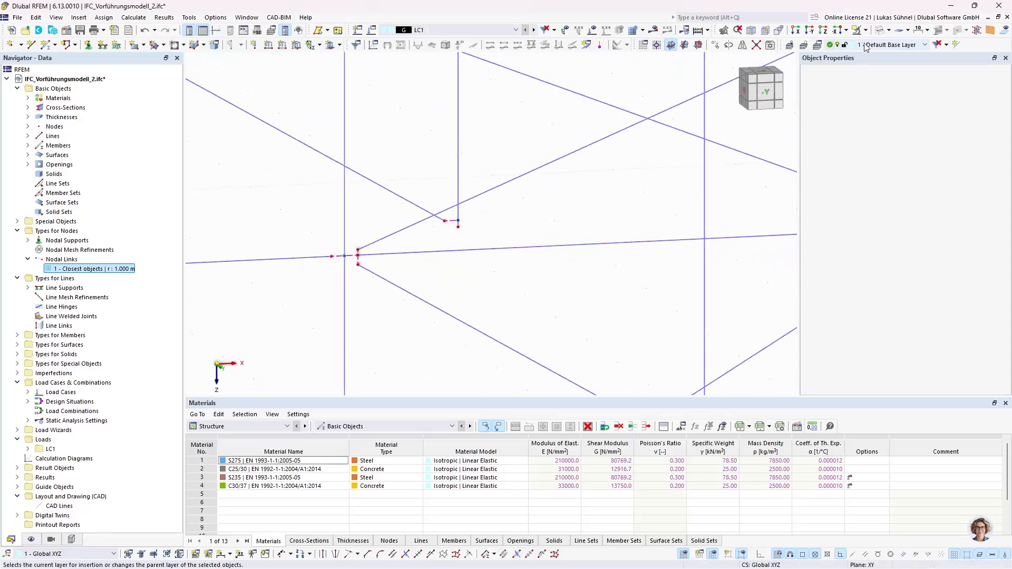
{"action": "left_click", "coordinate": [878, 30]}
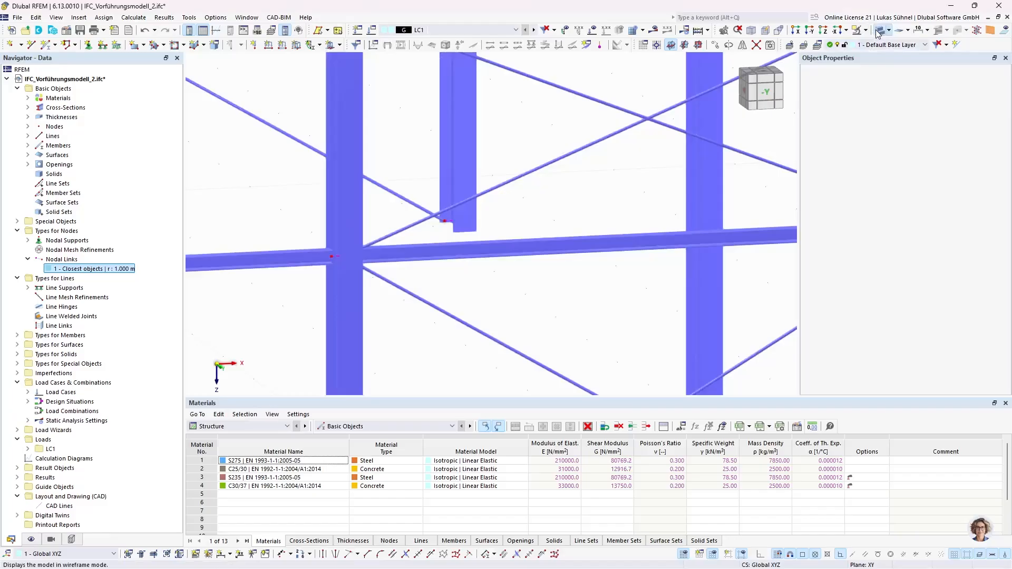
{"action": "left_click", "coordinate": [878, 33]}
{"action": "left_click", "coordinate": [878, 32]}
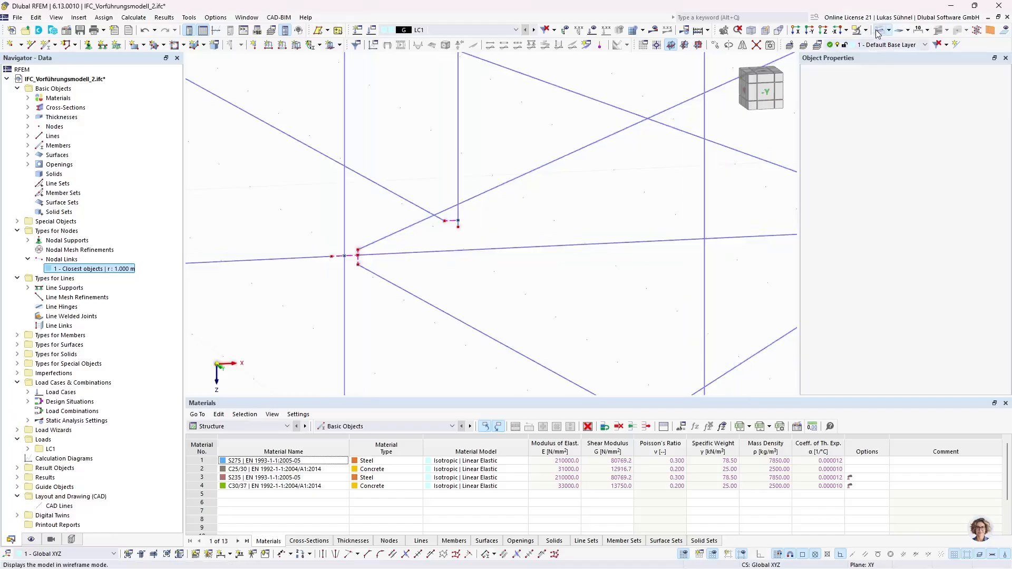
{"action": "scroll", "coordinate": [486, 292], "scroll_direction": "down", "scroll_amount": 2}
{"action": "scroll", "coordinate": [407, 282], "scroll_direction": "up", "scroll_amount": 5}
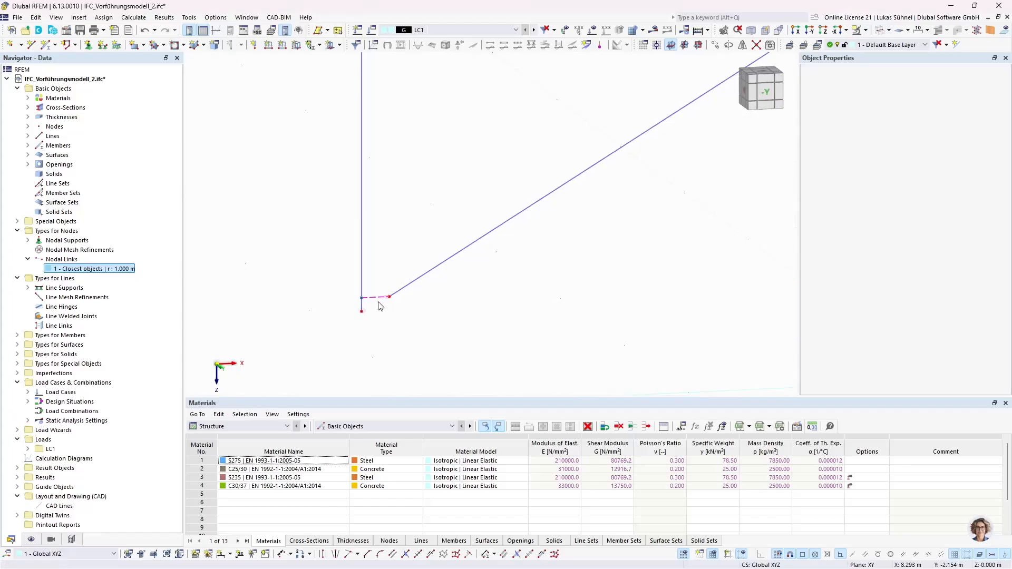
{"action": "scroll", "coordinate": [379, 302], "scroll_direction": "down", "scroll_amount": 6}
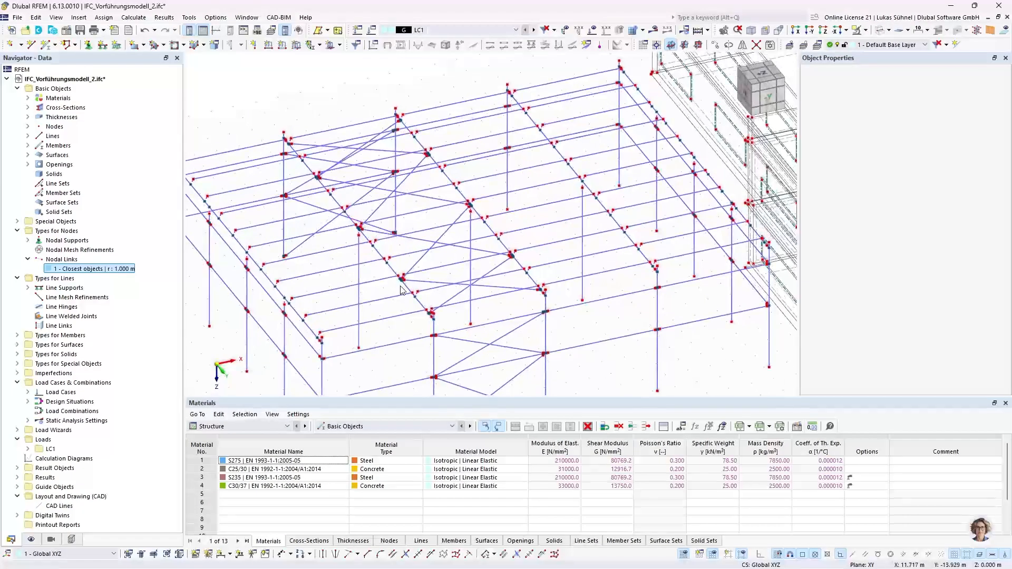
{"action": "scroll", "coordinate": [401, 282], "scroll_direction": "up", "scroll_amount": 5}
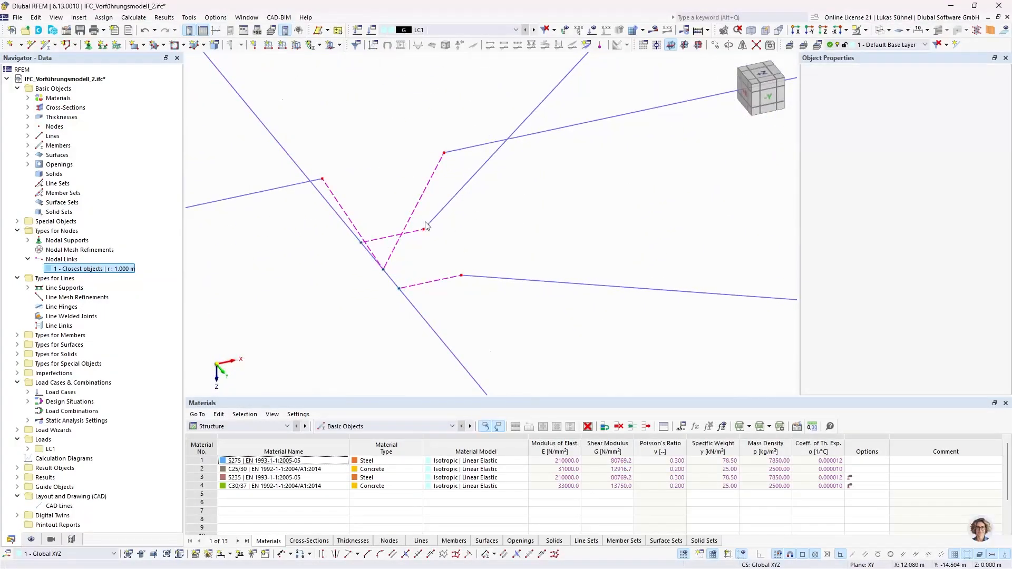
{"action": "mouse_move", "coordinate": [415, 309]}
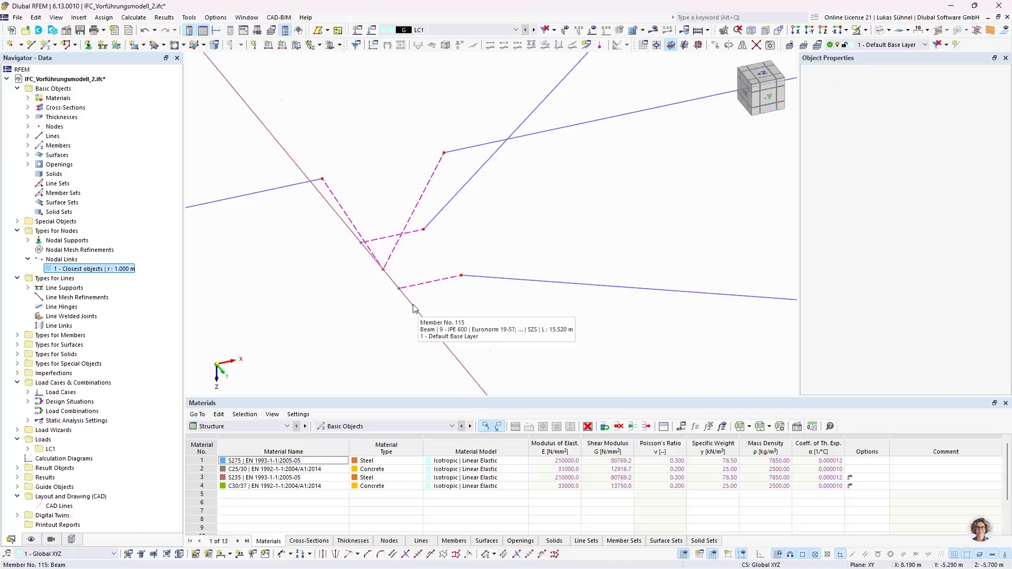
{"action": "scroll", "coordinate": [415, 309], "scroll_direction": "down", "scroll_amount": 6}
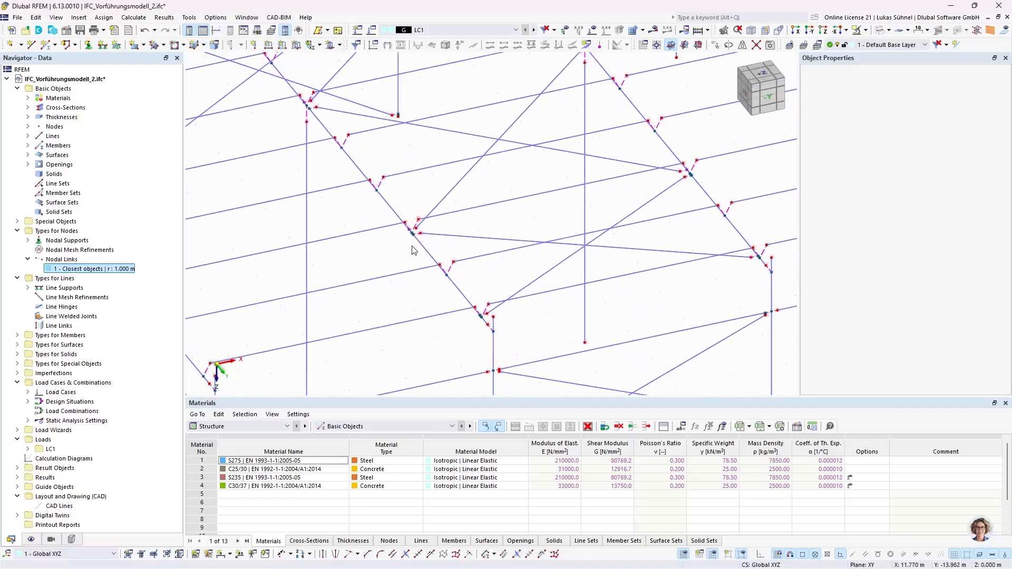
{"action": "middle_click_drag", "start_coordinate": [414, 286], "coordinate": [476, 241]}
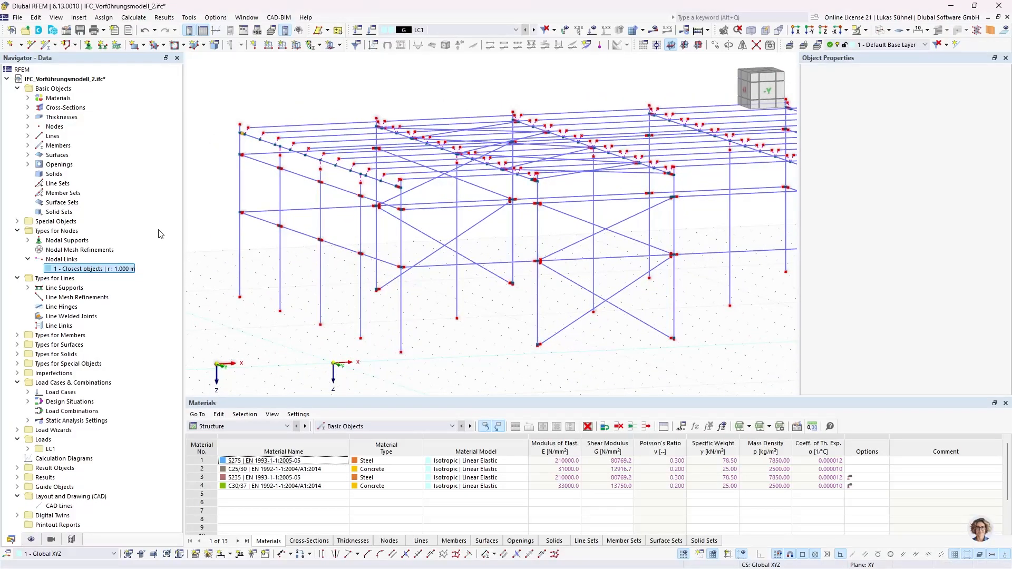
{"action": "middle_click_drag", "start_coordinate": [268, 228], "coordinate": [270, 231], "text": "ctrl"}
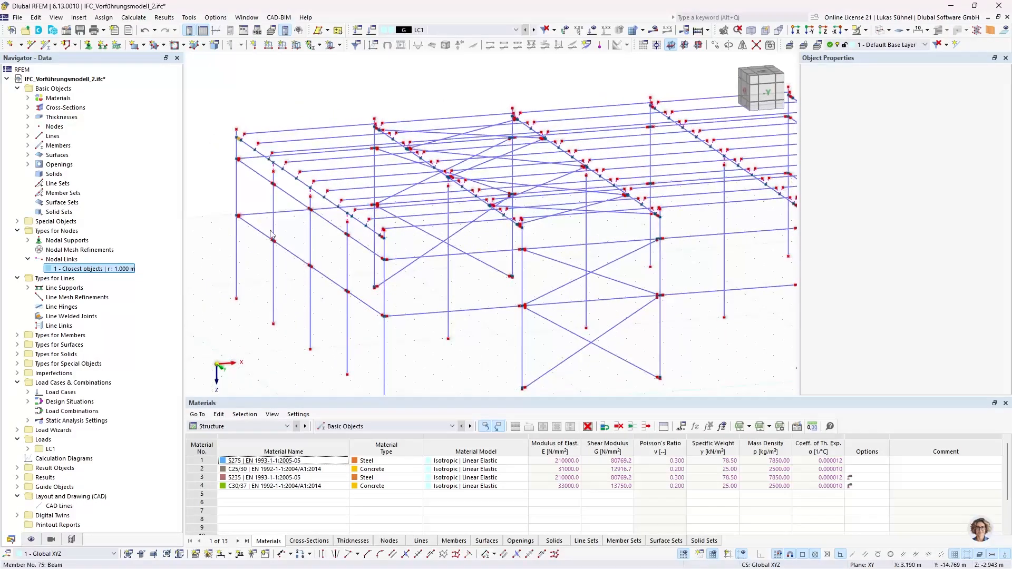
- Open the Closest objects nodal link and close it without changing any settings
{"action": "double_click", "coordinate": [91, 270]}
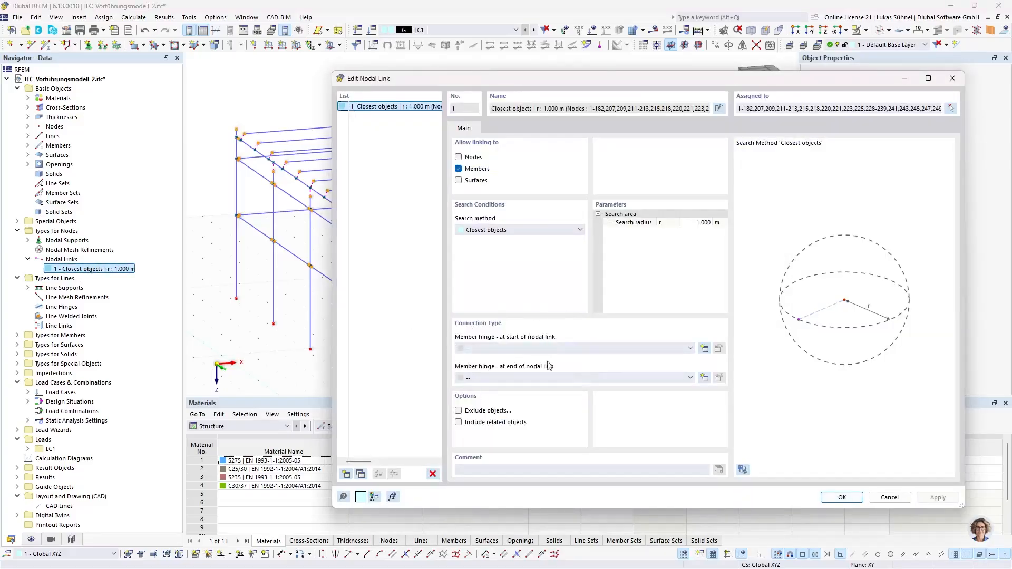
{"action": "left_click", "coordinate": [890, 497]}
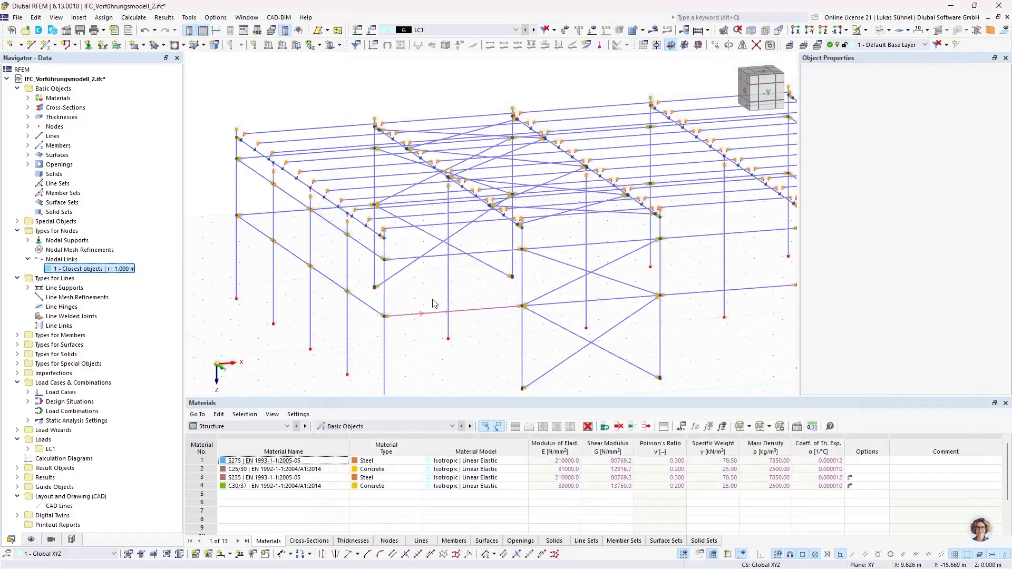
{"action": "scroll", "coordinate": [404, 325], "scroll_direction": "up", "scroll_amount": 5}
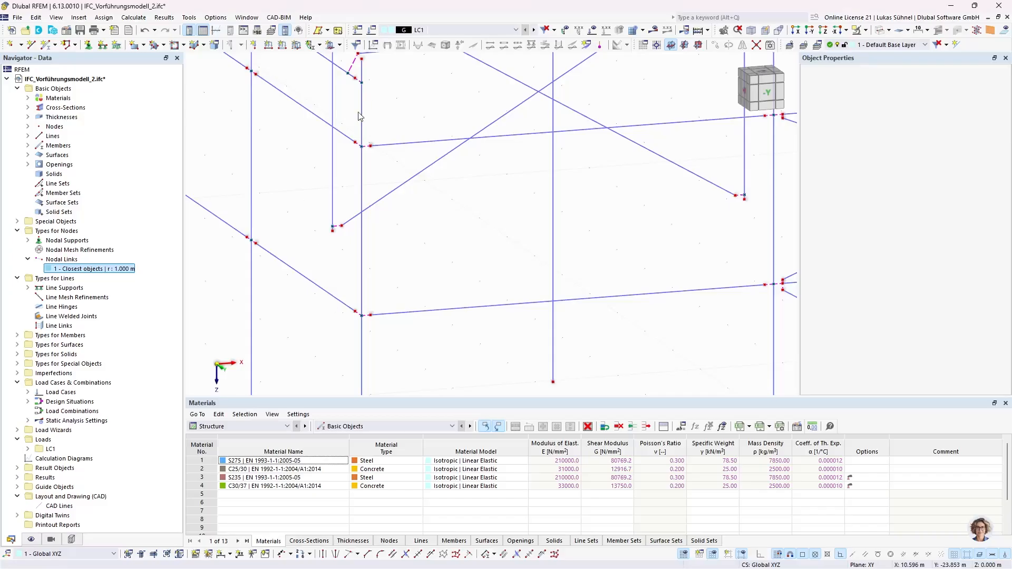
{"action": "scroll", "coordinate": [301, 226], "scroll_direction": "down", "scroll_amount": 5}
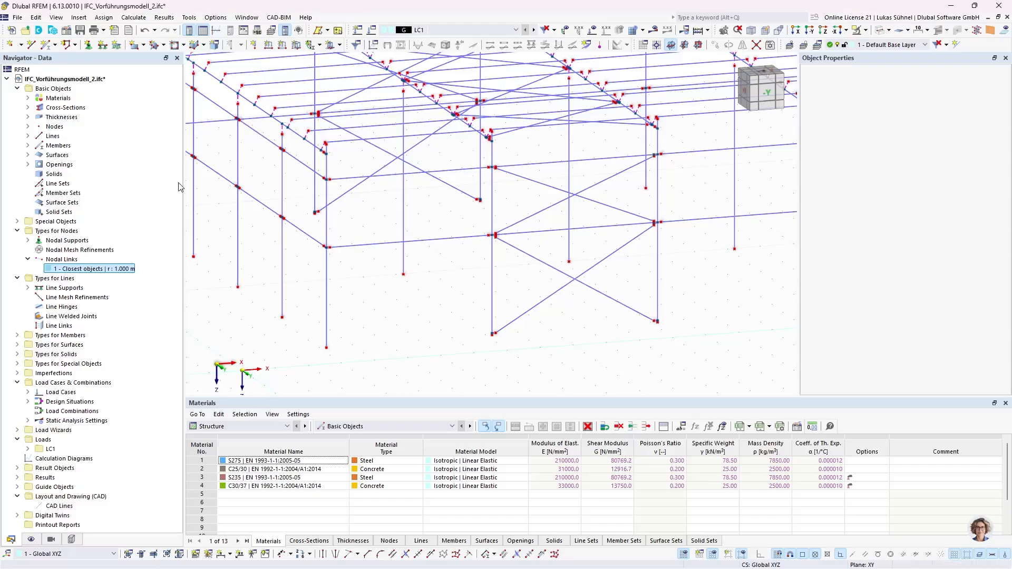
{"action": "scroll", "coordinate": [264, 210], "scroll_direction": "up", "scroll_amount": 2}
{"action": "middle_click_drag", "start_coordinate": [267, 245], "coordinate": [339, 249]}
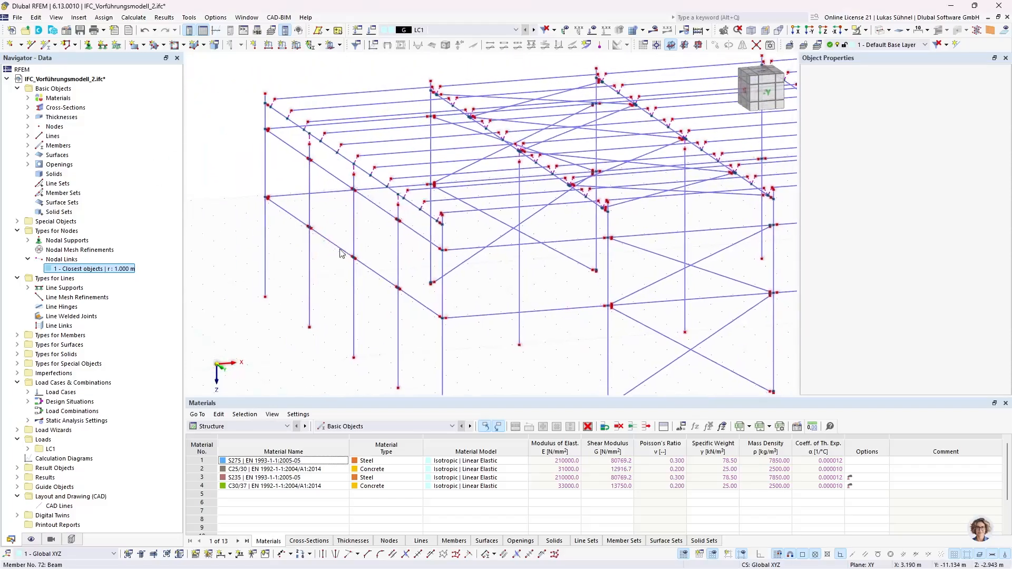
{"action": "middle_click_drag", "start_coordinate": [467, 294], "coordinate": [417, 279]}
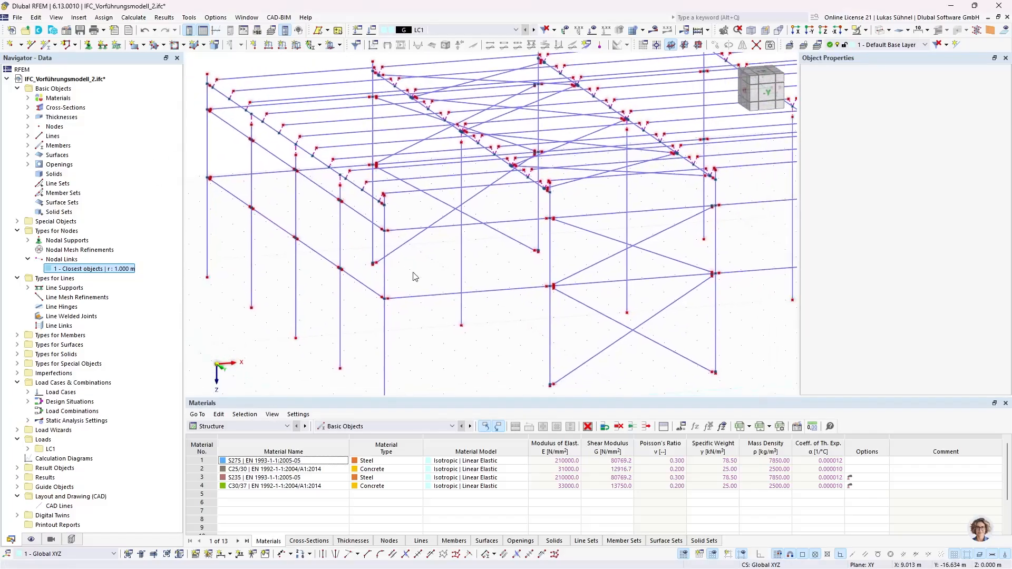
- Delete nodal link 1 from the Navigator and confirm the deletion
{"action": "right_click", "coordinate": [78, 271]}
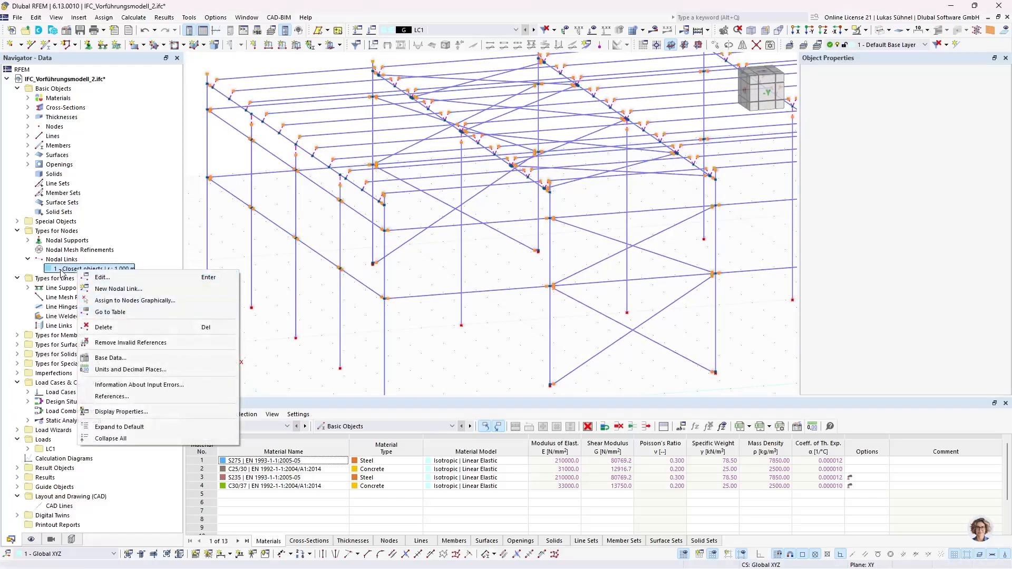
{"action": "key", "text": "Escape"}
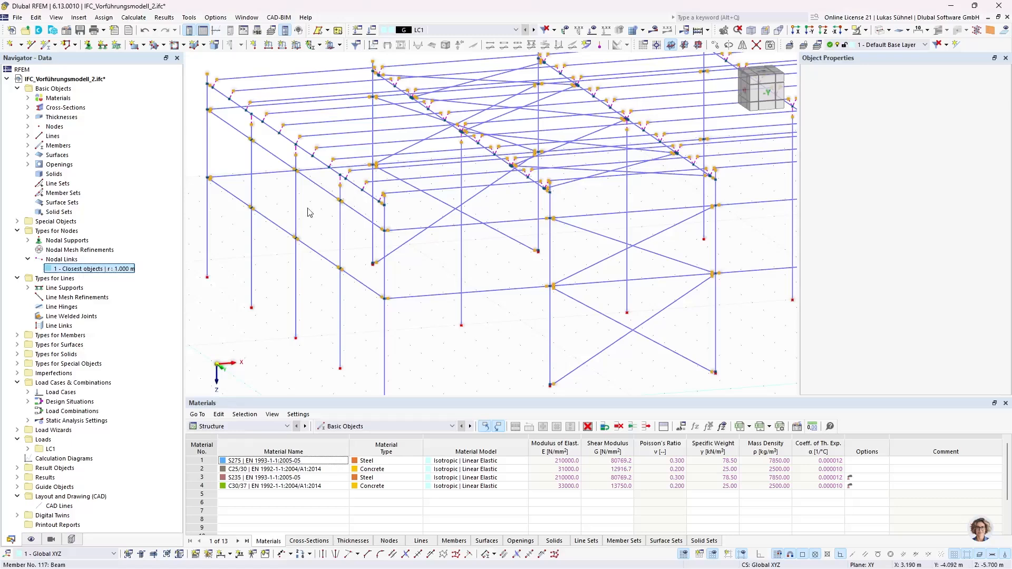
{"action": "right_click", "coordinate": [68, 270]}
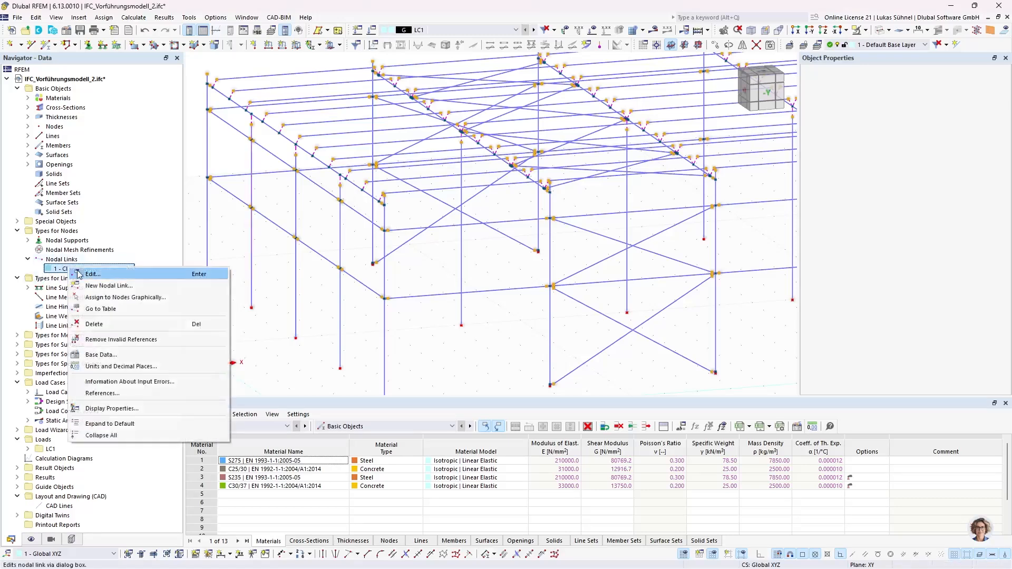
{"action": "left_click", "coordinate": [95, 322]}
{"action": "left_click", "coordinate": [515, 327]}
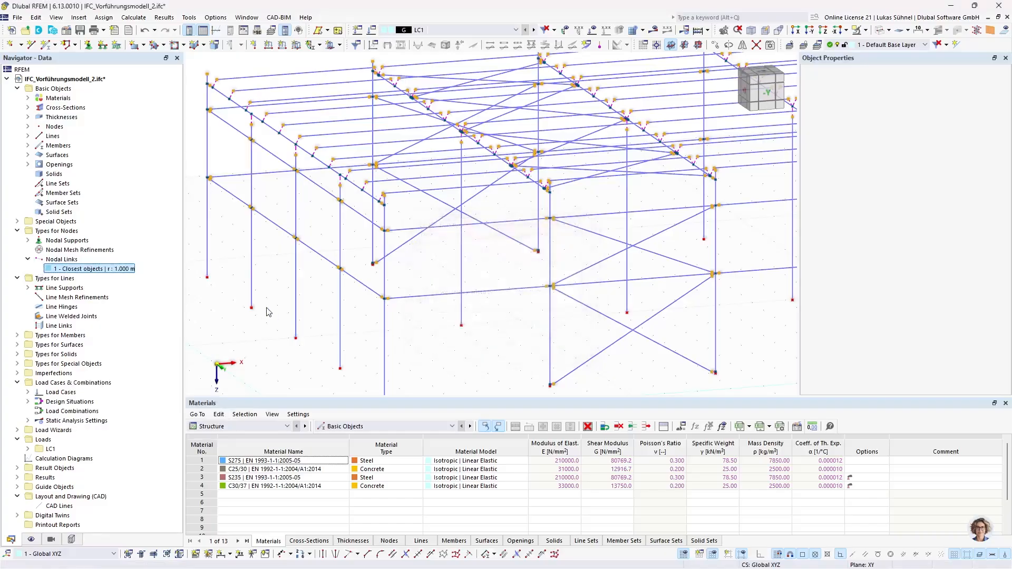
{"action": "scroll", "coordinate": [363, 303], "scroll_direction": "down", "scroll_amount": 3}
{"action": "middle_click_drag", "start_coordinate": [362, 302], "coordinate": [356, 283]}
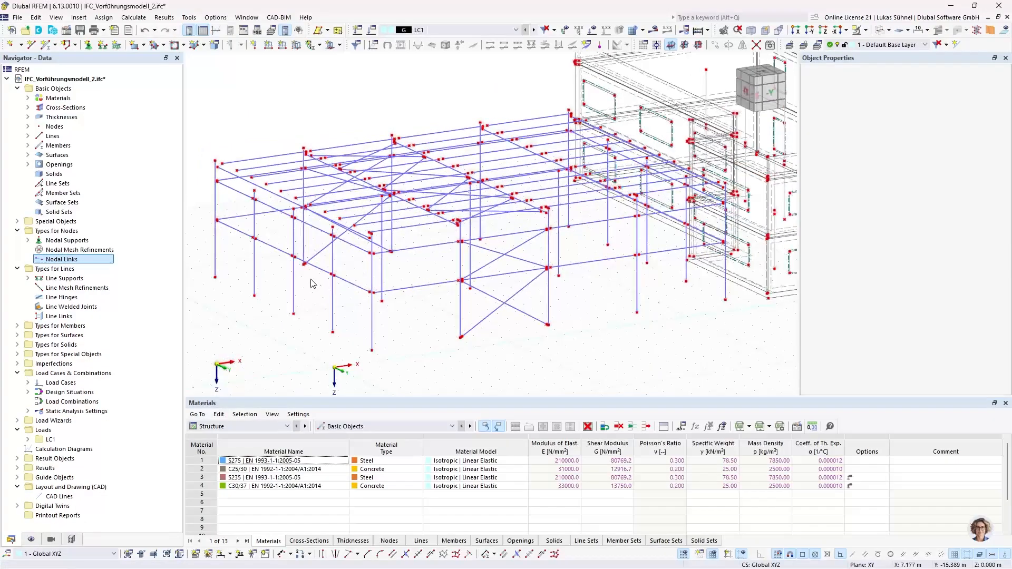
- Filter the view by cross-section to show only the IPE 600 rafters with their end nodes
{"action": "left_click", "coordinate": [51, 540]}
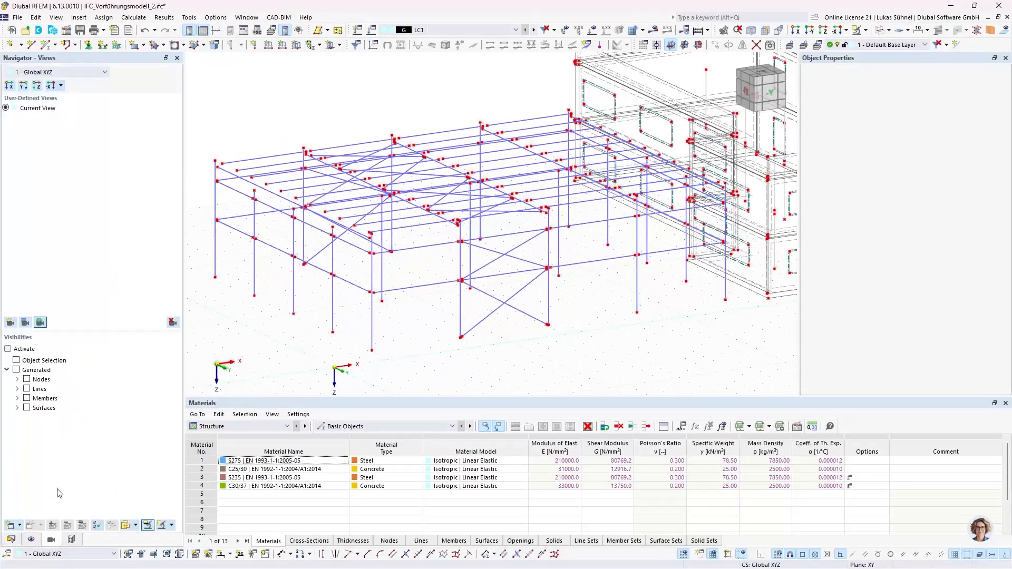
{"action": "left_click", "coordinate": [17, 398]}
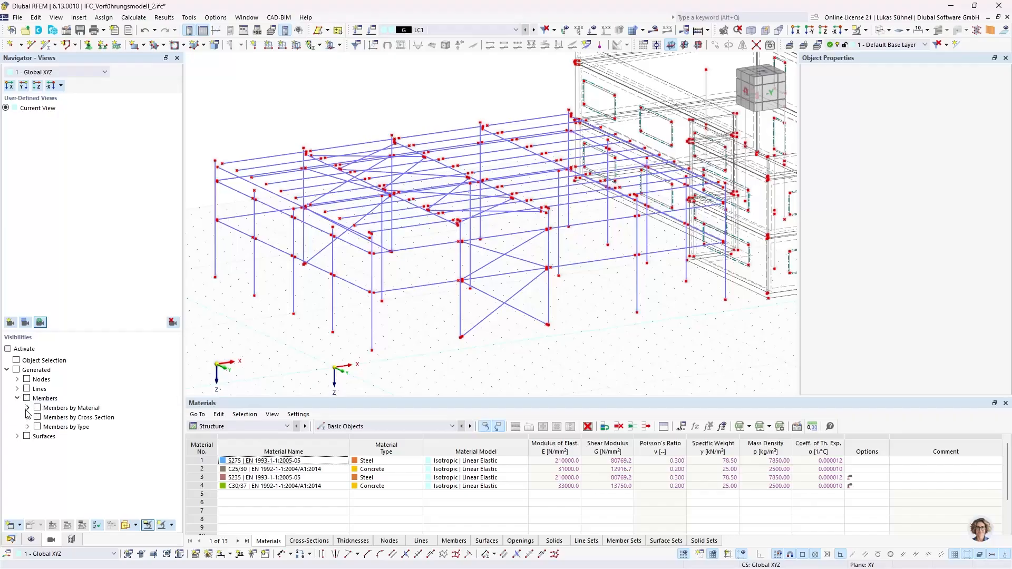
{"action": "left_click", "coordinate": [28, 417]}
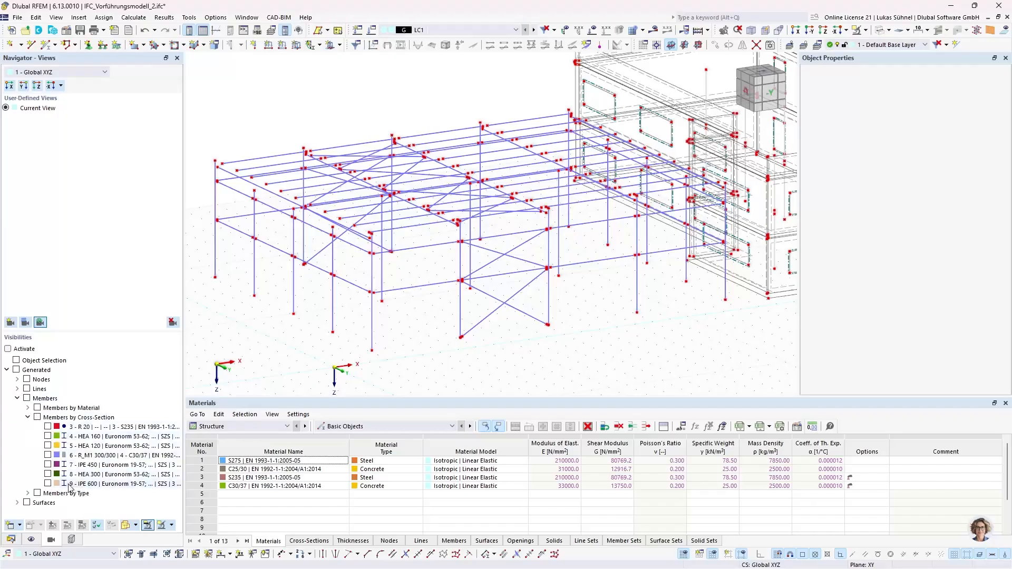
{"action": "left_click", "coordinate": [48, 465]}
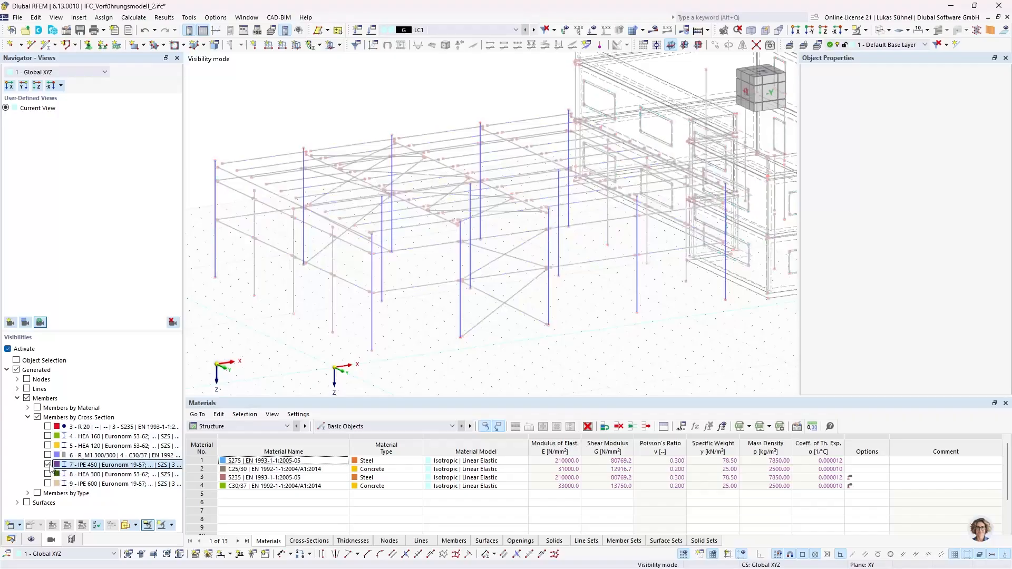
{"action": "left_click", "coordinate": [48, 465]}
{"action": "left_click", "coordinate": [48, 484]}
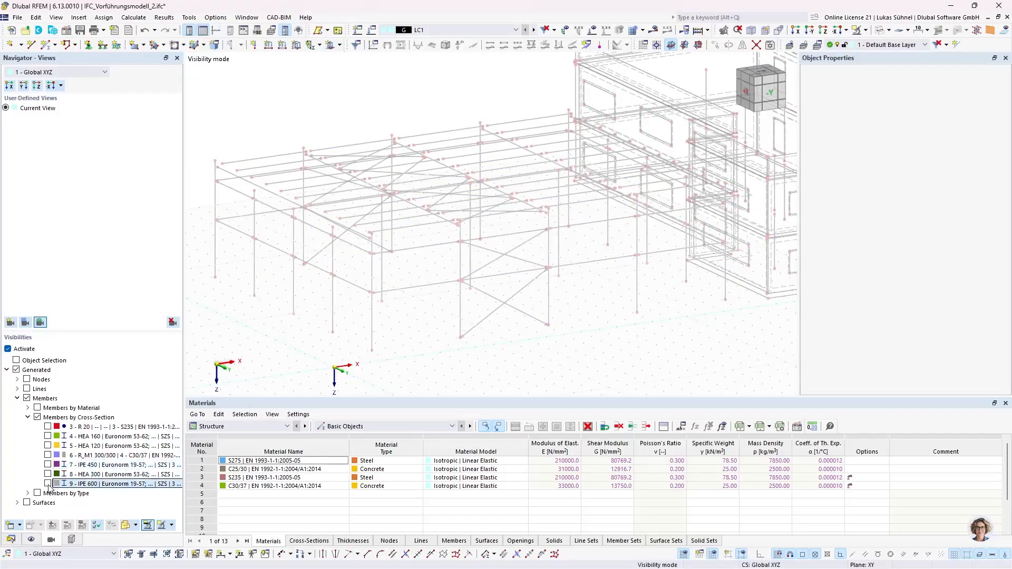
{"action": "left_click", "coordinate": [147, 526]}
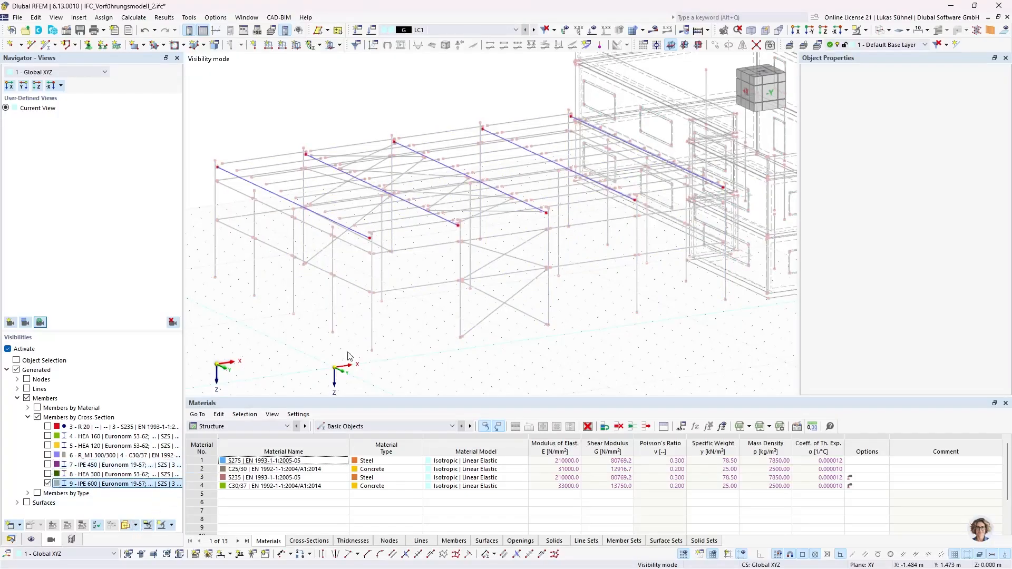
- Toggle solid rendering on and back to wireframe, then return to the Data navigator
{"action": "left_click", "coordinate": [879, 29]}
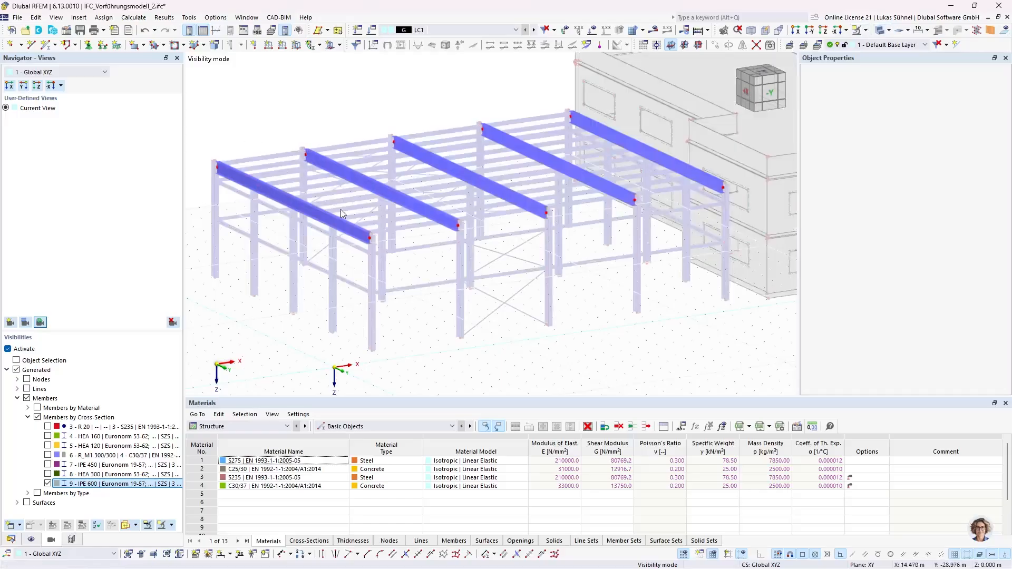
{"action": "left_click", "coordinate": [880, 30]}
{"action": "scroll", "coordinate": [217, 166], "scroll_direction": "up", "scroll_amount": 4}
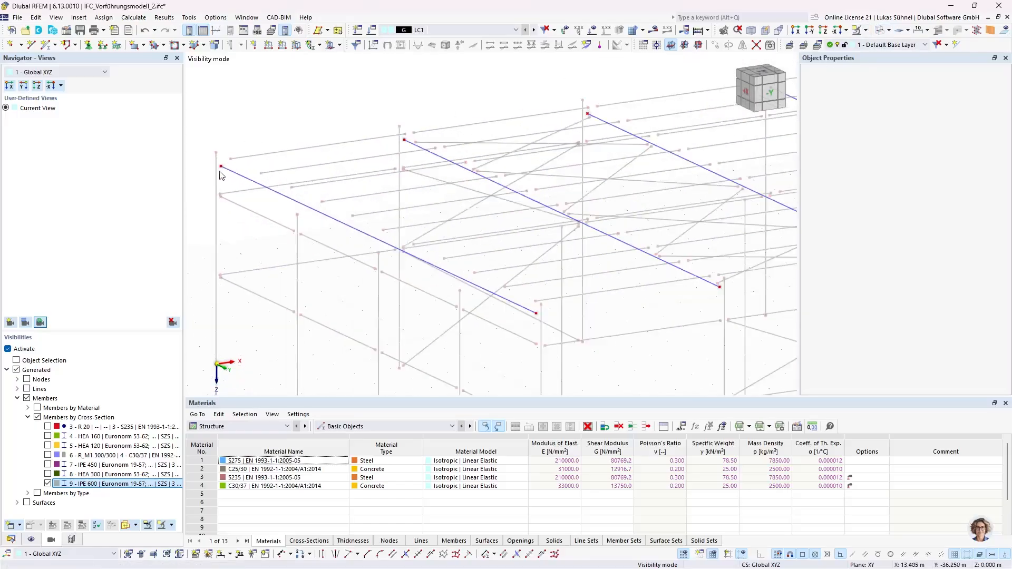
{"action": "scroll", "coordinate": [238, 201], "scroll_direction": "down", "scroll_amount": 5}
{"action": "left_click", "coordinate": [10, 539]}
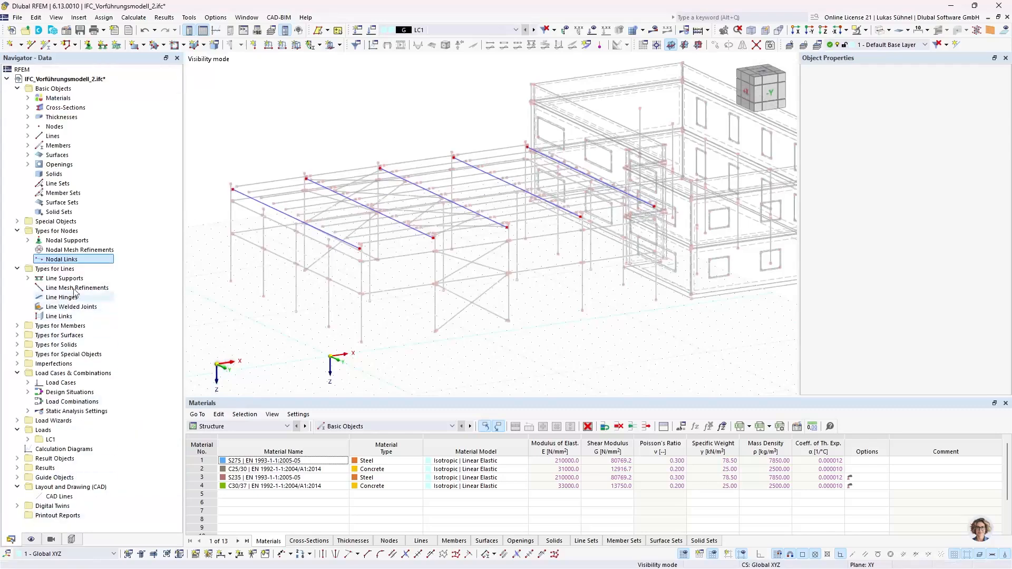
- Create a new 1.000 m Closest objects nodal link to members at rafter-end nodes 229-238
{"action": "right_click", "coordinate": [62, 261]}
{"action": "left_click", "coordinate": [108, 278]}
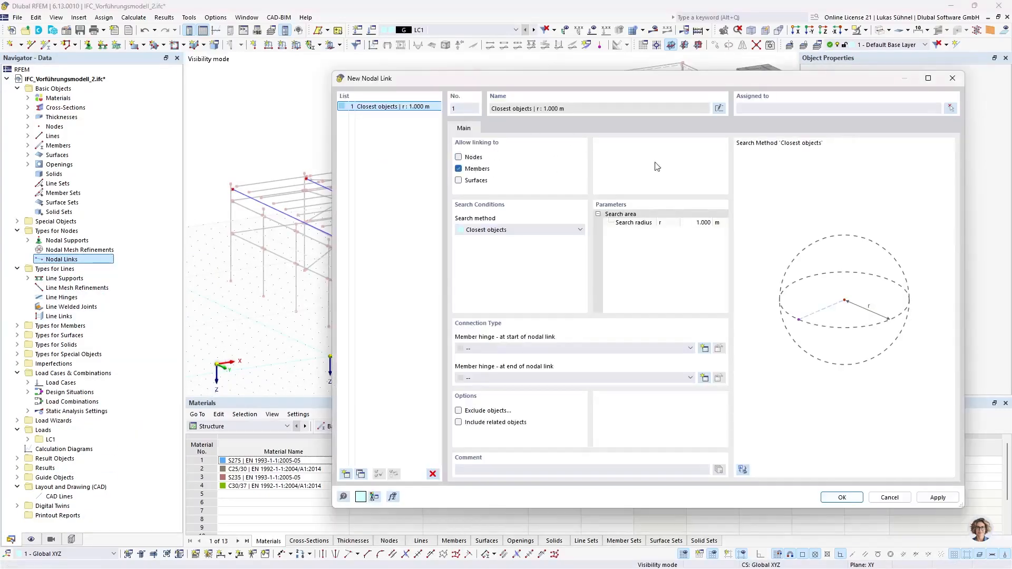
{"action": "left_click", "coordinate": [951, 108]}
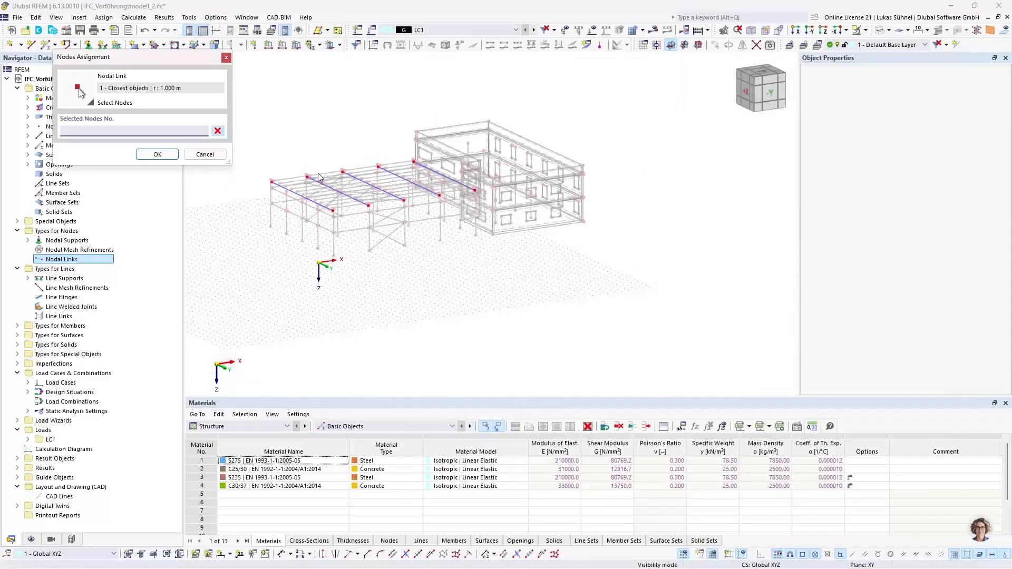
{"action": "left_click_drag", "start_coordinate": [256, 130], "coordinate": [537, 257]}
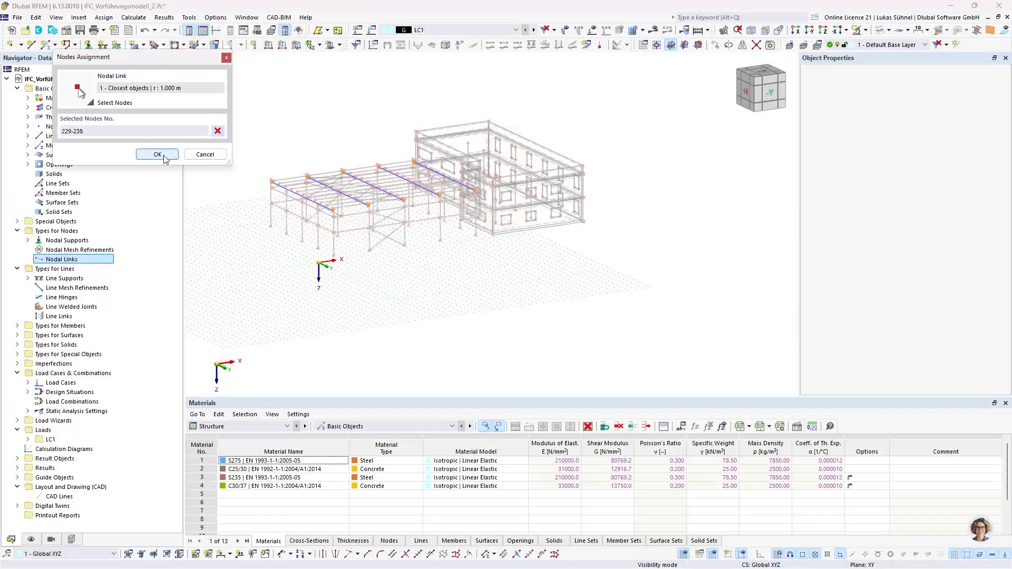
{"action": "left_click", "coordinate": [157, 154]}
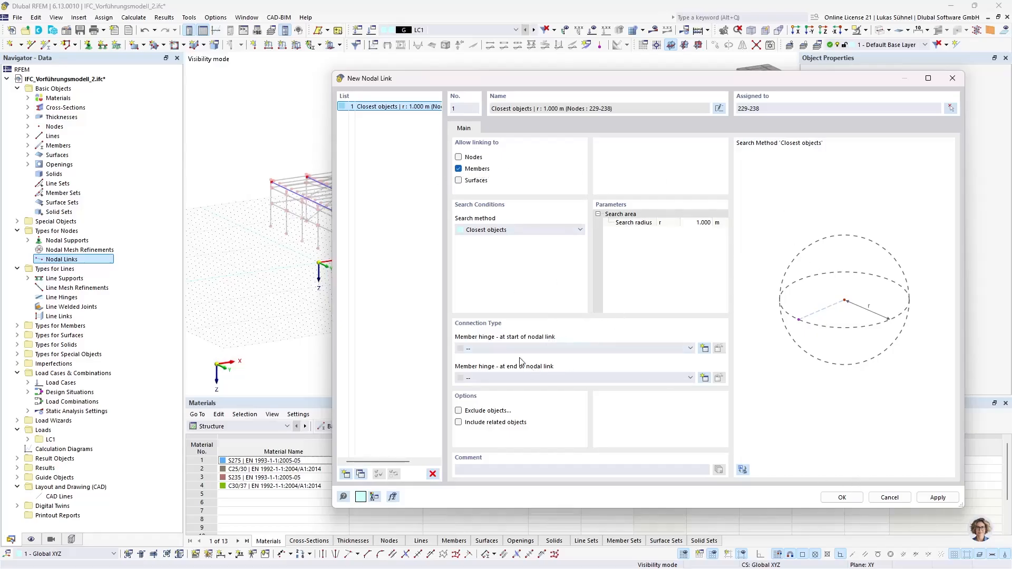
{"action": "left_click", "coordinate": [842, 497]}
- Inspect the new link at a rafter end, then reopen it to set a user-defined name
{"action": "scroll", "coordinate": [305, 157], "scroll_direction": "up", "scroll_amount": 5}
{"action": "scroll", "coordinate": [305, 176], "scroll_direction": "up", "scroll_amount": 8}
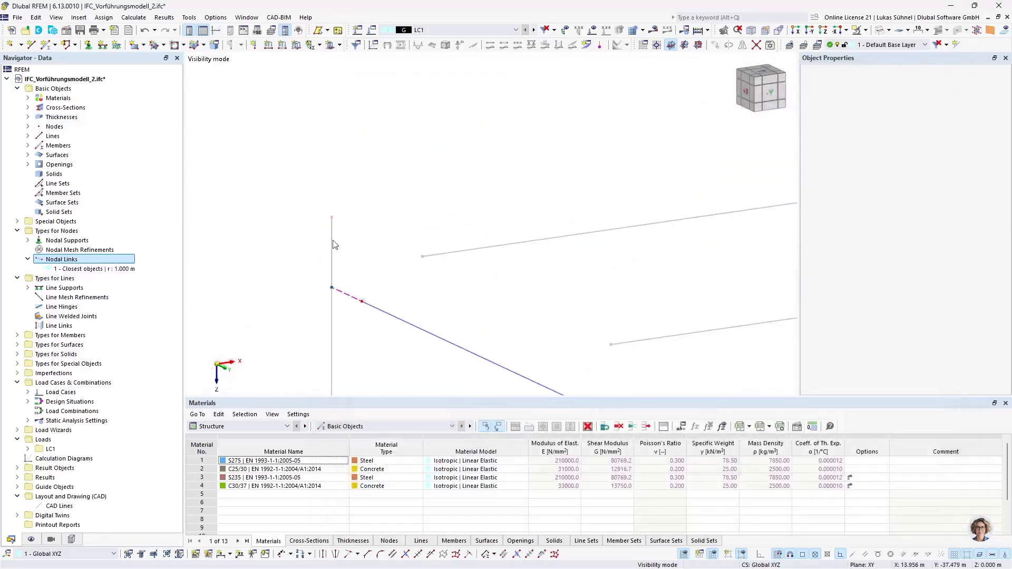
{"action": "scroll", "coordinate": [314, 247], "scroll_direction": "down", "scroll_amount": 4}
{"action": "middle_click_drag", "start_coordinate": [566, 252], "coordinate": [327, 249]}
{"action": "scroll", "coordinate": [327, 249], "scroll_direction": "down", "scroll_amount": 3}
{"action": "middle_click_drag", "start_coordinate": [582, 211], "coordinate": [485, 236]}
{"action": "scroll", "coordinate": [459, 239], "scroll_direction": "up", "scroll_amount": 5}
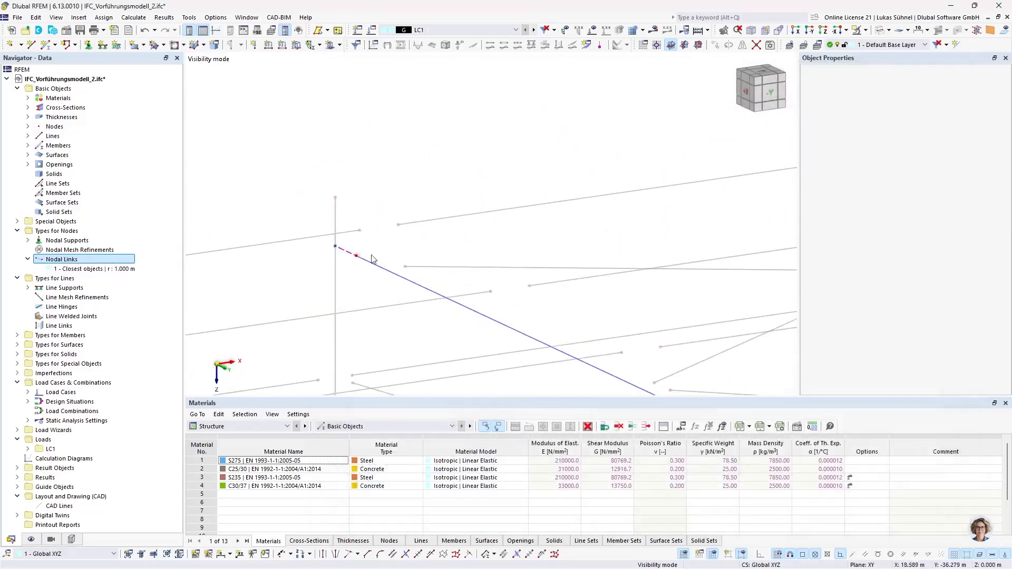
{"action": "scroll", "coordinate": [345, 250], "scroll_direction": "up", "scroll_amount": 5}
{"action": "scroll", "coordinate": [352, 253], "scroll_direction": "down", "scroll_amount": 6}
{"action": "scroll", "coordinate": [356, 255], "scroll_direction": "down", "scroll_amount": 6}
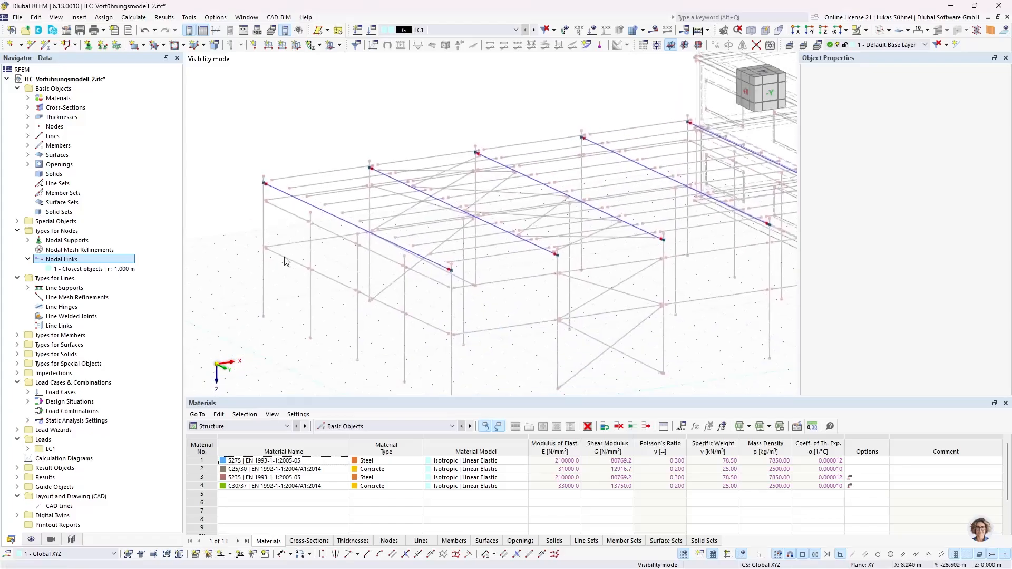
{"action": "scroll", "coordinate": [233, 265], "scroll_direction": "down", "scroll_amount": 3}
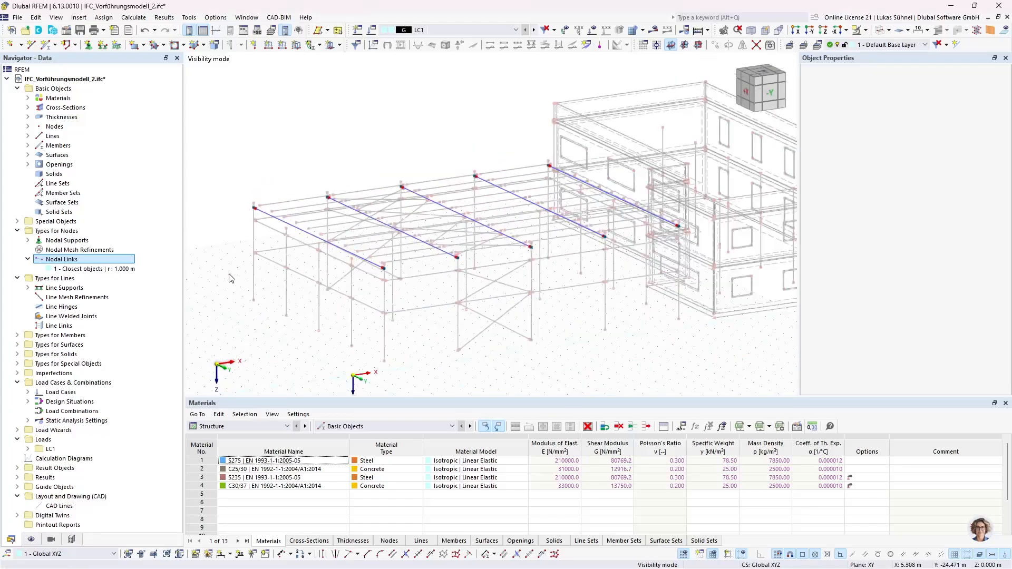
{"action": "right_click", "coordinate": [64, 270]}
{"action": "left_click", "coordinate": [86, 277]}
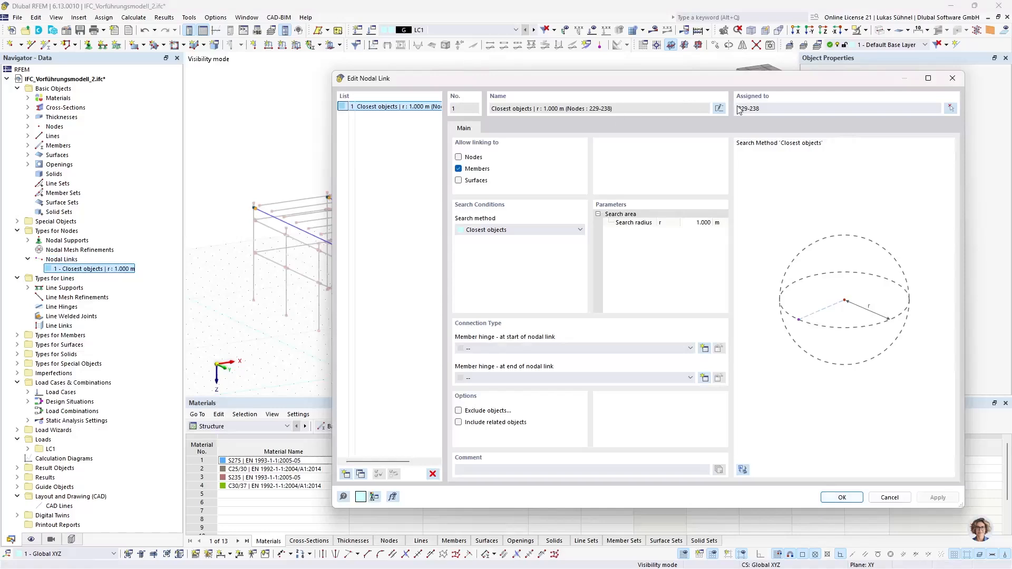
{"action": "left_click", "coordinate": [720, 108]}
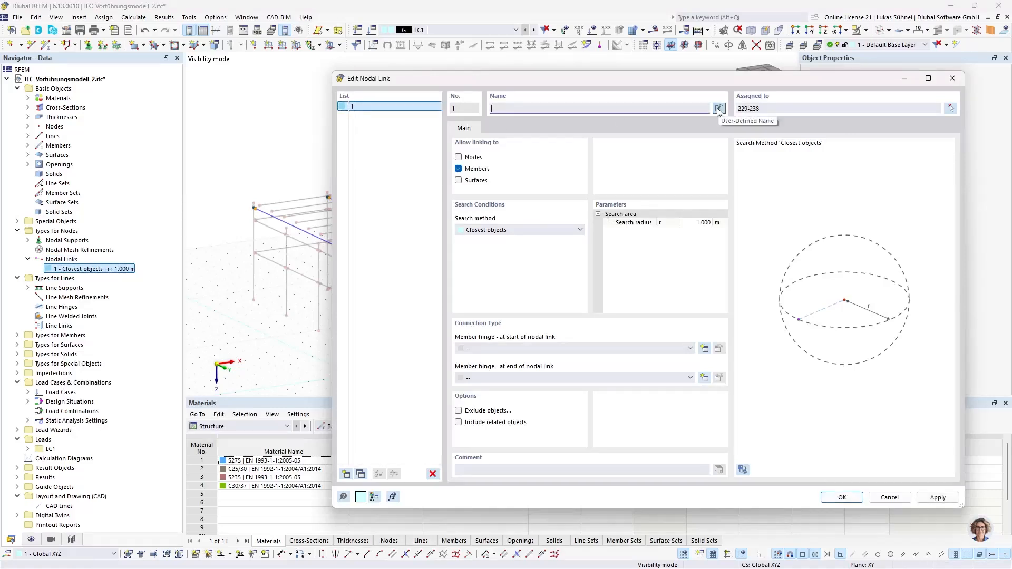
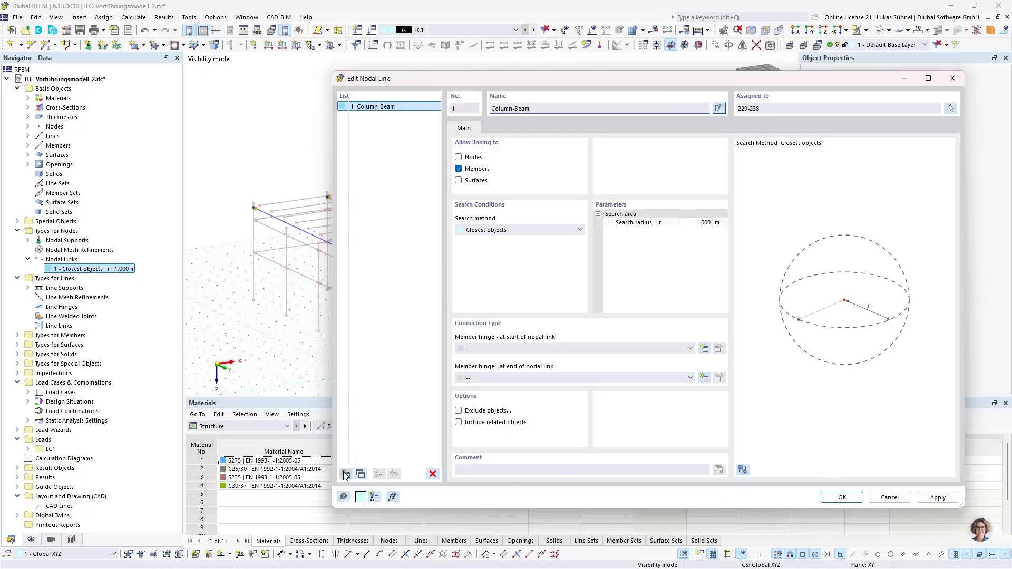
- Apply the 'Column-Beam' name to nodal link 1 and close the edit dialog
{"action": "left_click", "coordinate": [842, 497]}
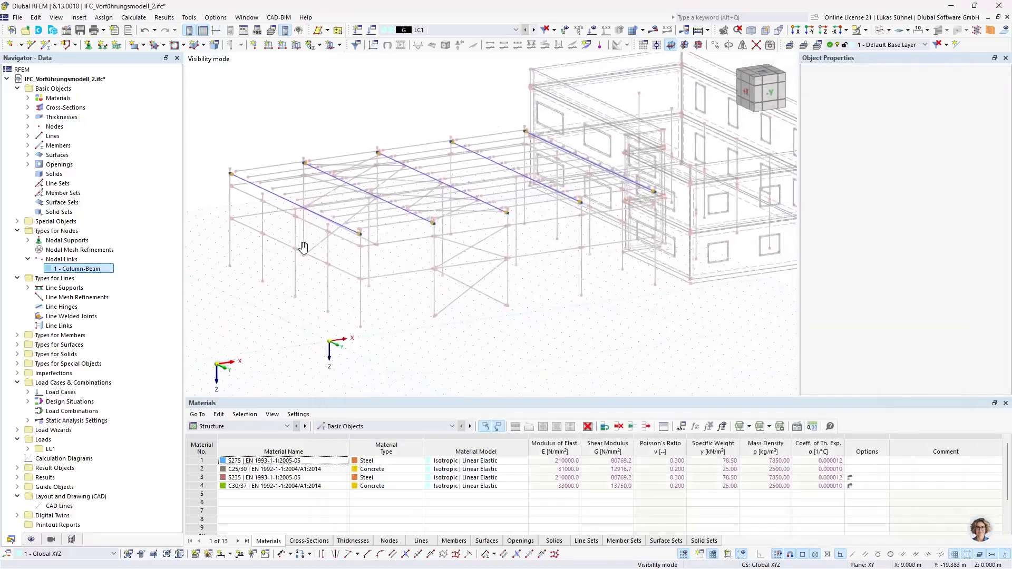
- Show only the 7 - IPE 450 and 8 - HEA 300 members instead of 9 - IPE 600, viewing the columns
{"action": "left_click", "coordinate": [31, 539]}
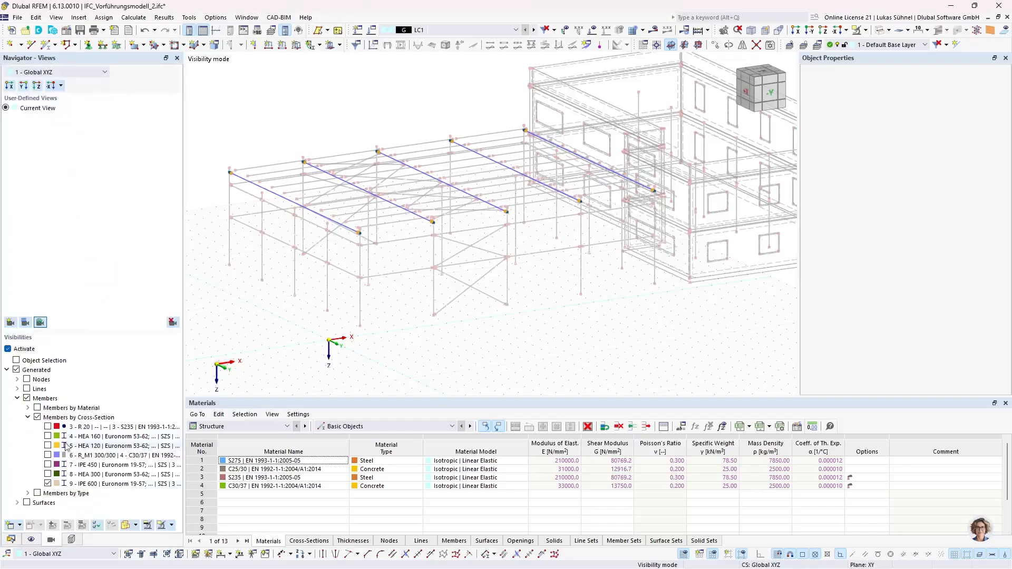
{"action": "left_click", "coordinate": [48, 484]}
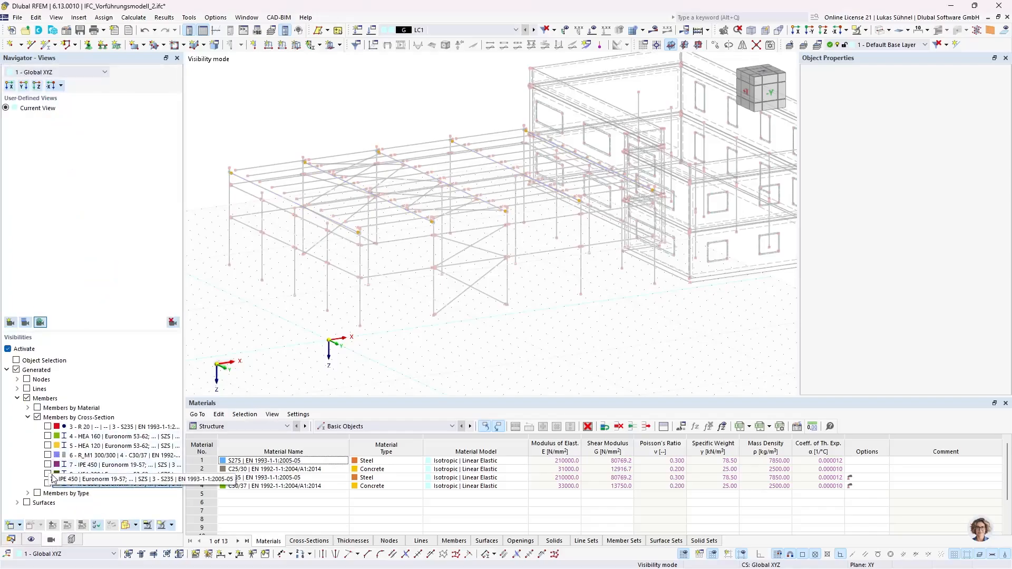
{"action": "left_click", "coordinate": [47, 465]}
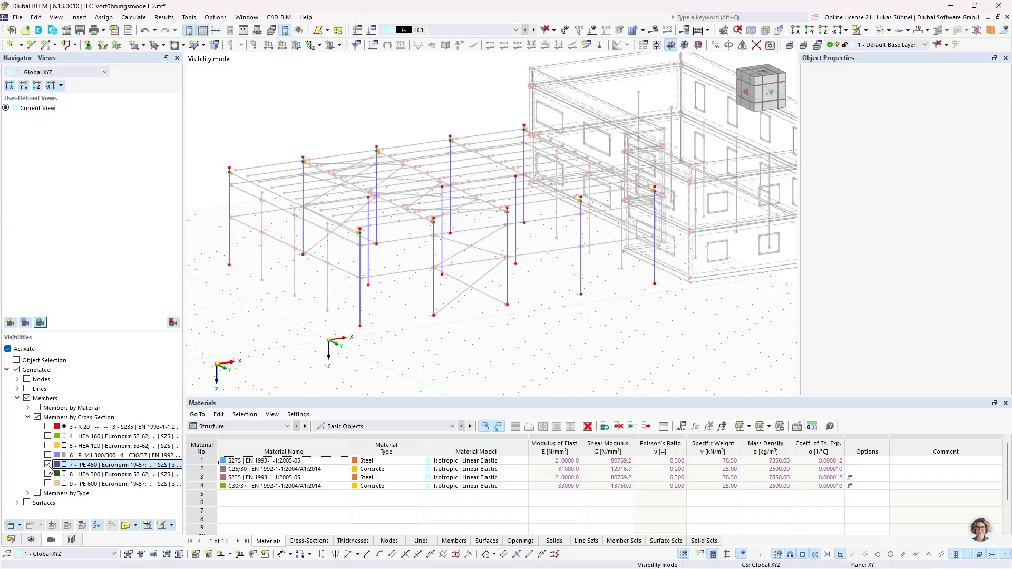
{"action": "middle_click_drag", "start_coordinate": [250, 257], "coordinate": [346, 266], "text": "ctrl"}
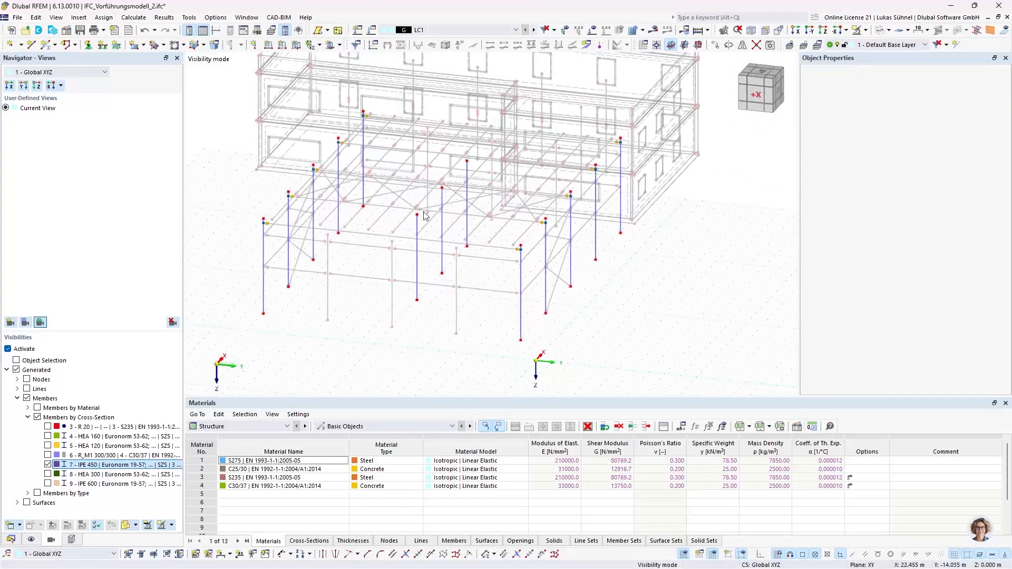
{"action": "scroll", "coordinate": [424, 215], "scroll_direction": "up", "scroll_amount": 5}
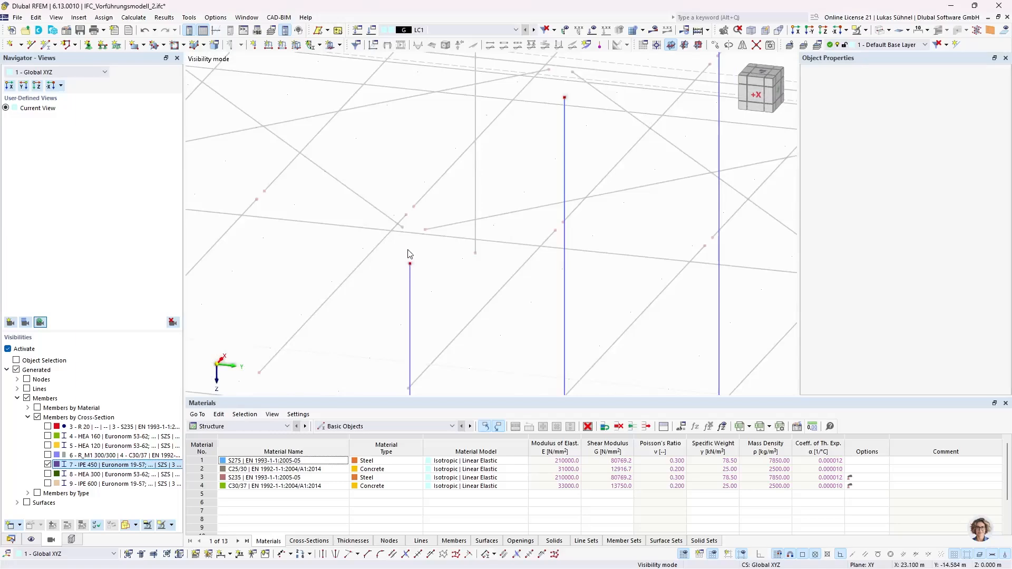
{"action": "scroll", "coordinate": [410, 255], "scroll_direction": "down", "scroll_amount": 6}
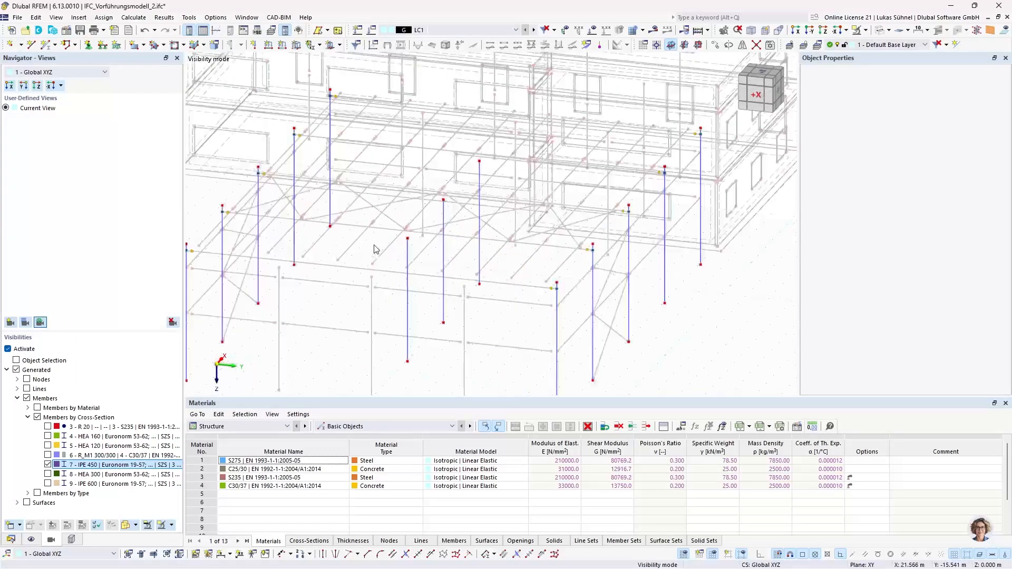
{"action": "scroll", "coordinate": [376, 249], "scroll_direction": "up", "scroll_amount": 5}
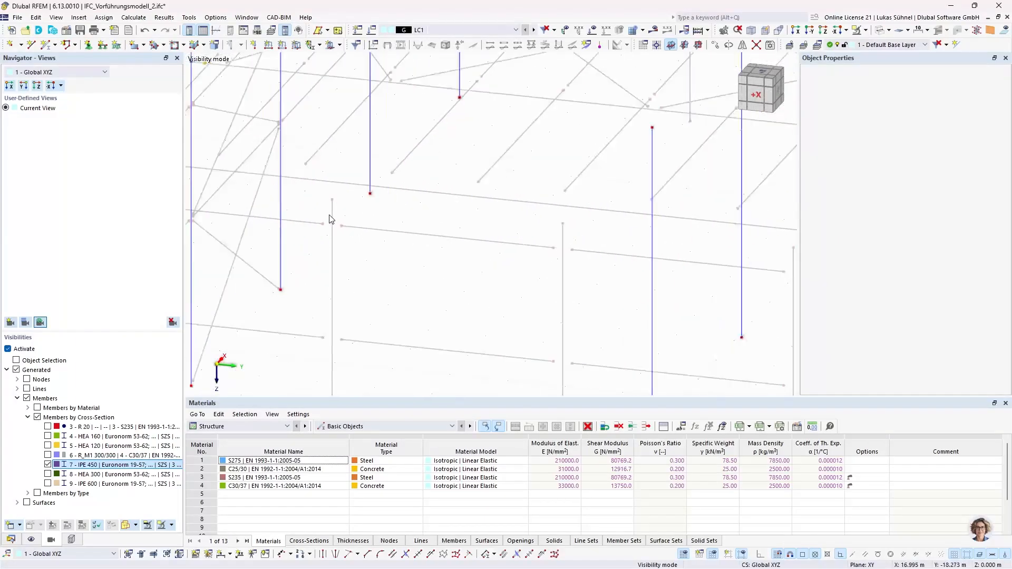
{"action": "scroll", "coordinate": [330, 220], "scroll_direction": "down", "scroll_amount": 3}
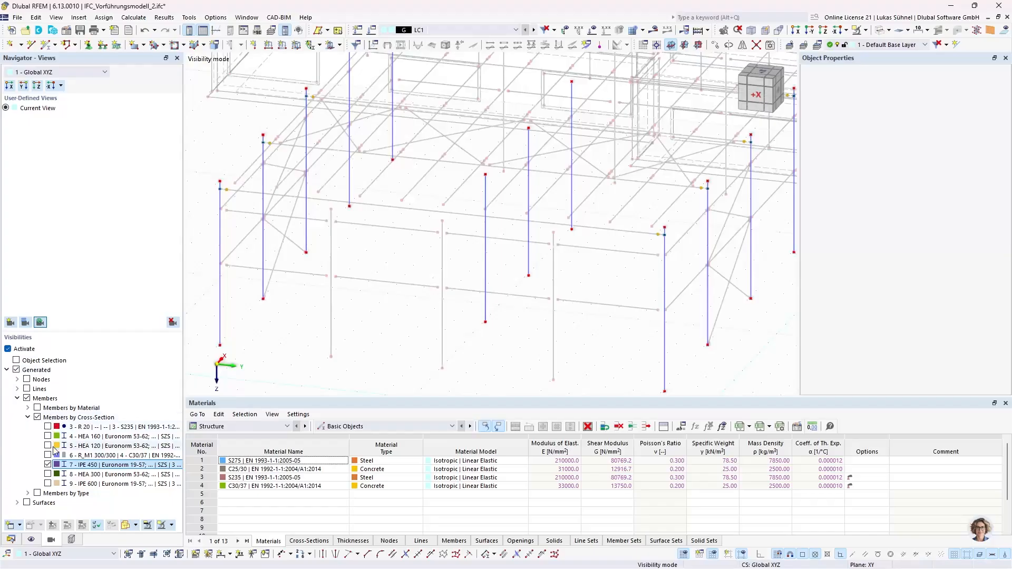
{"action": "left_click", "coordinate": [47, 474]}
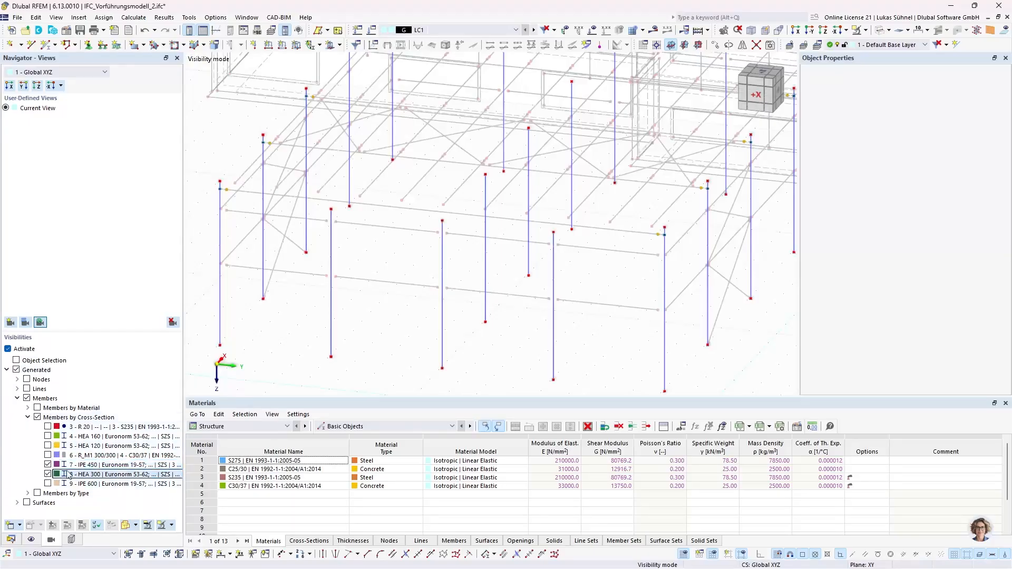
{"action": "middle_click_drag", "start_coordinate": [349, 338], "coordinate": [395, 300], "text": "ctrl"}
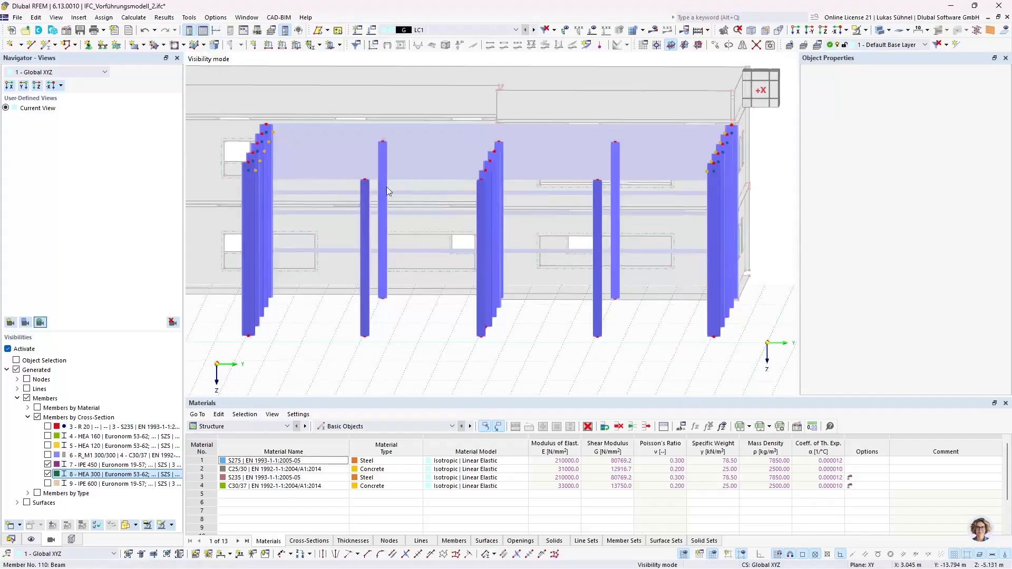
{"action": "middle_click_drag", "start_coordinate": [387, 187], "coordinate": [401, 173], "text": "ctrl"}
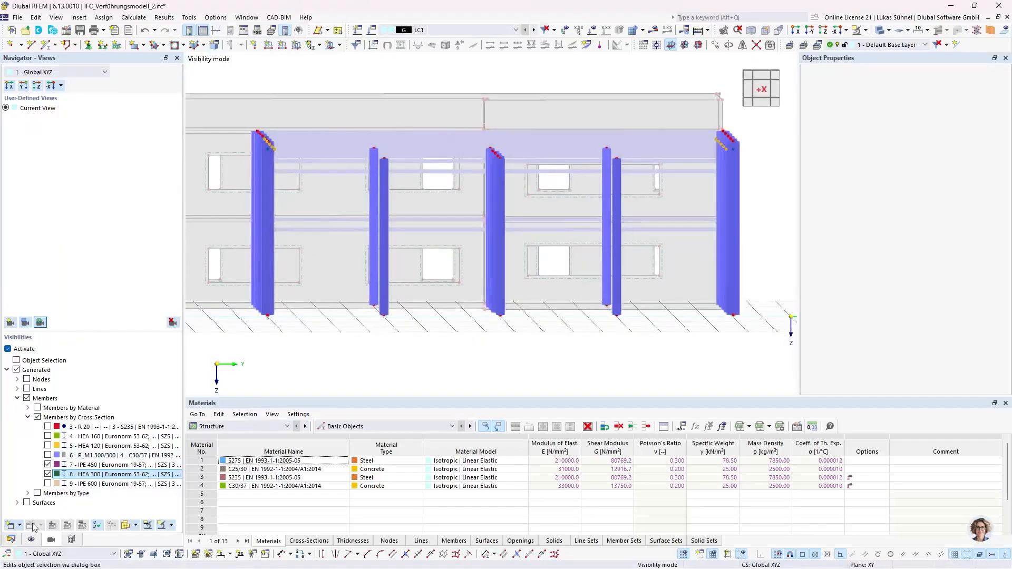
- Start a new nodal link named 'Inner Column - Beam' that links to members instead of nodes
{"action": "left_click", "coordinate": [10, 540]}
{"action": "left_click", "coordinate": [59, 270]}
{"action": "right_click", "coordinate": [61, 260]}
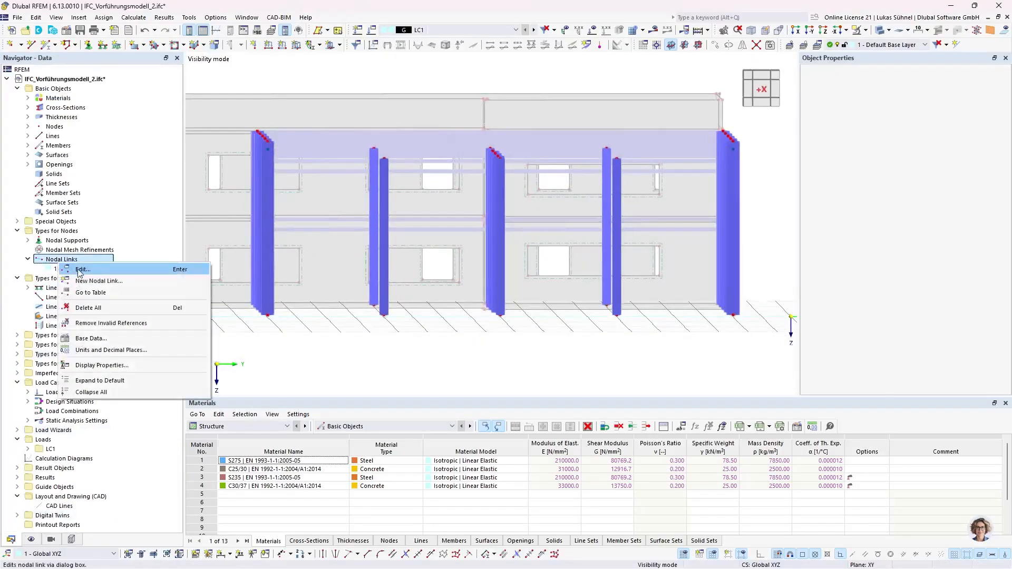
{"action": "left_click", "coordinate": [85, 278]}
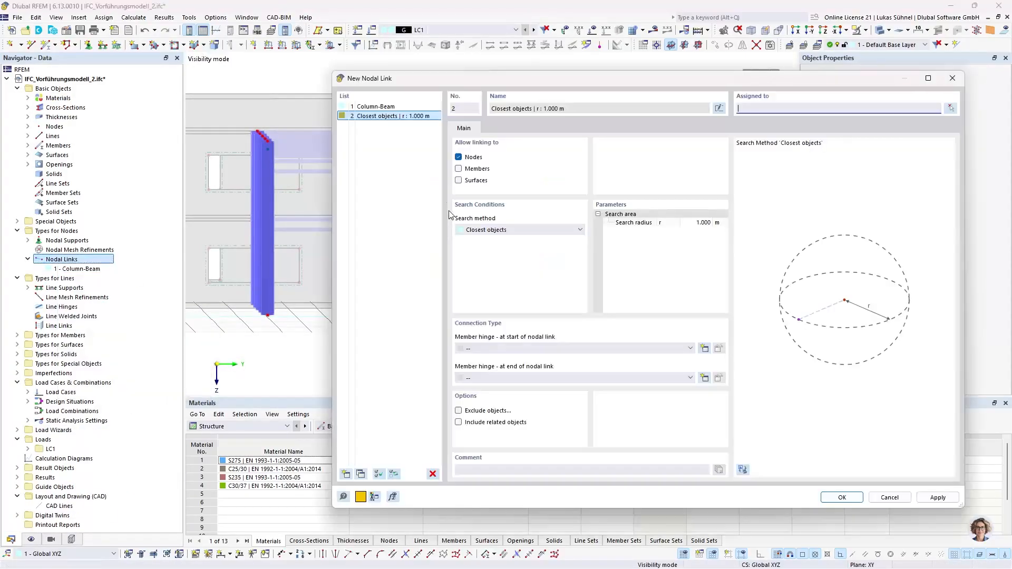
{"action": "left_click", "coordinate": [719, 108]}
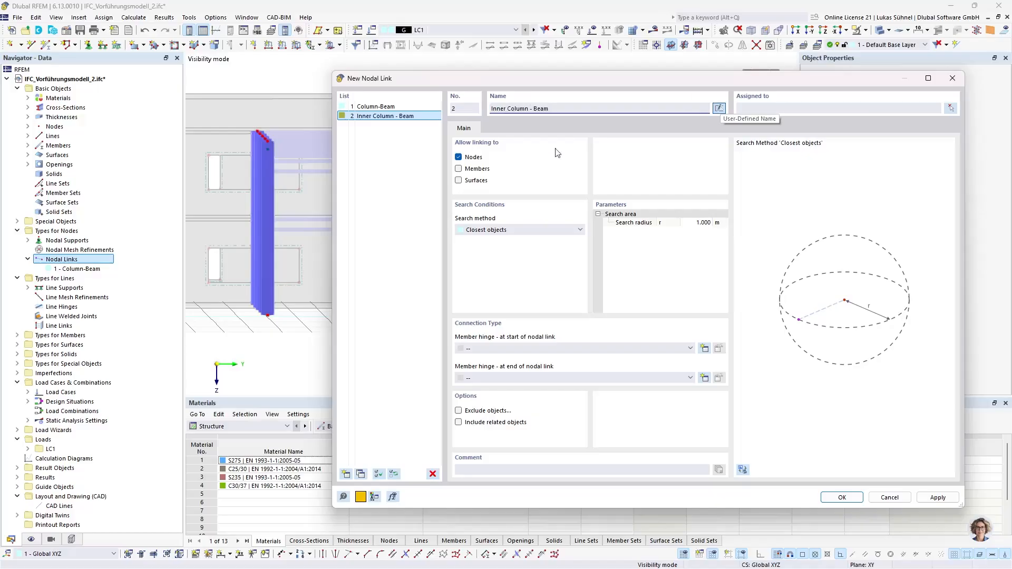
{"action": "left_click", "coordinate": [475, 157]}
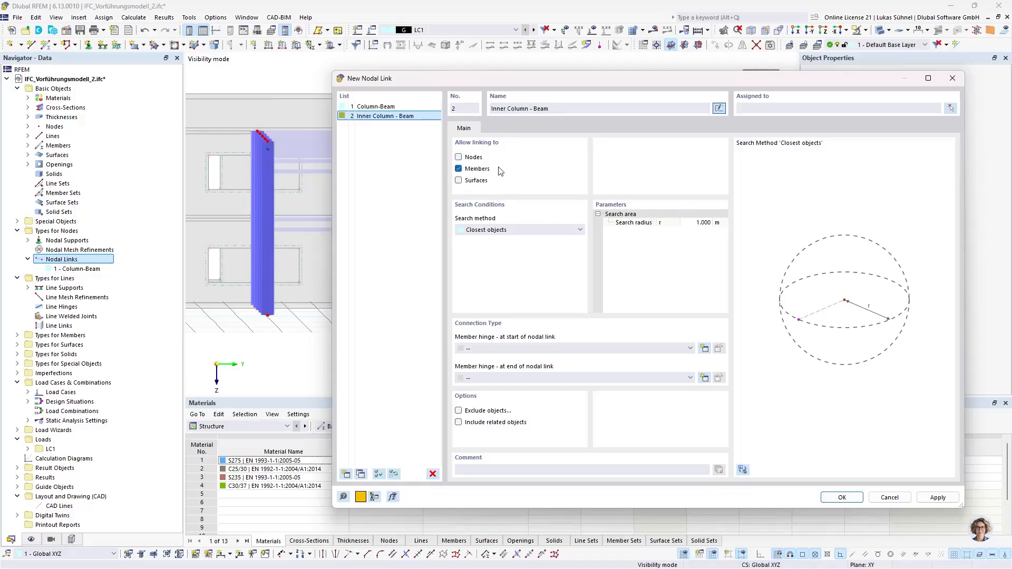
- Assign the inner-column top nodes 218–255, window-selected in the model, to the link
{"action": "left_click", "coordinate": [951, 107]}
{"action": "left_click_drag", "start_coordinate": [382, 141], "coordinate": [543, 185]}
{"action": "left_click", "coordinate": [157, 154]}
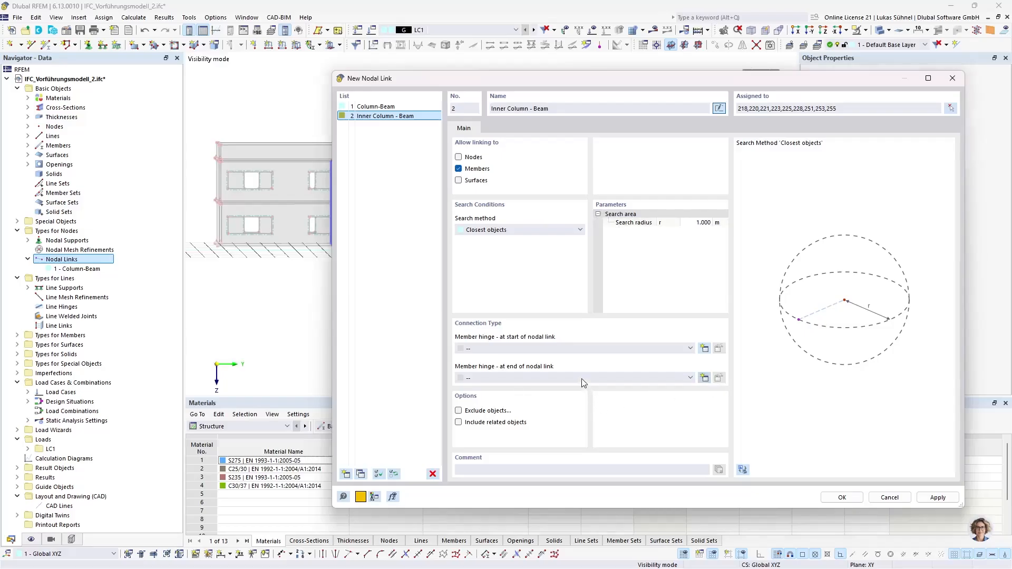
{"action": "left_click", "coordinate": [842, 498]}
- Save the Inner Column - Beam link, inspect it at the column tops, then exit visibility mode
{"action": "left_click", "coordinate": [847, 501]}
{"action": "middle_click_drag", "start_coordinate": [562, 257], "coordinate": [507, 260]}
{"action": "scroll", "coordinate": [413, 193], "scroll_direction": "up", "scroll_amount": 11}
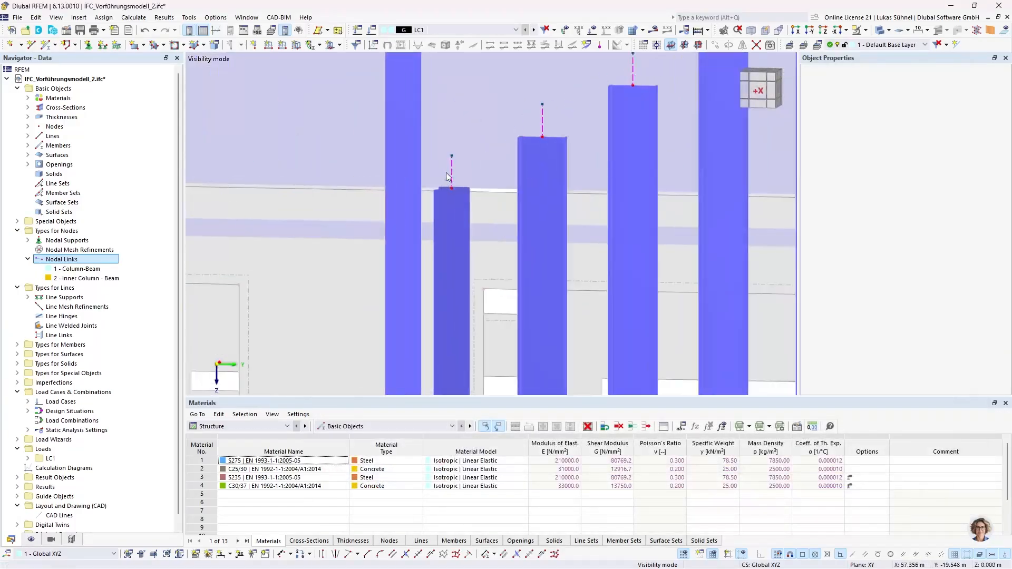
{"action": "scroll", "coordinate": [446, 180], "scroll_direction": "down", "scroll_amount": 8}
{"action": "middle_click_drag", "start_coordinate": [563, 185], "coordinate": [409, 209], "text": "ctrl"}
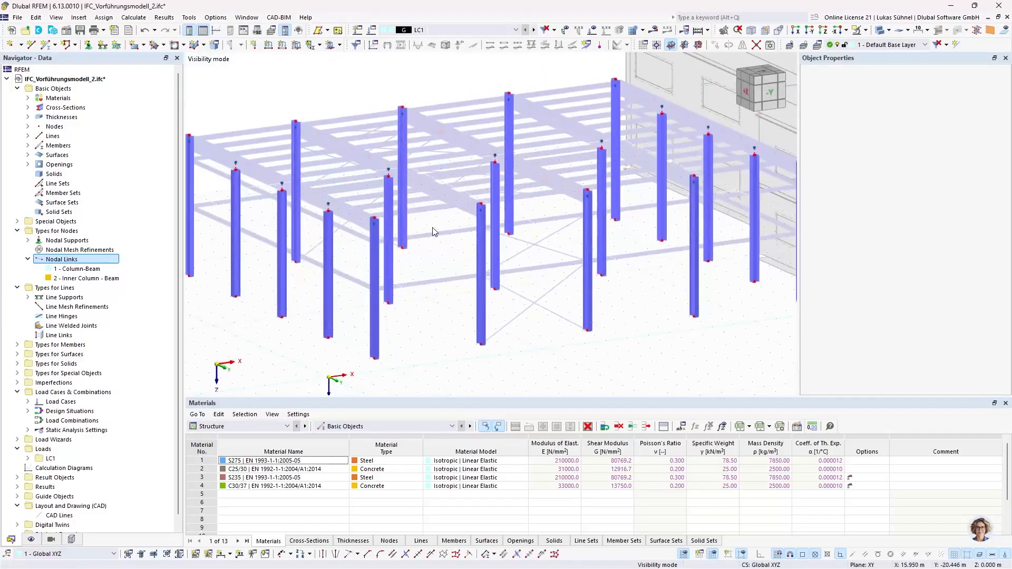
{"action": "left_click", "coordinate": [866, 33]}
{"action": "left_click", "coordinate": [873, 120]}
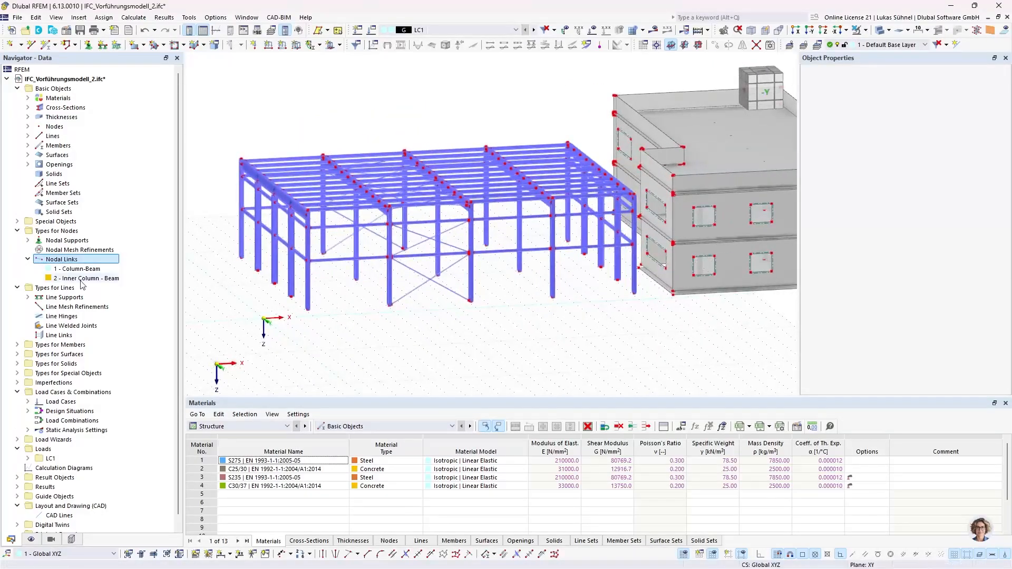
- Show only the 4 - HEA 160 and 5 - HEA 120 members in place of IPE 450 and HEA 300, viewed from above
{"action": "left_click", "coordinate": [49, 543]}
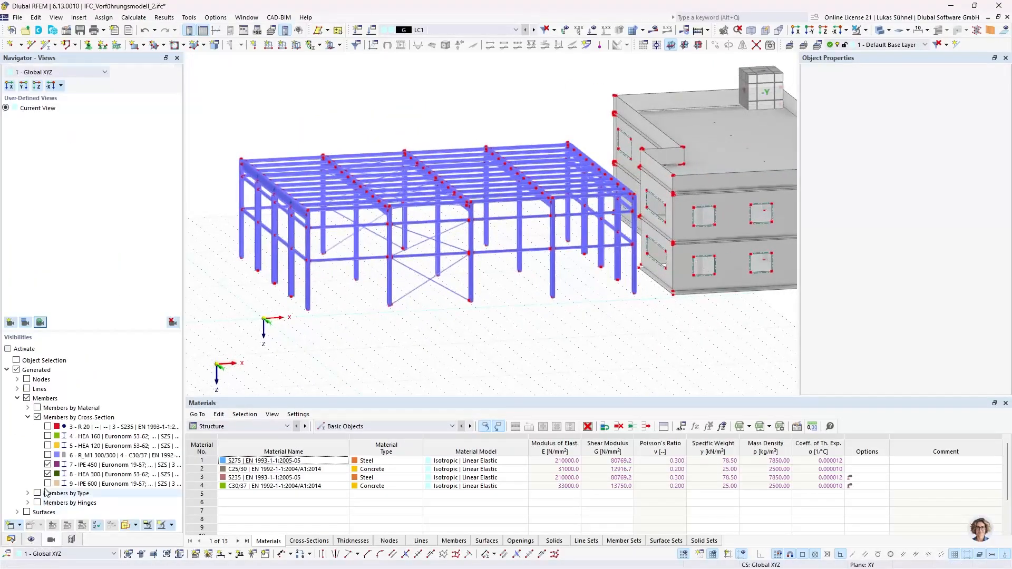
{"action": "left_click", "coordinate": [47, 465]}
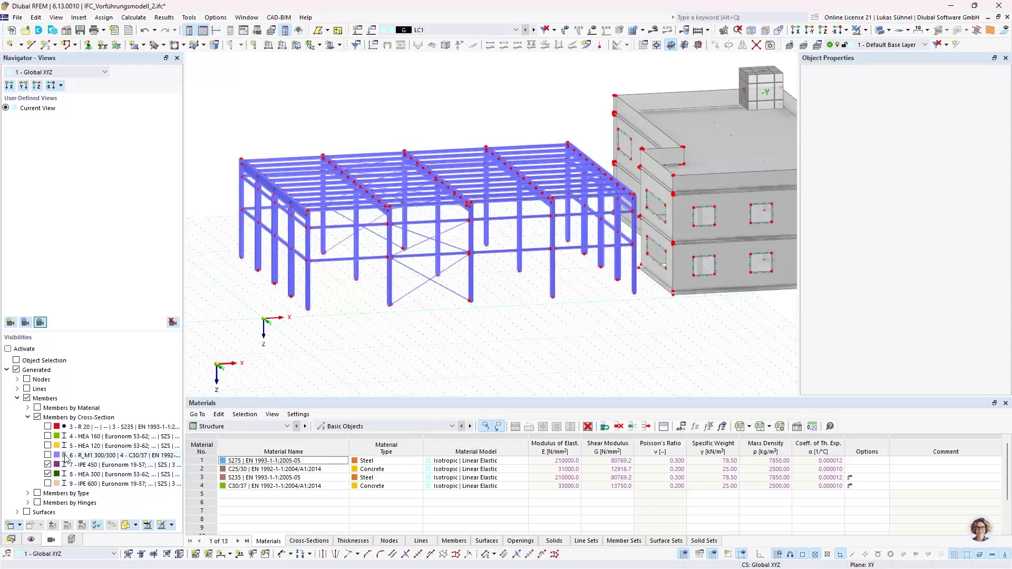
{"action": "left_click", "coordinate": [47, 464]}
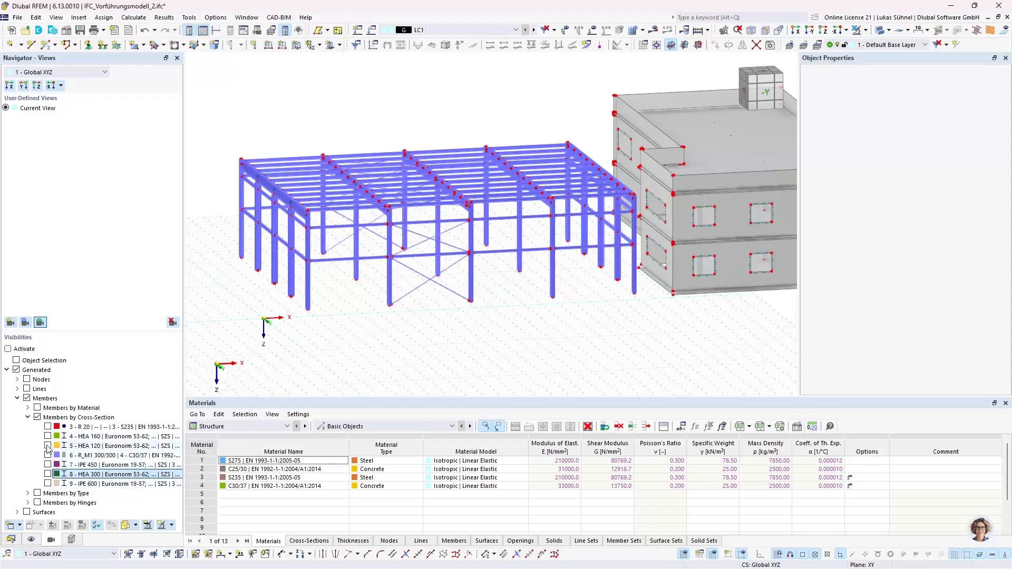
{"action": "left_click", "coordinate": [48, 446]}
{"action": "left_click", "coordinate": [47, 436]}
{"action": "scroll", "coordinate": [327, 185], "scroll_direction": "up", "scroll_amount": 5}
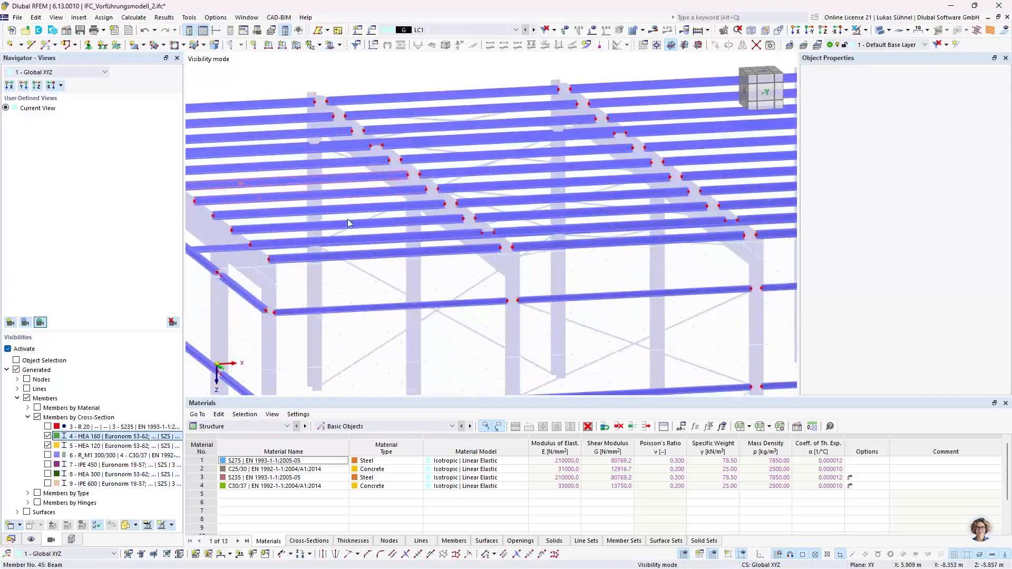
{"action": "middle_click_drag", "start_coordinate": [347, 219], "coordinate": [498, 180]}
{"action": "scroll", "coordinate": [485, 174], "scroll_direction": "down", "scroll_amount": 5}
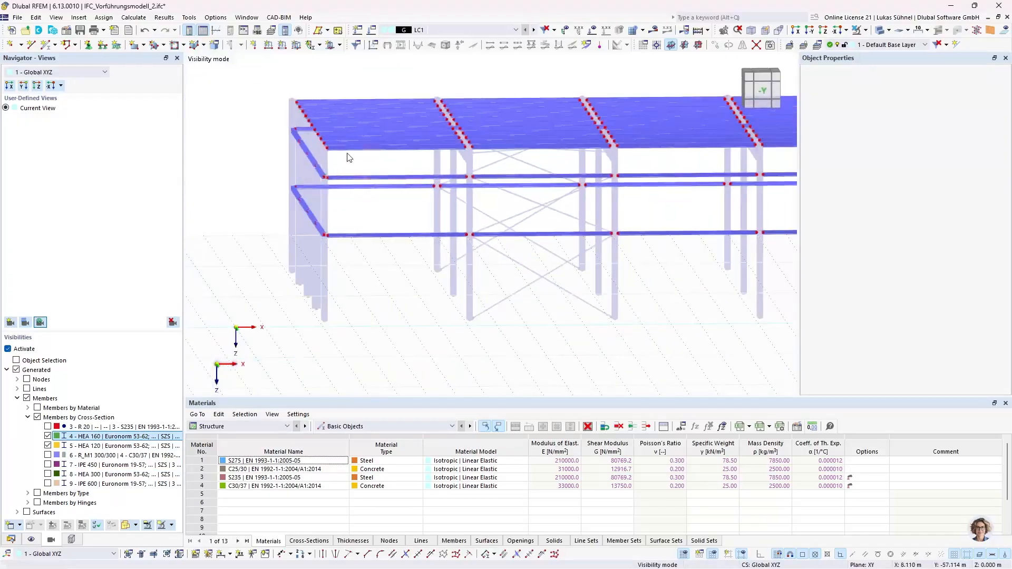
{"action": "middle_click_drag", "start_coordinate": [367, 271], "coordinate": [387, 280], "text": "ctrl"}
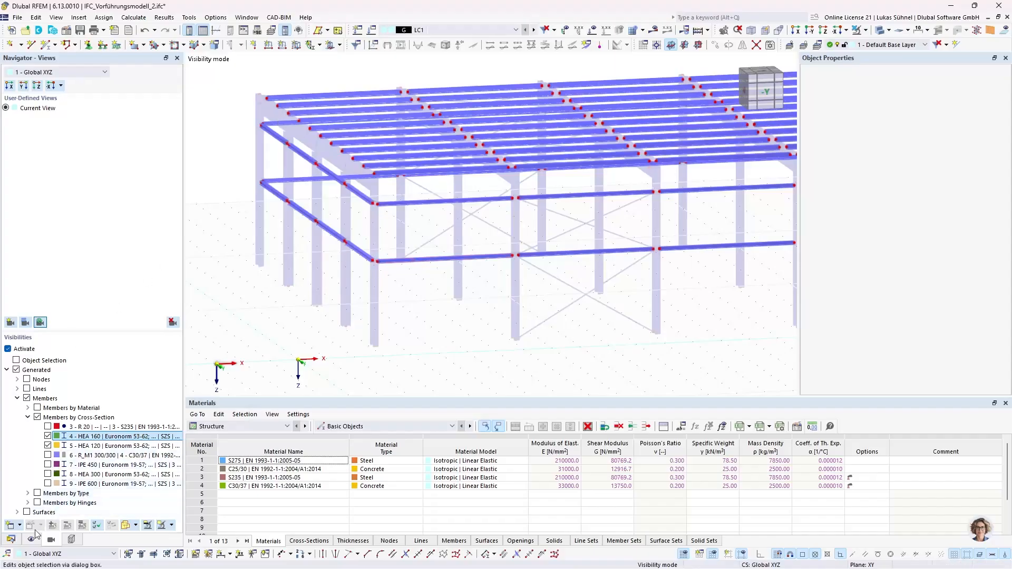
- Start a third nodal link targeting members and assign the roof-beam nodes window-selected in the model
{"action": "left_click", "coordinate": [11, 540]}
{"action": "right_click", "coordinate": [79, 260]}
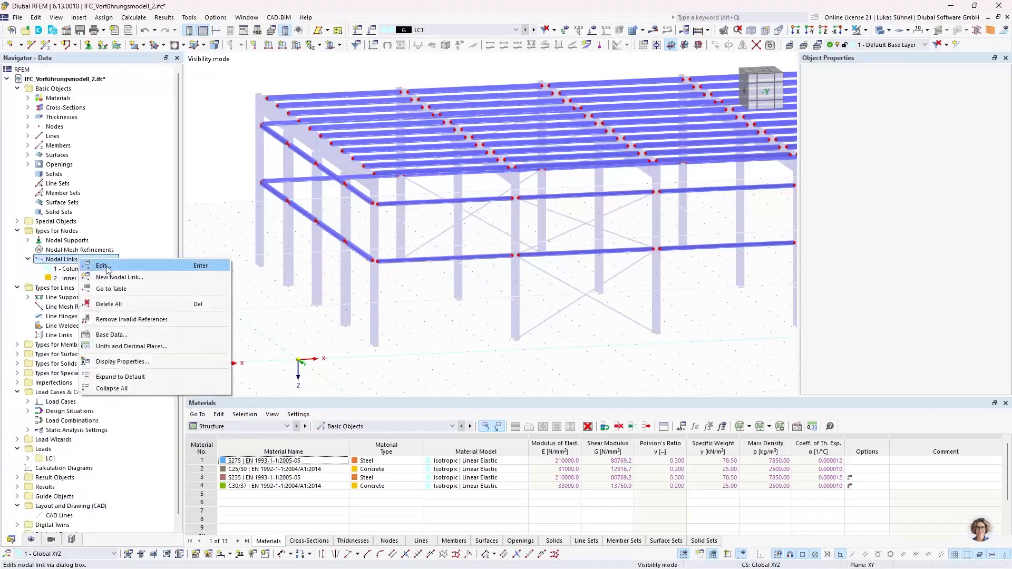
{"action": "left_click", "coordinate": [111, 277]}
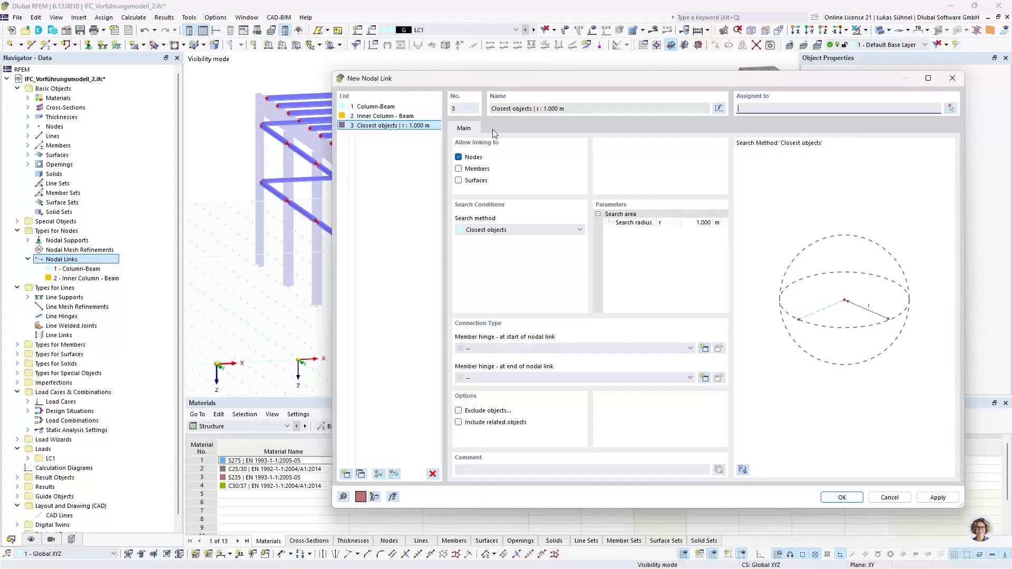
{"action": "left_click", "coordinate": [469, 158]}
{"action": "left_click", "coordinate": [951, 108]}
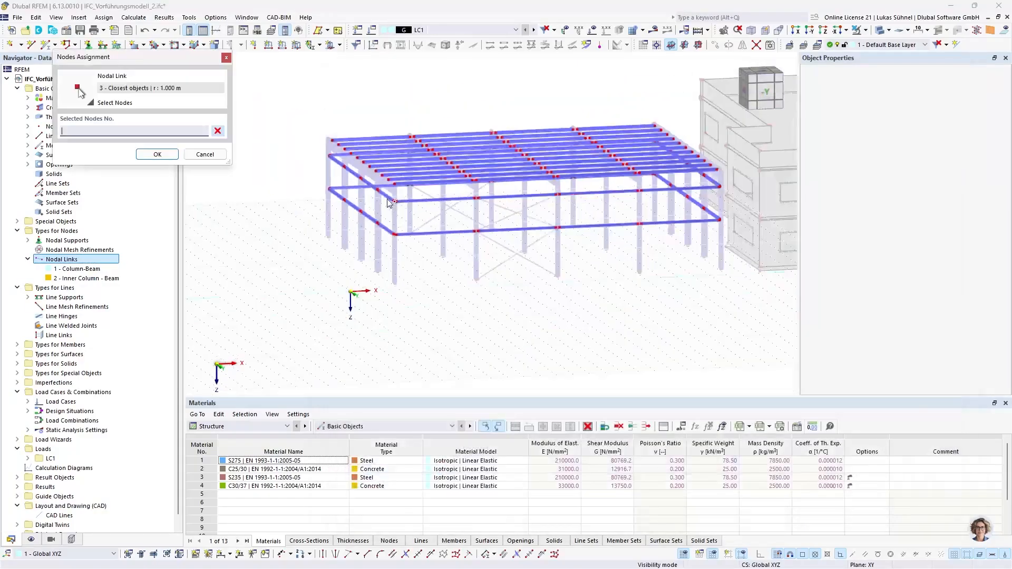
{"action": "left_click_drag", "start_coordinate": [311, 116], "coordinate": [663, 247]}
{"action": "left_click", "coordinate": [157, 154]}
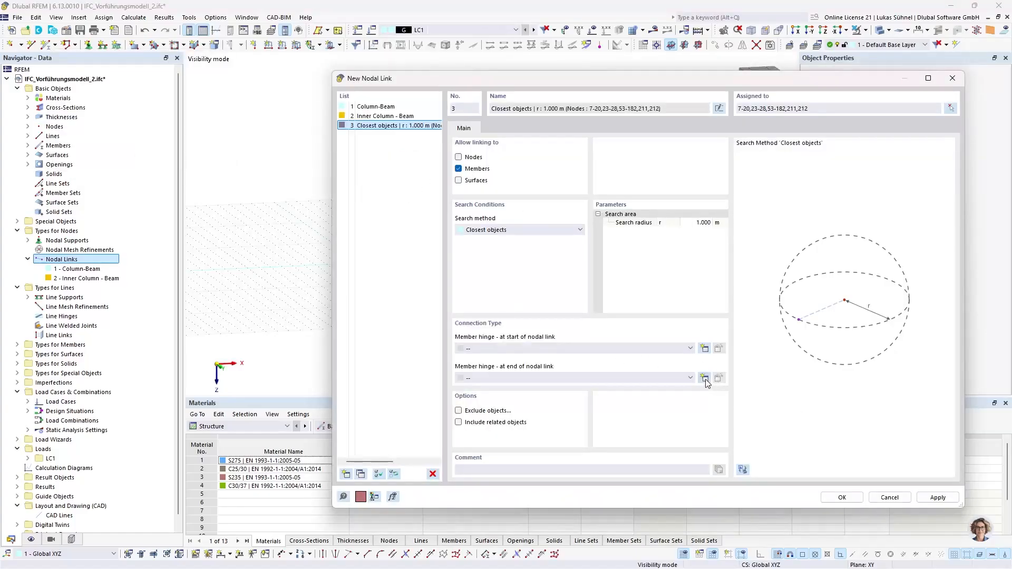
- Set the end member hinge to '1 - Local xyz' and create the 1.000 m Closest objects link 3
{"action": "left_click", "coordinate": [623, 378]}
{"action": "key", "text": "Escape"}
{"action": "left_click", "coordinate": [541, 379]}
{"action": "left_click", "coordinate": [520, 395]}
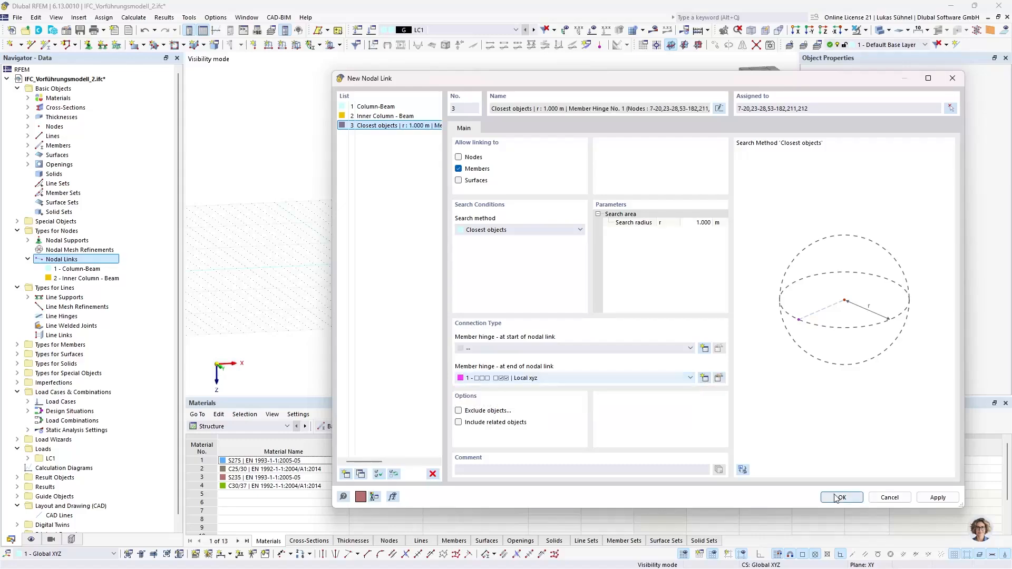
{"action": "left_click", "coordinate": [842, 498]}
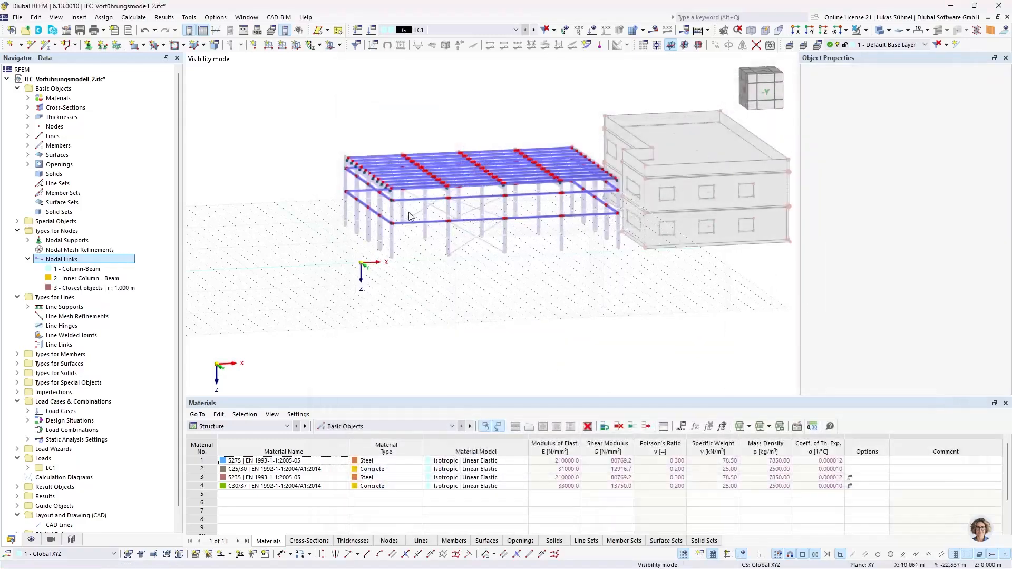
- Switch the model display from solid to wireframe
{"action": "scroll", "coordinate": [410, 217], "scroll_direction": "up", "scroll_amount": 6}
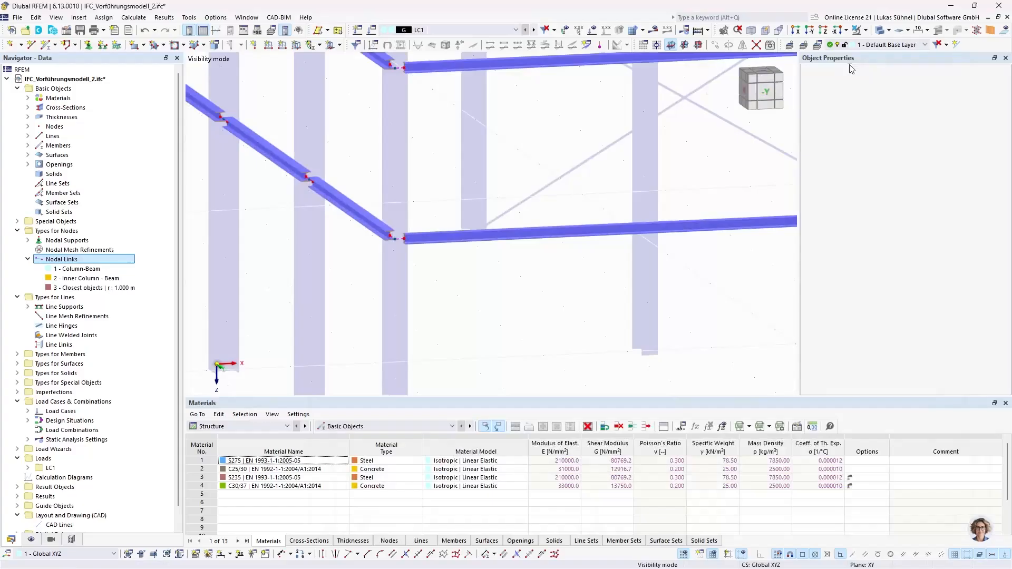
{"action": "left_click", "coordinate": [881, 31]}
{"action": "left_click", "coordinate": [881, 31]}
- Pan and zoom along the frame to inspect the generated dashed links at the joints and braced bays
{"action": "middle_click_drag", "start_coordinate": [381, 193], "coordinate": [526, 295]}
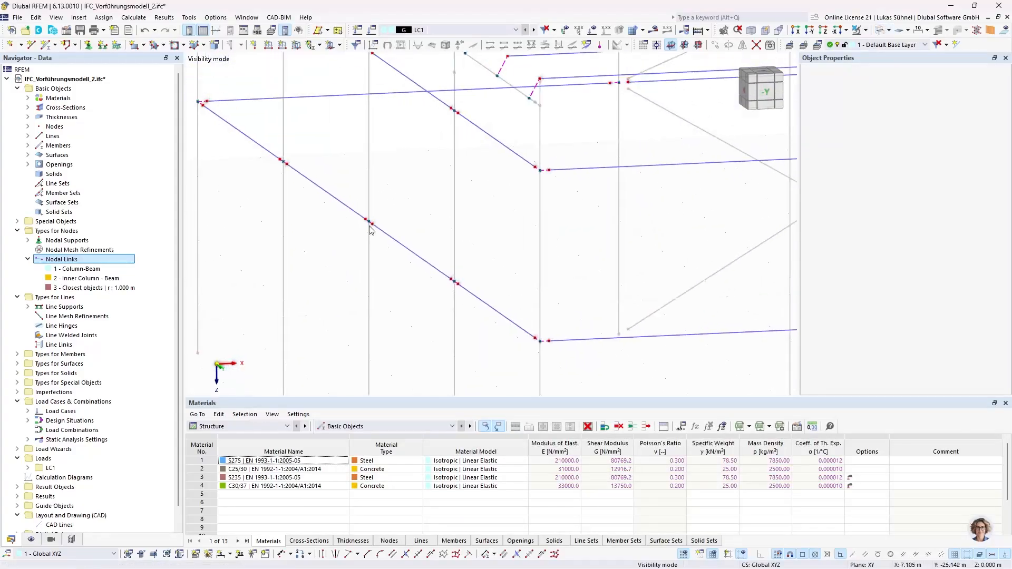
{"action": "scroll", "coordinate": [368, 216], "scroll_direction": "up", "scroll_amount": 7}
{"action": "scroll", "coordinate": [369, 271], "scroll_direction": "down", "scroll_amount": 5}
{"action": "middle_click_drag", "start_coordinate": [439, 142], "coordinate": [580, 364]}
{"action": "middle_click_drag", "start_coordinate": [328, 206], "coordinate": [472, 294]}
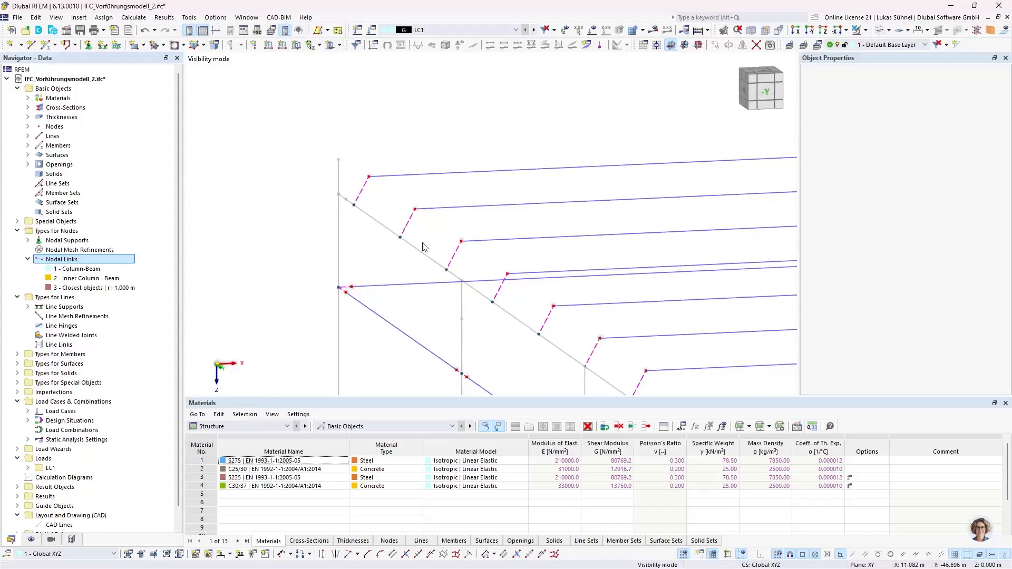
{"action": "scroll", "coordinate": [653, 332], "scroll_direction": "down", "scroll_amount": 4}
{"action": "middle_click_drag", "start_coordinate": [667, 337], "coordinate": [312, 145]}
{"action": "middle_click_drag", "start_coordinate": [612, 325], "coordinate": [439, 227]}
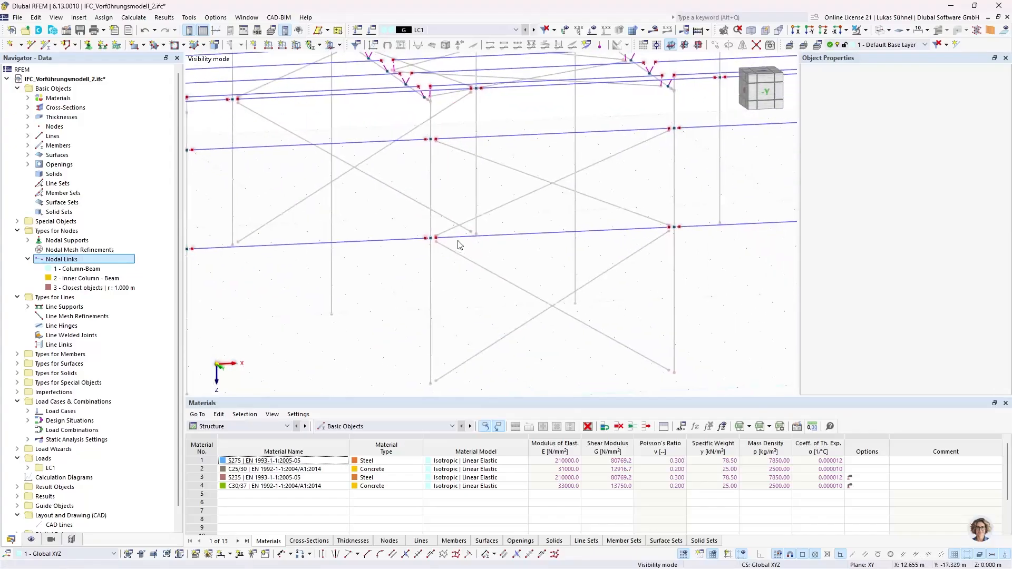
{"action": "scroll", "coordinate": [447, 246], "scroll_direction": "up", "scroll_amount": 6}
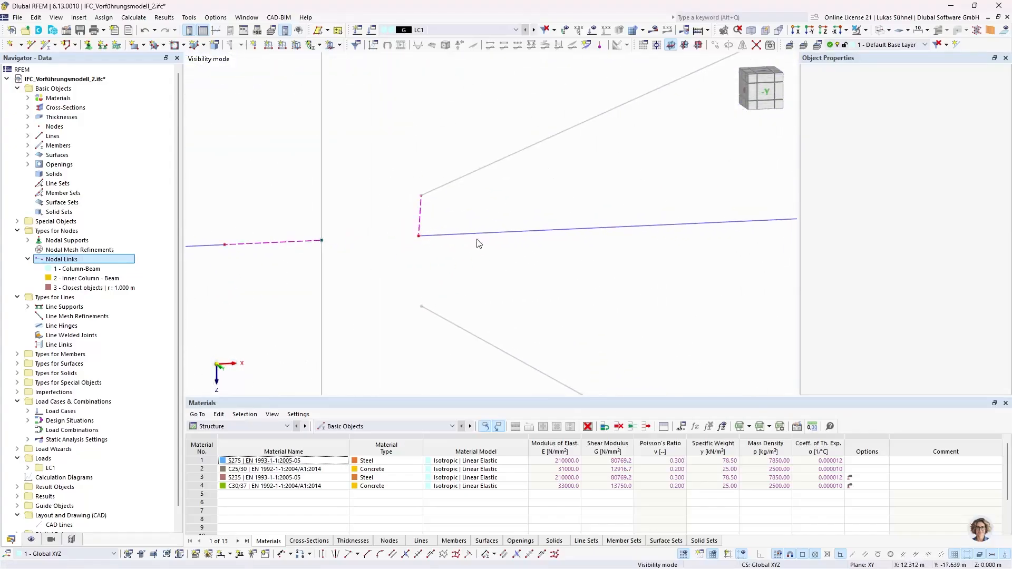
{"action": "scroll", "coordinate": [414, 232], "scroll_direction": "down", "scroll_amount": 8}
{"action": "mouse_move", "coordinate": [458, 232]}
{"action": "middle_mouse_down"}
{"action": "mouse_move", "coordinate": [450, 210]}
{"action": "mouse_move", "coordinate": [460, 215]}
{"action": "middle_mouse_up"}
{"action": "scroll", "coordinate": [433, 196], "scroll_direction": "up", "scroll_amount": 5}
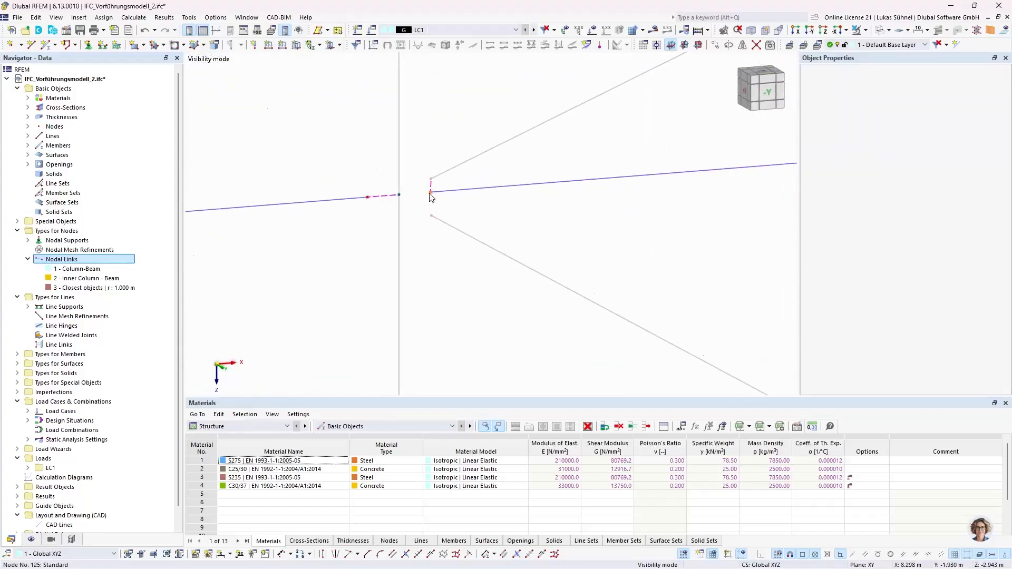
{"action": "mouse_move", "coordinate": [433, 196]}
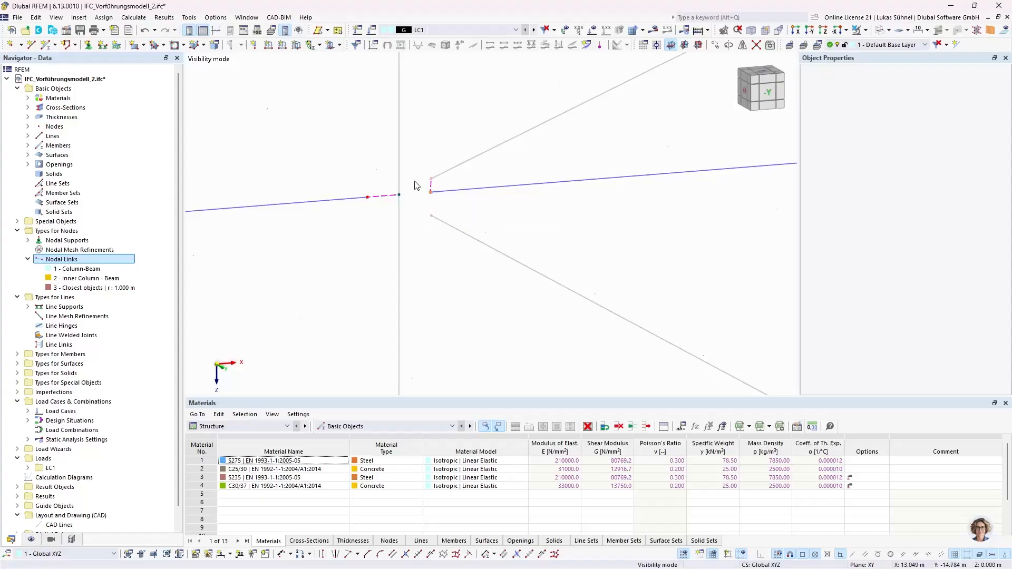
{"action": "scroll", "coordinate": [431, 193], "scroll_direction": "up", "scroll_amount": 2}
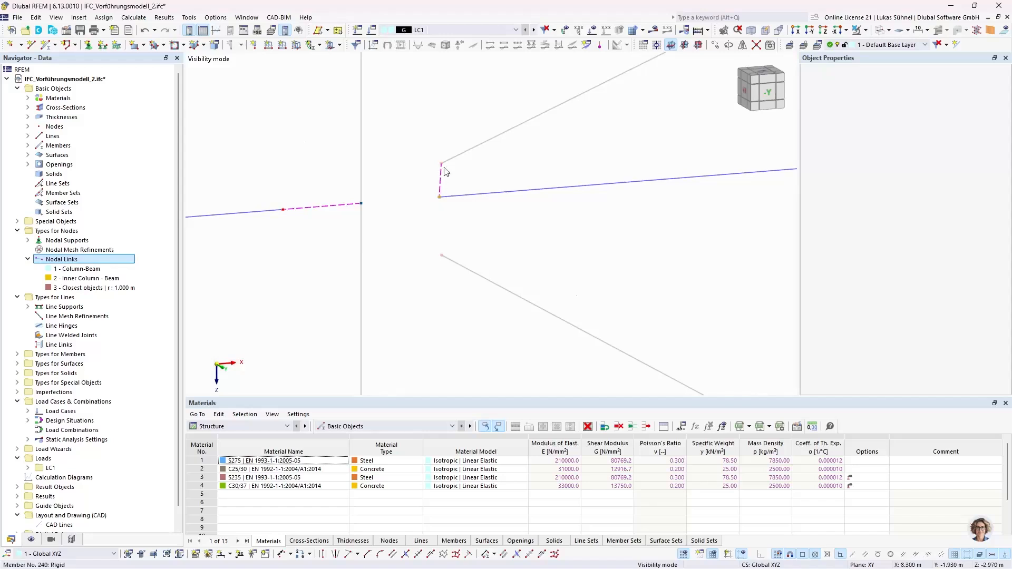
{"action": "scroll", "coordinate": [398, 235], "scroll_direction": "down", "scroll_amount": 4}
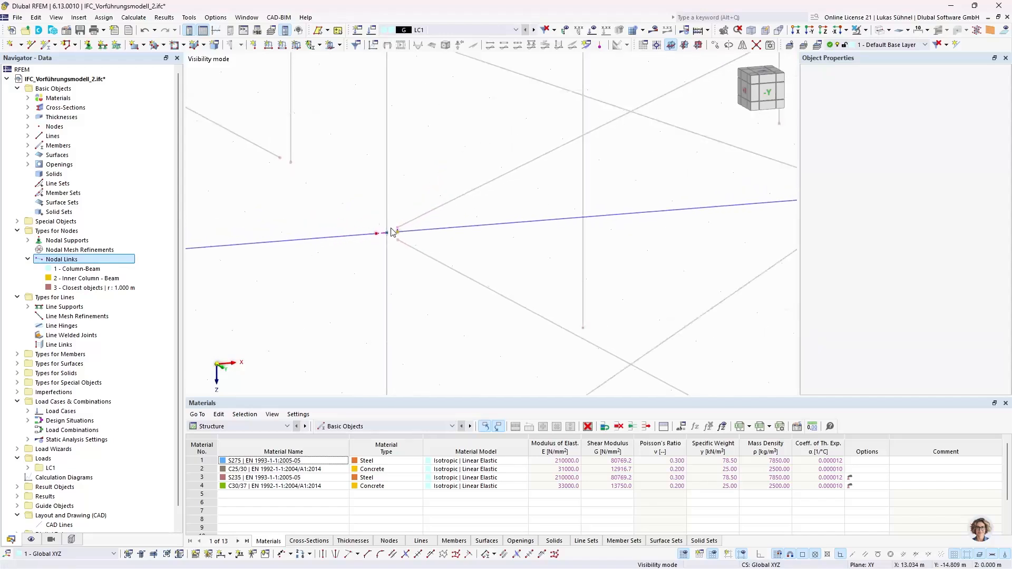
{"action": "scroll", "coordinate": [399, 236], "scroll_direction": "down", "scroll_amount": 3}
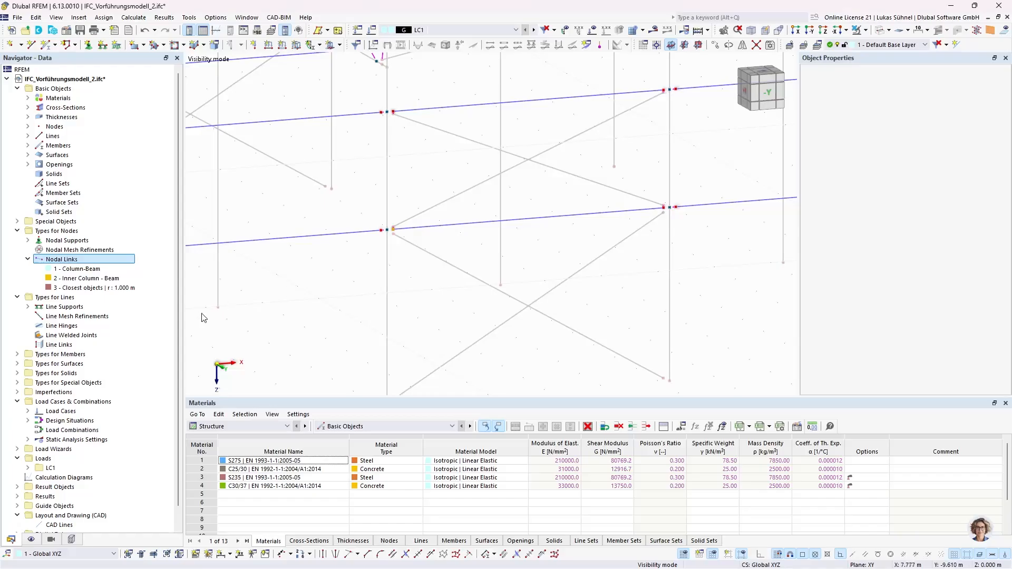
- Reopen nodal link 3, enable Exclude objects, and begin picking excluded members in the model
{"action": "double_click", "coordinate": [87, 288]}
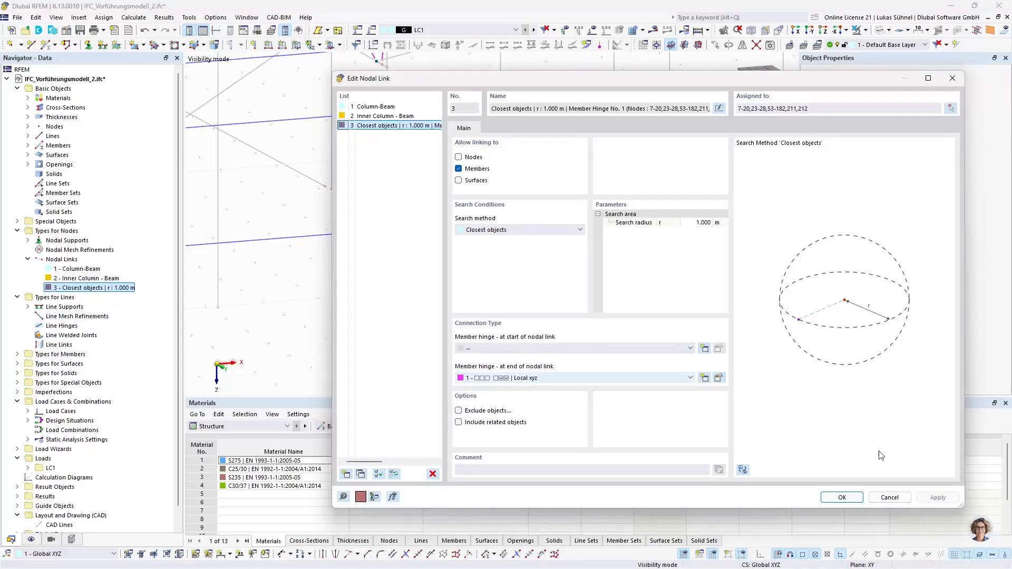
{"action": "left_click", "coordinate": [889, 498]}
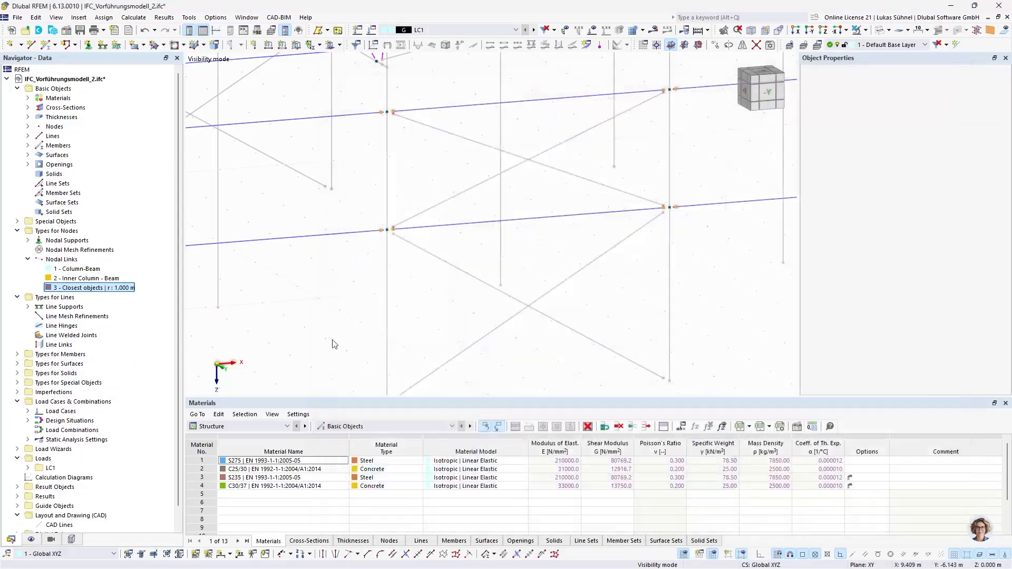
{"action": "double_click", "coordinate": [79, 289]}
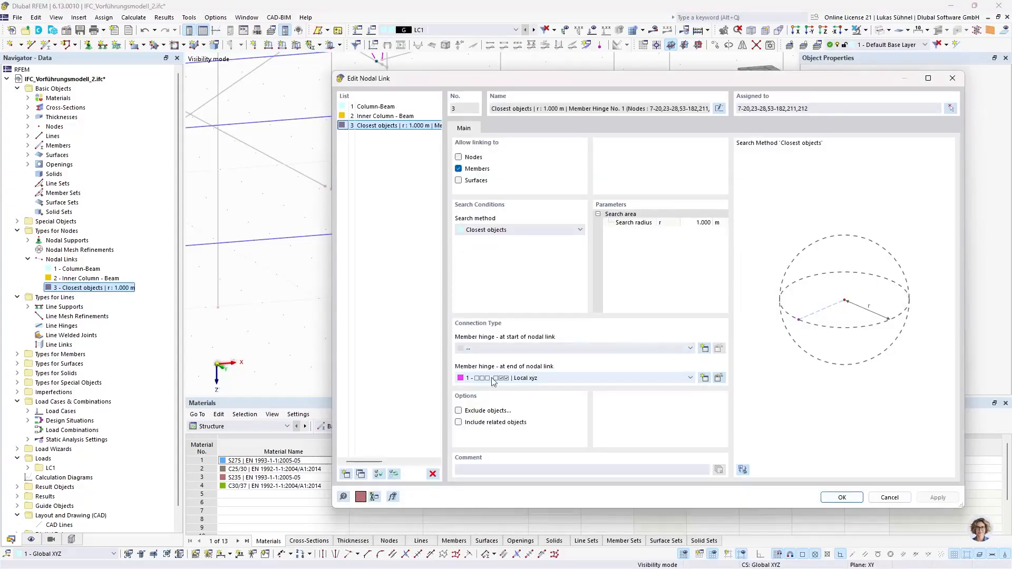
{"action": "left_click", "coordinate": [458, 412]}
{"action": "left_click", "coordinate": [507, 129]}
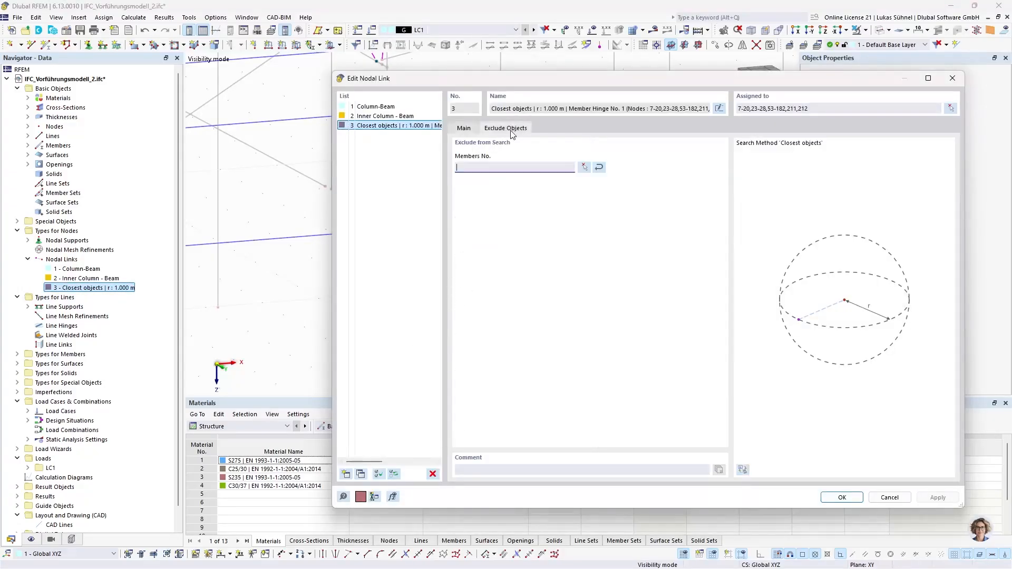
{"action": "left_click", "coordinate": [584, 167]}
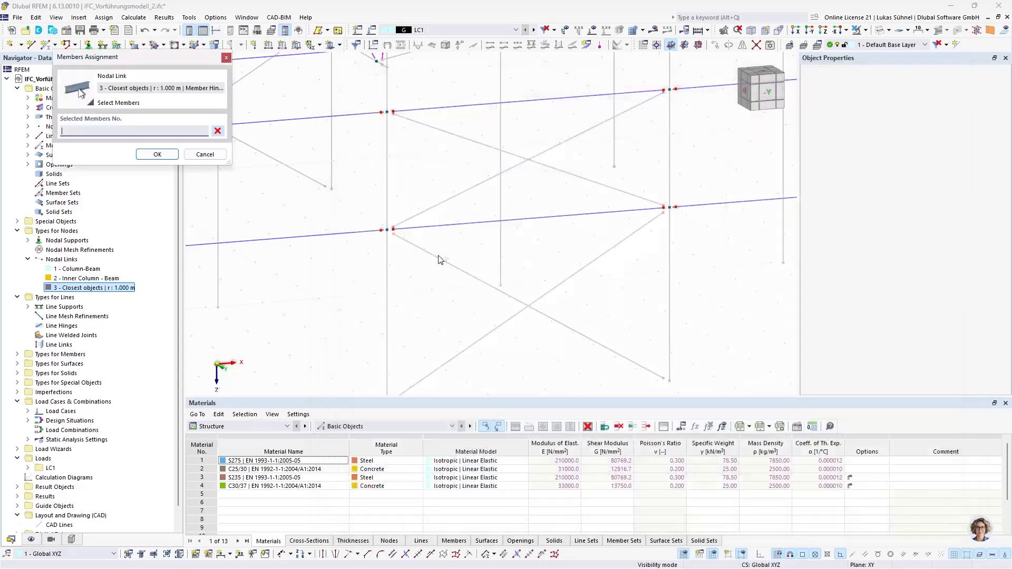
- Show the R 20 braces, select members 1-3, 11 and 15-26 as exclusions, and apply them
{"action": "left_click", "coordinate": [51, 539]}
{"action": "left_click", "coordinate": [48, 426]}
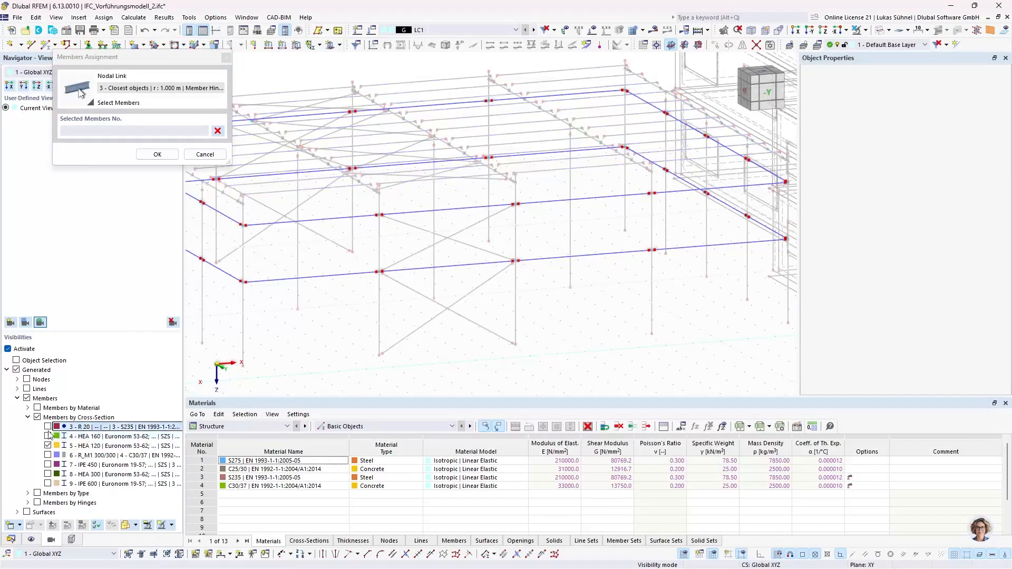
{"action": "left_click", "coordinate": [48, 446]}
{"action": "left_click", "coordinate": [48, 445]}
{"action": "scroll", "coordinate": [392, 297], "scroll_direction": "down", "scroll_amount": 3}
{"action": "middle_click_drag", "start_coordinate": [403, 305], "coordinate": [444, 294], "text": "ctrl"}
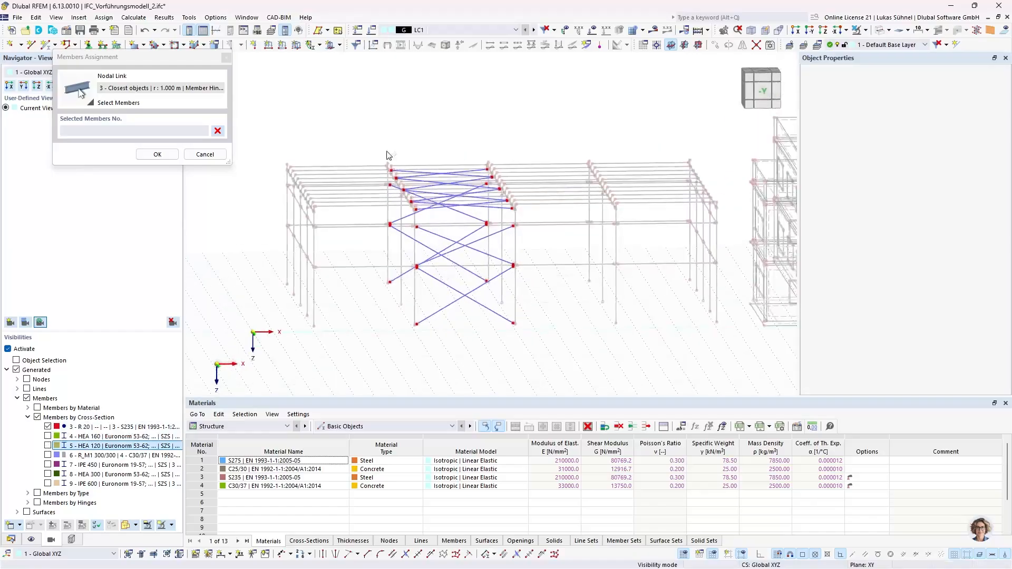
{"action": "left_click_drag", "start_coordinate": [351, 131], "coordinate": [570, 354]}
{"action": "left_click", "coordinate": [157, 154]}
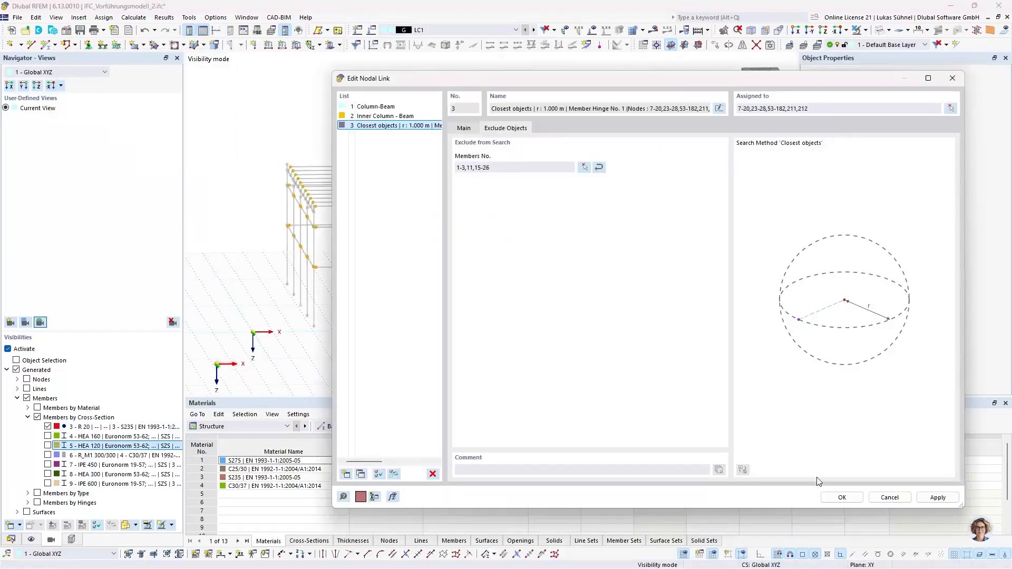
{"action": "left_click", "coordinate": [844, 499]}
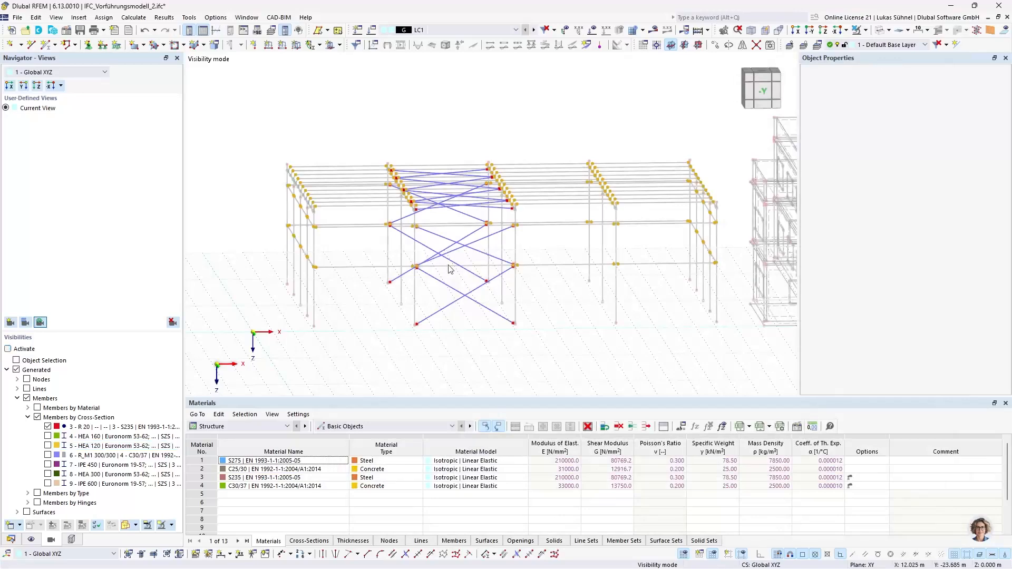
- Exit visibility mode so all members show, then orbit and zoom to review the bracing links
{"action": "scroll", "coordinate": [449, 269], "scroll_direction": "up", "scroll_amount": 8}
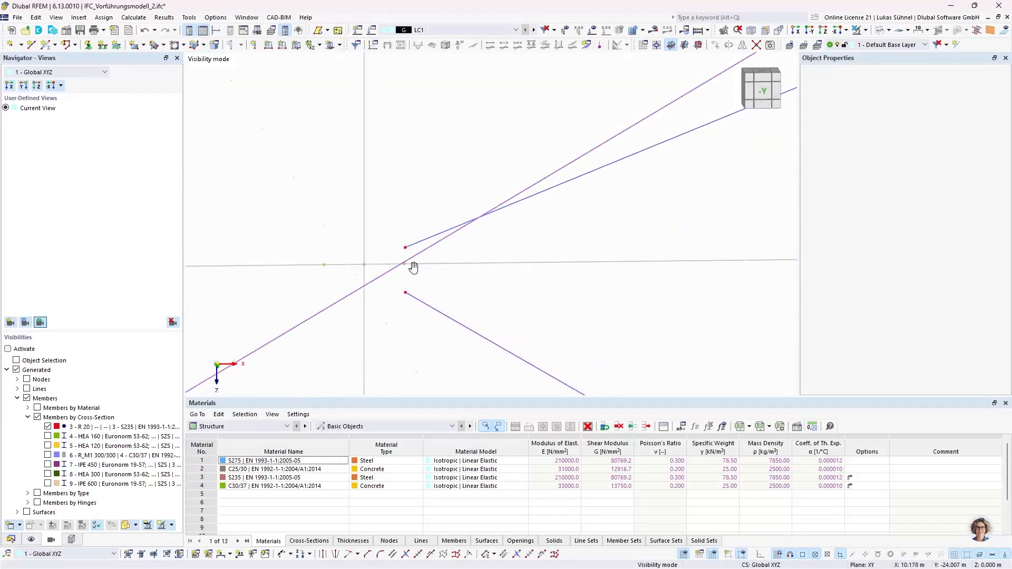
{"action": "middle_click_drag", "start_coordinate": [414, 268], "coordinate": [380, 203]}
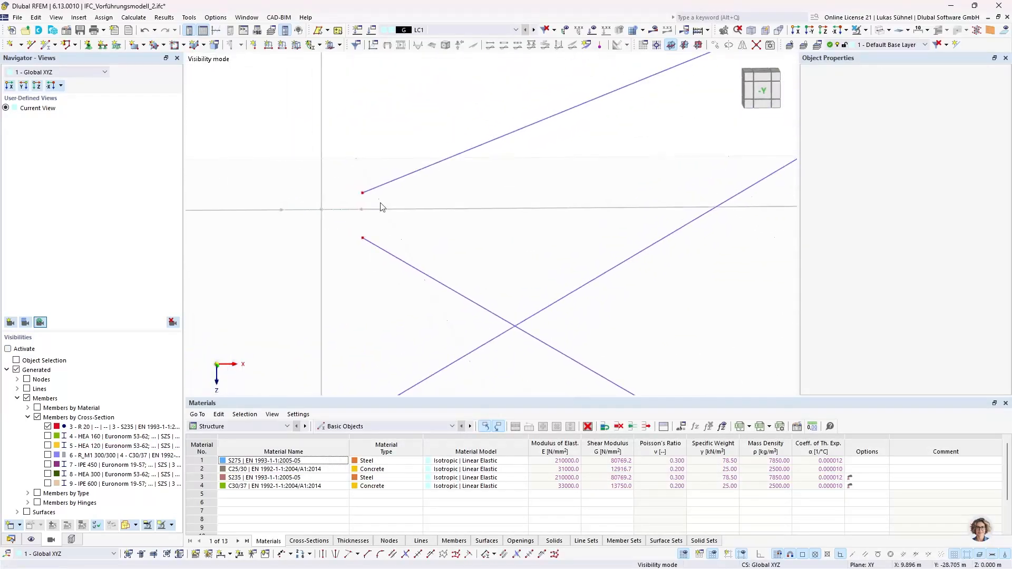
{"action": "left_click", "coordinate": [865, 30]}
{"action": "left_click", "coordinate": [888, 119]}
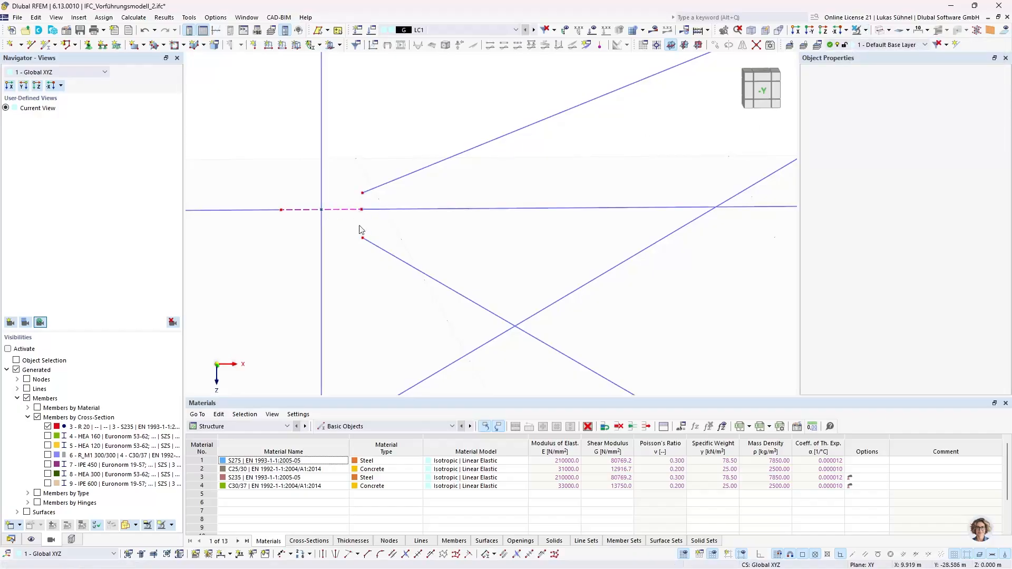
{"action": "scroll", "coordinate": [421, 316], "scroll_direction": "down", "scroll_amount": 7}
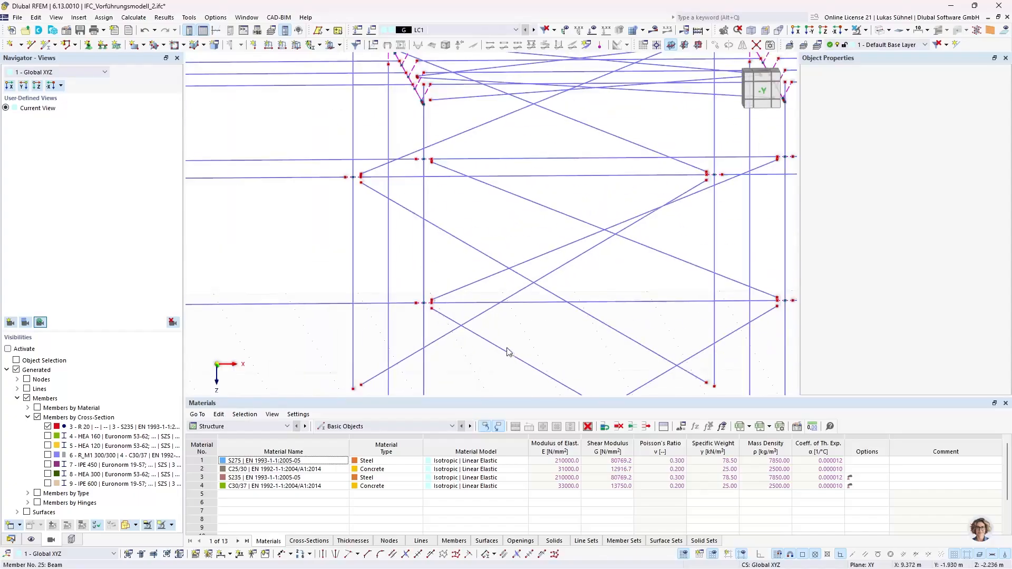
{"action": "middle_click_drag", "start_coordinate": [509, 353], "coordinate": [456, 268], "text": "ctrl"}
{"action": "scroll", "coordinate": [508, 206], "scroll_direction": "down", "scroll_amount": 10}
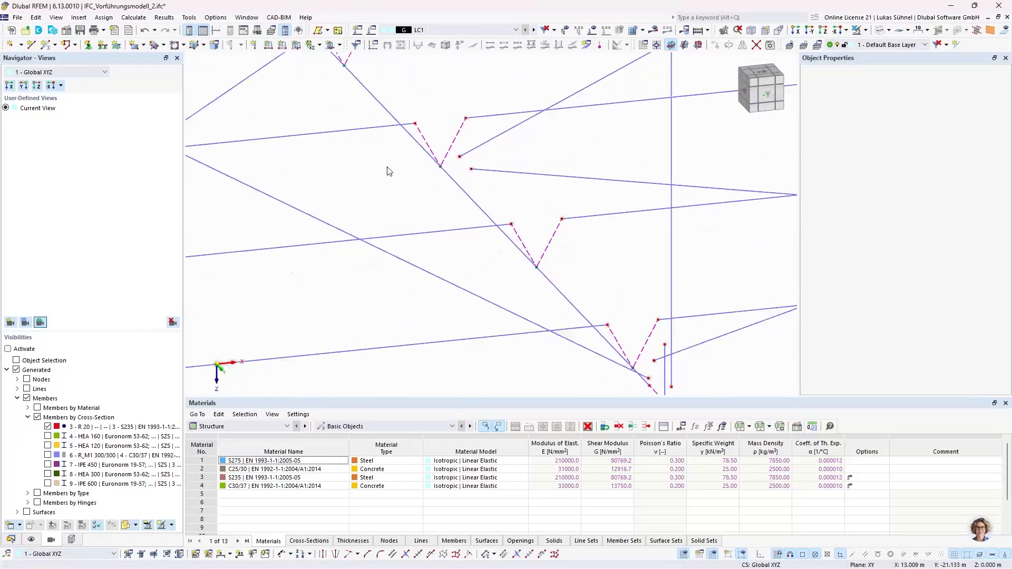
- Return to the Data navigator and call up the Nodal Links context menu
{"action": "left_click", "coordinate": [11, 540]}
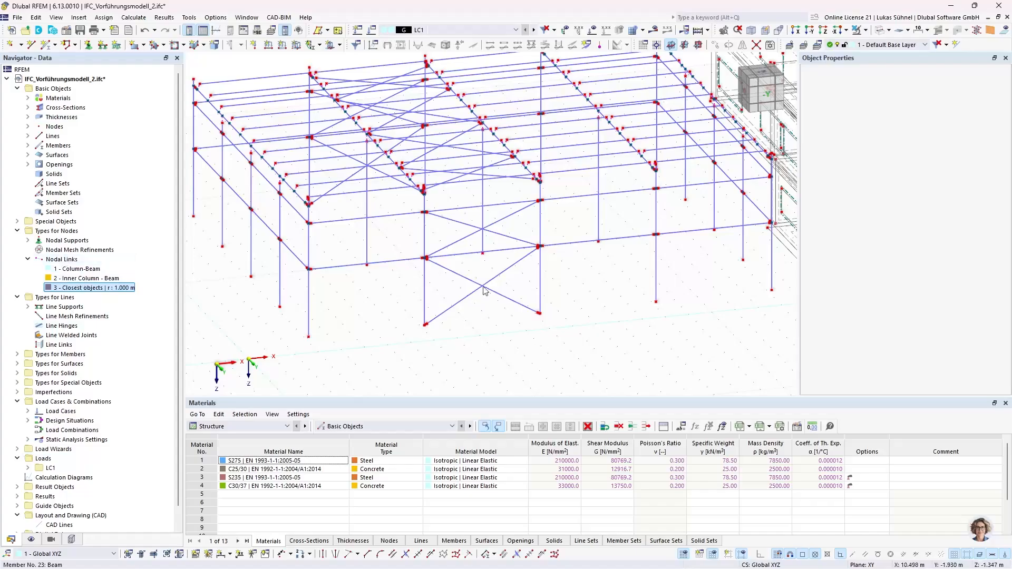
{"action": "scroll", "coordinate": [446, 268], "scroll_direction": "up", "scroll_amount": 10}
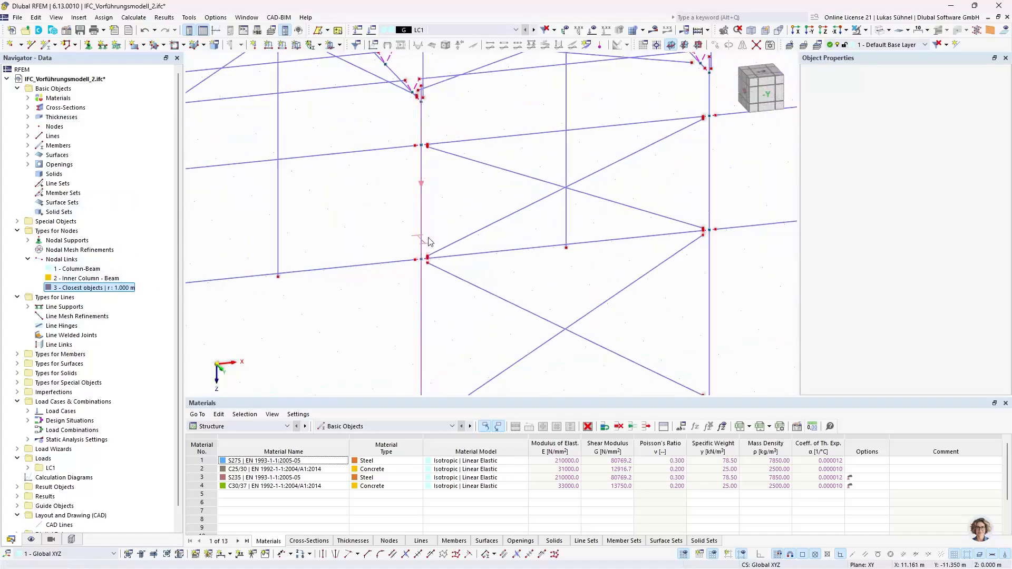
{"action": "scroll", "coordinate": [446, 269], "scroll_direction": "up", "scroll_amount": 2}
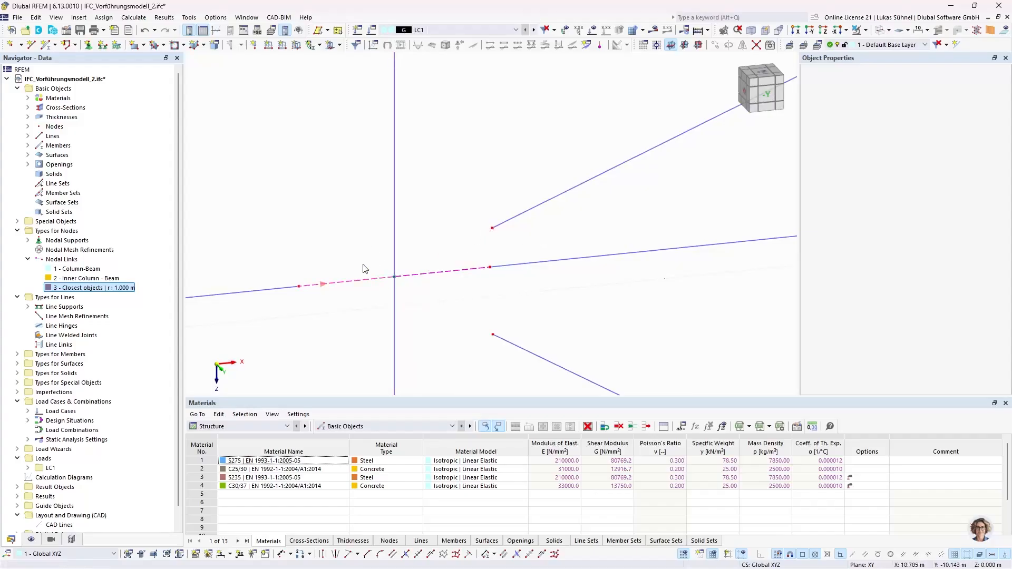
{"action": "scroll", "coordinate": [369, 250], "scroll_direction": "down", "scroll_amount": 3}
{"action": "scroll", "coordinate": [370, 249], "scroll_direction": "down", "scroll_amount": 3}
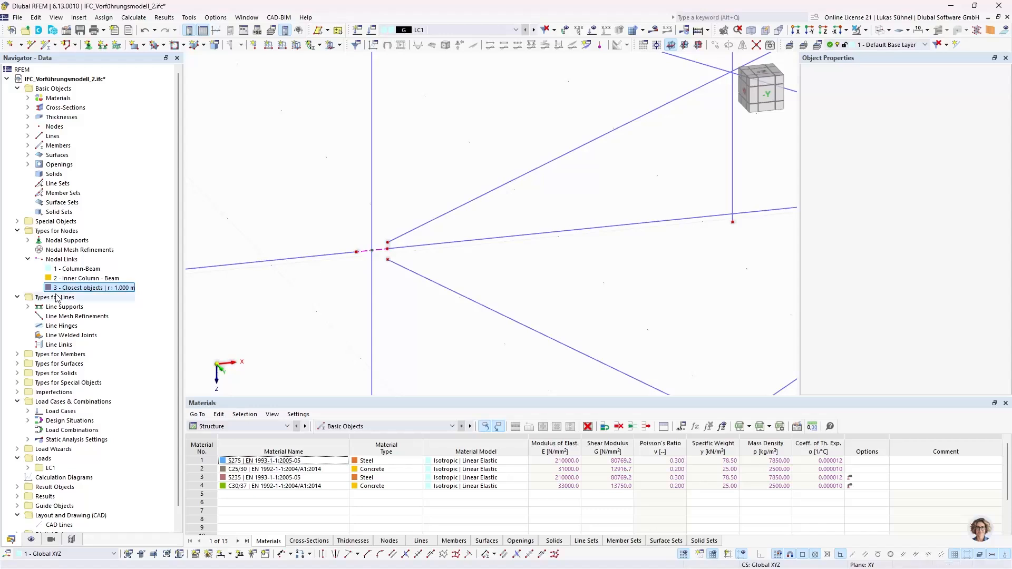
{"action": "right_click", "coordinate": [66, 259]}
- Start nodal link 4 (Closest objects, r = 1.000 m) and assign nodes 1-6, 21, 22, 29-52 by window selection
{"action": "left_click", "coordinate": [98, 279]}
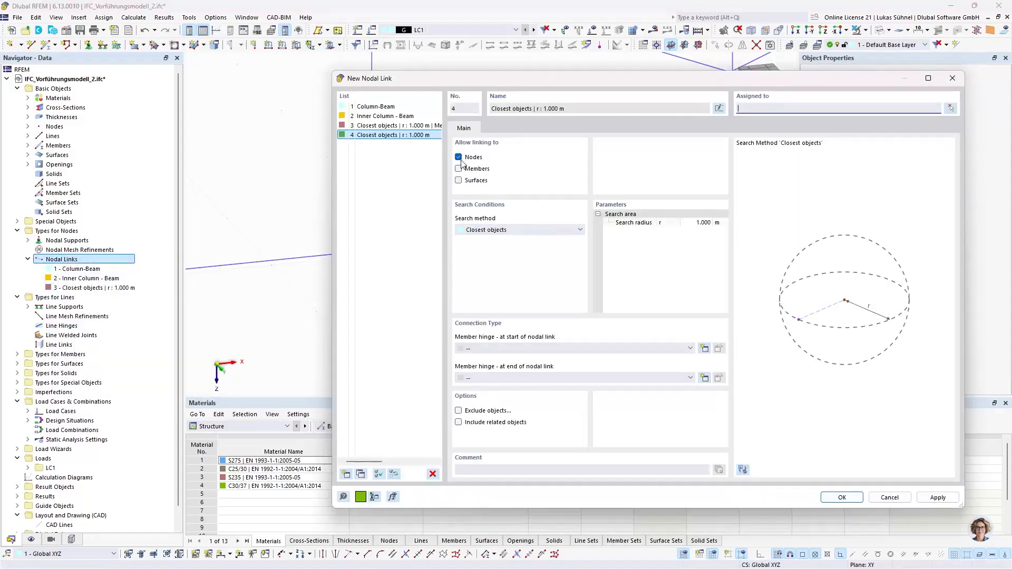
{"action": "left_click", "coordinate": [951, 109]}
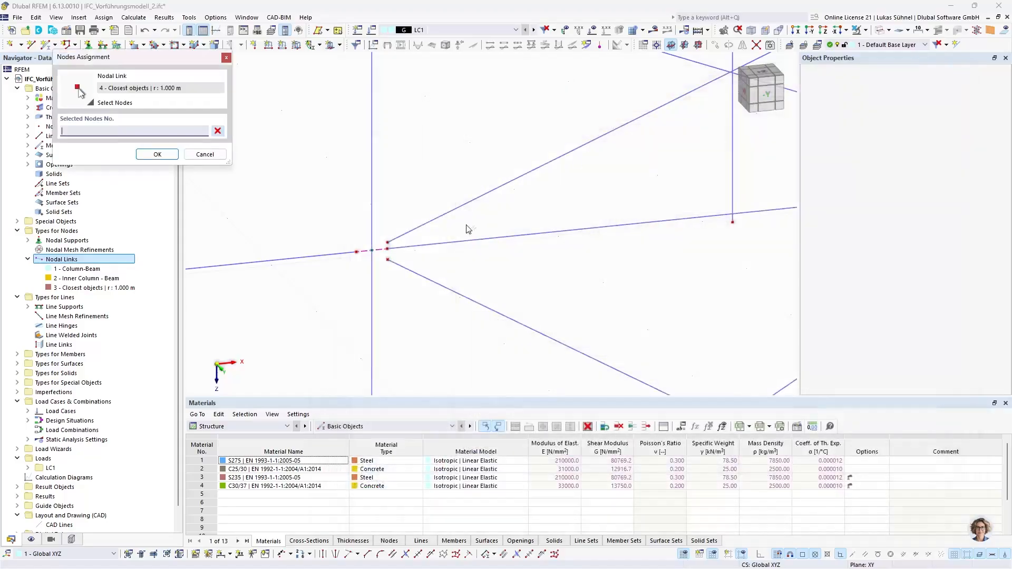
{"action": "left_click", "coordinate": [51, 540]}
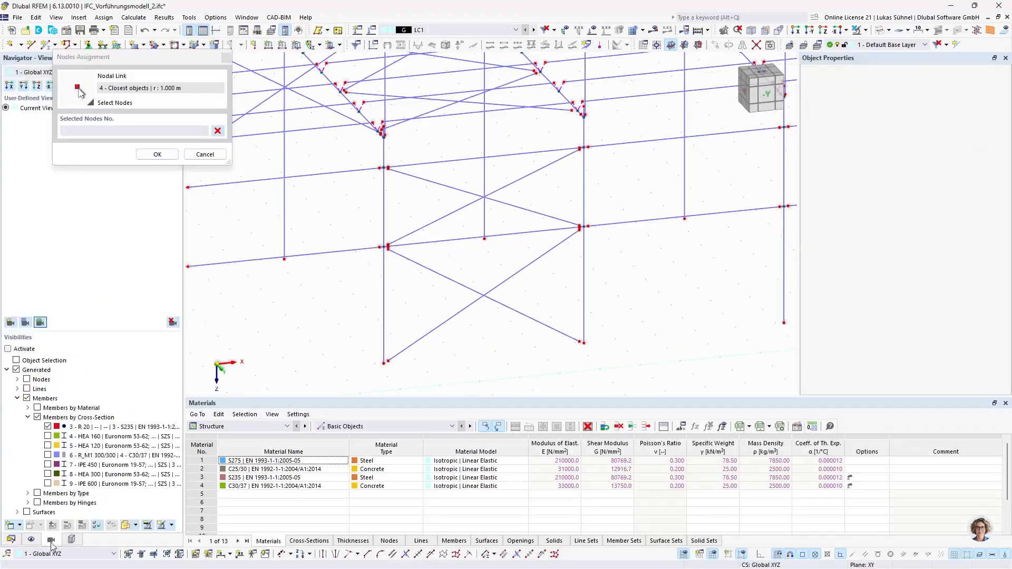
{"action": "left_click", "coordinate": [8, 349]}
{"action": "left_click_drag", "start_coordinate": [348, 104], "coordinate": [548, 320]}
{"action": "scroll", "coordinate": [428, 199], "scroll_direction": "up", "scroll_amount": 6}
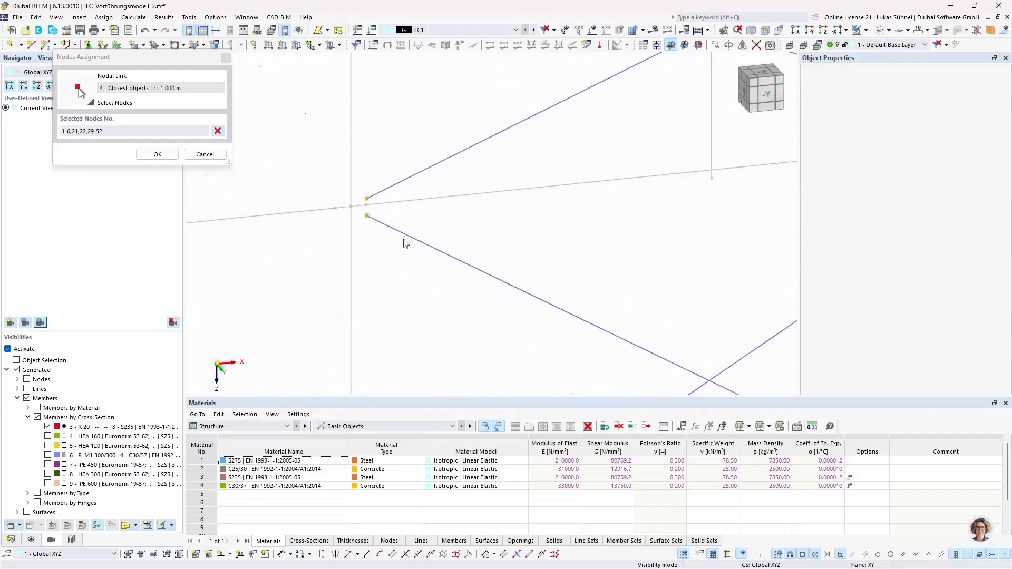
{"action": "left_click", "coordinate": [170, 154]}
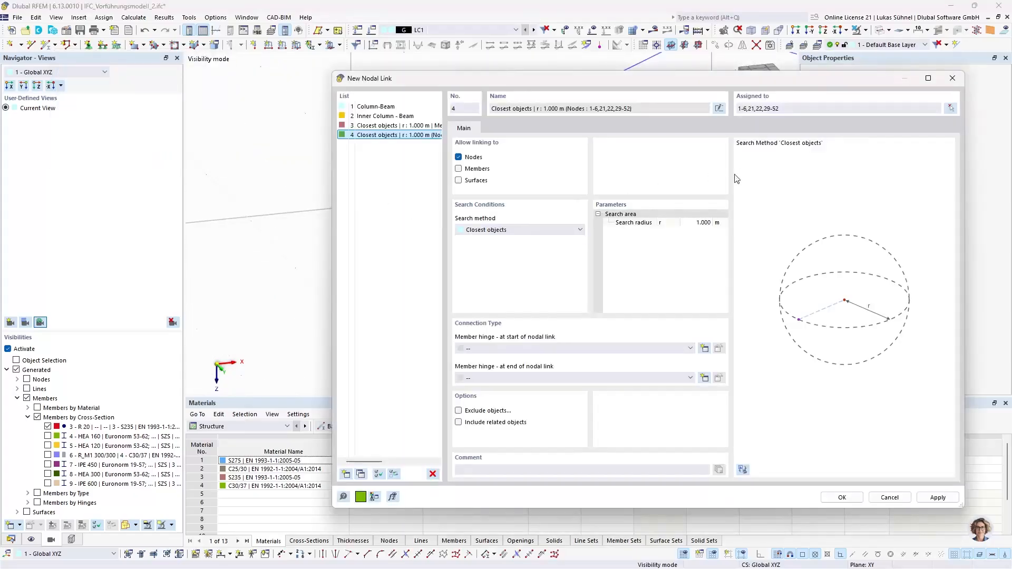
{"action": "left_click_drag", "start_coordinate": [482, 90], "coordinate": [560, 264]}
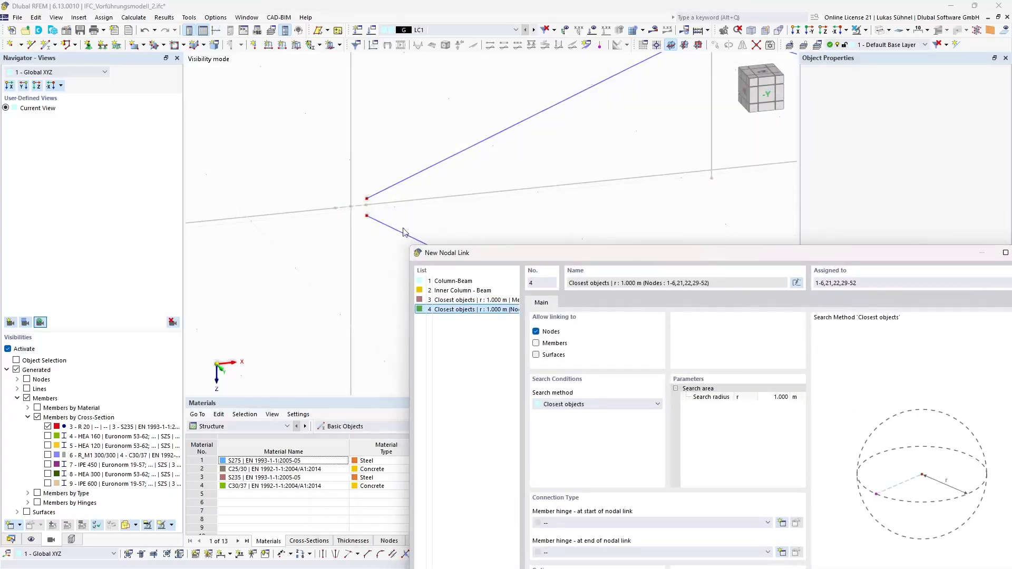
{"action": "left_click_drag", "start_coordinate": [505, 263], "coordinate": [280, 67]}
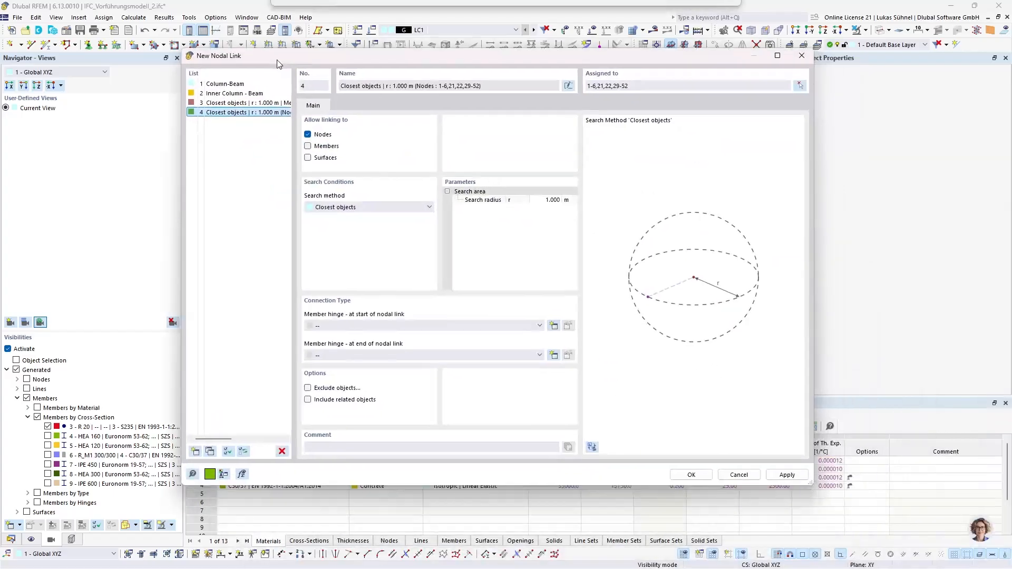
{"action": "left_click", "coordinate": [691, 475]}
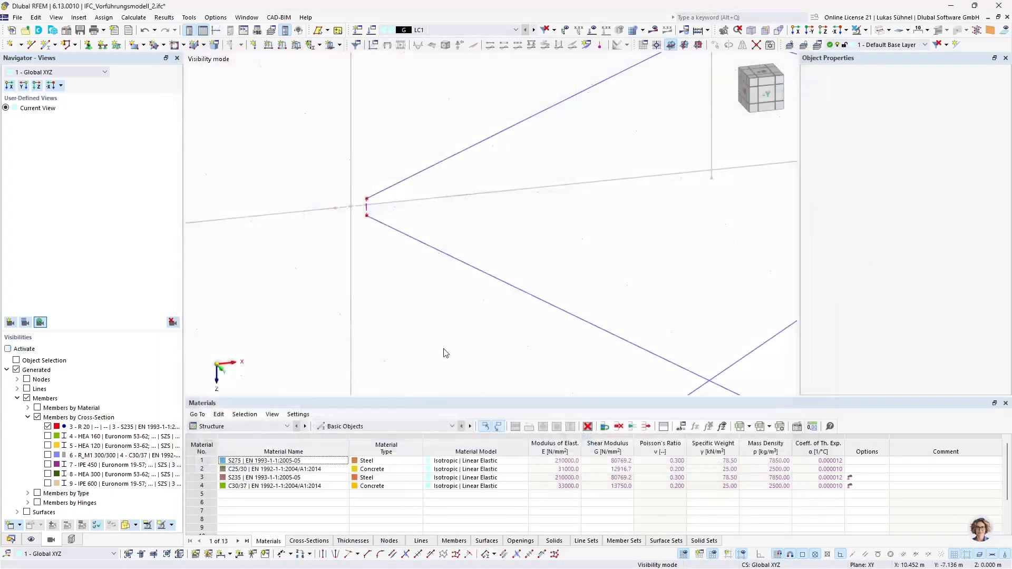
{"action": "scroll", "coordinate": [366, 219], "scroll_direction": "up", "scroll_amount": 6}
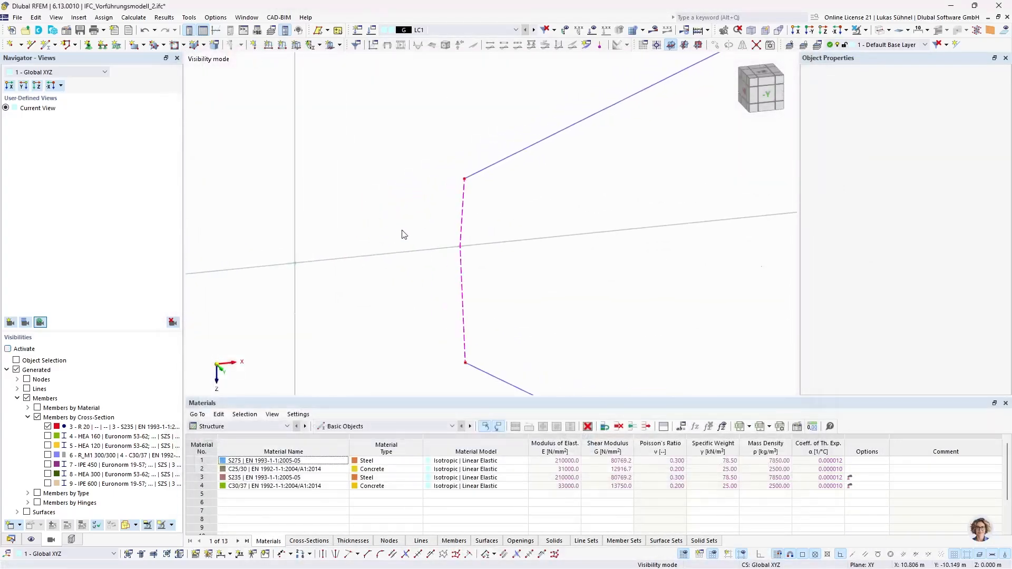
{"action": "scroll", "coordinate": [416, 221], "scroll_direction": "down", "scroll_amount": 3}
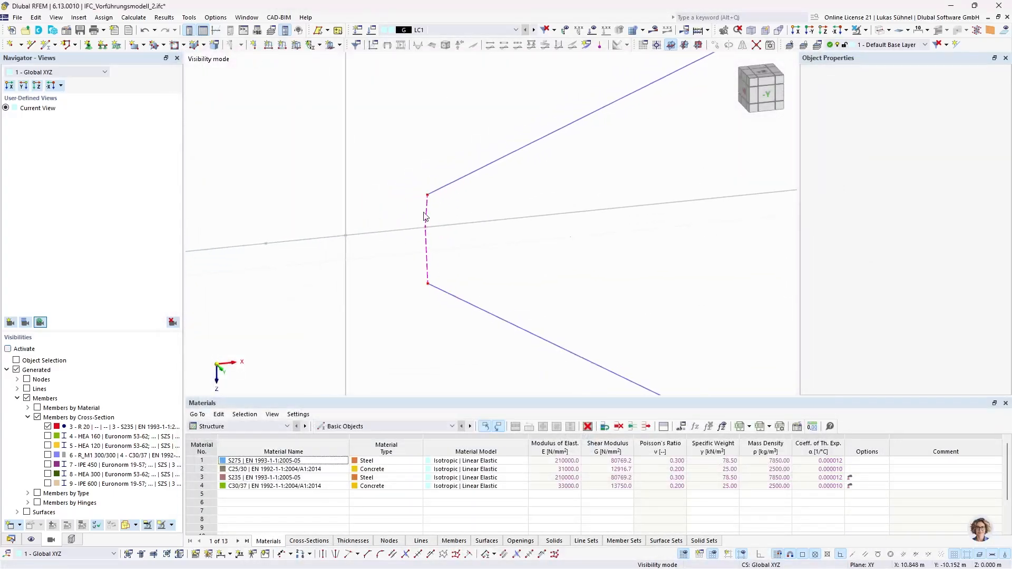
{"action": "left_click", "coordinate": [881, 30]}
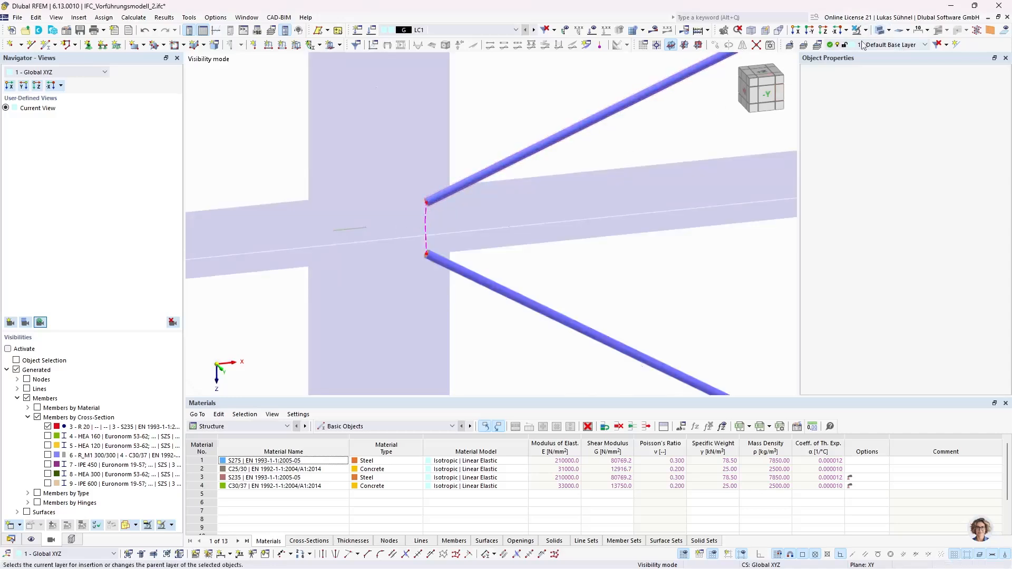
{"action": "left_click", "coordinate": [885, 33]}
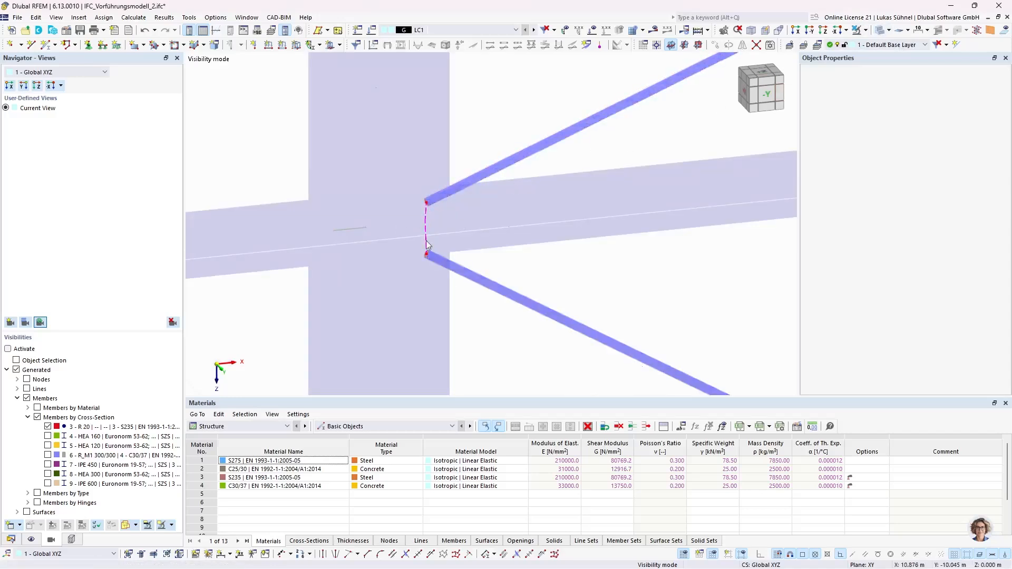
{"action": "left_click", "coordinate": [880, 31]}
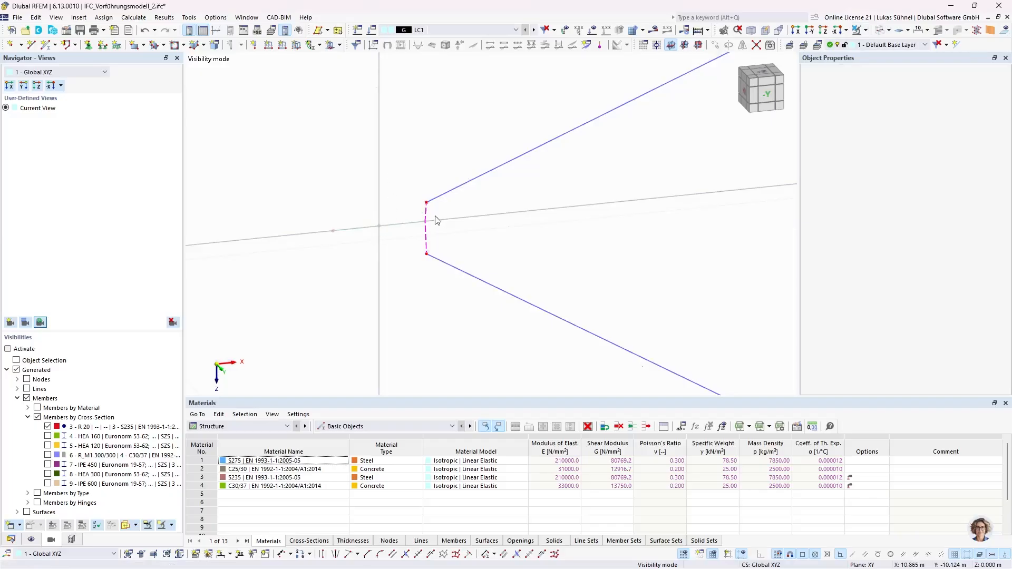
{"action": "scroll", "coordinate": [434, 216], "scroll_direction": "up", "scroll_amount": 4}
{"action": "scroll", "coordinate": [380, 246], "scroll_direction": "down", "scroll_amount": 7}
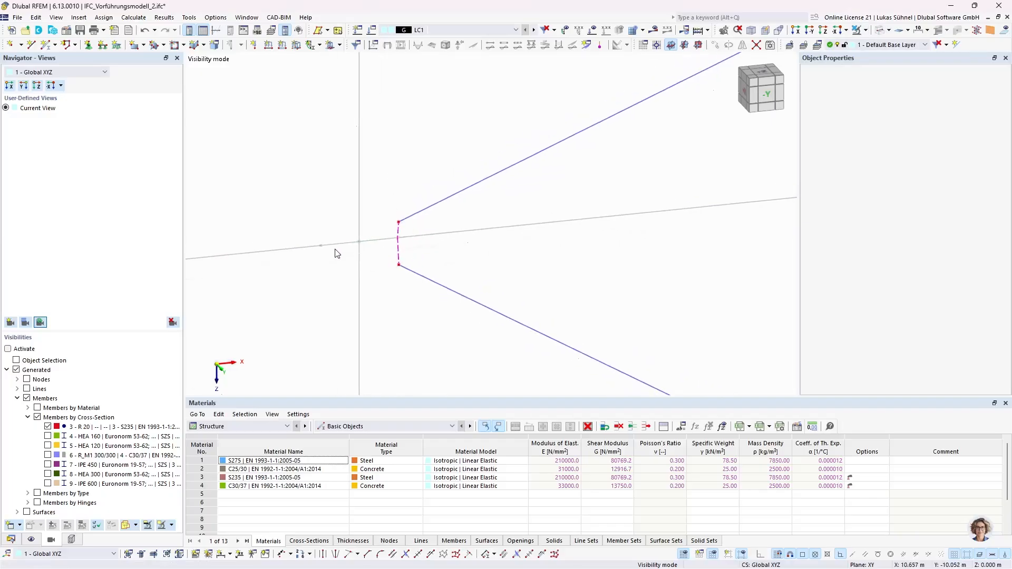
{"action": "left_click", "coordinate": [881, 32]}
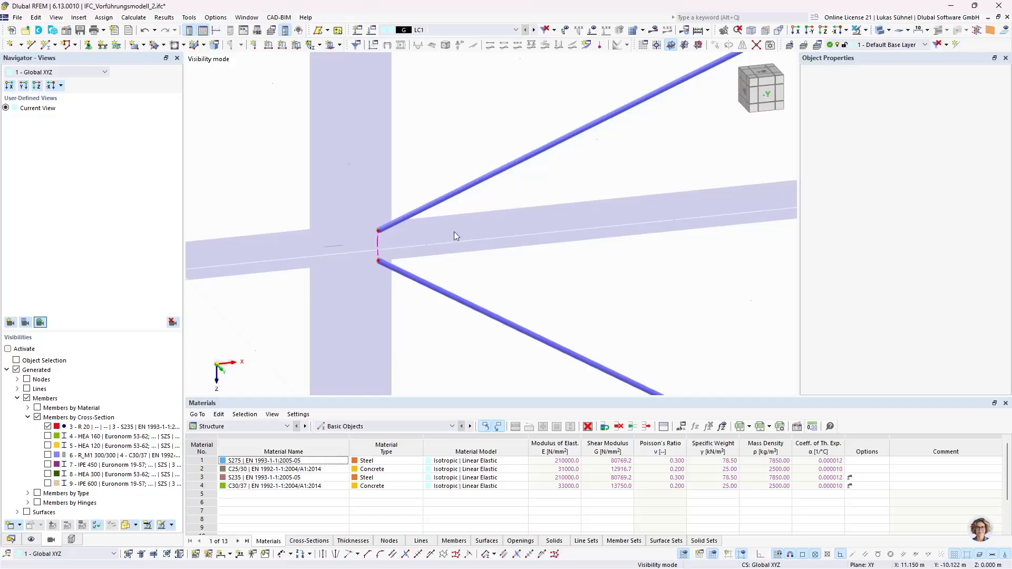
{"action": "left_click", "coordinate": [881, 31]}
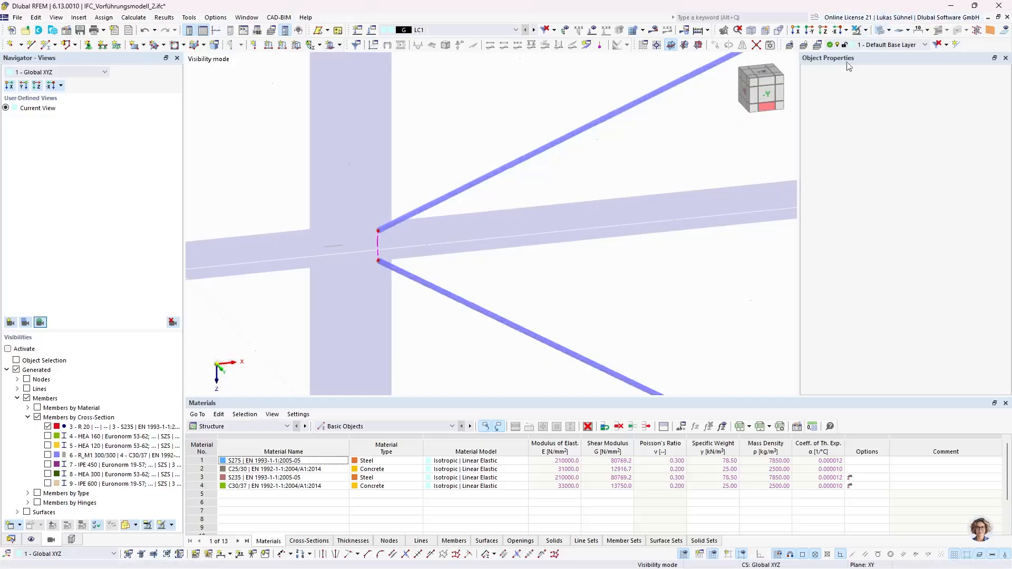
{"action": "left_click", "coordinate": [881, 33]}
{"action": "scroll", "coordinate": [343, 258], "scroll_direction": "down", "scroll_amount": 12}
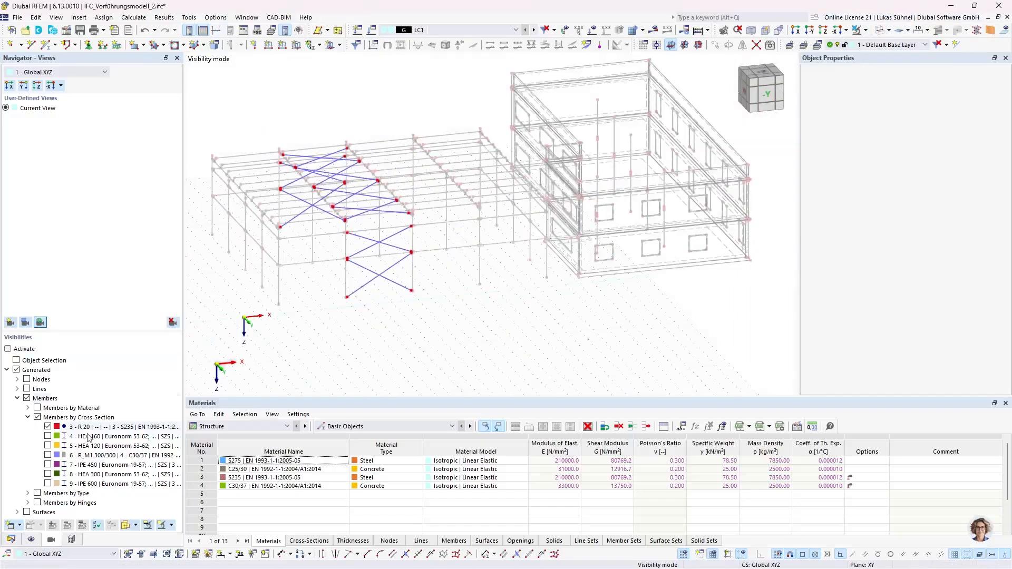
- Open nodal link 4 for editing and enable Exclude objects
{"action": "left_click", "coordinate": [11, 539]}
{"action": "double_click", "coordinate": [75, 297]}
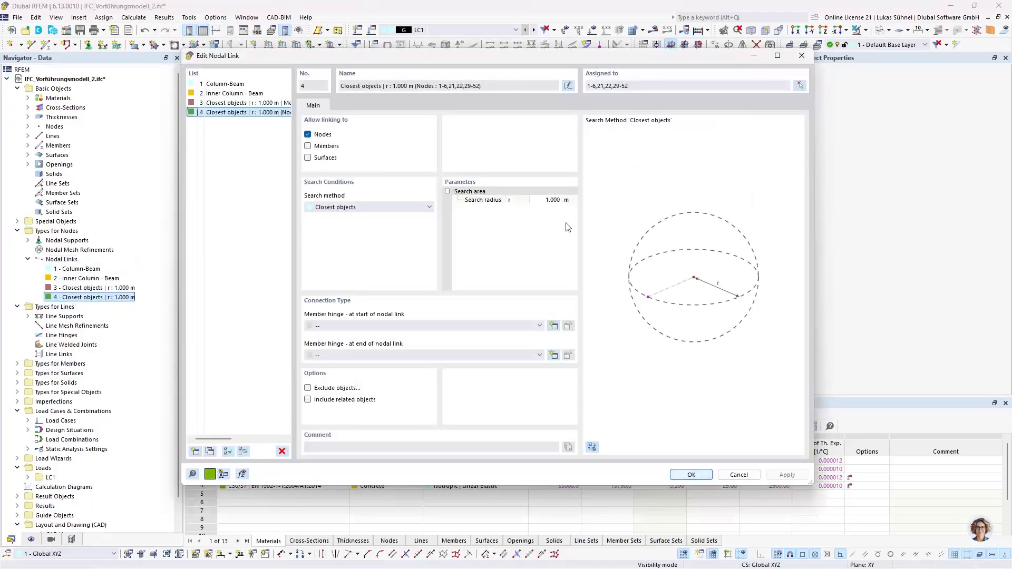
{"action": "left_click", "coordinate": [308, 388]}
{"action": "left_click", "coordinate": [373, 107]}
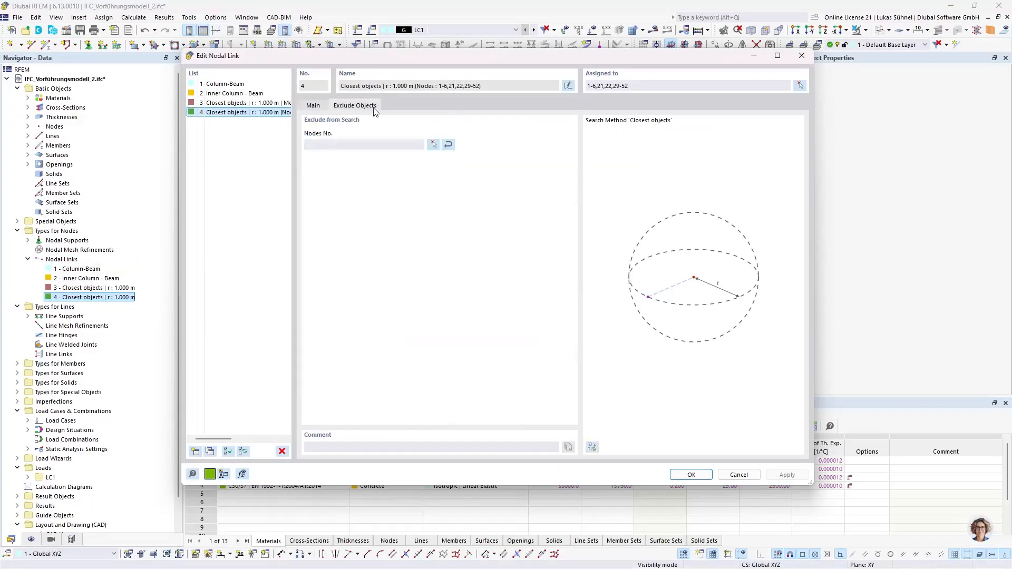
- Exclude nodes 10-13,16,17,23,27,28,54,55,57,58,60-62,68,69, picked with only HEA 160/HEA 120 shown
{"action": "left_click", "coordinate": [442, 145]}
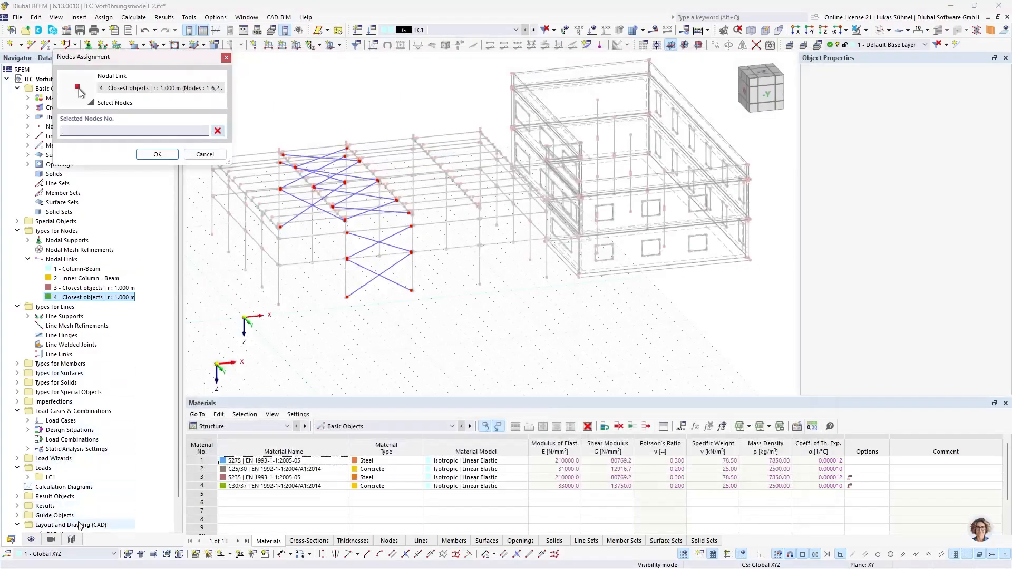
{"action": "left_click", "coordinate": [51, 540]}
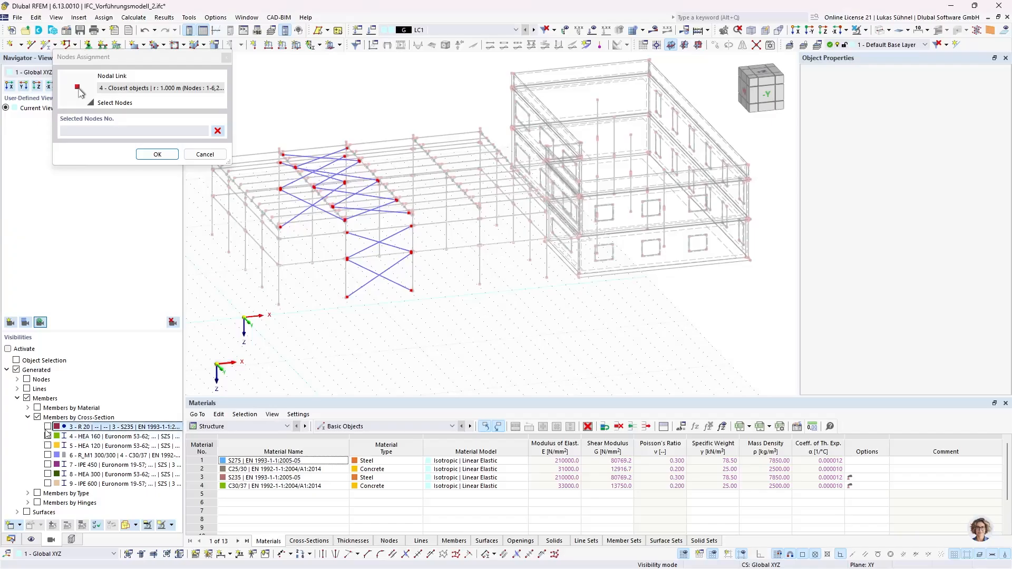
{"action": "left_click", "coordinate": [48, 437]}
{"action": "left_click", "coordinate": [47, 446]}
{"action": "middle_click_drag", "start_coordinate": [454, 274], "coordinate": [525, 294], "text": "ctrl"}
{"action": "scroll", "coordinate": [402, 252], "scroll_direction": "down", "scroll_amount": 2}
{"action": "left_click_drag", "start_coordinate": [344, 167], "coordinate": [444, 301]}
{"action": "left_click", "coordinate": [157, 154]}
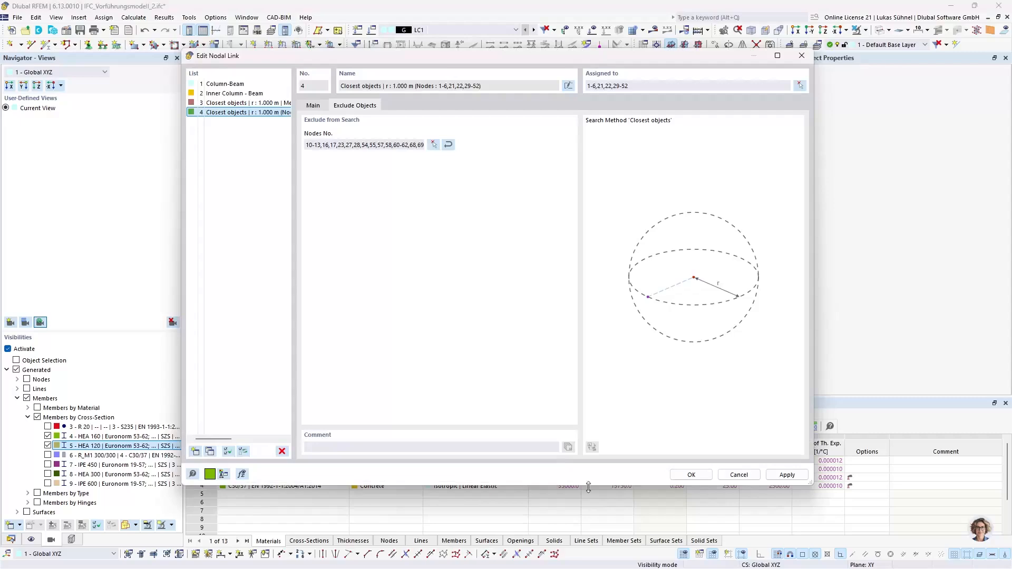
{"action": "left_click", "coordinate": [694, 475]}
- Cancel visibility mode so all members of both buildings display again
{"action": "scroll", "coordinate": [358, 323], "scroll_direction": "up", "scroll_amount": 5}
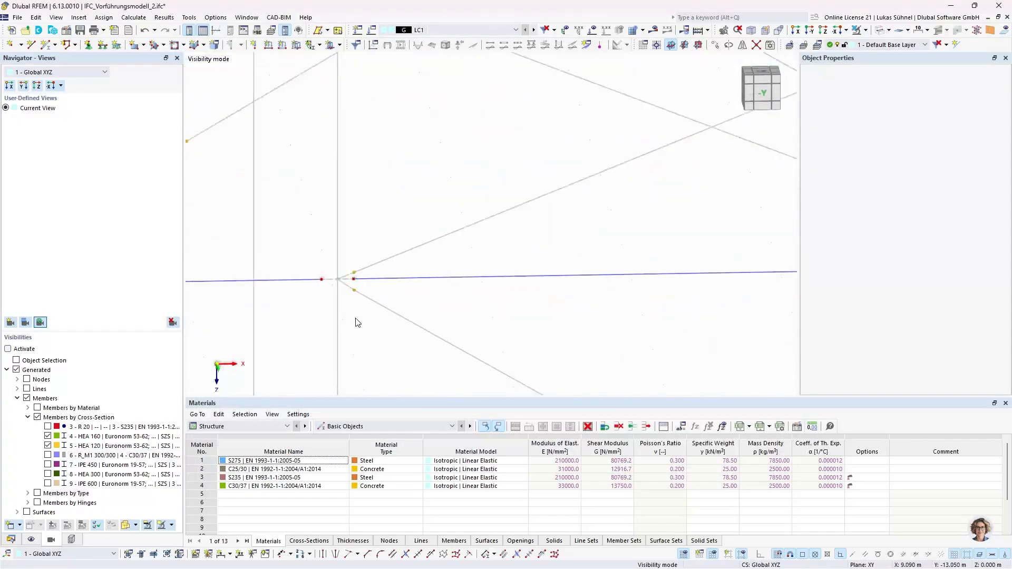
{"action": "scroll", "coordinate": [361, 312], "scroll_direction": "up", "scroll_amount": 3}
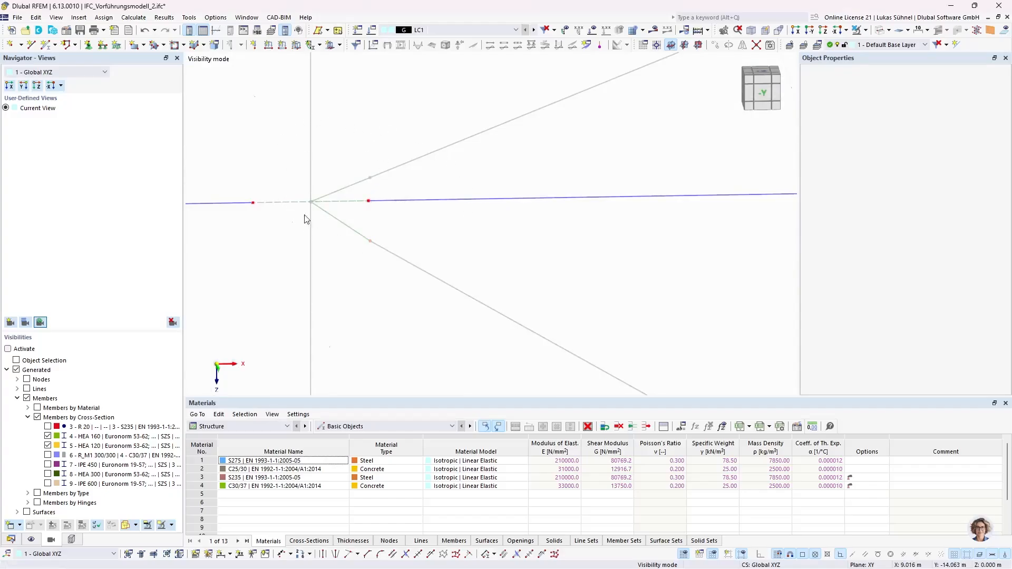
{"action": "left_click", "coordinate": [865, 30]}
{"action": "left_click", "coordinate": [865, 119]}
{"action": "left_click", "coordinate": [865, 31]}
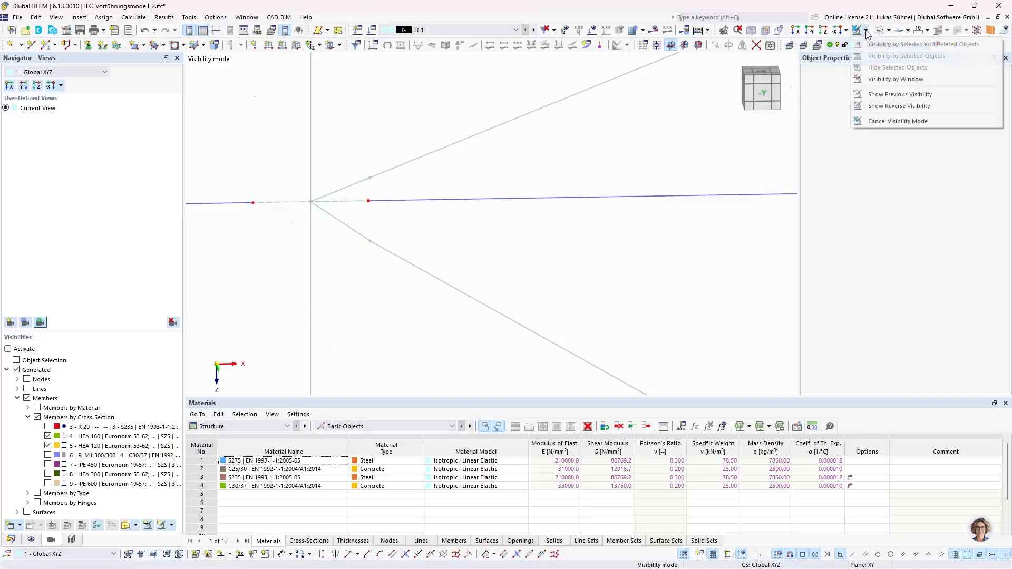
{"action": "left_click", "coordinate": [866, 121]}
- Pan, zoom and orbit to inspect the generated dashed nodal links at the junction
{"action": "scroll", "coordinate": [412, 260], "scroll_direction": "down", "scroll_amount": 6}
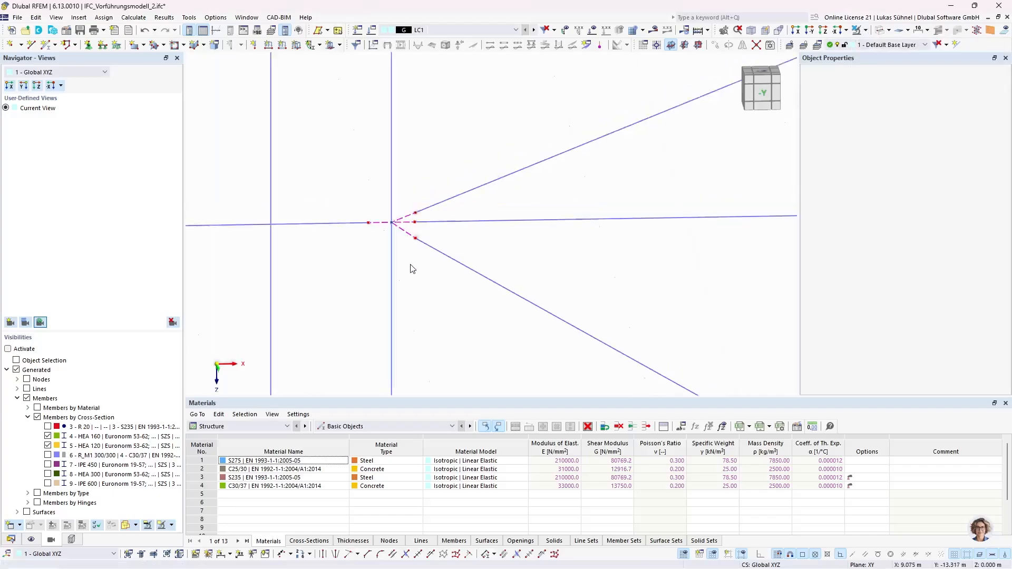
{"action": "middle_click_drag", "start_coordinate": [447, 296], "coordinate": [429, 188]}
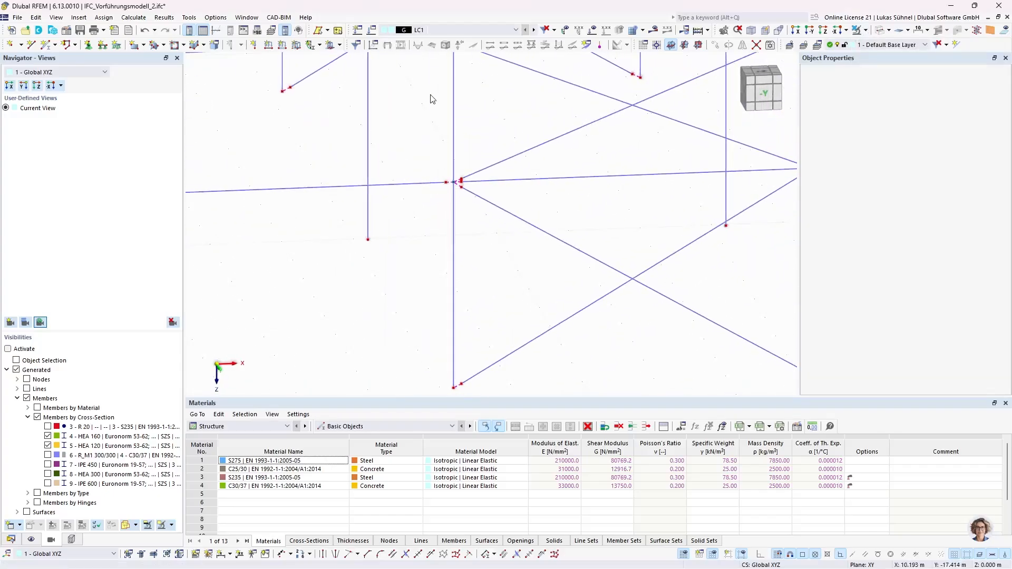
{"action": "middle_click_drag", "start_coordinate": [432, 99], "coordinate": [464, 324]}
{"action": "scroll", "coordinate": [473, 187], "scroll_direction": "up", "scroll_amount": 5}
{"action": "middle_click_drag", "start_coordinate": [436, 185], "coordinate": [490, 392]}
{"action": "middle_click_drag", "start_coordinate": [366, 238], "coordinate": [385, 237], "text": "ctrl"}
{"action": "scroll", "coordinate": [385, 239], "scroll_direction": "down", "scroll_amount": 2}
{"action": "middle_click_drag", "start_coordinate": [529, 263], "coordinate": [505, 382]}
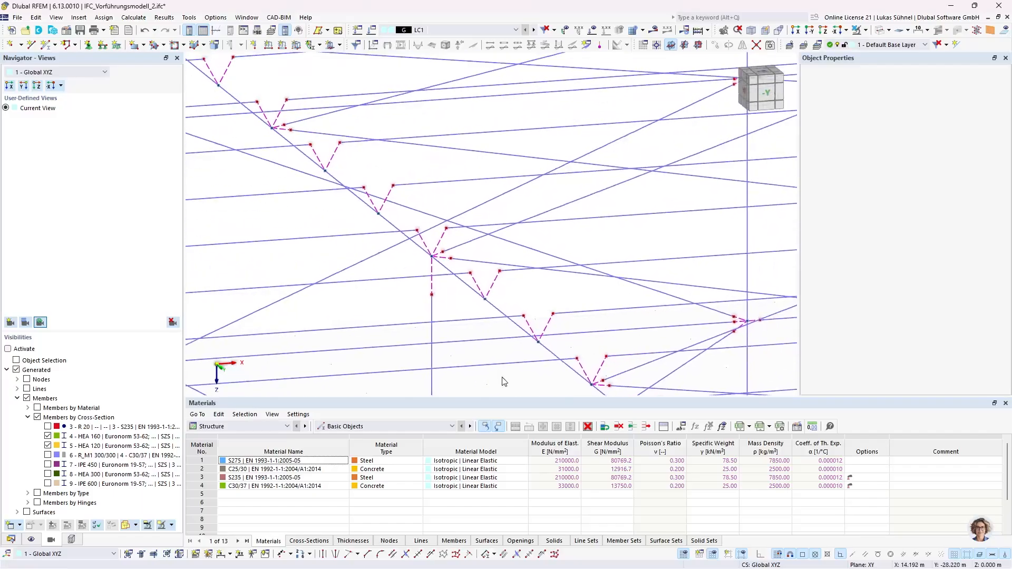
{"action": "middle_click_drag", "start_coordinate": [335, 205], "coordinate": [399, 261]}
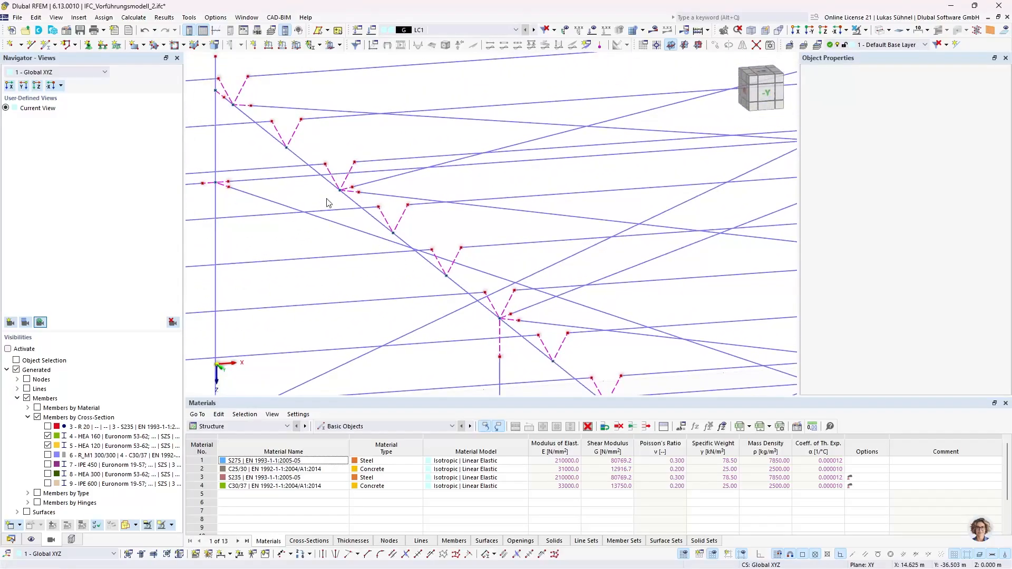
{"action": "scroll", "coordinate": [327, 203], "scroll_direction": "down", "scroll_amount": 5}
{"action": "middle_click_drag", "start_coordinate": [548, 261], "coordinate": [366, 248]}
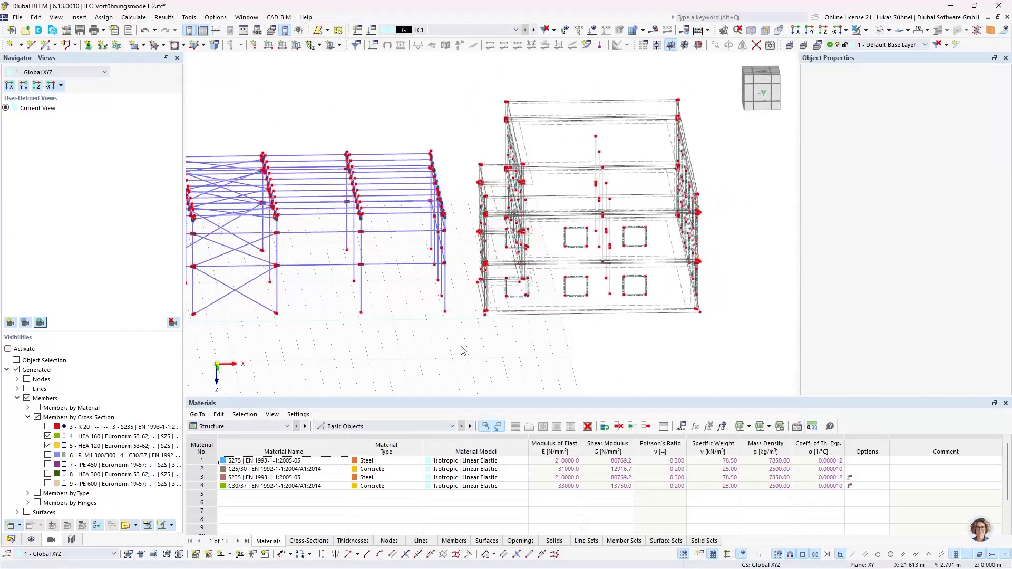
- Switch to solid rendering and zoom along the building wall to check the wall-to-slab gaps
{"action": "left_click", "coordinate": [880, 31]}
{"action": "middle_click_drag", "start_coordinate": [547, 227], "coordinate": [514, 242]}
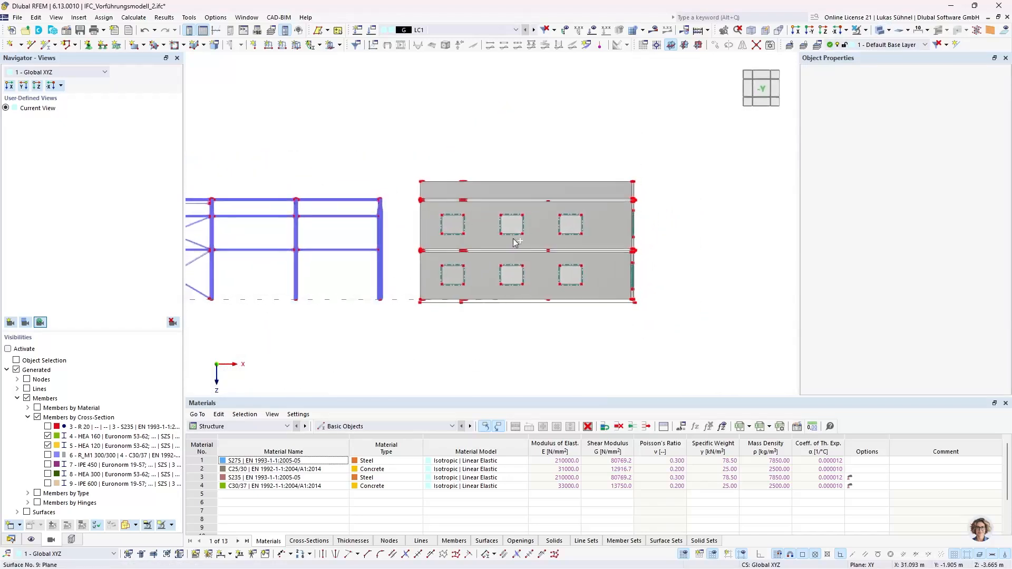
{"action": "scroll", "coordinate": [436, 191], "scroll_direction": "up", "scroll_amount": 5}
{"action": "middle_click_drag", "start_coordinate": [421, 191], "coordinate": [321, 218]}
{"action": "scroll", "coordinate": [321, 218], "scroll_direction": "up", "scroll_amount": 5}
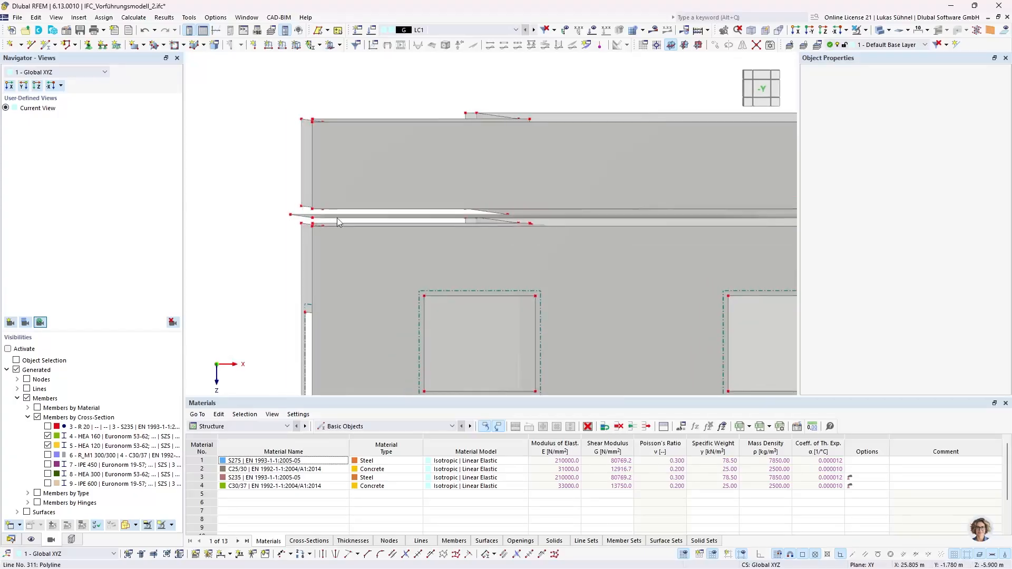
{"action": "scroll", "coordinate": [330, 213], "scroll_direction": "up", "scroll_amount": 1}
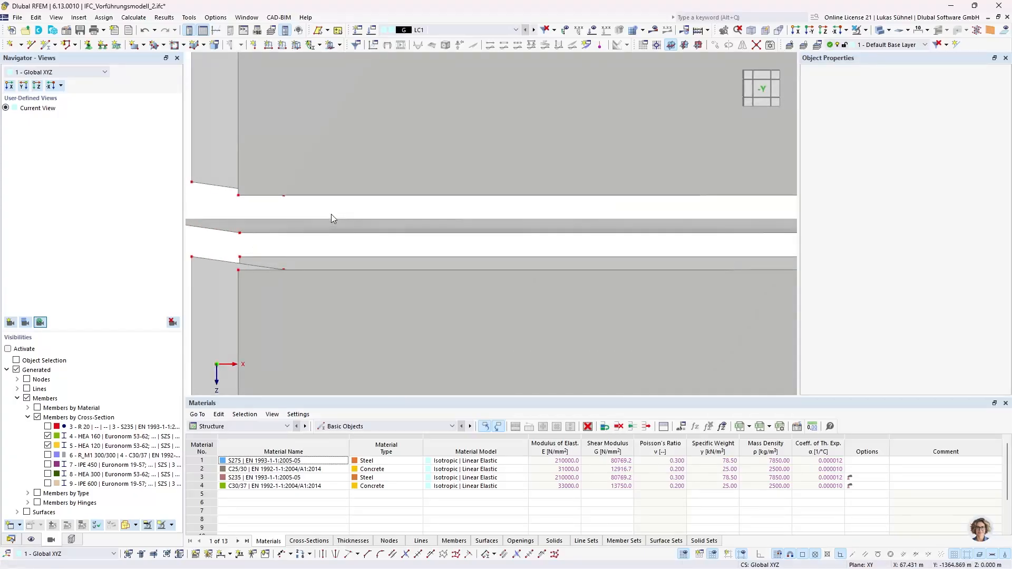
{"action": "scroll", "coordinate": [333, 223], "scroll_direction": "down", "scroll_amount": 2}
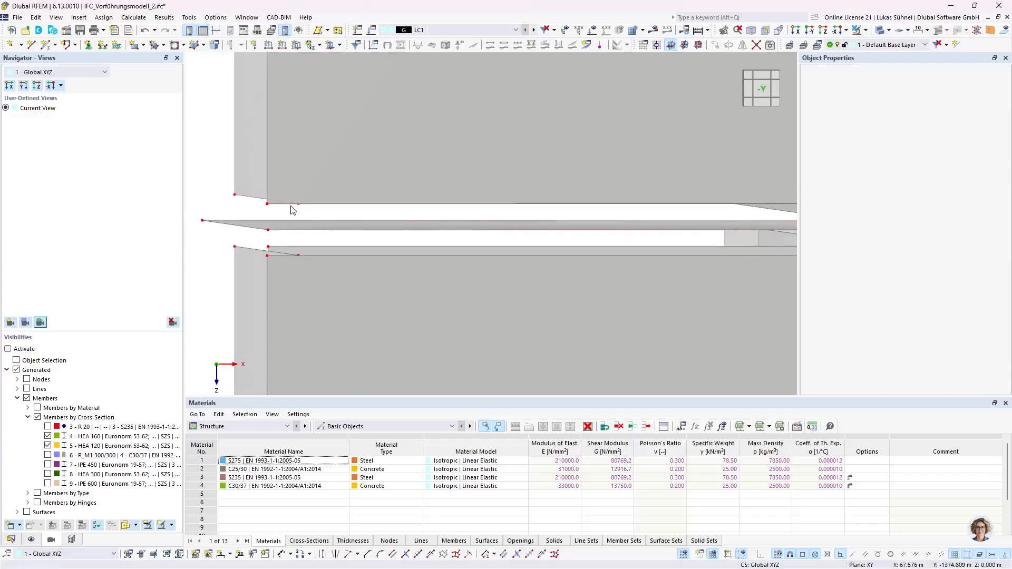
{"action": "scroll", "coordinate": [356, 198], "scroll_direction": "down", "scroll_amount": 3}
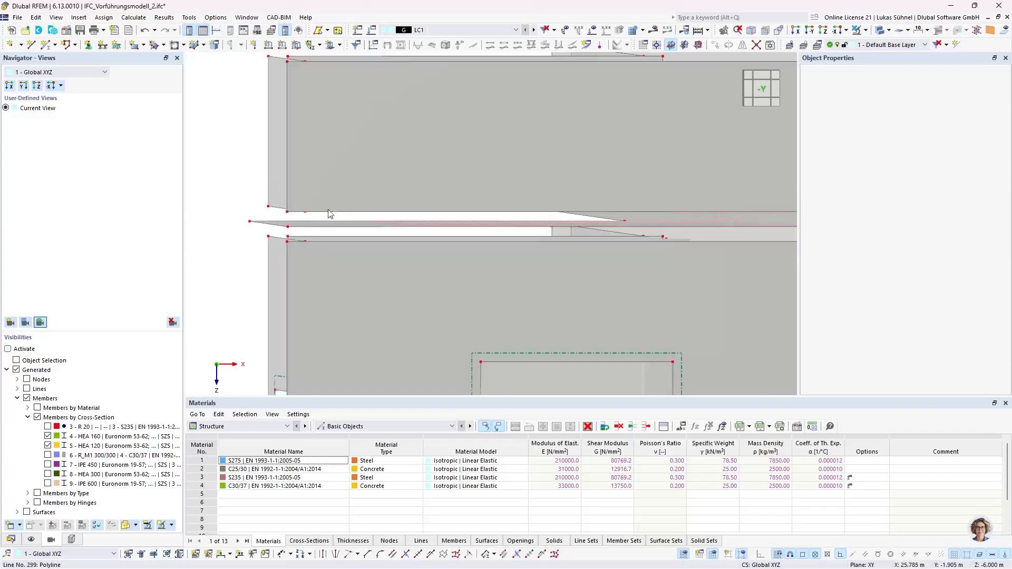
{"action": "scroll", "coordinate": [438, 169], "scroll_direction": "down", "scroll_amount": 5}
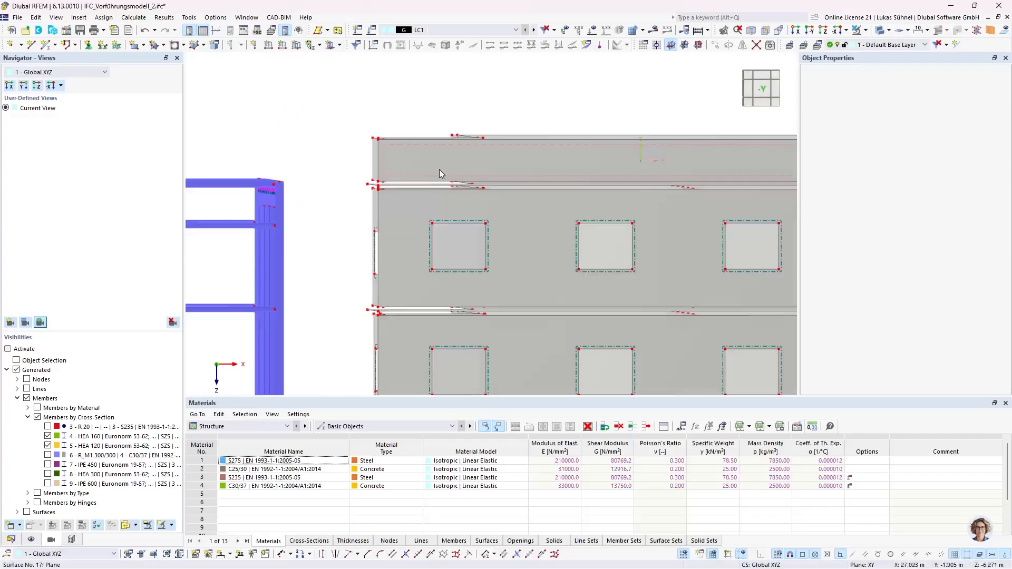
- Rotate back to a 3D overview and select Line Links in the model data tree
{"action": "middle_click_drag", "start_coordinate": [442, 306], "coordinate": [473, 249]}
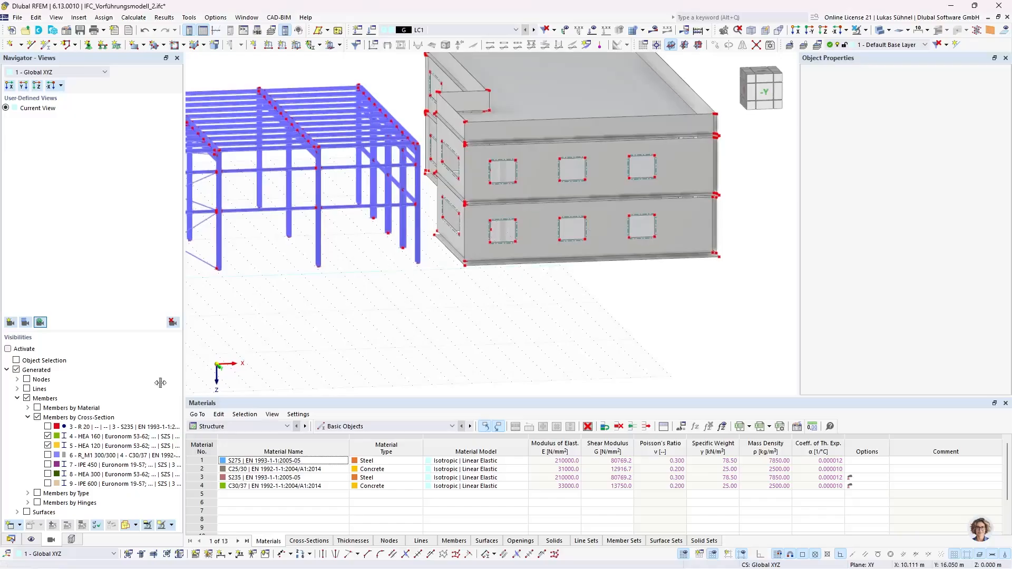
{"action": "left_click", "coordinate": [11, 539]}
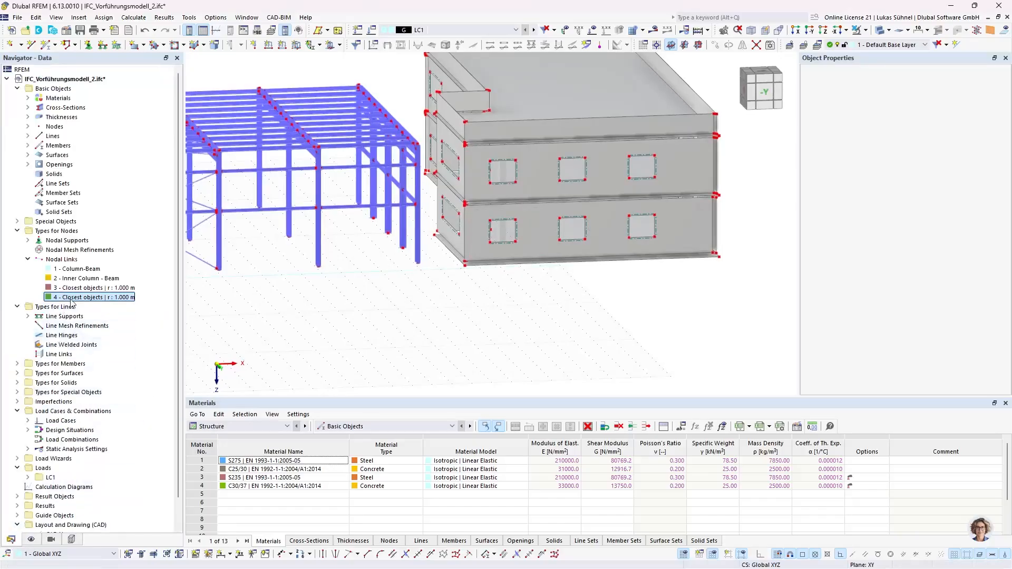
{"action": "left_click", "coordinate": [59, 354]}
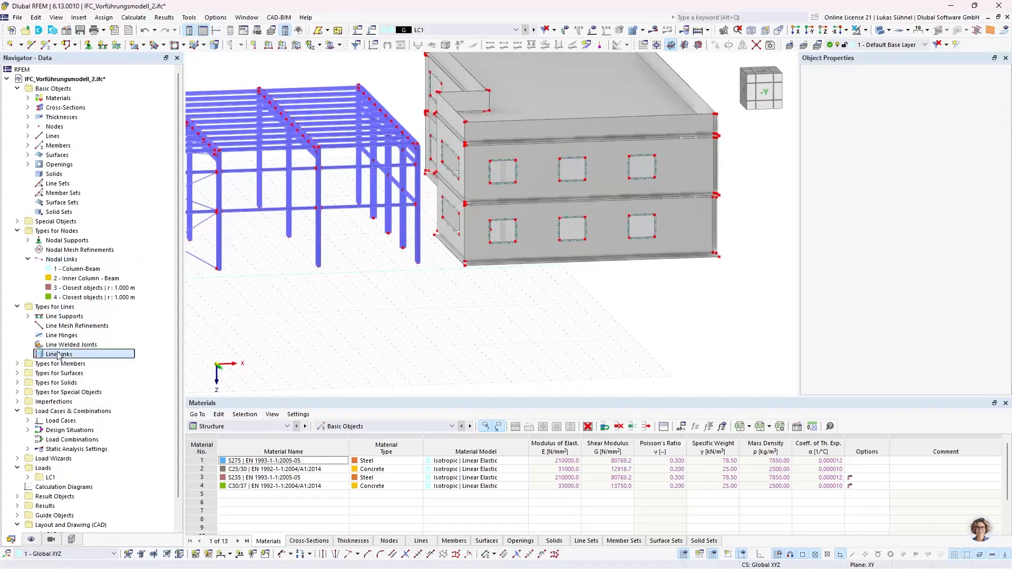
- Create line link 'Wall-Slab' linking the closest surfaces within 1.000 m
{"action": "right_click", "coordinate": [68, 360]}
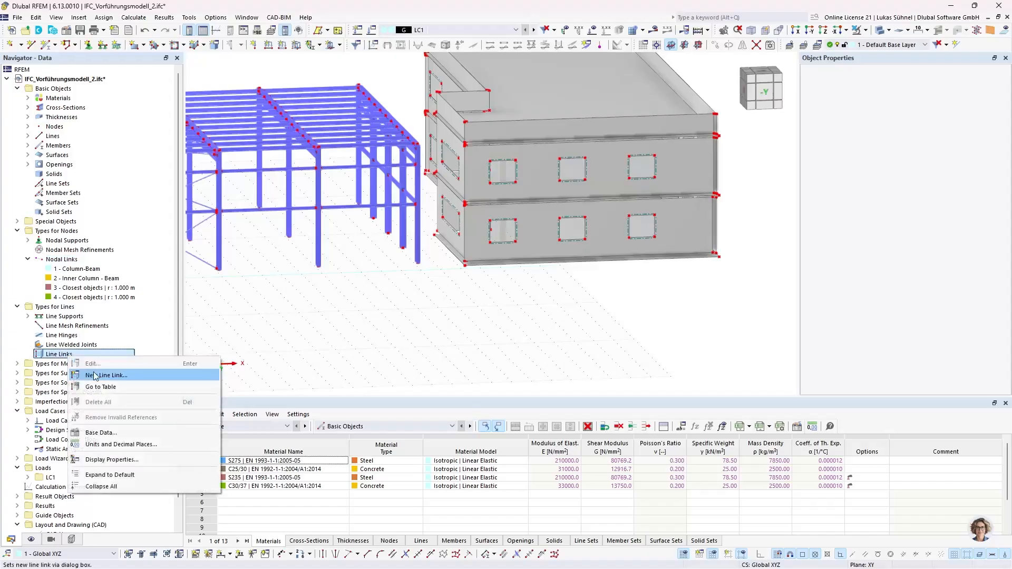
{"action": "left_click", "coordinate": [225, 373]}
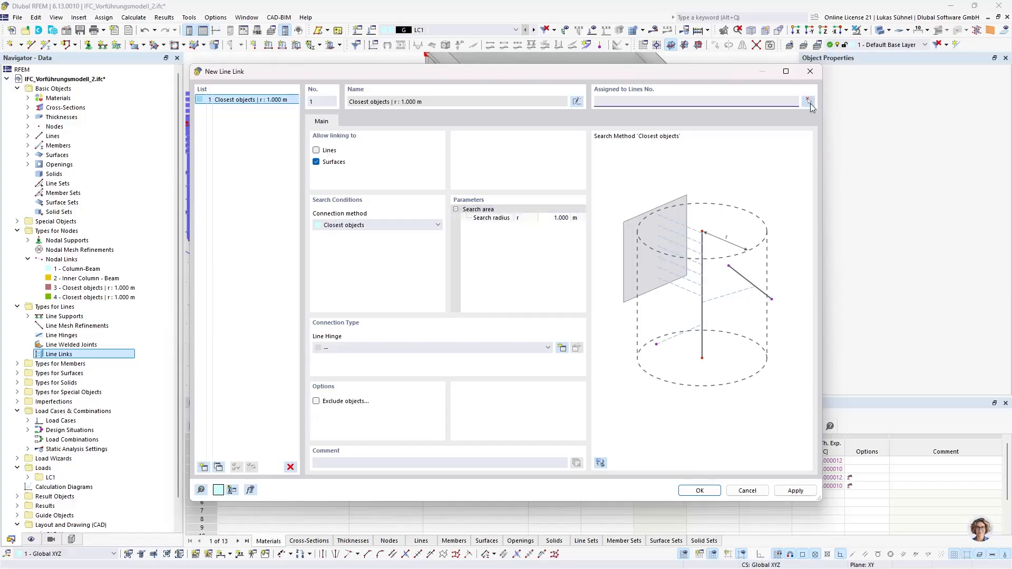
{"action": "left_click", "coordinate": [577, 101]}
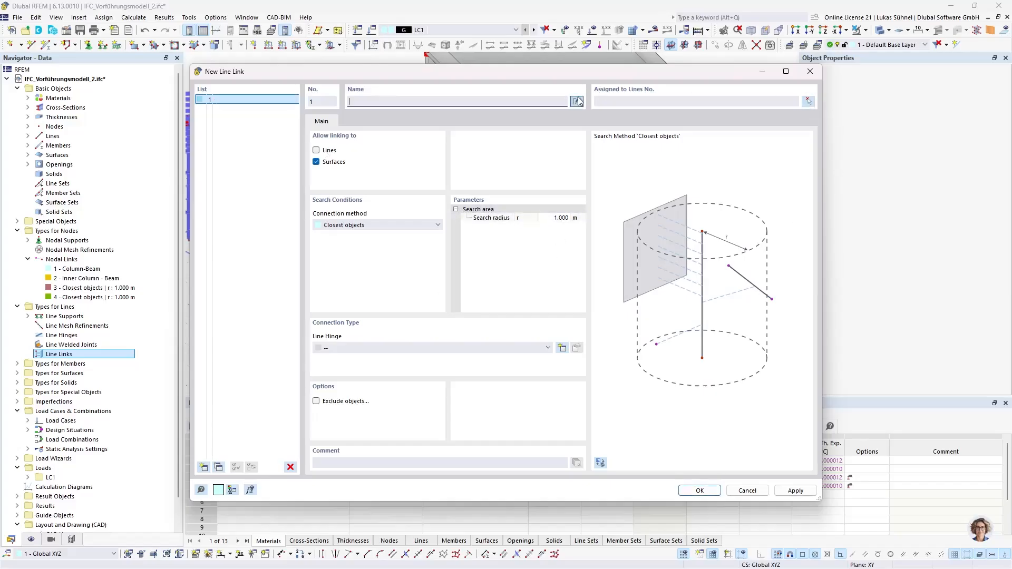
{"action": "type", "text": "WE"}
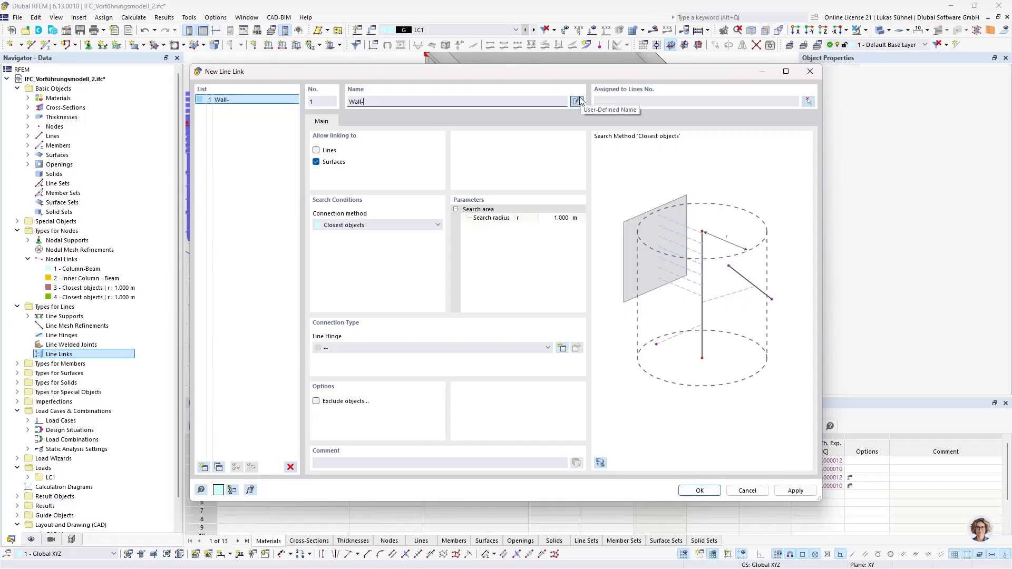
{"action": "left_click", "coordinate": [808, 101]}
- Assign Wall-Slab to the slab edge lines of every floor band, window-selected in the -Y view
{"action": "left_click", "coordinate": [773, 99]}
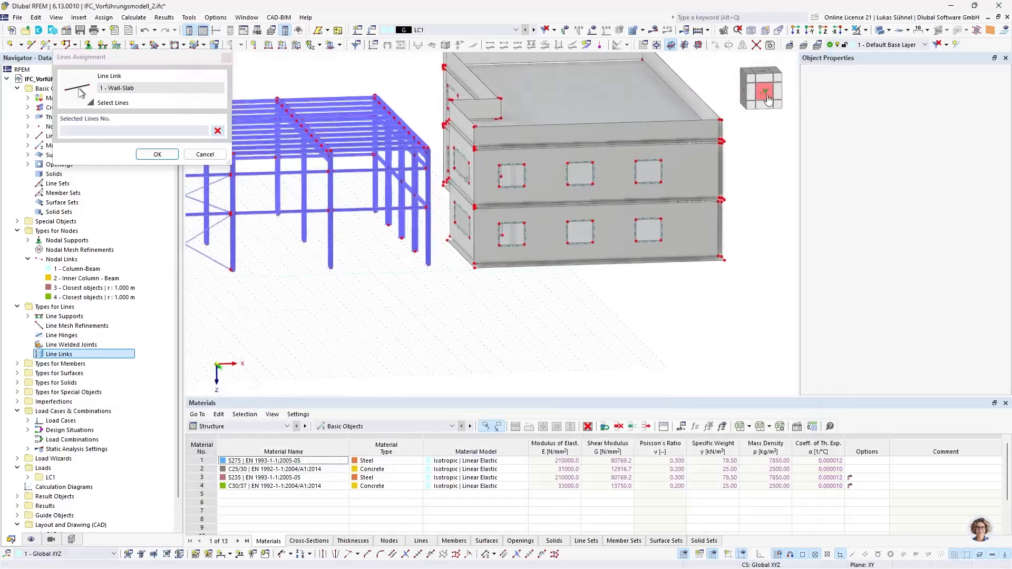
{"action": "scroll", "coordinate": [517, 189], "scroll_direction": "up", "scroll_amount": 2}
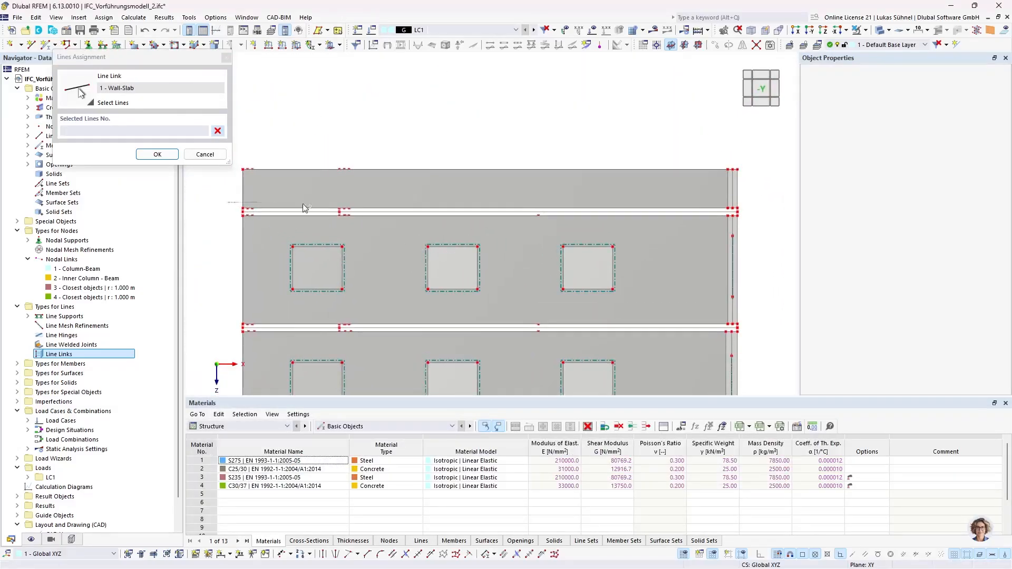
{"action": "left_click_drag", "start_coordinate": [305, 207], "coordinate": [758, 215]}
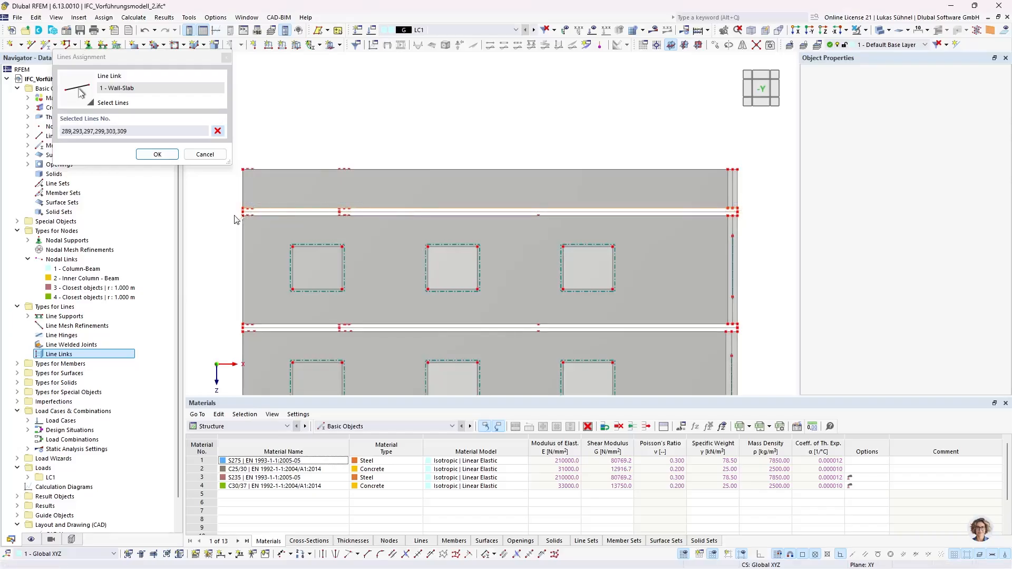
{"action": "left_click_drag", "start_coordinate": [235, 215], "coordinate": [774, 264]}
{"action": "middle_click_drag", "start_coordinate": [762, 288], "coordinate": [757, 194]}
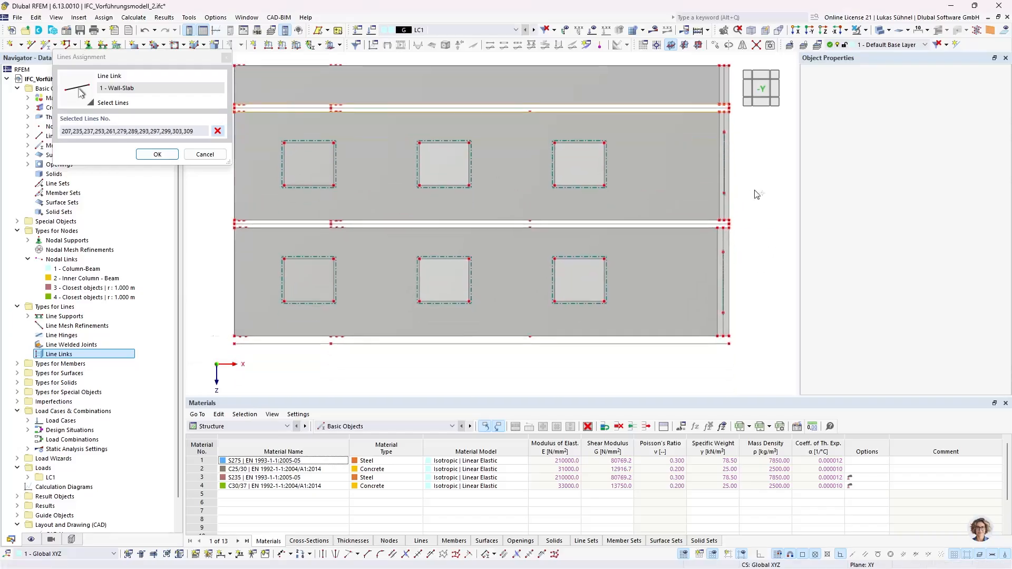
{"action": "left_click_drag", "start_coordinate": [230, 216], "coordinate": [751, 226]}
{"action": "left_click_drag", "start_coordinate": [222, 226], "coordinate": [760, 256]}
{"action": "left_click_drag", "start_coordinate": [212, 330], "coordinate": [758, 345]}
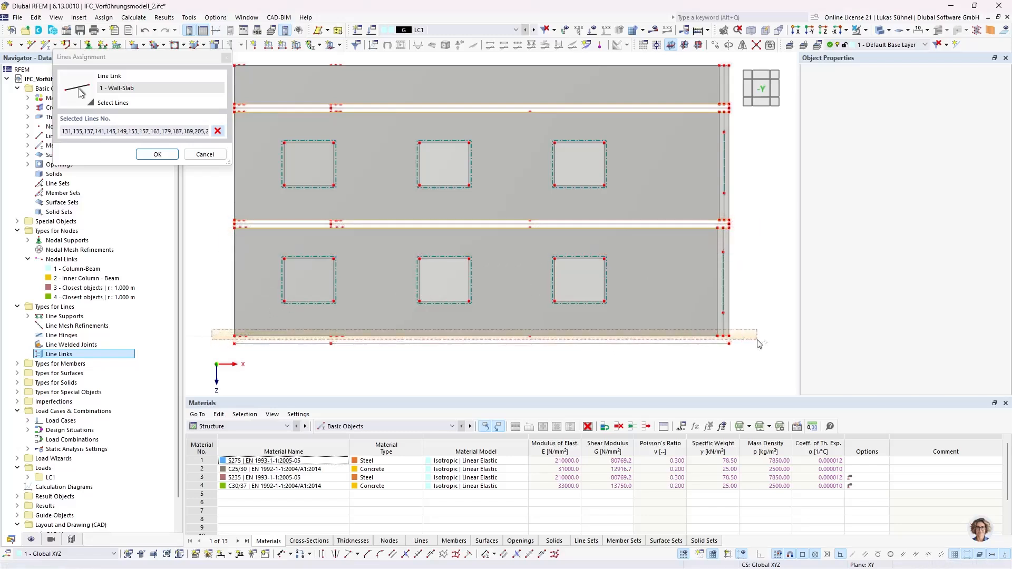
{"action": "left_click", "coordinate": [157, 154]}
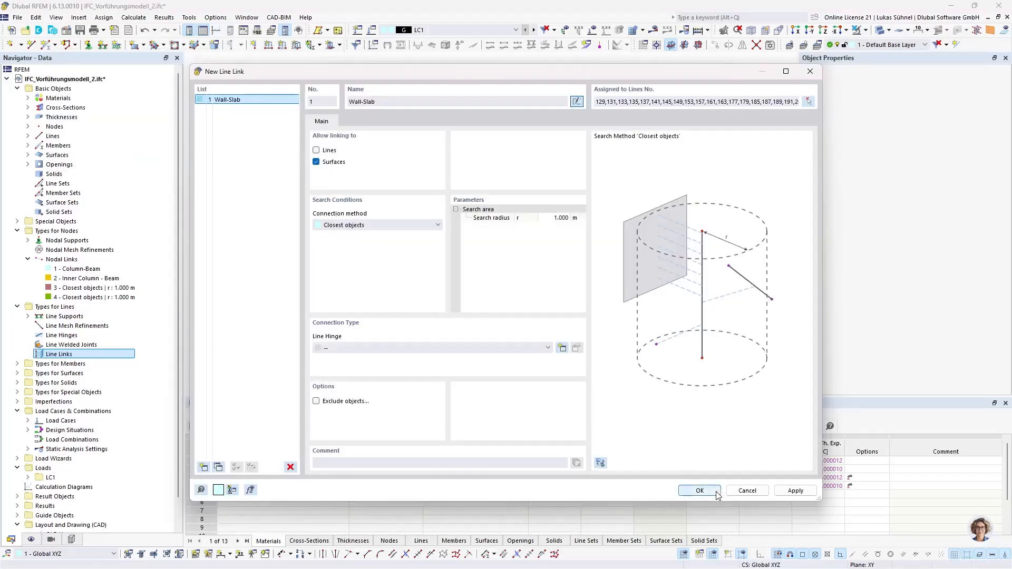
- Save the Wall-Slab line link and list the generated rigid links
{"action": "left_click", "coordinate": [700, 491]}
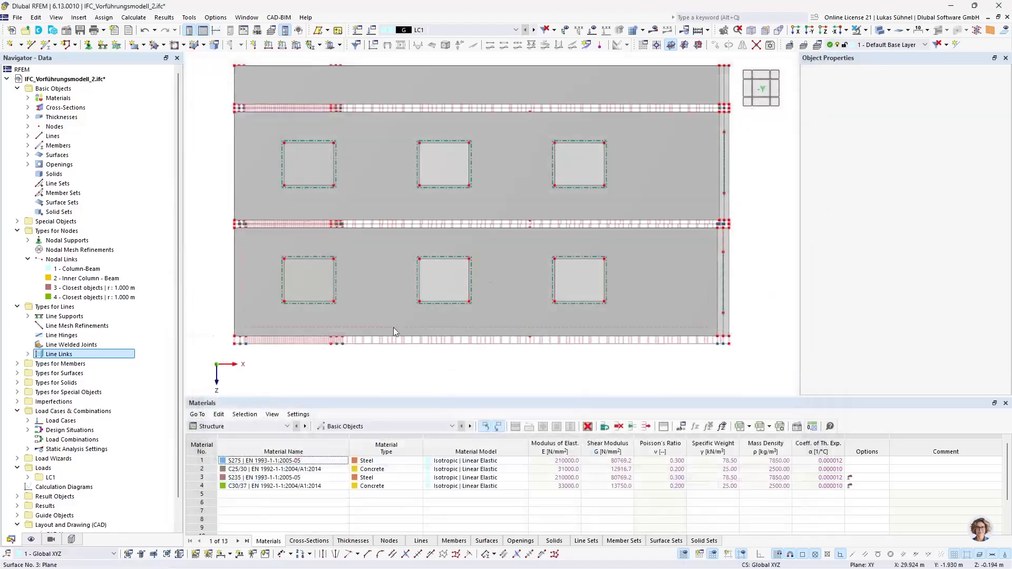
{"action": "middle_click_drag", "start_coordinate": [394, 327], "coordinate": [392, 252]}
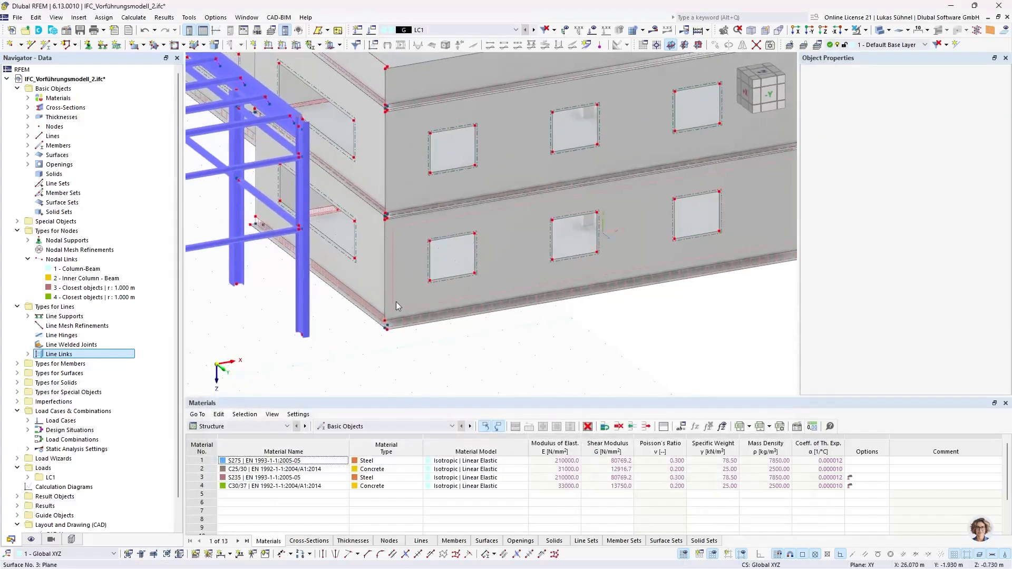
{"action": "scroll", "coordinate": [384, 311], "scroll_direction": "up", "scroll_amount": 4}
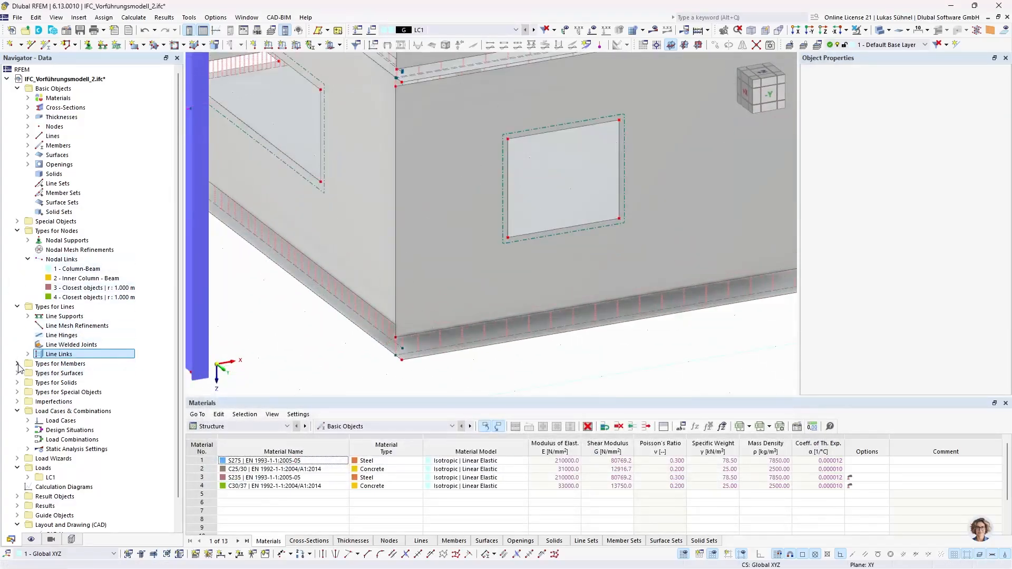
{"action": "left_click", "coordinate": [17, 222]}
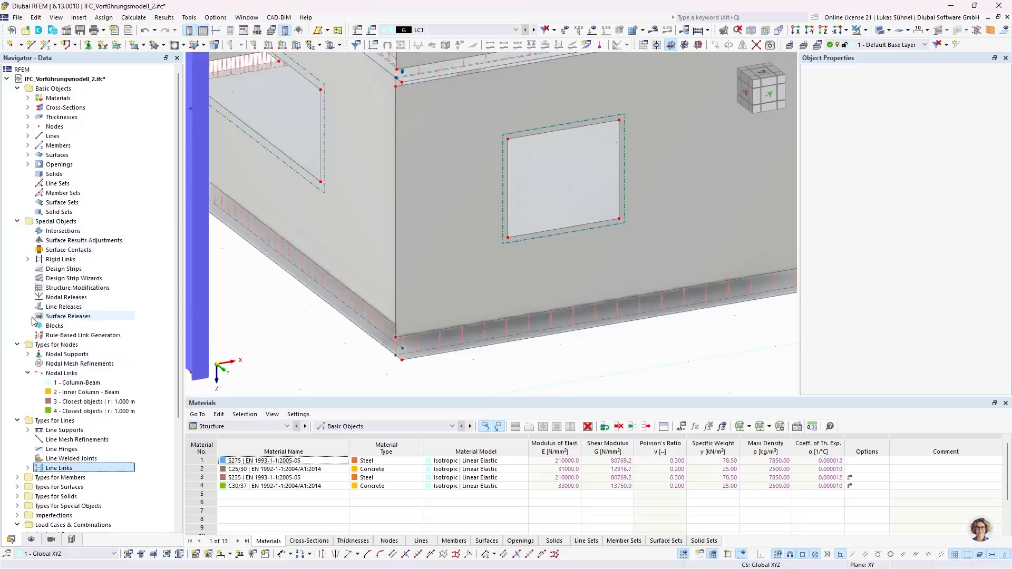
{"action": "left_click", "coordinate": [28, 259]}
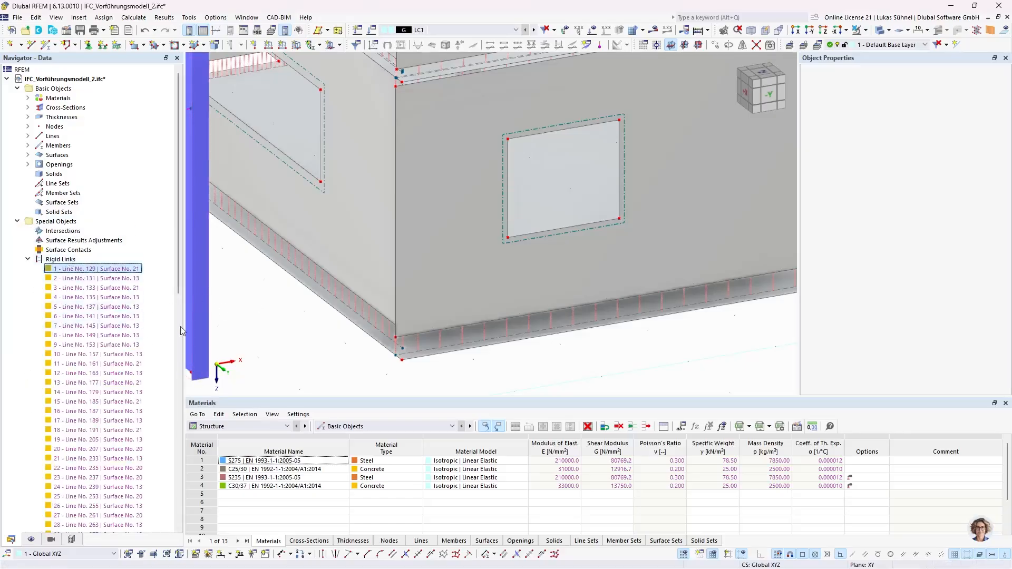
- Inspect the building corner from above, select the left wall, then collapse the rigid and nodal link lists
{"action": "middle_click_drag", "start_coordinate": [294, 330], "coordinate": [327, 280]}
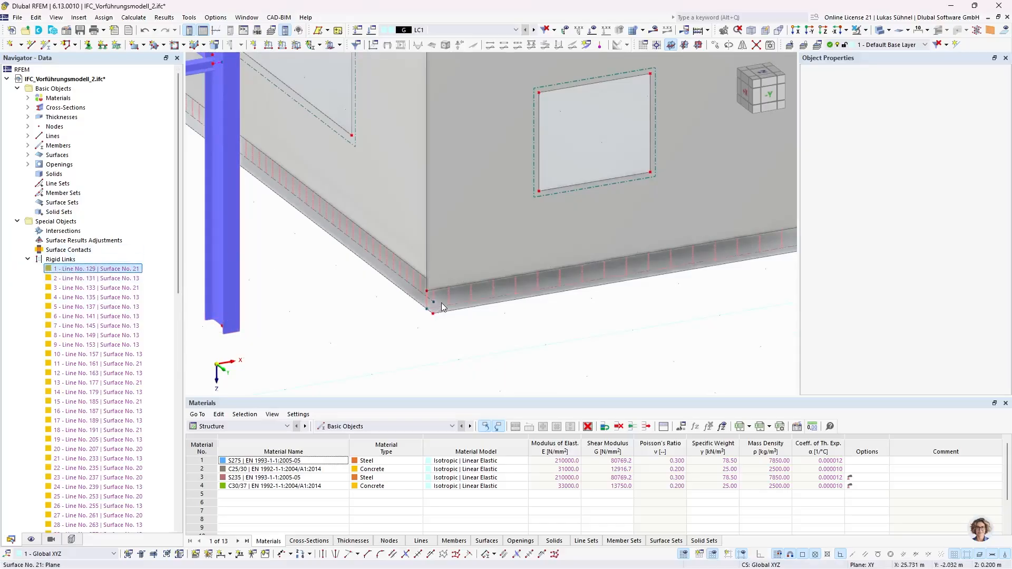
{"action": "scroll", "coordinate": [456, 302], "scroll_direction": "up", "scroll_amount": 4}
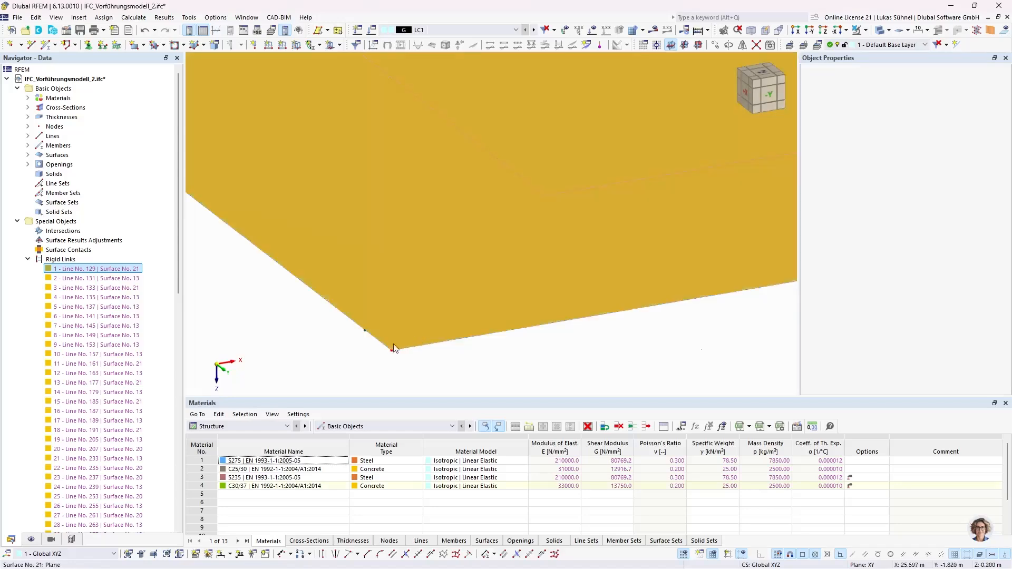
{"action": "scroll", "coordinate": [353, 364], "scroll_direction": "down", "scroll_amount": 6}
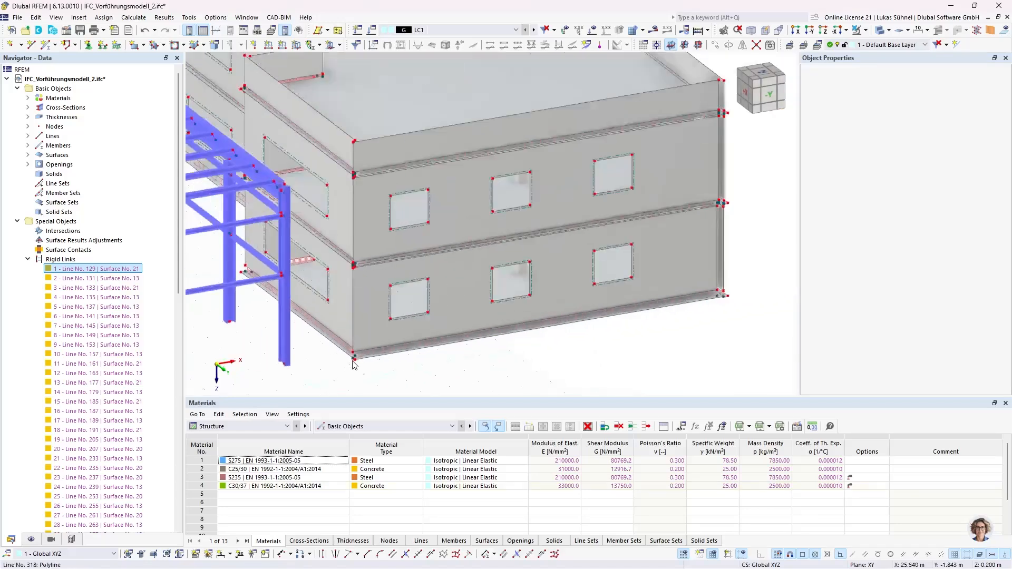
{"action": "middle_click_drag", "start_coordinate": [369, 323], "coordinate": [298, 176], "text": "ctrl"}
{"action": "scroll", "coordinate": [380, 174], "scroll_direction": "up", "scroll_amount": 5}
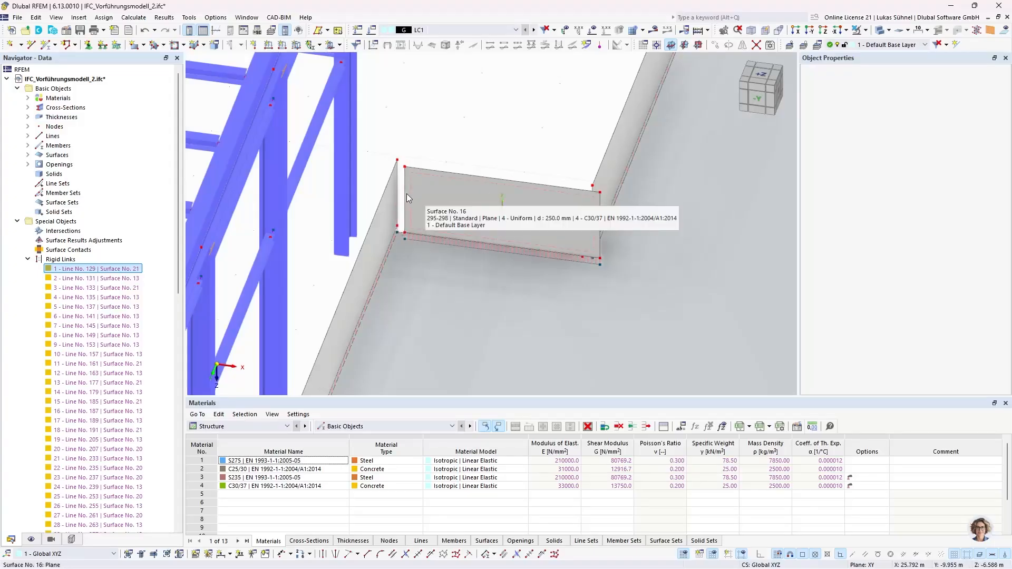
{"action": "left_click", "coordinate": [393, 194]}
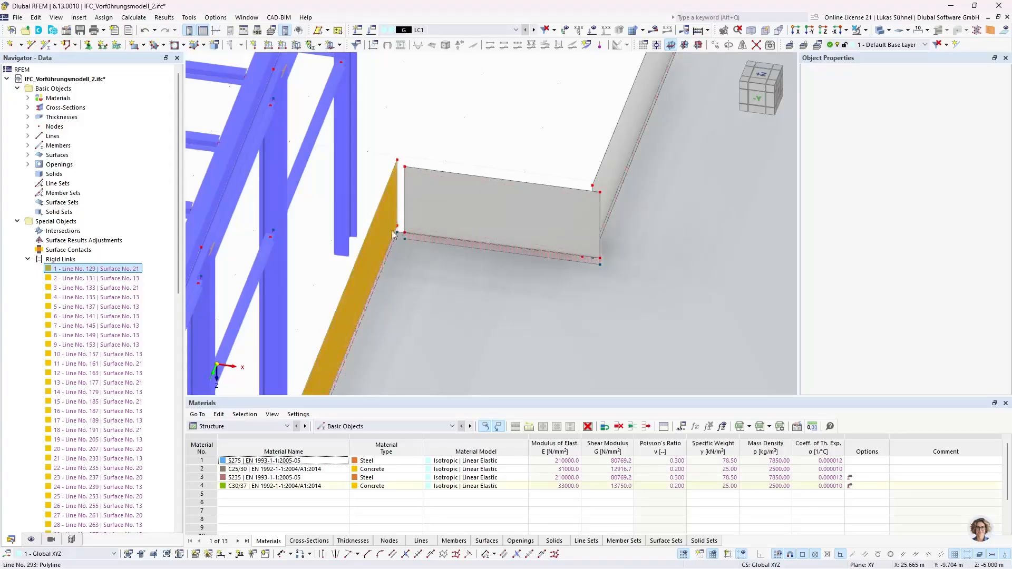
{"action": "scroll", "coordinate": [374, 210], "scroll_direction": "down", "scroll_amount": 8}
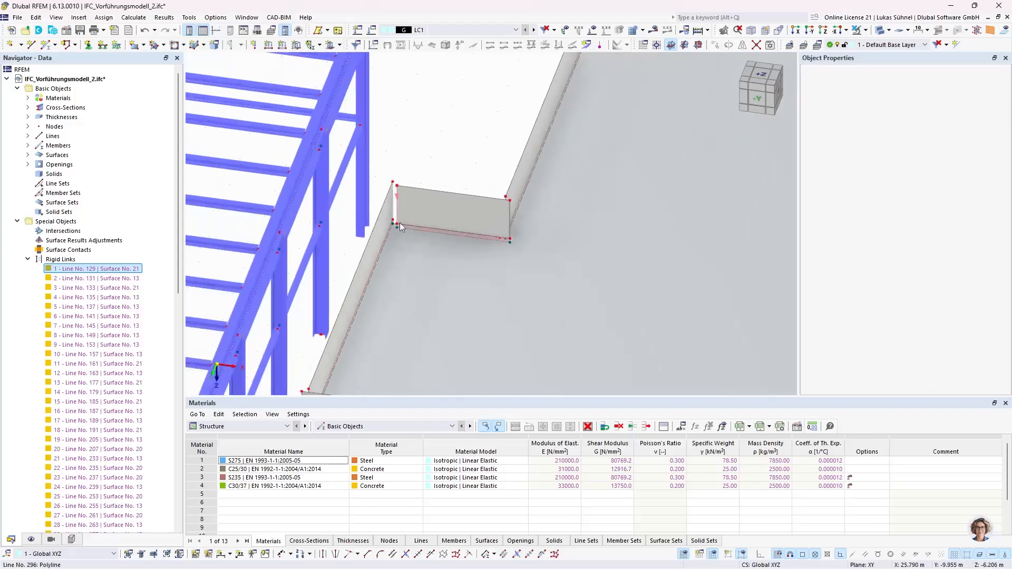
{"action": "middle_click_drag", "start_coordinate": [301, 239], "coordinate": [381, 191], "text": "ctrl"}
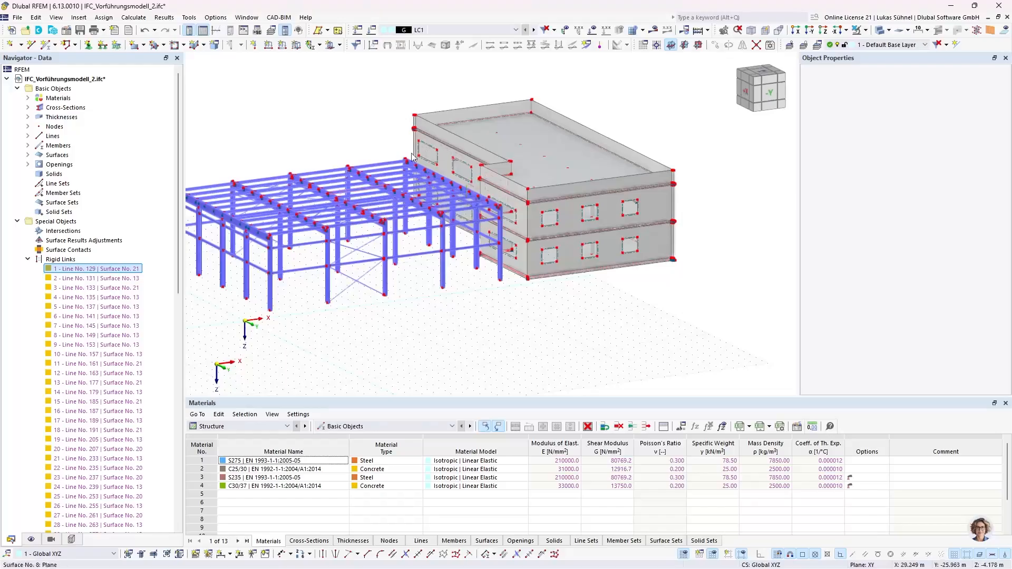
{"action": "middle_click_drag", "start_coordinate": [314, 129], "coordinate": [396, 117]}
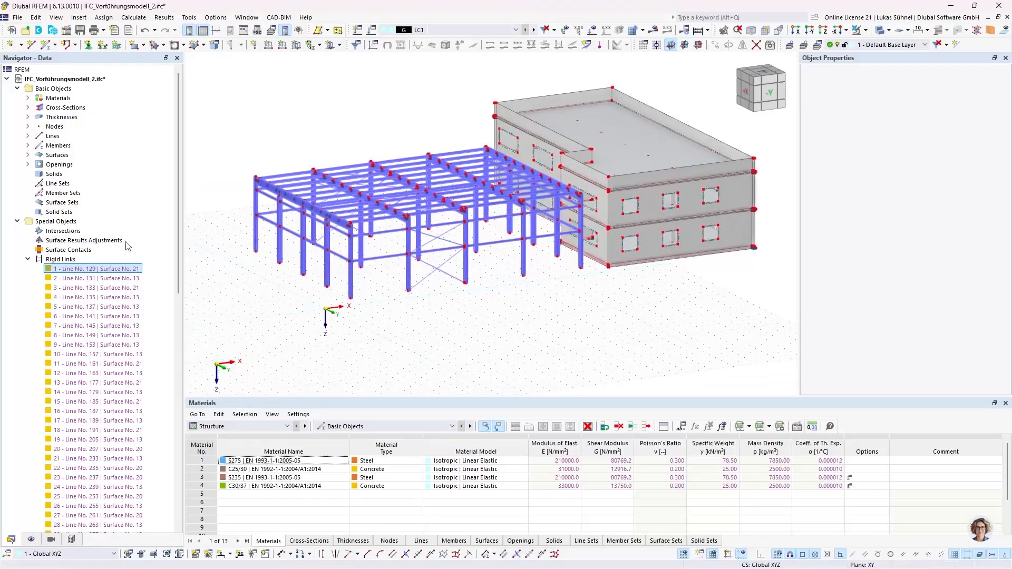
{"action": "left_click", "coordinate": [28, 259]}
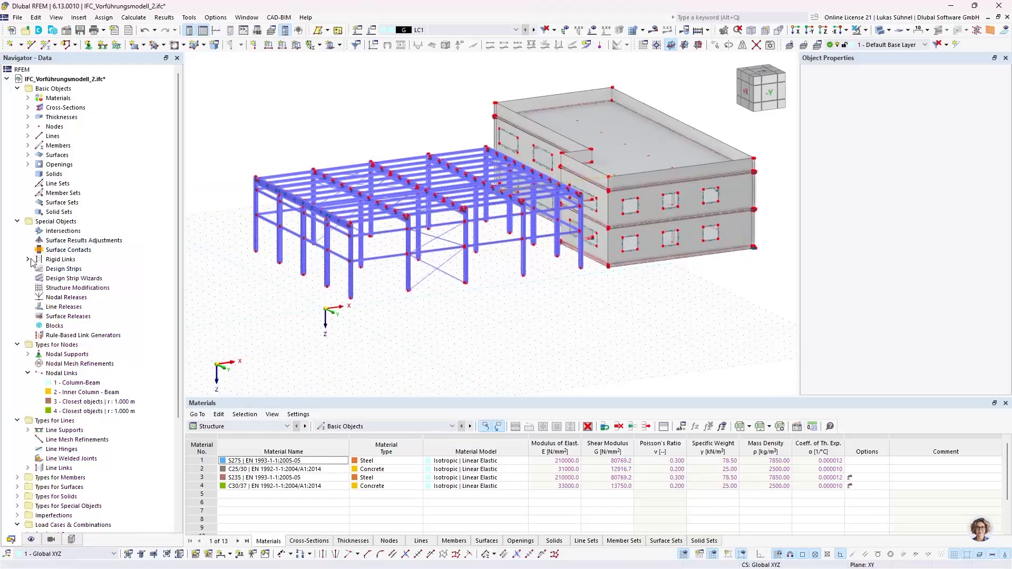
{"action": "left_click", "coordinate": [27, 373]}
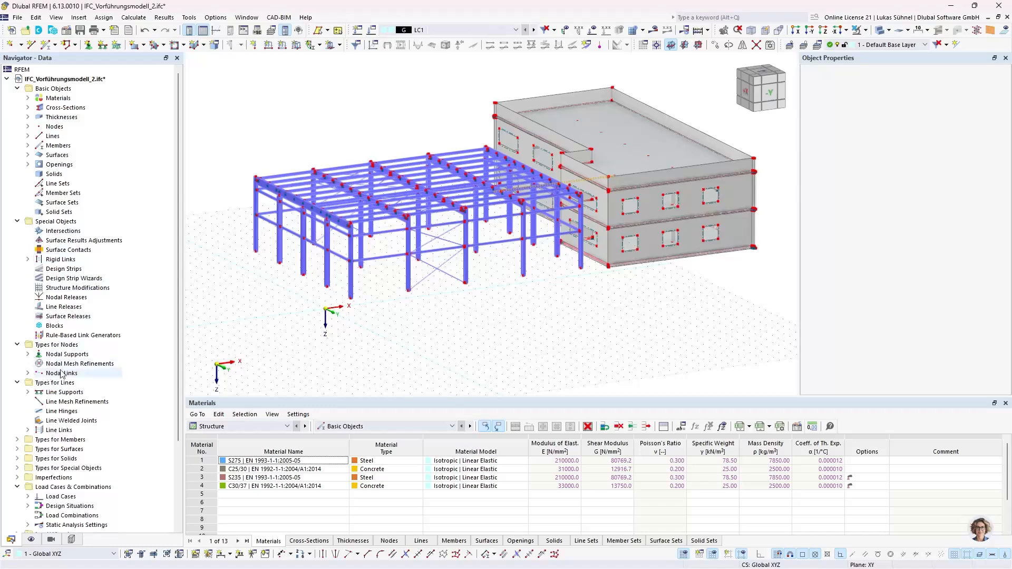
- Switch the model to wireframe and zoom out over the whole steel hall and building
{"action": "scroll", "coordinate": [514, 329], "scroll_direction": "down", "scroll_amount": 2}
{"action": "middle_click_drag", "start_coordinate": [499, 320], "coordinate": [495, 328], "text": "ctrl"}
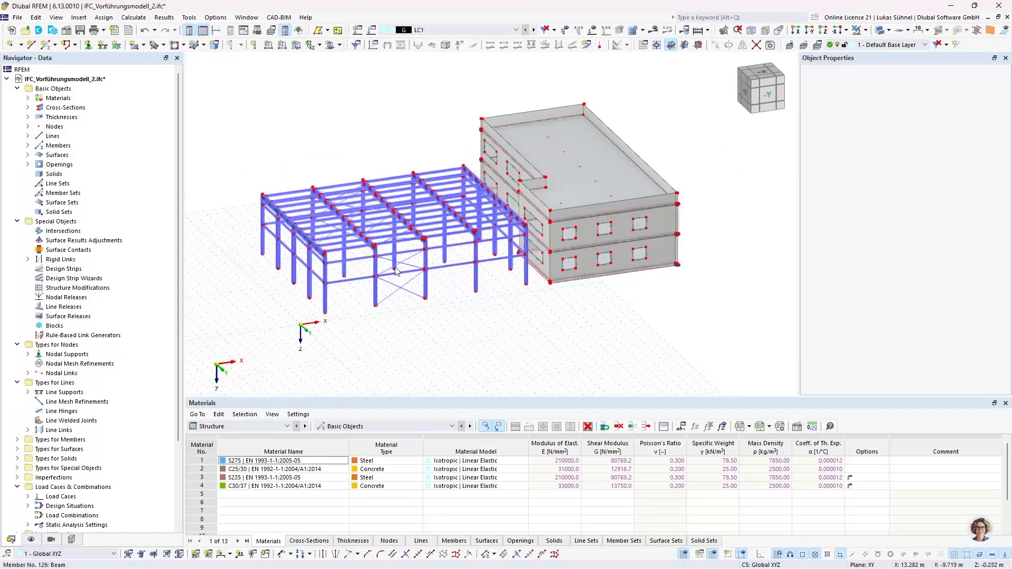
{"action": "scroll", "coordinate": [347, 283], "scroll_direction": "up", "scroll_amount": 4}
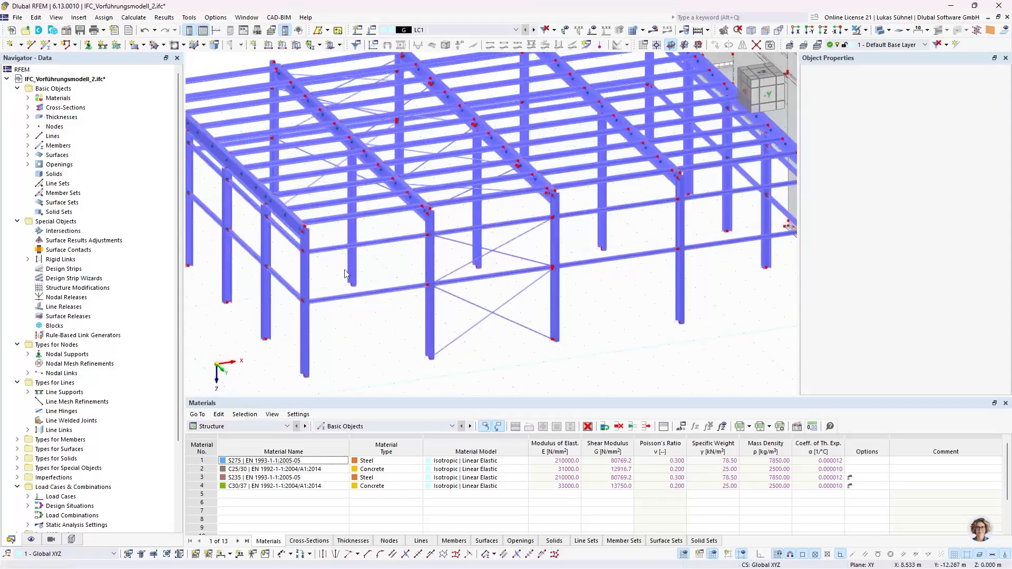
{"action": "scroll", "coordinate": [347, 274], "scroll_direction": "down", "scroll_amount": 4}
{"action": "left_click", "coordinate": [882, 32]}
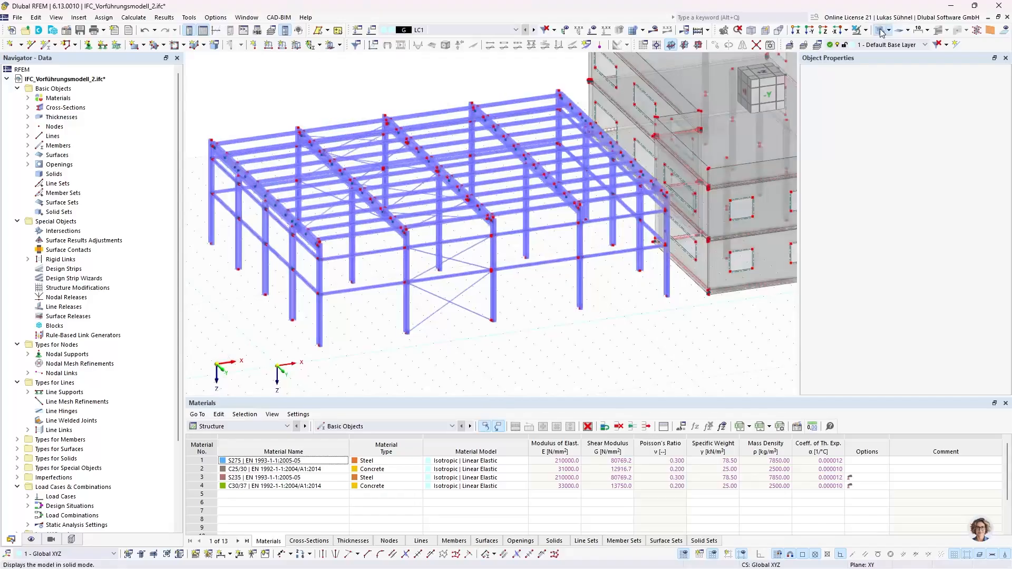
{"action": "scroll", "coordinate": [340, 277], "scroll_direction": "up", "scroll_amount": 5}
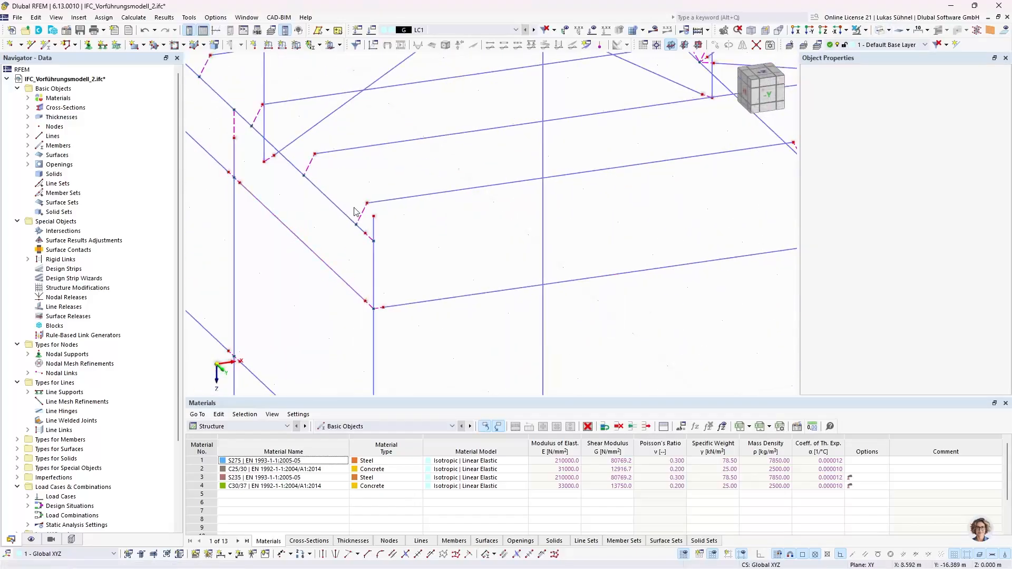
{"action": "scroll", "coordinate": [326, 301], "scroll_direction": "down", "scroll_amount": 2}
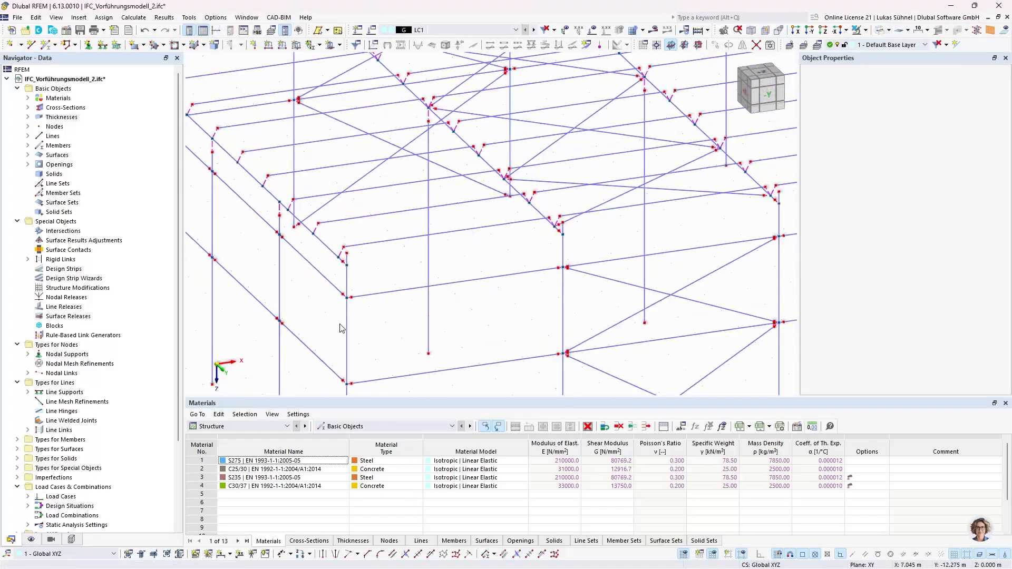
{"action": "scroll", "coordinate": [342, 324], "scroll_direction": "down", "scroll_amount": 4}
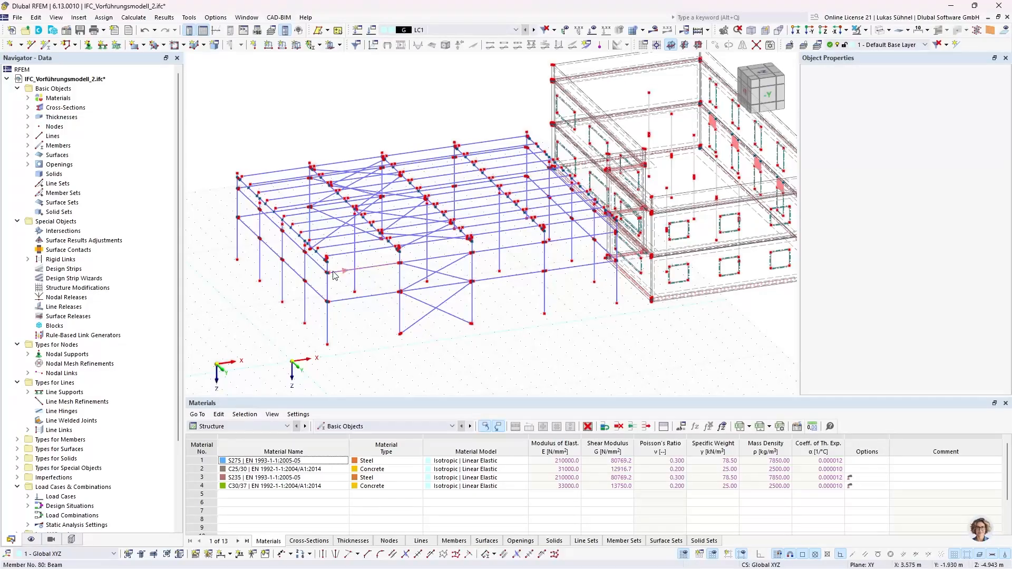
{"action": "scroll", "coordinate": [330, 277], "scroll_direction": "up", "scroll_amount": 3}
{"action": "scroll", "coordinate": [333, 271], "scroll_direction": "down", "scroll_amount": 5}
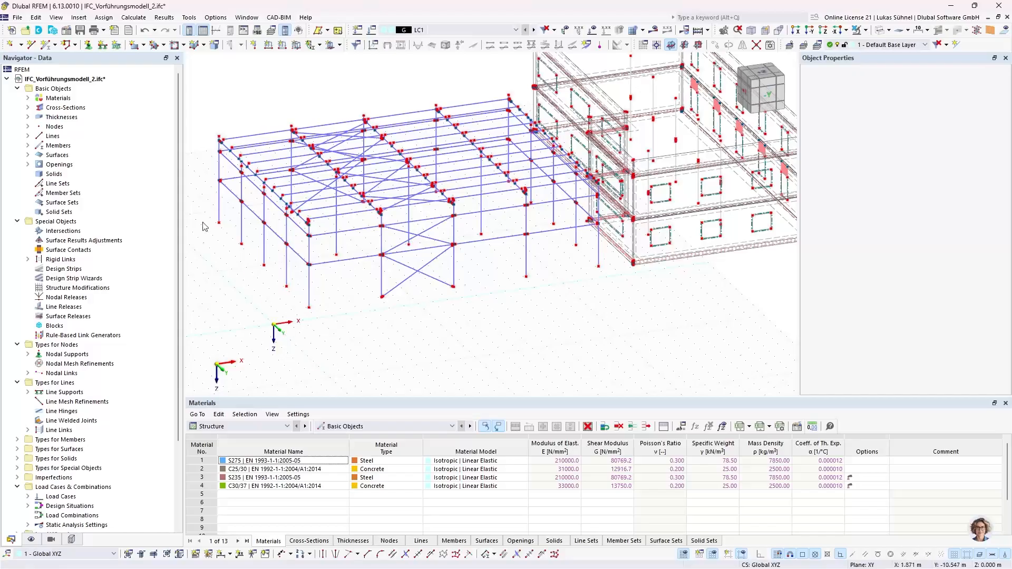
{"action": "right_click", "coordinate": [63, 79]}
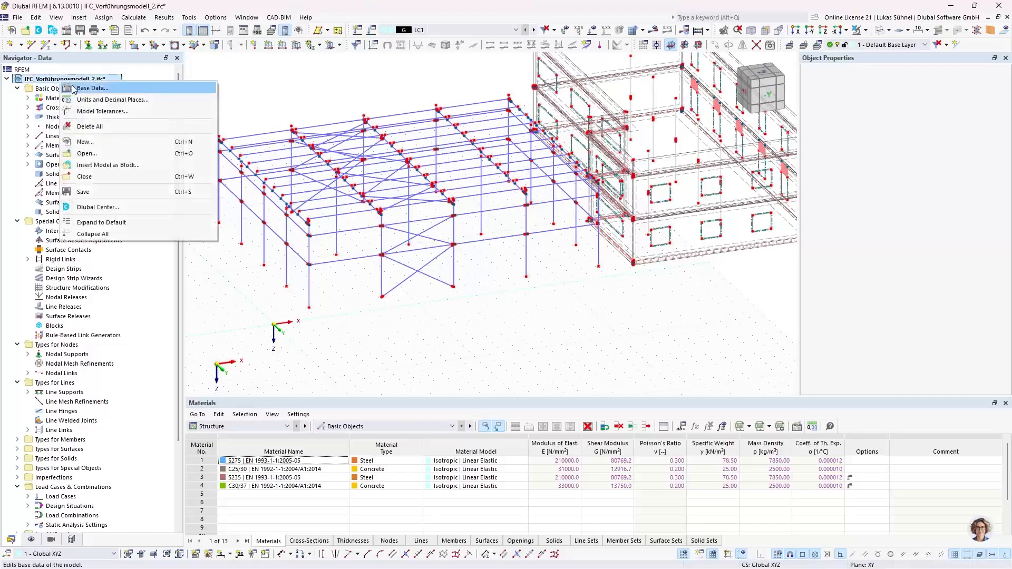
{"action": "left_click", "coordinate": [74, 90]}
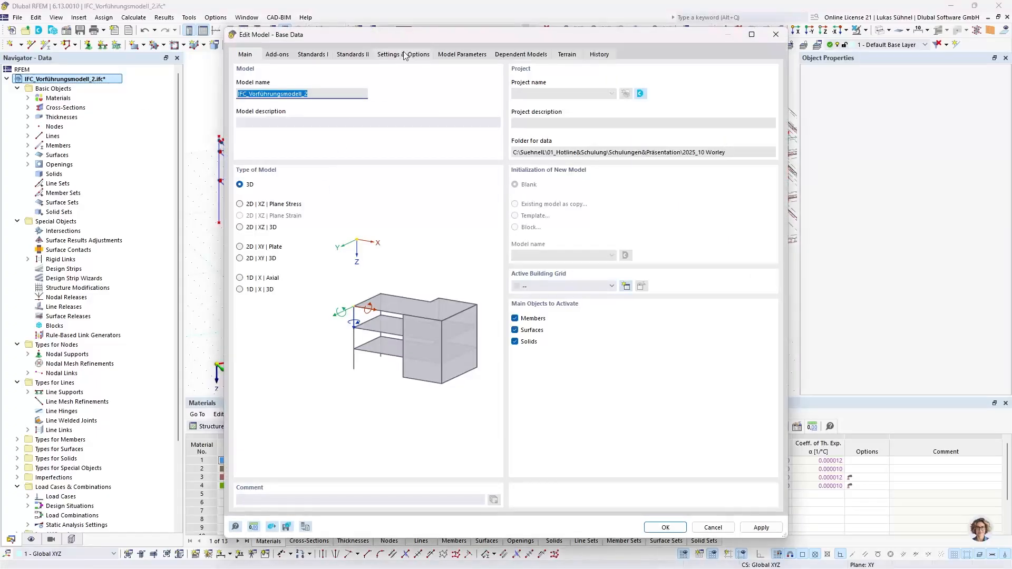
{"action": "left_click", "coordinate": [403, 55]}
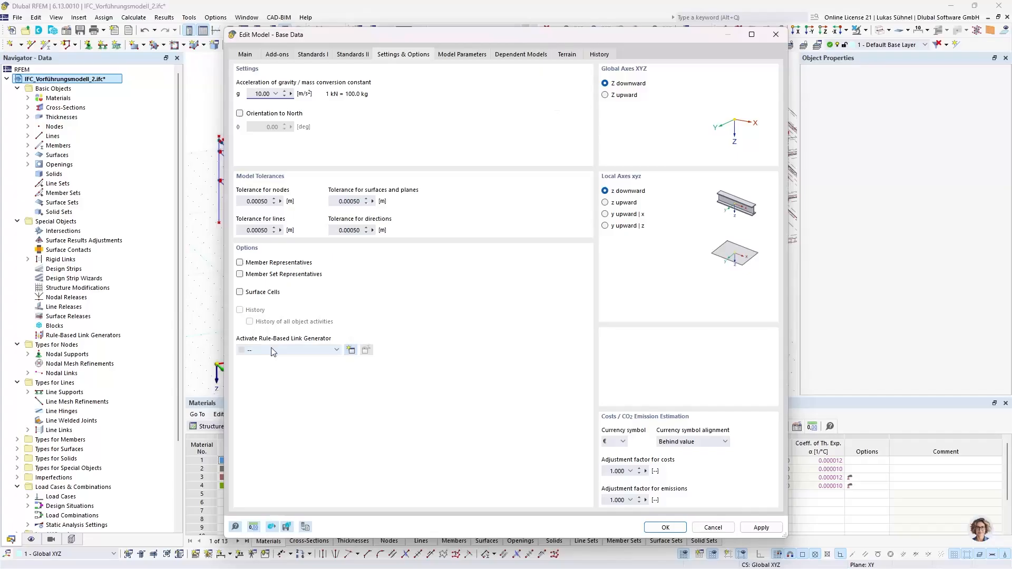
{"action": "left_click", "coordinate": [293, 352]}
{"action": "left_click", "coordinate": [293, 352]}
{"action": "left_click", "coordinate": [291, 350]}
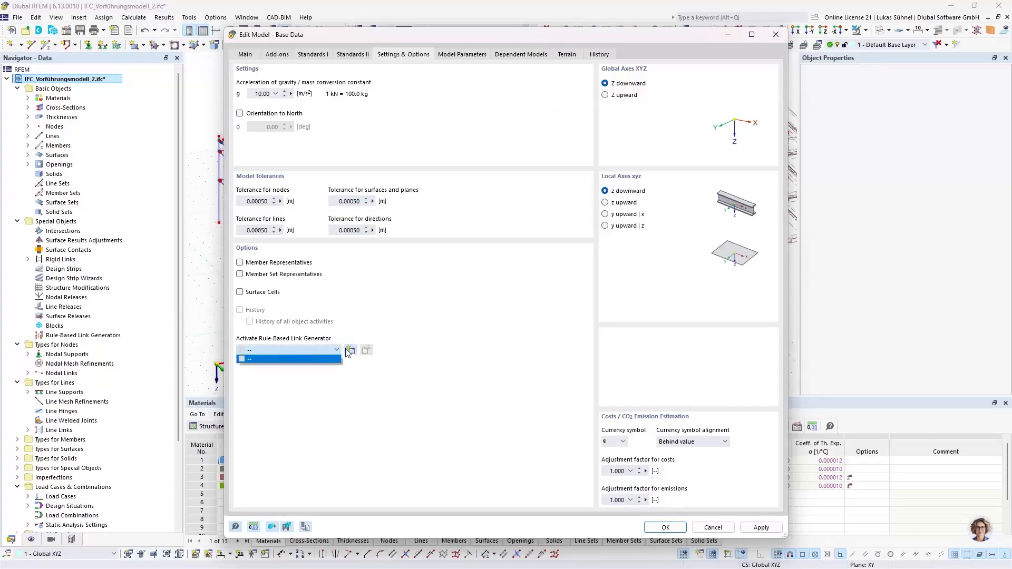
{"action": "left_click", "coordinate": [290, 343]}
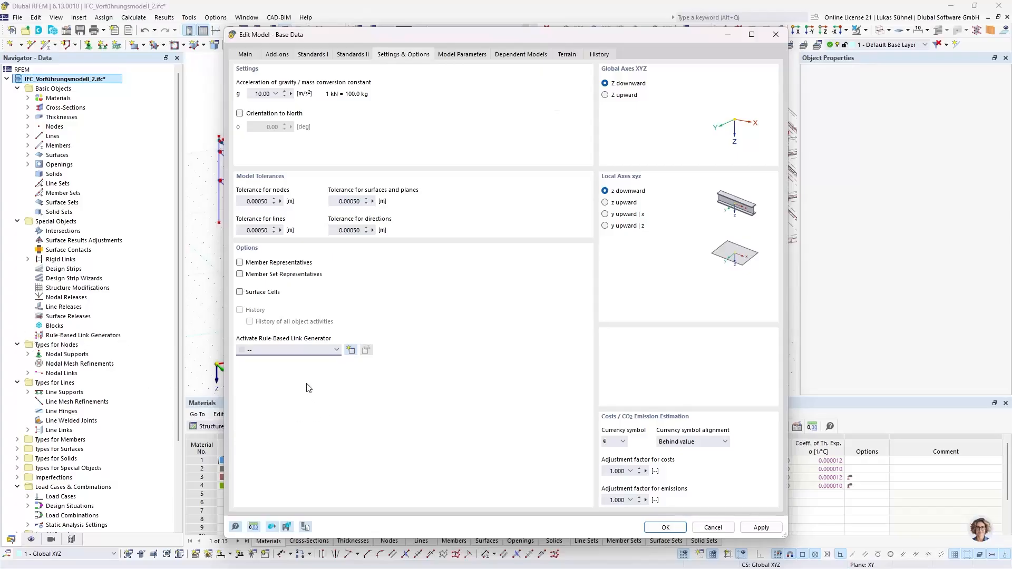
{"action": "left_click", "coordinate": [284, 352]}
{"action": "left_click", "coordinate": [251, 357]}
{"action": "left_click", "coordinate": [713, 527]}
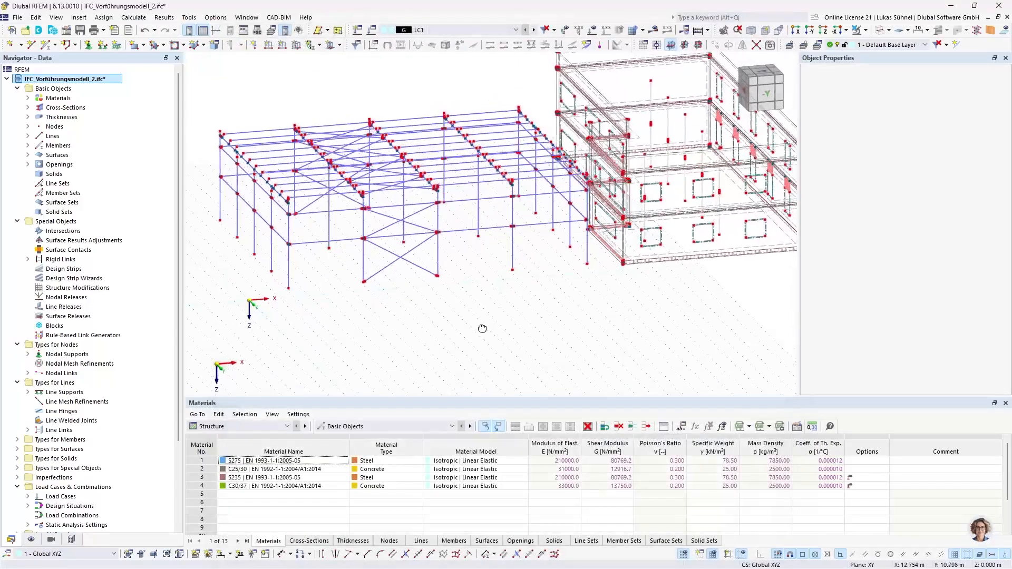
- Delete nodal links 1-4
{"action": "scroll", "coordinate": [33, 278], "scroll_direction": "down", "scroll_amount": 4}
{"action": "left_click", "coordinate": [28, 269]}
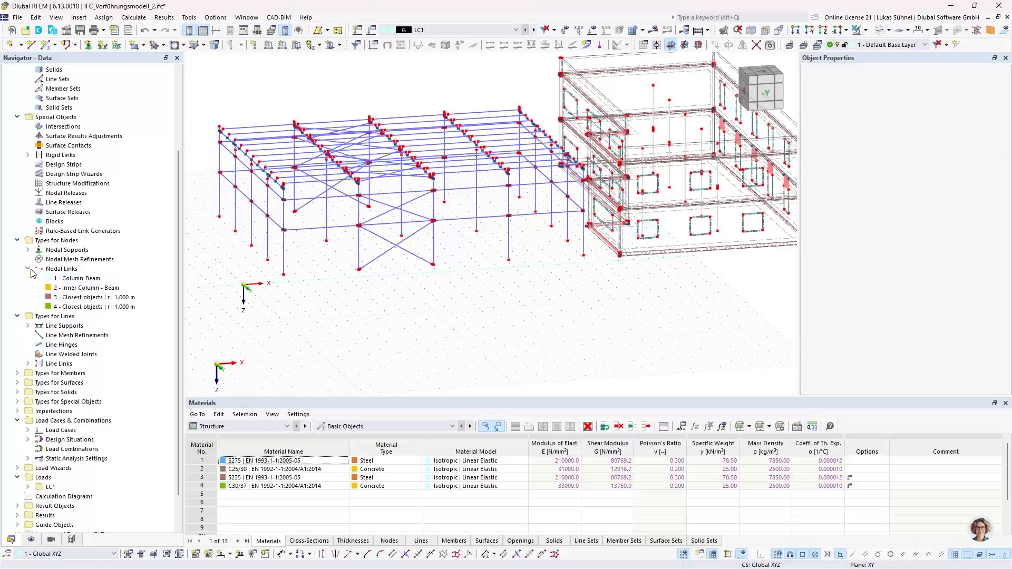
{"action": "left_click_drag", "start_coordinate": [66, 279], "coordinate": [64, 310]}
{"action": "right_click", "coordinate": [63, 310]}
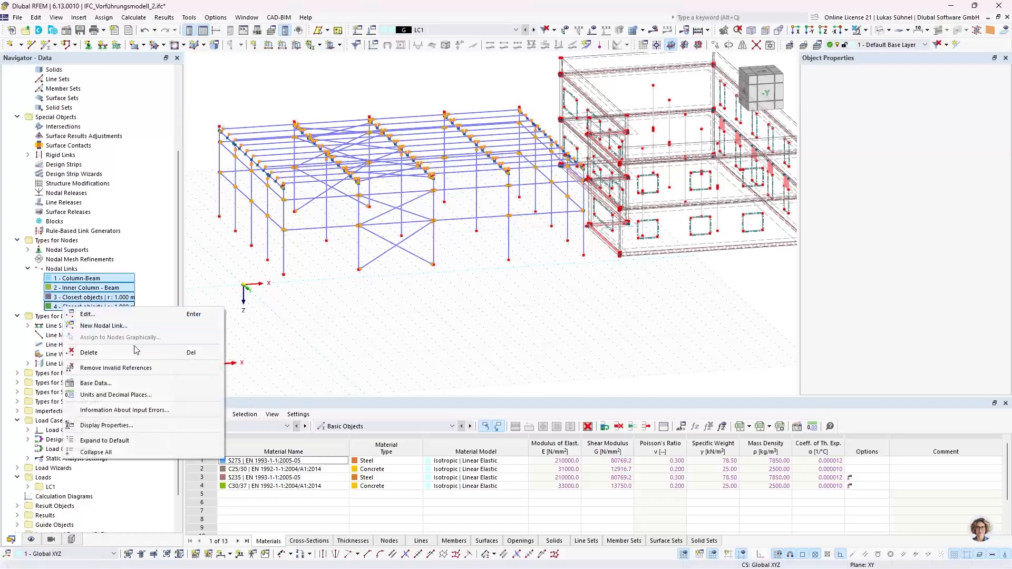
{"action": "left_click", "coordinate": [103, 353]}
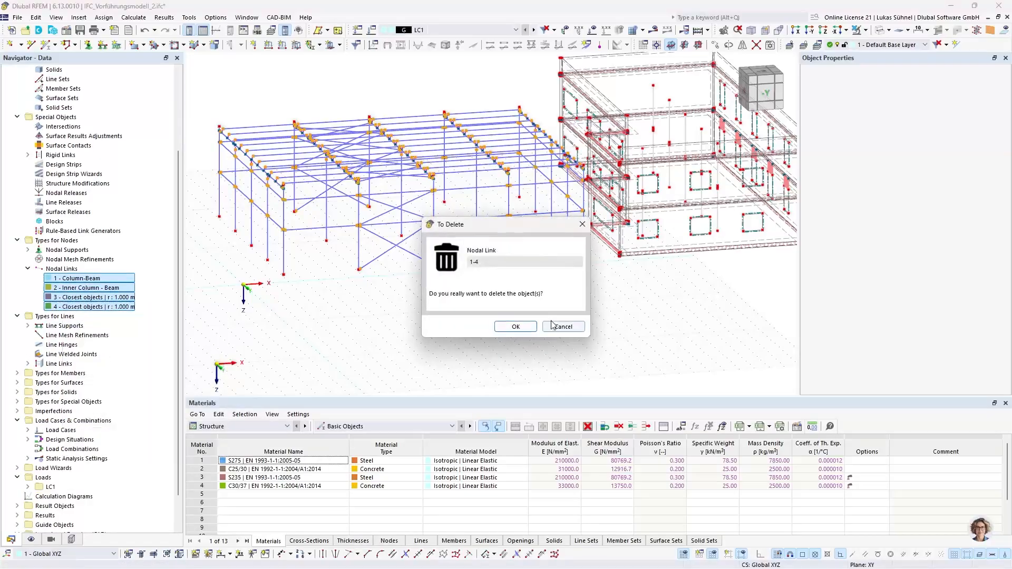
{"action": "left_click", "coordinate": [516, 326]}
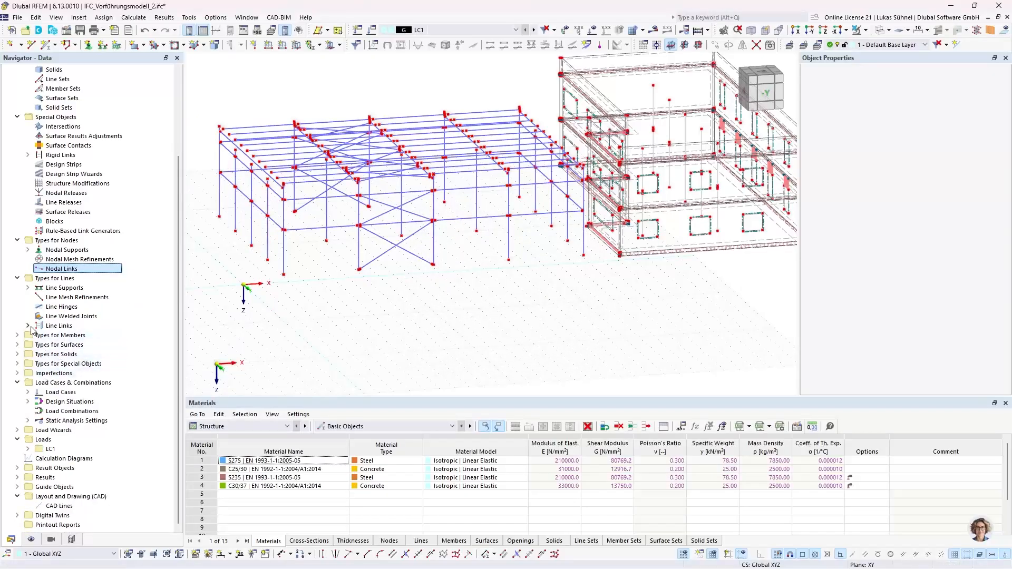
- Delete the Wall-Slab line link
{"action": "left_click", "coordinate": [28, 326]}
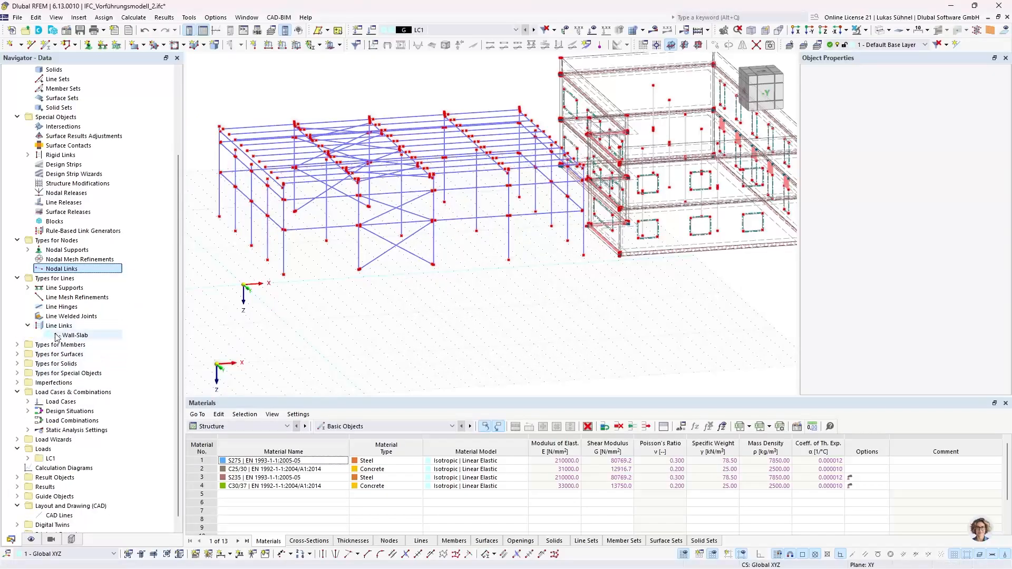
{"action": "left_click", "coordinate": [57, 336]}
{"action": "right_click", "coordinate": [56, 336]}
{"action": "left_click", "coordinate": [85, 392]}
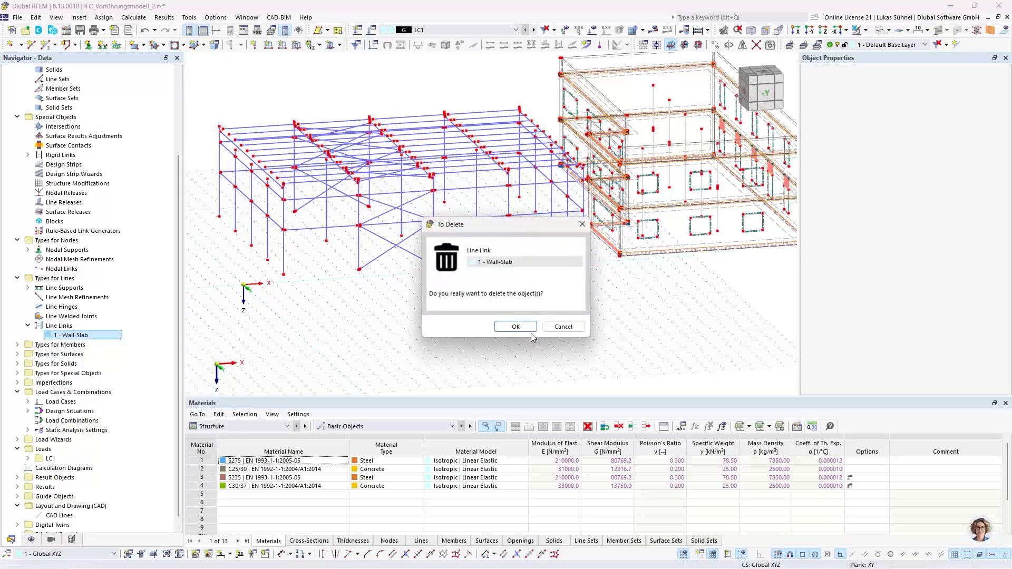
{"action": "left_click", "coordinate": [516, 327]}
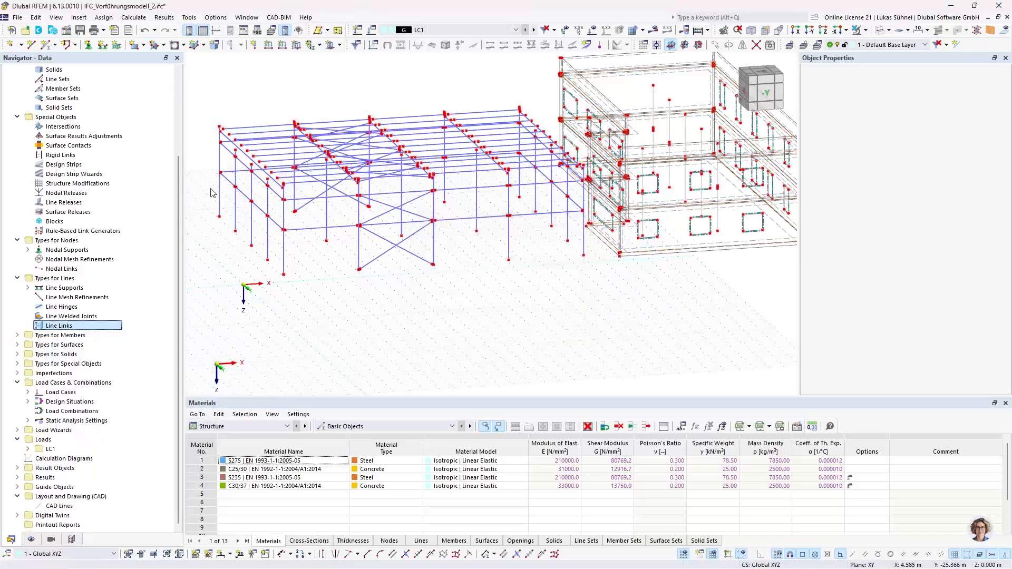
{"action": "scroll", "coordinate": [213, 192], "scroll_direction": "up", "scroll_amount": 3}
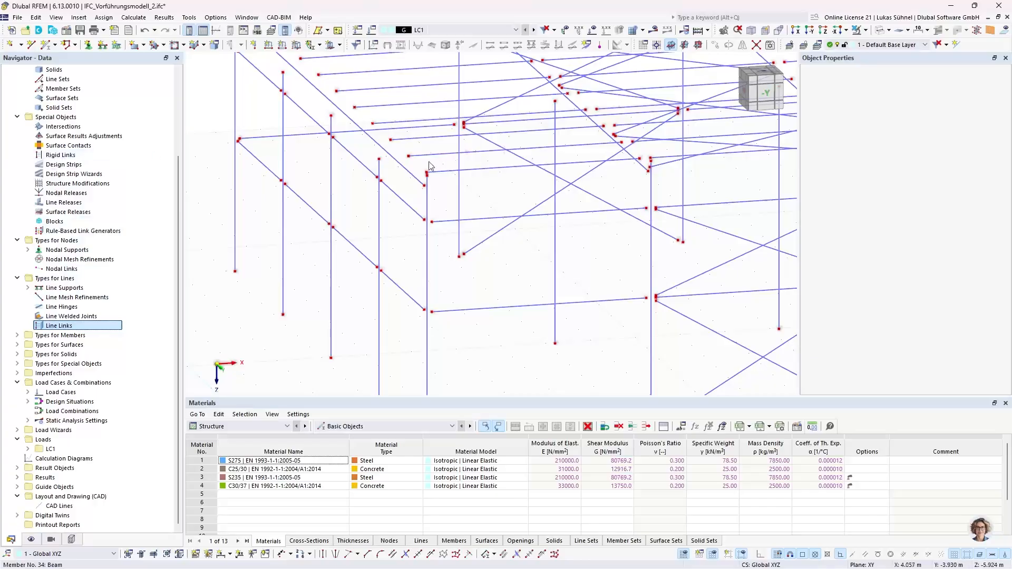
{"action": "scroll", "coordinate": [257, 221], "scroll_direction": "down", "scroll_amount": 4}
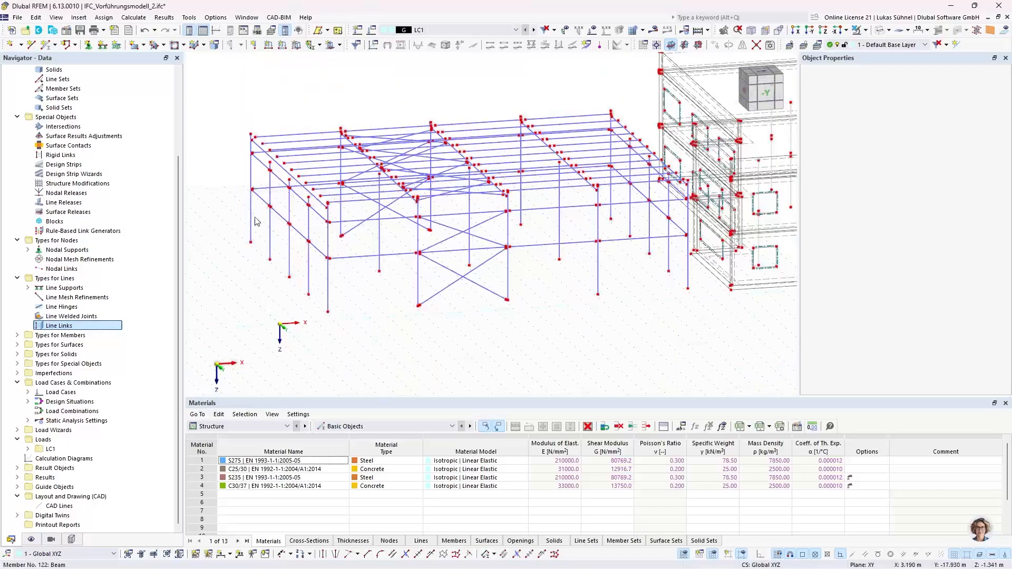
{"action": "middle_click_drag", "start_coordinate": [442, 230], "coordinate": [332, 267]}
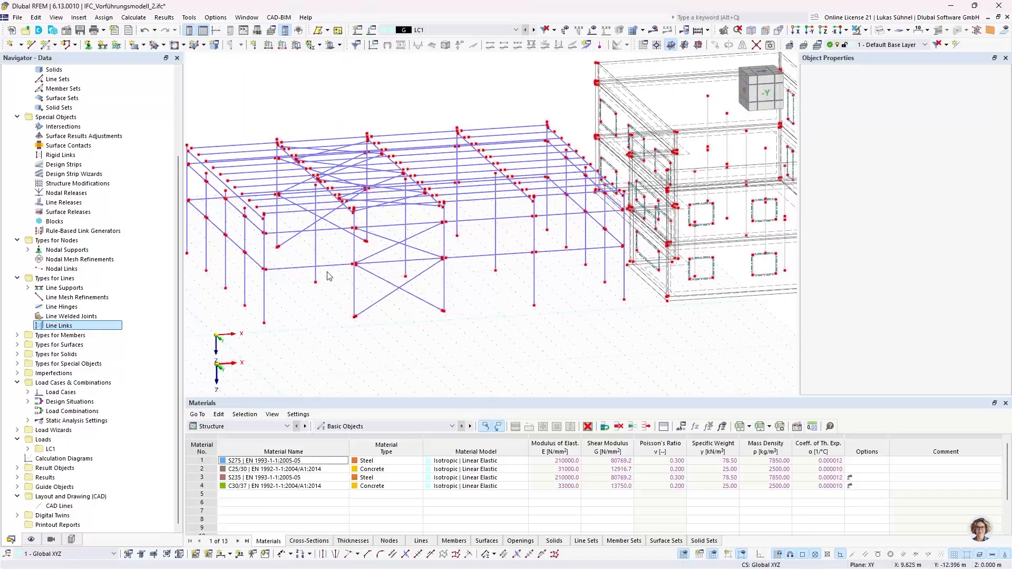
{"action": "scroll", "coordinate": [332, 277], "scroll_direction": "down", "scroll_amount": 2}
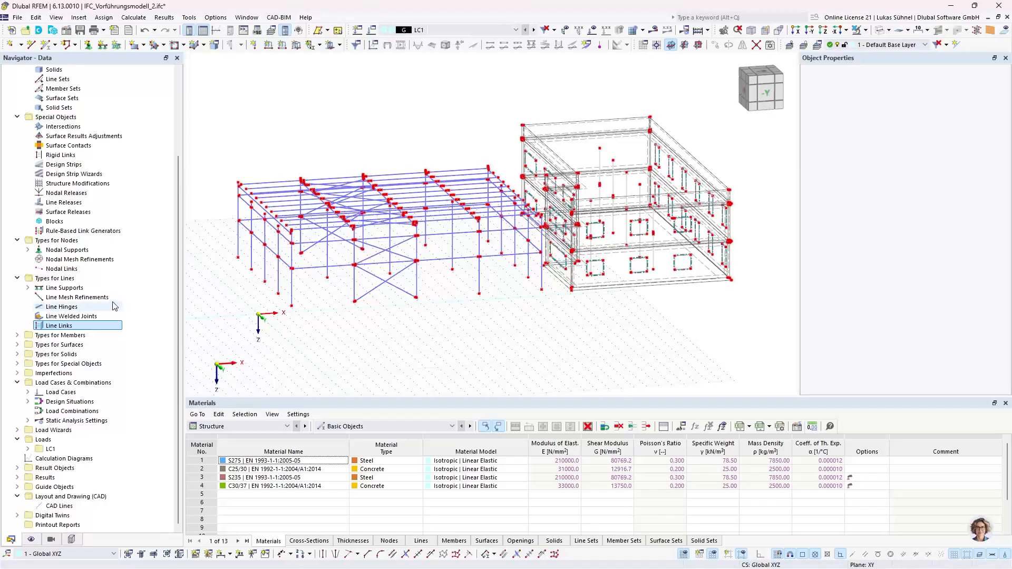
- Start a new rule-based link generator with rule 1 set to Wall - Wall
{"action": "right_click", "coordinate": [76, 232]}
{"action": "left_click", "coordinate": [132, 250]}
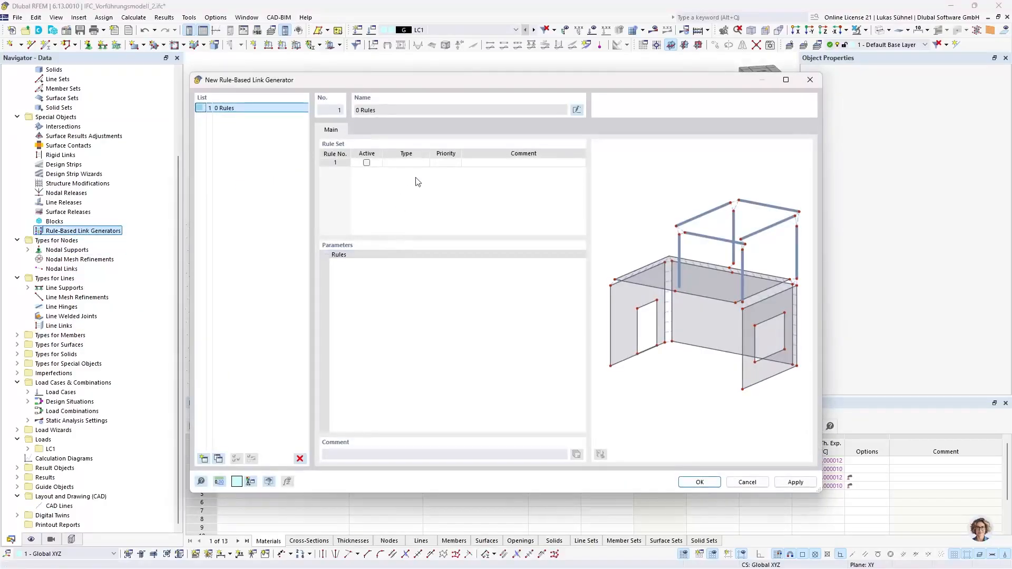
{"action": "left_click_drag", "start_coordinate": [410, 80], "coordinate": [426, 74]}
{"action": "left_click", "coordinate": [433, 158]}
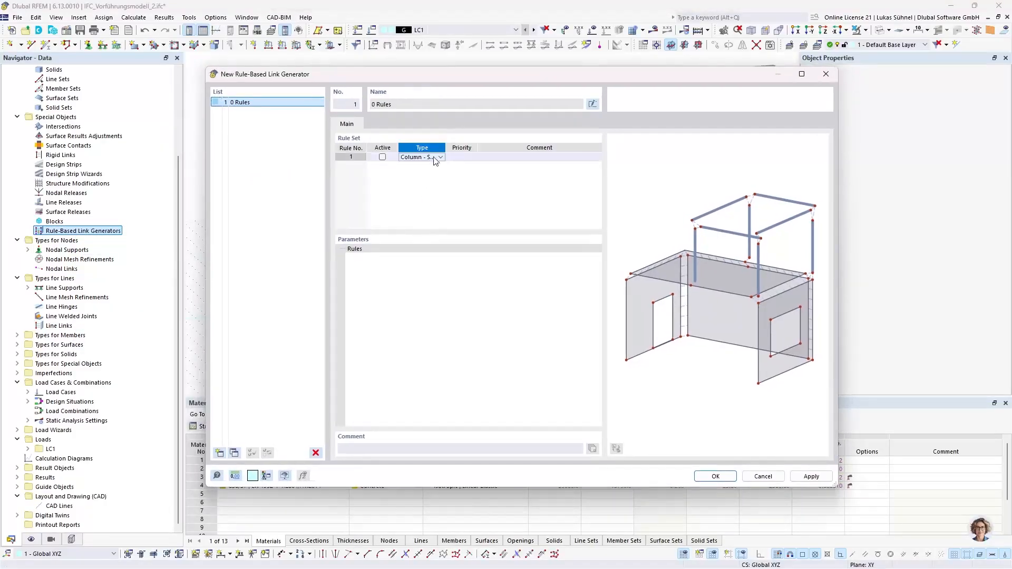
{"action": "left_click", "coordinate": [441, 157]}
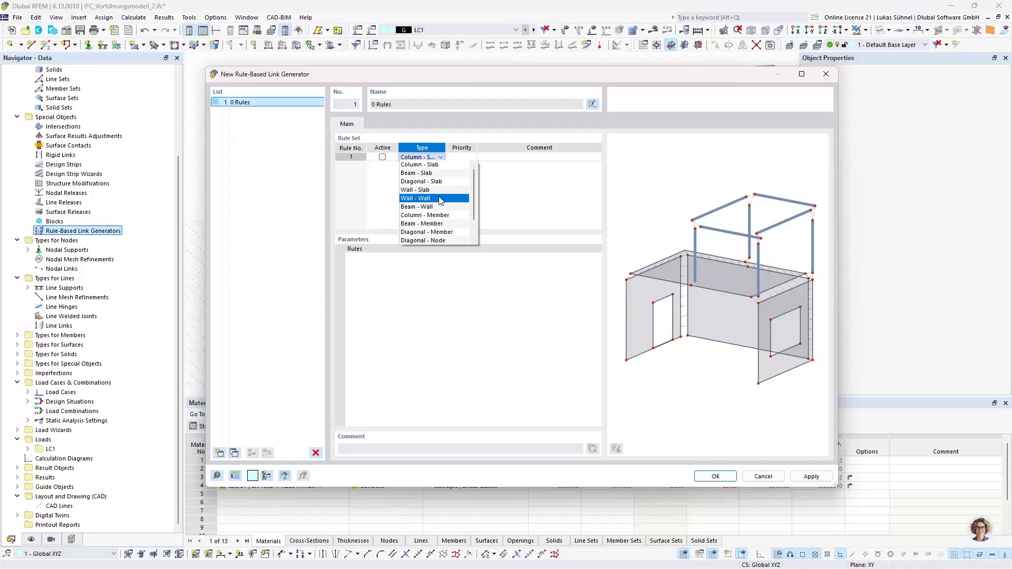
{"action": "left_click", "coordinate": [439, 198]}
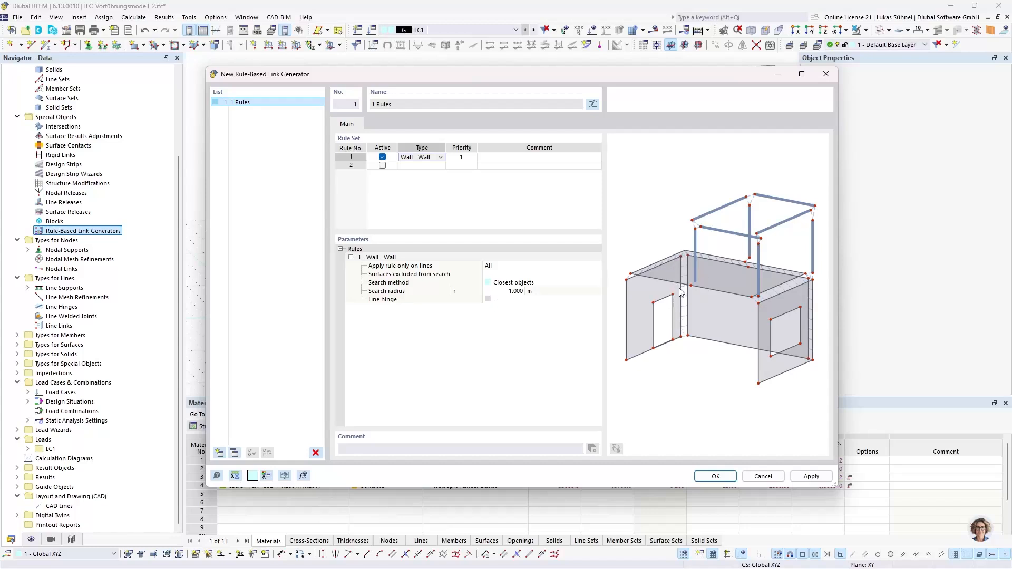
- Add rule 2 as Wall - Slab and rule 3 as Column - Slab
{"action": "left_click", "coordinate": [435, 166]}
{"action": "left_click", "coordinate": [440, 165]}
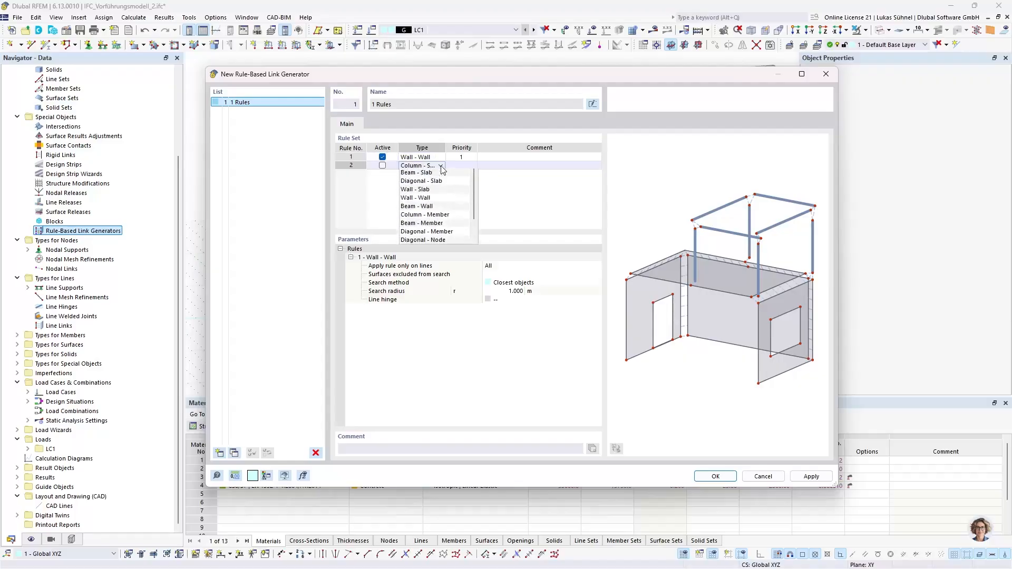
{"action": "left_click", "coordinate": [418, 198]}
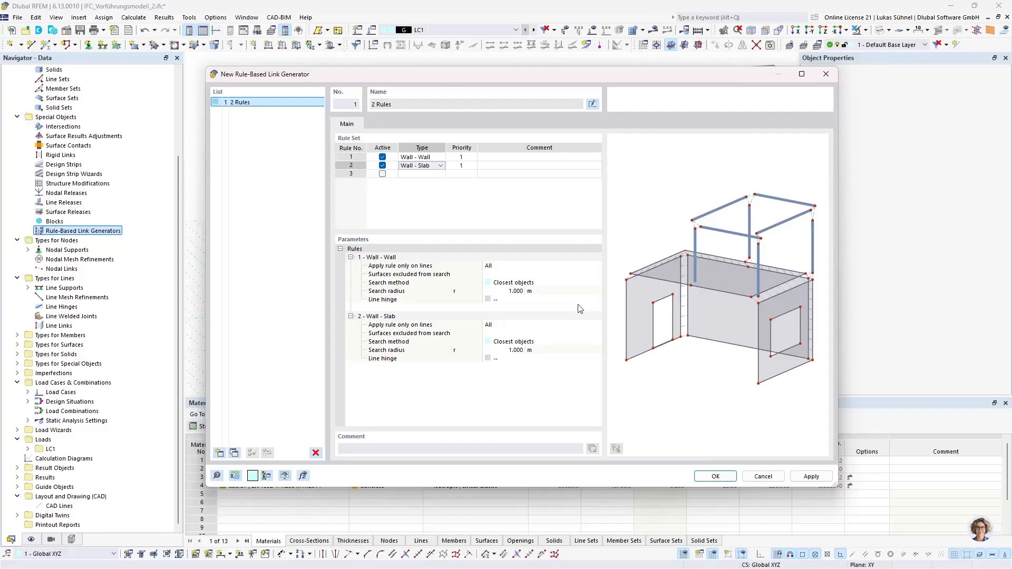
{"action": "left_click", "coordinate": [421, 174]}
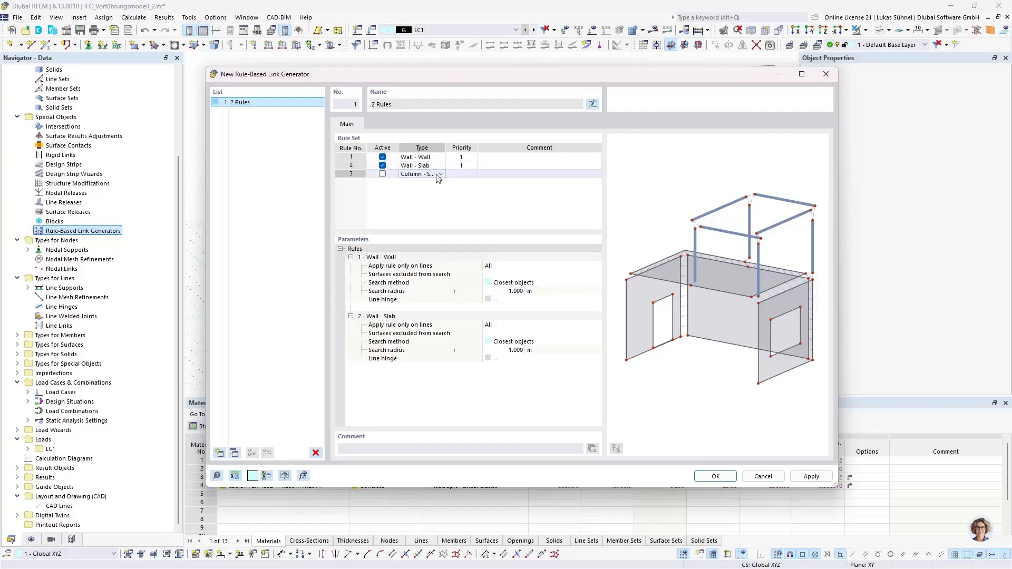
{"action": "left_click", "coordinate": [422, 175]}
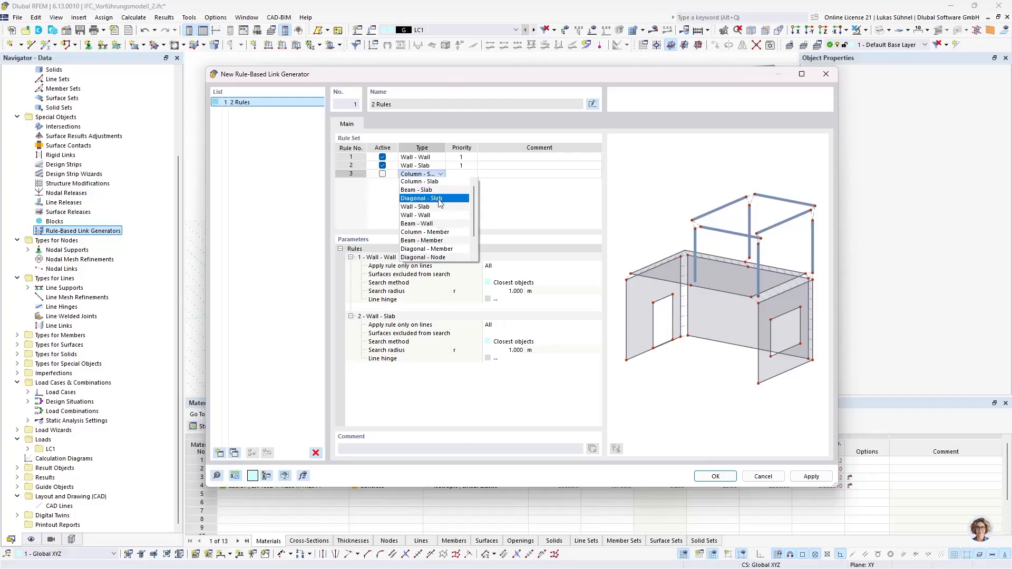
{"action": "left_click", "coordinate": [435, 182]}
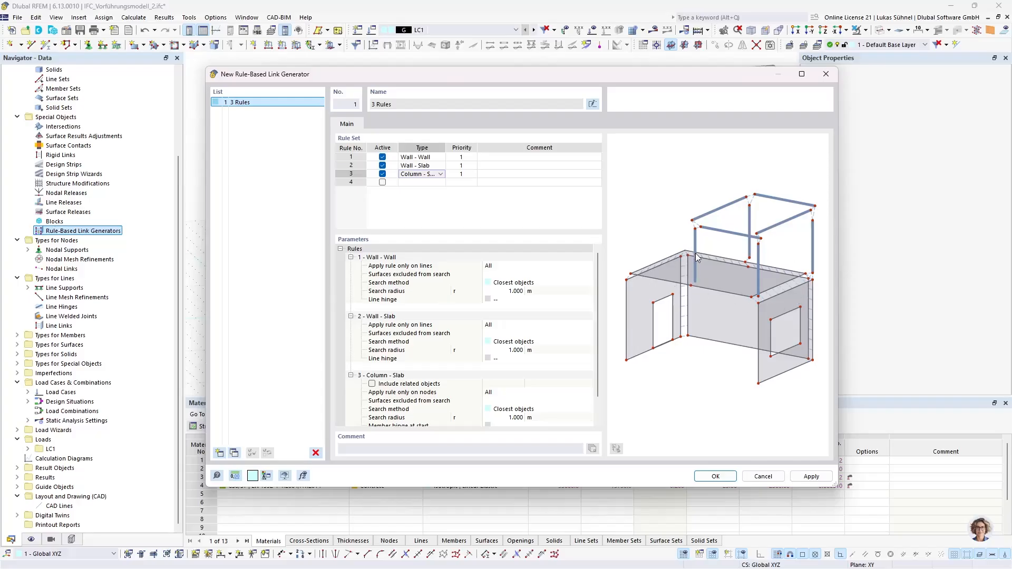
{"action": "left_click", "coordinate": [418, 158]}
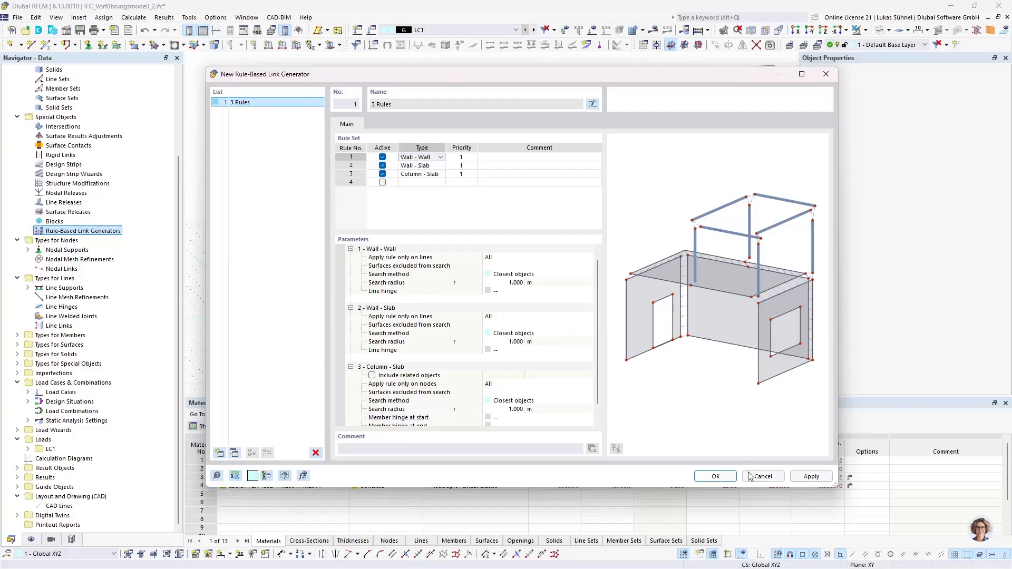
- Save the 3 Rules generator and switch the model to solid rendering
{"action": "left_click", "coordinate": [716, 476]}
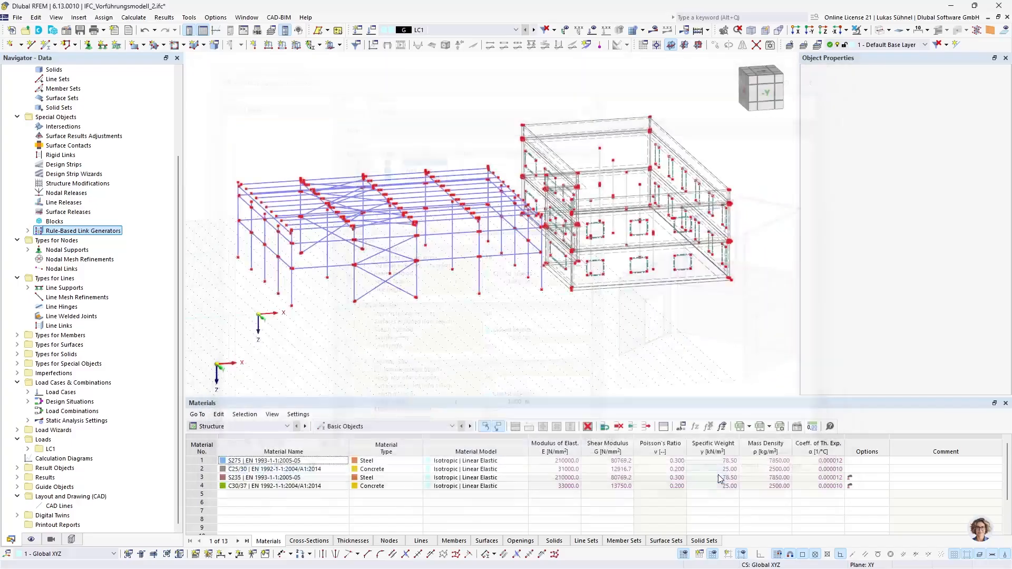
{"action": "middle_click_drag", "start_coordinate": [534, 324], "coordinate": [458, 312]}
{"action": "scroll", "coordinate": [426, 207], "scroll_direction": "up", "scroll_amount": 5}
{"action": "left_click", "coordinate": [879, 33]}
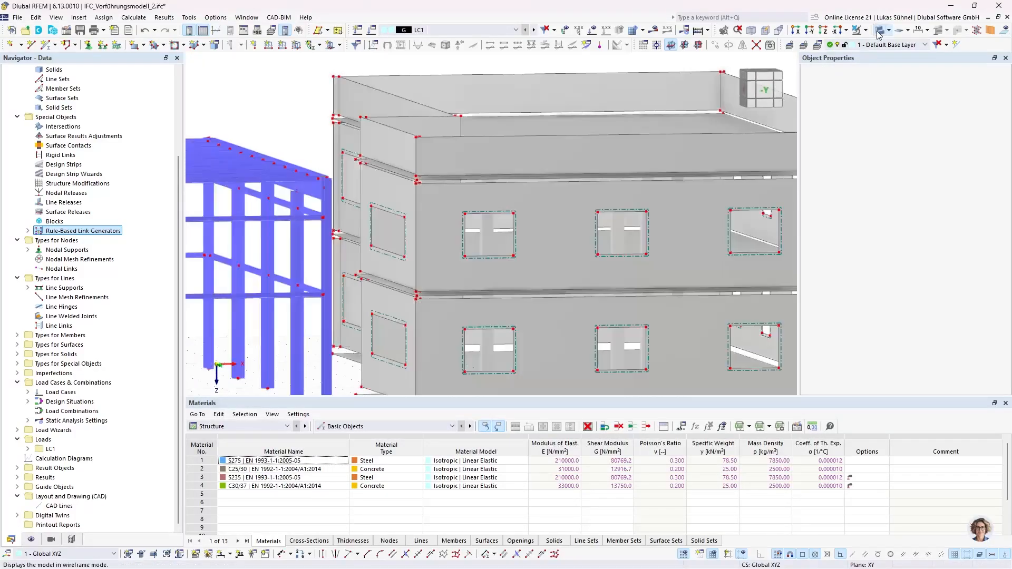
{"action": "scroll", "coordinate": [433, 173], "scroll_direction": "up", "scroll_amount": 2}
{"action": "scroll", "coordinate": [431, 172], "scroll_direction": "down", "scroll_amount": 6}
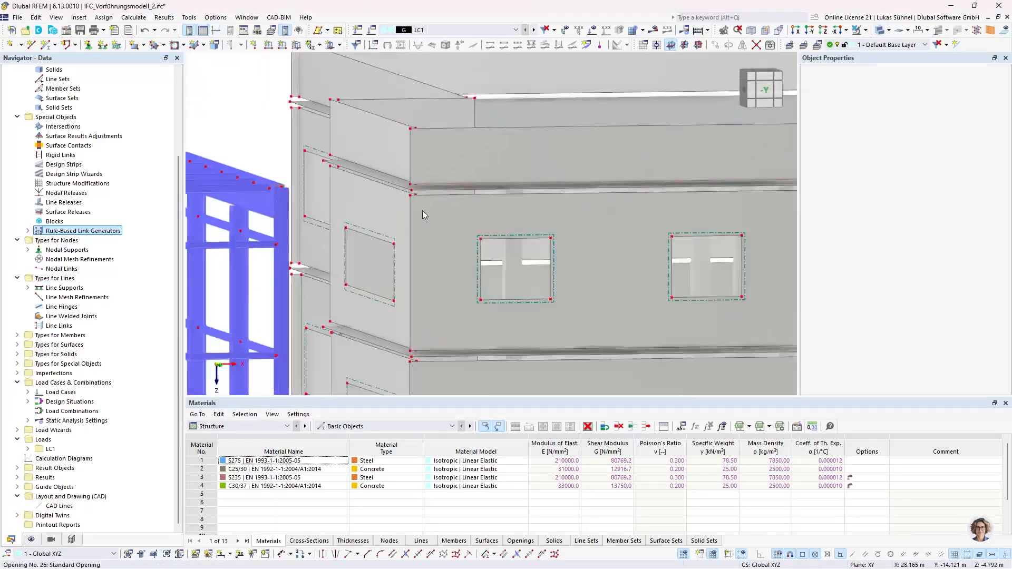
{"action": "scroll", "coordinate": [441, 213], "scroll_direction": "down", "scroll_amount": 1}
{"action": "middle_click_drag", "start_coordinate": [441, 213], "coordinate": [431, 243], "text": "ctrl"}
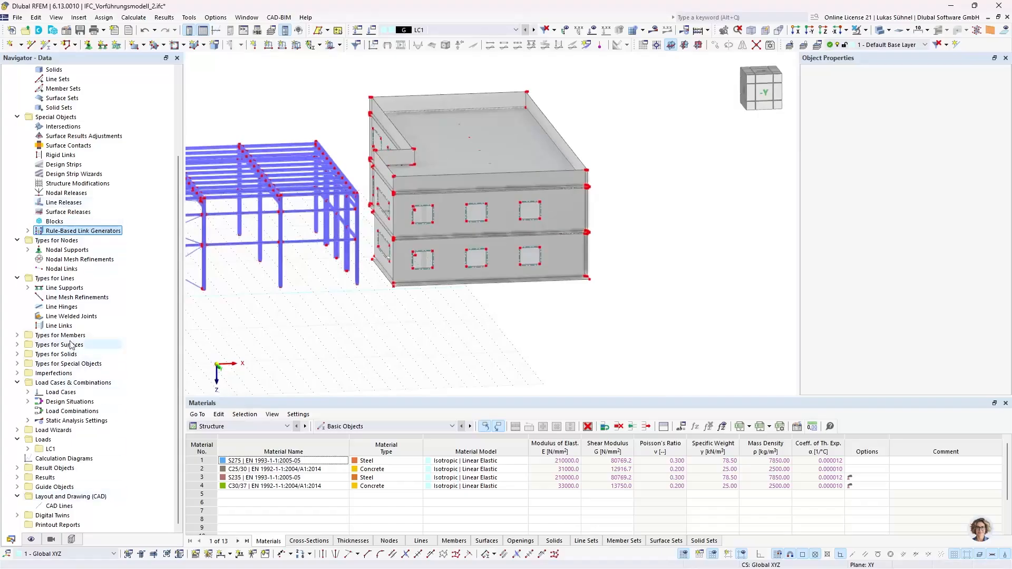
{"action": "scroll", "coordinate": [76, 337], "scroll_direction": "up", "scroll_amount": 4}
- Activate the '1 - 3 Rules' link generator in the model's base data settings
{"action": "left_click", "coordinate": [68, 79]}
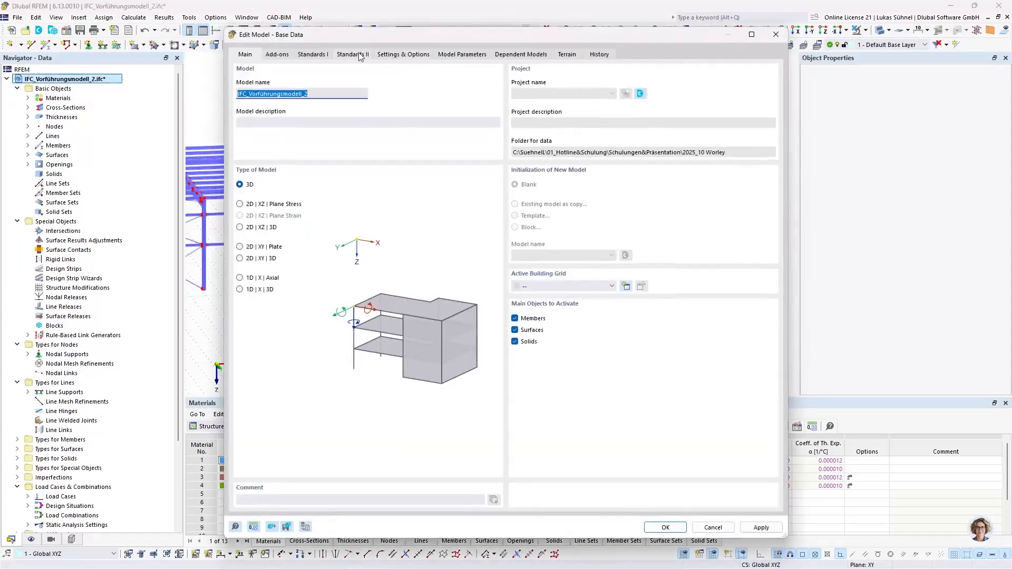
{"action": "left_click", "coordinate": [398, 55]}
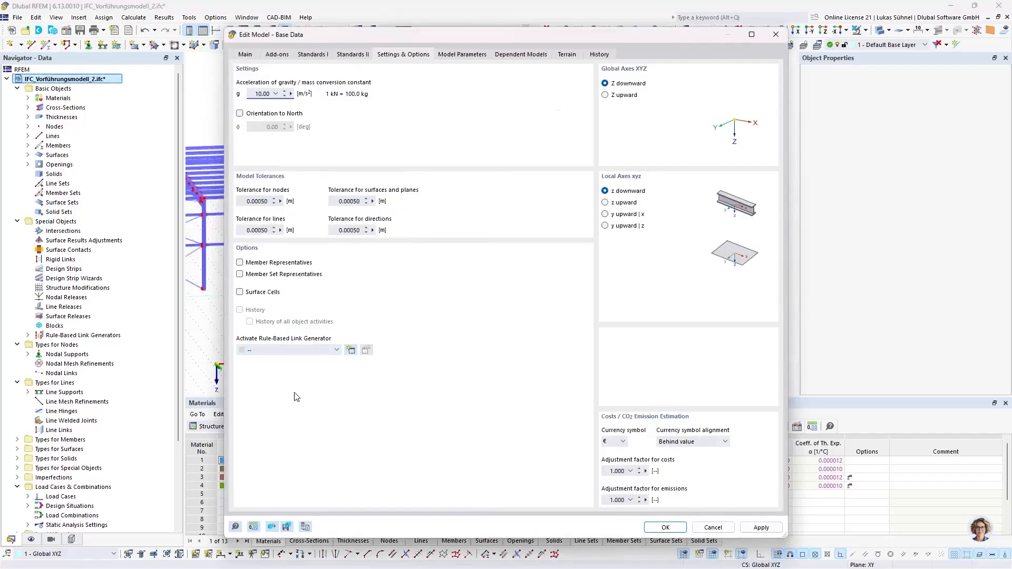
{"action": "left_click", "coordinate": [286, 351]}
{"action": "left_click", "coordinate": [271, 368]}
{"action": "left_click", "coordinate": [666, 528]}
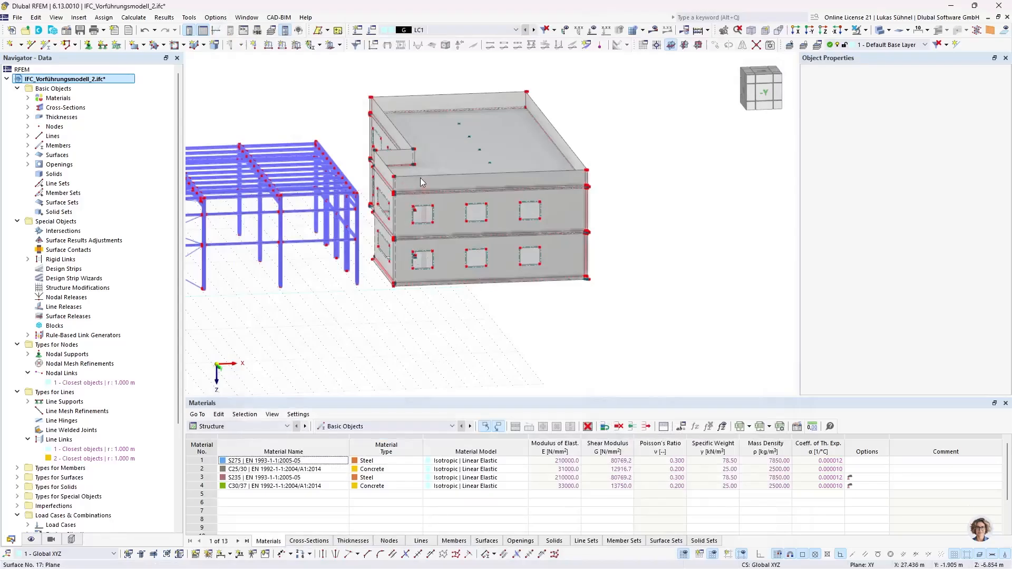
{"action": "scroll", "coordinate": [420, 179], "scroll_direction": "up", "scroll_amount": 3}
{"action": "middle_click_drag", "start_coordinate": [315, 204], "coordinate": [257, 208]}
{"action": "scroll", "coordinate": [309, 130], "scroll_direction": "up", "scroll_amount": 6}
{"action": "scroll", "coordinate": [393, 145], "scroll_direction": "down", "scroll_amount": 3}
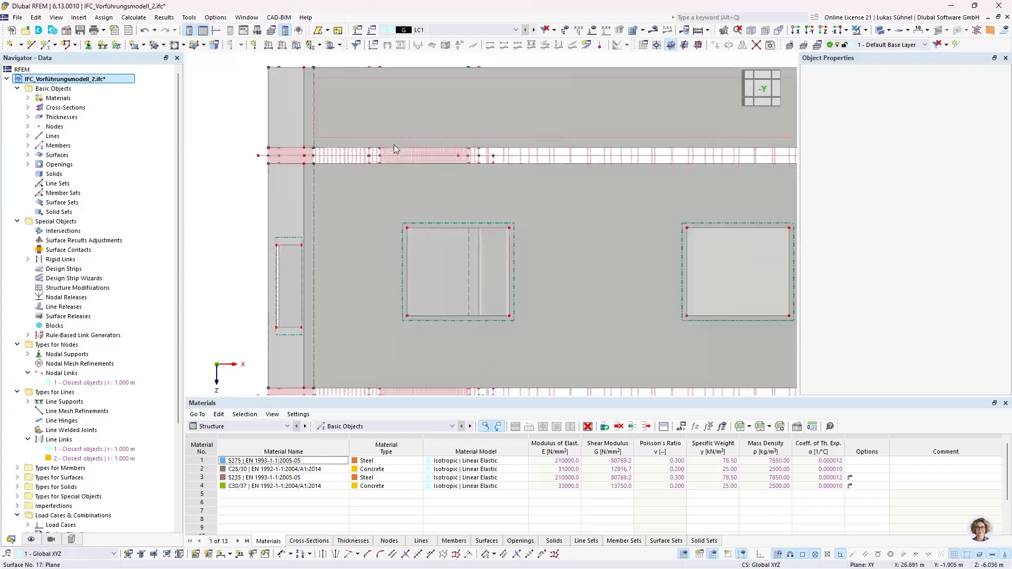
{"action": "scroll", "coordinate": [394, 147], "scroll_direction": "down", "scroll_amount": 2}
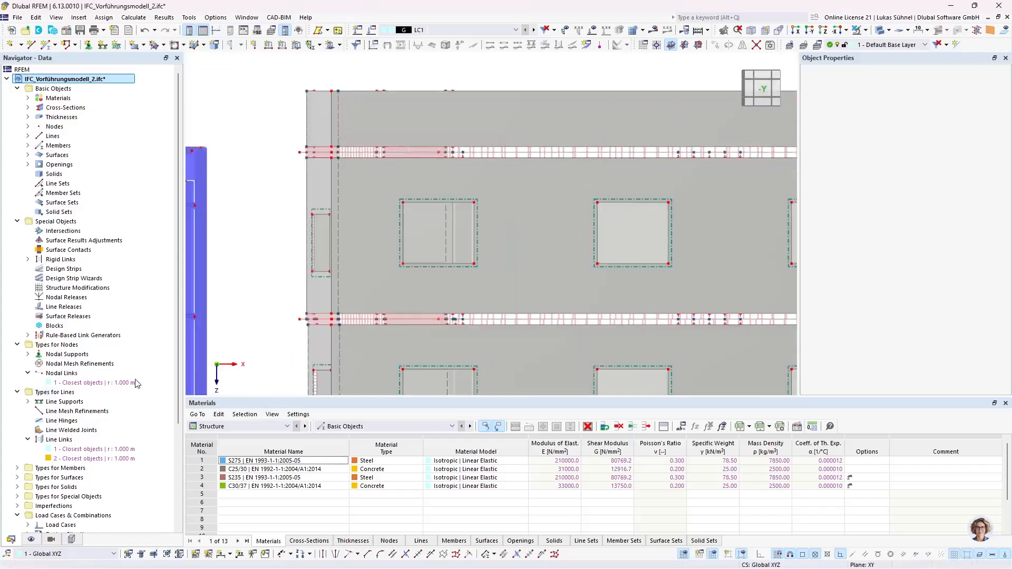
{"action": "left_click", "coordinate": [74, 458]}
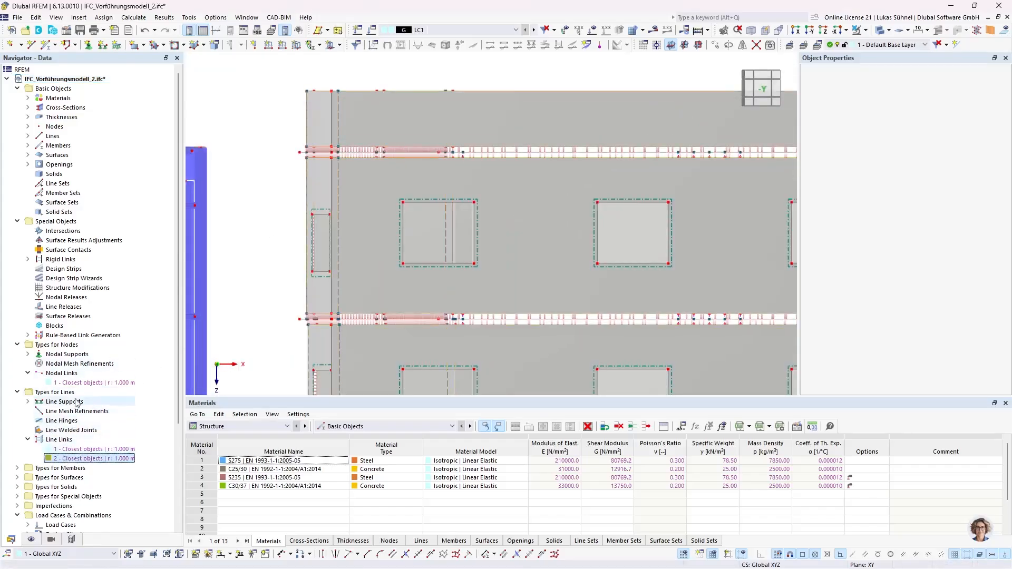
{"action": "left_click", "coordinate": [80, 383]}
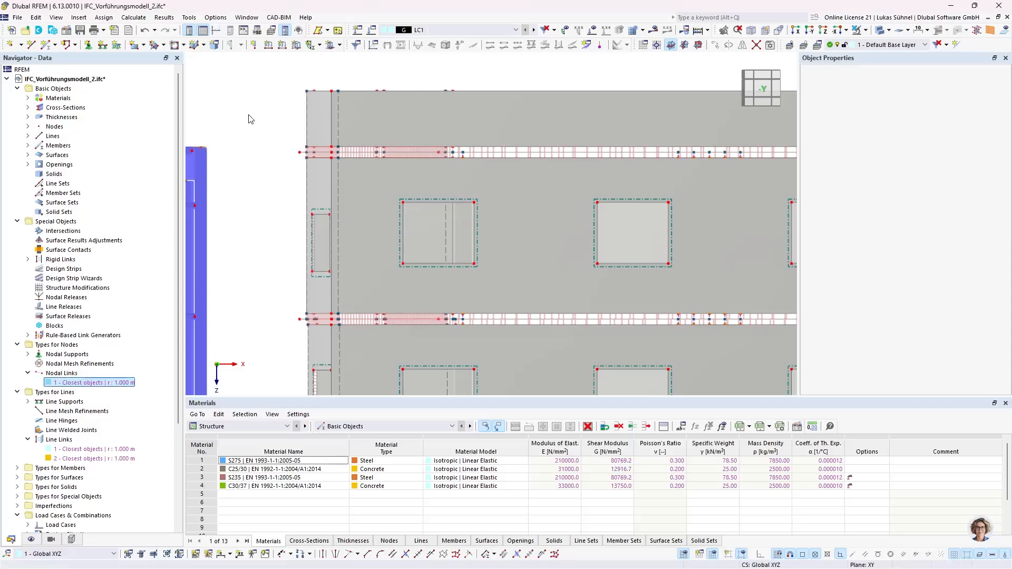
{"action": "mouse_move", "coordinate": [261, 121]}
{"action": "middle_mouse_down"}
{"action": "mouse_move", "coordinate": [245, 90]}
{"action": "mouse_move", "coordinate": [265, 127]}
{"action": "middle_mouse_up"}
{"action": "scroll", "coordinate": [359, 215], "scroll_direction": "up", "scroll_amount": 1}
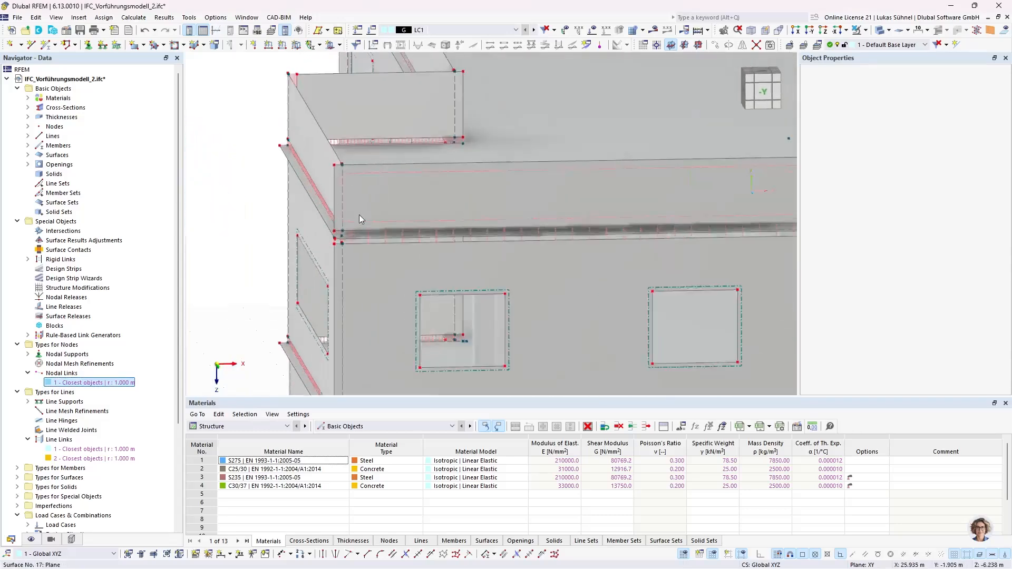
{"action": "scroll", "coordinate": [359, 214], "scroll_direction": "up", "scroll_amount": 2}
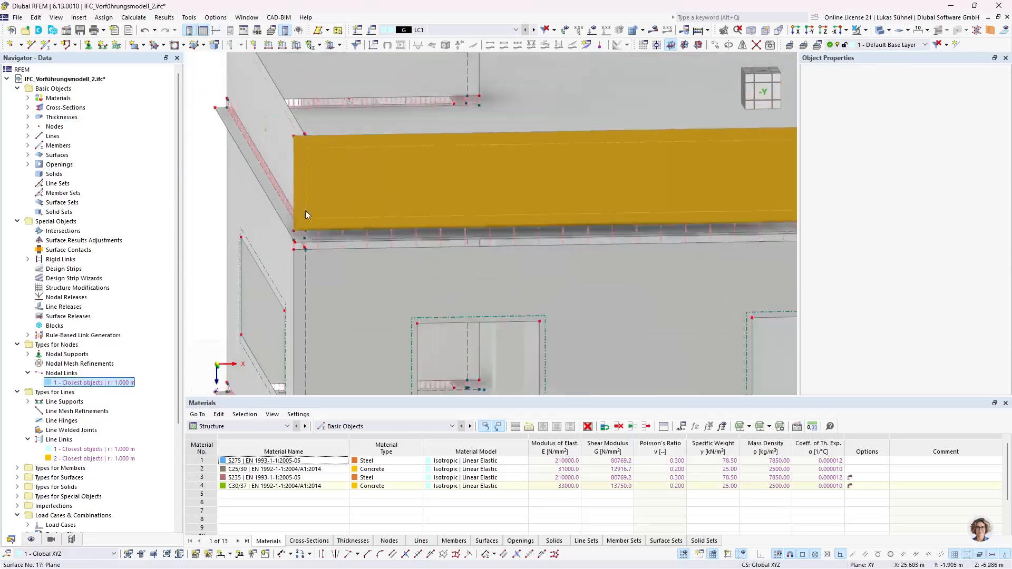
{"action": "scroll", "coordinate": [305, 211], "scroll_direction": "down", "scroll_amount": 1}
{"action": "middle_click_drag", "start_coordinate": [334, 157], "coordinate": [244, 242]}
{"action": "scroll", "coordinate": [244, 232], "scroll_direction": "up", "scroll_amount": 4}
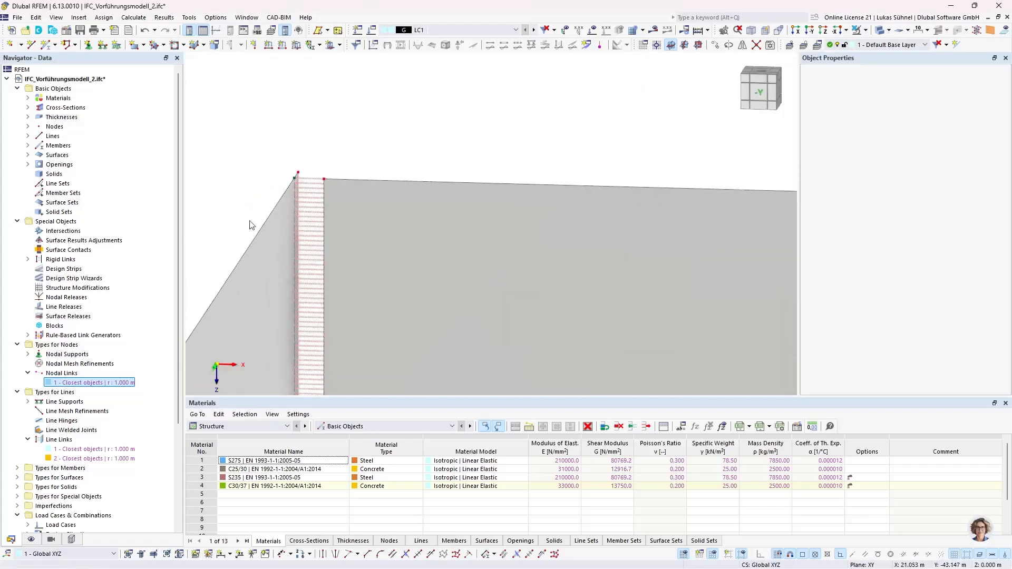
{"action": "scroll", "coordinate": [369, 158], "scroll_direction": "down", "scroll_amount": 5}
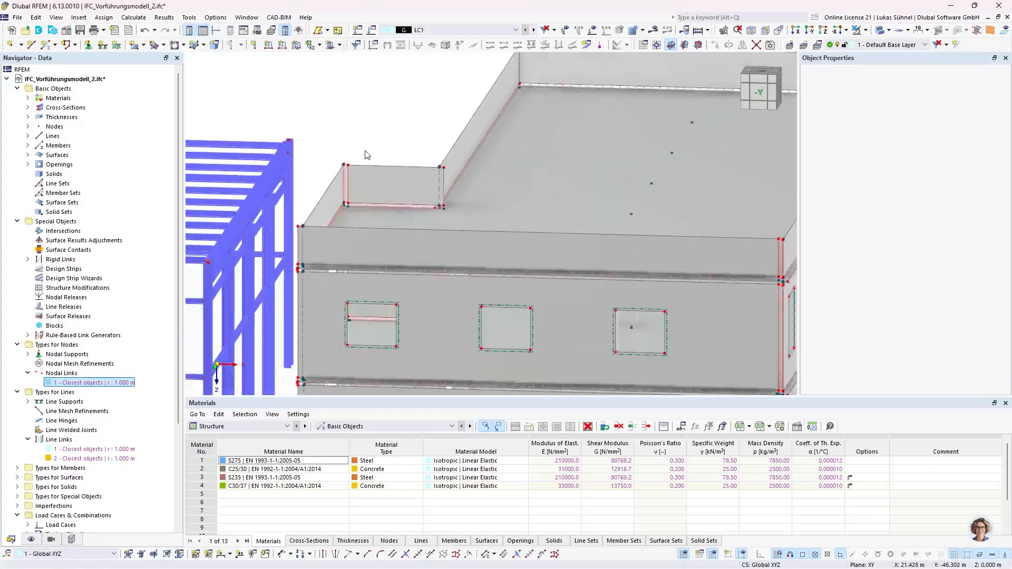
{"action": "scroll", "coordinate": [365, 153], "scroll_direction": "down", "scroll_amount": 1}
{"action": "middle_click_drag", "start_coordinate": [534, 301], "coordinate": [325, 150]}
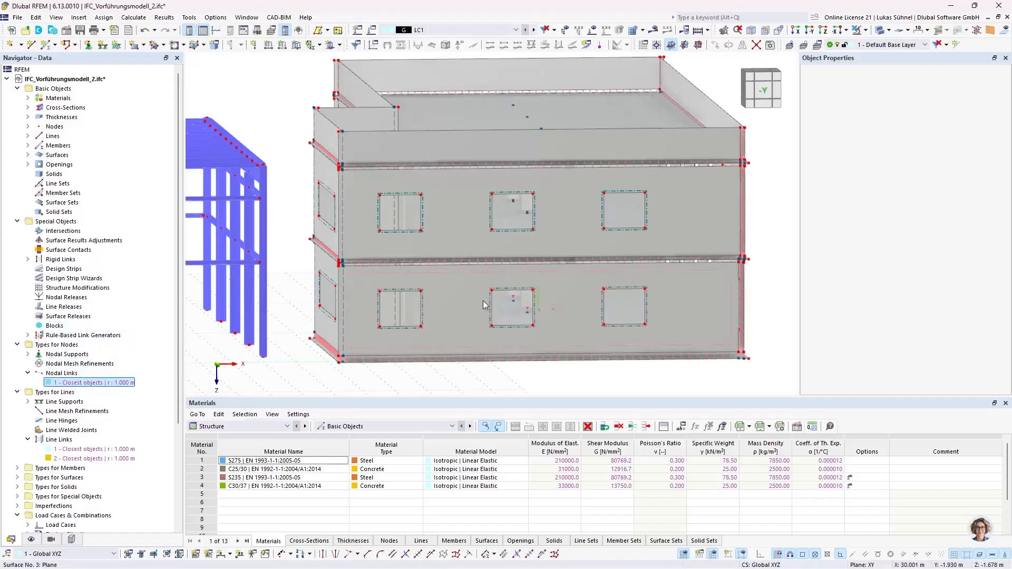
- Cycle the display through transparent and wireframe back to solid while orbiting over the roofs
{"action": "left_click", "coordinate": [880, 32]}
{"action": "left_click", "coordinate": [880, 32]}
{"action": "middle_click_drag", "start_coordinate": [500, 106], "coordinate": [479, 131], "text": "ctrl"}
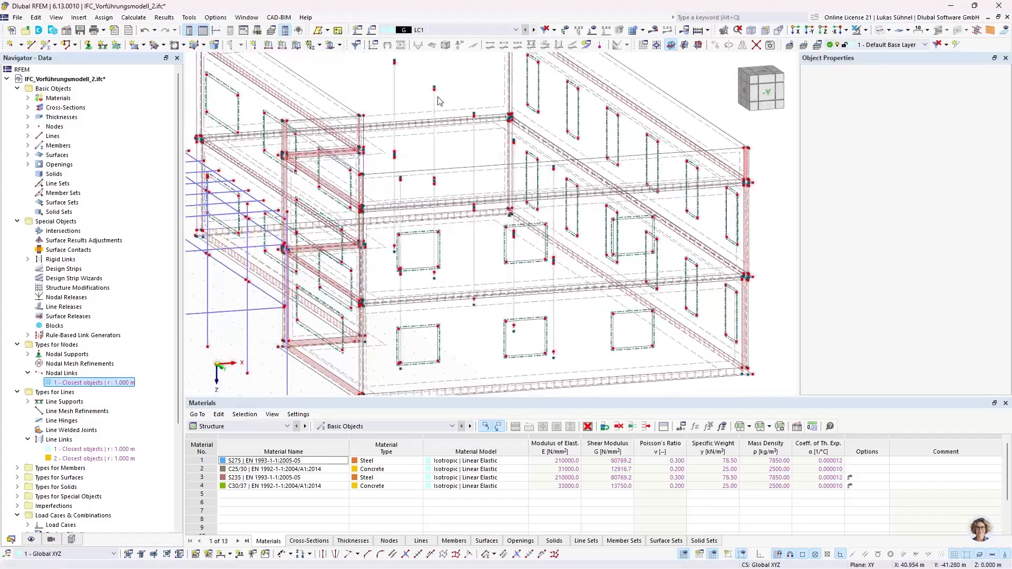
{"action": "scroll", "coordinate": [495, 145], "scroll_direction": "up", "scroll_amount": 5}
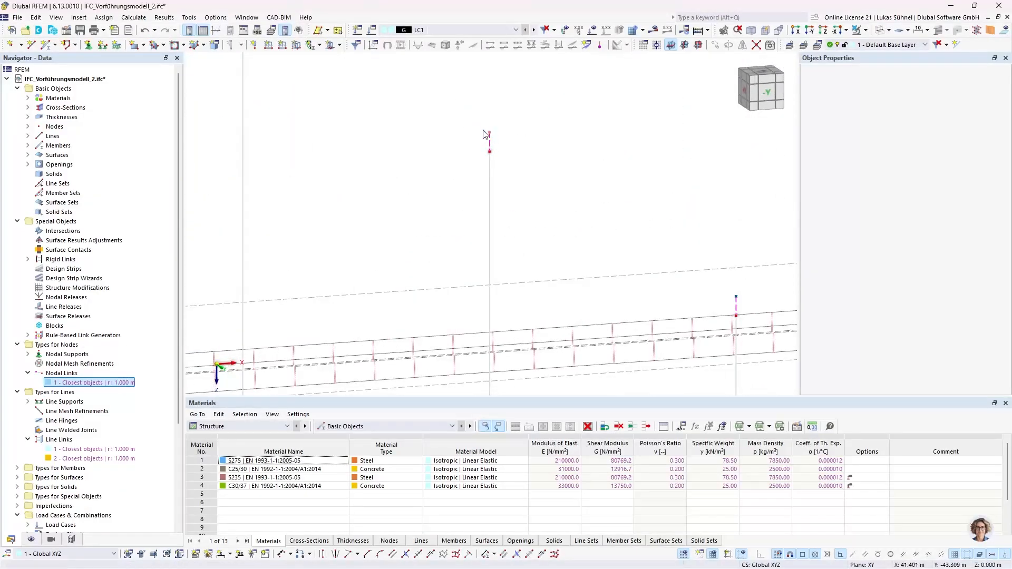
{"action": "scroll", "coordinate": [490, 132], "scroll_direction": "down", "scroll_amount": 5}
{"action": "middle_click_drag", "start_coordinate": [498, 168], "coordinate": [416, 122], "text": "ctrl"}
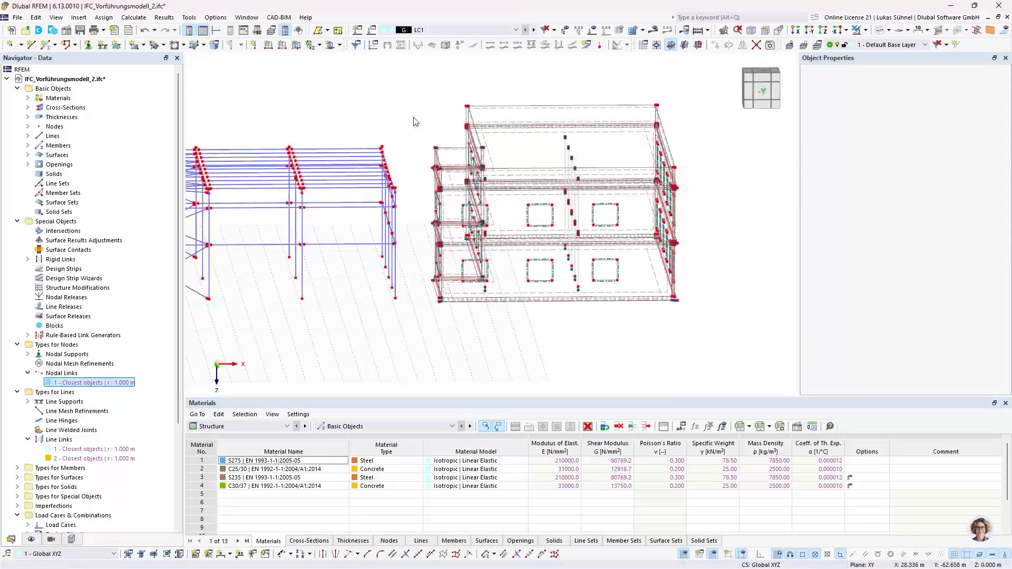
{"action": "left_click", "coordinate": [889, 30]}
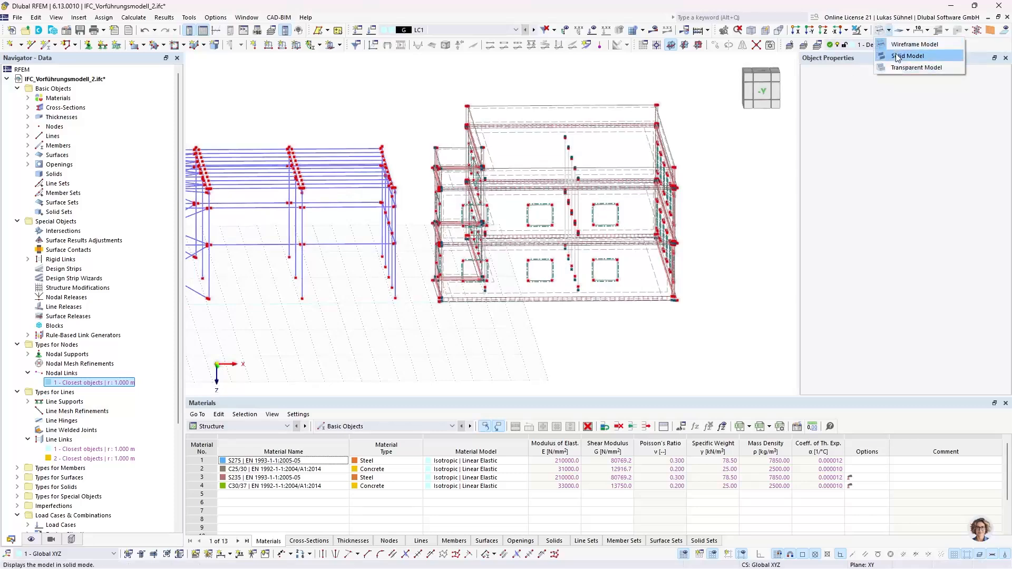
{"action": "left_click", "coordinate": [912, 53]}
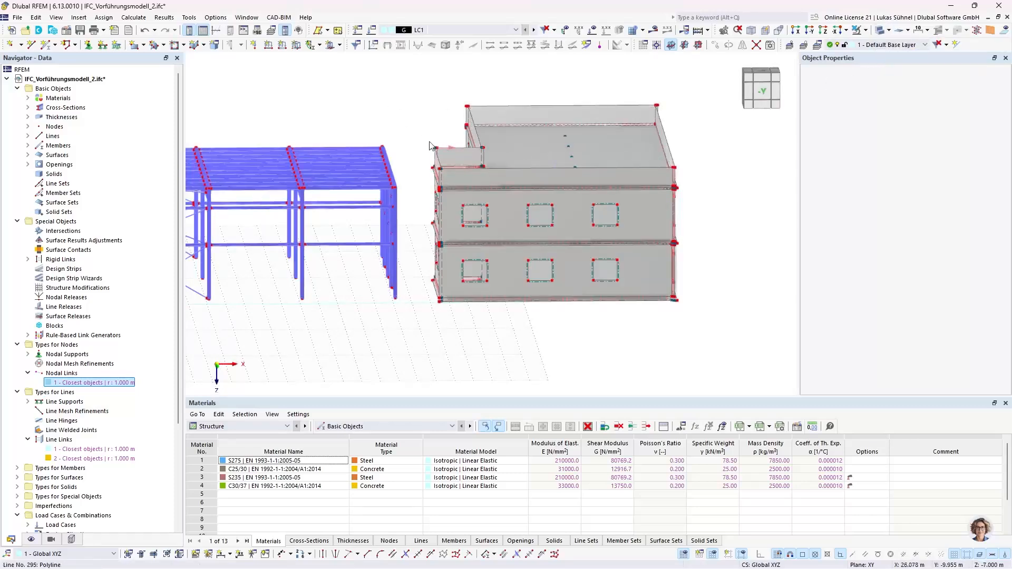
{"action": "middle_click_drag", "start_coordinate": [418, 254], "coordinate": [601, 252]}
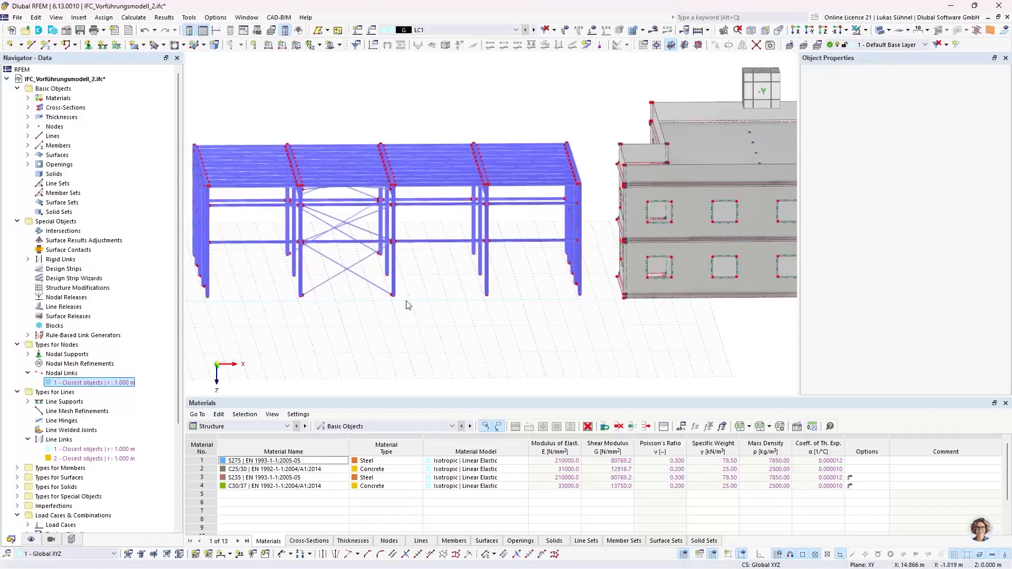
{"action": "middle_click_drag", "start_coordinate": [406, 305], "coordinate": [390, 264], "text": "ctrl"}
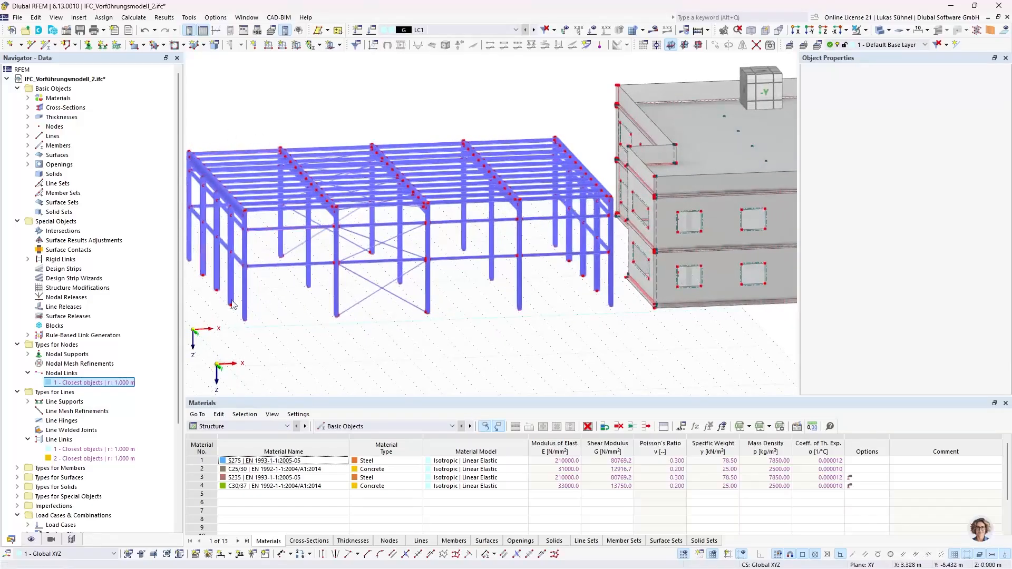
- Switch to wireframe and frame the whole steel hall and concrete building
{"action": "left_click", "coordinate": [880, 30]}
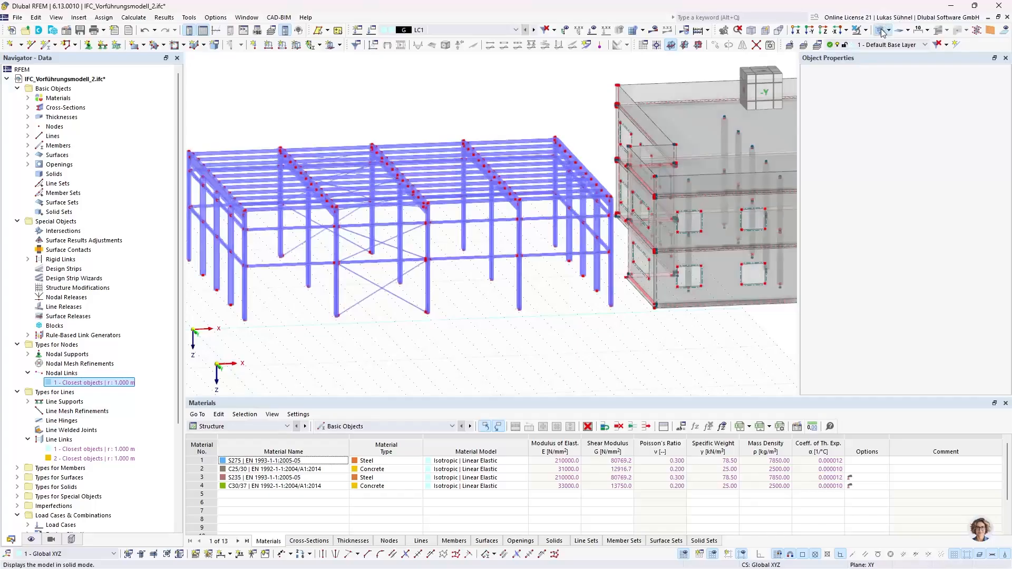
{"action": "middle_click_drag", "start_coordinate": [366, 158], "coordinate": [412, 163]}
{"action": "scroll", "coordinate": [333, 225], "scroll_direction": "up", "scroll_amount": 5}
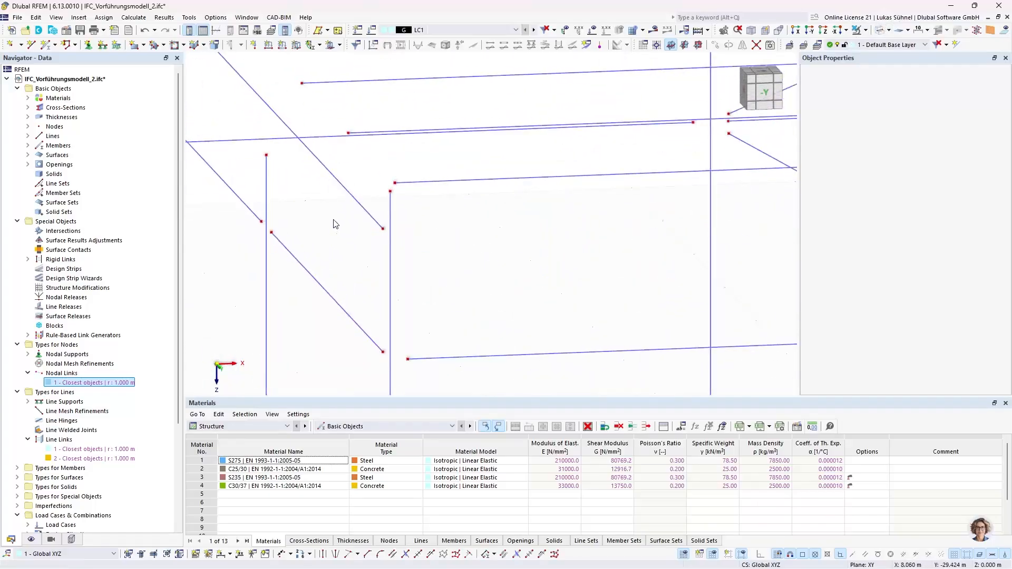
{"action": "scroll", "coordinate": [333, 226], "scroll_direction": "down", "scroll_amount": 10}
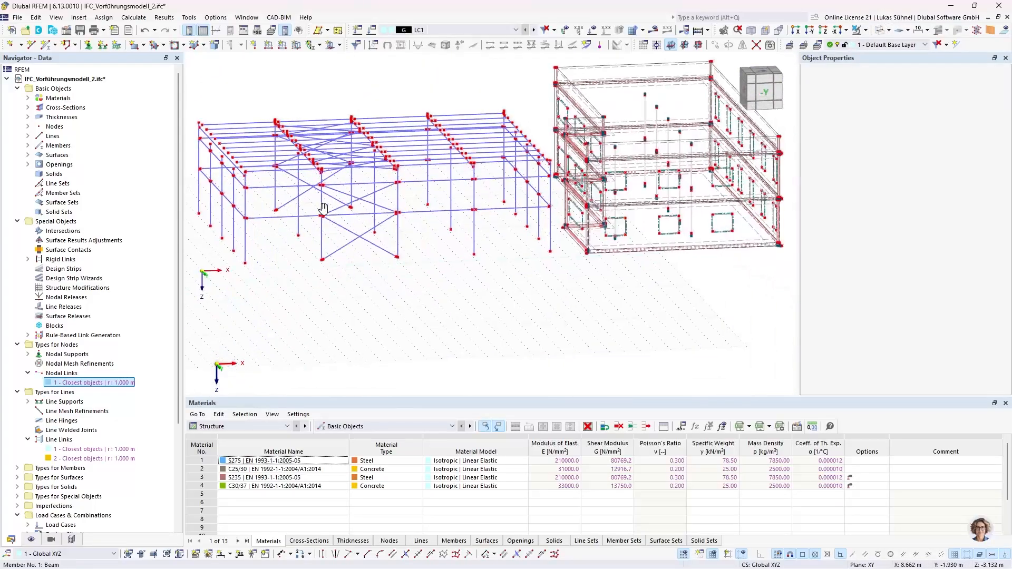
{"action": "middle_click_drag", "start_coordinate": [389, 284], "coordinate": [391, 312]}
{"action": "scroll", "coordinate": [391, 312], "scroll_direction": "down", "scroll_amount": 2}
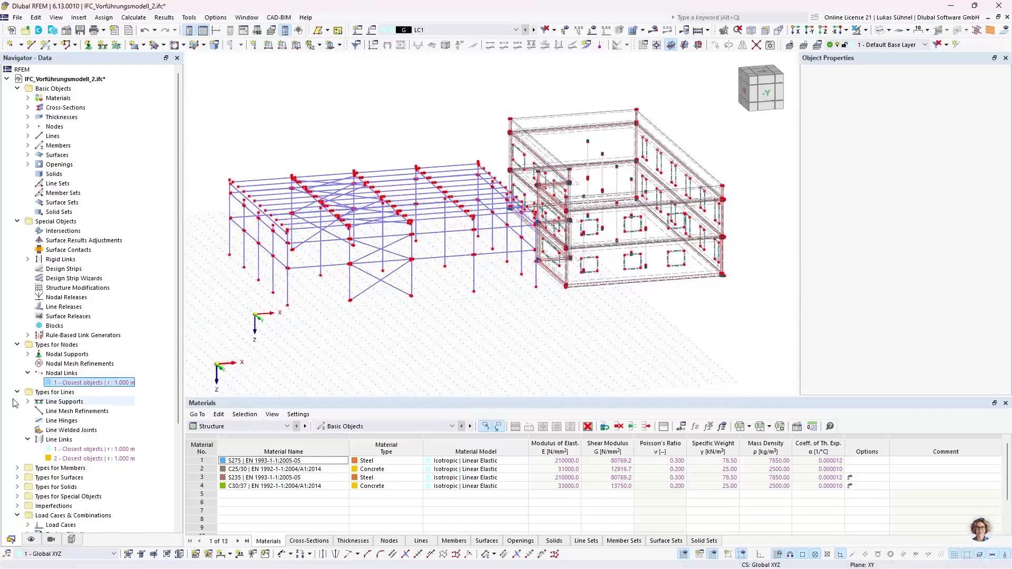
- Open the rule-based link generator, set rule 4's type to Beam - Member, and move the dialog aside
{"action": "left_click", "coordinate": [27, 336]}
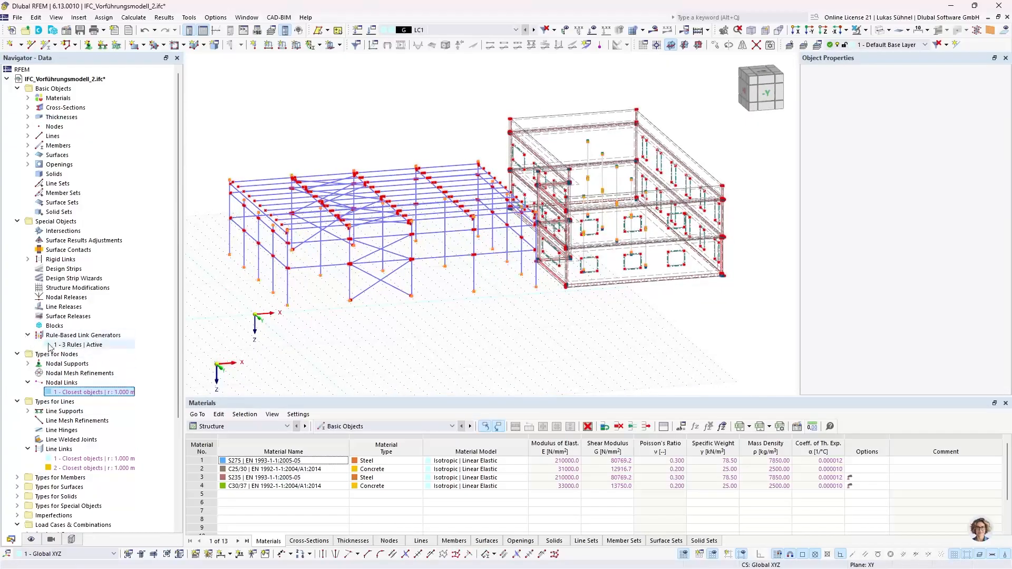
{"action": "double_click", "coordinate": [79, 346]}
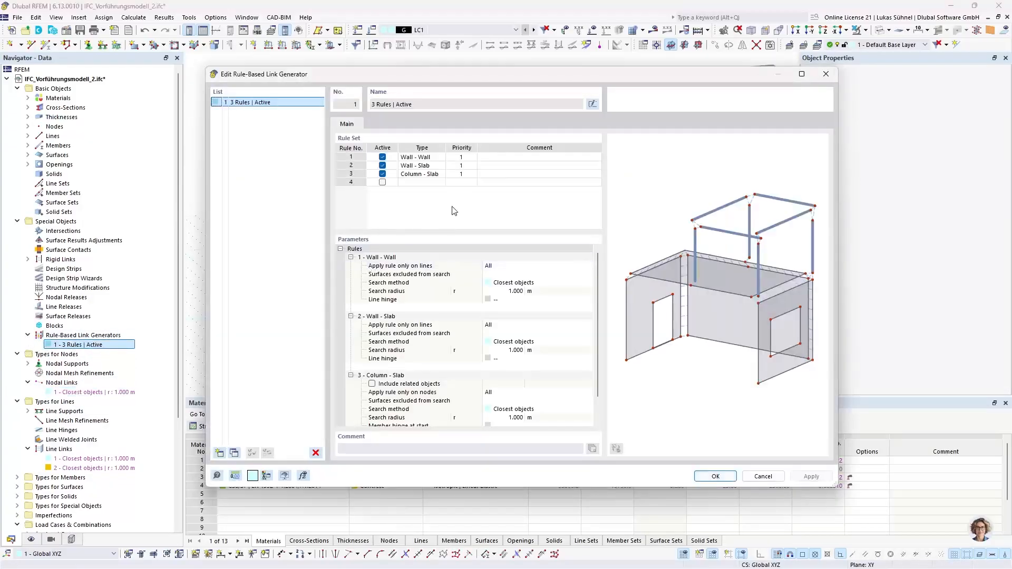
{"action": "left_click", "coordinate": [437, 184]}
{"action": "left_click", "coordinate": [437, 184]}
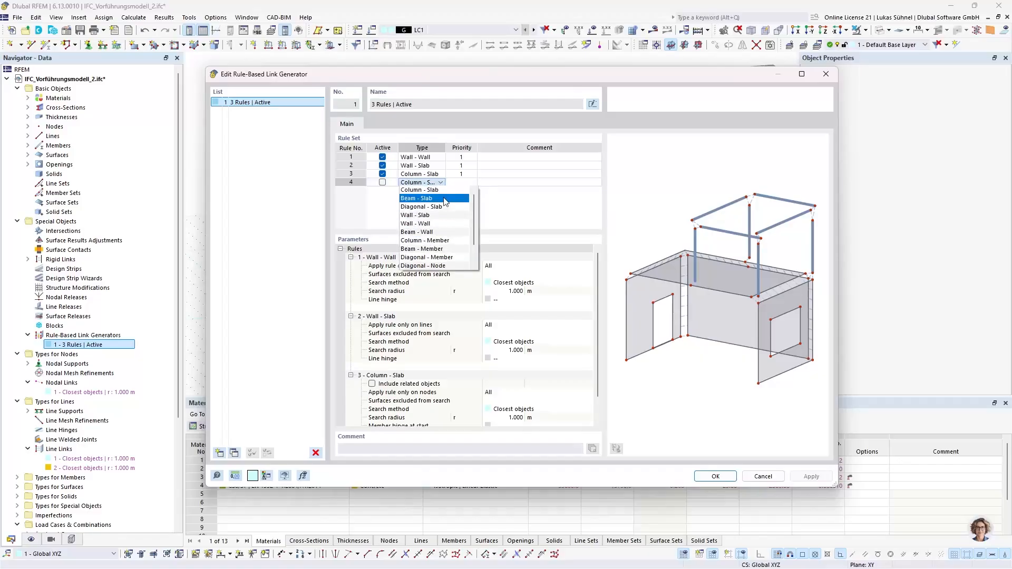
{"action": "left_click", "coordinate": [451, 249]}
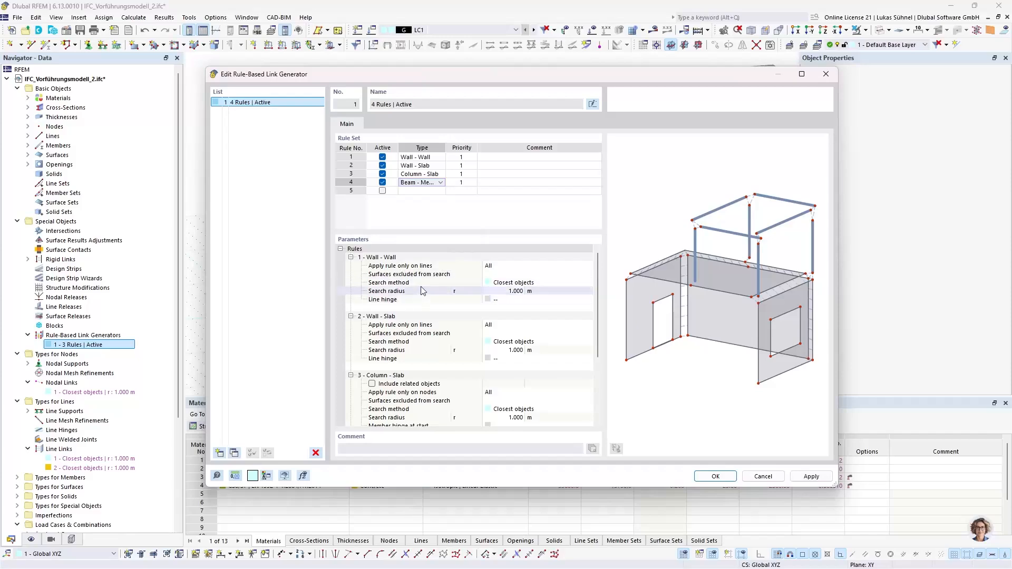
{"action": "left_click_drag", "start_coordinate": [416, 80], "coordinate": [675, 57]}
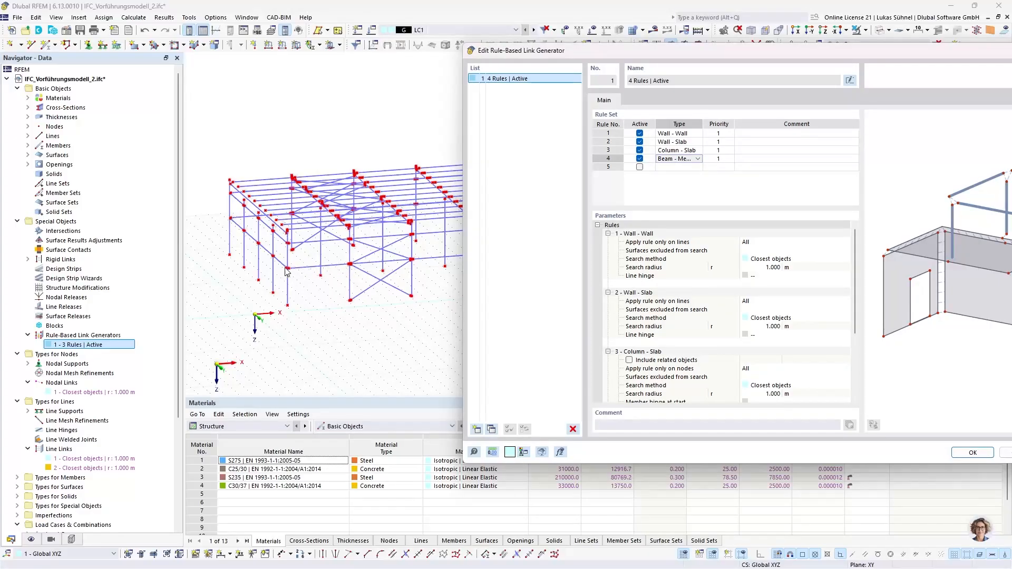
- Keep rule 4 as Beam - Member and set rule 5's type to Diagonal - Node
{"action": "left_click", "coordinate": [698, 158]}
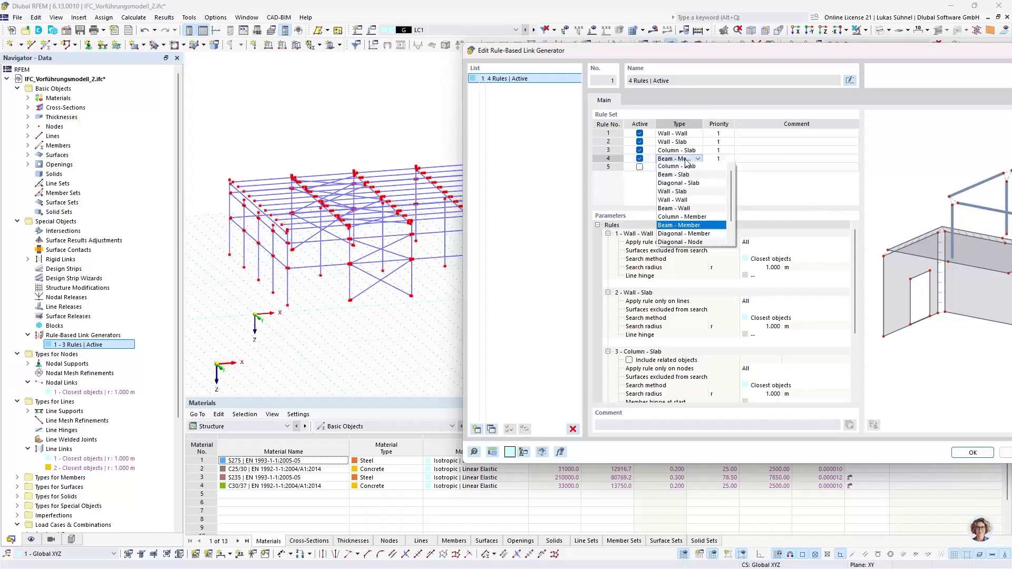
{"action": "left_click", "coordinate": [691, 226]}
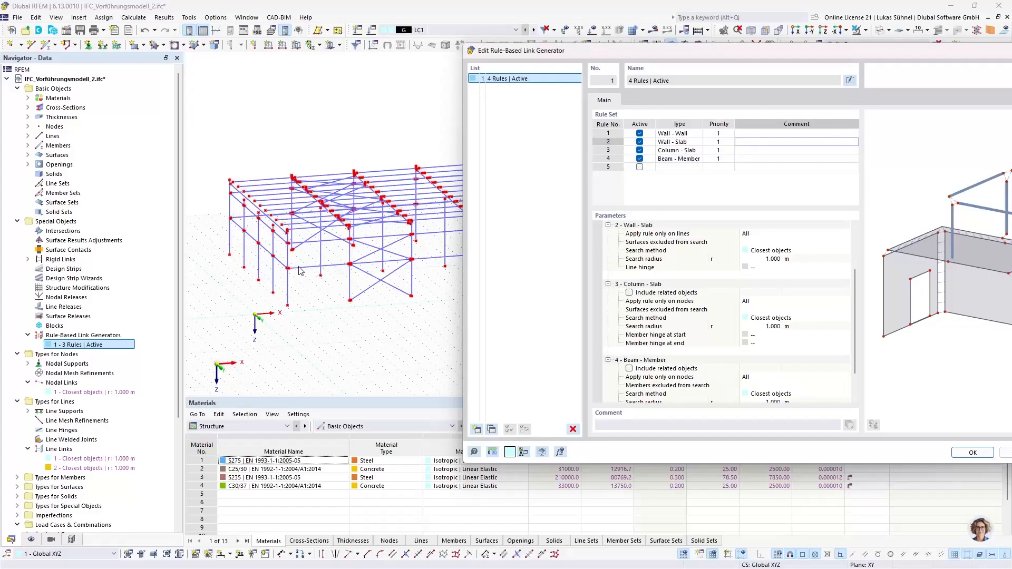
{"action": "left_click", "coordinate": [681, 167]}
{"action": "left_click", "coordinate": [700, 167]}
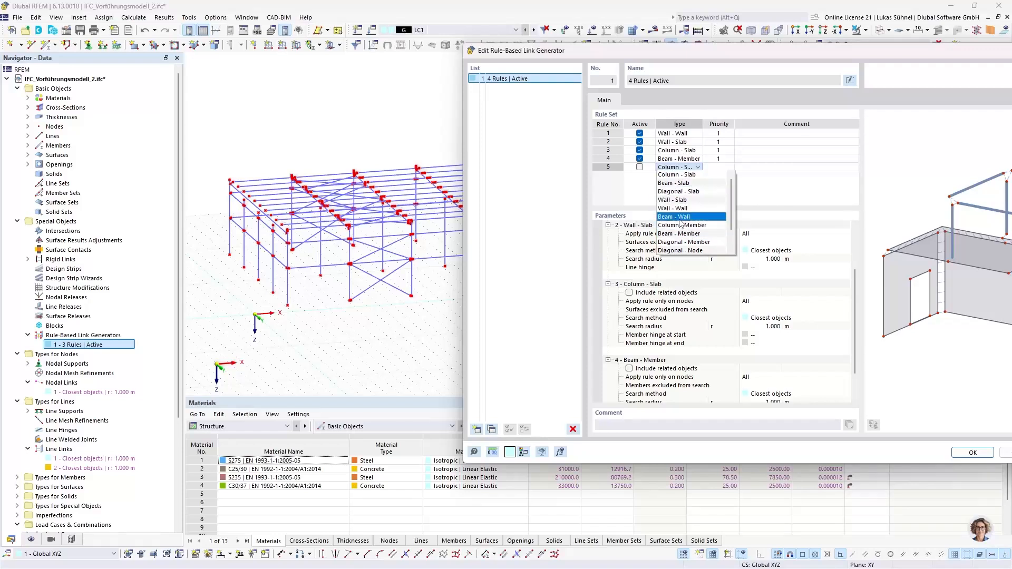
{"action": "left_click", "coordinate": [681, 251]}
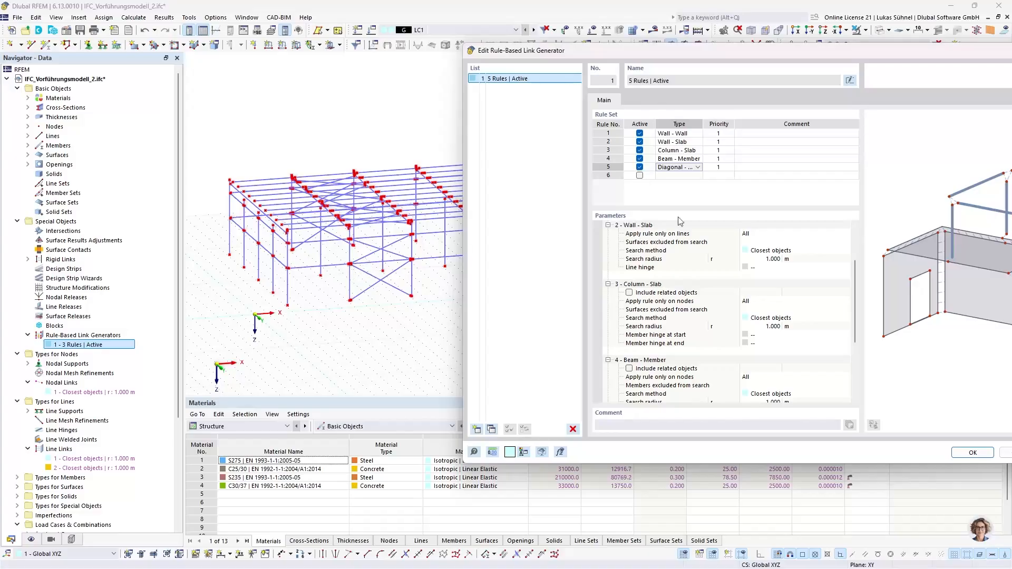
- Set rule 6's type to Column - Member and bring the dialog back into view
{"action": "left_click", "coordinate": [681, 176]}
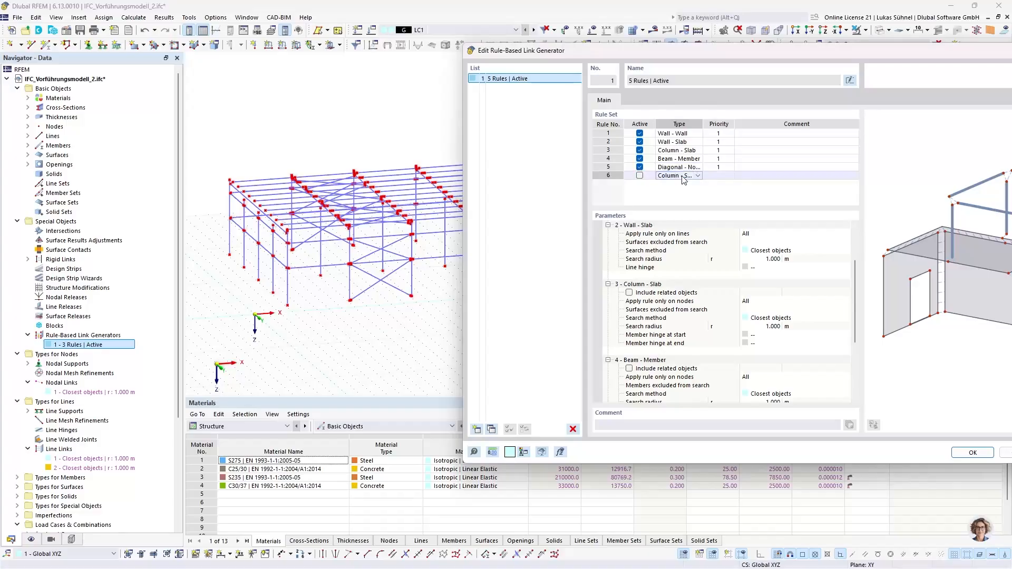
{"action": "left_click", "coordinate": [686, 177]}
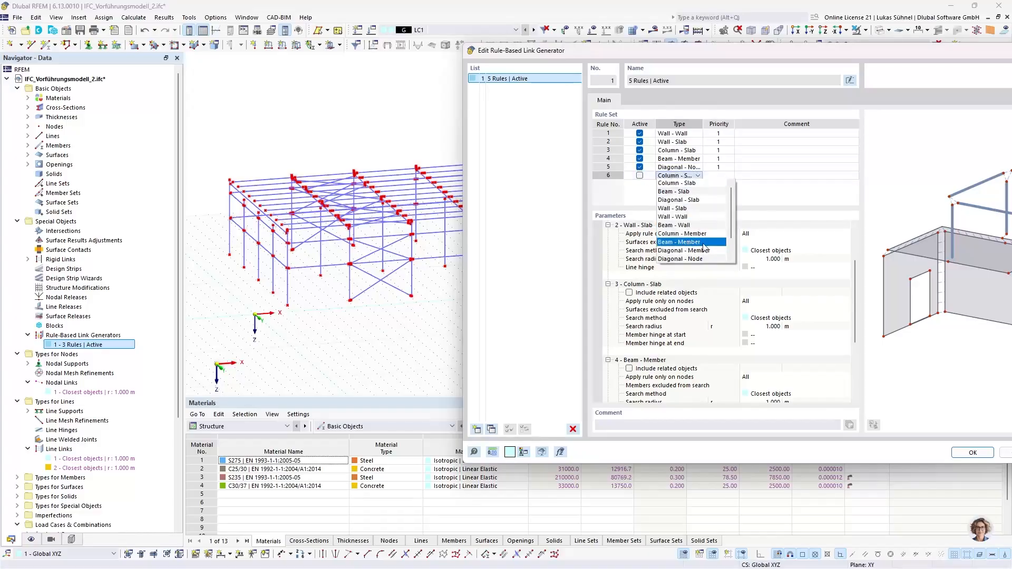
{"action": "left_click", "coordinate": [679, 235]}
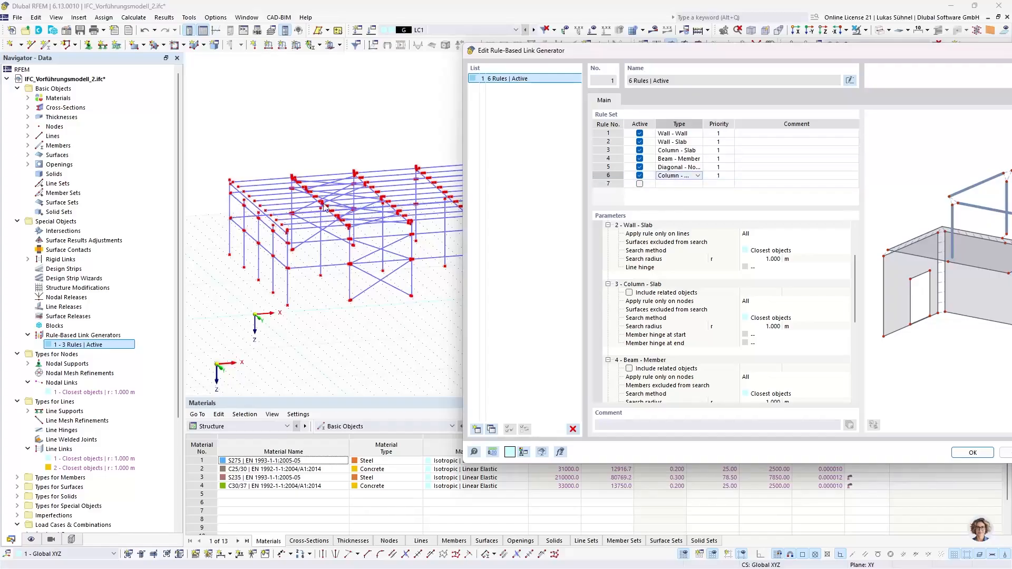
{"action": "left_click", "coordinate": [686, 176]}
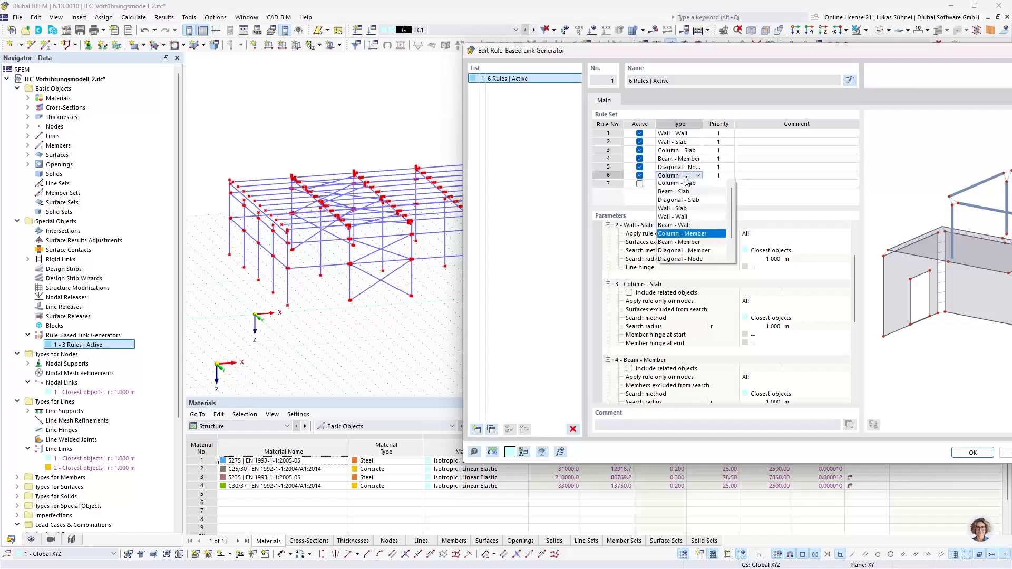
{"action": "left_click", "coordinate": [693, 235]}
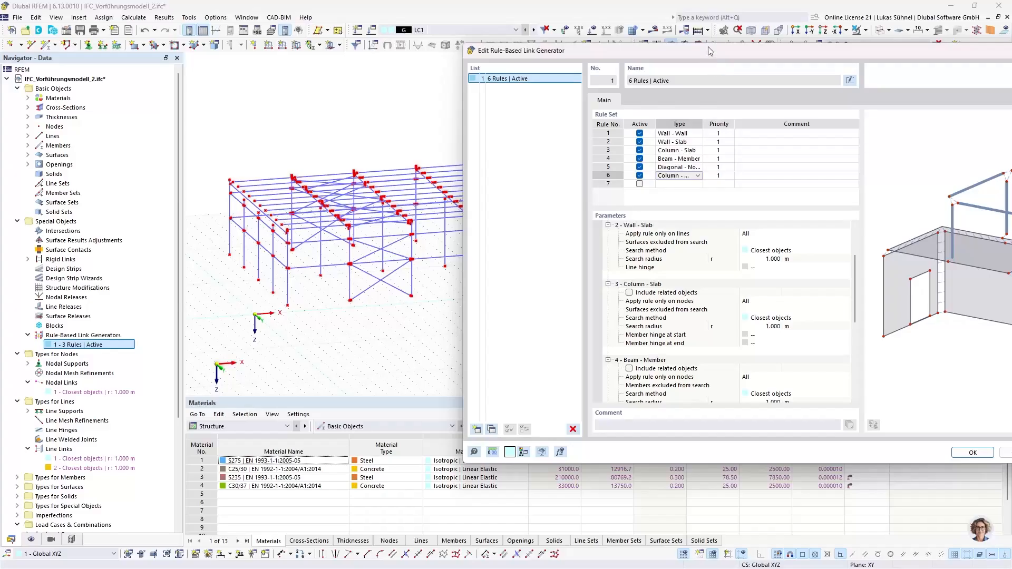
{"action": "left_click_drag", "start_coordinate": [709, 51], "coordinate": [473, 41]}
- Apply the six-rule link generator and zoom in on a steel column joint
{"action": "left_click", "coordinate": [737, 443]}
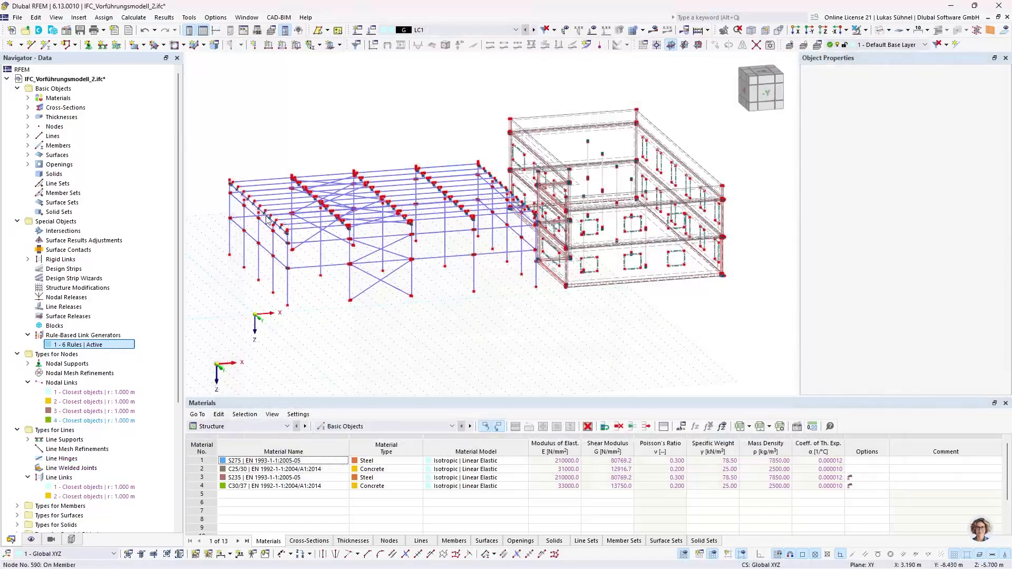
{"action": "scroll", "coordinate": [264, 321], "scroll_direction": "up", "scroll_amount": 5}
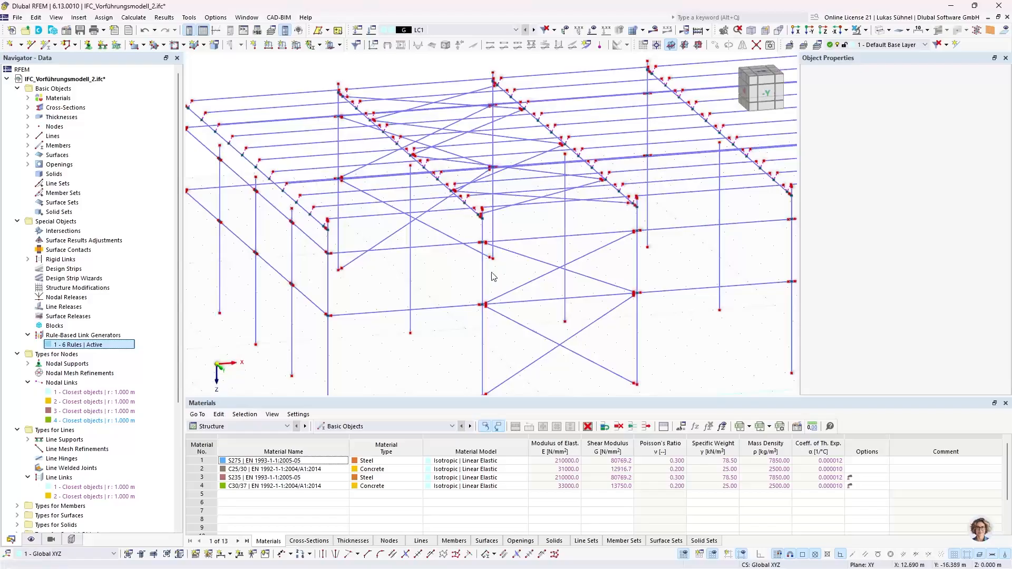
{"action": "middle_click_drag", "start_coordinate": [370, 275], "coordinate": [320, 251]}
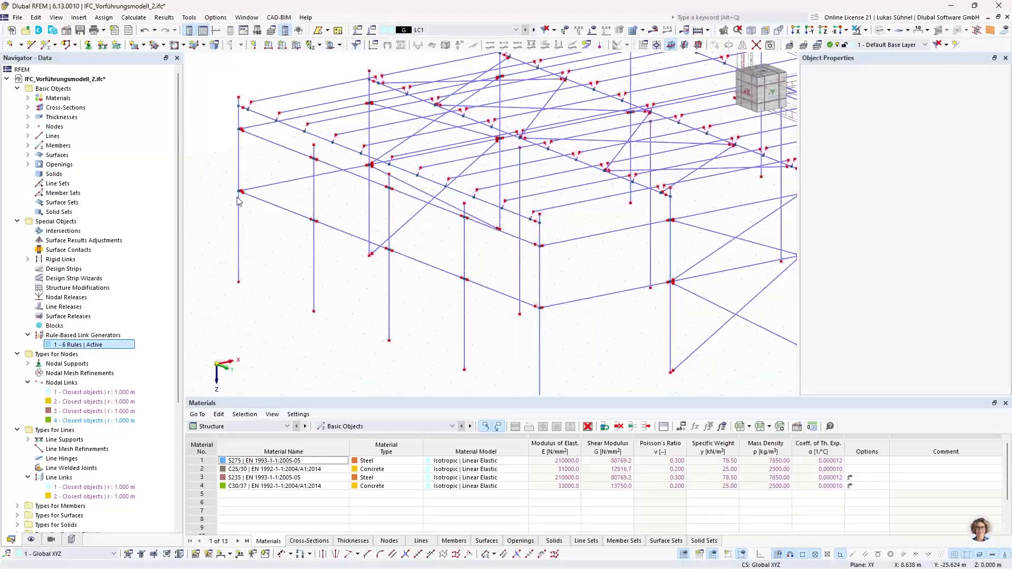
{"action": "scroll", "coordinate": [238, 196], "scroll_direction": "up", "scroll_amount": 10}
{"action": "middle_click_drag", "start_coordinate": [242, 214], "coordinate": [281, 255]}
{"action": "scroll", "coordinate": [281, 255], "scroll_direction": "down", "scroll_amount": 4}
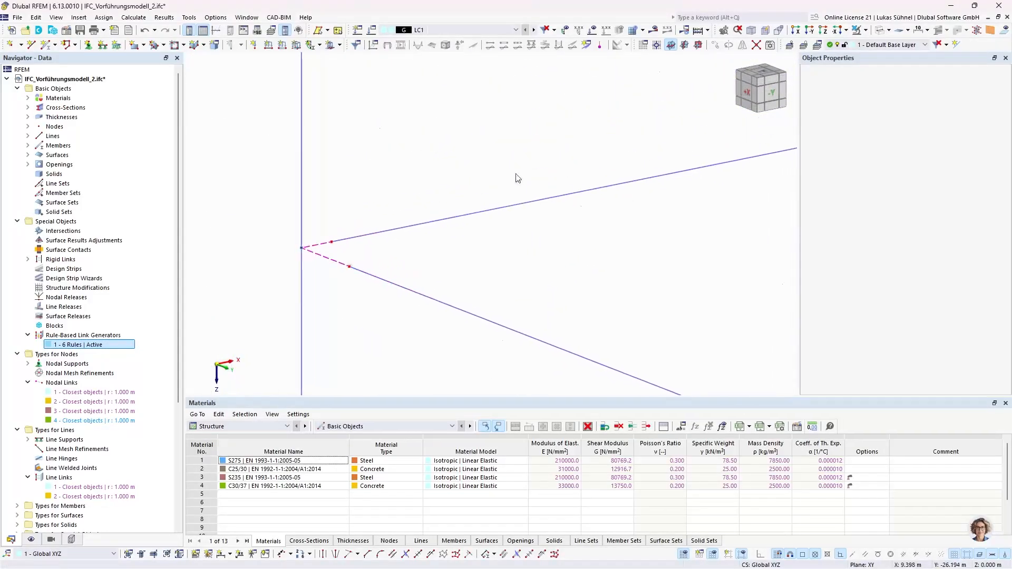
- Switch members between solid, transparent and wireframe display to see the joint's generated links
{"action": "left_click", "coordinate": [880, 31]}
{"action": "scroll", "coordinate": [434, 214], "scroll_direction": "down", "scroll_amount": 6}
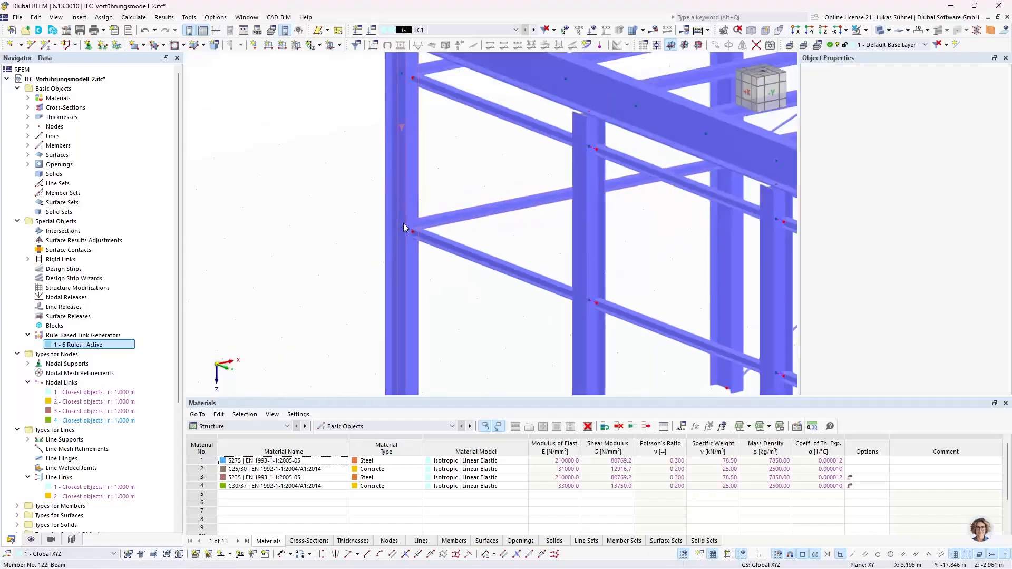
{"action": "middle_click_drag", "start_coordinate": [475, 146], "coordinate": [448, 219]}
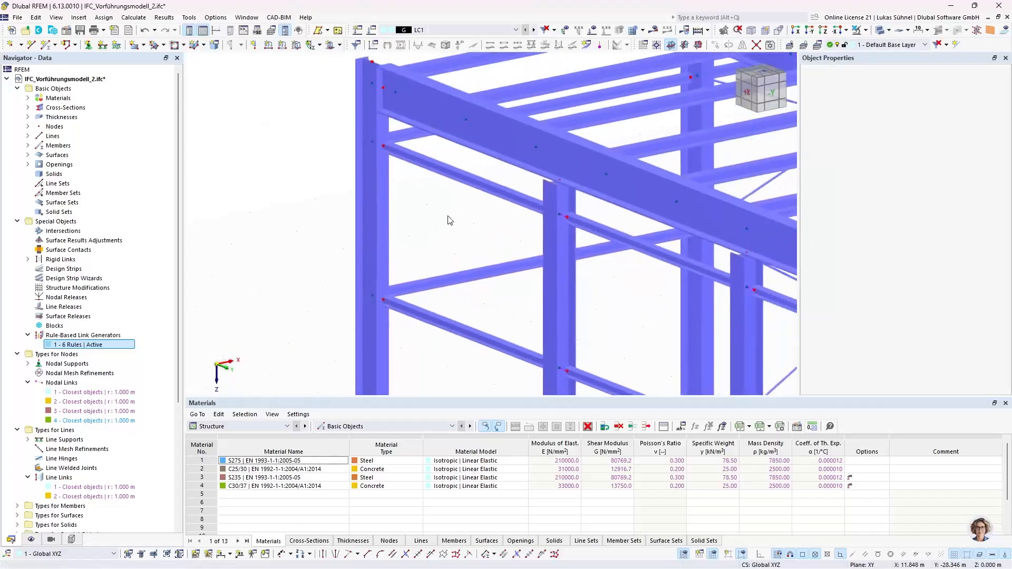
{"action": "left_click", "coordinate": [878, 32]}
{"action": "left_click", "coordinate": [885, 35]}
{"action": "middle_click_drag", "start_coordinate": [640, 159], "coordinate": [316, 138]}
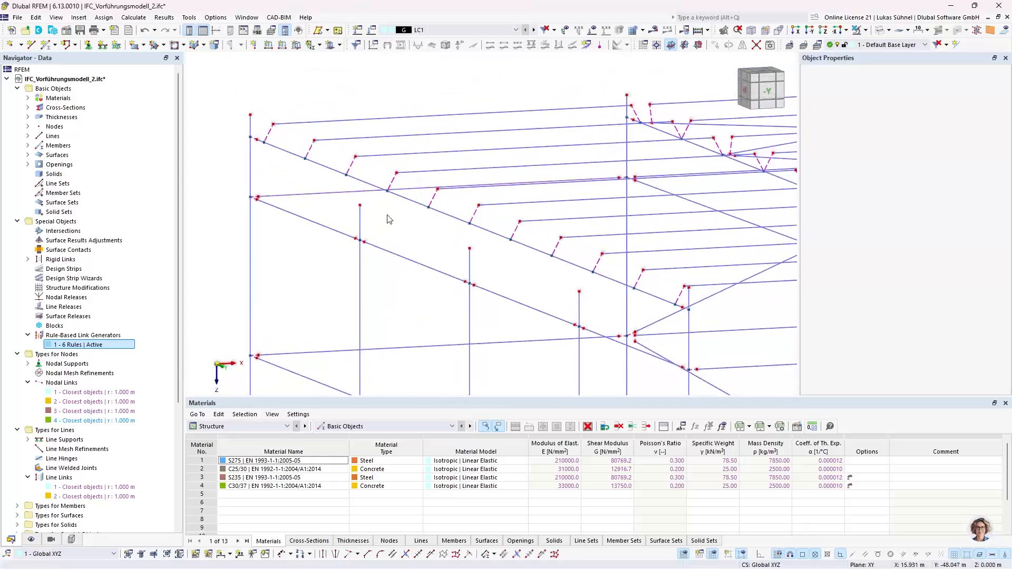
- Check another joint's dashed links, toggling solid and wireframe display
{"action": "scroll", "coordinate": [491, 258], "scroll_direction": "down", "scroll_amount": 3}
{"action": "middle_click_drag", "start_coordinate": [644, 277], "coordinate": [490, 191]}
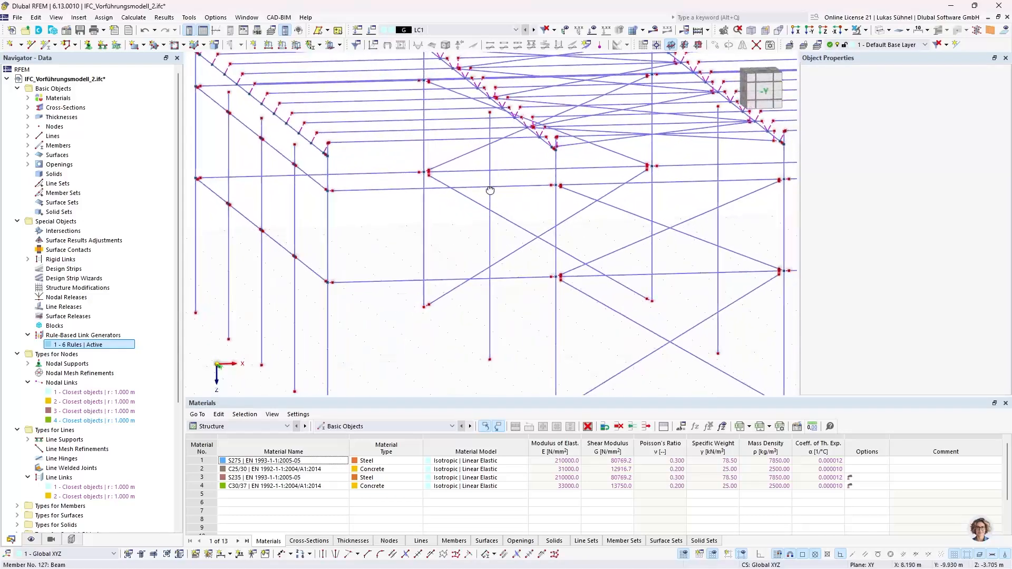
{"action": "scroll", "coordinate": [482, 199], "scroll_direction": "up", "scroll_amount": 5}
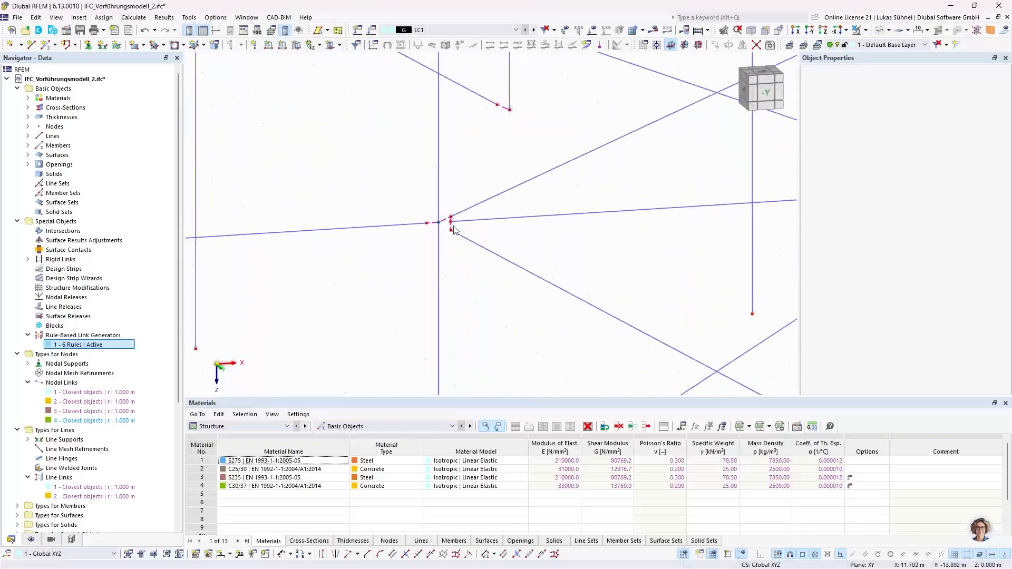
{"action": "scroll", "coordinate": [454, 230], "scroll_direction": "up", "scroll_amount": 3}
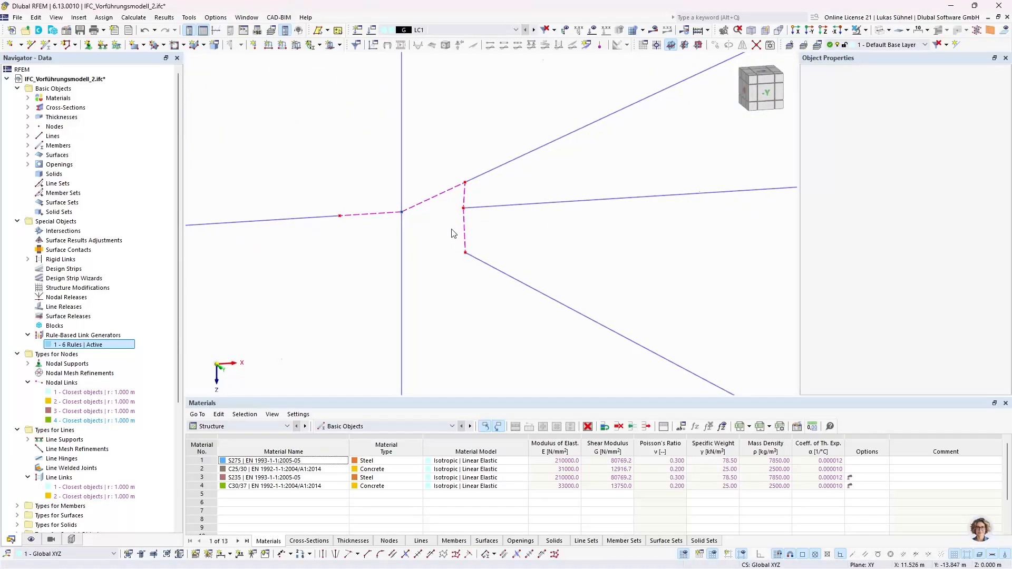
{"action": "scroll", "coordinate": [394, 220], "scroll_direction": "down", "scroll_amount": 3}
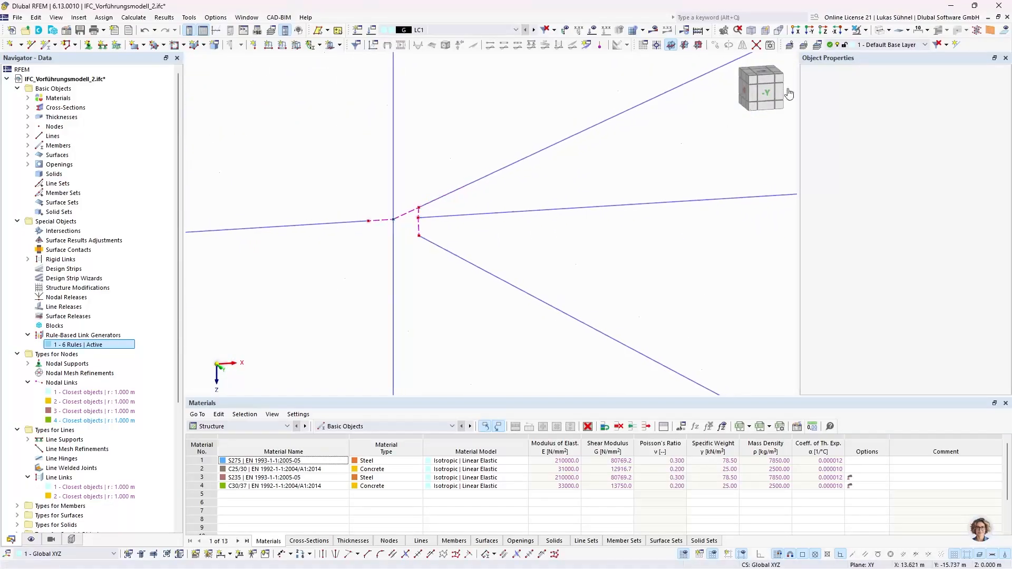
{"action": "left_click", "coordinate": [880, 30]}
{"action": "scroll", "coordinate": [572, 174], "scroll_direction": "down", "scroll_amount": 2}
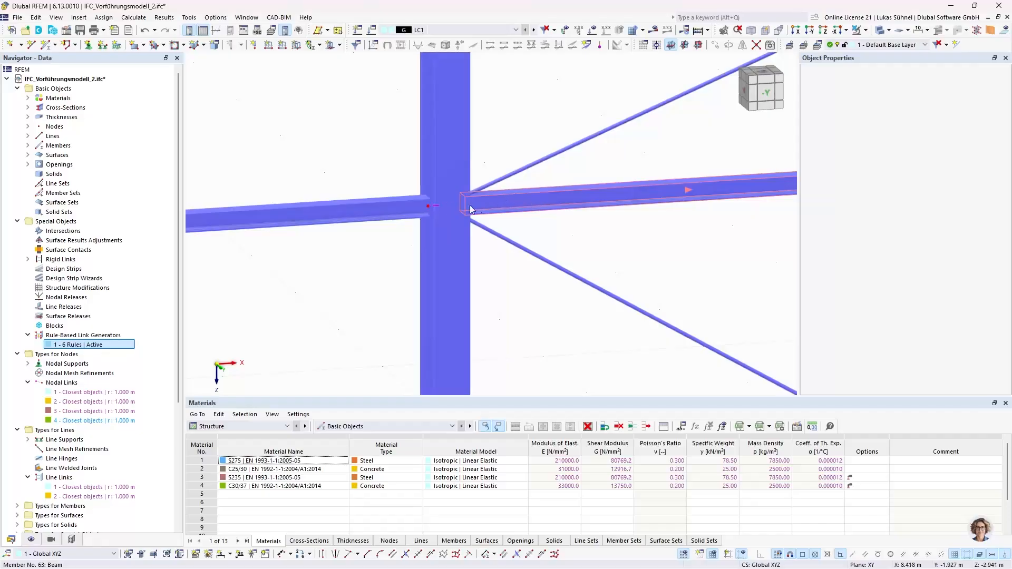
{"action": "left_click", "coordinate": [880, 31]}
{"action": "scroll", "coordinate": [473, 194], "scroll_direction": "up", "scroll_amount": 3}
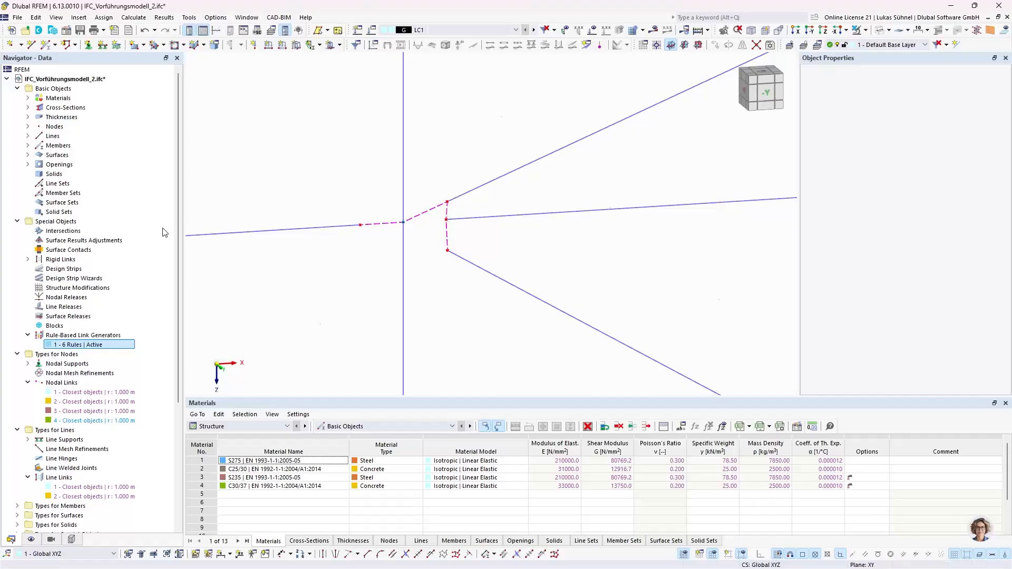
- Exclude members 1-3, 11 and 15-26 from rule 4 by window-selecting the R 20 braced members
{"action": "double_click", "coordinate": [77, 345]}
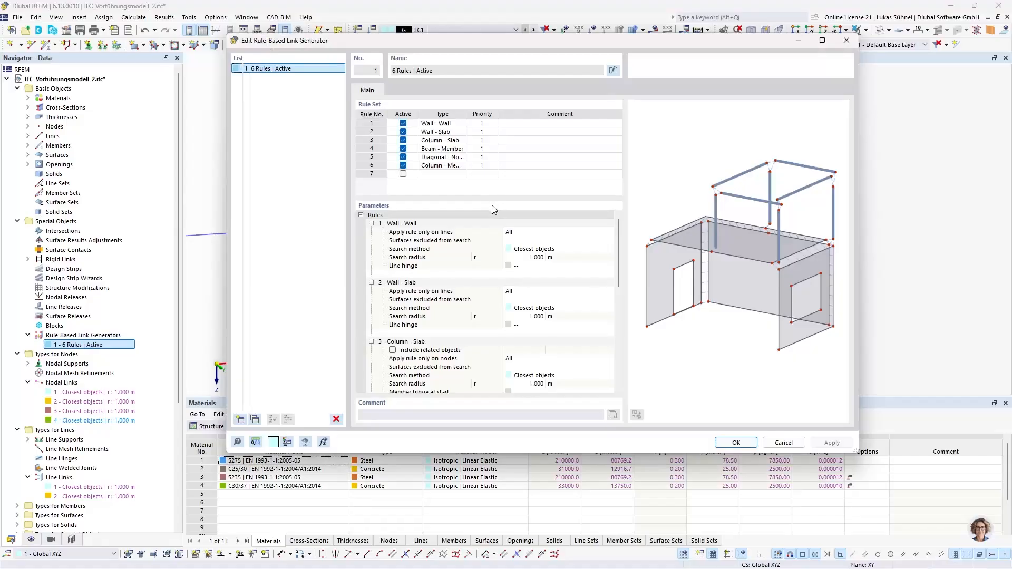
{"action": "left_click", "coordinate": [449, 152]}
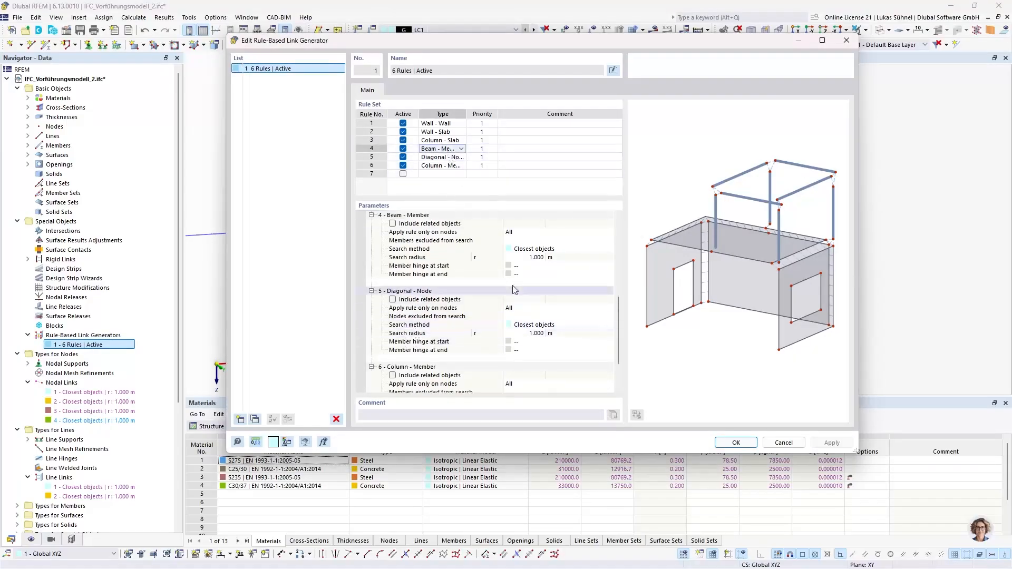
{"action": "left_click", "coordinate": [535, 240]}
{"action": "scroll", "coordinate": [367, 271], "scroll_direction": "down", "scroll_amount": 6}
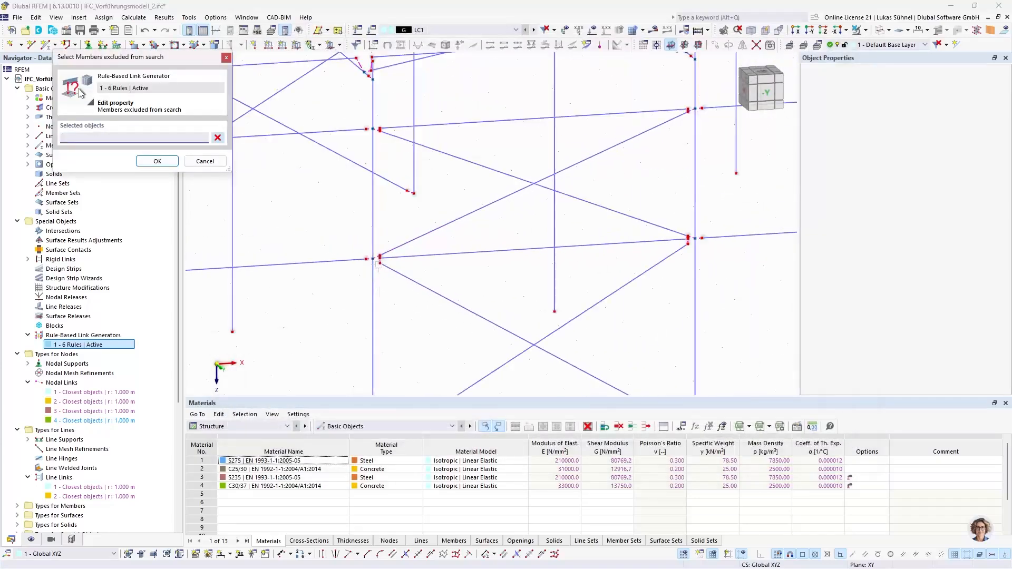
{"action": "left_click", "coordinate": [52, 540]}
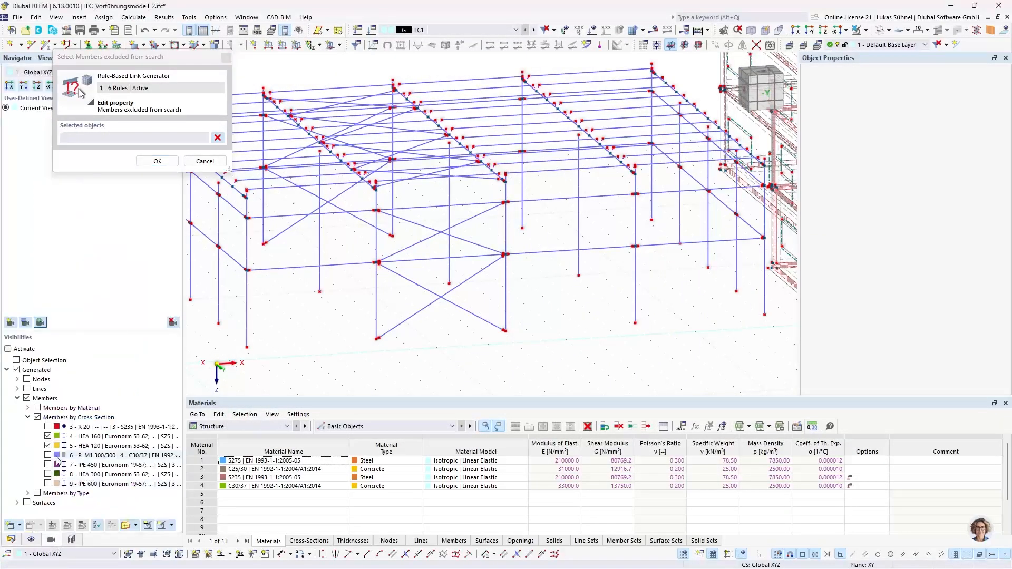
{"action": "left_click", "coordinate": [47, 426]}
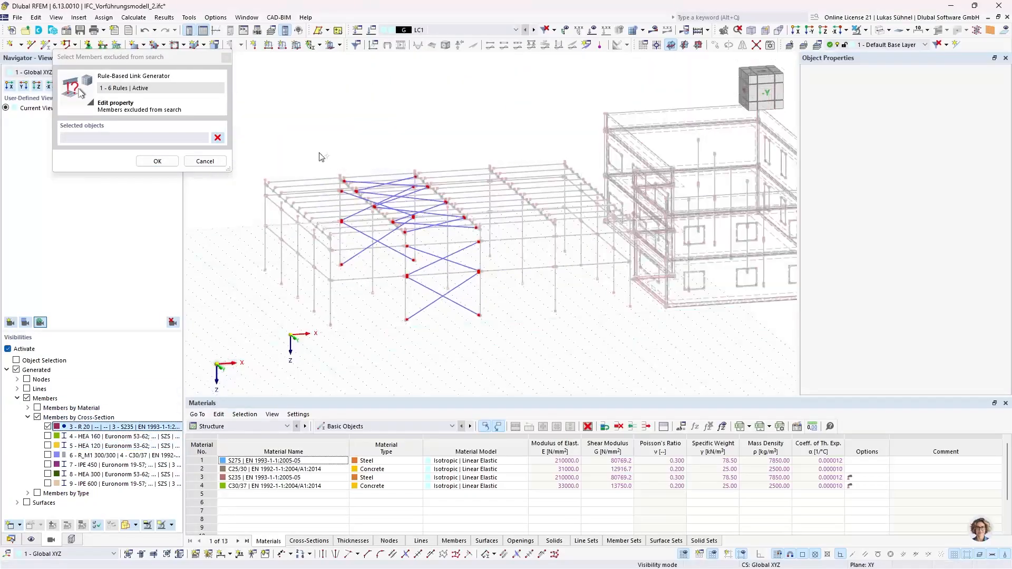
{"action": "left_click_drag", "start_coordinate": [305, 144], "coordinate": [534, 359]}
{"action": "left_click", "coordinate": [157, 161]}
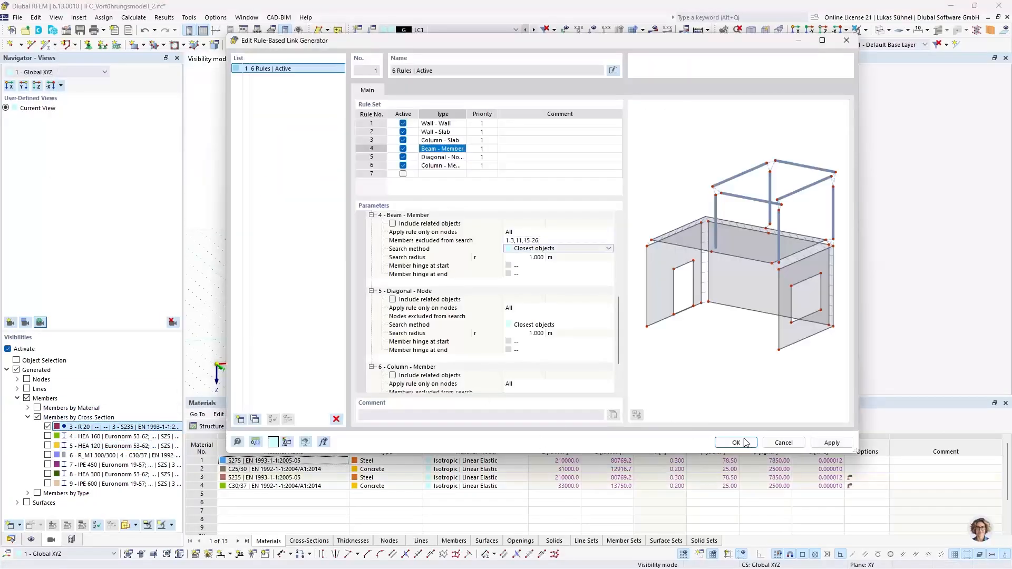
- Apply the generator changes and zoom toward the lower brace nodes
{"action": "left_click", "coordinate": [741, 444]}
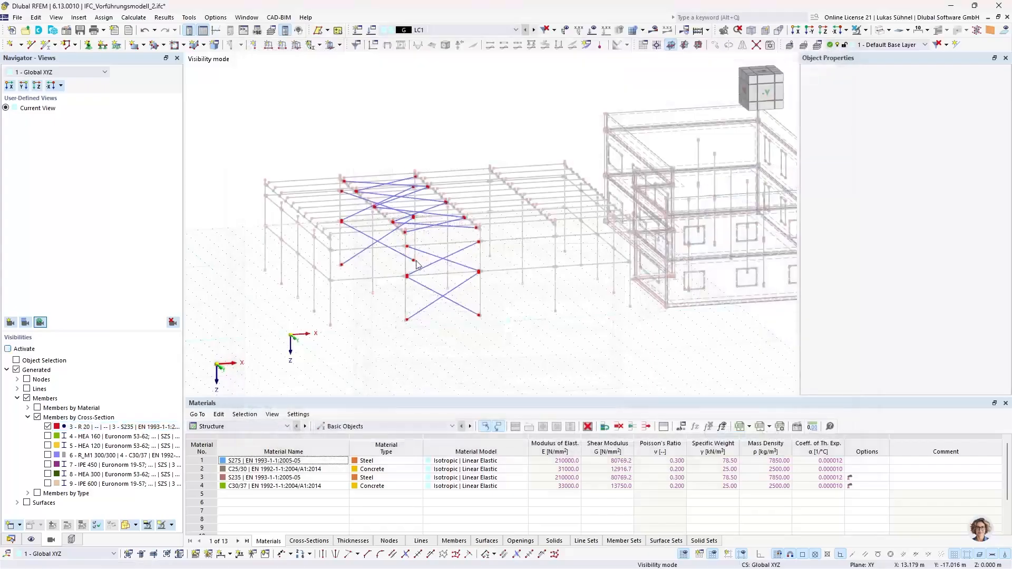
{"action": "scroll", "coordinate": [387, 279], "scroll_direction": "up", "scroll_amount": 10}
{"action": "middle_click_drag", "start_coordinate": [386, 278], "coordinate": [416, 124]}
{"action": "scroll", "coordinate": [396, 274], "scroll_direction": "up", "scroll_amount": 8}
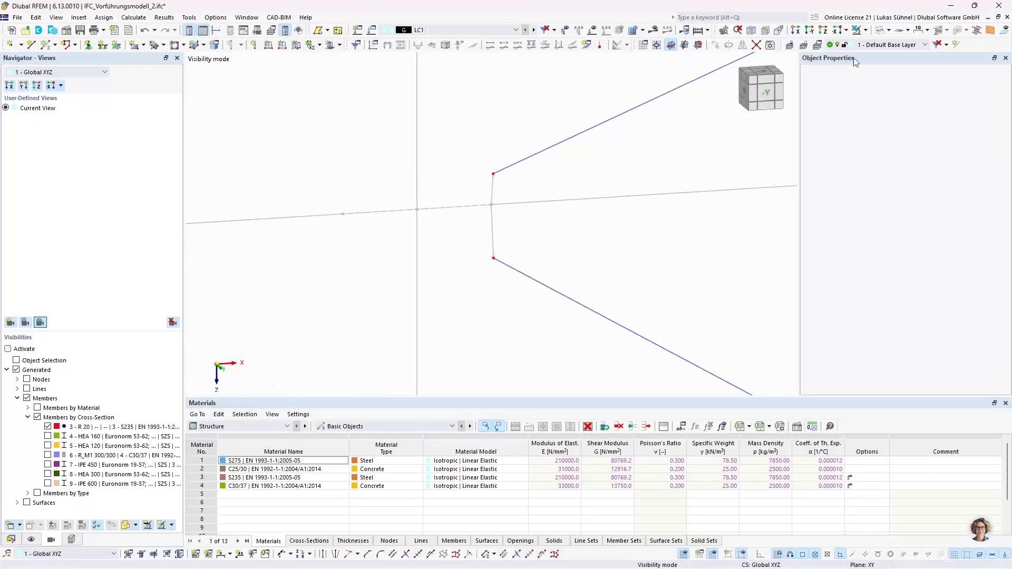
- Cancel visibility mode to show all members, check the brace links, then show the Data tree
{"action": "left_click", "coordinate": [866, 31]}
{"action": "left_click", "coordinate": [877, 121]}
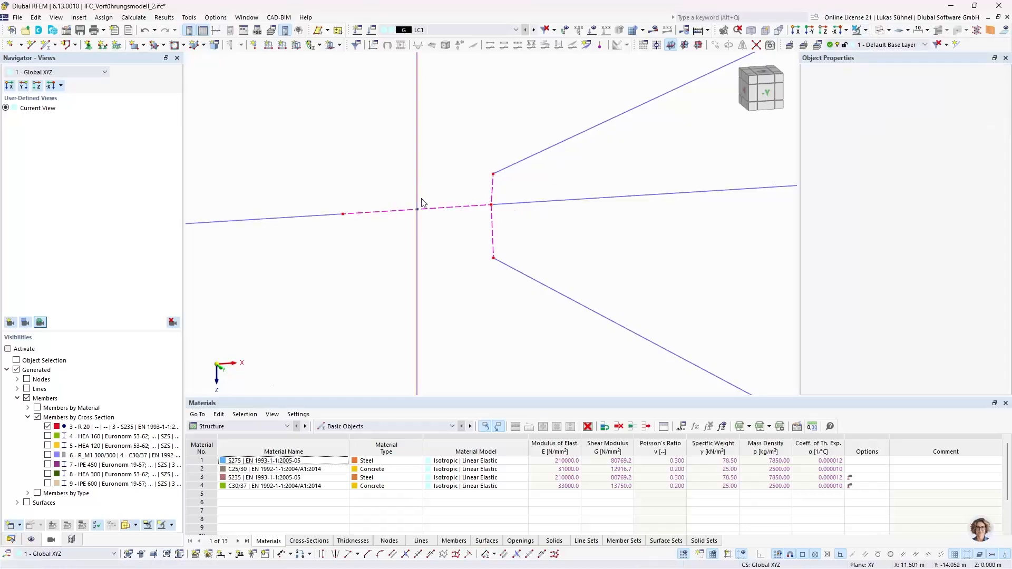
{"action": "middle_click_drag", "start_coordinate": [455, 267], "coordinate": [341, 262]}
{"action": "scroll", "coordinate": [336, 264], "scroll_direction": "down", "scroll_amount": 4}
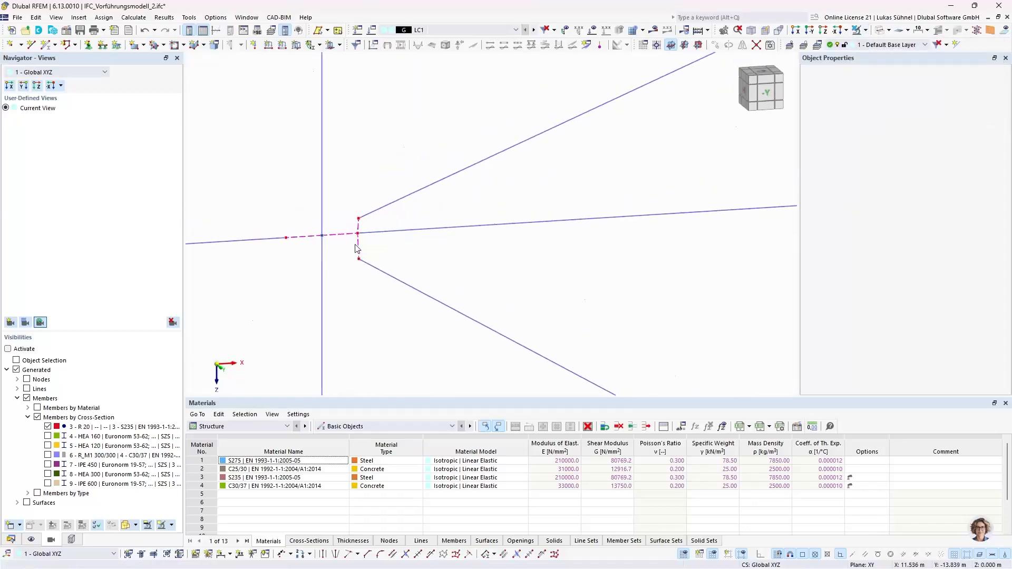
{"action": "scroll", "coordinate": [347, 219], "scroll_direction": "up", "scroll_amount": 2}
{"action": "scroll", "coordinate": [353, 223], "scroll_direction": "up", "scroll_amount": 1}
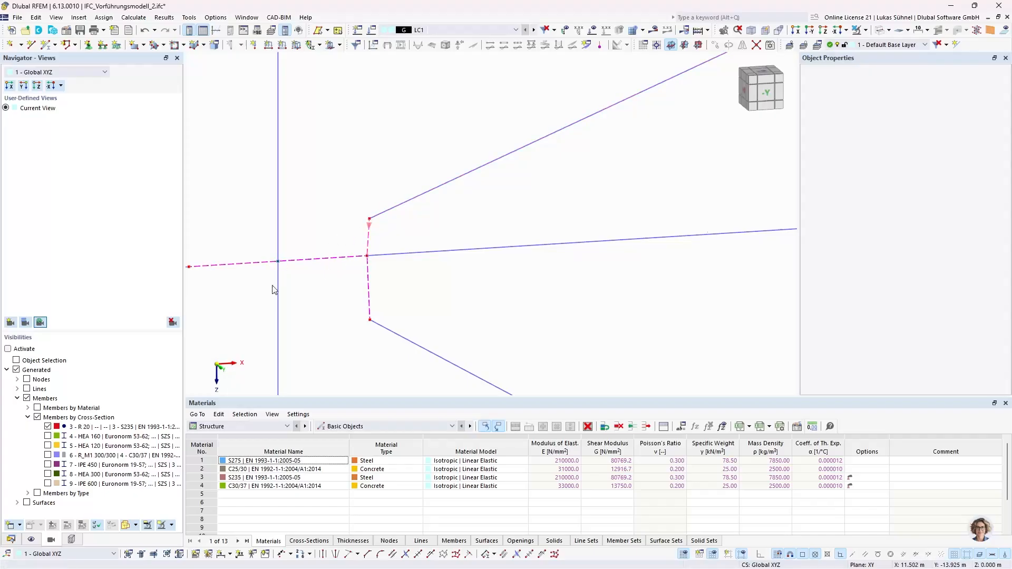
{"action": "scroll", "coordinate": [378, 320], "scroll_direction": "down", "scroll_amount": 6}
{"action": "left_click", "coordinate": [12, 539]}
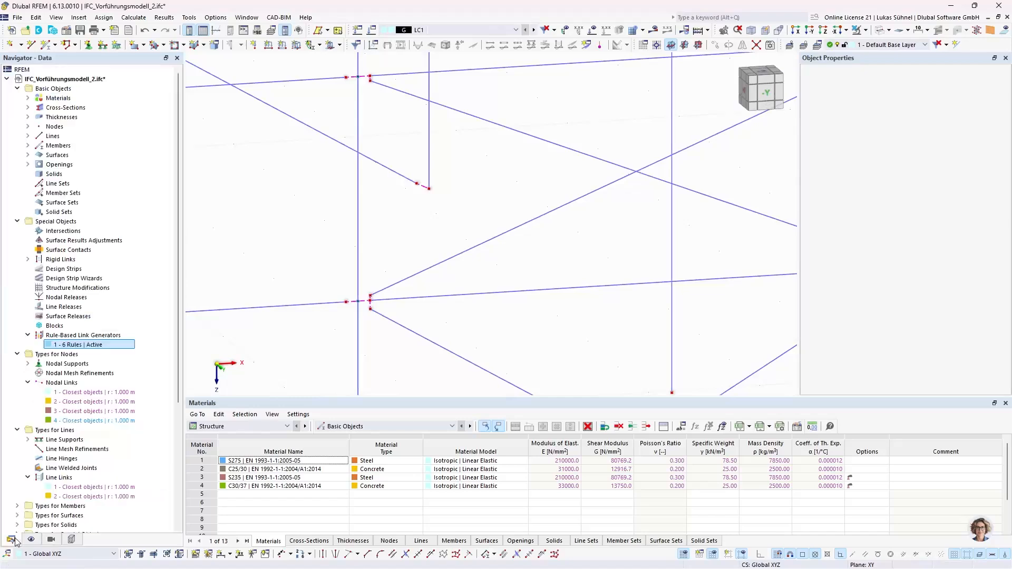
- Exclude nodes 10-13, 16, 17, 23, 27, 28, 54, 55, 57, 58, 60… from rule 5 by window-selecting HEA 160/HEA 120 beam nodes
{"action": "double_click", "coordinate": [79, 344]}
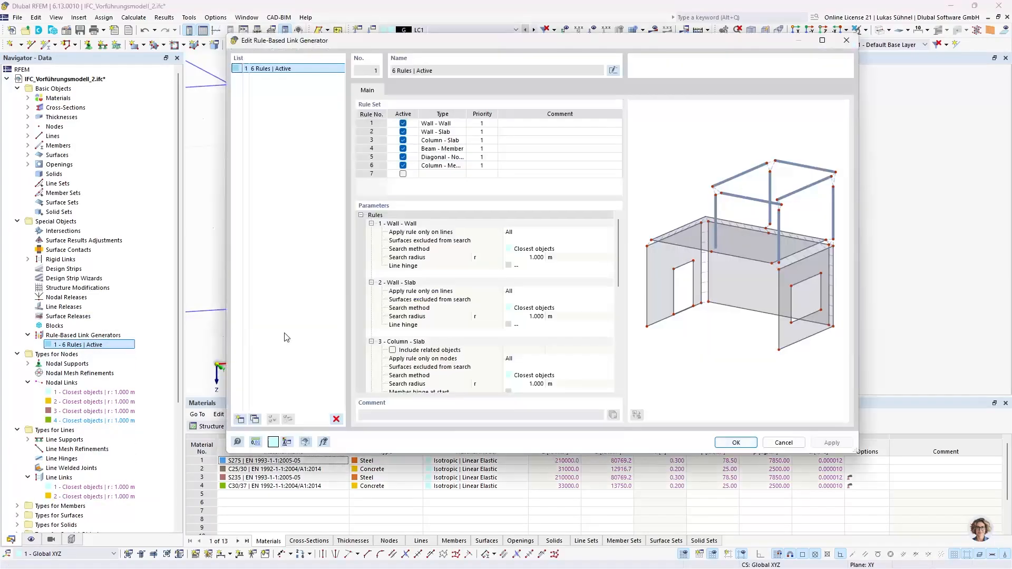
{"action": "left_click", "coordinate": [449, 160]}
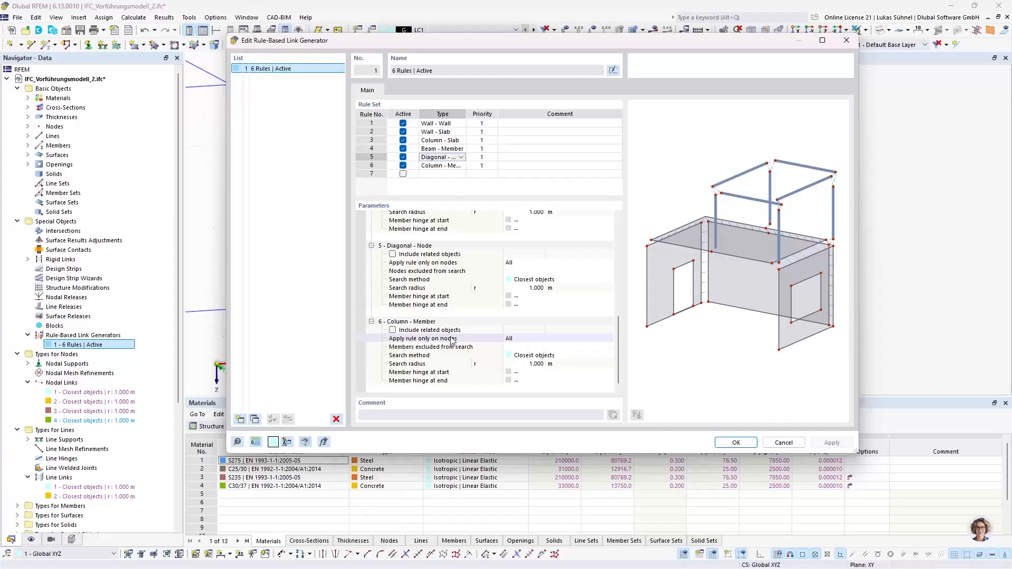
{"action": "left_click", "coordinate": [513, 272]}
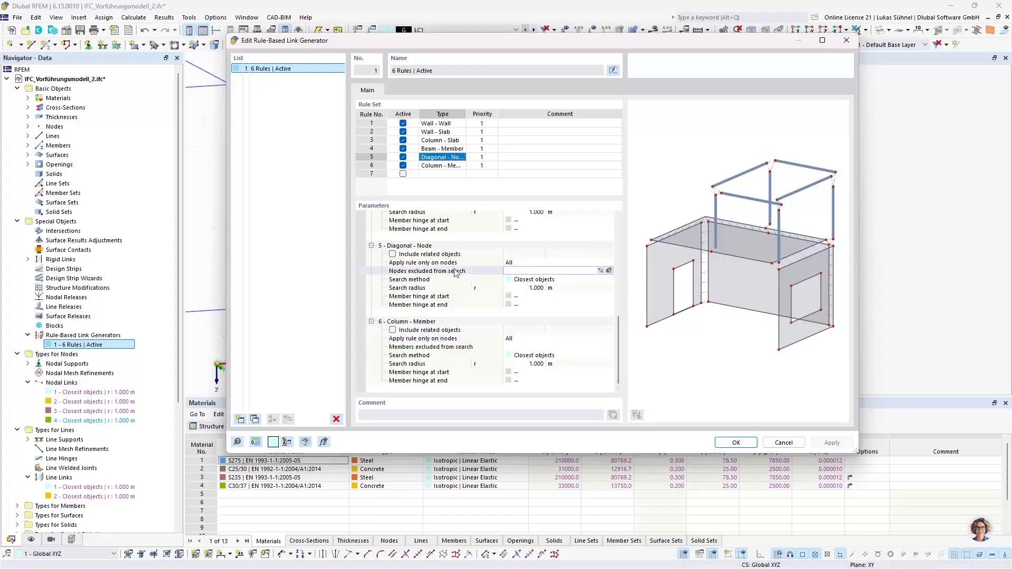
{"action": "left_click", "coordinate": [608, 271]}
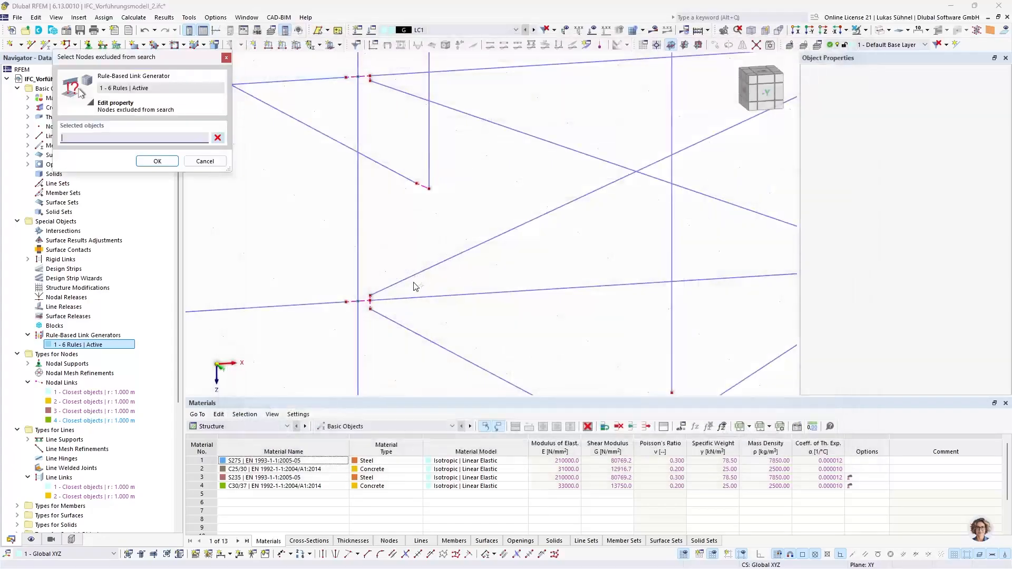
{"action": "left_click", "coordinate": [52, 539]}
{"action": "left_click", "coordinate": [47, 436]}
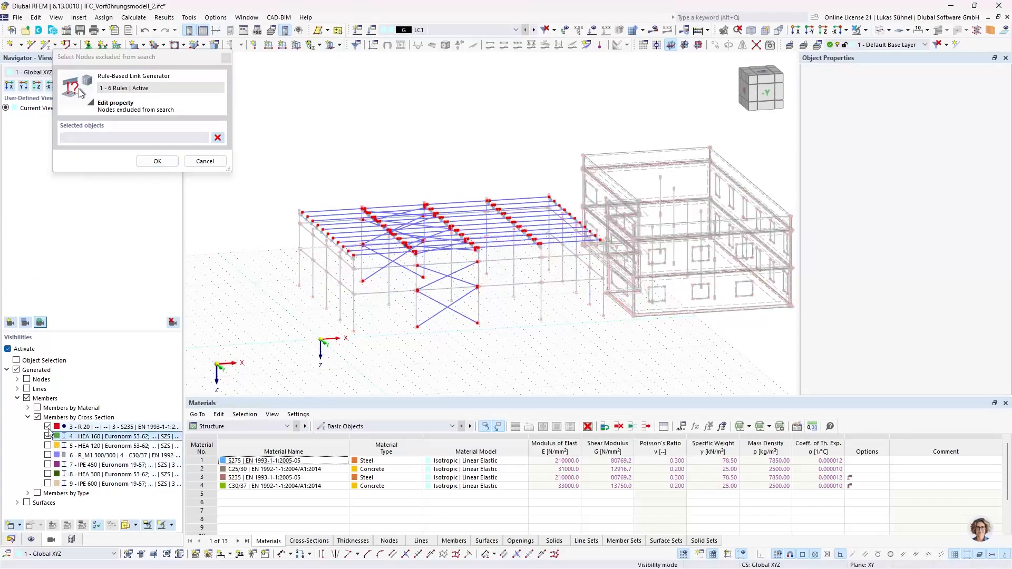
{"action": "left_click", "coordinate": [47, 446]}
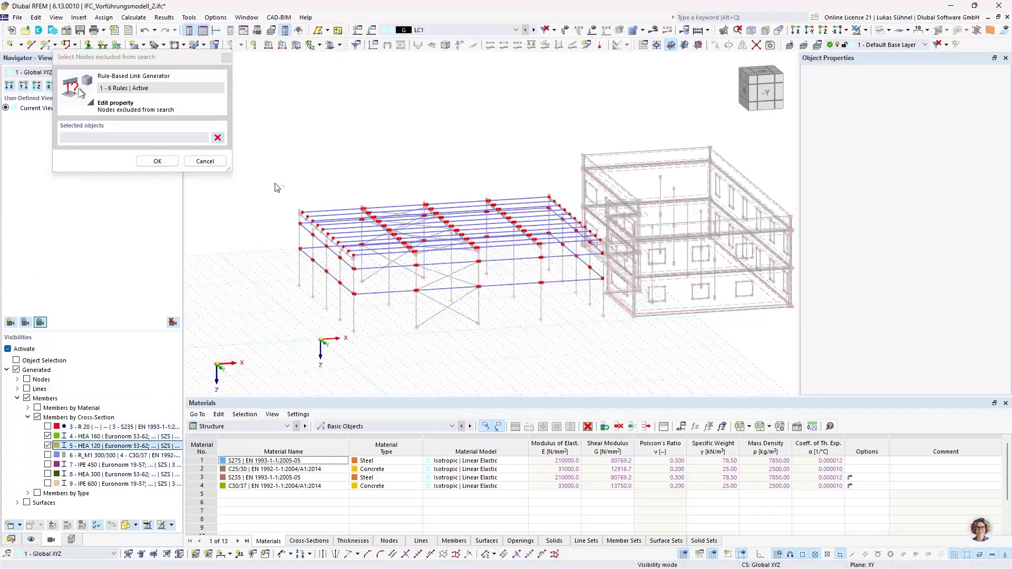
{"action": "middle_click_drag", "start_coordinate": [533, 229], "coordinate": [534, 247], "text": "ctrl"}
{"action": "left_click_drag", "start_coordinate": [341, 184], "coordinate": [461, 327]}
{"action": "left_click", "coordinate": [157, 161]}
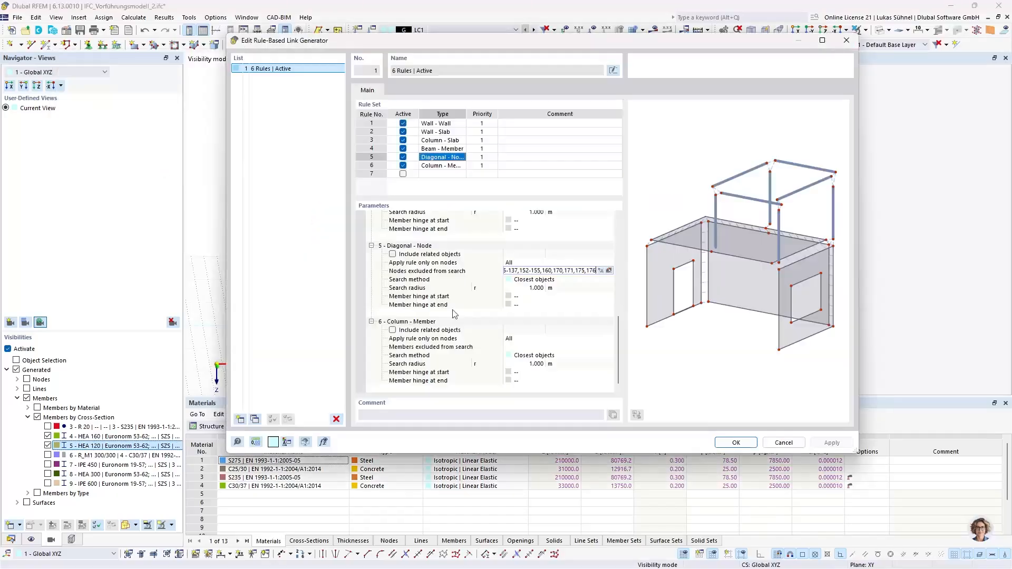
- Apply the updated rule set and cancel visibility mode to show all members
{"action": "left_click", "coordinate": [736, 443]}
{"action": "scroll", "coordinate": [422, 277], "scroll_direction": "up", "scroll_amount": 10}
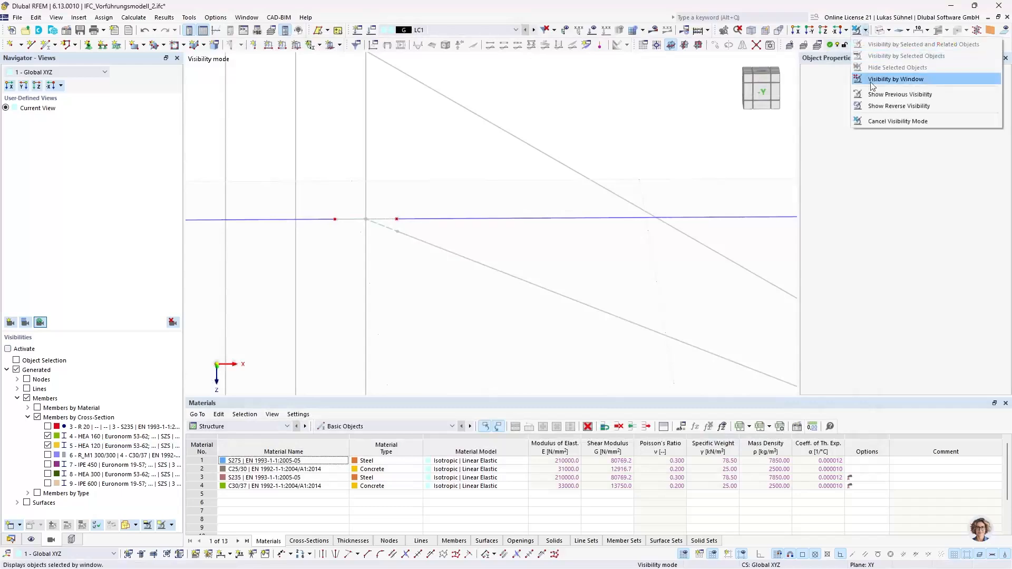
{"action": "left_click", "coordinate": [863, 30]}
{"action": "left_click", "coordinate": [875, 124]}
{"action": "scroll", "coordinate": [429, 266], "scroll_direction": "down", "scroll_amount": 4}
- Orbit and zoom across the beams to check the regenerated links at the beam nodes
{"action": "middle_click_drag", "start_coordinate": [389, 179], "coordinate": [420, 230], "text": "ctrl"}
{"action": "scroll", "coordinate": [538, 239], "scroll_direction": "up", "scroll_amount": 3}
{"action": "scroll", "coordinate": [479, 222], "scroll_direction": "up", "scroll_amount": 5}
{"action": "scroll", "coordinate": [462, 270], "scroll_direction": "down", "scroll_amount": 6}
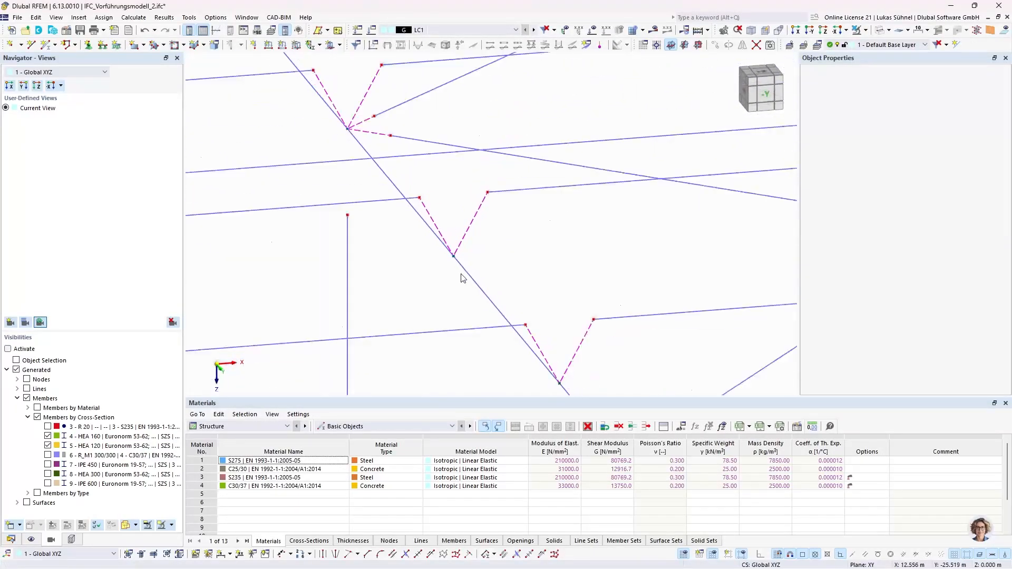
{"action": "scroll", "coordinate": [506, 327], "scroll_direction": "down", "scroll_amount": 1}
{"action": "middle_click_drag", "start_coordinate": [516, 330], "coordinate": [535, 289]}
{"action": "scroll", "coordinate": [493, 303], "scroll_direction": "down", "scroll_amount": 6}
{"action": "scroll", "coordinate": [533, 284], "scroll_direction": "up", "scroll_amount": 8}
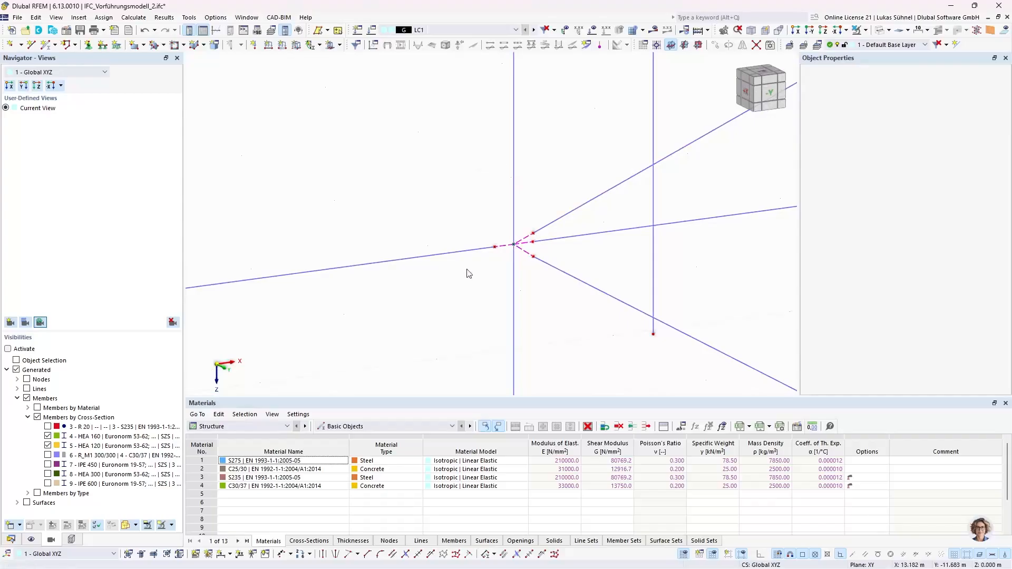
{"action": "scroll", "coordinate": [469, 273], "scroll_direction": "down", "scroll_amount": 6}
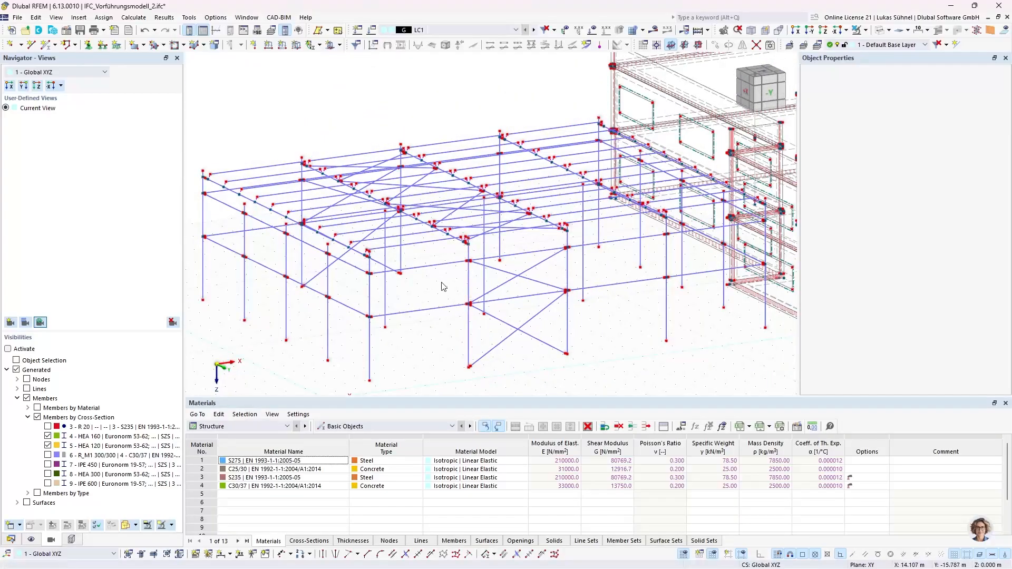
- Inspect the side wall's links, frame the whole steel hall, and show the Data tree
{"action": "middle_click_drag", "start_coordinate": [444, 286], "coordinate": [311, 285], "text": "ctrl"}
{"action": "middle_click_drag", "start_coordinate": [311, 286], "coordinate": [434, 297]}
{"action": "scroll", "coordinate": [295, 181], "scroll_direction": "up", "scroll_amount": 1}
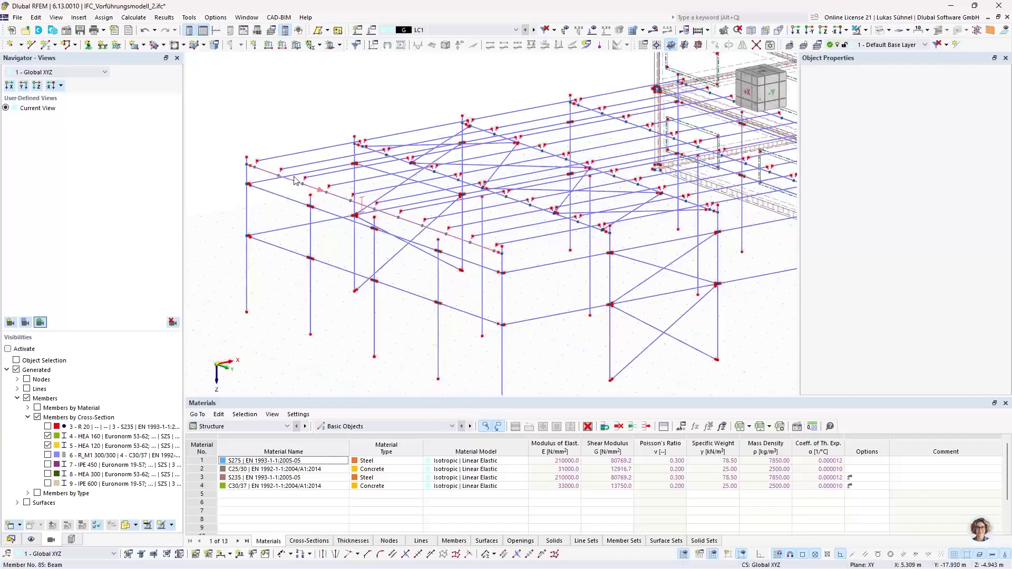
{"action": "scroll", "coordinate": [333, 219], "scroll_direction": "up", "scroll_amount": 1}
{"action": "scroll", "coordinate": [339, 230], "scroll_direction": "up", "scroll_amount": 1}
{"action": "scroll", "coordinate": [351, 235], "scroll_direction": "up", "scroll_amount": 1}
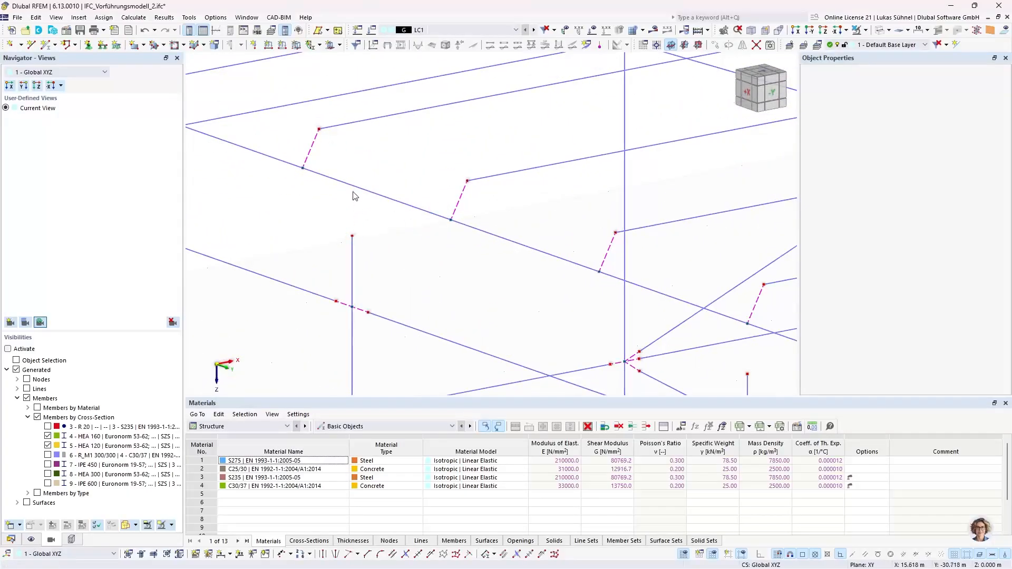
{"action": "scroll", "coordinate": [346, 189], "scroll_direction": "down", "scroll_amount": 5}
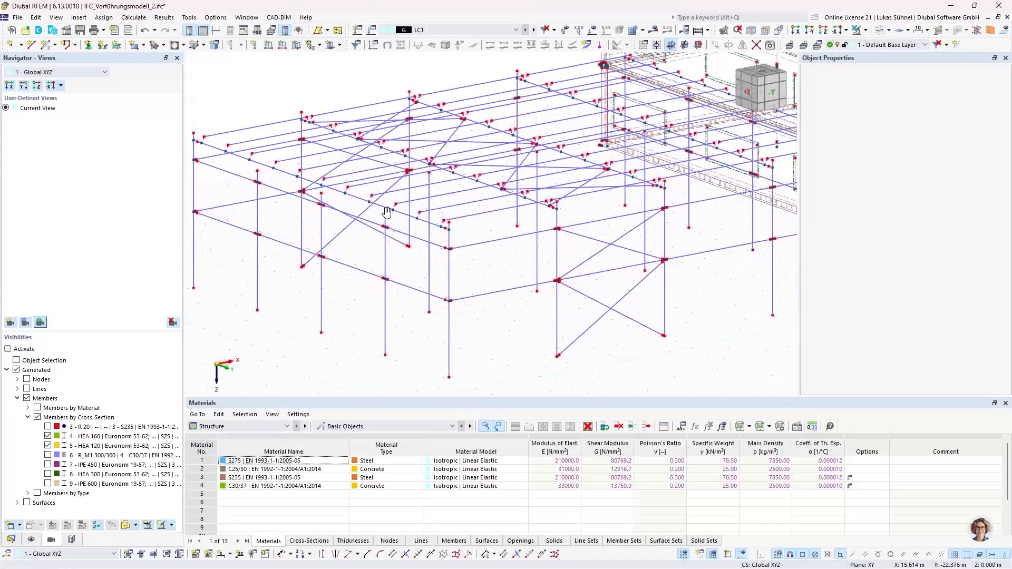
{"action": "middle_click_drag", "start_coordinate": [373, 223], "coordinate": [340, 252]}
{"action": "scroll", "coordinate": [380, 221], "scroll_direction": "up", "scroll_amount": 4}
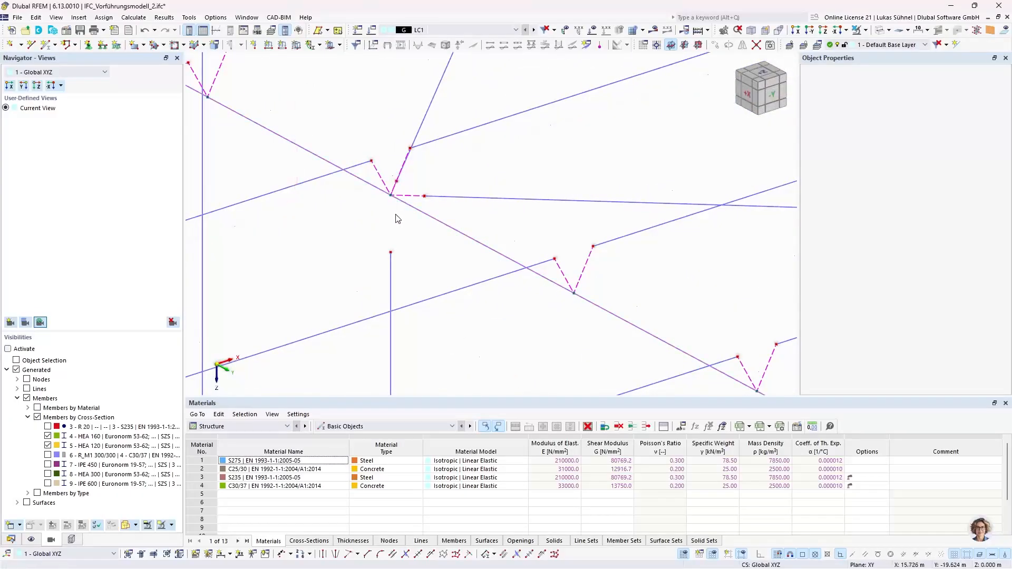
{"action": "scroll", "coordinate": [397, 217], "scroll_direction": "down", "scroll_amount": 5}
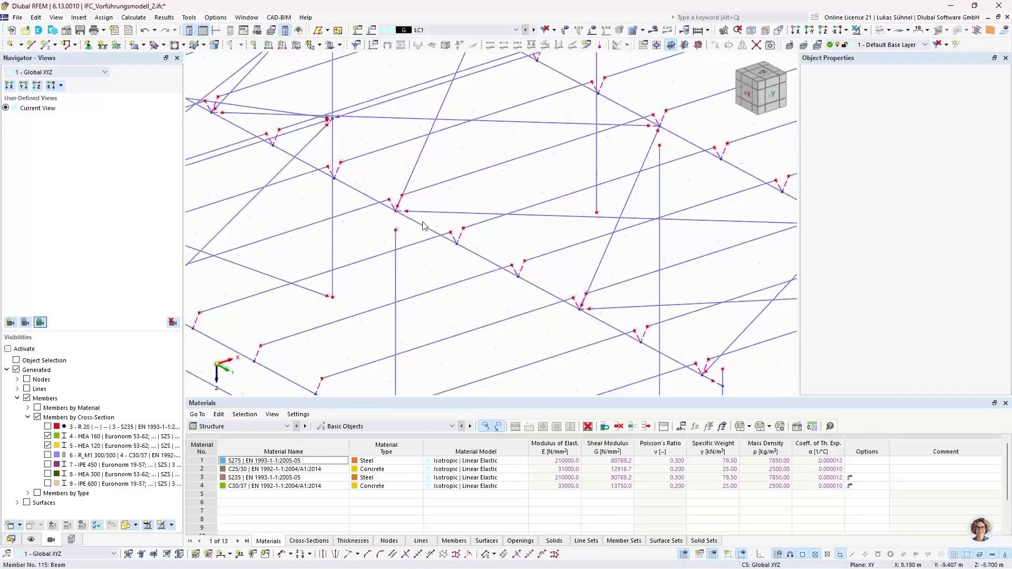
{"action": "left_click", "coordinate": [14, 539]}
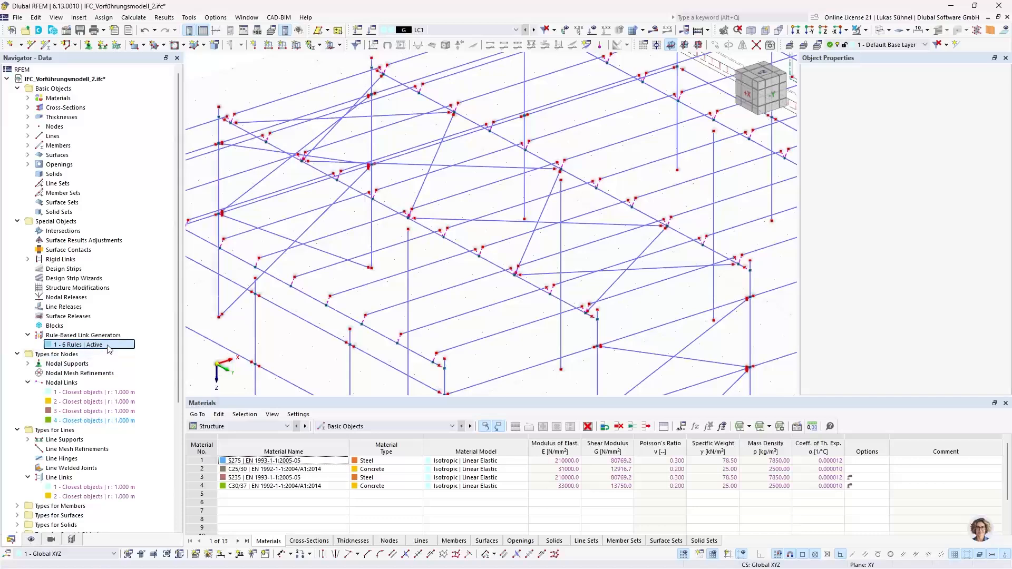
- Reopen '1 - 6 Rules' and widen the Type column so names like Column - Member read fully
{"action": "double_click", "coordinate": [84, 344]}
{"action": "left_click", "coordinate": [447, 167]}
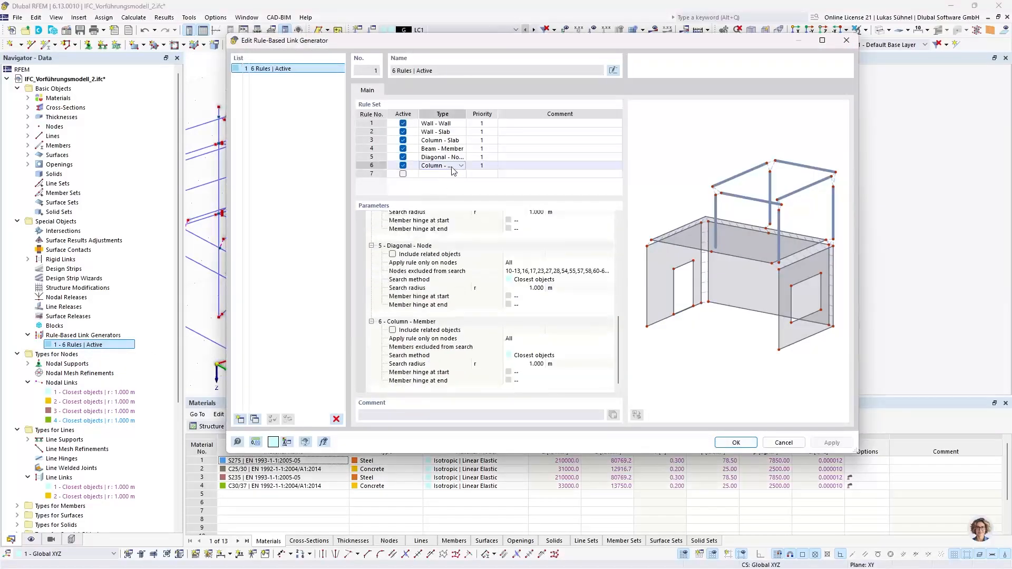
{"action": "left_click_drag", "start_coordinate": [468, 113], "coordinate": [494, 113]}
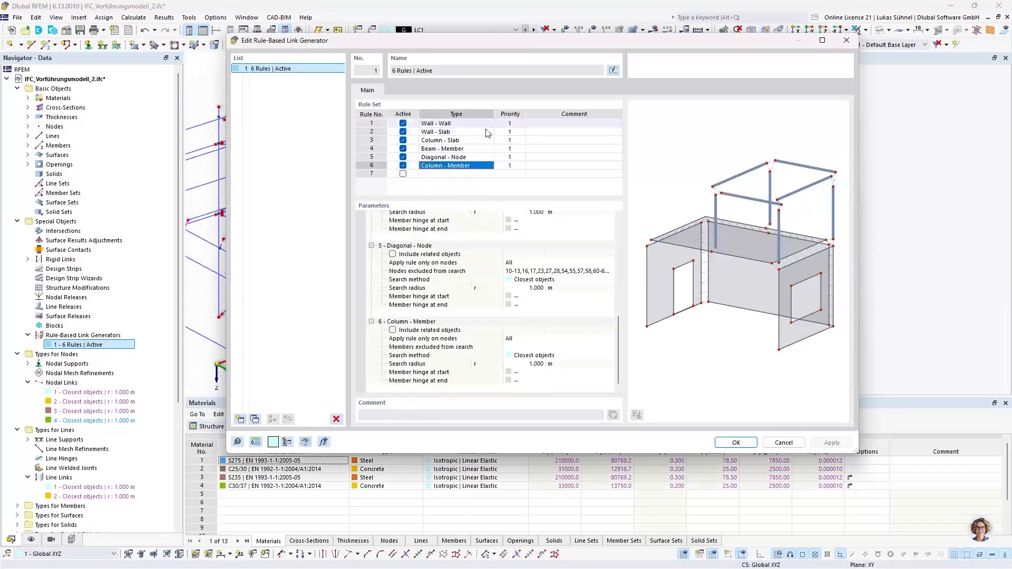
{"action": "left_click", "coordinate": [434, 141]}
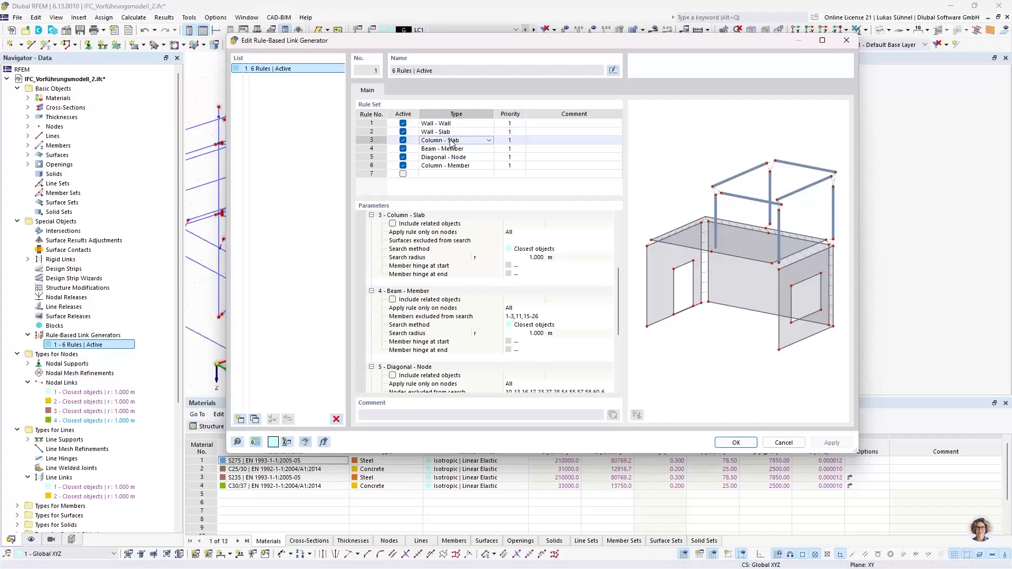
- Cancel the Edit Rule-Based Link Generator dialog, discarding any edits to the six rules
{"action": "left_click", "coordinate": [783, 442]}
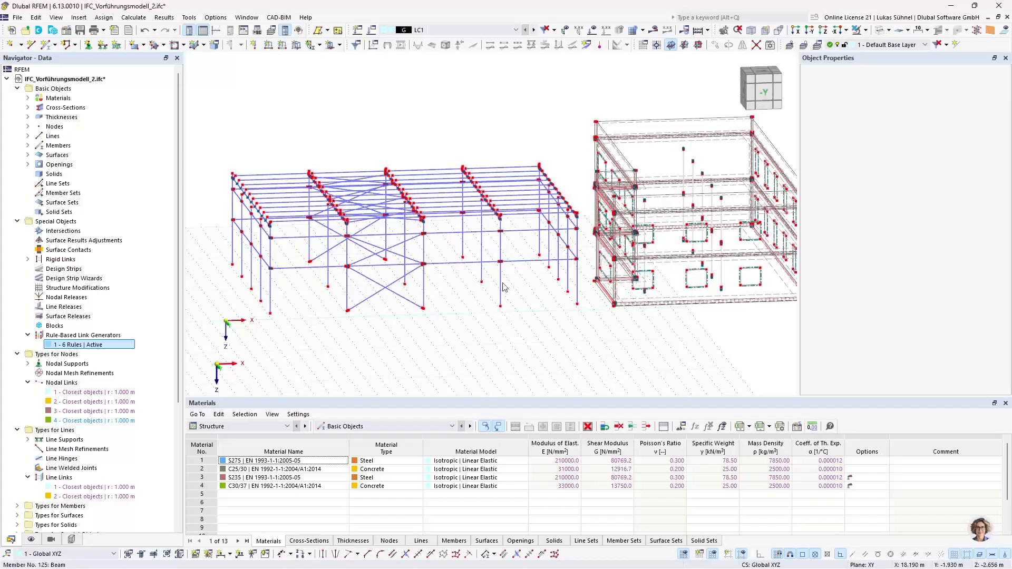
{"action": "scroll", "coordinate": [503, 245], "scroll_direction": "up", "scroll_amount": 5}
{"action": "scroll", "coordinate": [507, 232], "scroll_direction": "up", "scroll_amount": 4}
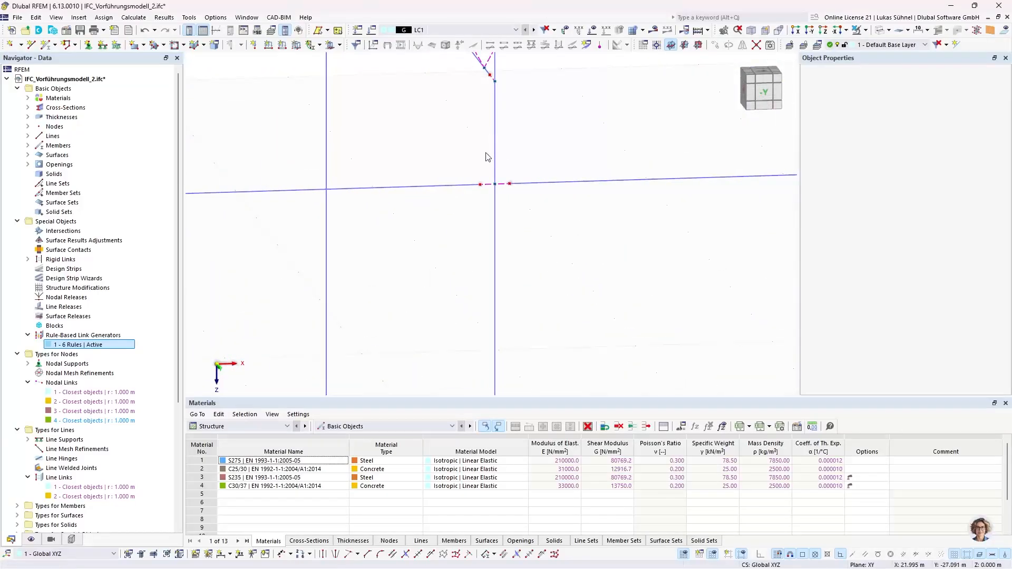
{"action": "scroll", "coordinate": [491, 182], "scroll_direction": "down", "scroll_amount": 3}
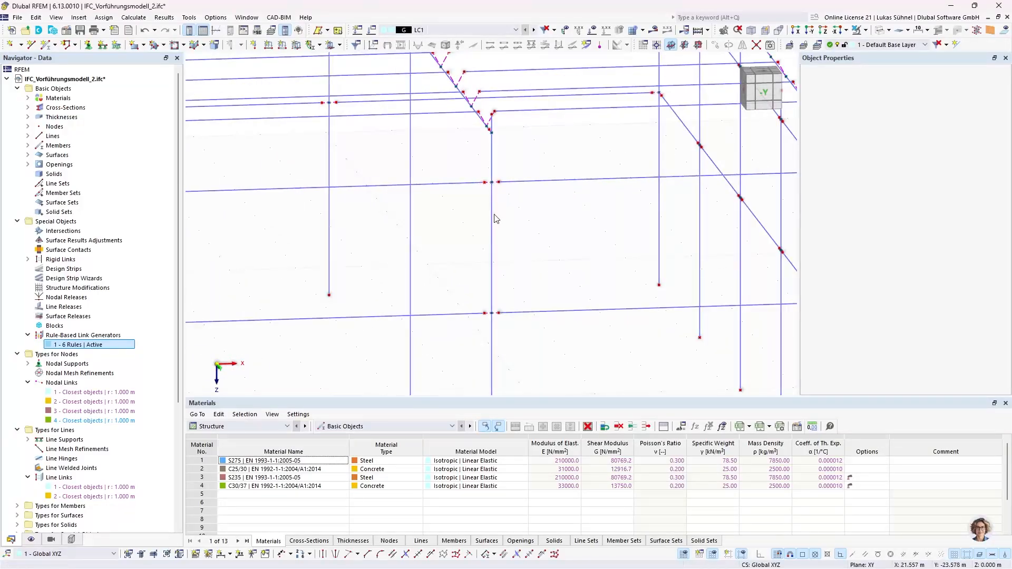
{"action": "scroll", "coordinate": [495, 219], "scroll_direction": "down", "scroll_amount": 4}
{"action": "middle_click_drag", "start_coordinate": [391, 241], "coordinate": [409, 212]}
{"action": "scroll", "coordinate": [380, 160], "scroll_direction": "up", "scroll_amount": 5}
{"action": "scroll", "coordinate": [456, 210], "scroll_direction": "down", "scroll_amount": 5}
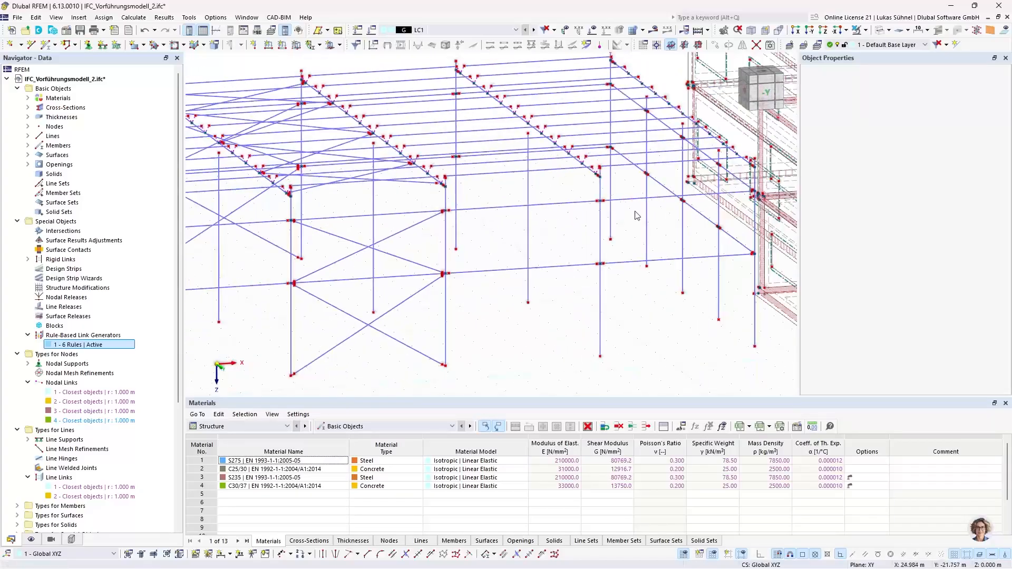
{"action": "middle_click_drag", "start_coordinate": [637, 215], "coordinate": [320, 223]}
{"action": "middle_click_drag", "start_coordinate": [614, 184], "coordinate": [621, 141]}
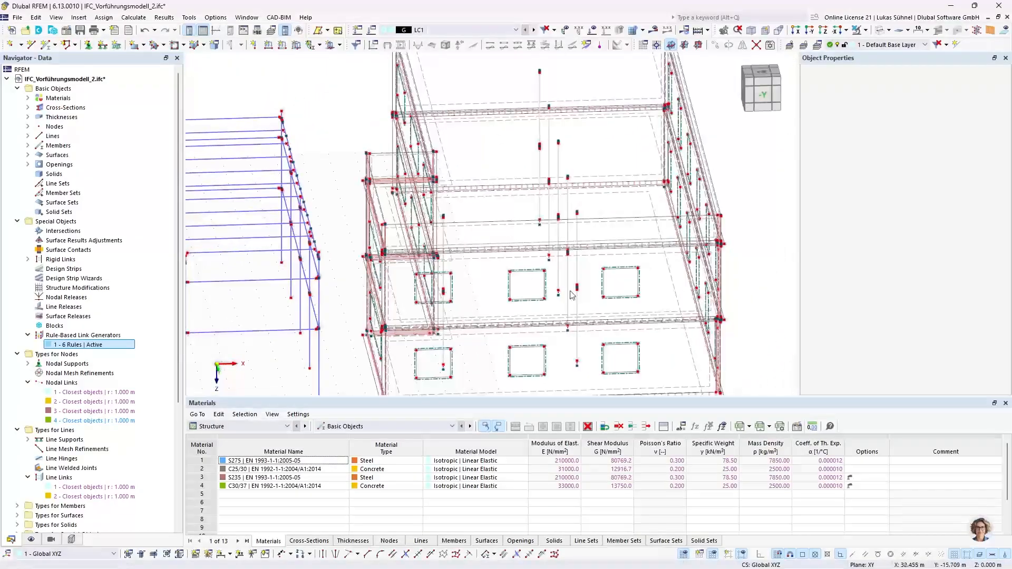
{"action": "middle_click_drag", "start_coordinate": [332, 241], "coordinate": [583, 176]}
{"action": "middle_click_drag", "start_coordinate": [583, 177], "coordinate": [519, 200], "text": "ctrl"}
{"action": "middle_click_drag", "start_coordinate": [360, 219], "coordinate": [561, 210]}
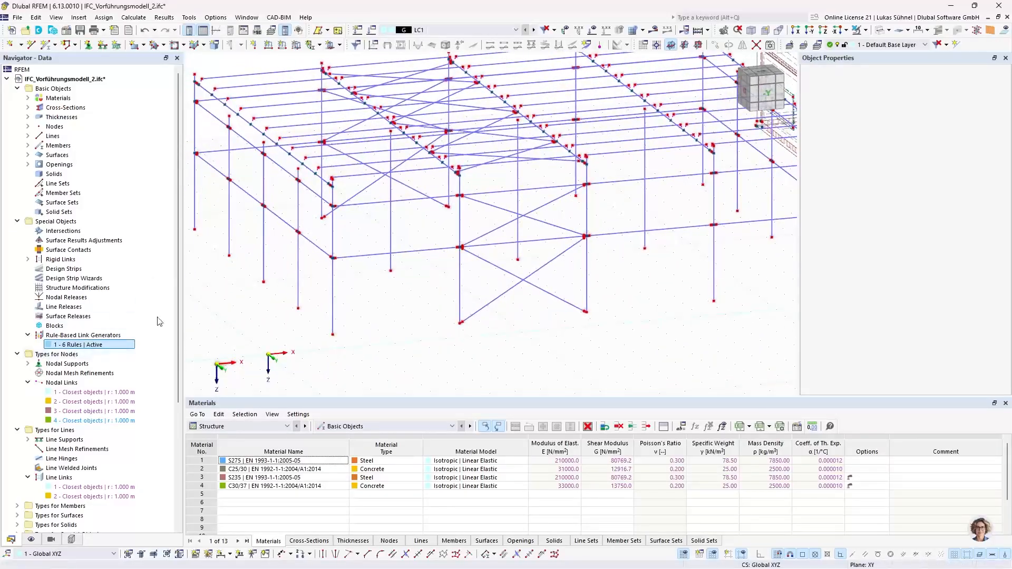
{"action": "scroll", "coordinate": [269, 136], "scroll_direction": "up", "scroll_amount": 6}
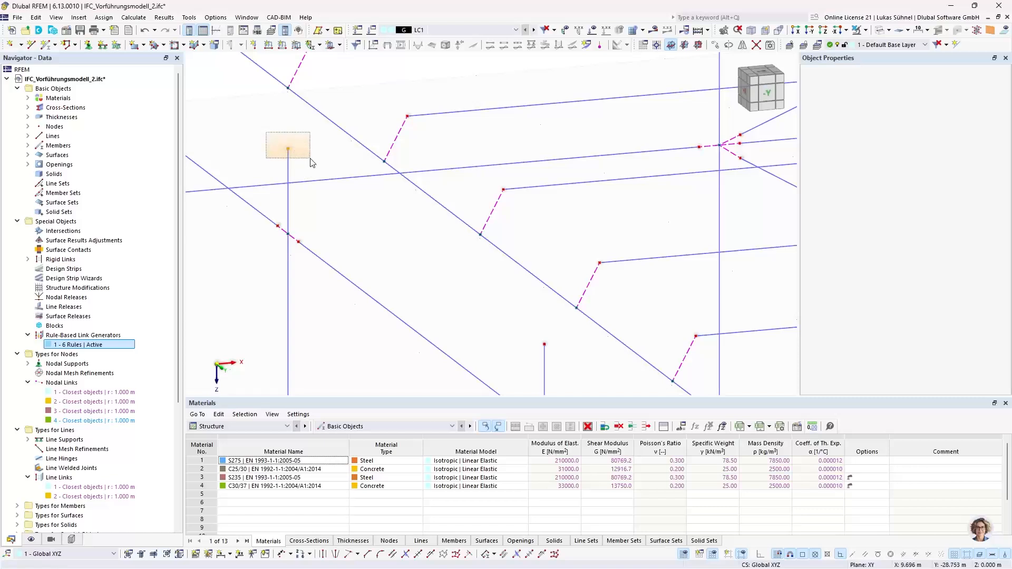
- Reopen the rule-based link generator and select rule 3, Column - Slab
{"action": "double_click", "coordinate": [79, 345]}
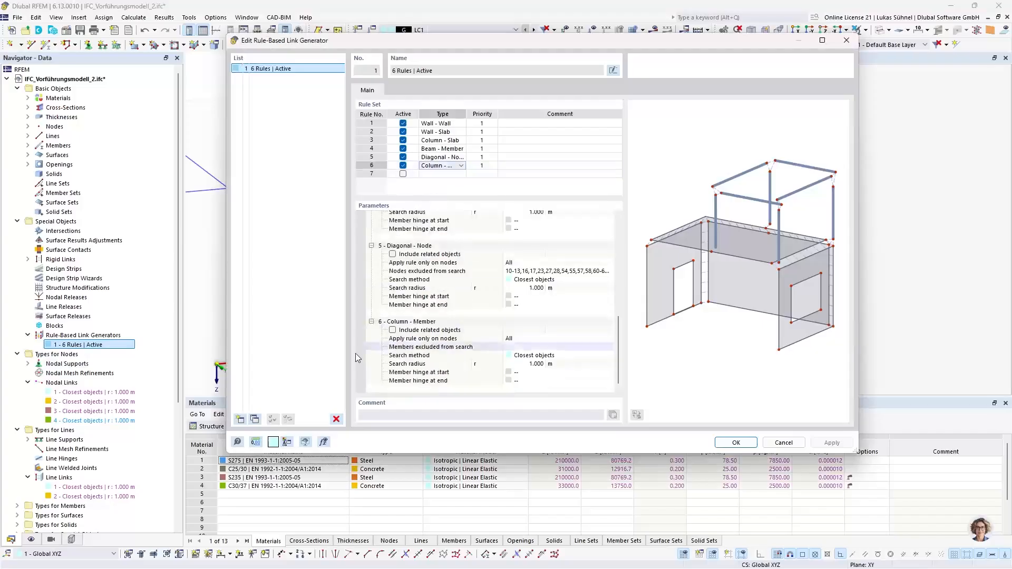
{"action": "left_click_drag", "start_coordinate": [467, 116], "coordinate": [486, 116]}
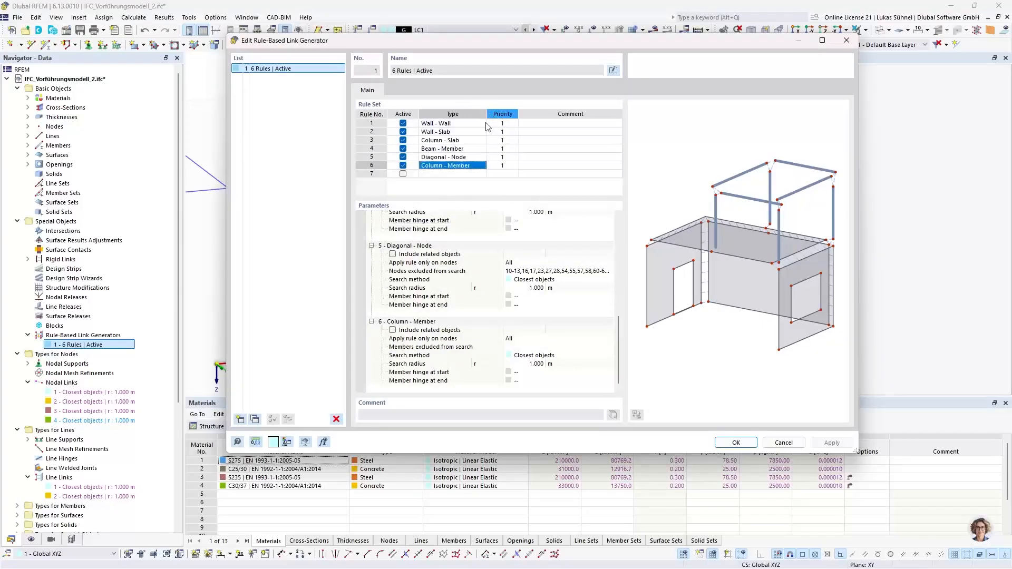
{"action": "left_click", "coordinate": [433, 166]}
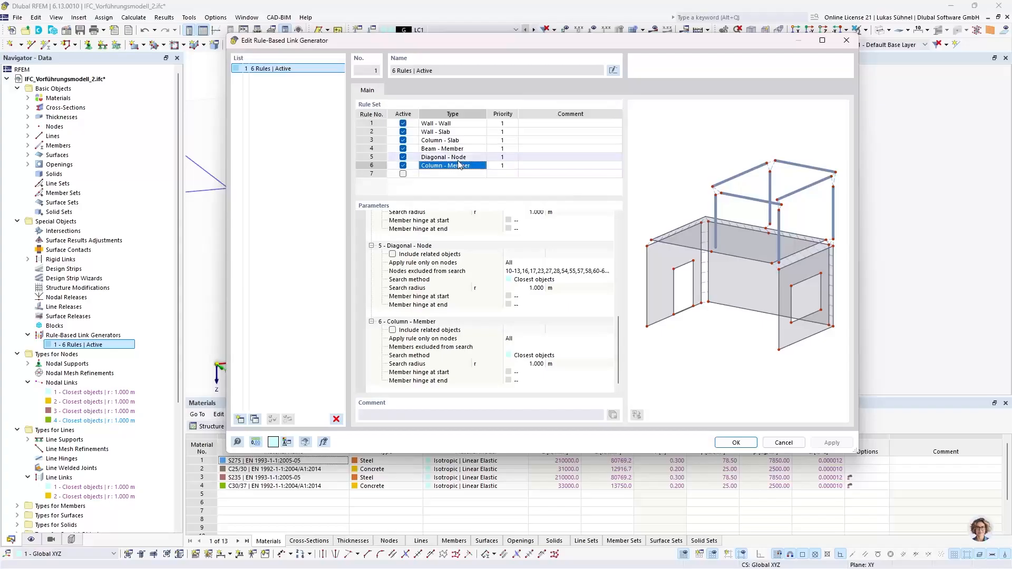
{"action": "left_click", "coordinate": [440, 141]}
{"action": "left_click", "coordinate": [440, 140]}
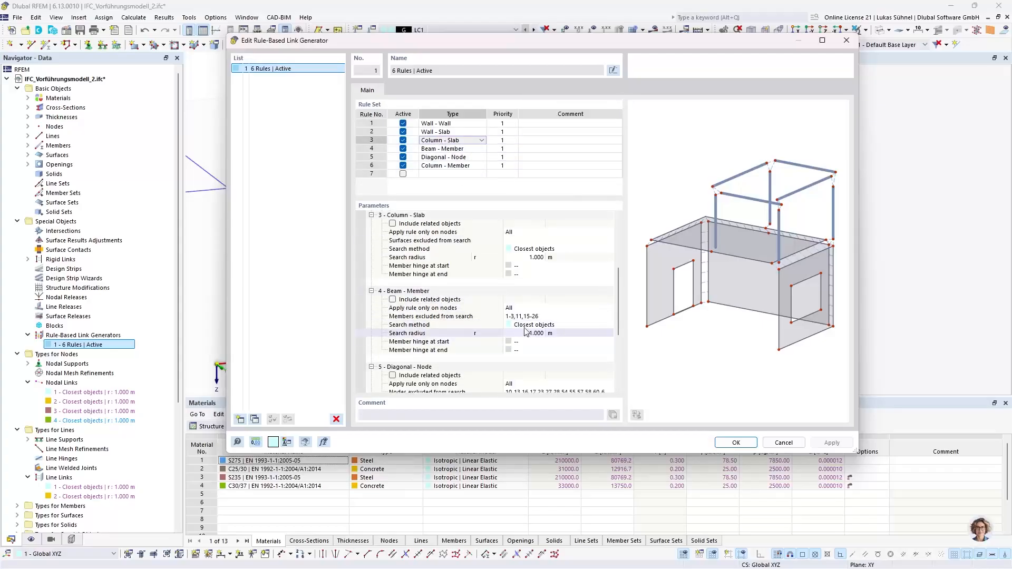
- Window-select the concrete building's nodes 183-206,257-552 for the Column - Slab rule and save
{"action": "left_click", "coordinate": [535, 240]}
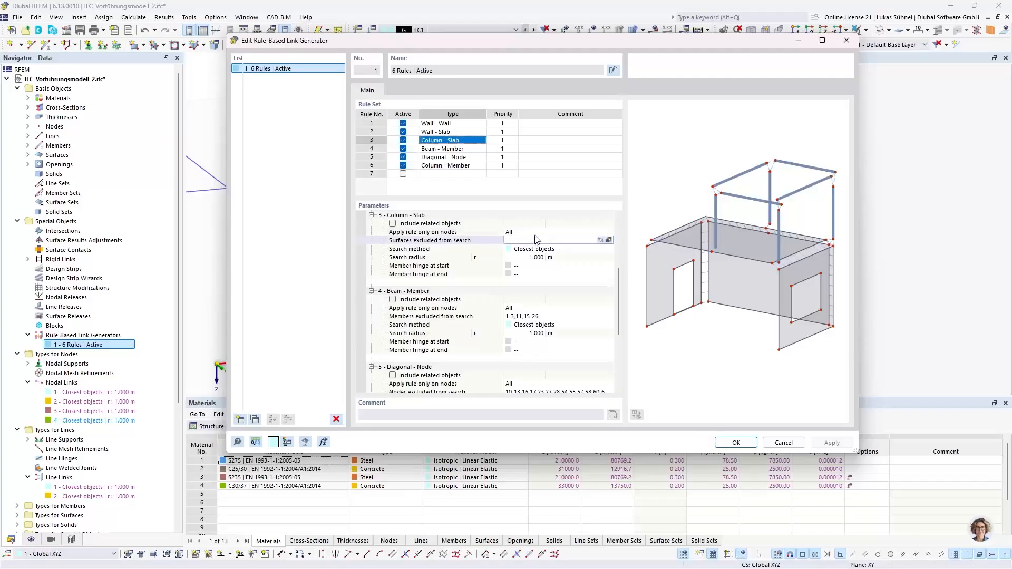
{"action": "left_click", "coordinate": [570, 232]}
{"action": "left_click", "coordinate": [601, 232]}
{"action": "scroll", "coordinate": [505, 252], "scroll_direction": "down", "scroll_amount": 5}
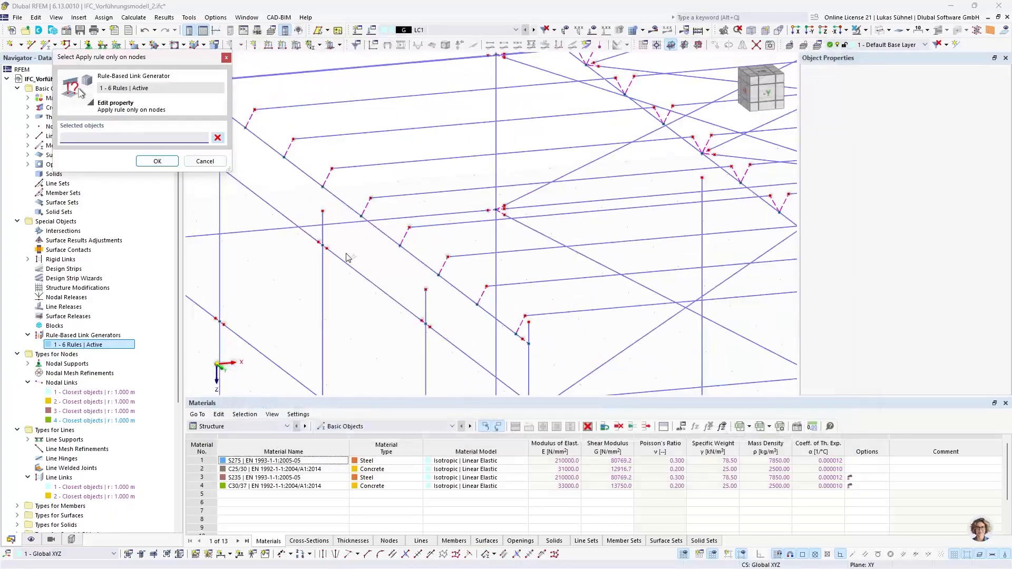
{"action": "middle_click_drag", "start_coordinate": [505, 252], "coordinate": [472, 387], "text": "ctrl"}
{"action": "left_click_drag", "start_coordinate": [437, 95], "coordinate": [566, 366]}
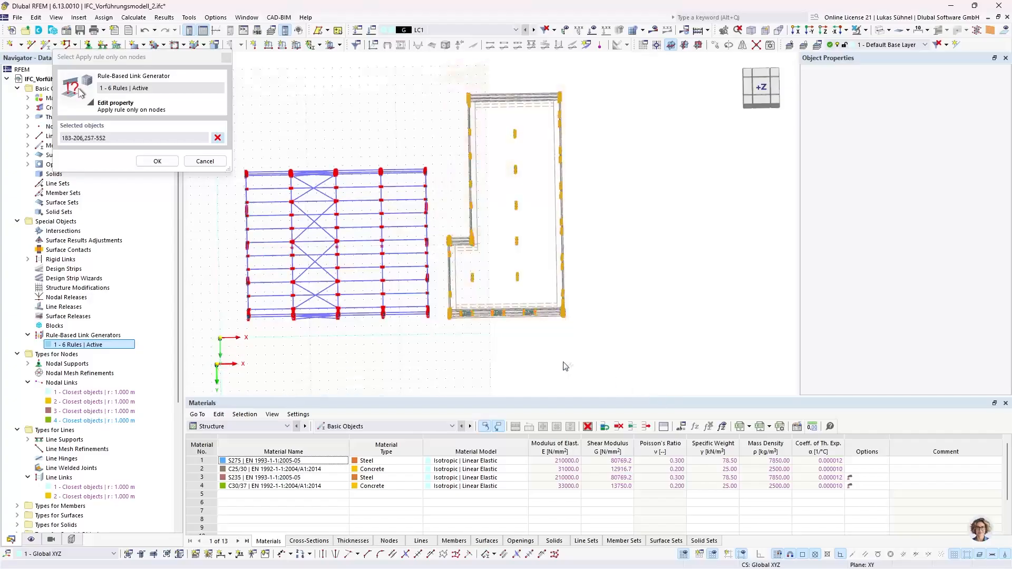
{"action": "left_click", "coordinate": [157, 161]}
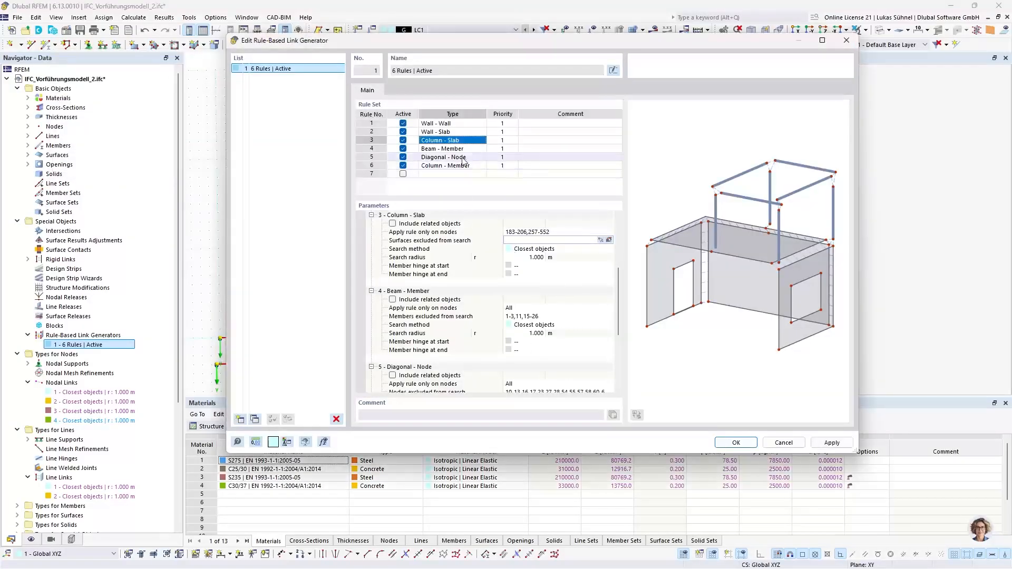
{"action": "left_click_drag", "start_coordinate": [451, 51], "coordinate": [465, 279]}
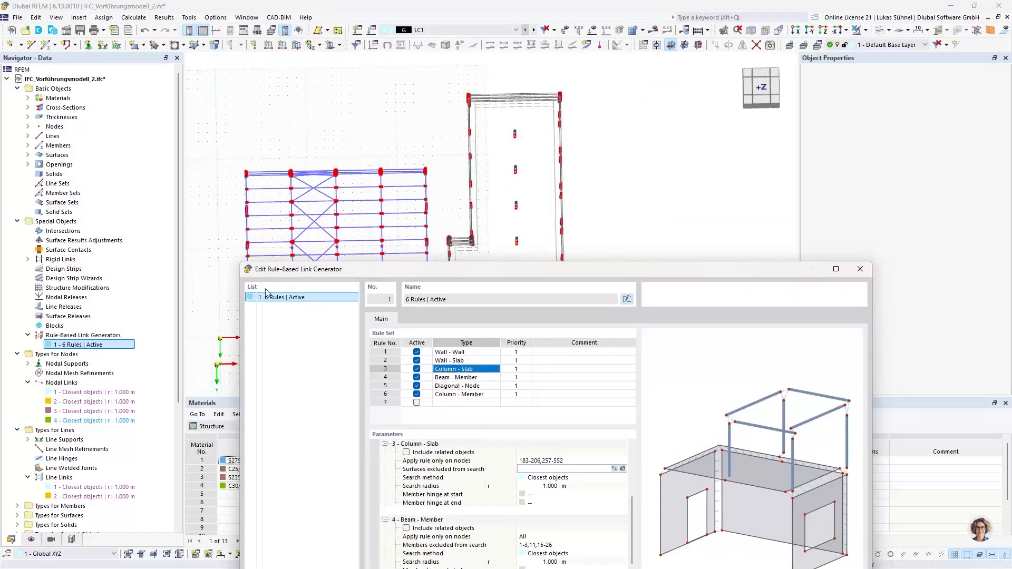
{"action": "left_click_drag", "start_coordinate": [409, 277], "coordinate": [384, 89]}
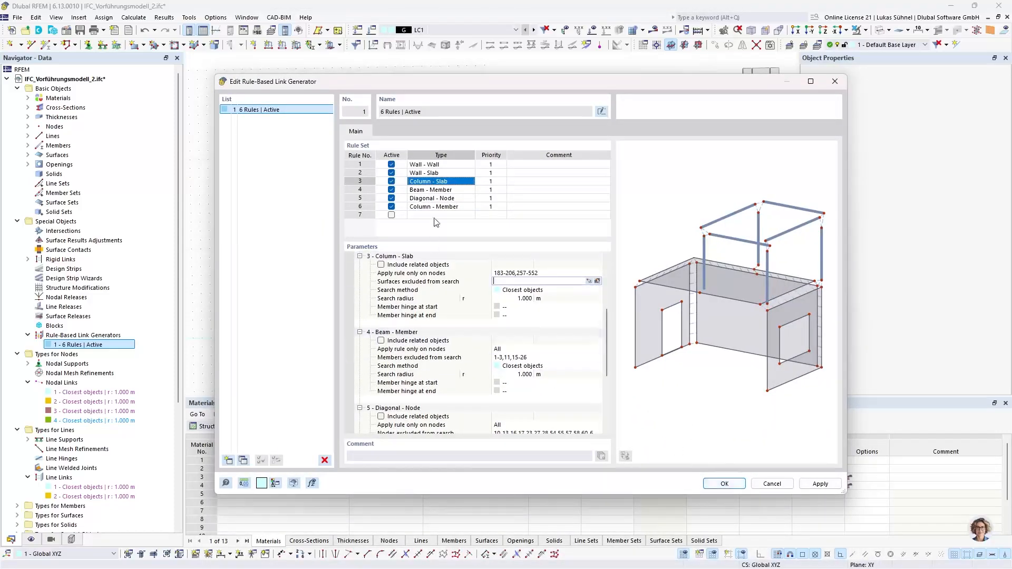
{"action": "left_click", "coordinate": [712, 482]}
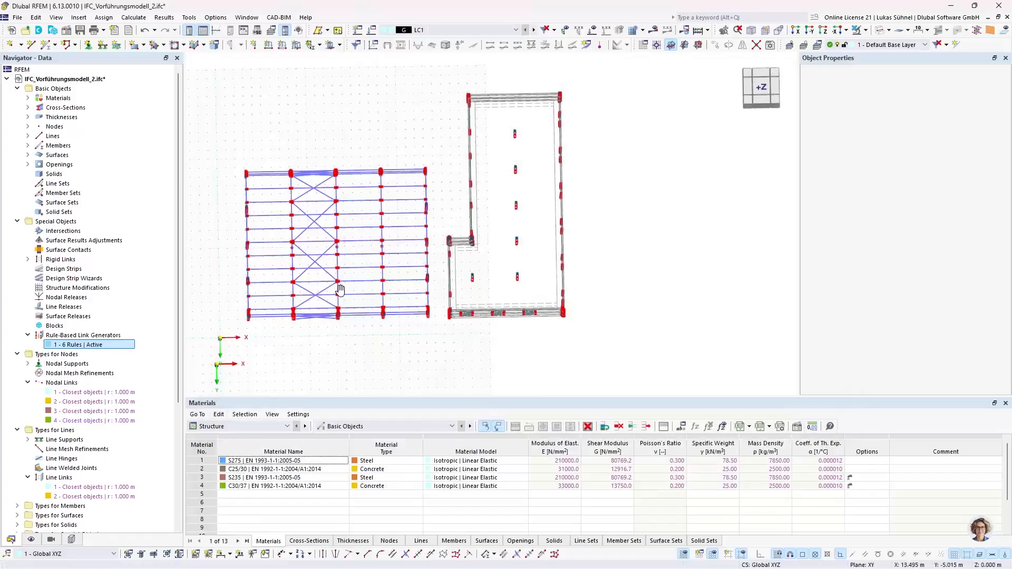
{"action": "middle_click_drag", "start_coordinate": [341, 289], "coordinate": [396, 267], "text": "ctrl"}
{"action": "scroll", "coordinate": [396, 267], "scroll_direction": "up", "scroll_amount": 8}
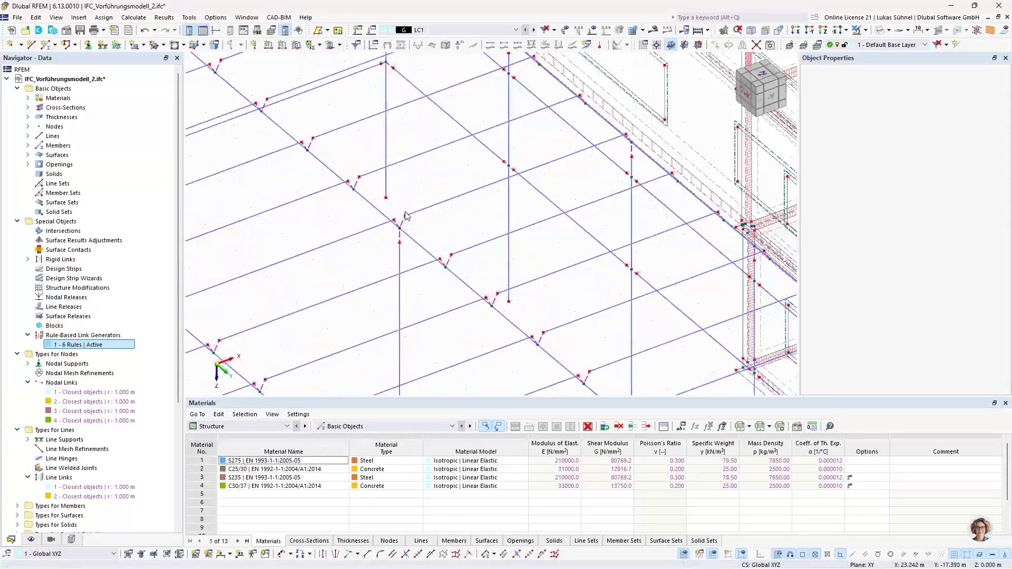
{"action": "scroll", "coordinate": [397, 267], "scroll_direction": "up", "scroll_amount": 1}
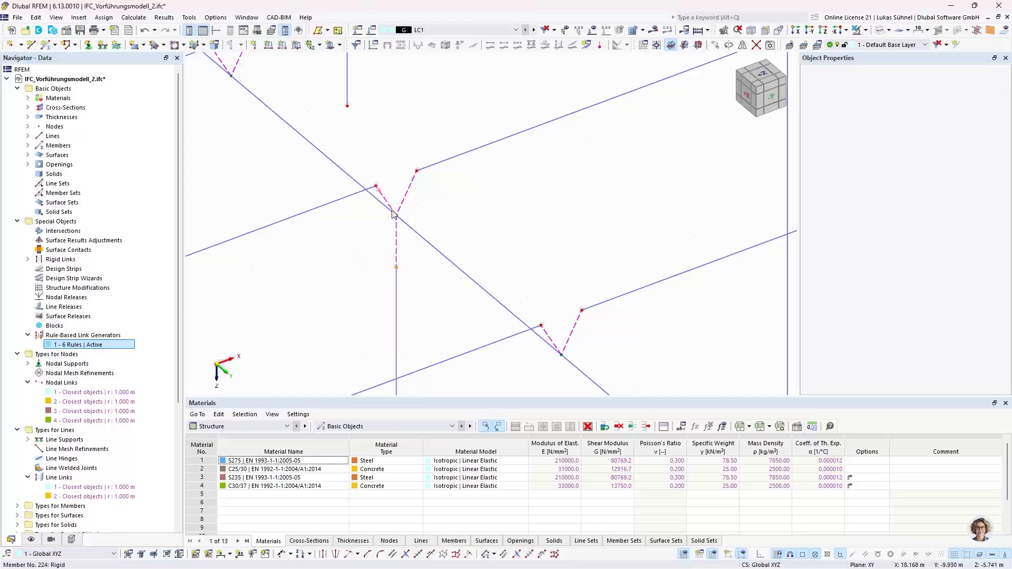
{"action": "scroll", "coordinate": [466, 216], "scroll_direction": "down", "scroll_amount": 4}
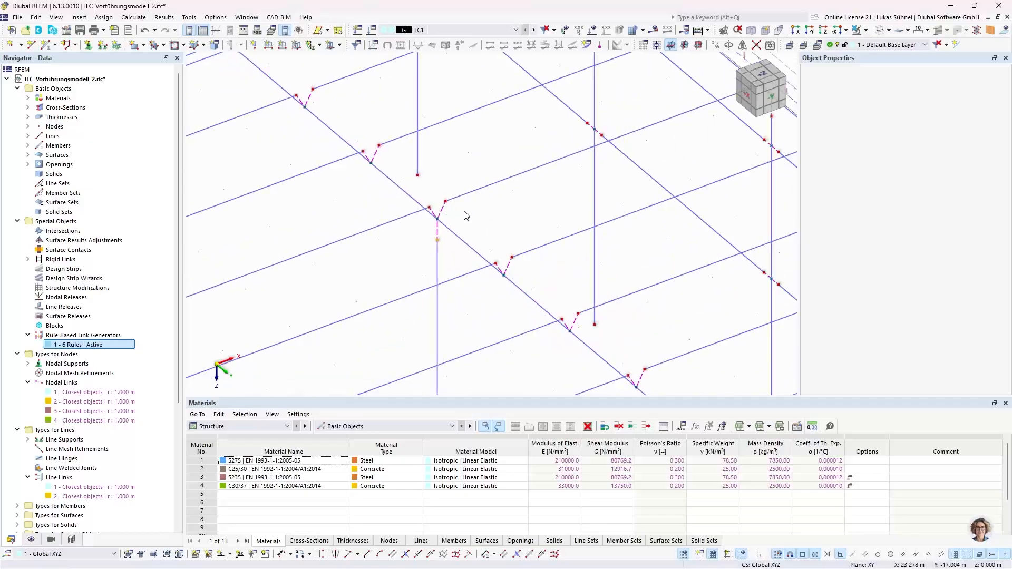
{"action": "scroll", "coordinate": [466, 211], "scroll_direction": "down", "scroll_amount": 5}
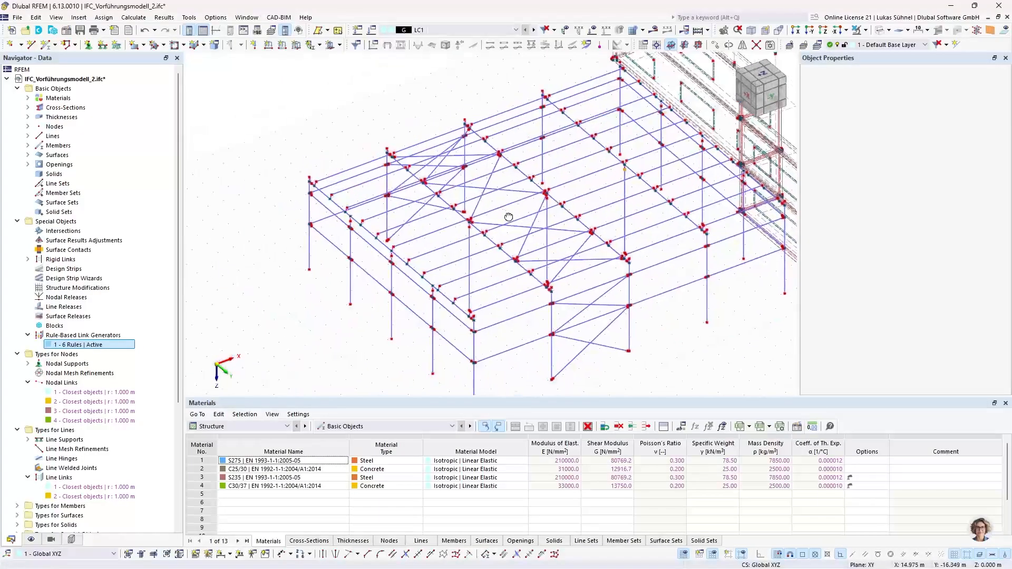
{"action": "middle_click_drag", "start_coordinate": [537, 185], "coordinate": [542, 179], "text": "ctrl"}
{"action": "scroll", "coordinate": [421, 202], "scroll_direction": "up", "scroll_amount": 5}
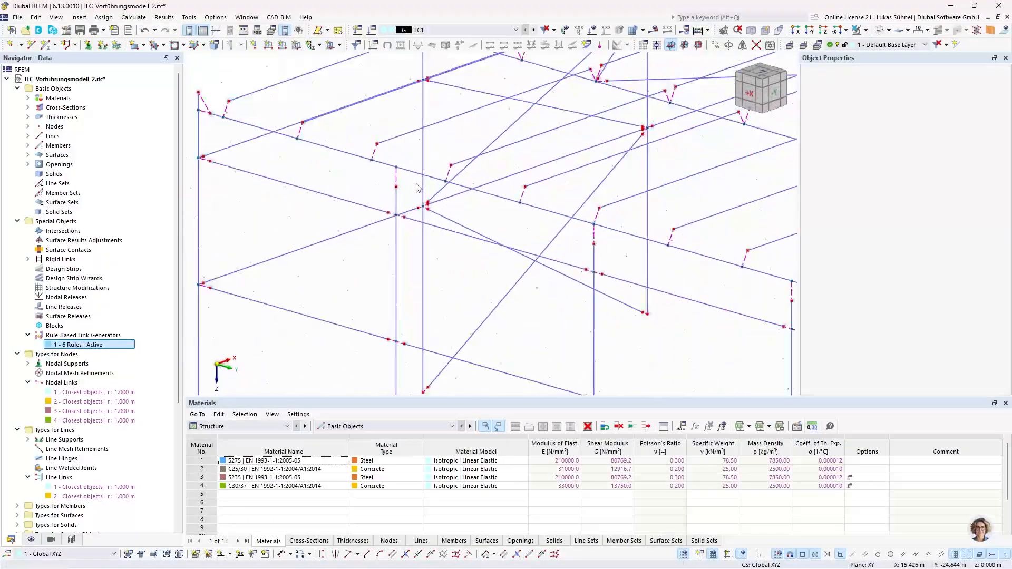
{"action": "scroll", "coordinate": [384, 171], "scroll_direction": "down", "scroll_amount": 5}
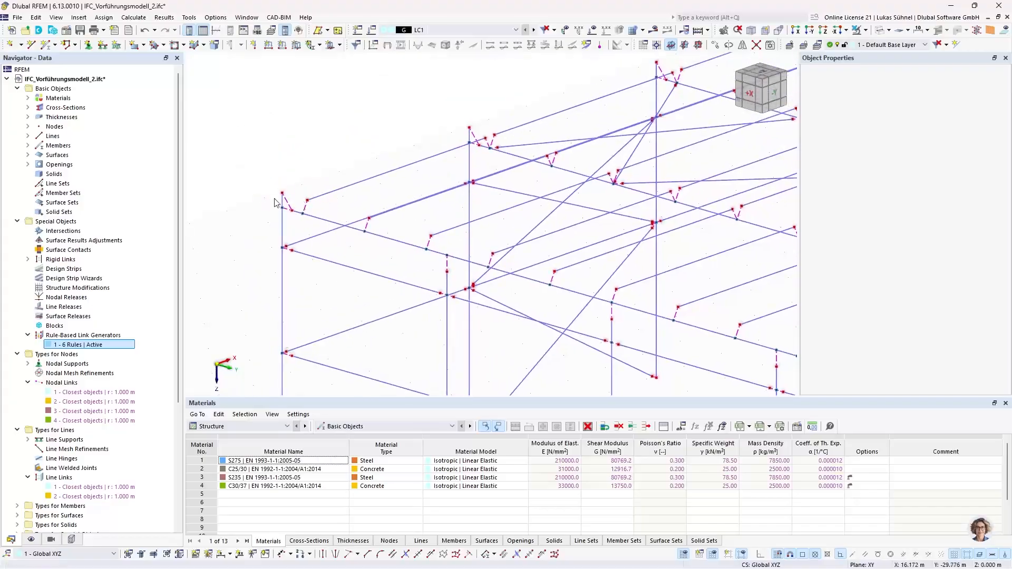
{"action": "scroll", "coordinate": [287, 201], "scroll_direction": "up", "scroll_amount": 7}
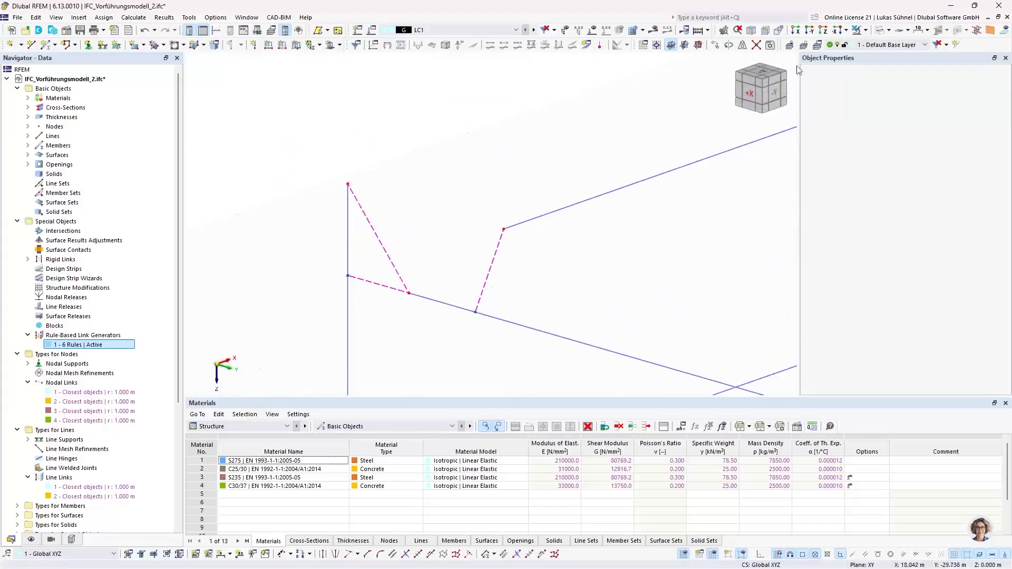
{"action": "left_click", "coordinate": [879, 31]}
{"action": "left_click", "coordinate": [879, 31]}
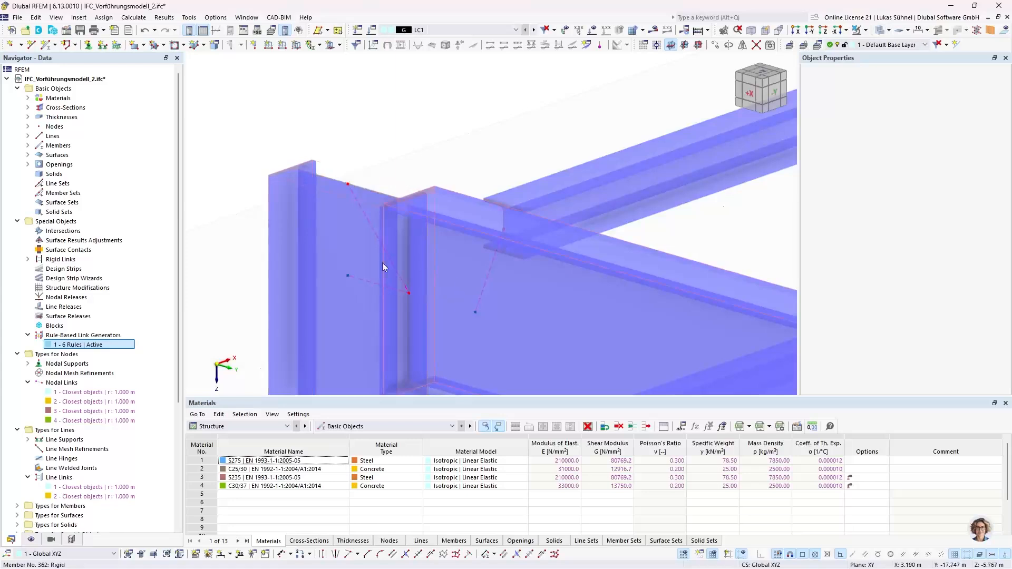
{"action": "left_click", "coordinate": [880, 31]}
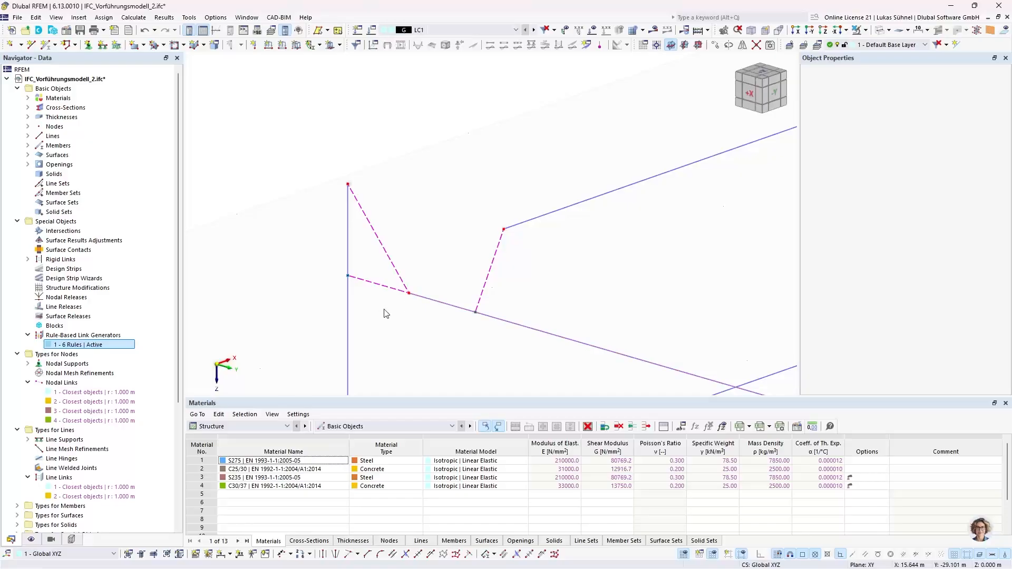
- Change rule 6, Column - Member, to a 0.32 m search radius
{"action": "double_click", "coordinate": [63, 346]}
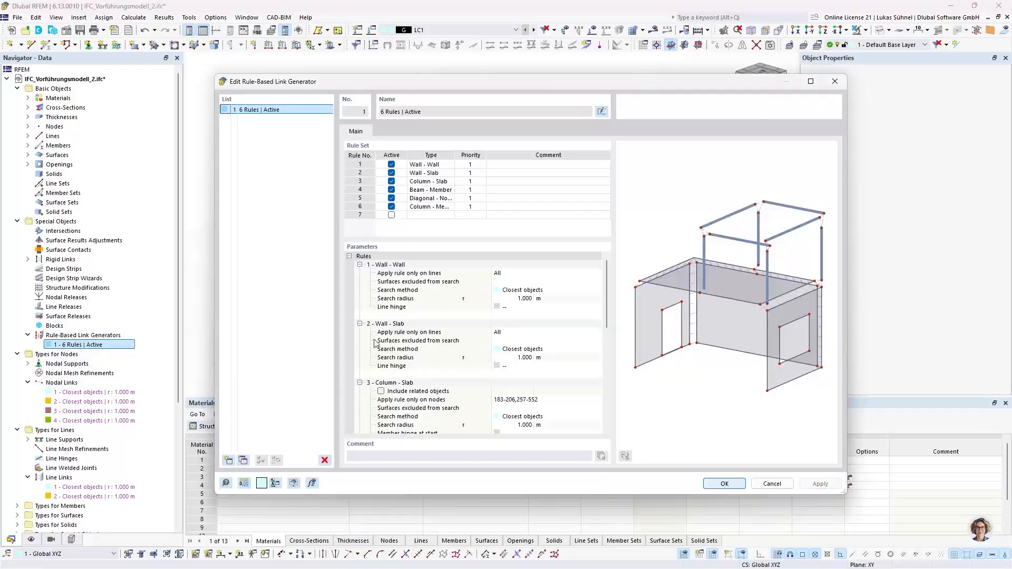
{"action": "left_click", "coordinate": [438, 207]}
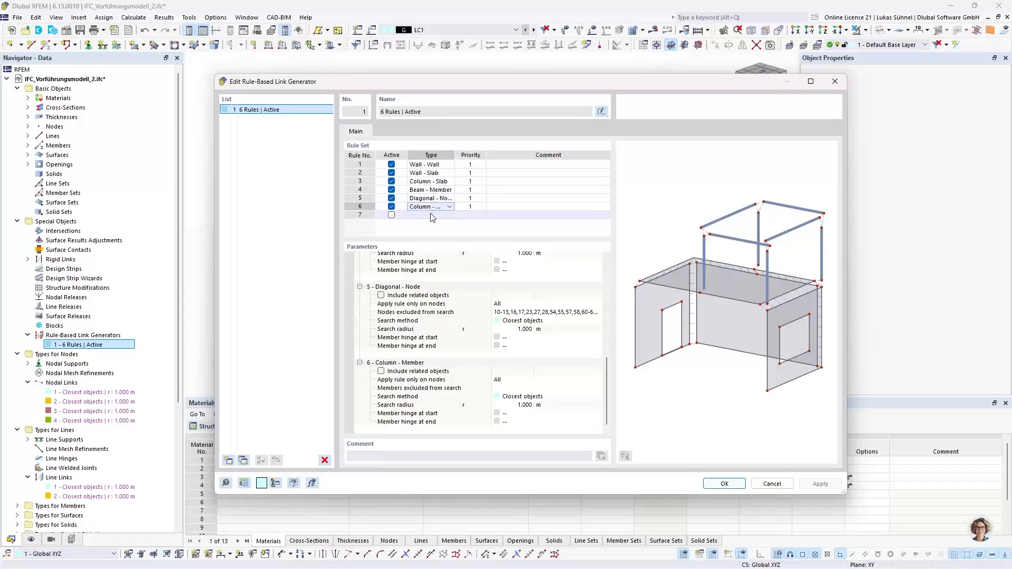
{"action": "left_click", "coordinate": [511, 404]}
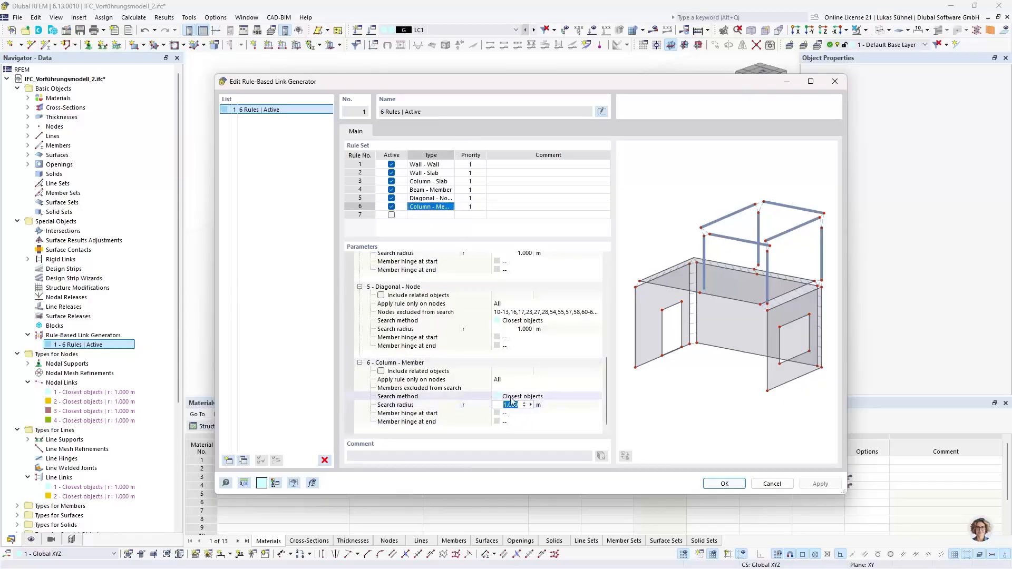
{"action": "type", "text": "0.32"}
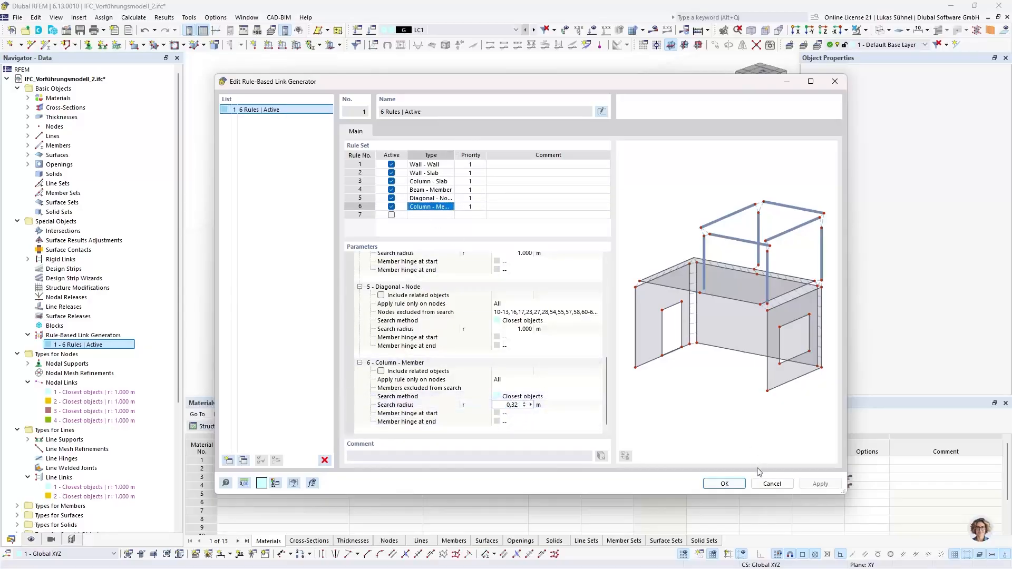
{"action": "left_click", "coordinate": [727, 484]}
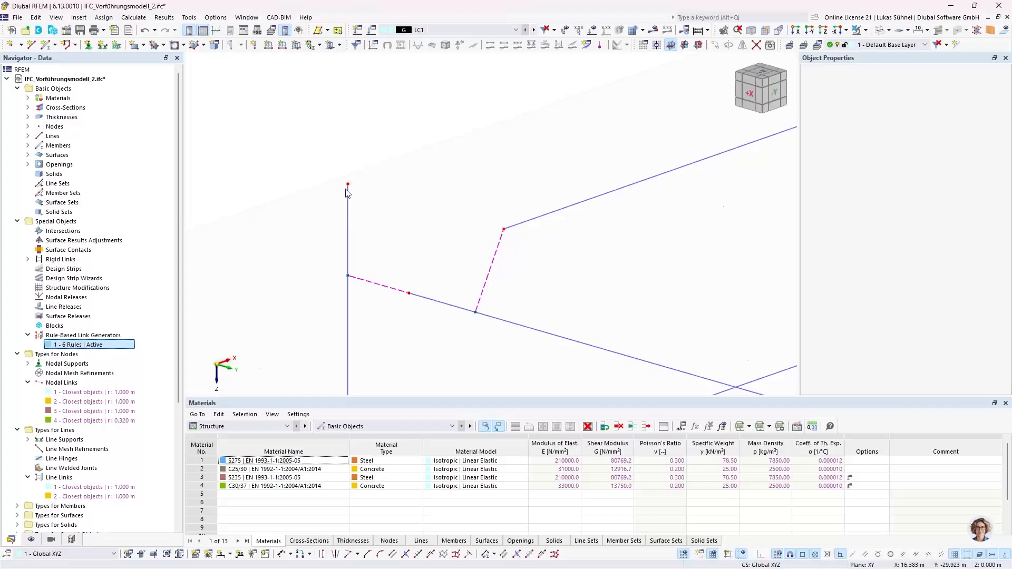
- Orbit, pan and zoom around the concrete building and steel hall to inspect the joints
{"action": "scroll", "coordinate": [390, 264], "scroll_direction": "down", "scroll_amount": 5}
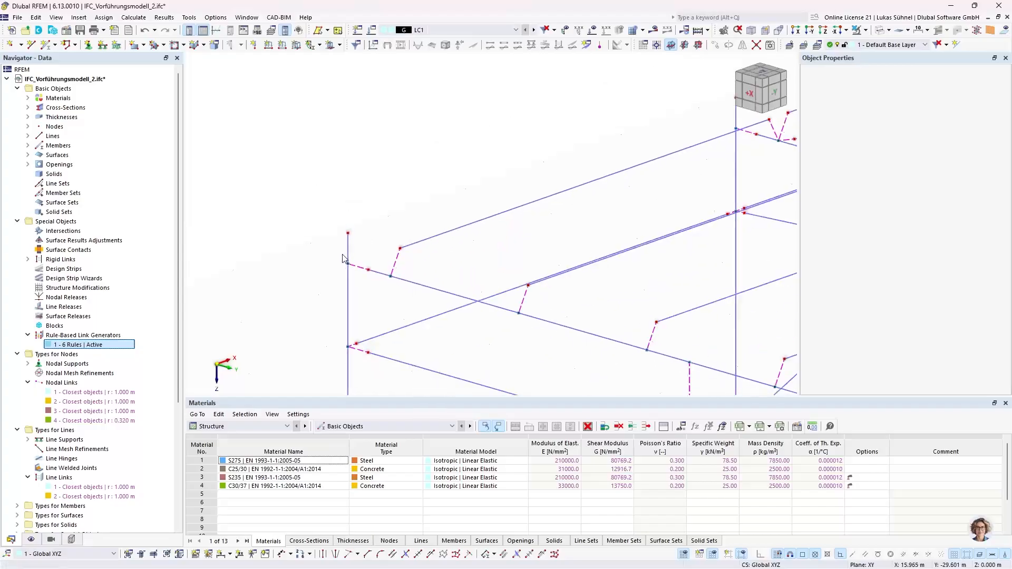
{"action": "middle_click_drag", "start_coordinate": [581, 287], "coordinate": [439, 277], "text": "ctrl"}
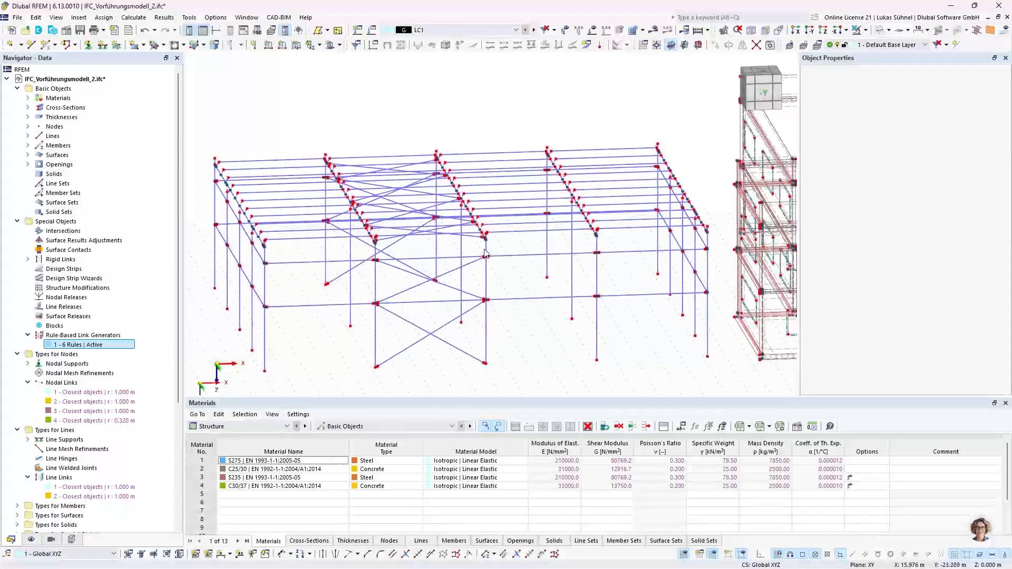
{"action": "scroll", "coordinate": [481, 240], "scroll_direction": "up", "scroll_amount": 5}
{"action": "scroll", "coordinate": [483, 240], "scroll_direction": "up", "scroll_amount": 2}
{"action": "scroll", "coordinate": [363, 227], "scroll_direction": "down", "scroll_amount": 8}
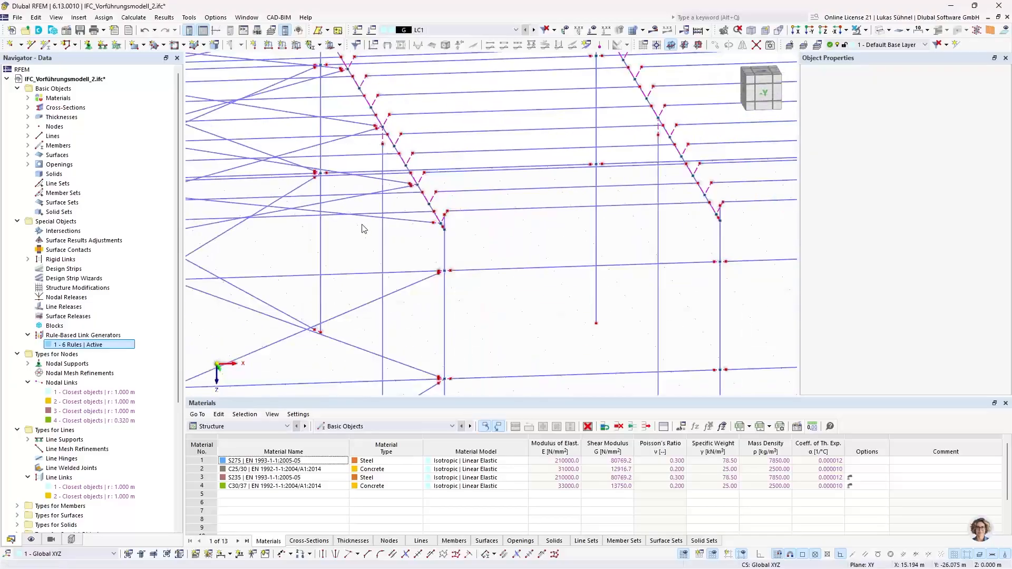
{"action": "middle_click_drag", "start_coordinate": [681, 235], "coordinate": [355, 248]}
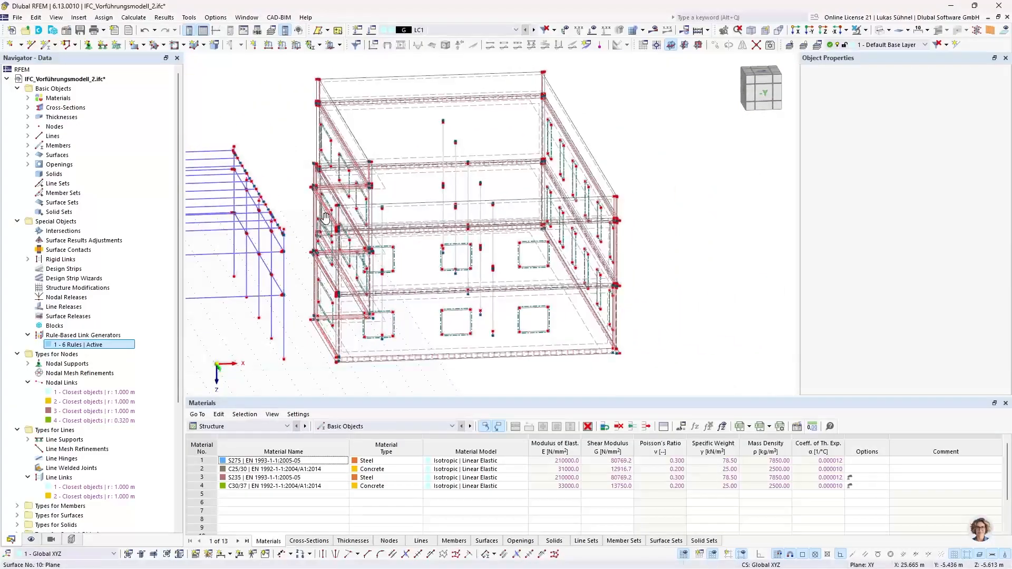
{"action": "middle_click_drag", "start_coordinate": [322, 212], "coordinate": [350, 227], "text": "ctrl"}
{"action": "middle_click_drag", "start_coordinate": [287, 246], "coordinate": [513, 203]}
{"action": "scroll", "coordinate": [512, 204], "scroll_direction": "down", "scroll_amount": 3}
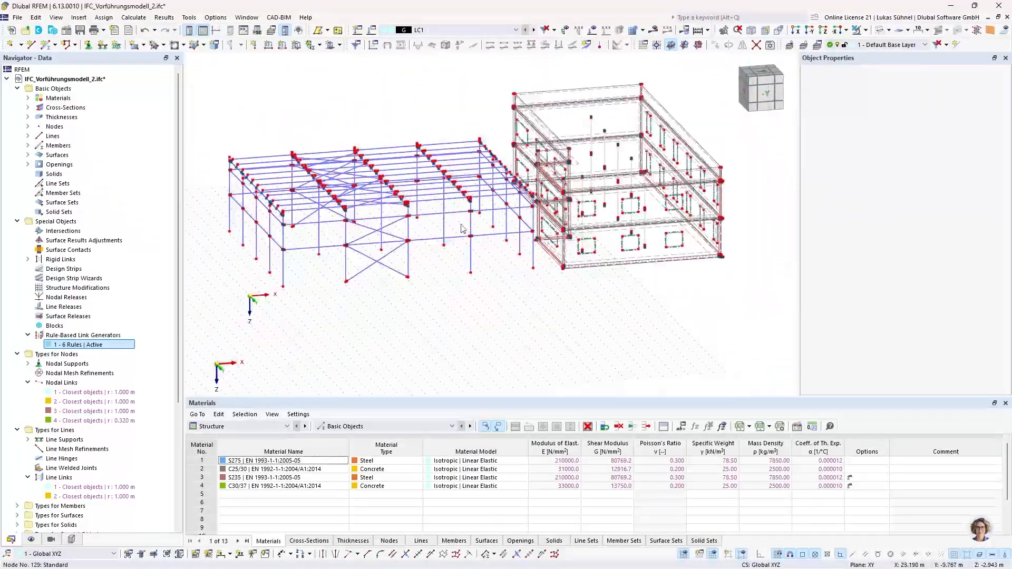
{"action": "middle_click_drag", "start_coordinate": [402, 280], "coordinate": [393, 279], "text": "ctrl"}
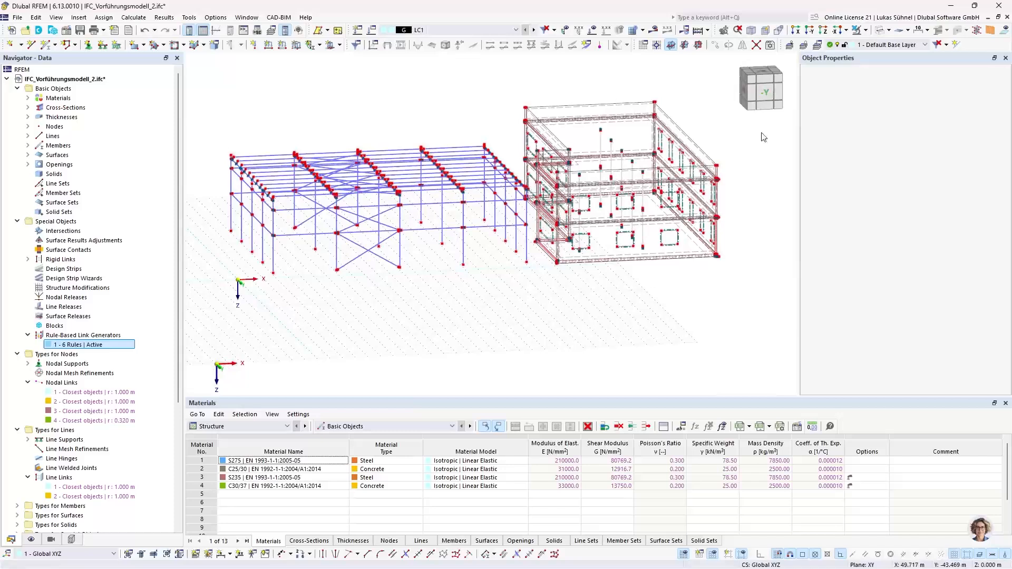
- Turn to the front elevation and show member visibilities grouped by cross-section
{"action": "left_click", "coordinate": [765, 93]}
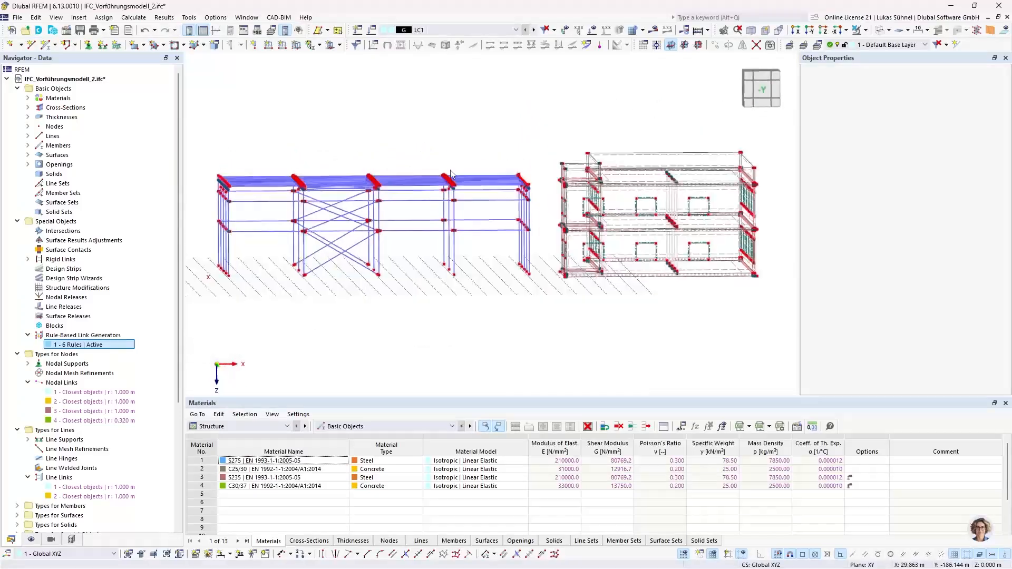
{"action": "left_click", "coordinate": [52, 539]}
{"action": "left_click", "coordinate": [47, 437]}
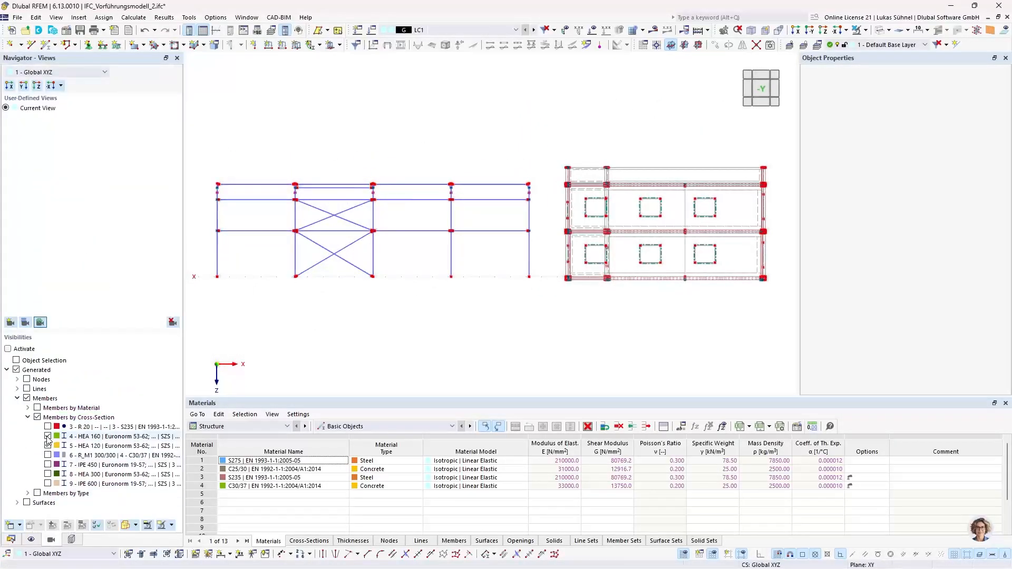
- Isolate only the HEA 300 outer and IPE 450 inner columns in the visibility list
{"action": "left_click", "coordinate": [47, 437]}
{"action": "left_click", "coordinate": [48, 446]}
{"action": "left_click", "coordinate": [49, 484]}
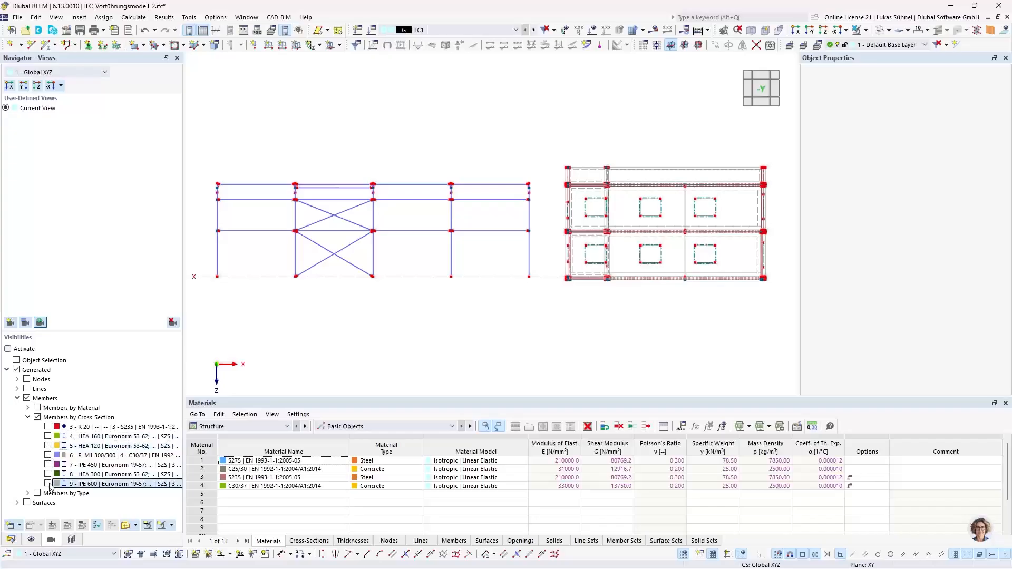
{"action": "left_click", "coordinate": [48, 484]}
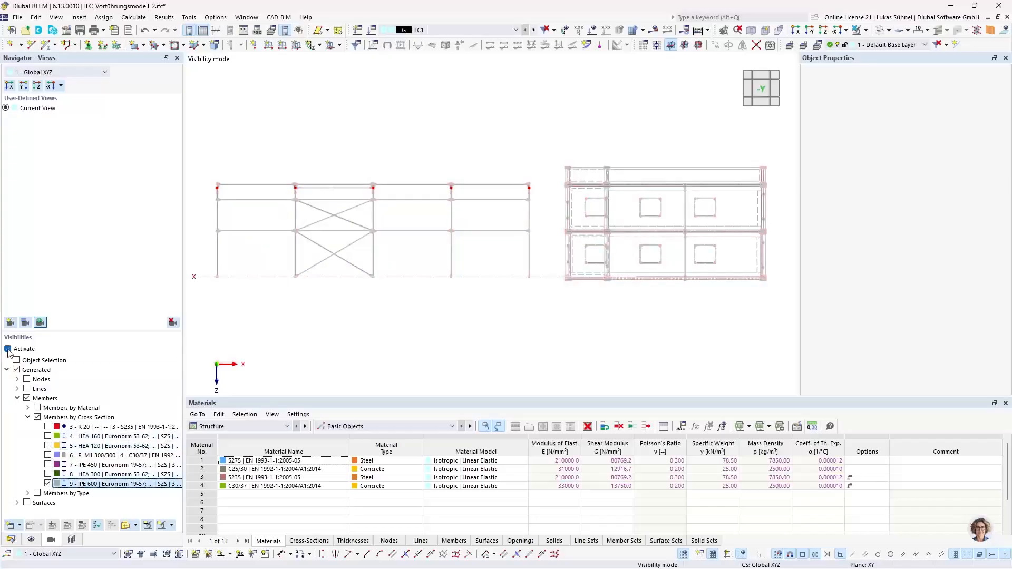
{"action": "left_click", "coordinate": [48, 483]}
{"action": "left_click", "coordinate": [48, 474]}
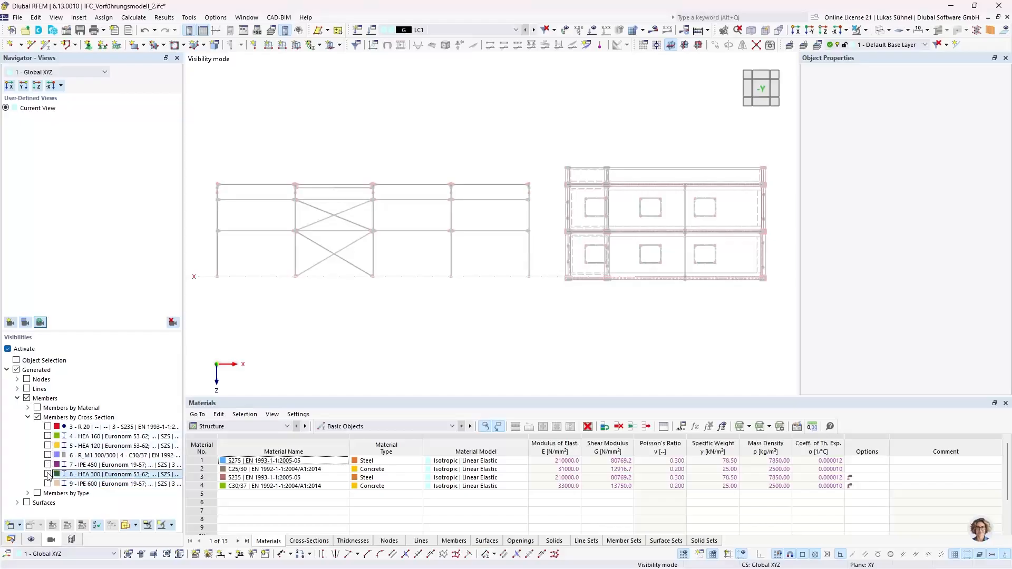
{"action": "left_click", "coordinate": [48, 474]}
{"action": "left_click", "coordinate": [48, 465]}
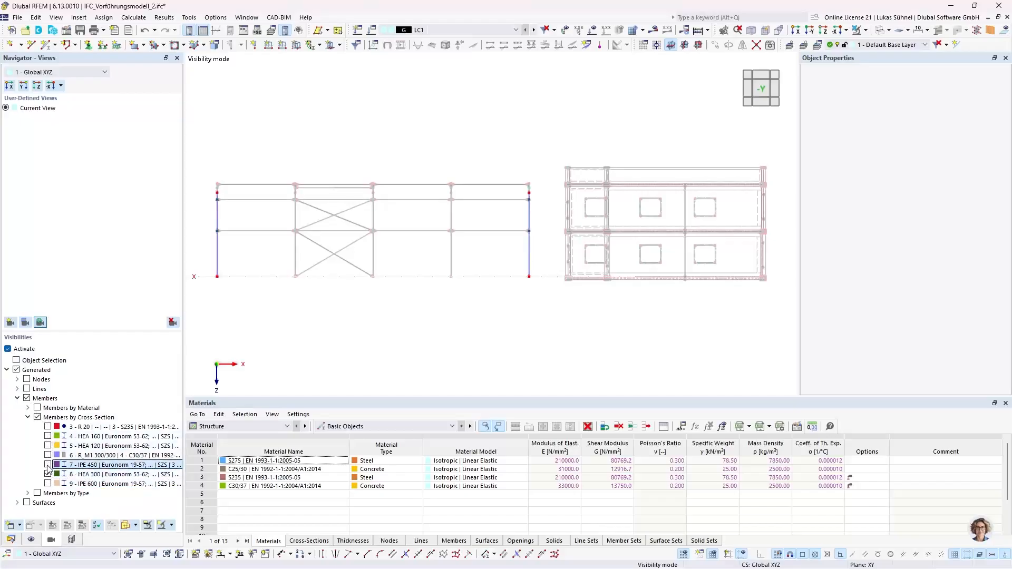
- Assign nodal supports to the five column base nodes, then show all objects again
{"action": "left_click", "coordinate": [88, 45]}
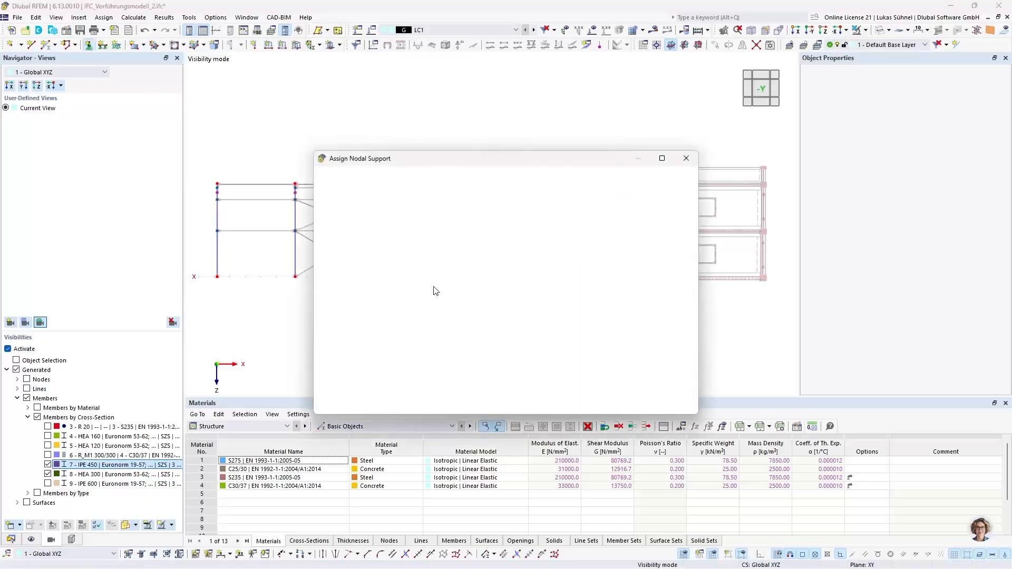
{"action": "left_click", "coordinate": [583, 406]}
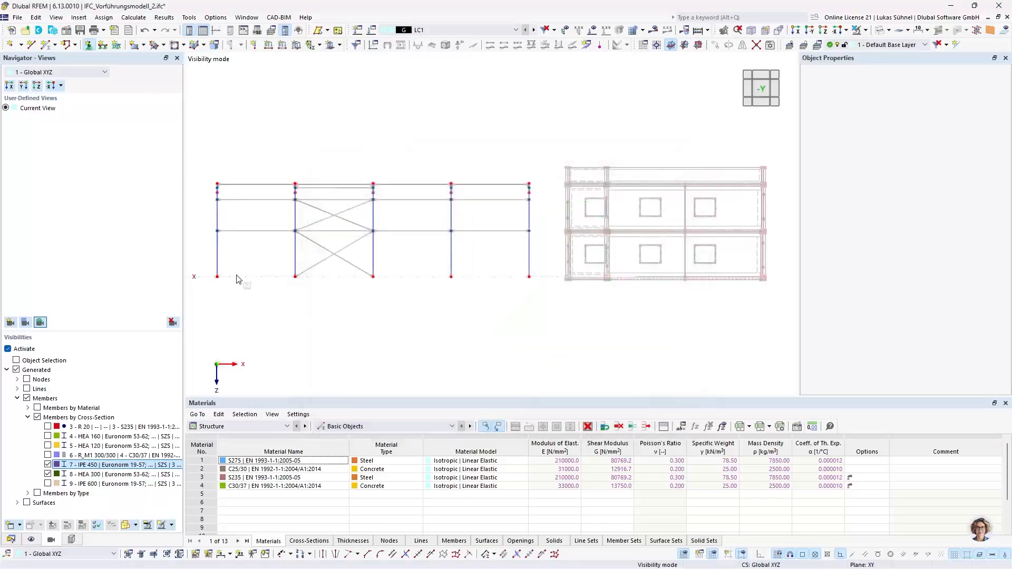
{"action": "left_click_drag", "start_coordinate": [208, 274], "coordinate": [543, 323]}
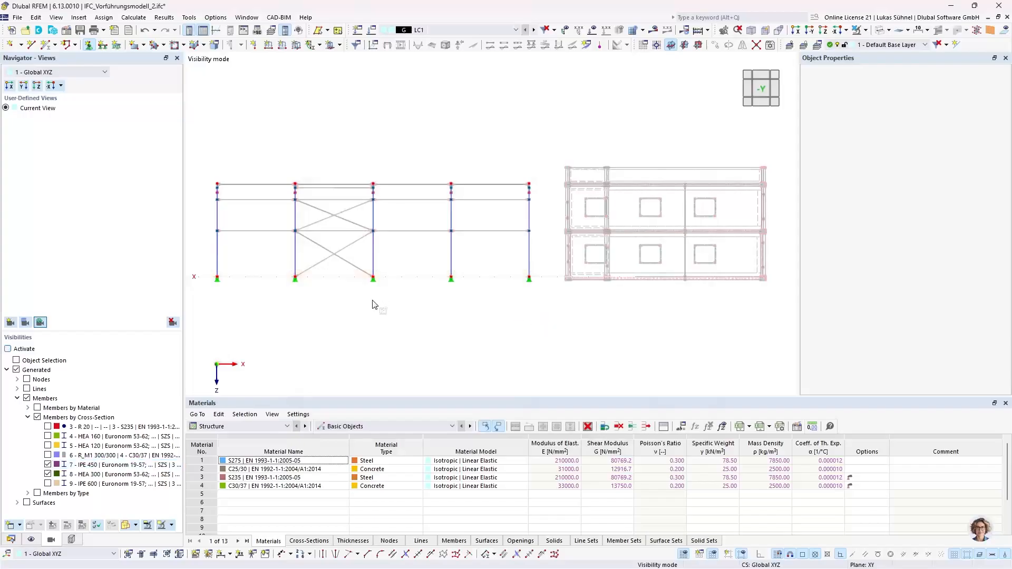
{"action": "middle_click_drag", "start_coordinate": [341, 294], "coordinate": [390, 316], "text": "ctrl"}
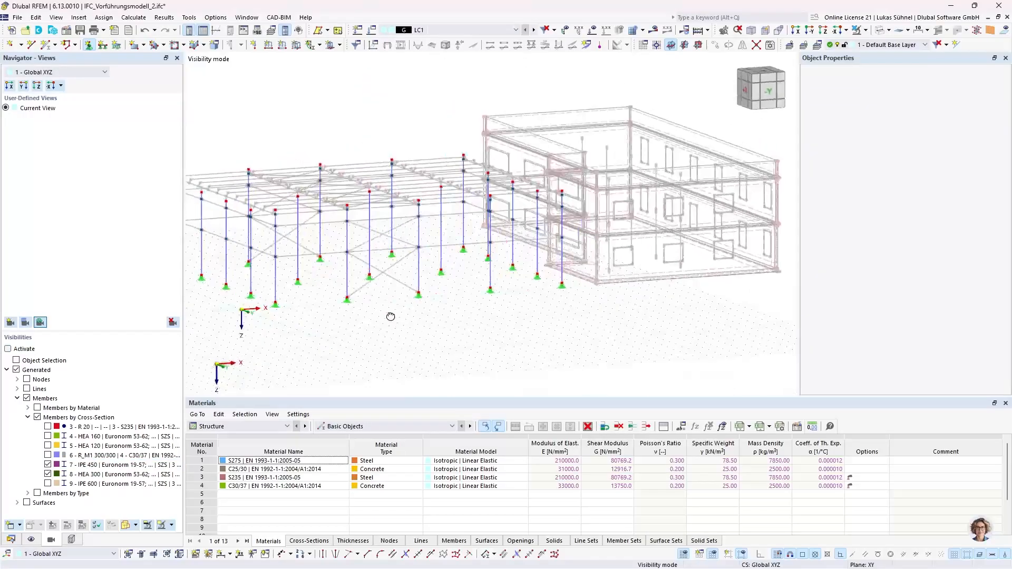
{"action": "key", "text": "Escape"}
{"action": "middle_click_drag", "start_coordinate": [569, 319], "coordinate": [494, 291], "text": "ctrl"}
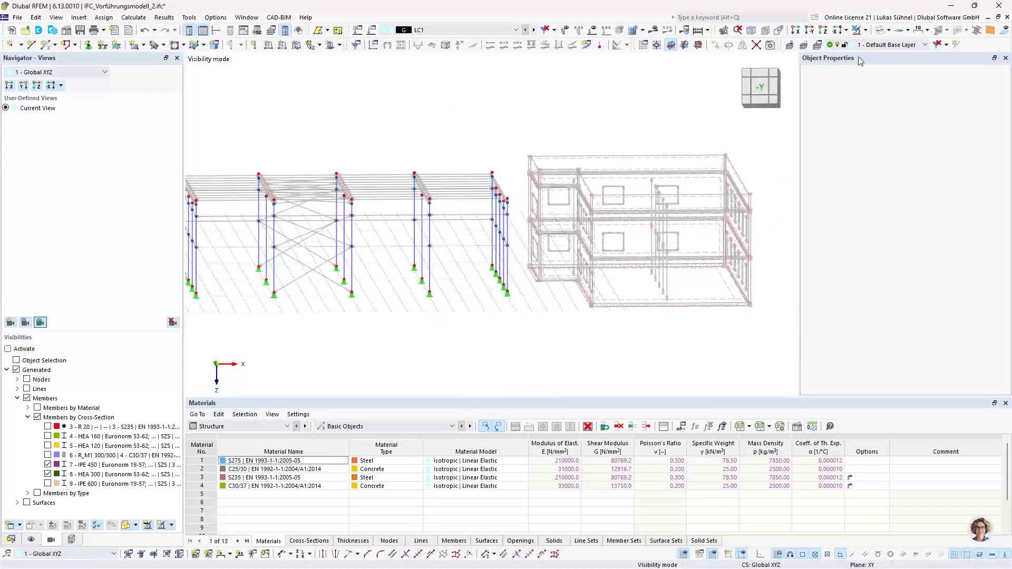
{"action": "left_click", "coordinate": [867, 32]}
{"action": "left_click", "coordinate": [866, 123]}
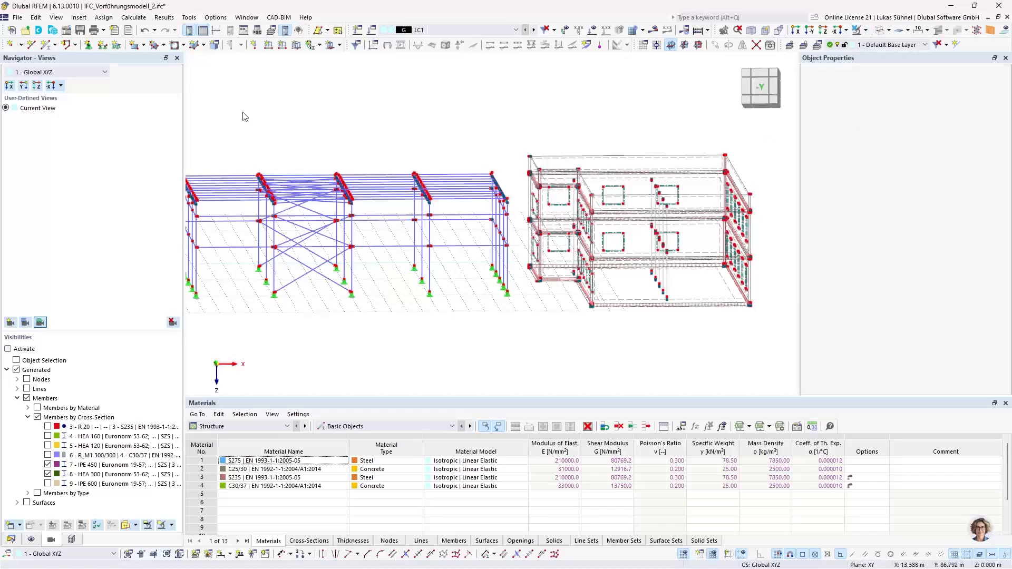
- Assign a surface support to the concrete building's surface 21
{"action": "left_click", "coordinate": [117, 44]}
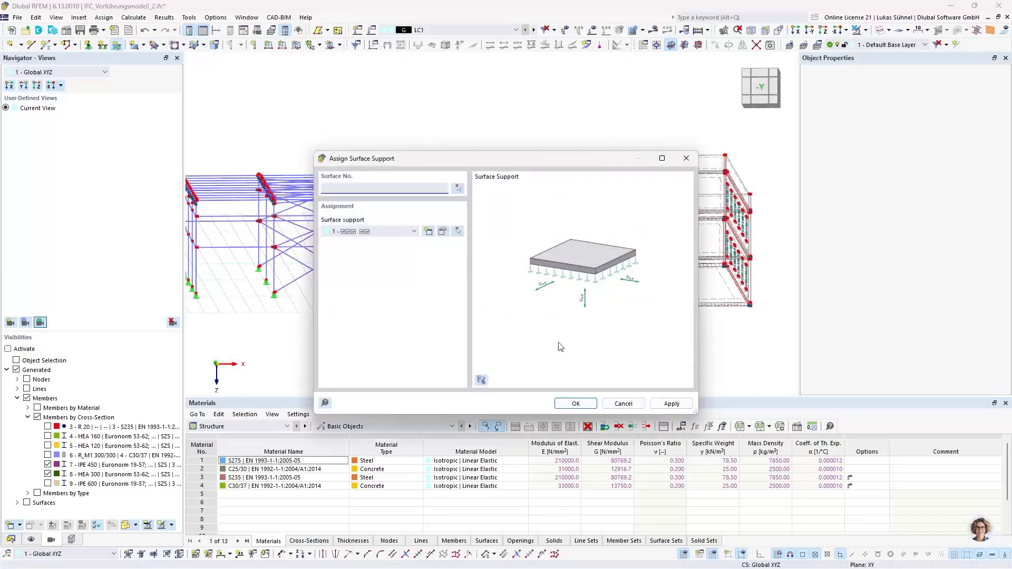
{"action": "left_click", "coordinate": [458, 188]}
{"action": "scroll", "coordinate": [628, 284], "scroll_direction": "up", "scroll_amount": 6}
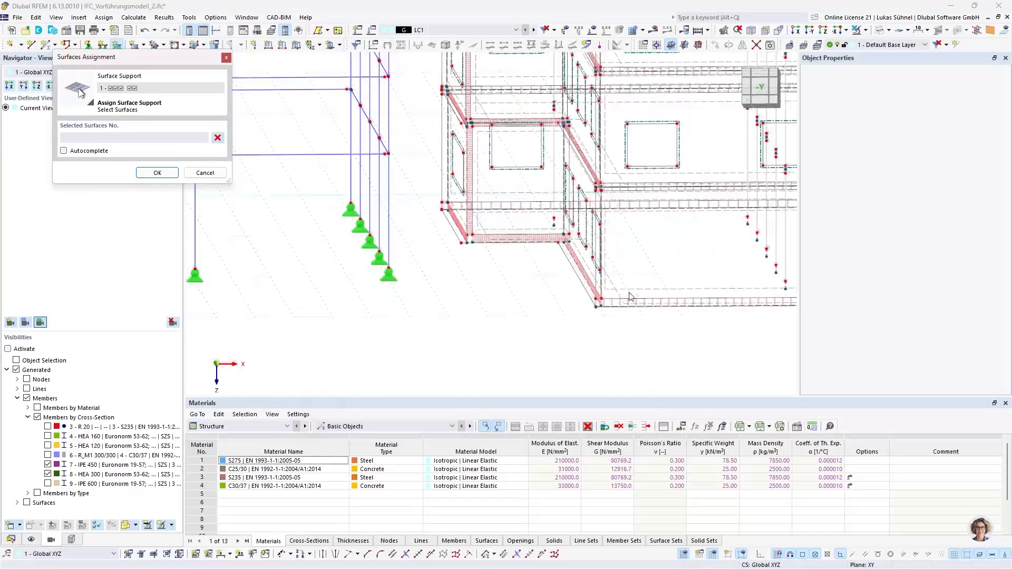
{"action": "middle_click_drag", "start_coordinate": [628, 284], "coordinate": [526, 259]}
{"action": "left_click", "coordinate": [494, 221]}
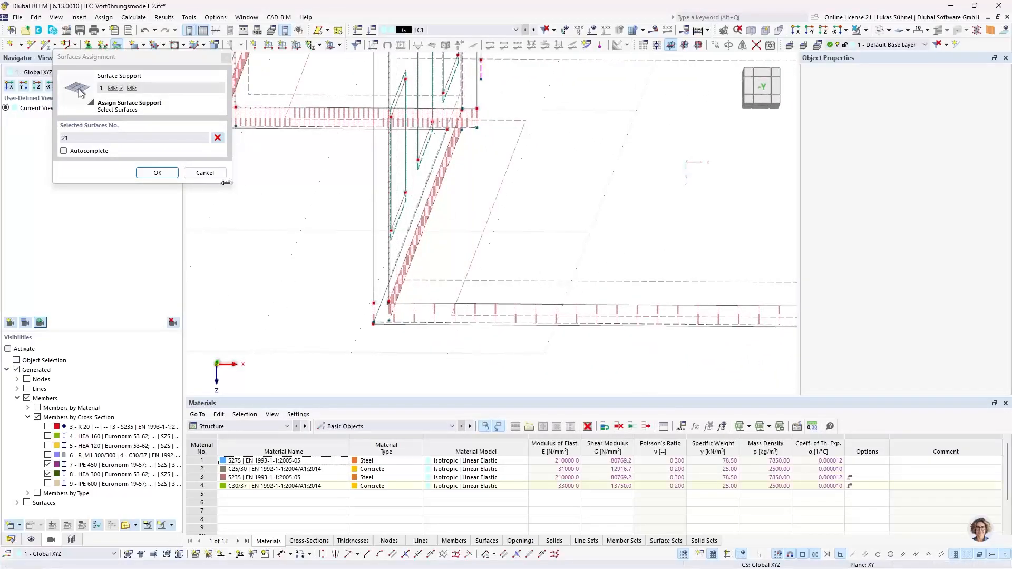
{"action": "left_click", "coordinate": [157, 173]}
{"action": "left_click", "coordinate": [574, 403]}
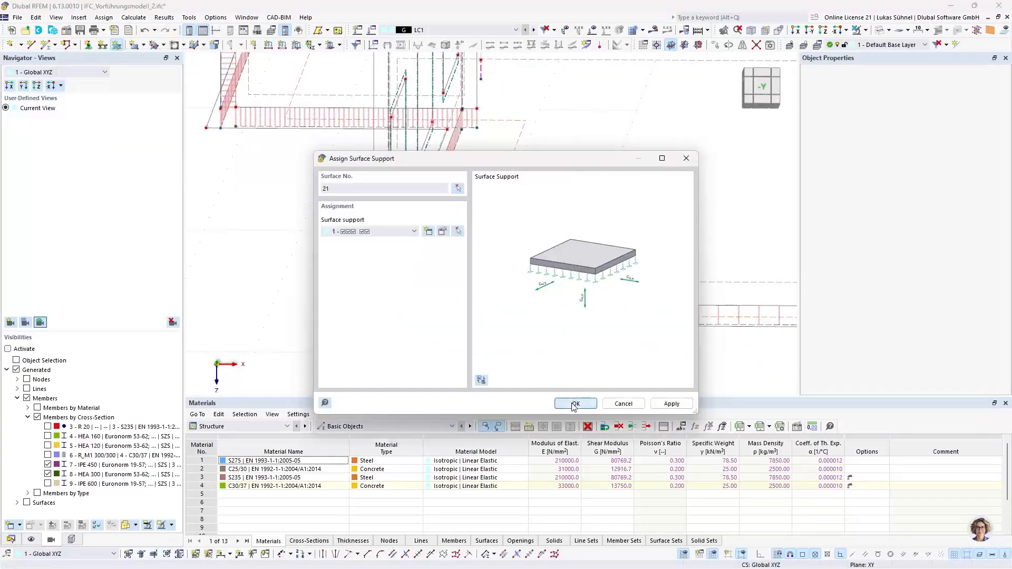
- Render the model as solid from the default axonometric view and start the calculation
{"action": "scroll", "coordinate": [527, 266], "scroll_direction": "down", "scroll_amount": 5}
{"action": "middle_click_drag", "start_coordinate": [338, 252], "coordinate": [437, 258], "text": "ctrl"}
{"action": "left_click", "coordinate": [750, 32]}
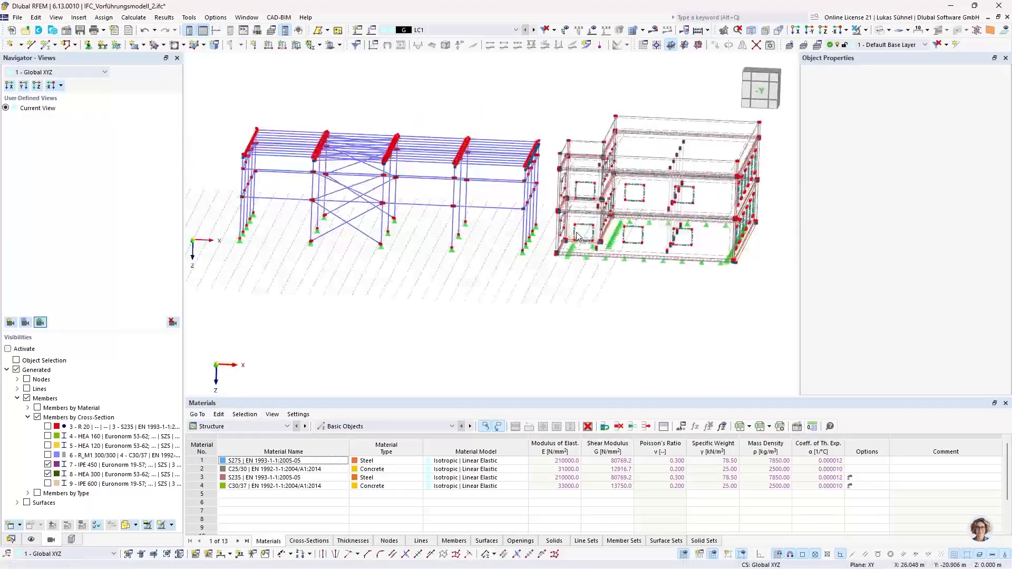
{"action": "middle_click_drag", "start_coordinate": [264, 247], "coordinate": [390, 260], "text": "ctrl"}
{"action": "left_click", "coordinate": [880, 34]}
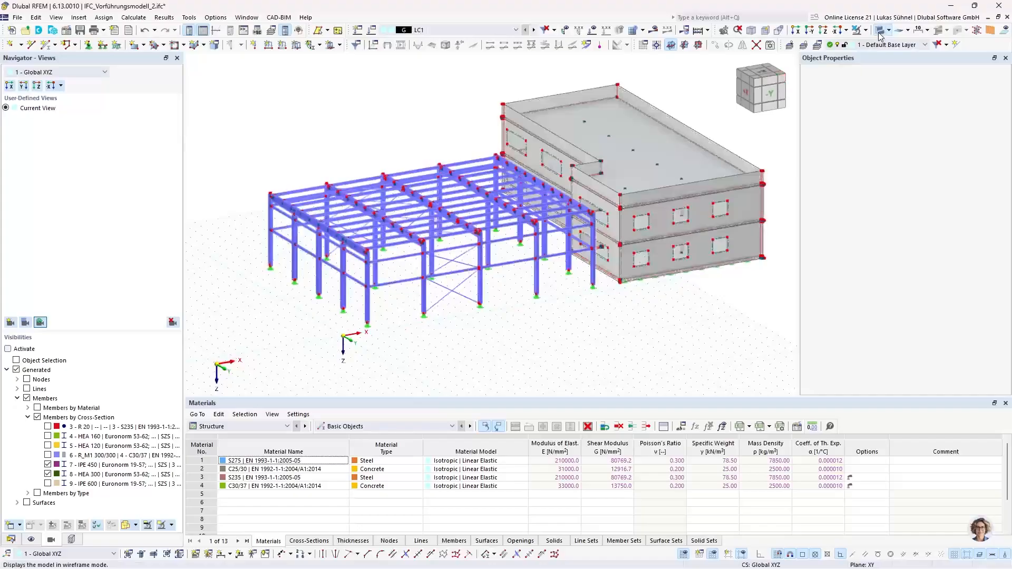
{"action": "middle_click_drag", "start_coordinate": [531, 288], "coordinate": [470, 262], "text": "ctrl"}
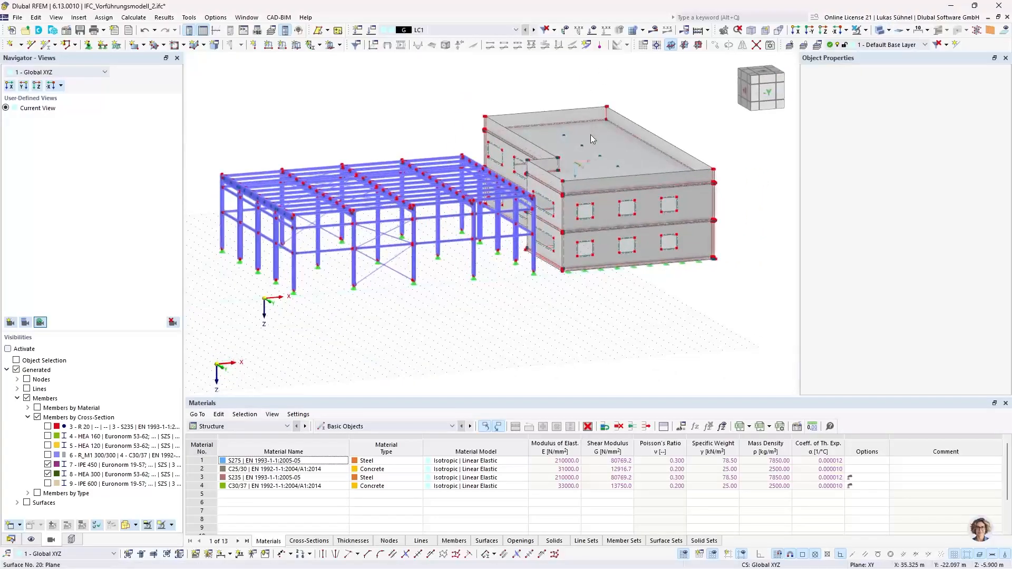
{"action": "left_click", "coordinate": [654, 30]}
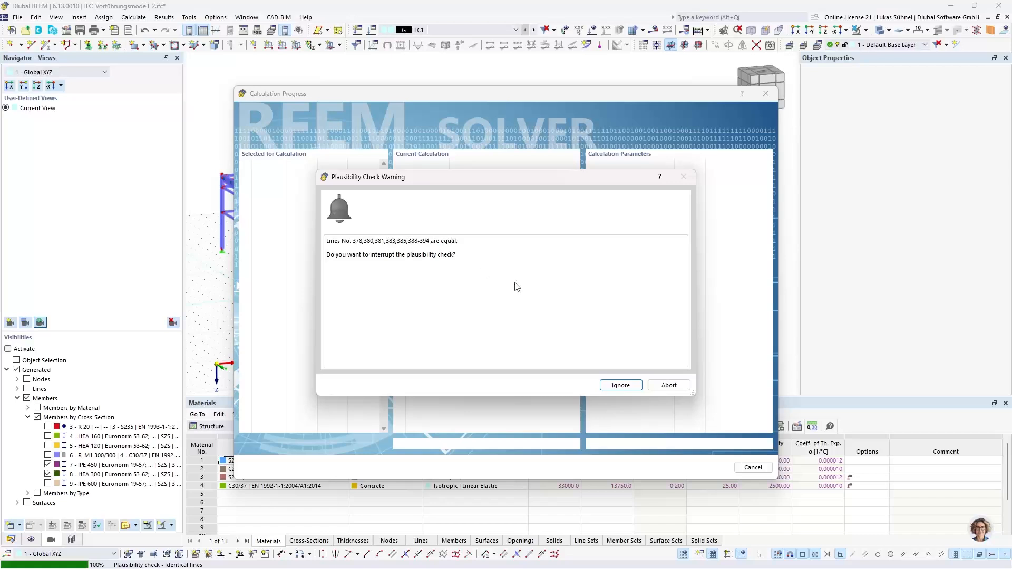
- Ignore the identical-lines warning so LC1 solves, giving a maximum deformation of 65.1 mm
{"action": "left_click", "coordinate": [631, 388]}
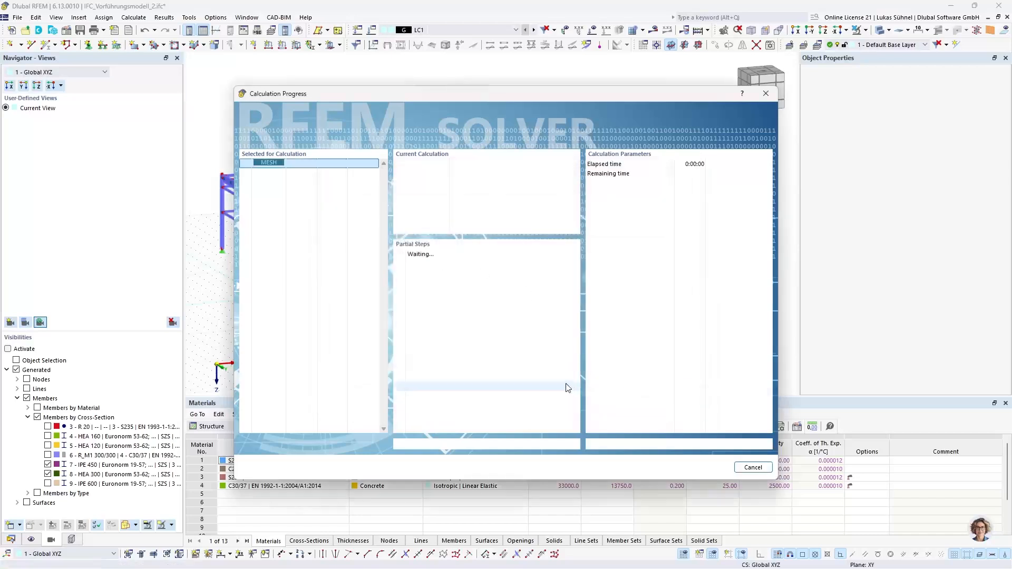
{"action": "left_click_drag", "start_coordinate": [517, 114], "coordinate": [501, 239]}
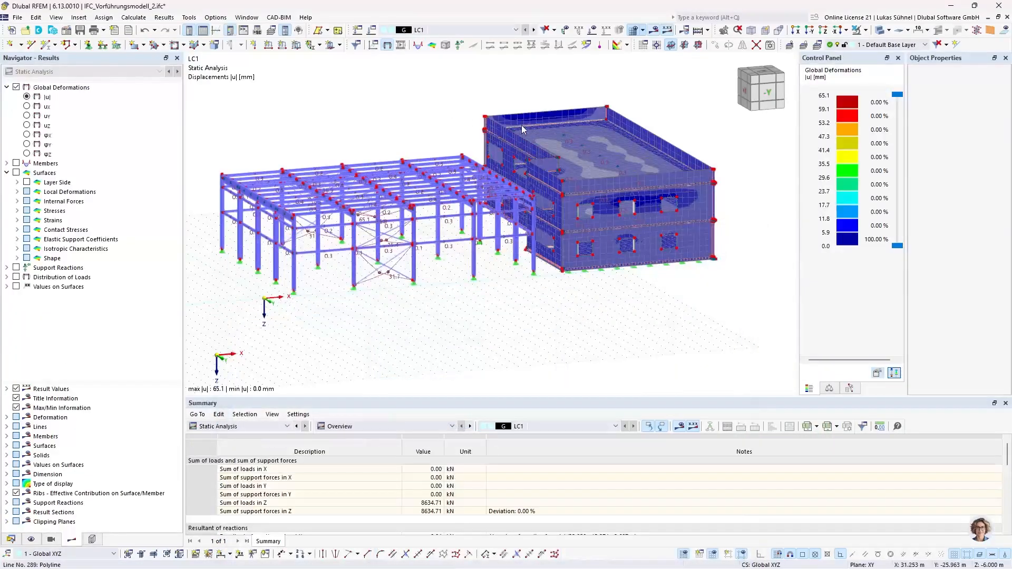
- Show LC1 displacements in wireframe and inspect member values like 65.1, 36.9 and 25.4 mm
{"action": "scroll", "coordinate": [521, 125], "scroll_direction": "up", "scroll_amount": 8}
{"action": "scroll", "coordinate": [518, 129], "scroll_direction": "down", "scroll_amount": 10}
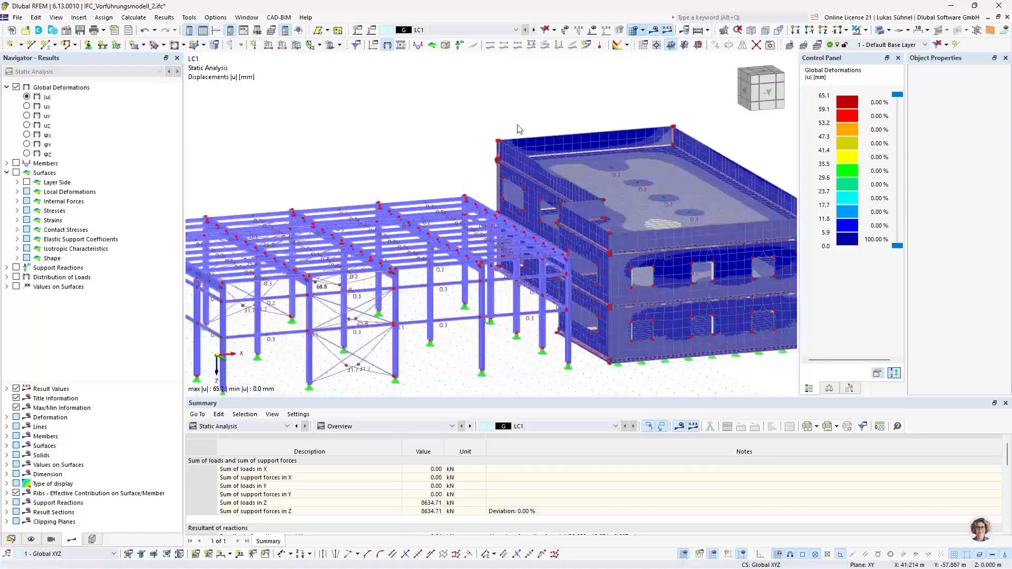
{"action": "middle_click_drag", "start_coordinate": [302, 162], "coordinate": [320, 145], "text": "ctrl"}
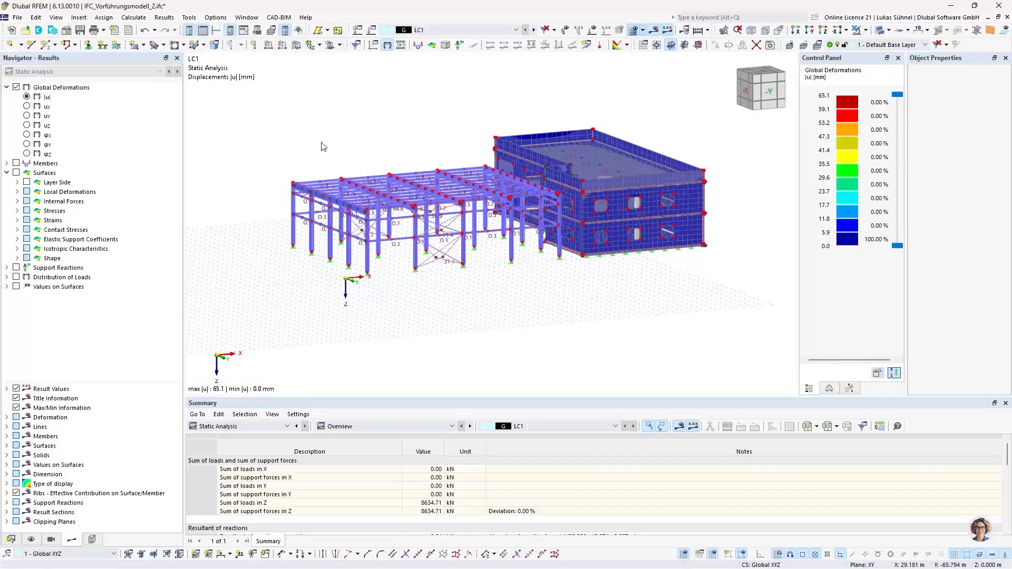
{"action": "middle_click_drag", "start_coordinate": [422, 136], "coordinate": [357, 129], "text": "ctrl"}
{"action": "scroll", "coordinate": [384, 163], "scroll_direction": "up", "scroll_amount": 3}
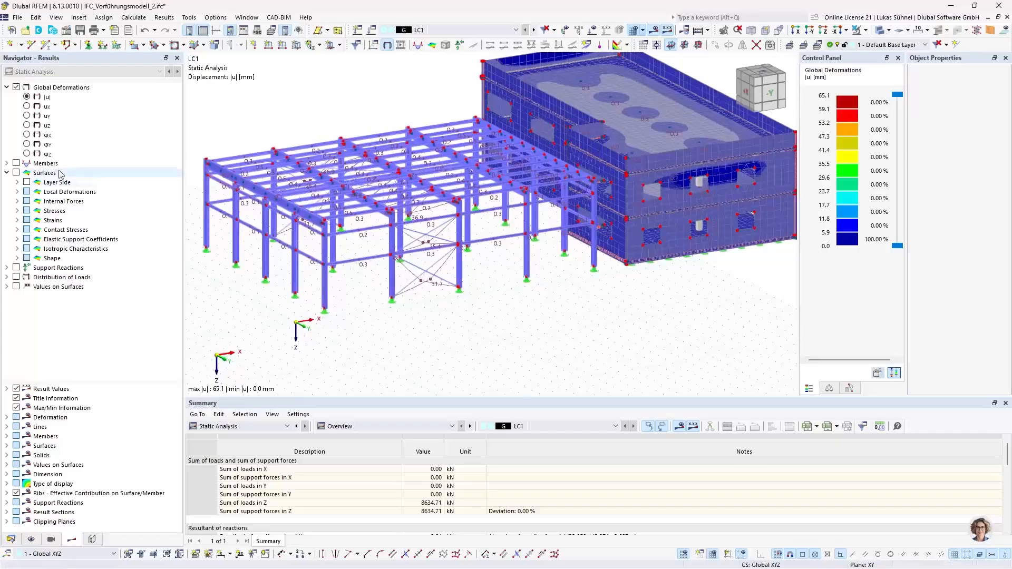
{"action": "left_click", "coordinate": [880, 31]}
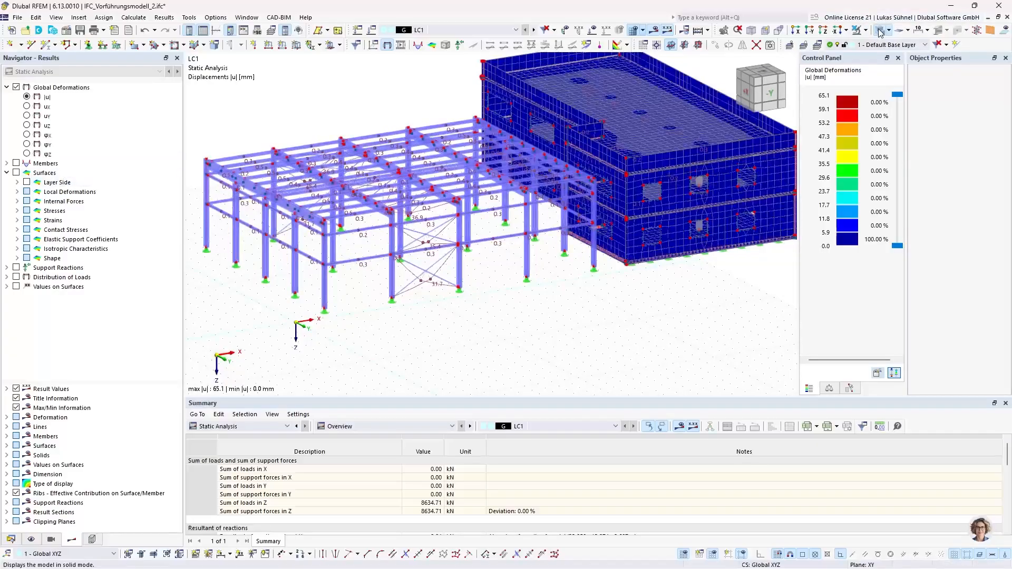
{"action": "left_click", "coordinate": [880, 31]}
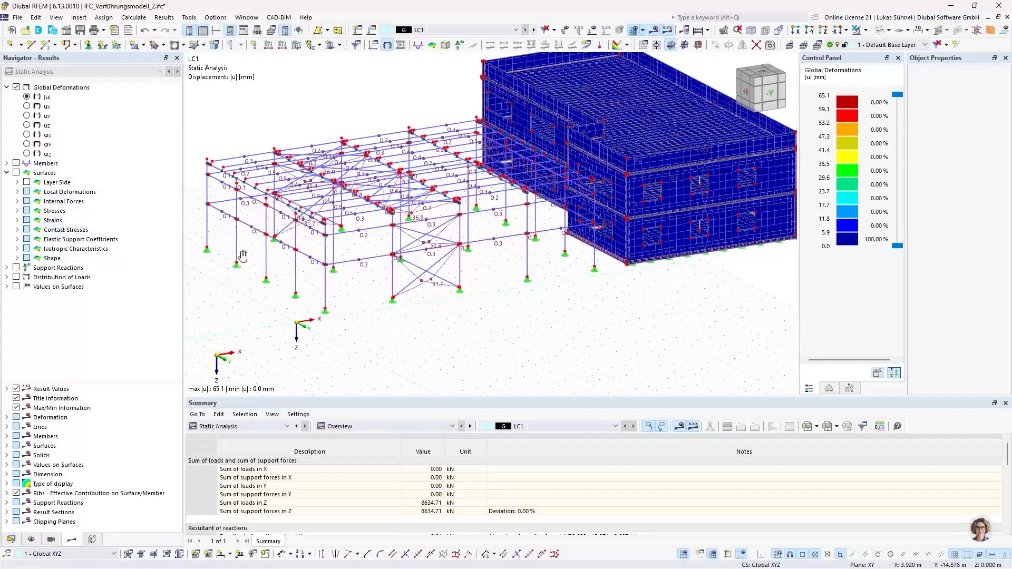
{"action": "middle_click_drag", "start_coordinate": [242, 256], "coordinate": [262, 272]}
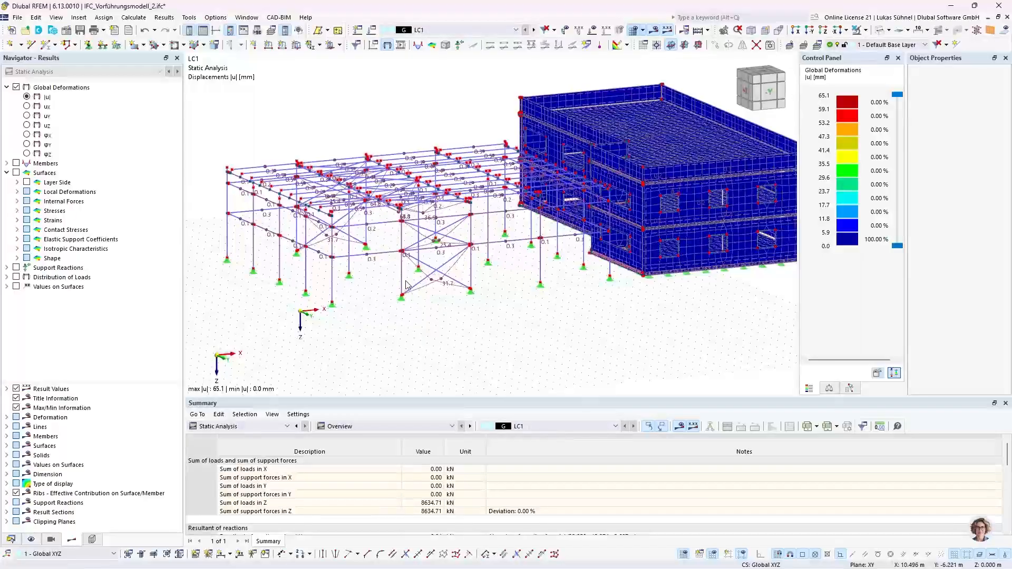
{"action": "scroll", "coordinate": [416, 288], "scroll_direction": "up", "scroll_amount": 5}
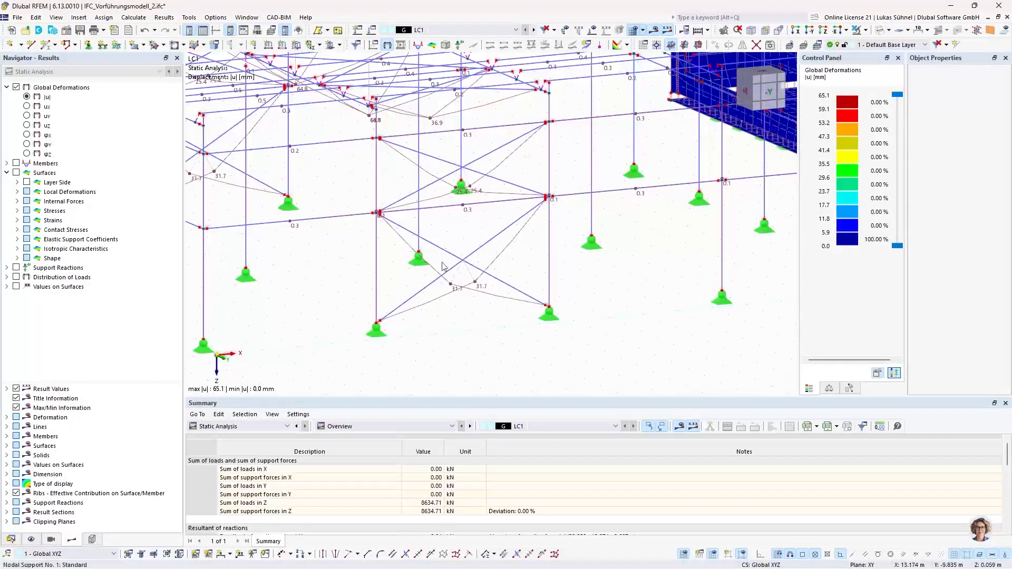
{"action": "scroll", "coordinate": [425, 303], "scroll_direction": "down", "scroll_amount": 4}
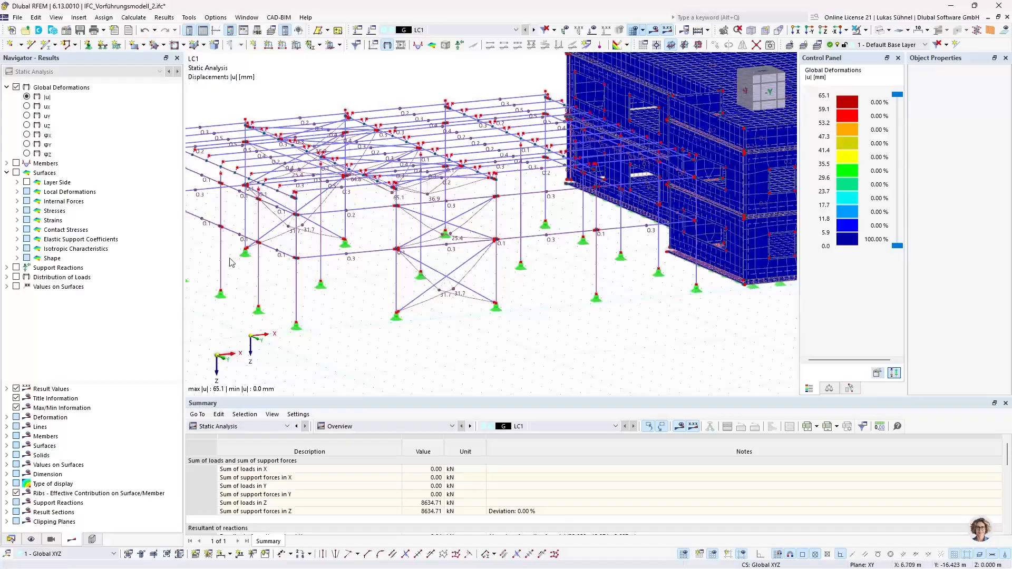
{"action": "middle_click_drag", "start_coordinate": [231, 243], "coordinate": [287, 243]}
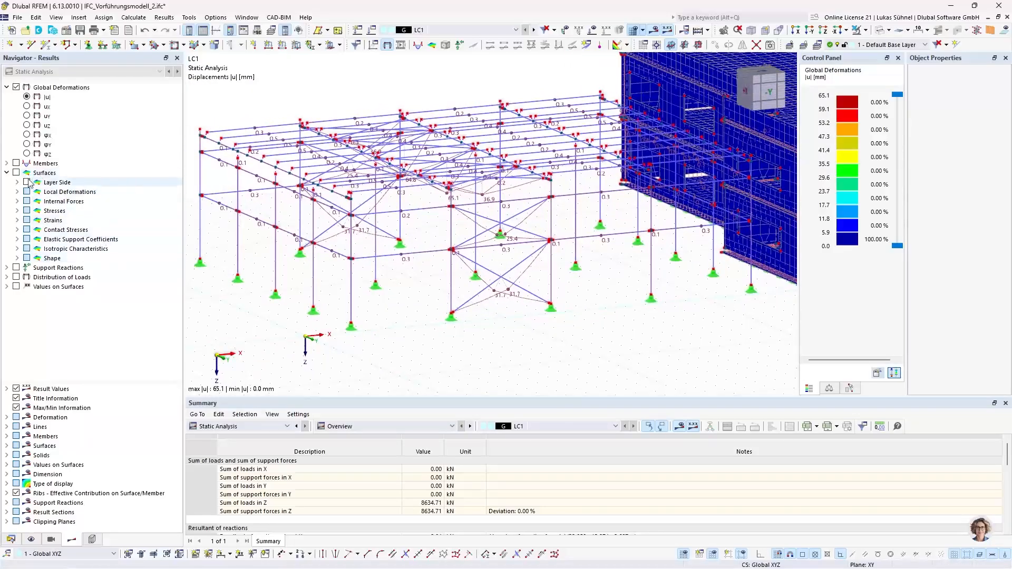
- Display the members' axial force N diagram from Members > Internal Forces
{"action": "left_click", "coordinate": [6, 164]}
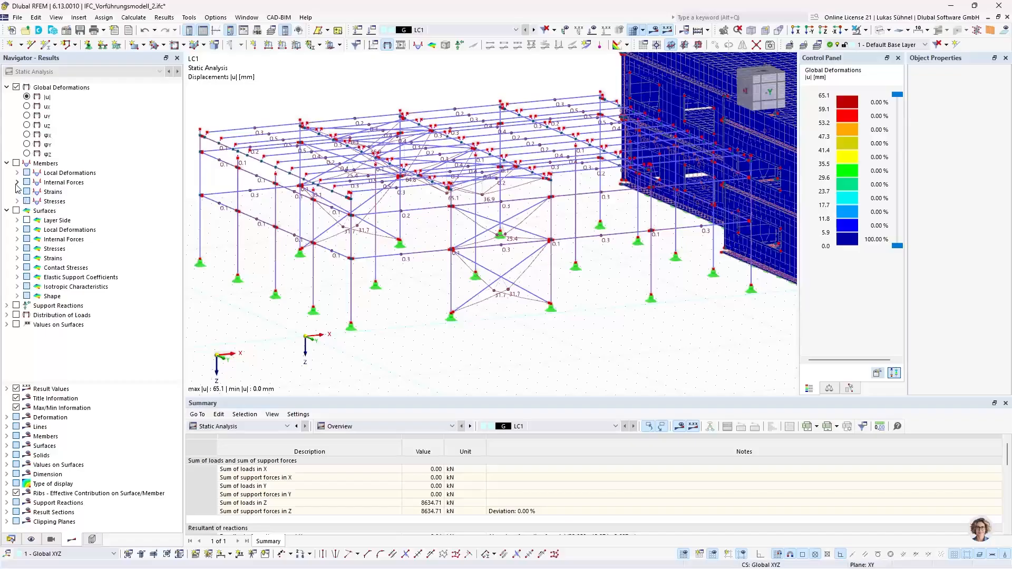
{"action": "left_click", "coordinate": [17, 182]}
{"action": "left_click", "coordinate": [37, 192]}
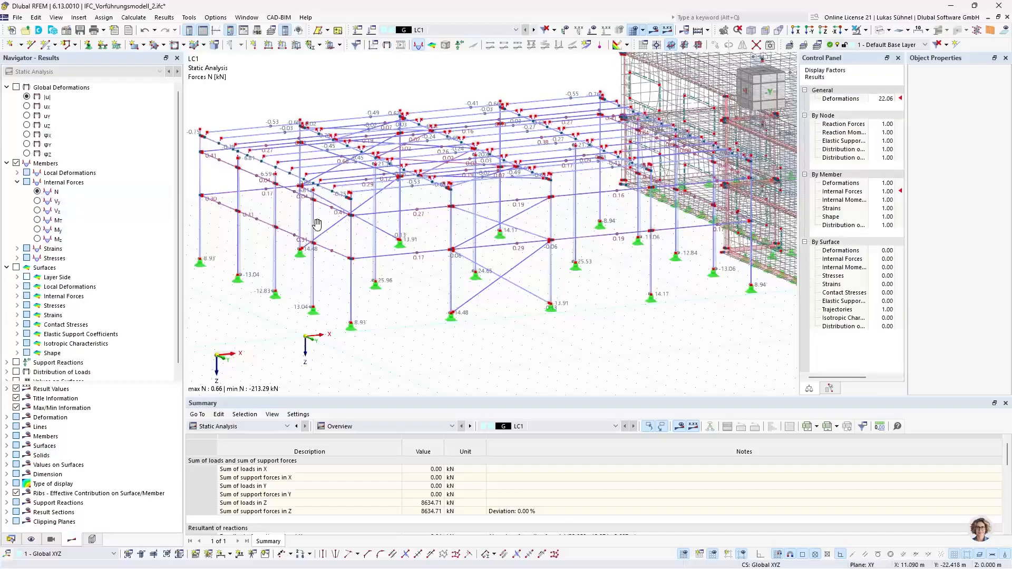
{"action": "scroll", "coordinate": [316, 225], "scroll_direction": "up", "scroll_amount": 5}
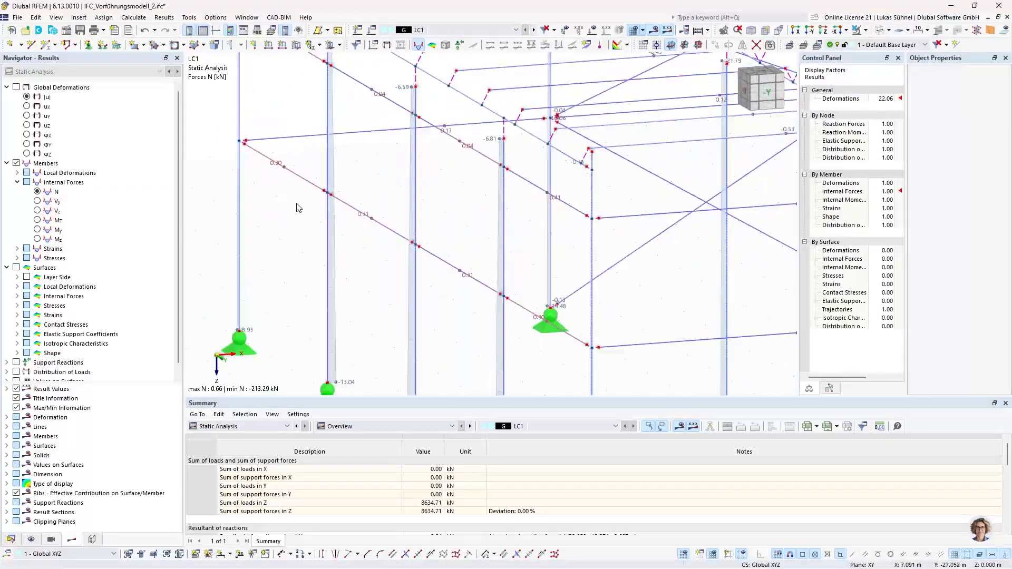
{"action": "scroll", "coordinate": [311, 214], "scroll_direction": "up", "scroll_amount": 2}
{"action": "scroll", "coordinate": [324, 219], "scroll_direction": "down", "scroll_amount": 8}
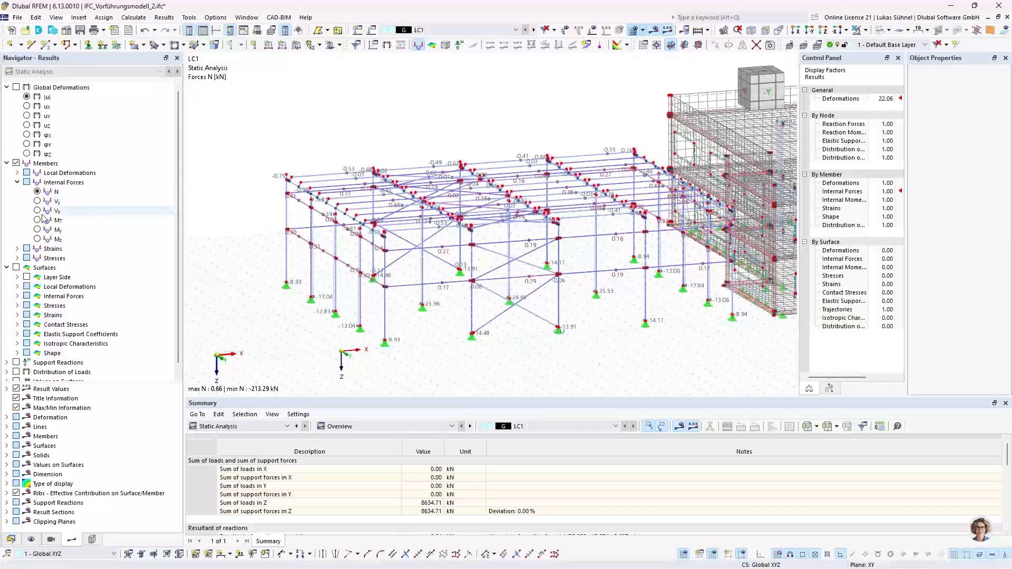
- Switch the diagram to bending moments My, then turn the results display off
{"action": "left_click", "coordinate": [37, 230]}
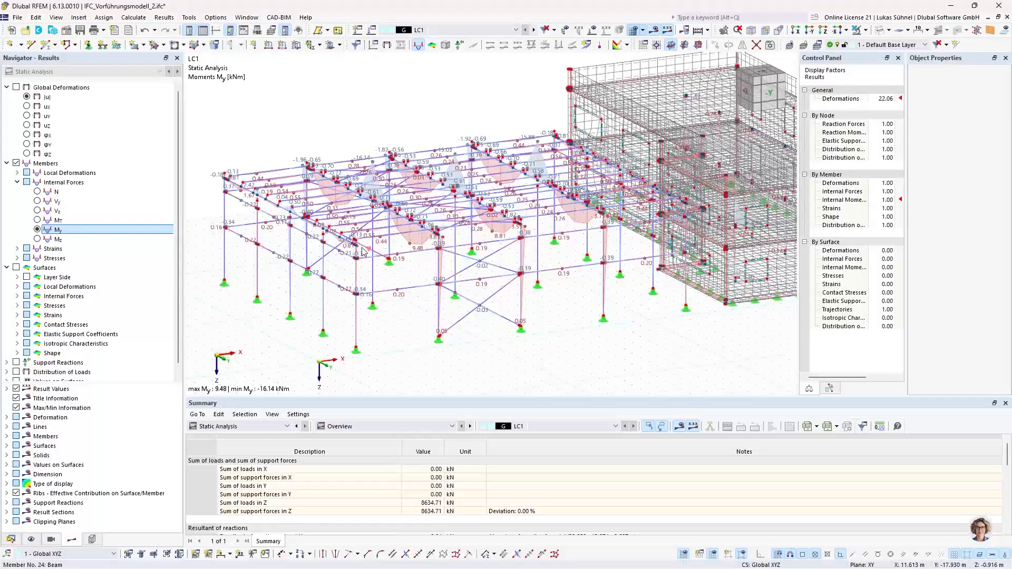
{"action": "mouse_move", "coordinate": [368, 253]}
{"action": "middle_click_drag", "start_coordinate": [363, 200], "coordinate": [480, 260]}
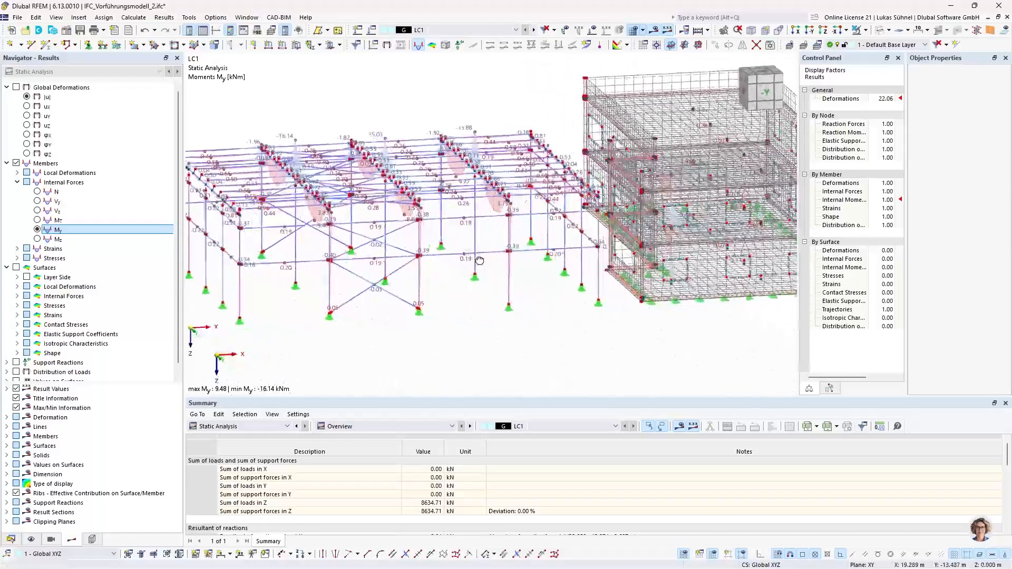
{"action": "scroll", "coordinate": [480, 260], "scroll_direction": "down", "scroll_amount": 2}
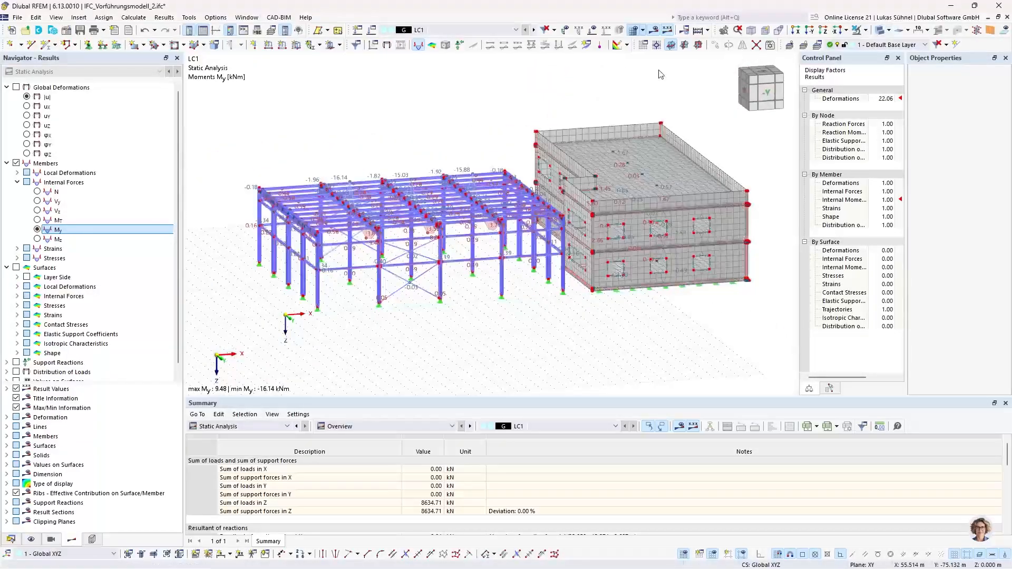
{"action": "left_click", "coordinate": [656, 30]}
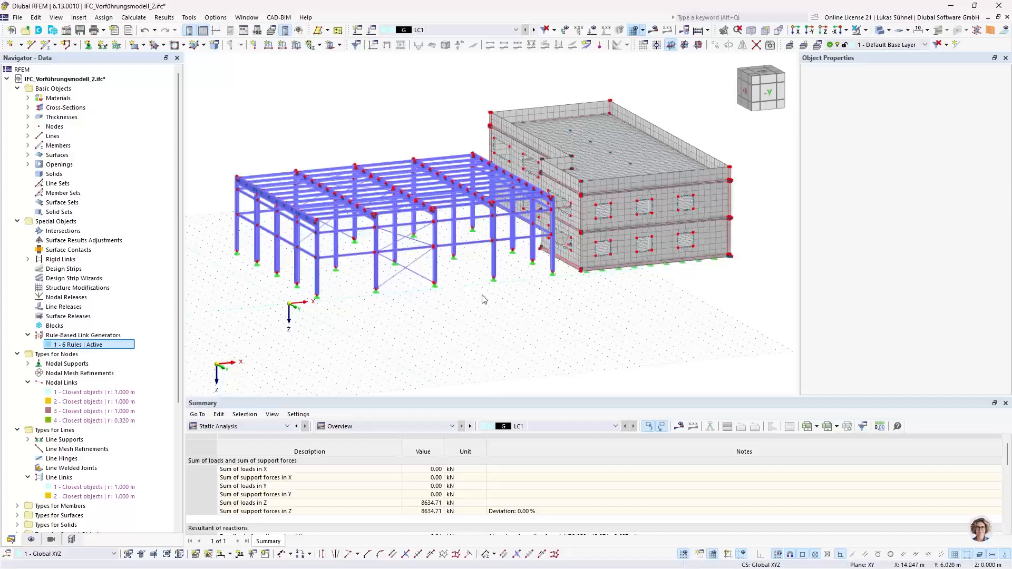
- Rotate the linked model and switch it to wireframe to inspect the connecting links
{"action": "middle_click_drag", "start_coordinate": [484, 299], "coordinate": [295, 245], "text": "ctrl"}
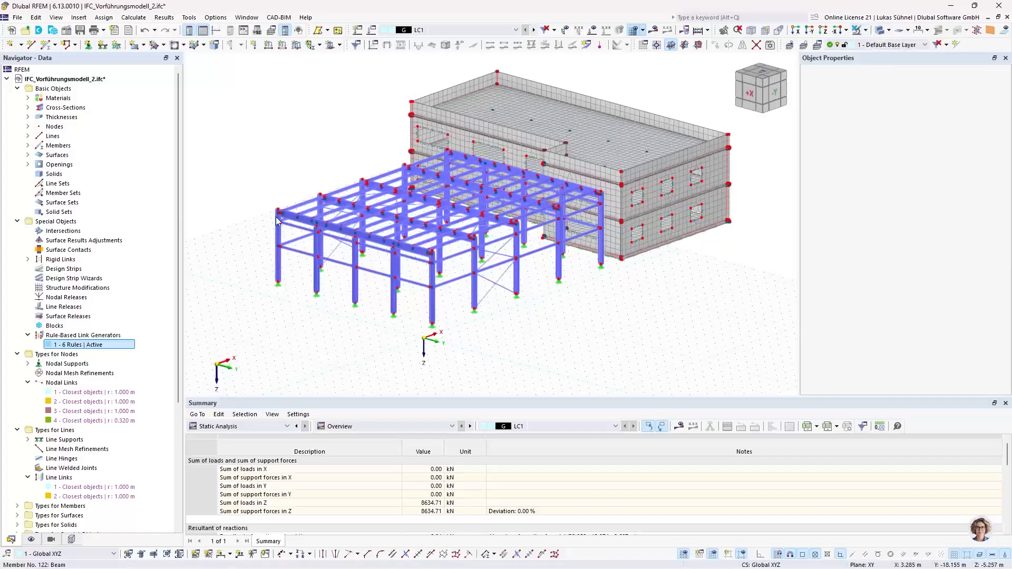
{"action": "scroll", "coordinate": [280, 214], "scroll_direction": "up", "scroll_amount": 5}
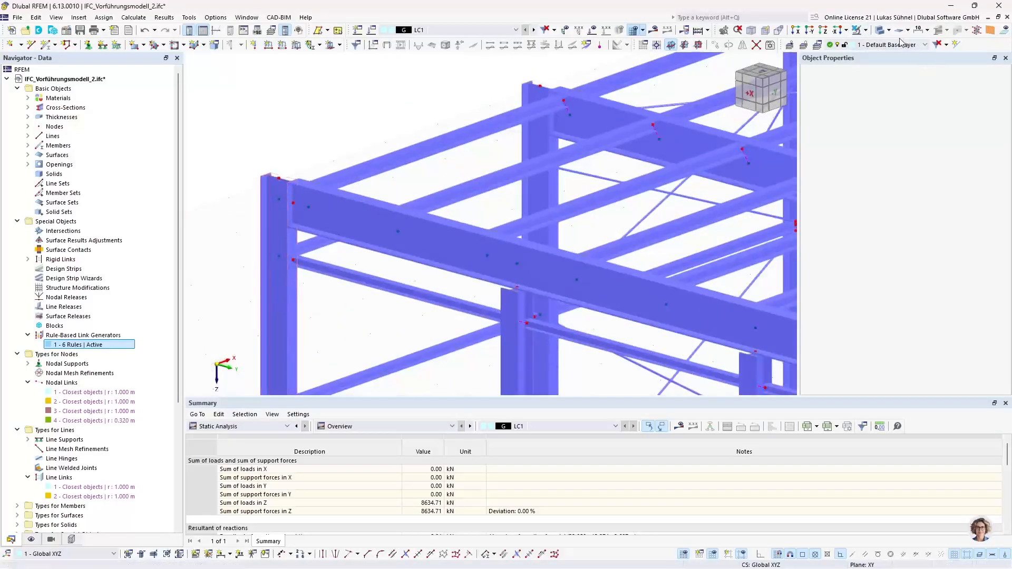
{"action": "left_click", "coordinate": [883, 32]}
{"action": "left_click", "coordinate": [883, 32]}
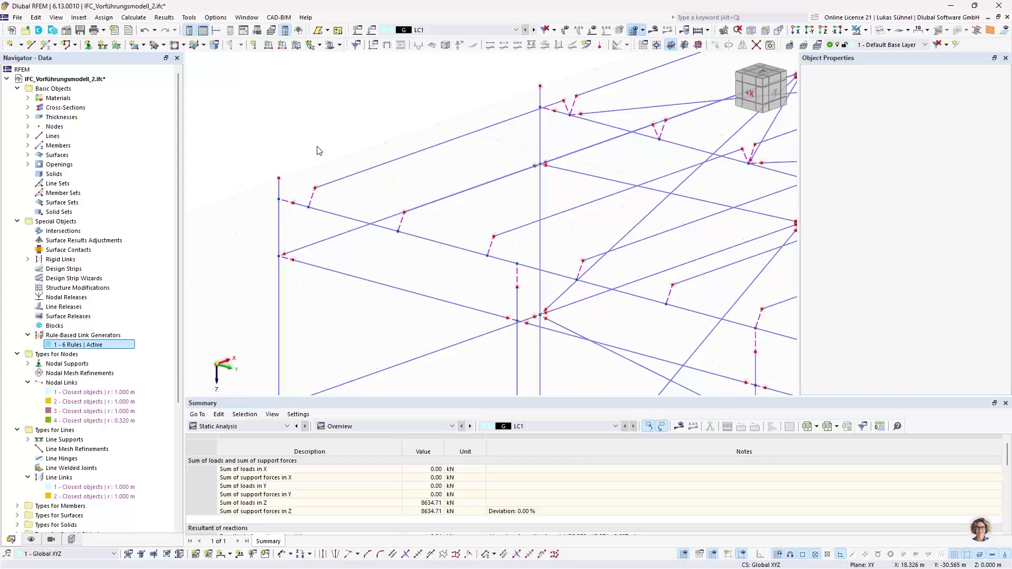
{"action": "scroll", "coordinate": [331, 194], "scroll_direction": "down", "scroll_amount": 2}
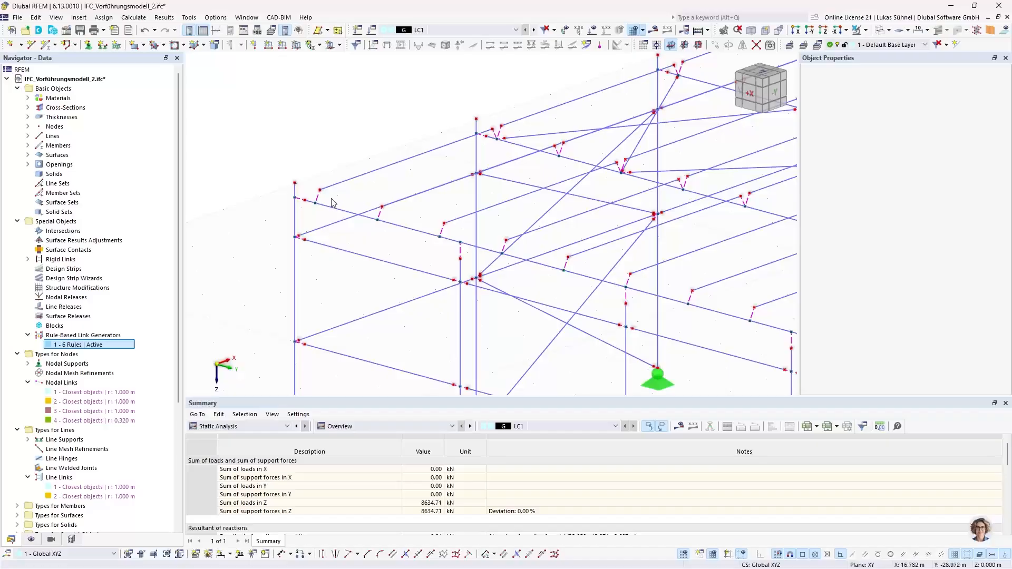
{"action": "scroll", "coordinate": [331, 202], "scroll_direction": "down", "scroll_amount": 1}
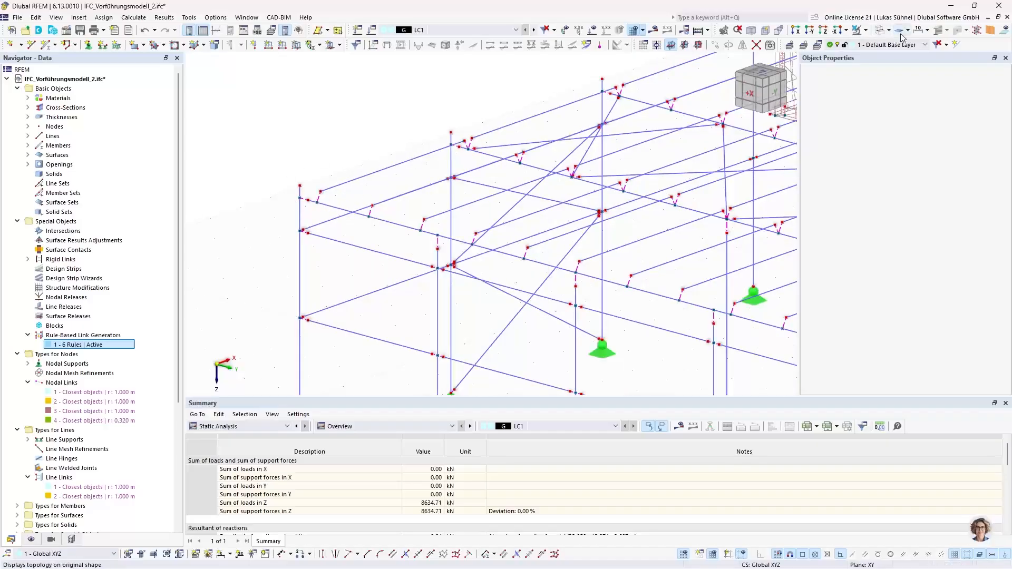
{"action": "scroll", "coordinate": [332, 222], "scroll_direction": "down", "scroll_amount": 3}
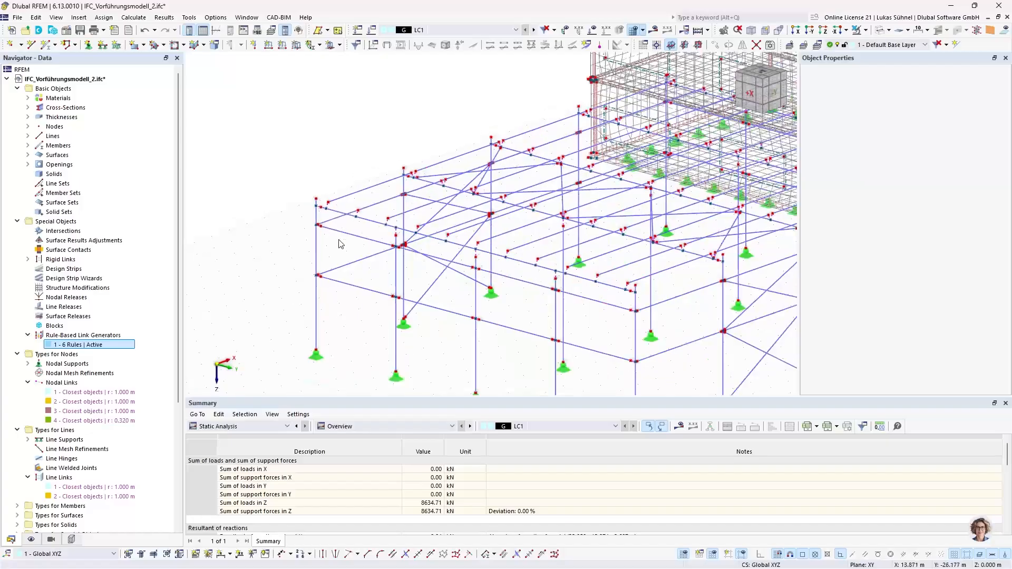
{"action": "scroll", "coordinate": [341, 244], "scroll_direction": "down", "scroll_amount": 2}
- Orbit from the -Y side into a steep wireframe perspective and open the Display settings
{"action": "middle_click_drag", "start_coordinate": [352, 248], "coordinate": [292, 299]}
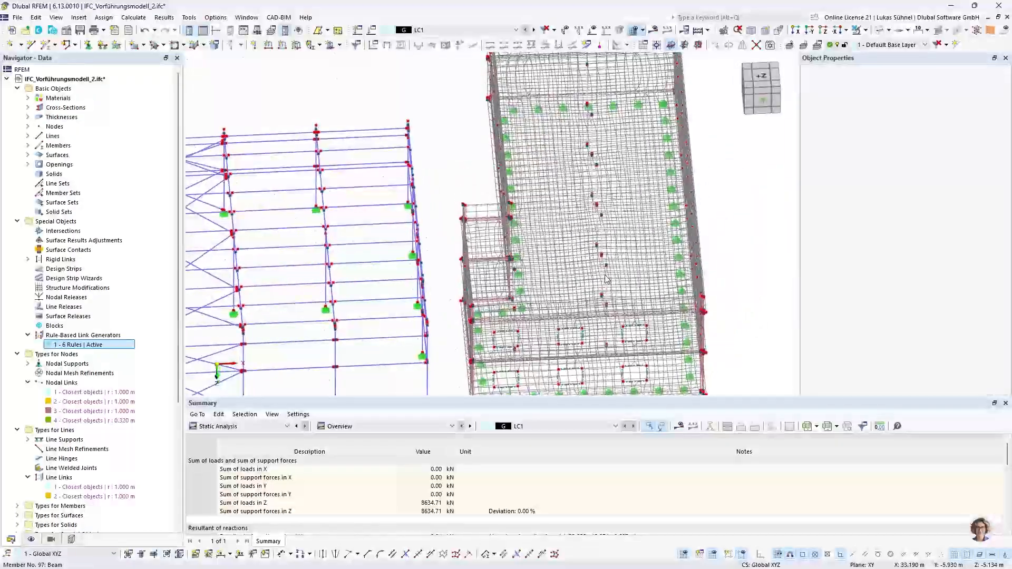
{"action": "left_click", "coordinate": [878, 34]}
{"action": "middle_click_drag", "start_coordinate": [662, 189], "coordinate": [681, 102], "text": "ctrl"}
{"action": "left_click", "coordinate": [881, 33]}
{"action": "left_click", "coordinate": [881, 33]}
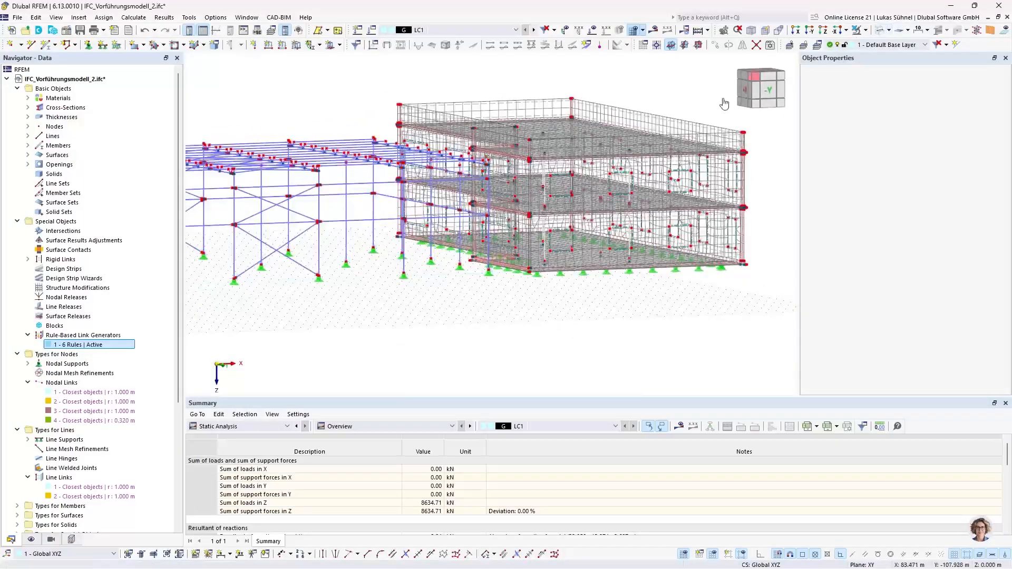
{"action": "scroll", "coordinate": [724, 104], "scroll_direction": "up", "scroll_amount": 3}
{"action": "middle_click_drag", "start_coordinate": [633, 112], "coordinate": [643, 144], "text": "ctrl"}
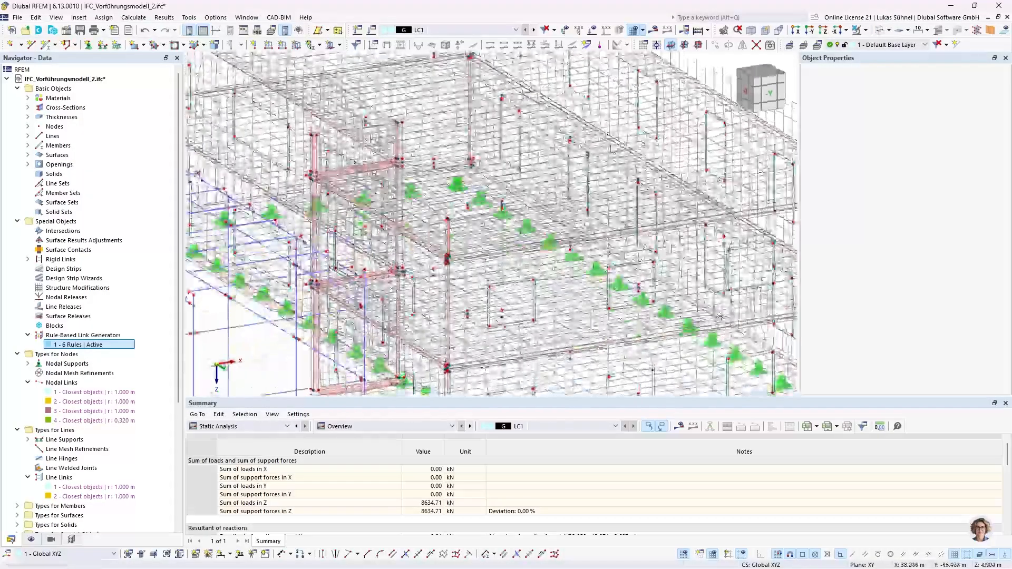
{"action": "left_click", "coordinate": [31, 539]}
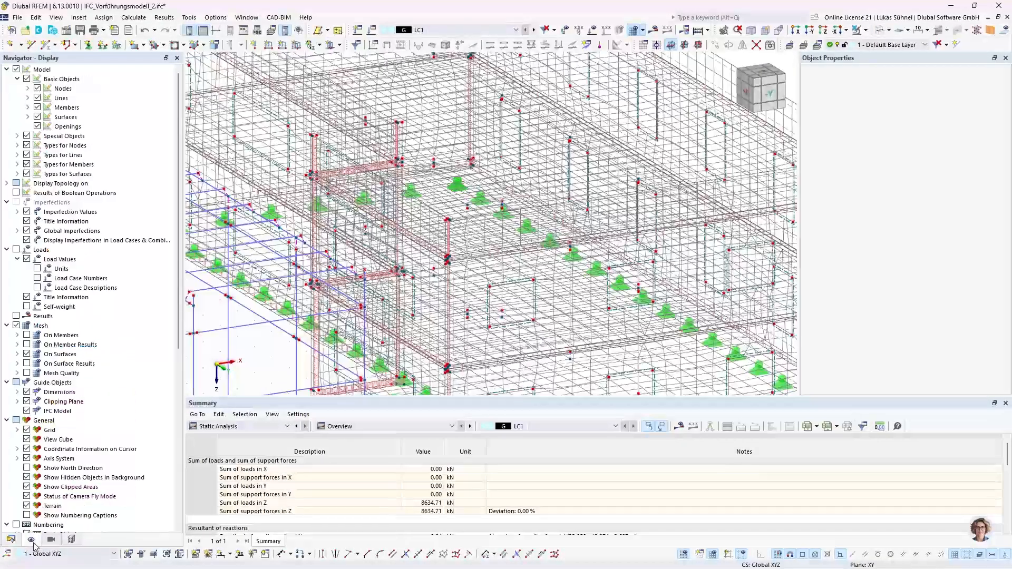
- Hide the FE mesh lines on the concrete building and steel hall
{"action": "left_click", "coordinate": [16, 327]}
{"action": "middle_click_drag", "start_coordinate": [457, 154], "coordinate": [442, 182], "text": "ctrl"}
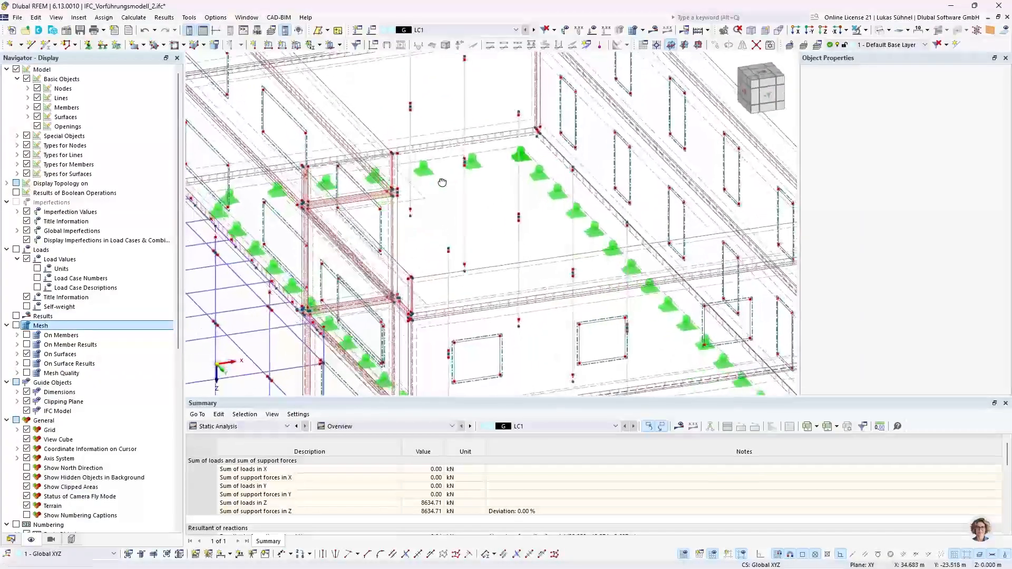
{"action": "scroll", "coordinate": [488, 240], "scroll_direction": "up", "scroll_amount": 10}
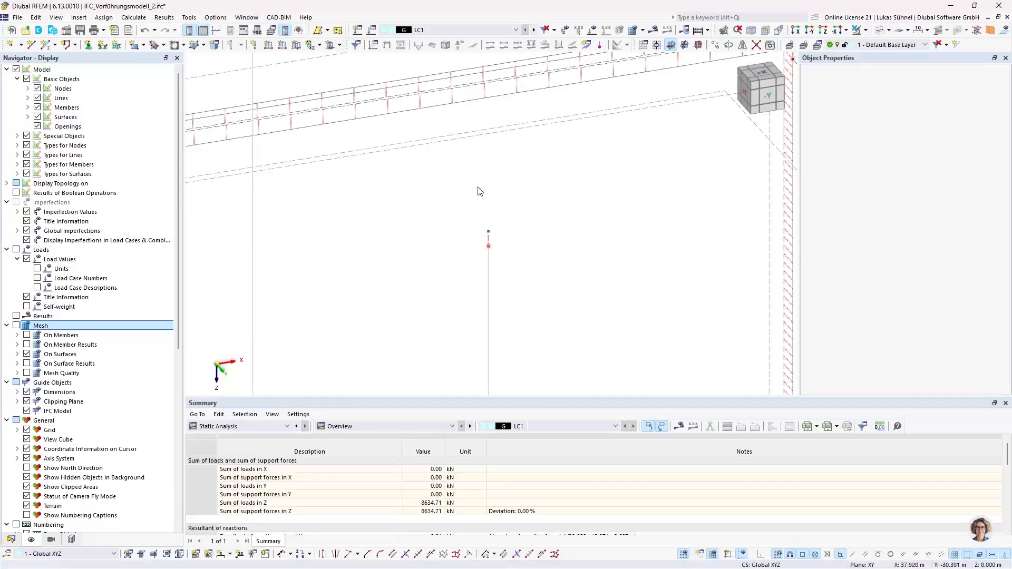
{"action": "scroll", "coordinate": [543, 163], "scroll_direction": "down", "scroll_amount": 8}
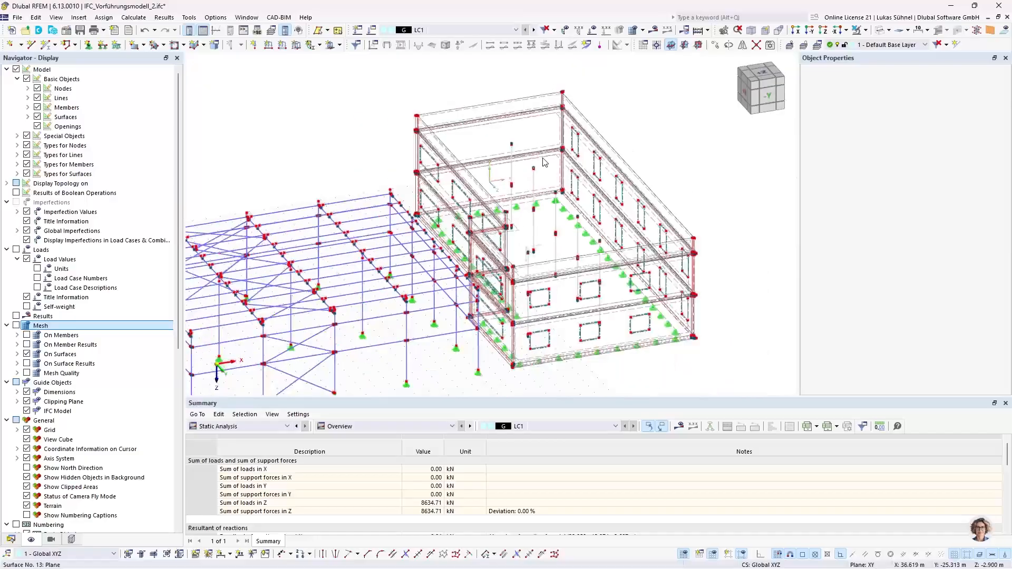
- Restore the previous visibility in solid rendering and return to the model data tree
{"action": "left_click", "coordinate": [866, 30]}
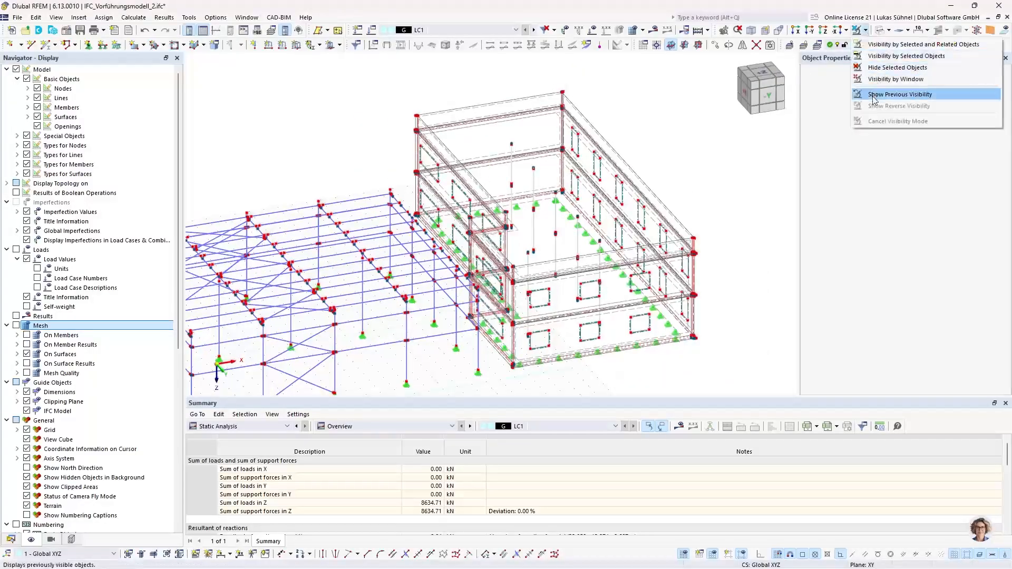
{"action": "left_click", "coordinate": [873, 99]}
{"action": "left_click", "coordinate": [884, 33]}
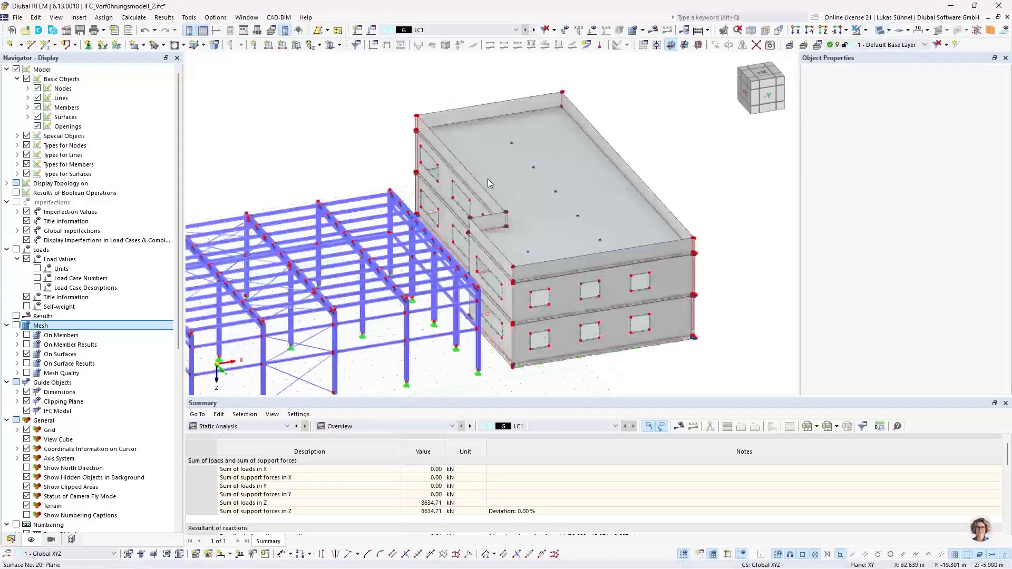
{"action": "middle_click_drag", "start_coordinate": [488, 179], "coordinate": [552, 147], "text": "ctrl"}
{"action": "mouse_move", "coordinate": [365, 209]}
{"action": "middle_mouse_down"}
{"action": "mouse_move", "coordinate": [383, 193]}
{"action": "mouse_move", "coordinate": [380, 211]}
{"action": "middle_mouse_up"}
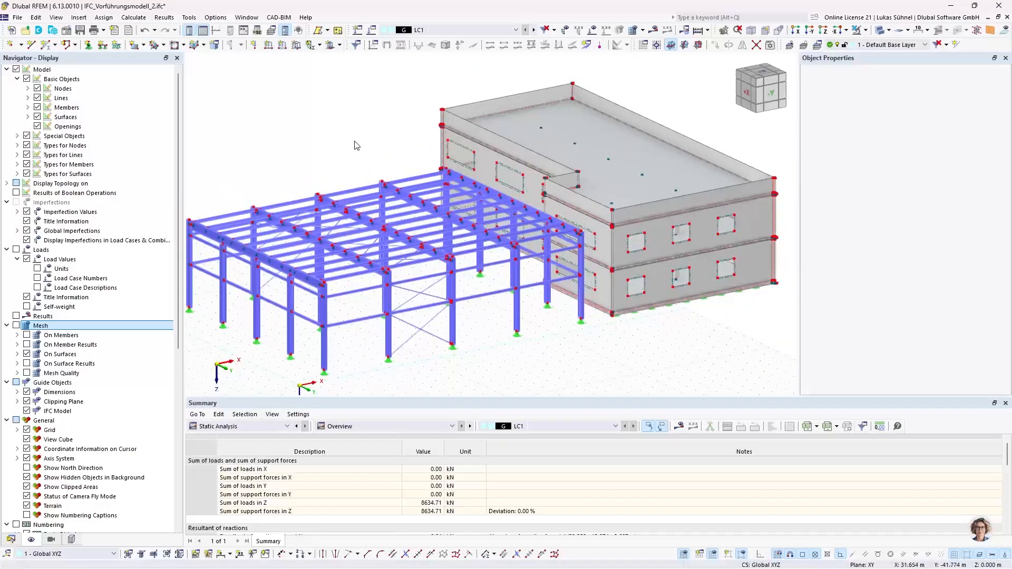
{"action": "middle_click_drag", "start_coordinate": [309, 144], "coordinate": [321, 136]}
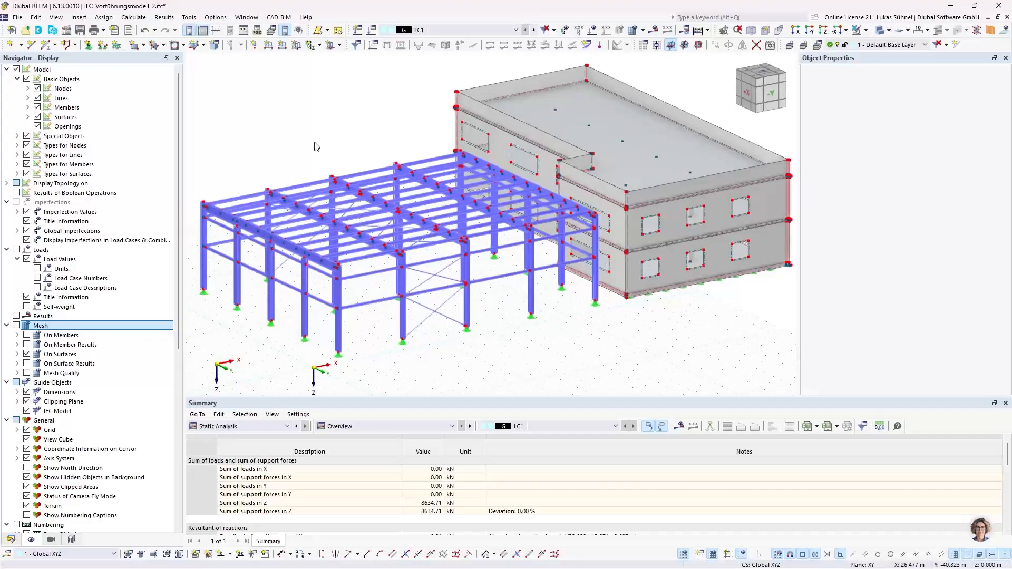
{"action": "left_click", "coordinate": [11, 539]}
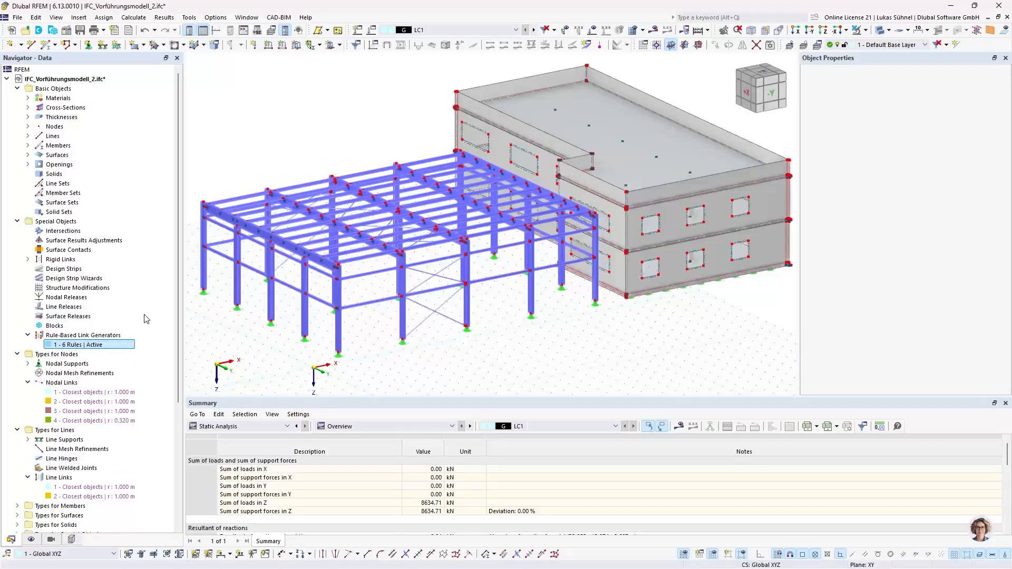
{"action": "scroll", "coordinate": [170, 310], "scroll_direction": "down", "scroll_amount": 2}
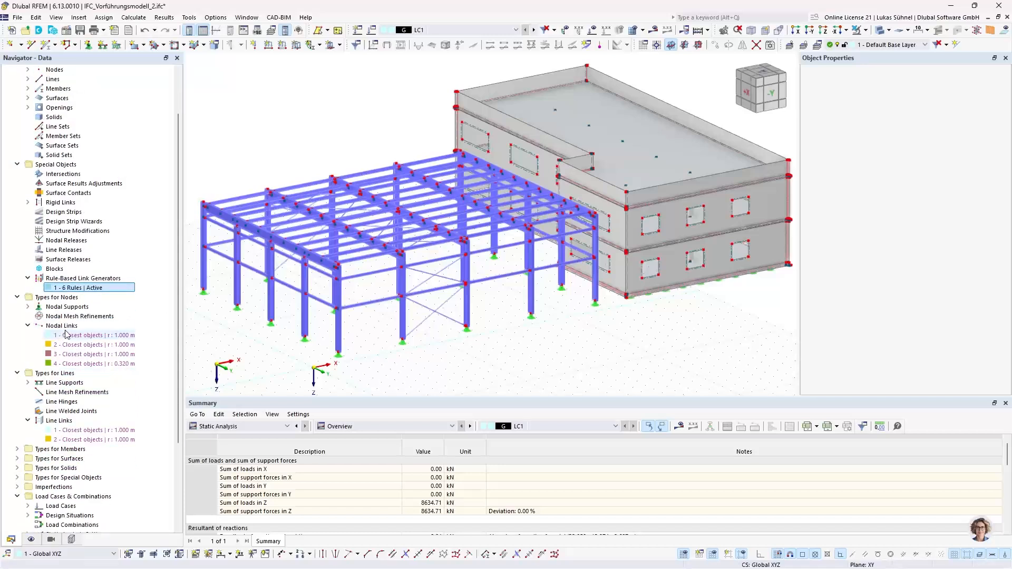
{"action": "left_click", "coordinate": [61, 326]}
{"action": "left_click", "coordinate": [61, 430]}
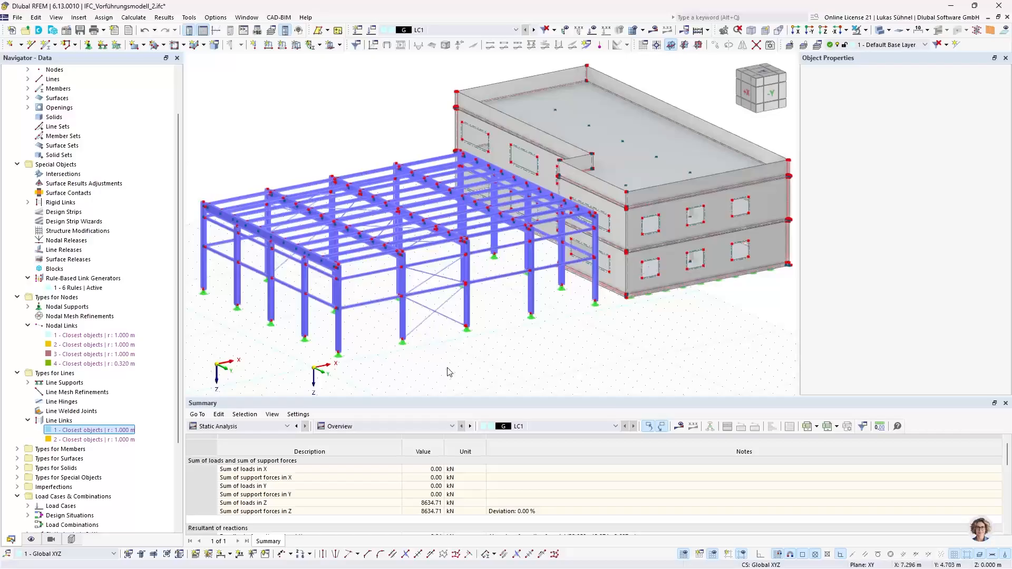
{"action": "middle_click_drag", "start_coordinate": [457, 360], "coordinate": [496, 328]}
{"action": "scroll", "coordinate": [496, 327], "scroll_direction": "down", "scroll_amount": 5}
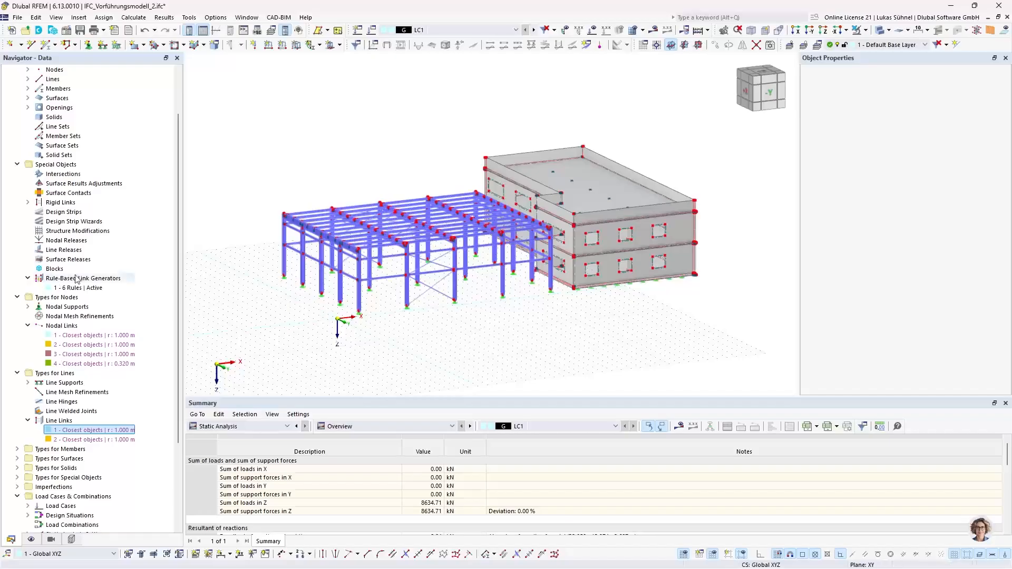
{"action": "left_click", "coordinate": [70, 334]}
{"action": "left_click", "coordinate": [63, 288]}
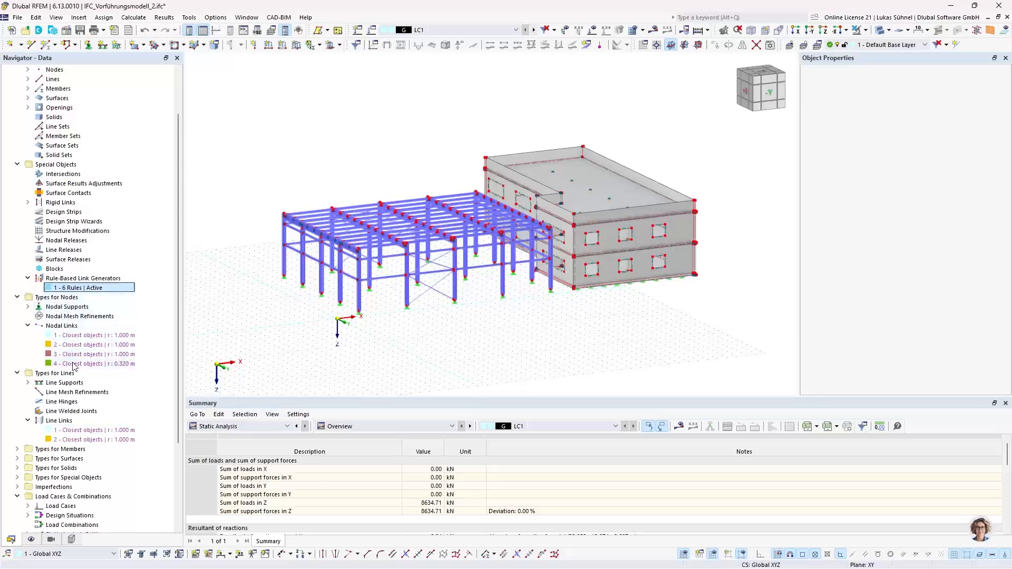
{"action": "left_click", "coordinate": [71, 336]}
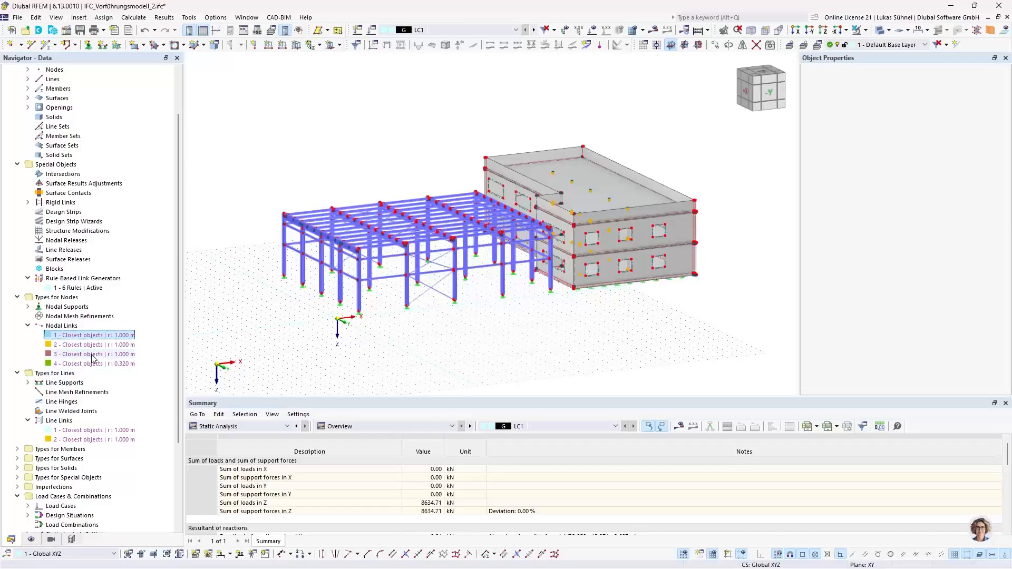
{"action": "scroll", "coordinate": [83, 351], "scroll_direction": "up", "scroll_amount": 2}
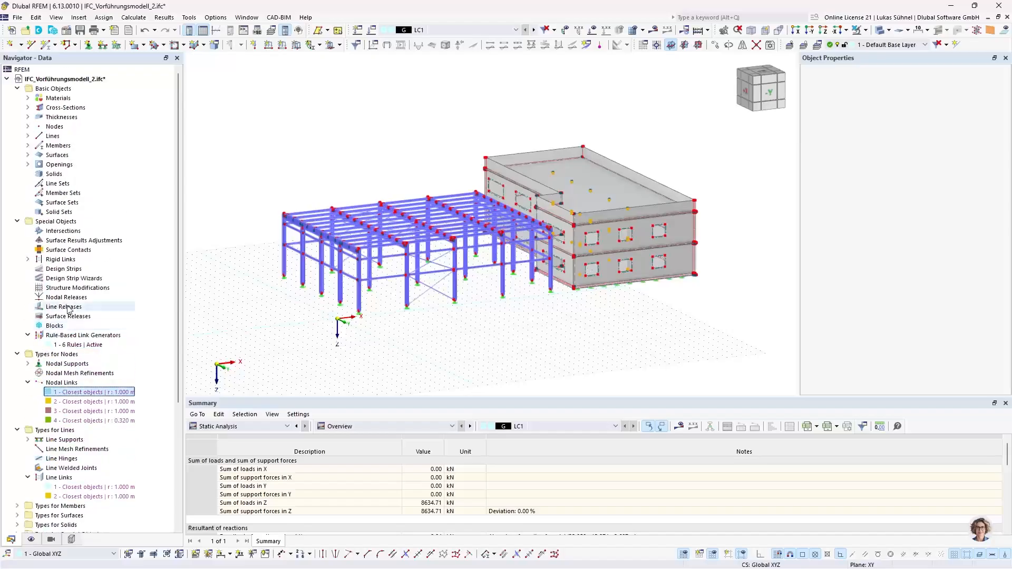
{"action": "left_click", "coordinate": [74, 345]}
{"action": "double_click", "coordinate": [74, 345]}
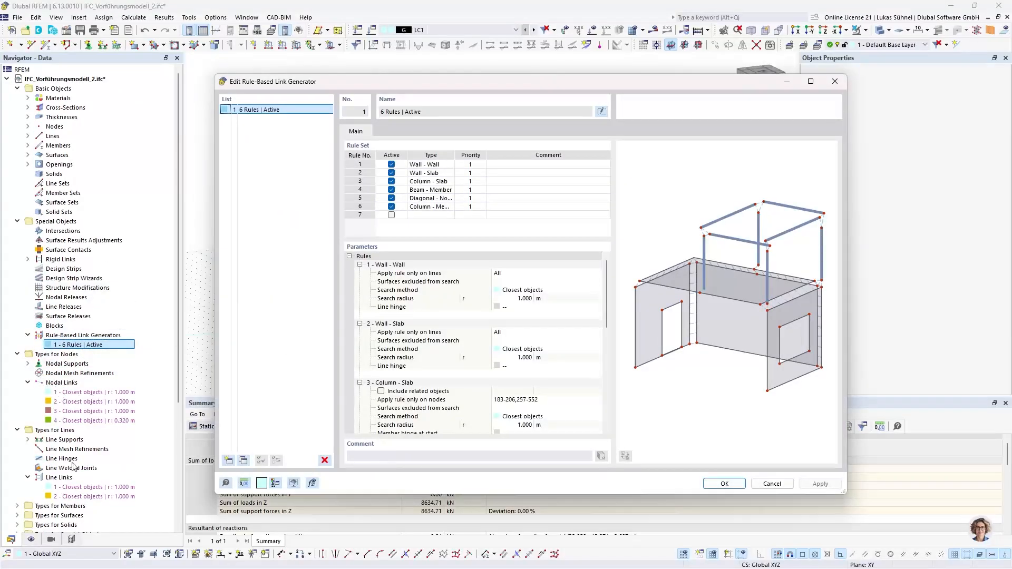
{"action": "left_click", "coordinate": [784, 485]}
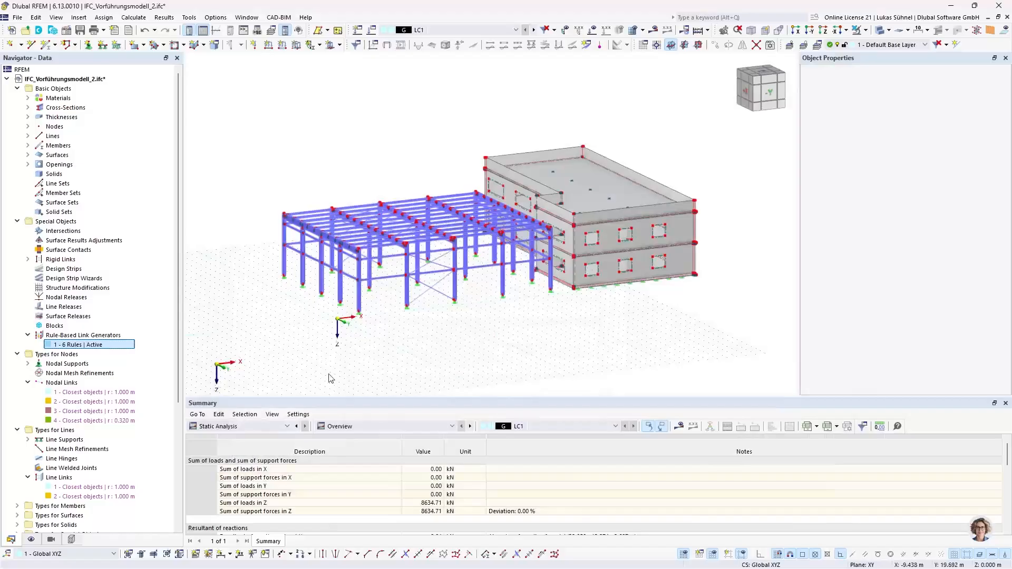
{"action": "double_click", "coordinate": [76, 393]}
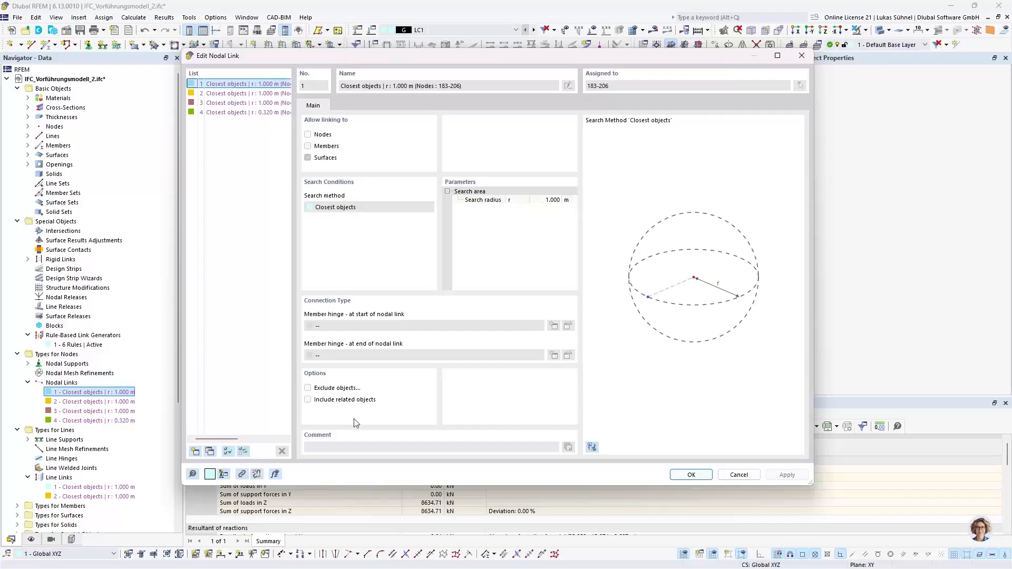
{"action": "left_click", "coordinate": [731, 479]}
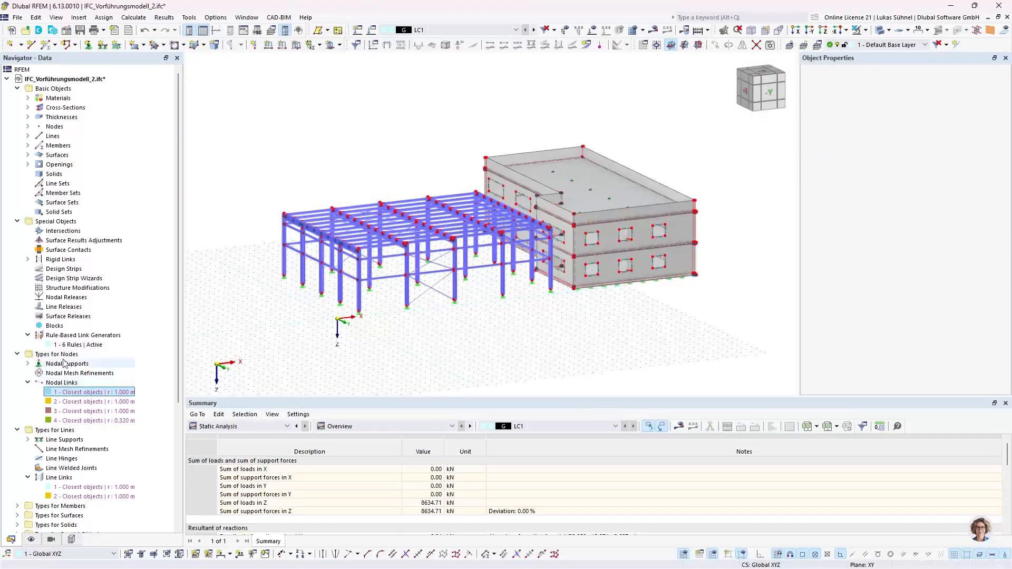
- Inspect rigid member 192's settings and close them without changes
{"action": "left_click", "coordinate": [28, 147]}
{"action": "left_click_drag", "start_coordinate": [179, 119], "coordinate": [182, 308]}
{"action": "left_click", "coordinate": [85, 260]}
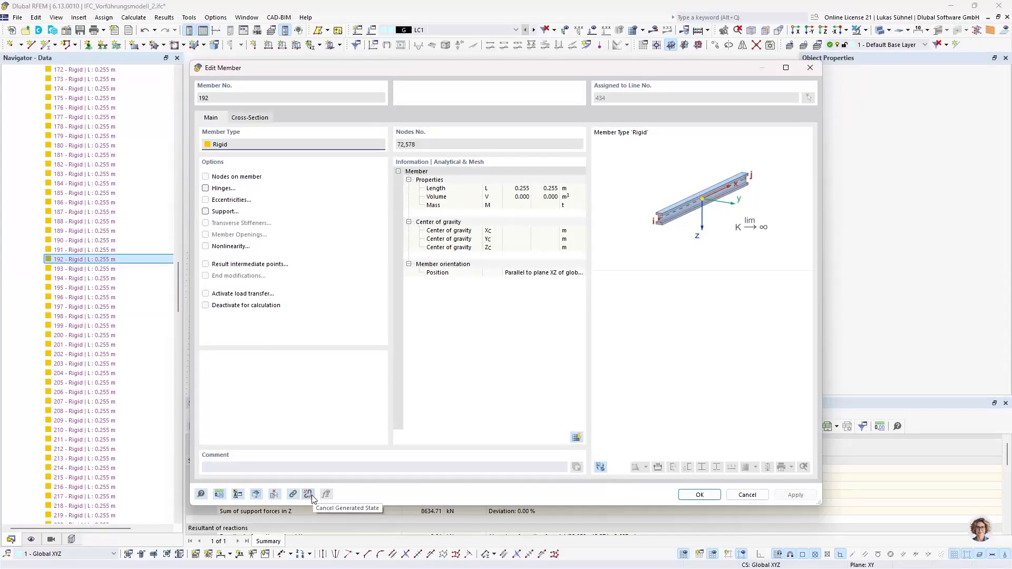
{"action": "left_click", "coordinate": [748, 495]}
{"action": "scroll", "coordinate": [311, 227], "scroll_direction": "up", "scroll_amount": 5}
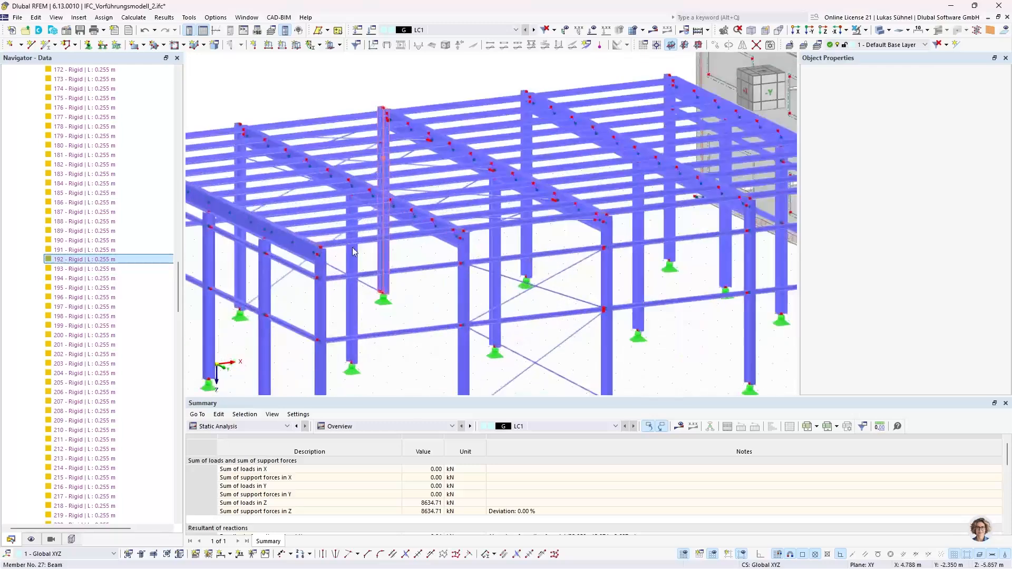
- Show the model as wireframe, zoom onto the nodal links, and edit nodal link 1
{"action": "left_click", "coordinate": [881, 31]}
{"action": "left_click", "coordinate": [881, 31]}
{"action": "scroll", "coordinate": [380, 250], "scroll_direction": "down", "scroll_amount": 5}
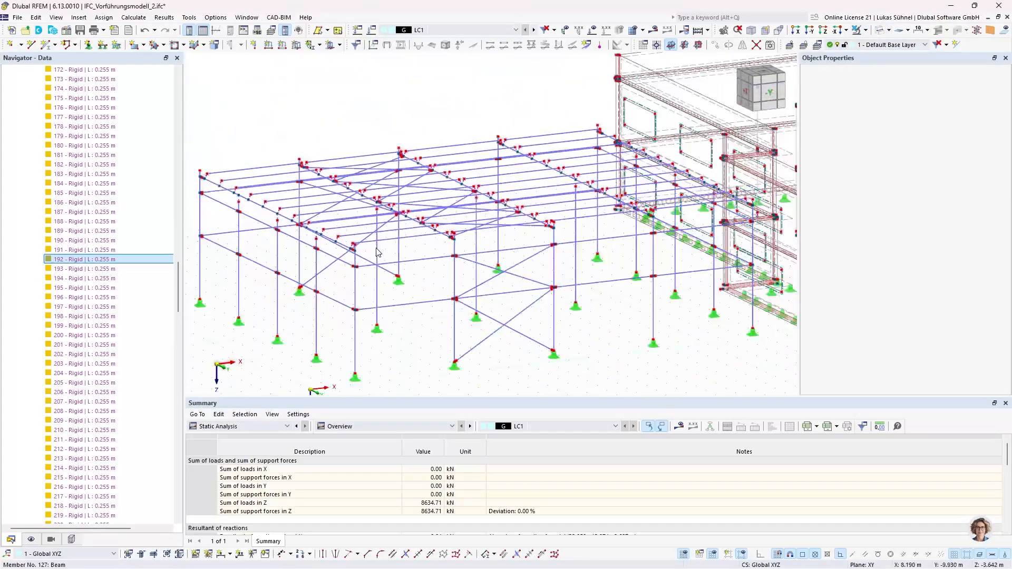
{"action": "left_click_drag", "start_coordinate": [179, 266], "coordinate": [182, 99]}
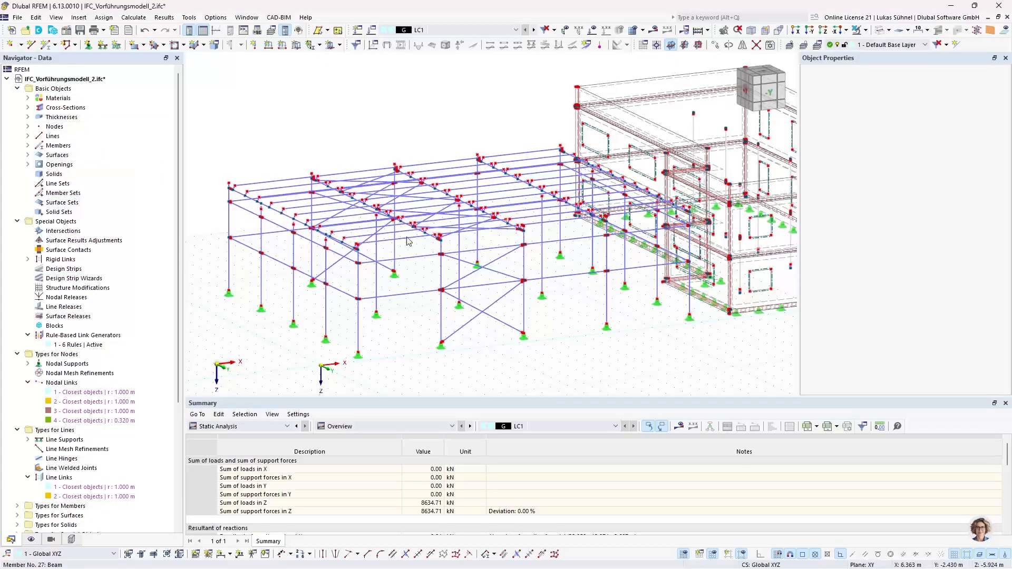
{"action": "scroll", "coordinate": [438, 248], "scroll_direction": "up", "scroll_amount": 8}
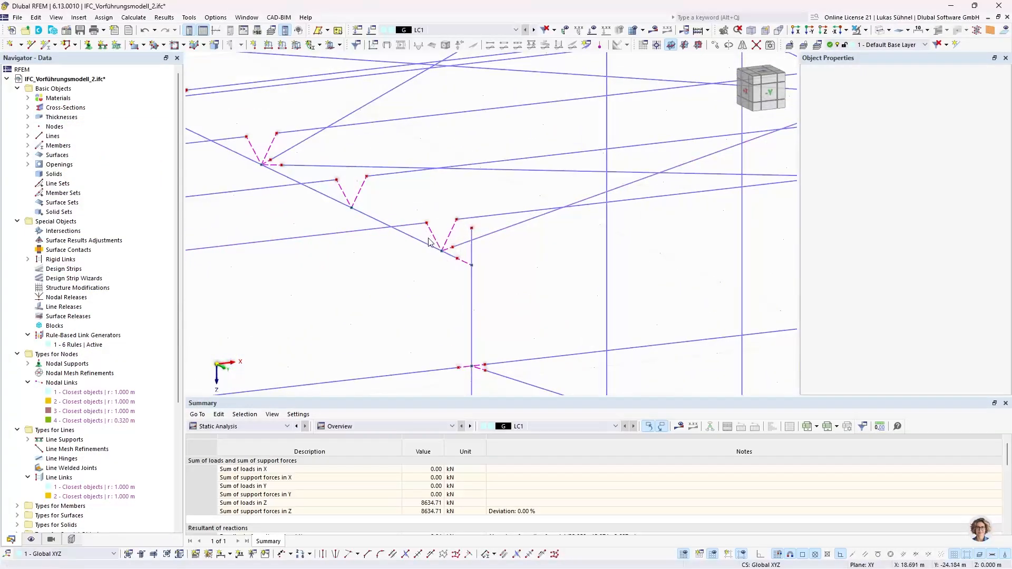
{"action": "scroll", "coordinate": [427, 242], "scroll_direction": "down", "scroll_amount": 3}
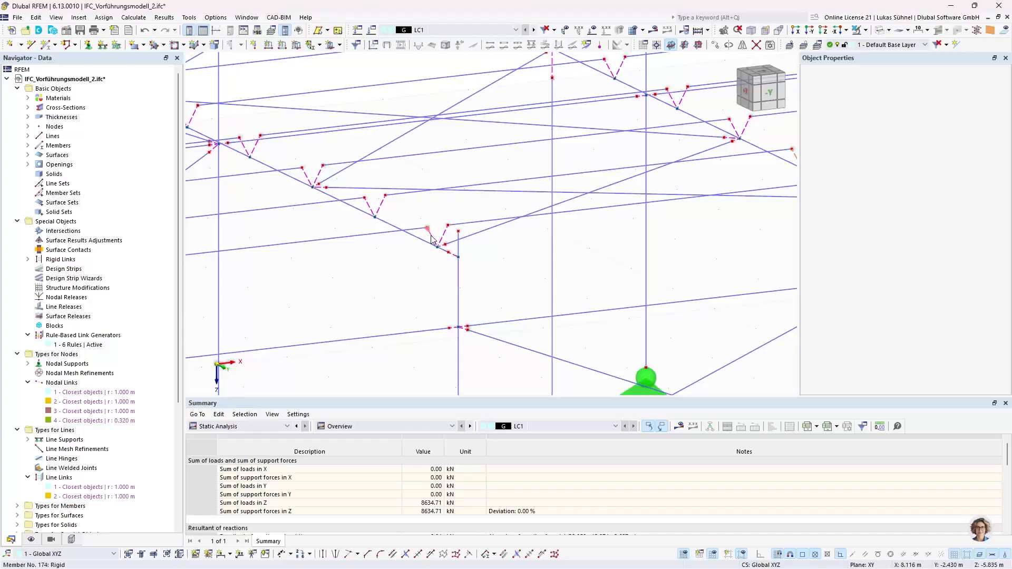
{"action": "right_click", "coordinate": [79, 393]}
{"action": "left_click", "coordinate": [101, 401]}
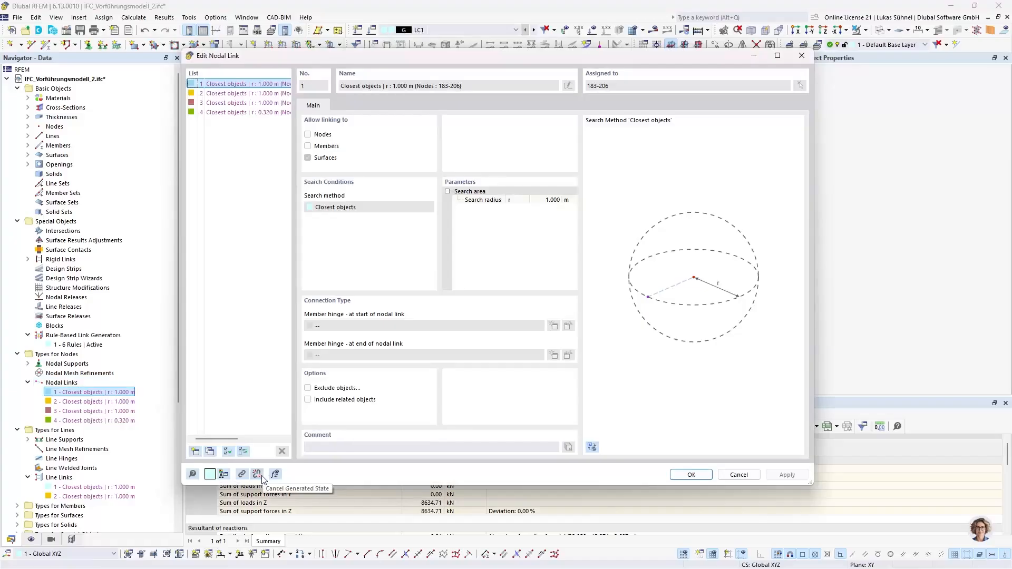
- Close nodal link 1 unchanged, restore solid display, and show the IFC navigator
{"action": "left_click", "coordinate": [739, 475]}
{"action": "scroll", "coordinate": [392, 282], "scroll_direction": "down", "scroll_amount": 6}
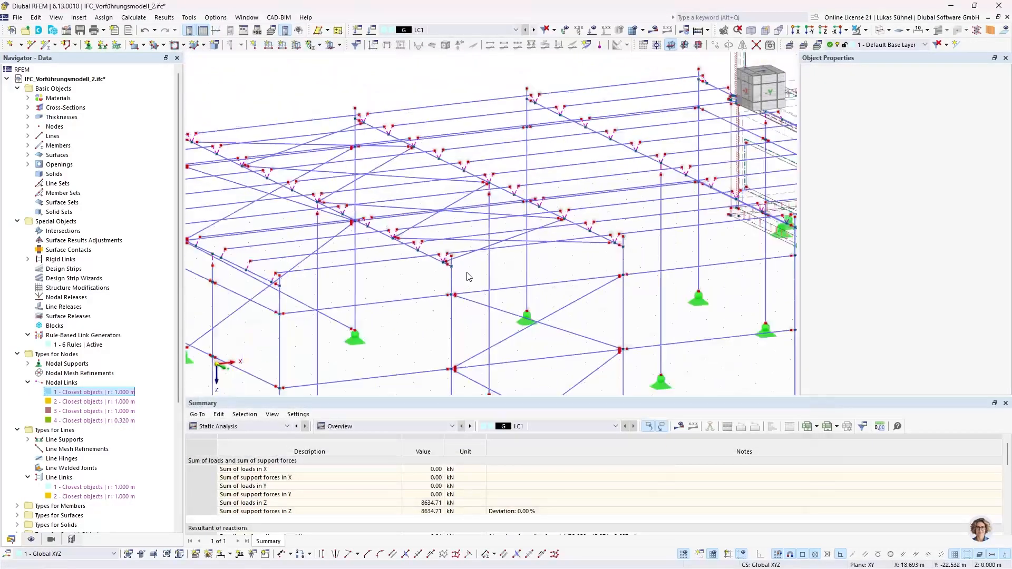
{"action": "left_click", "coordinate": [880, 30]}
{"action": "middle_click_drag", "start_coordinate": [449, 178], "coordinate": [388, 189]}
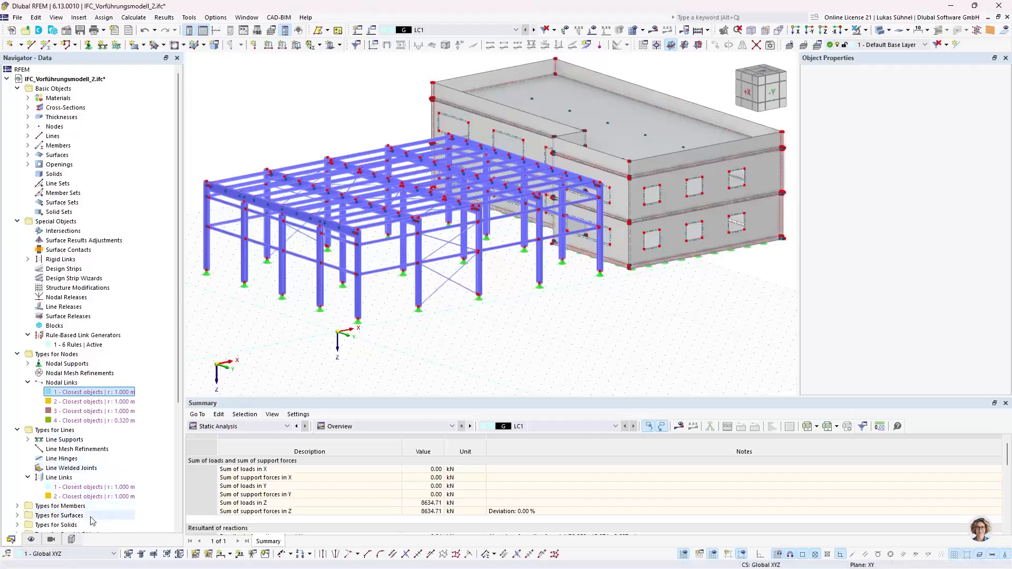
{"action": "left_click", "coordinate": [71, 539]}
- Hide the RFEM analysis model and select an IFC column to view its basic properties
{"action": "left_click", "coordinate": [18, 80]}
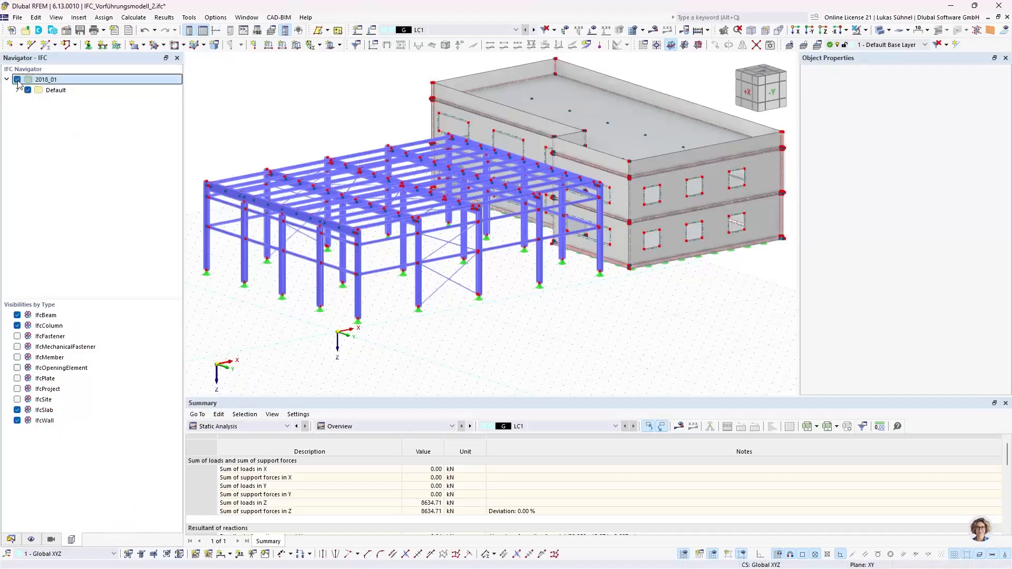
{"action": "left_click", "coordinate": [18, 80]}
{"action": "left_click", "coordinate": [31, 539]}
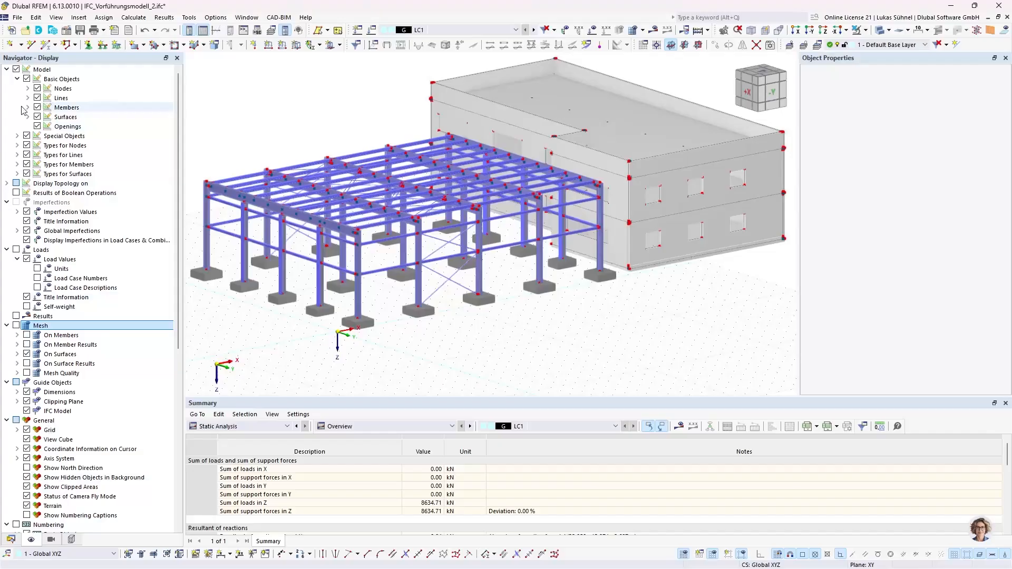
{"action": "left_click", "coordinate": [16, 69]}
{"action": "scroll", "coordinate": [250, 289], "scroll_direction": "up", "scroll_amount": 3}
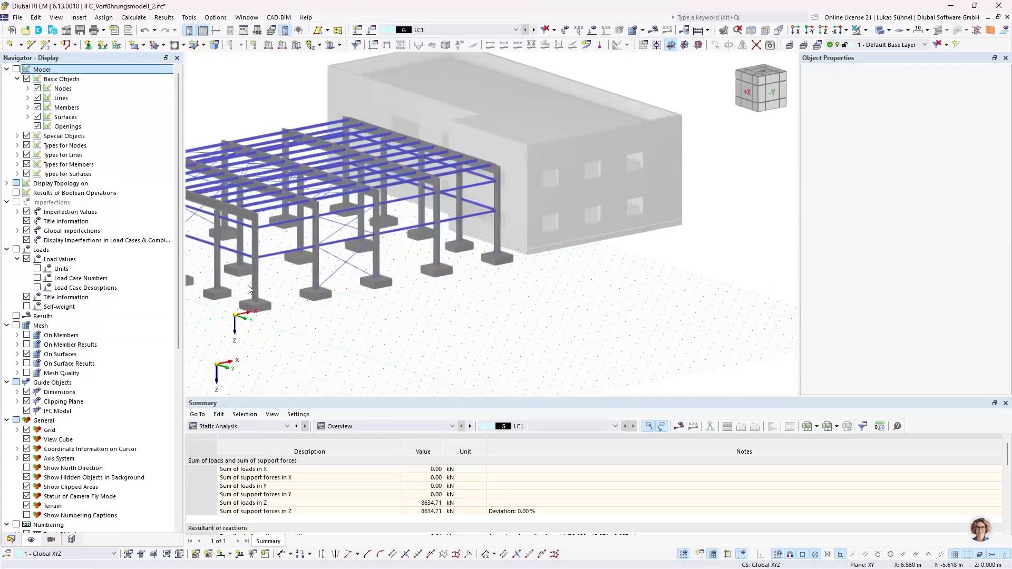
{"action": "left_click", "coordinate": [257, 286]}
{"action": "middle_click_drag", "start_coordinate": [217, 271], "coordinate": [342, 286]}
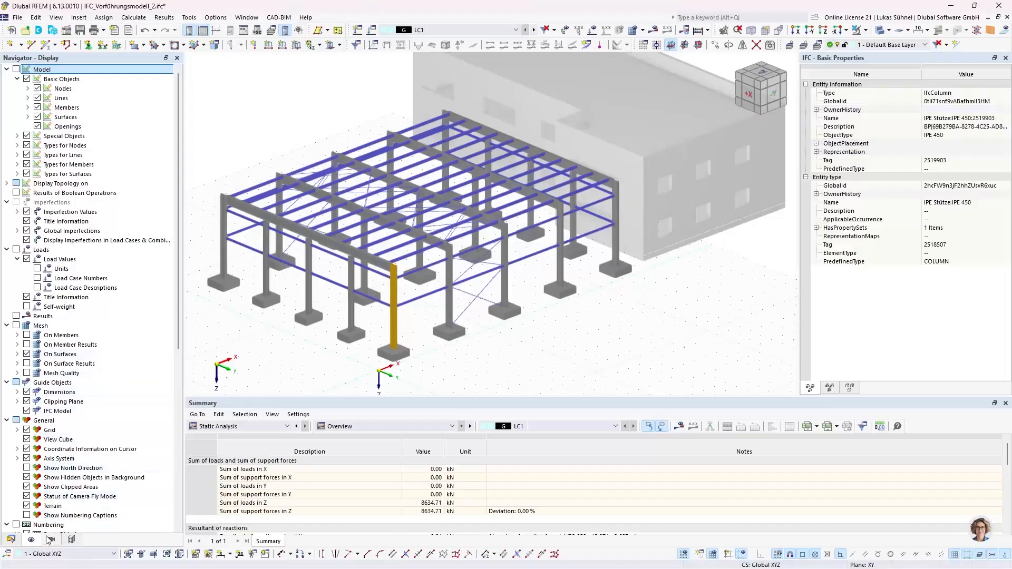
- Show the analysis model again and hide the imported IFC model 2018_01
{"action": "left_click", "coordinate": [17, 69]}
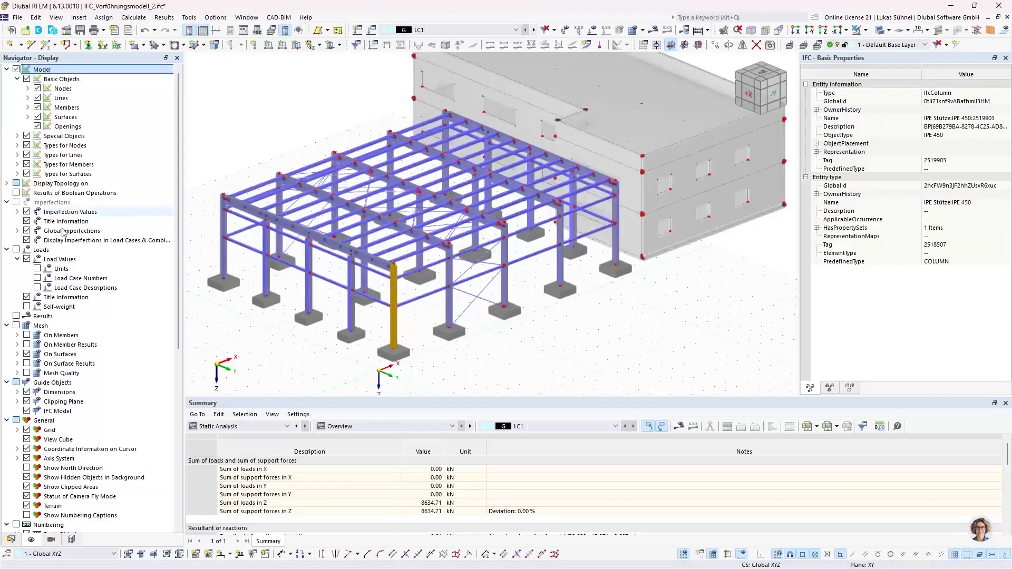
{"action": "left_click", "coordinate": [71, 540]}
{"action": "left_click", "coordinate": [17, 79]}
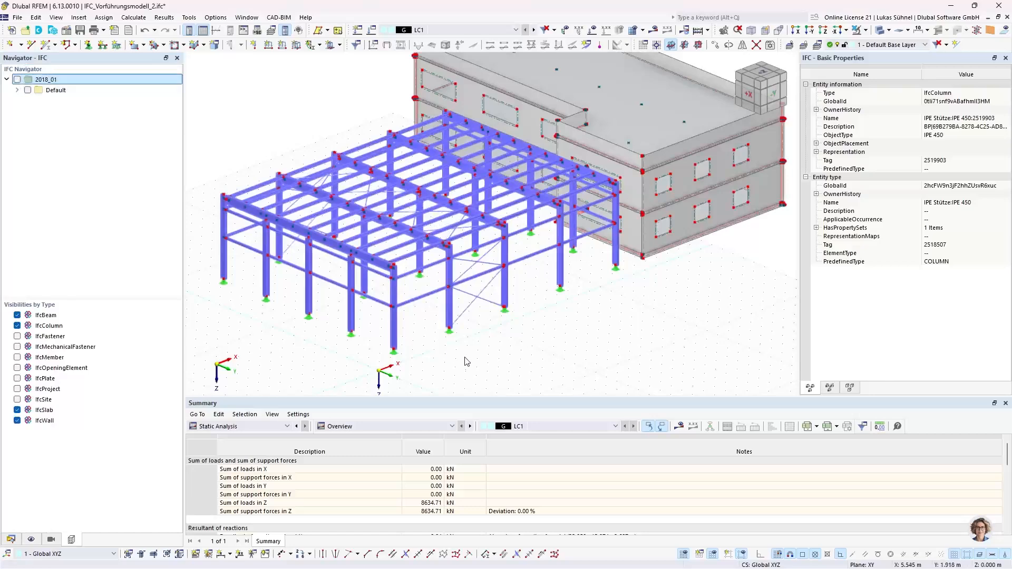
{"action": "scroll", "coordinate": [418, 336], "scroll_direction": "up", "scroll_amount": 3}
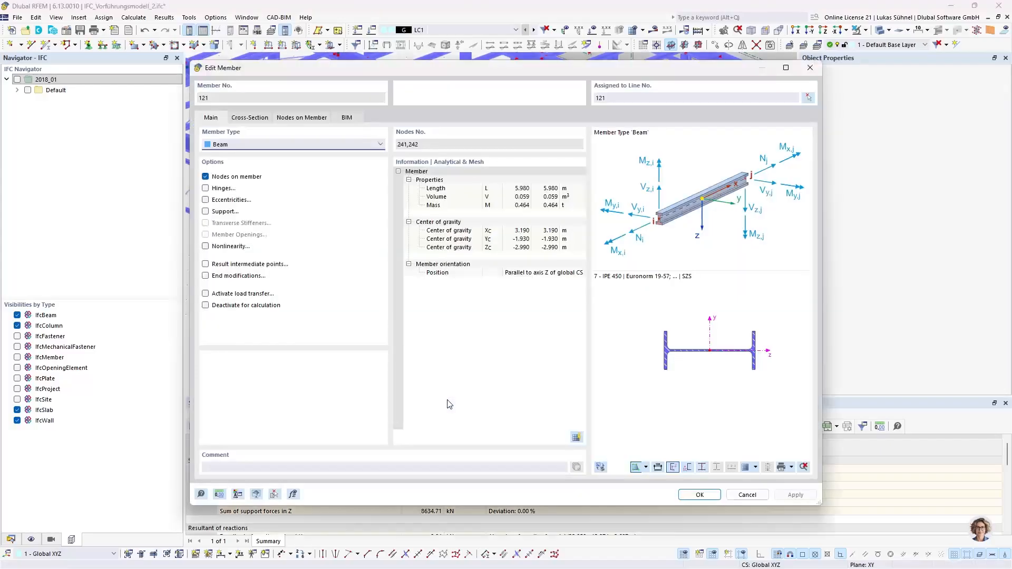
{"action": "left_click", "coordinate": [348, 118]}
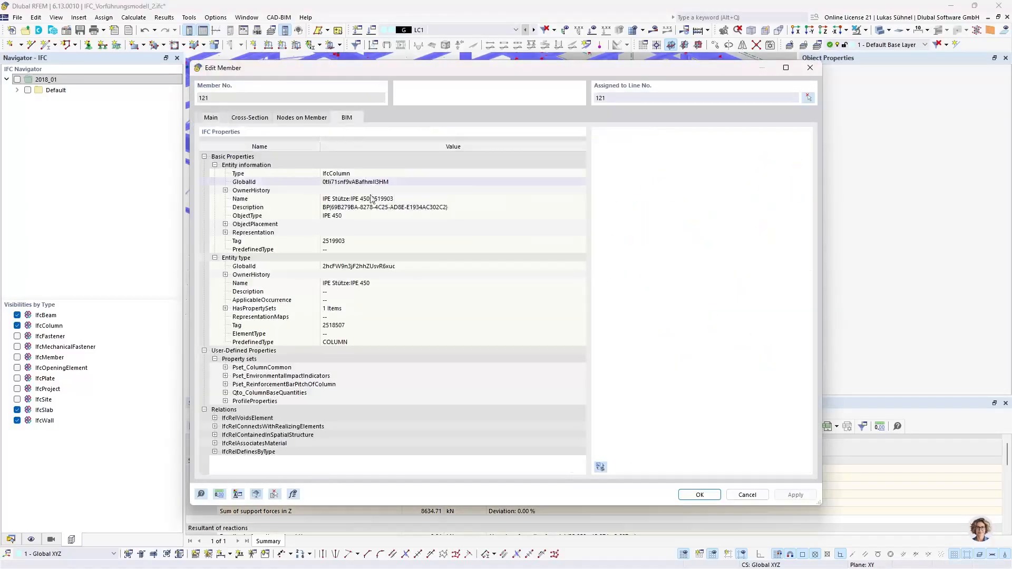
{"action": "left_click", "coordinate": [335, 182]}
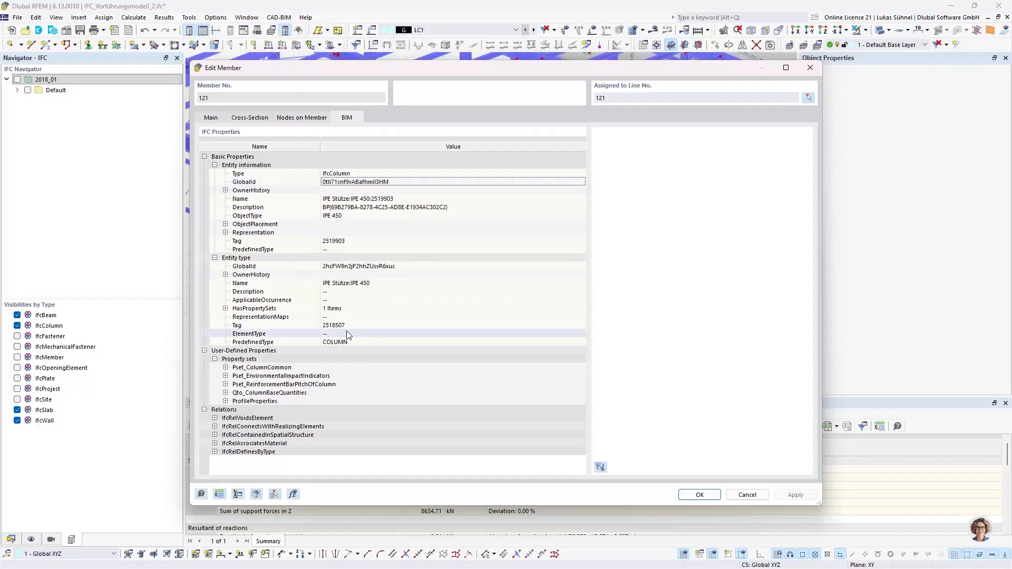
{"action": "left_click", "coordinate": [741, 492]}
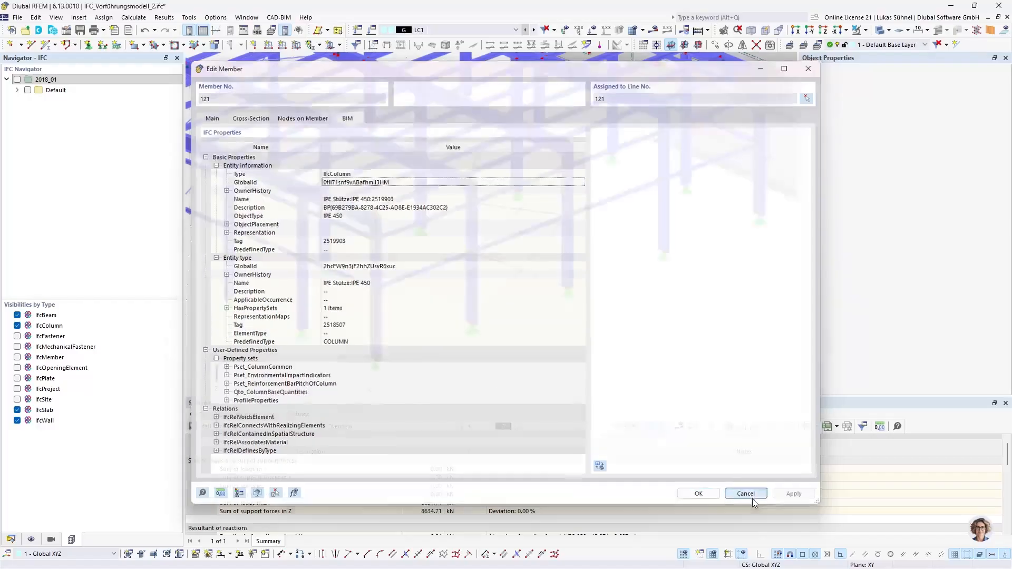
{"action": "scroll", "coordinate": [417, 317], "scroll_direction": "down", "scroll_amount": 3}
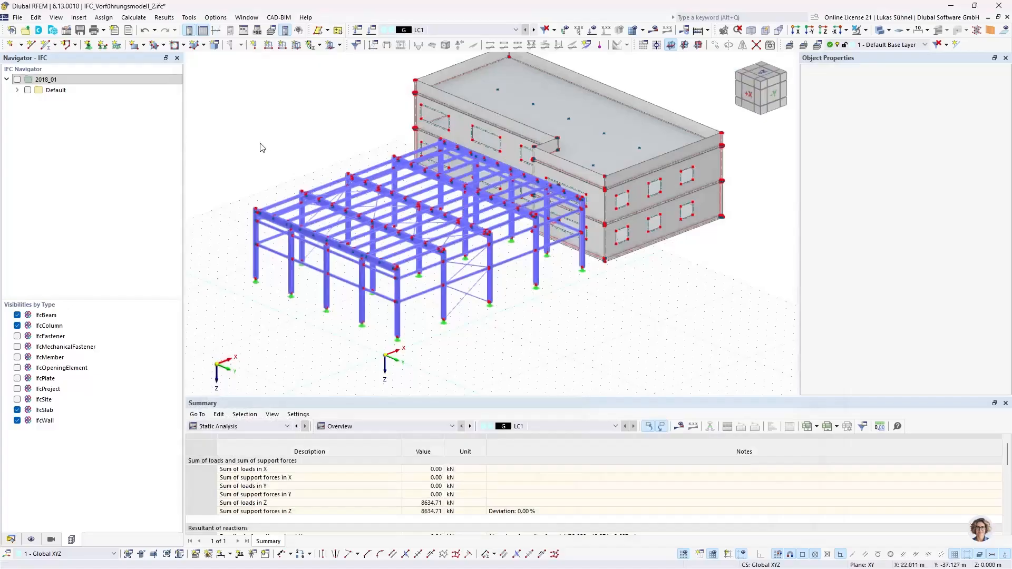
- Rotate the view lower and bring up the File > Export format list
{"action": "middle_click_drag", "start_coordinate": [259, 143], "coordinate": [263, 150], "text": "ctrl"}
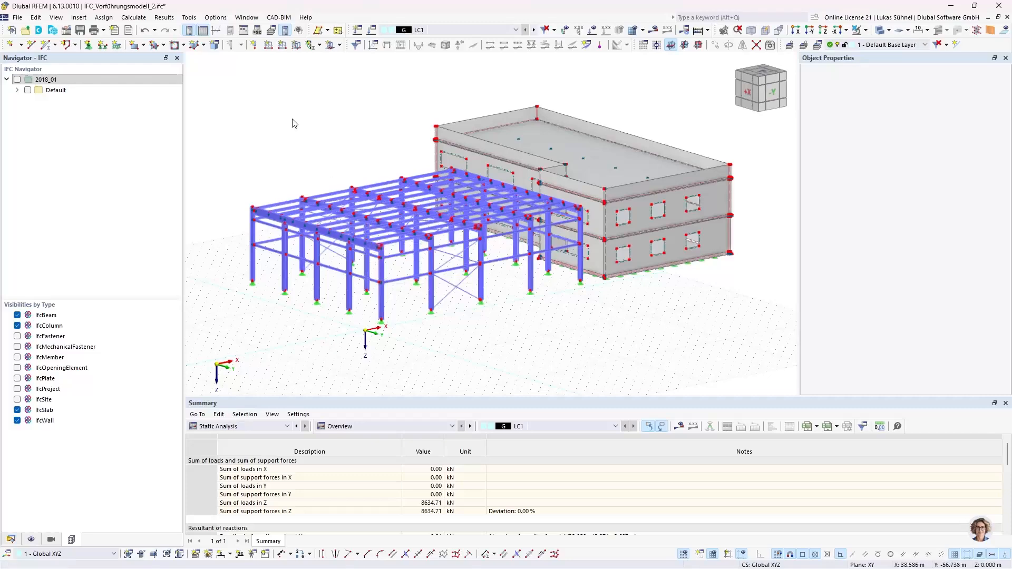
{"action": "left_click", "coordinate": [17, 17]}
{"action": "mouse_move", "coordinate": [117, 321]}
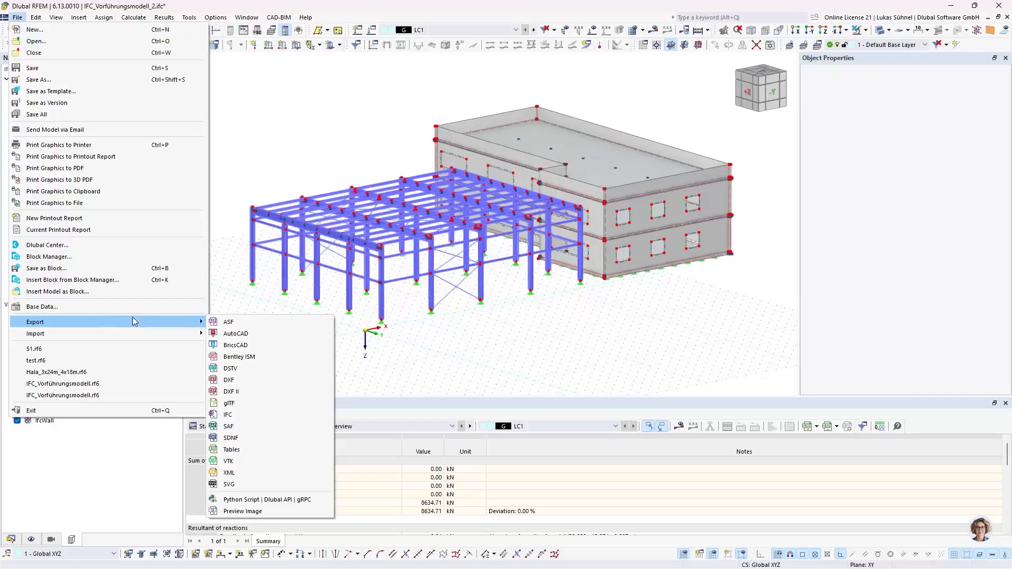
- Start the IFC export with the model mirrored about the Z and Y axes
{"action": "left_click", "coordinate": [243, 416]}
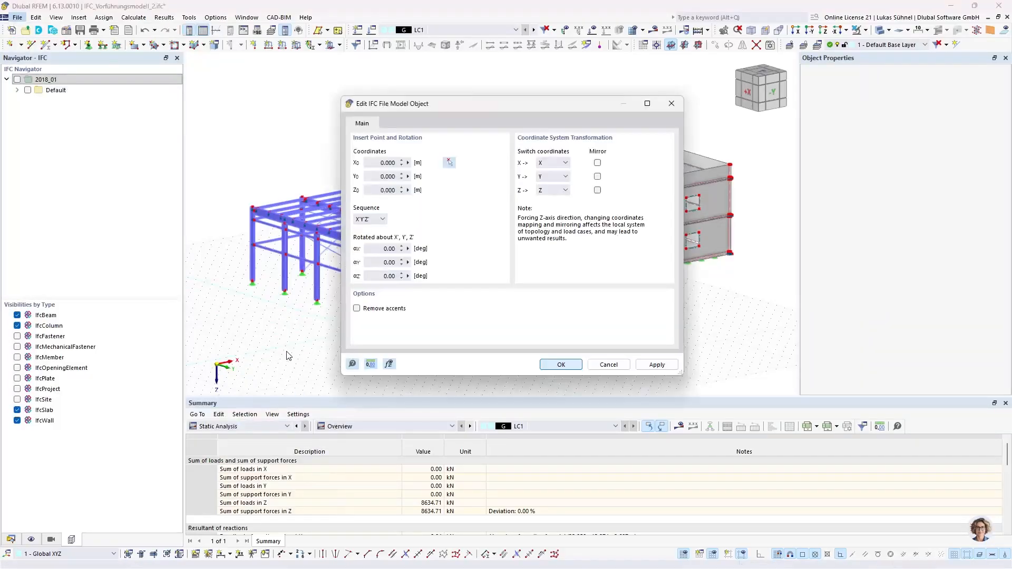
{"action": "left_click", "coordinate": [594, 189]}
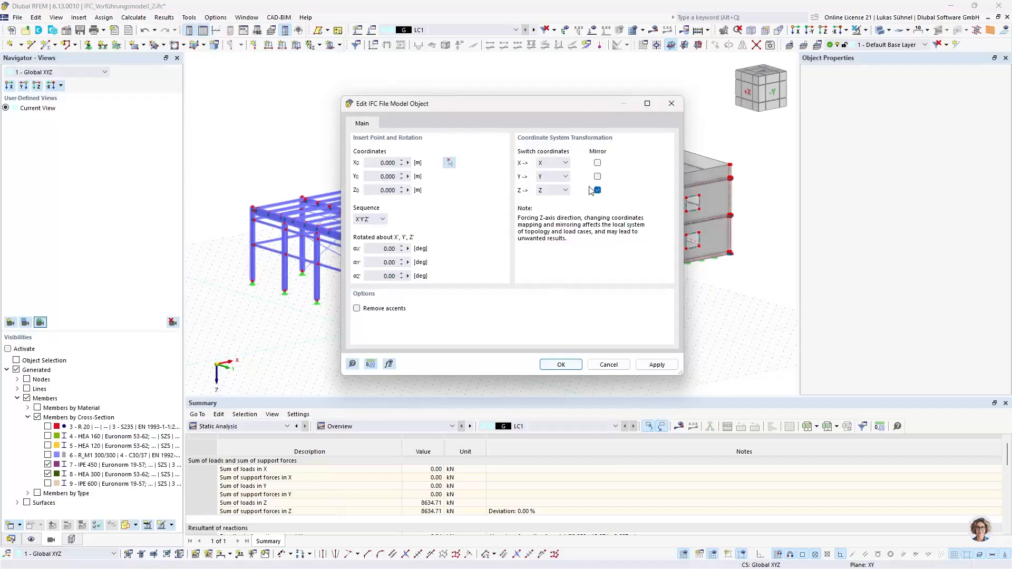
{"action": "left_click", "coordinate": [597, 177]}
{"action": "left_click", "coordinate": [556, 362]}
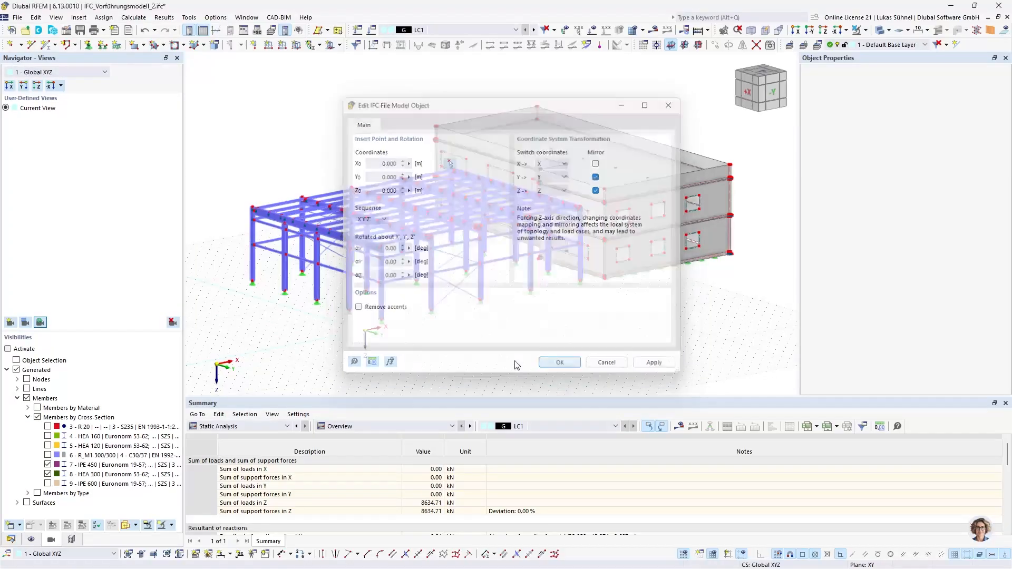
- Save the export to the Desktop as Export_2 in IFC 4 Reference view format
{"action": "left_click", "coordinate": [185, 171]}
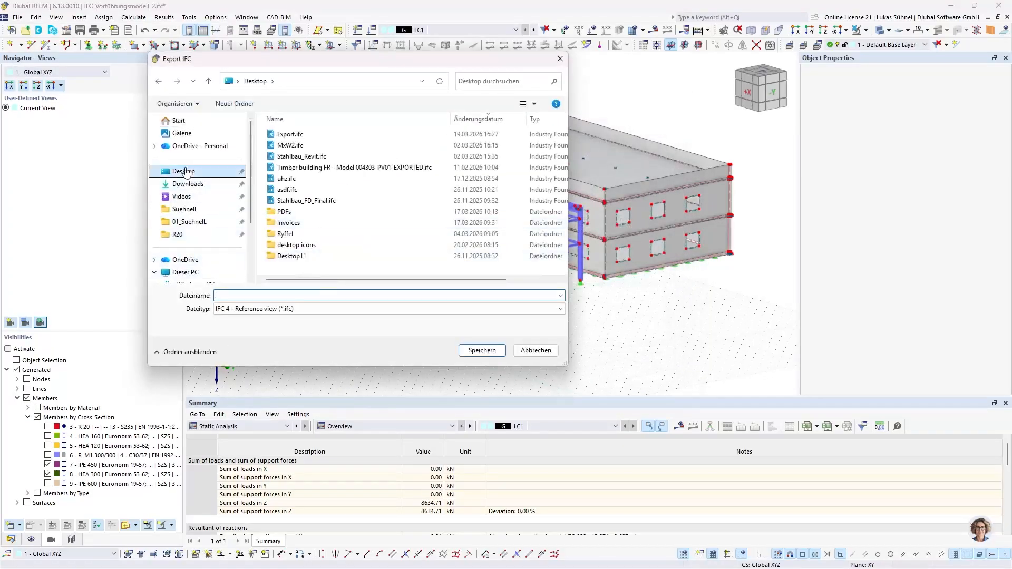
{"action": "left_click", "coordinate": [230, 294]}
{"action": "type", "text": "Ex"}
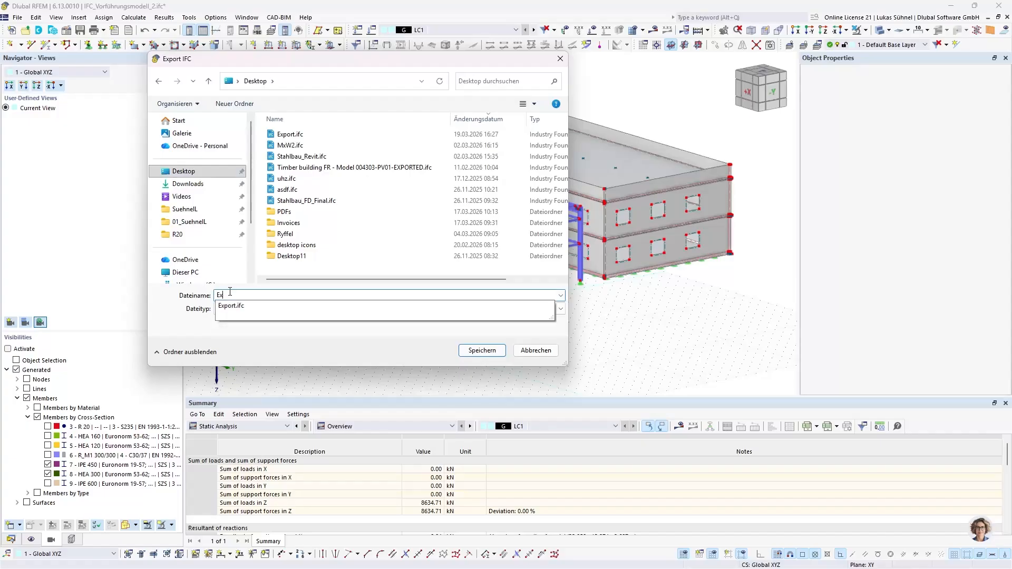
{"action": "type", "text": "port_2"}
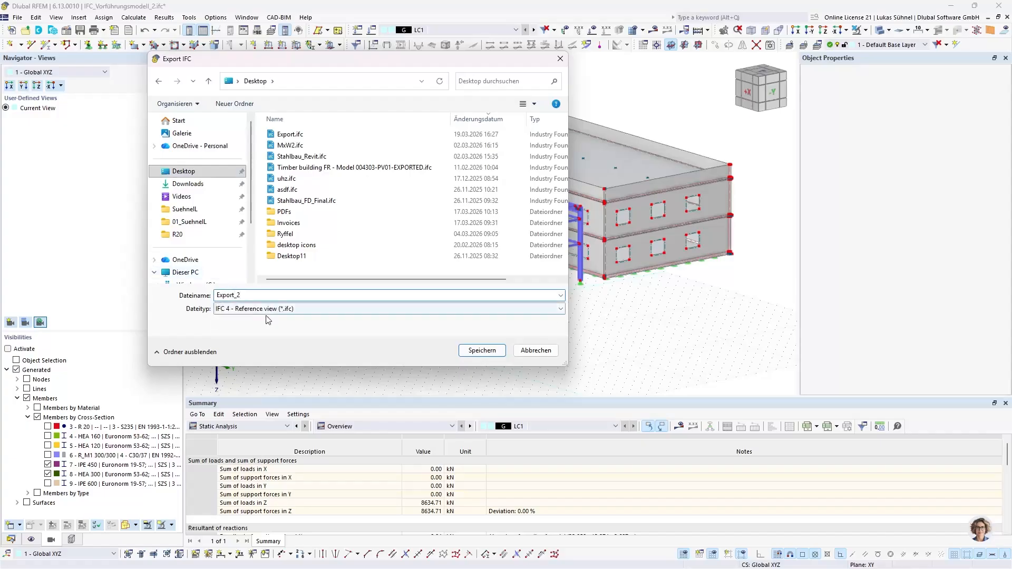
{"action": "left_click", "coordinate": [280, 309]}
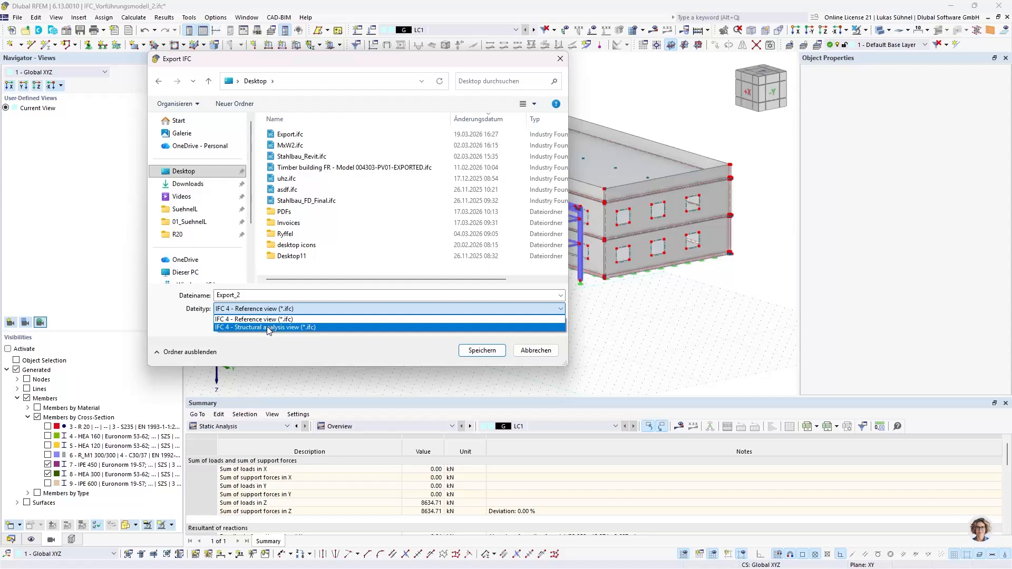
{"action": "left_click", "coordinate": [261, 319]}
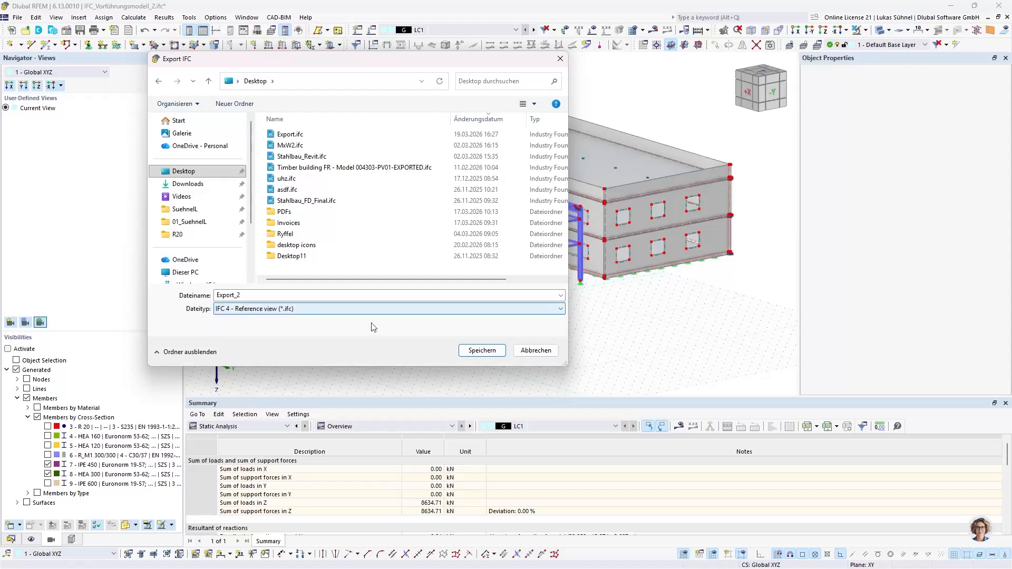
{"action": "left_click", "coordinate": [478, 351]}
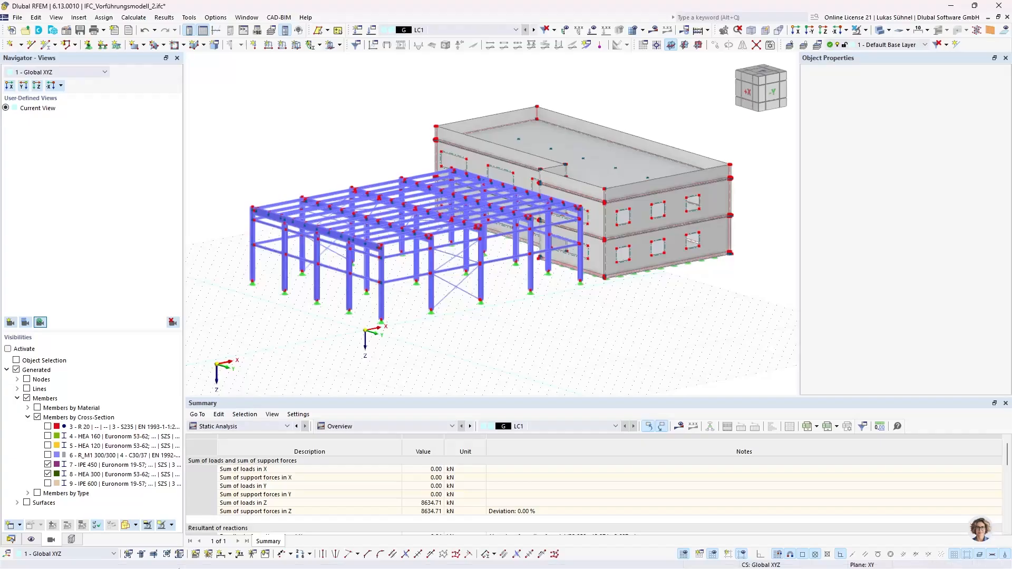
{"action": "mouse_move", "coordinate": [184, 564]}
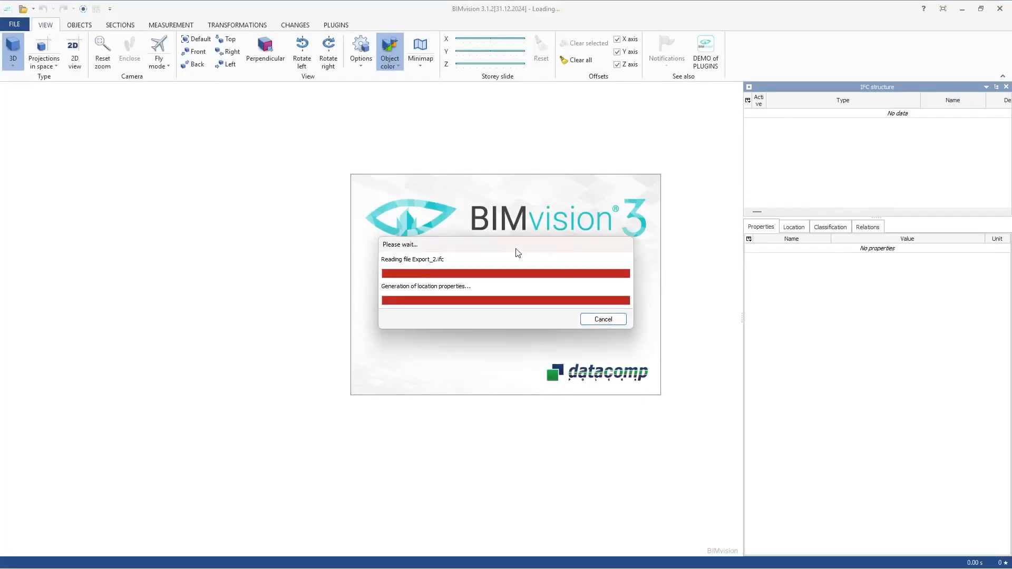
- Review Export_2.ifc's Author and Organization header entries, orbit, and select a steel column
{"action": "left_click_drag", "start_coordinate": [554, 327], "coordinate": [363, 309]}
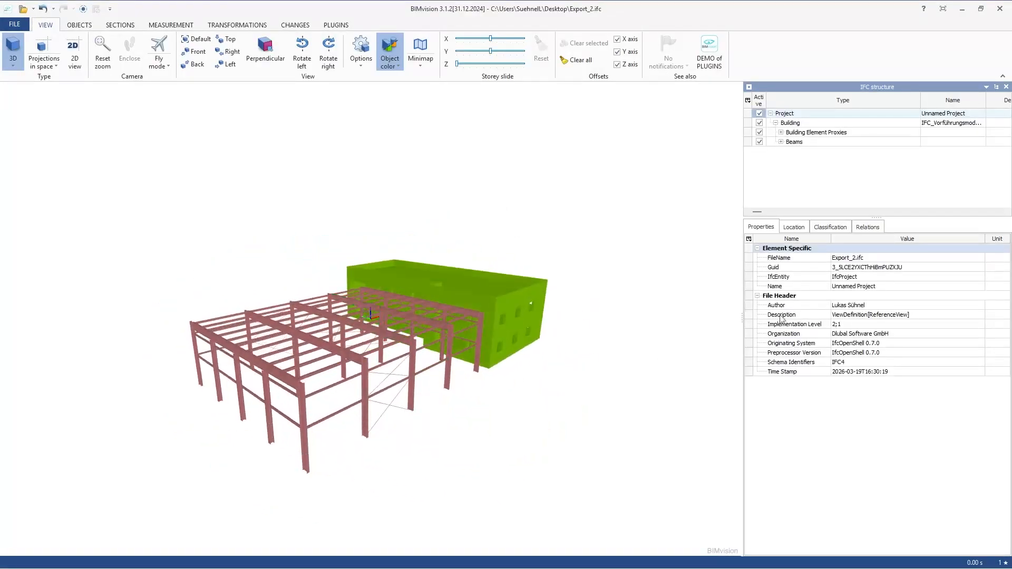
{"action": "left_click", "coordinate": [847, 306]}
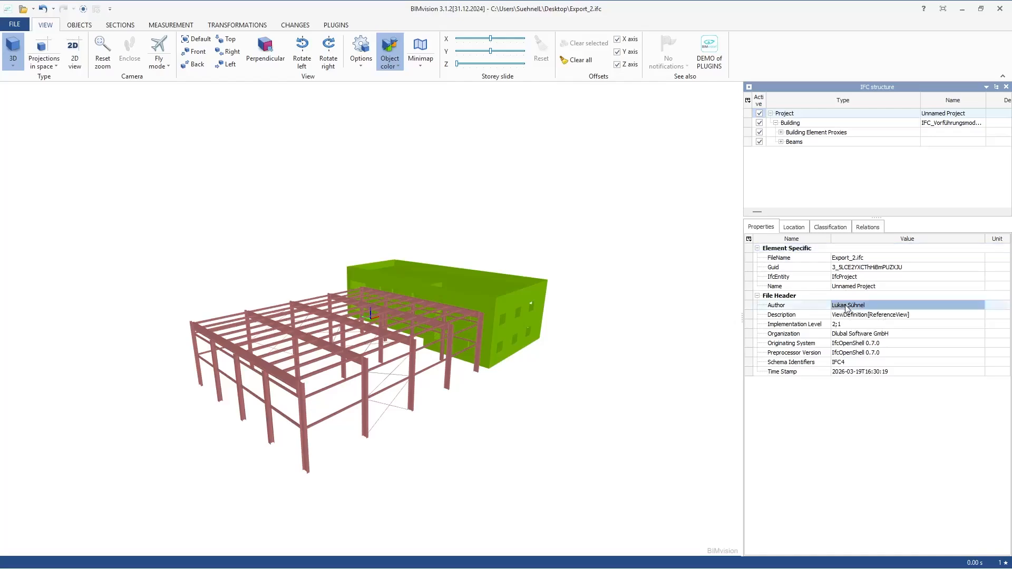
{"action": "left_click", "coordinate": [858, 335]}
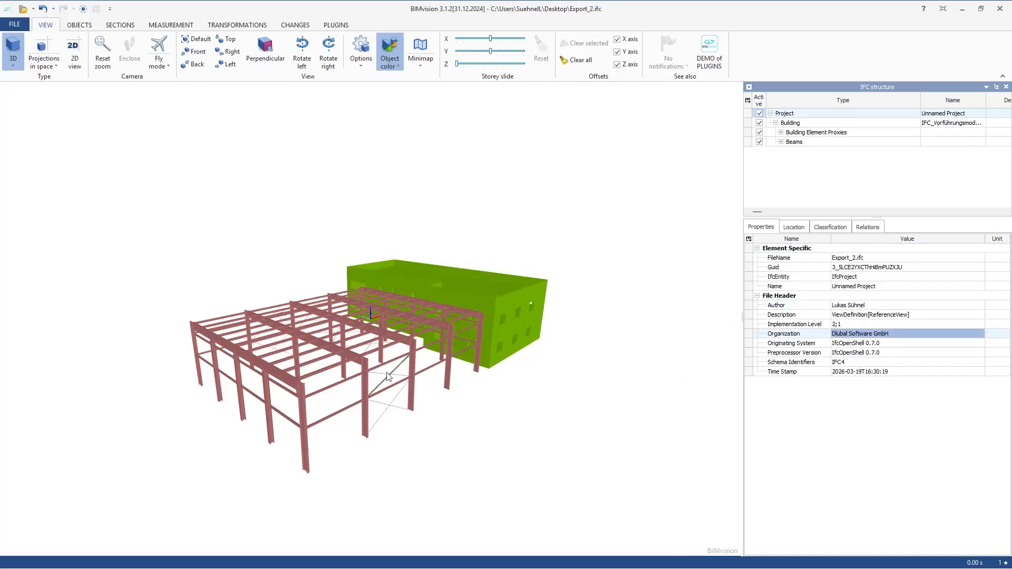
{"action": "scroll", "coordinate": [307, 371], "scroll_direction": "up", "scroll_amount": 10}
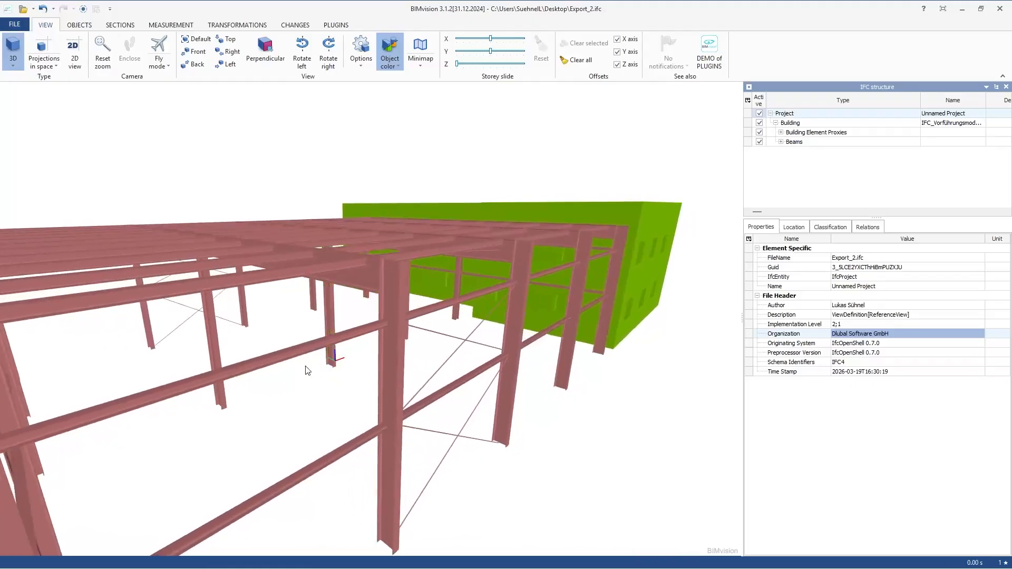
{"action": "left_click_drag", "start_coordinate": [294, 367], "coordinate": [389, 404]}
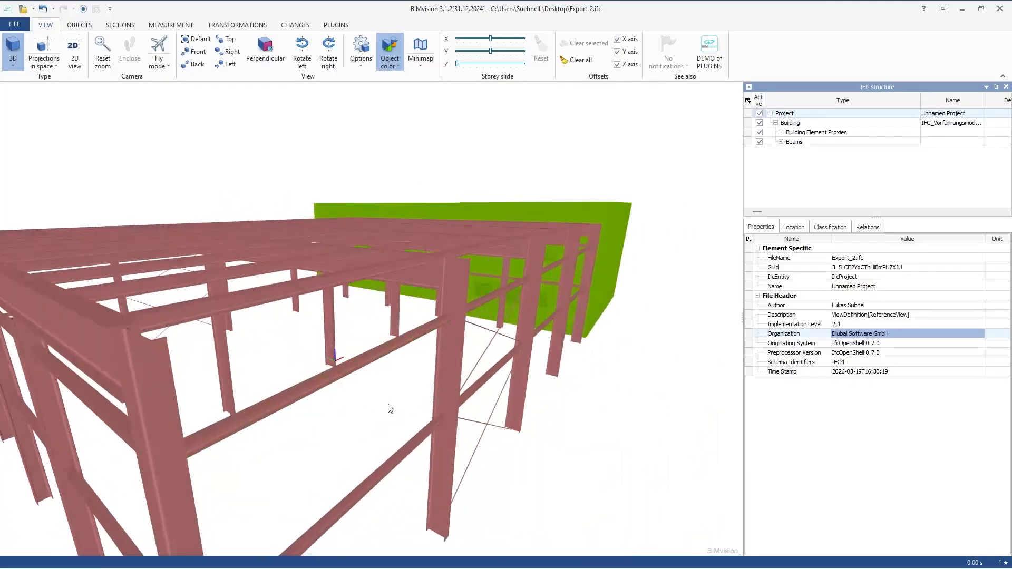
{"action": "left_click", "coordinate": [442, 367]}
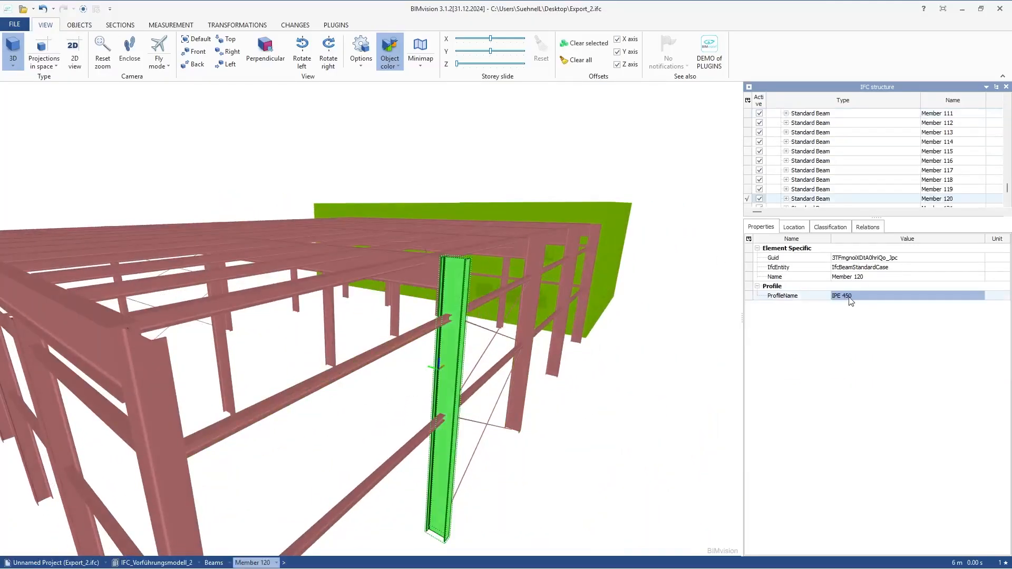
- Confirm Member 120's S235 material layer, select Member 121, orbit, then clear the selection
{"action": "left_click", "coordinate": [786, 199]}
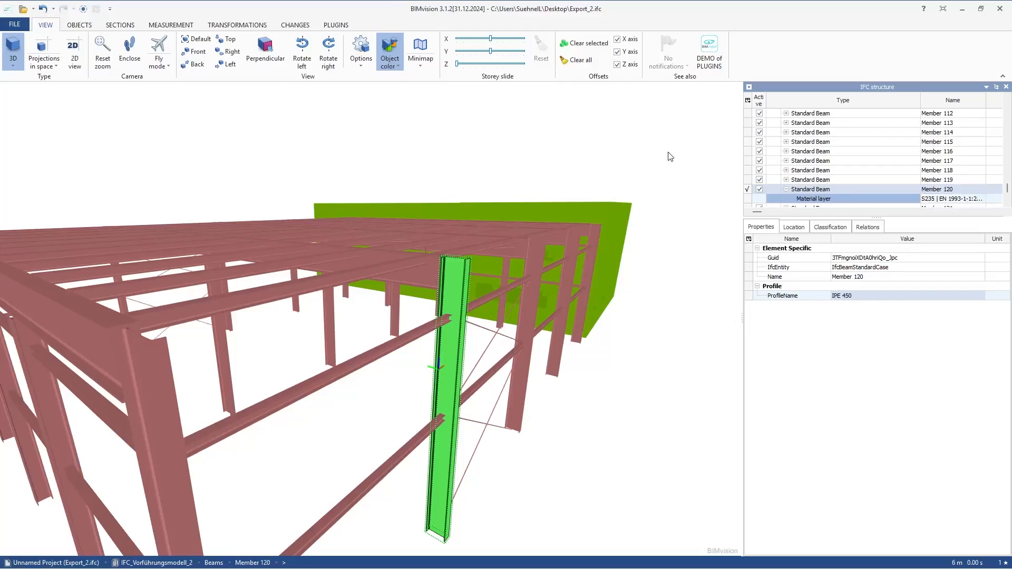
{"action": "scroll", "coordinate": [669, 135], "scroll_direction": "down", "scroll_amount": 3}
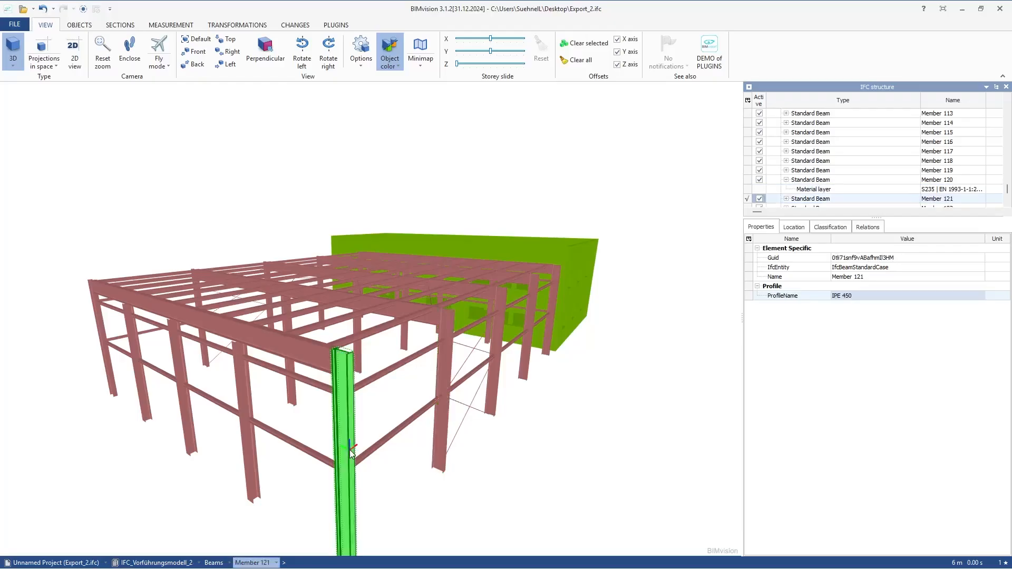
{"action": "left_click", "coordinate": [349, 451]}
{"action": "middle_click_drag", "start_coordinate": [349, 431], "coordinate": [352, 376]}
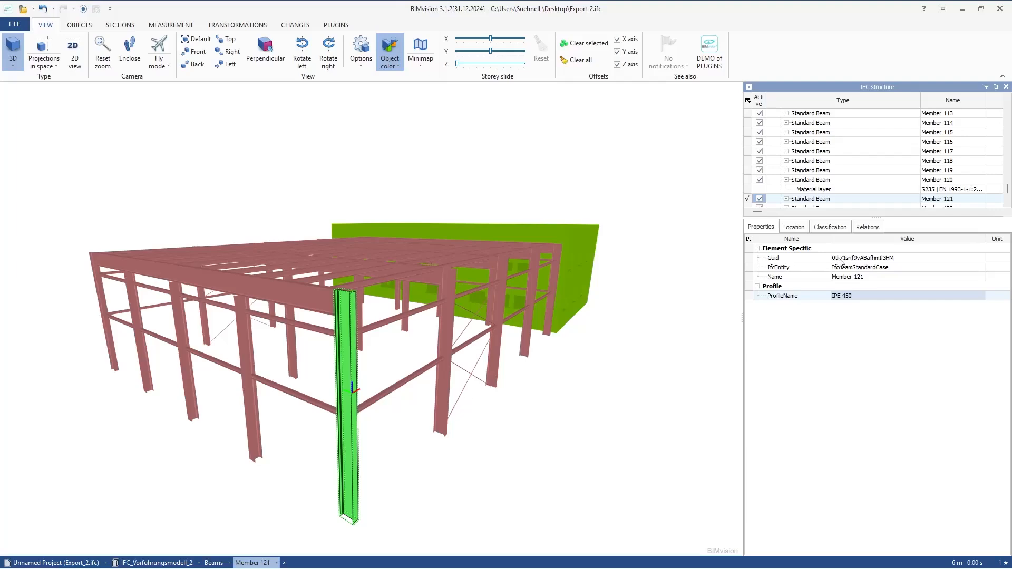
{"action": "left_click_drag", "start_coordinate": [611, 157], "coordinate": [613, 179]}
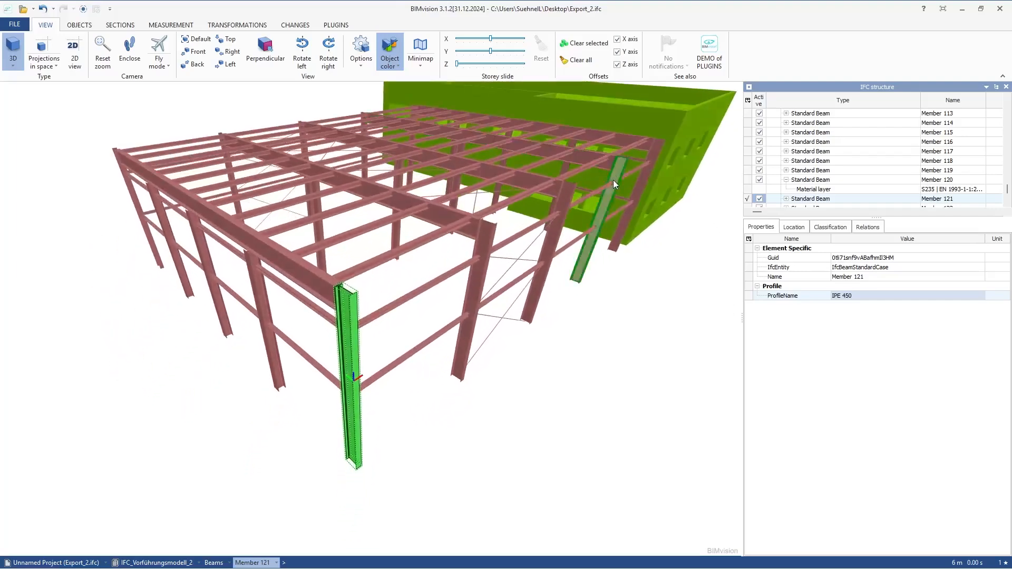
{"action": "left_click", "coordinate": [405, 331]}
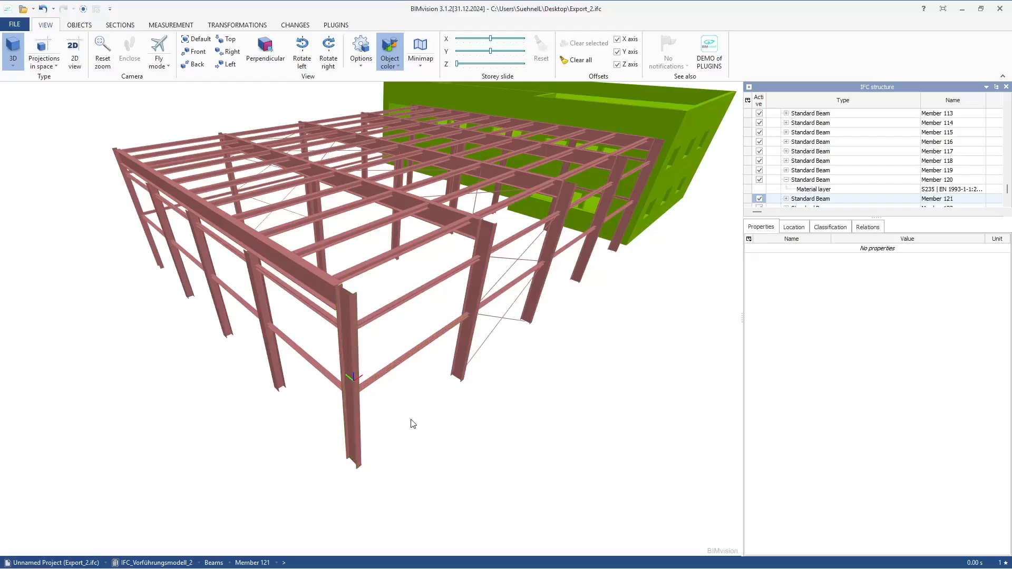
{"action": "left_click_drag", "start_coordinate": [219, 343], "coordinate": [272, 383]}
{"action": "middle_click_drag", "start_coordinate": [272, 383], "coordinate": [375, 315]}
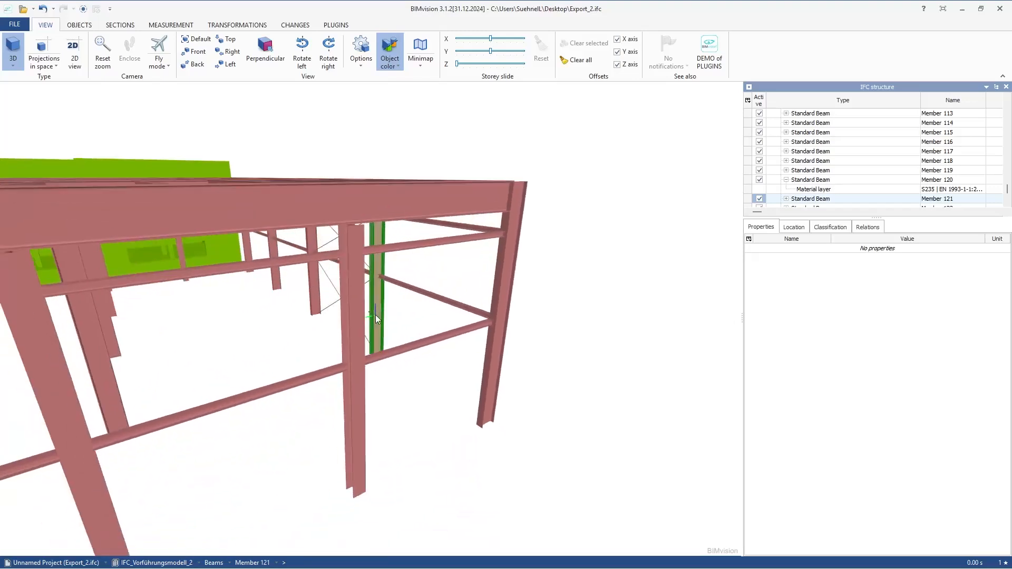
{"action": "left_click_drag", "start_coordinate": [376, 315], "coordinate": [432, 311]}
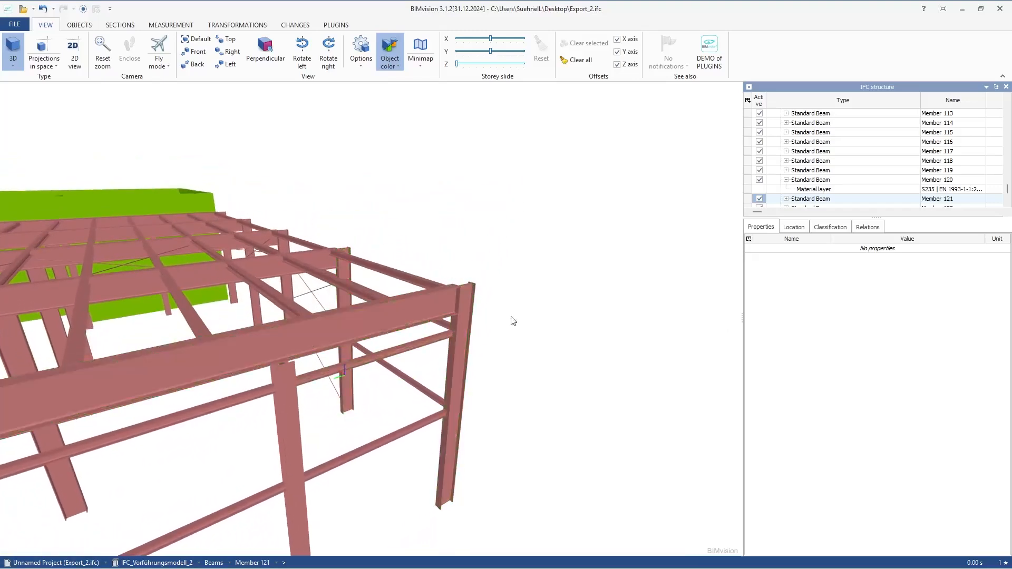
{"action": "scroll", "coordinate": [473, 312], "scroll_direction": "up", "scroll_amount": 3}
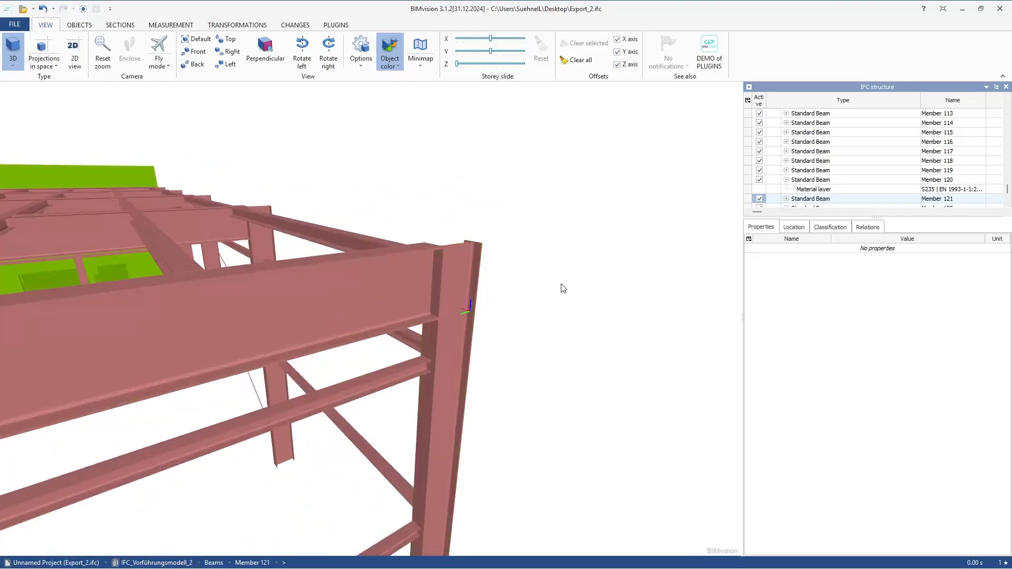
{"action": "left_click_drag", "start_coordinate": [537, 288], "coordinate": [457, 268]}
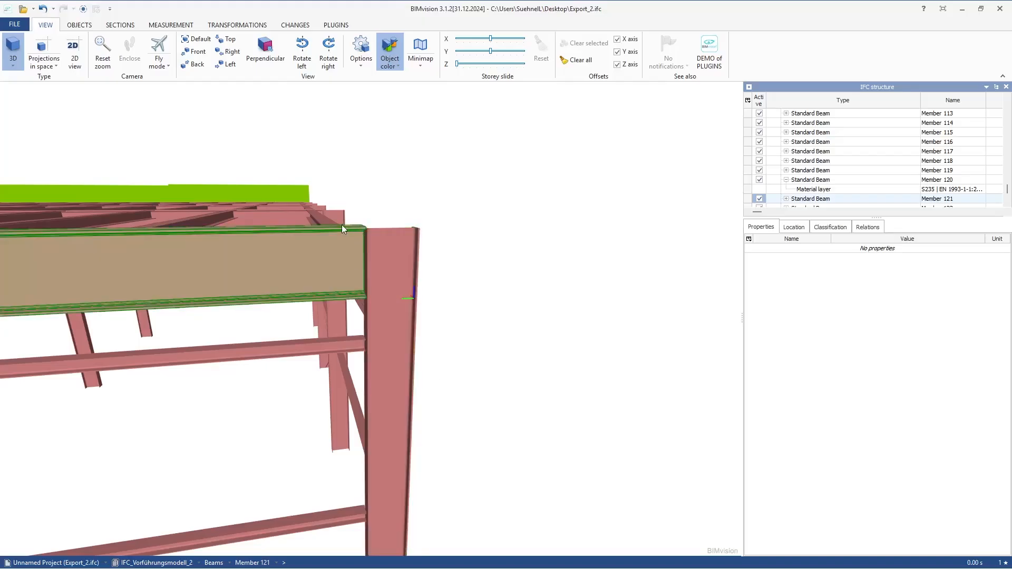
{"action": "scroll", "coordinate": [596, 282], "scroll_direction": "down", "scroll_amount": 5}
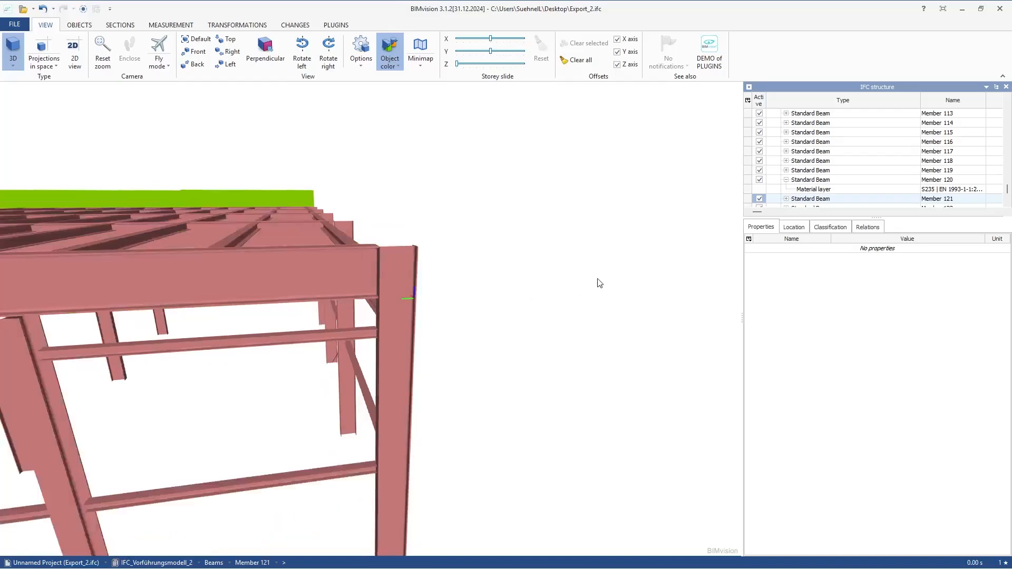
{"action": "left_click_drag", "start_coordinate": [556, 301], "coordinate": [307, 322]}
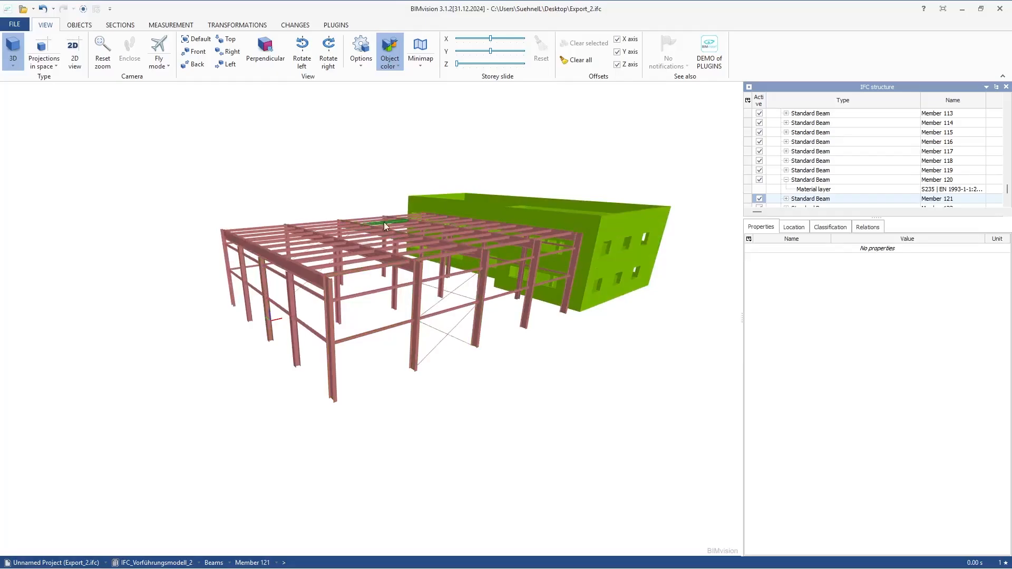
{"action": "left_click_drag", "start_coordinate": [480, 379], "coordinate": [369, 388]}
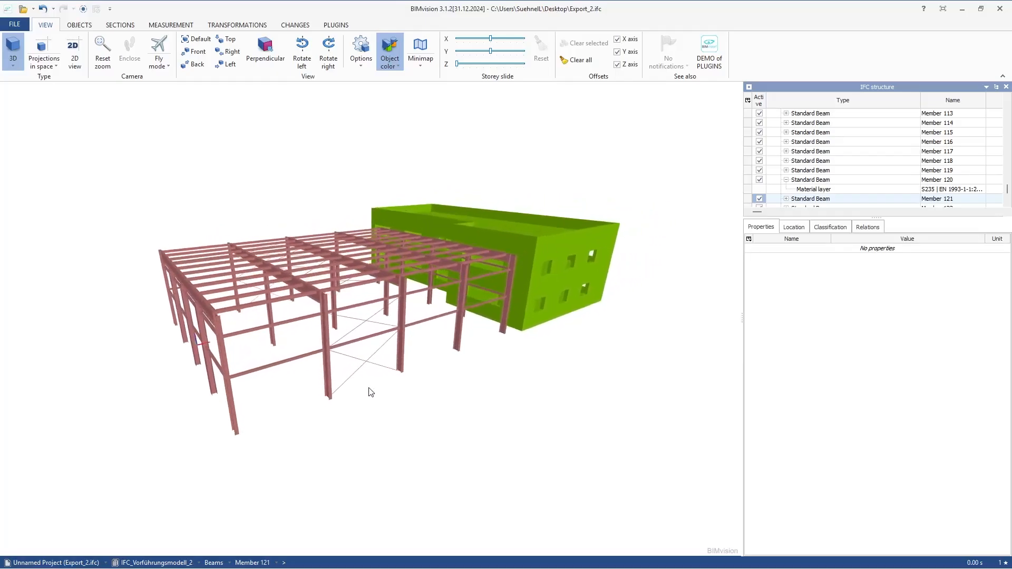
{"action": "scroll", "coordinate": [371, 389], "scroll_direction": "up", "scroll_amount": 2}
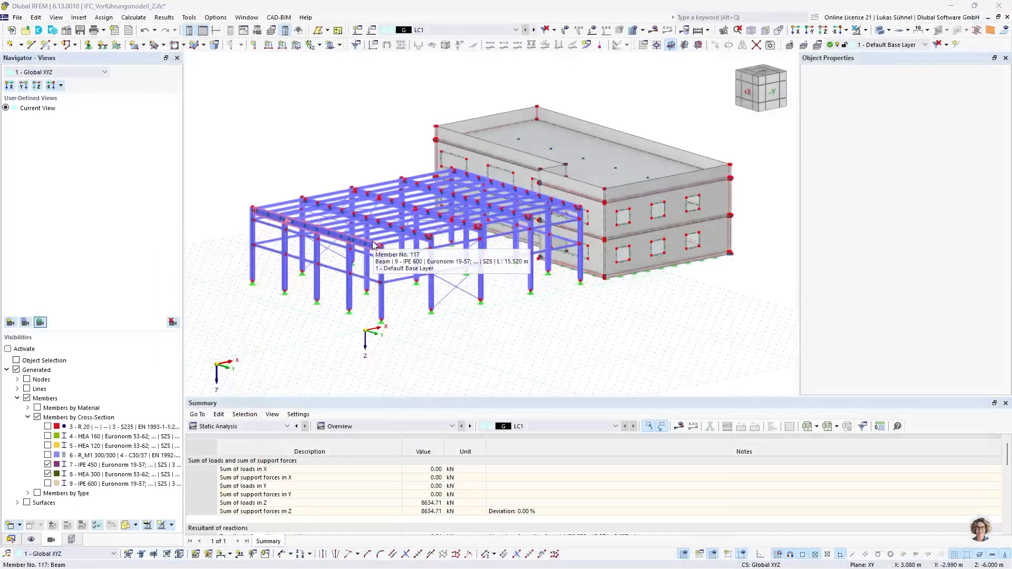
- In the Data tree, select Nodal Links, Line Links and Rule-Based Link Generators
{"action": "left_click", "coordinate": [11, 540]}
{"action": "scroll", "coordinate": [156, 343], "scroll_direction": "down", "scroll_amount": 2}
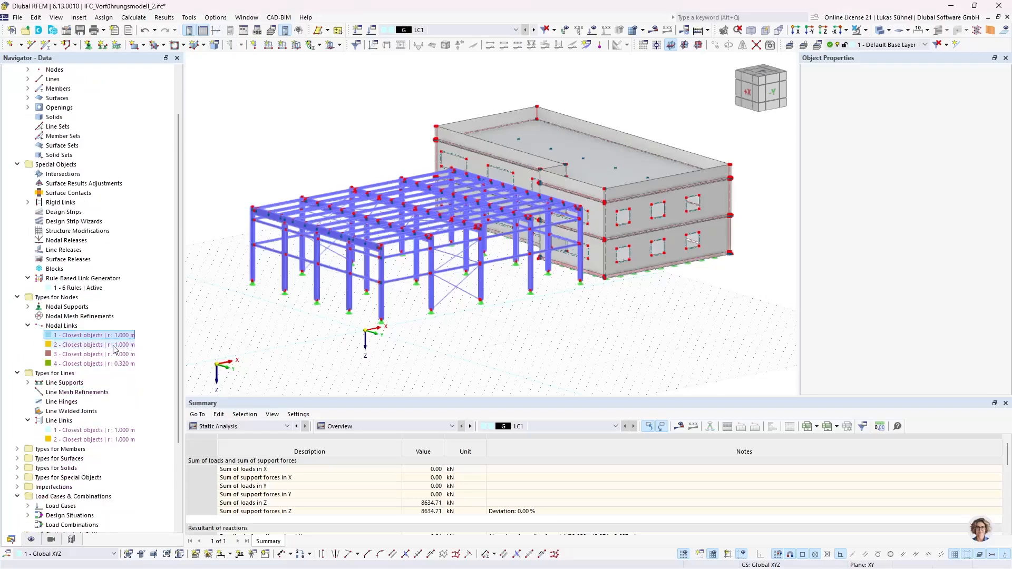
{"action": "left_click", "coordinate": [62, 326]}
{"action": "left_click", "coordinate": [61, 420]}
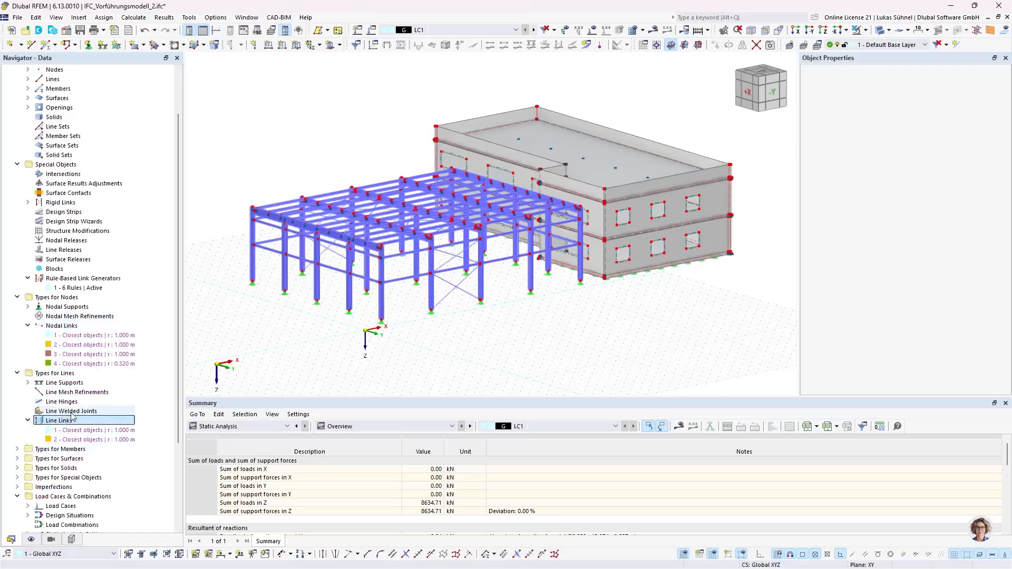
{"action": "left_click", "coordinate": [83, 278]}
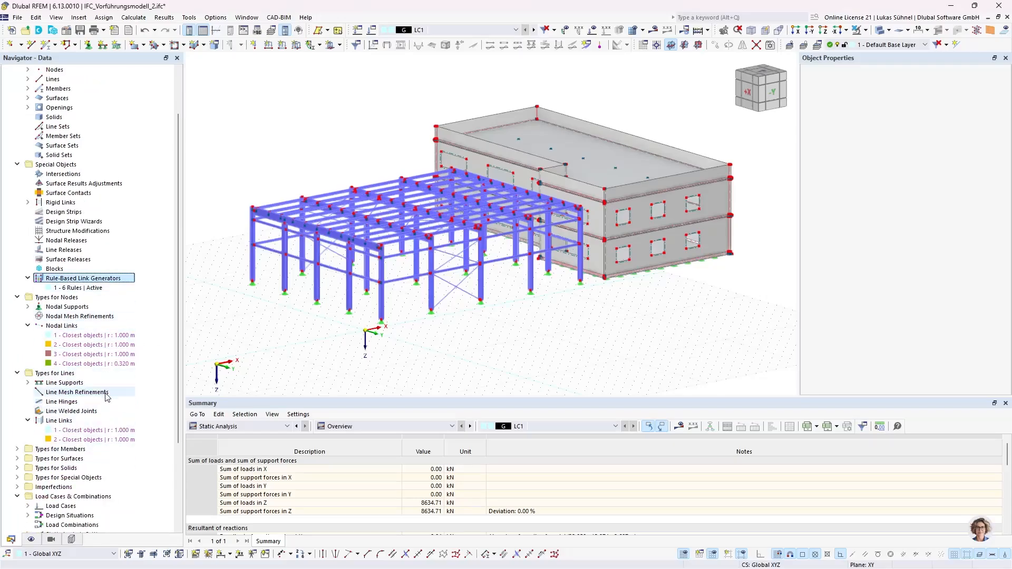